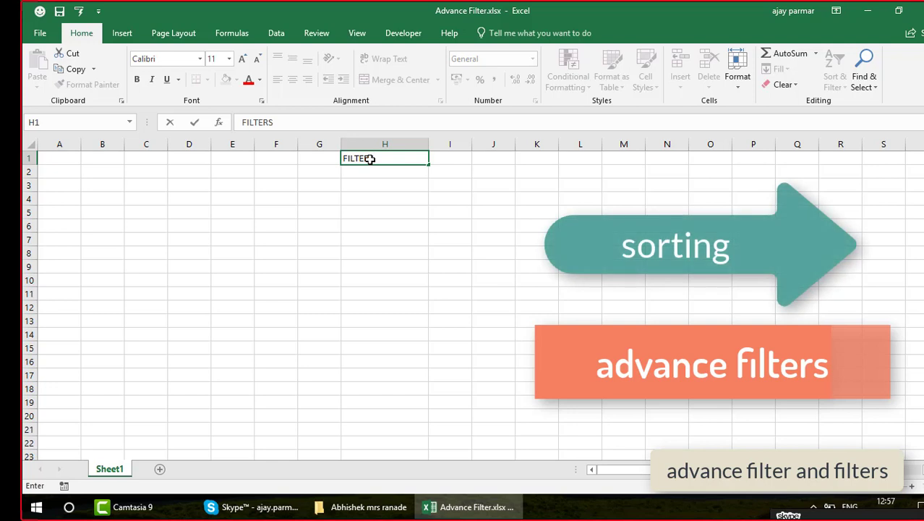
Complete the H1 heading as "FILTERS AND ADVANCE FILTER" and format it bold, with column H fitted to its width.
text(AND ADVANCE FILTER)
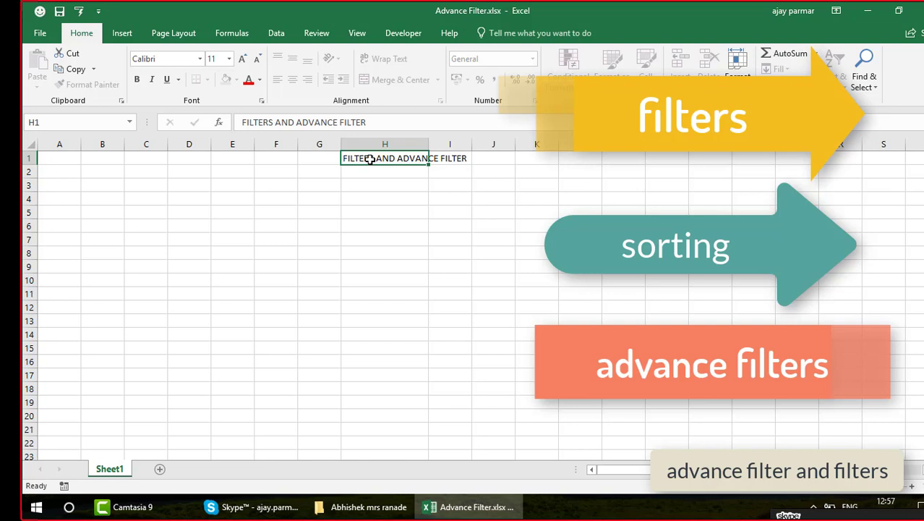
key(Return)
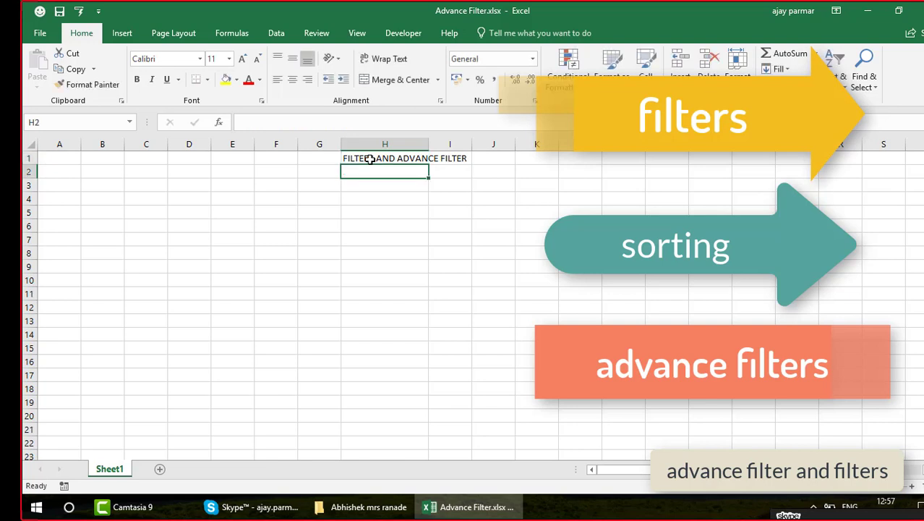
double_click(430, 147)
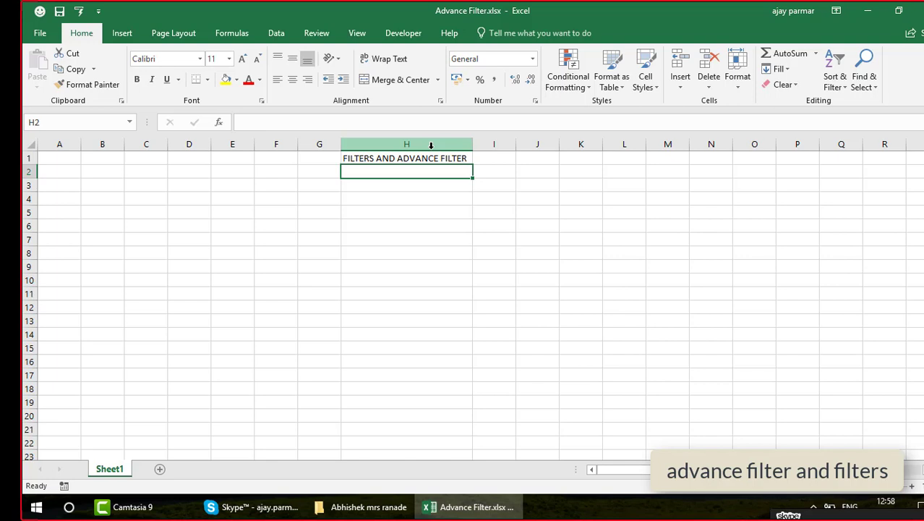
click(416, 155)
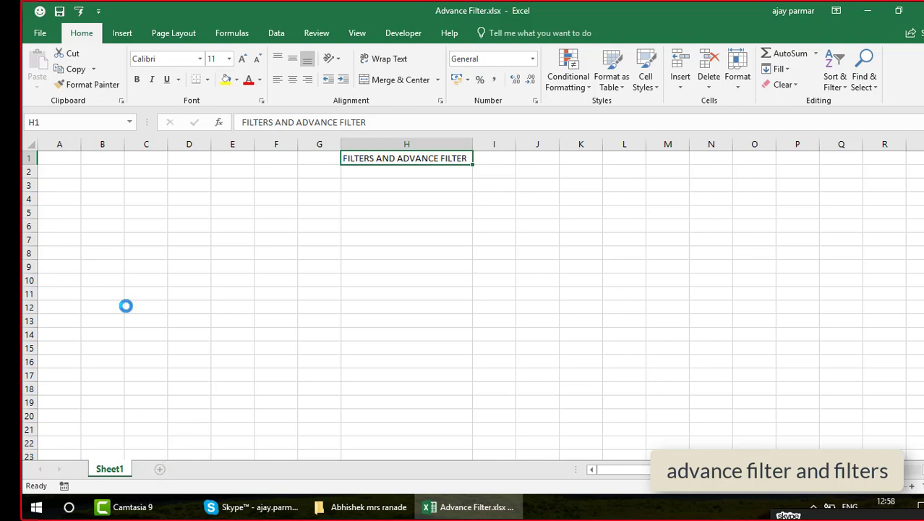
key(ctrl+b)
Enter the column headers NAME, EMPID, CITY, COMPANY and YEAR in cells A1 to E1.
click(77, 157)
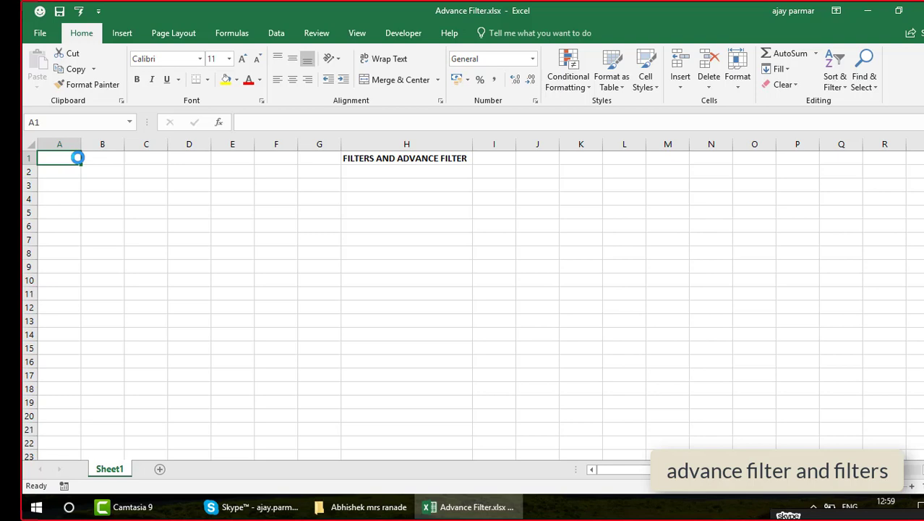
text(NAME)
key(Tab)
text(EMPID)
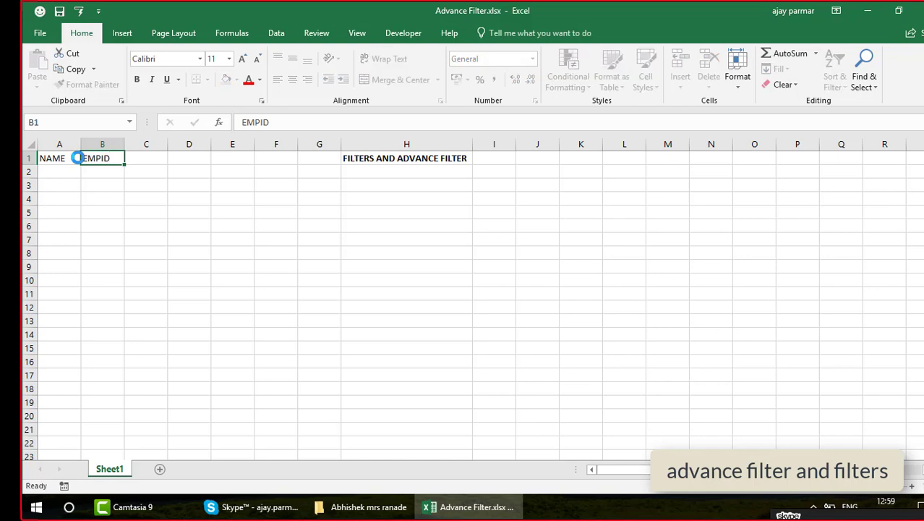
key(Tab)
text(CITY)
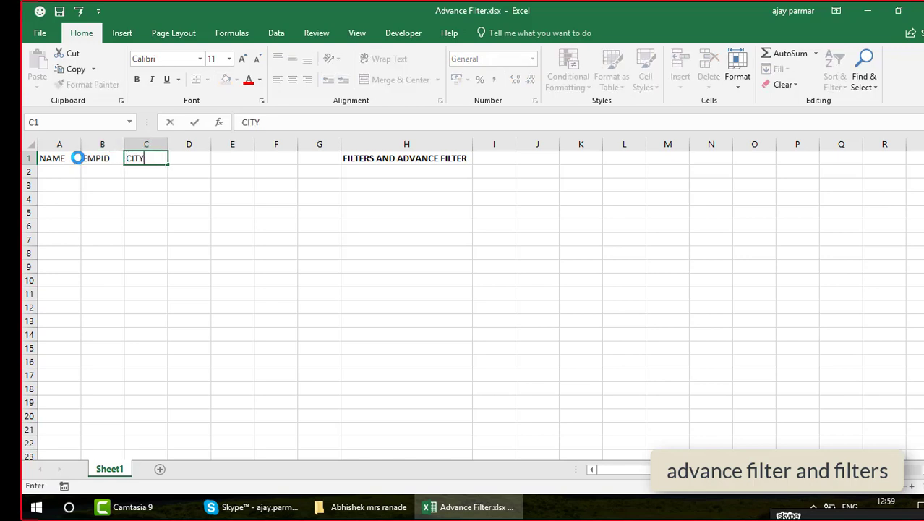
key(Tab)
text(COMPANY)
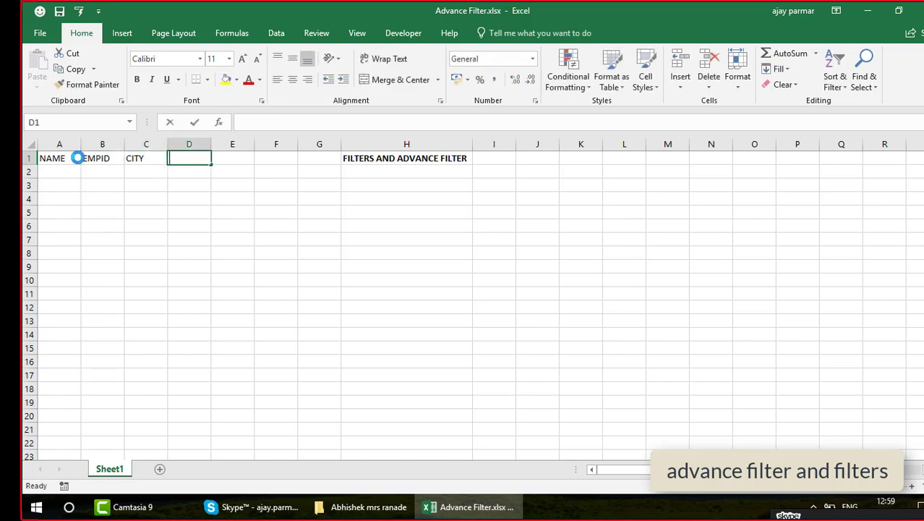
key(Tab)
text(YEAR)
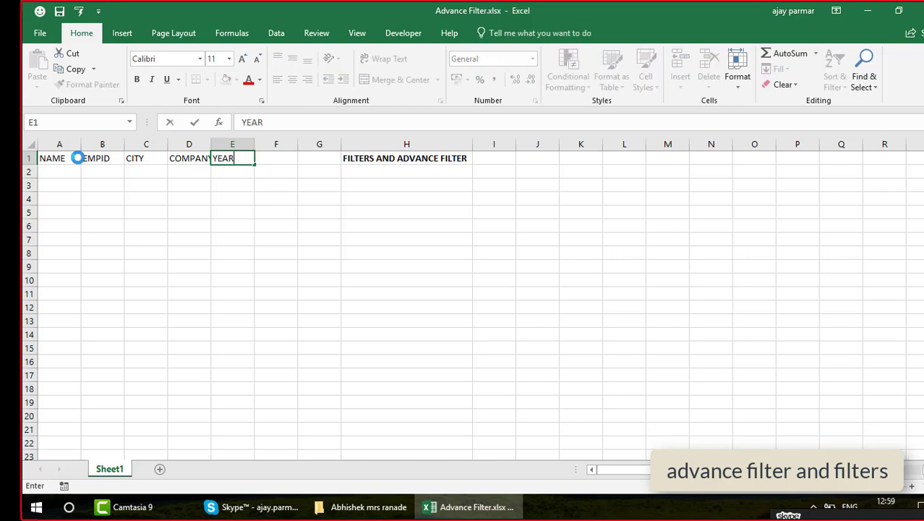
key(Return)
Fill A2:A6 of the NAME column with ABC followed by four employee first names.
text(A)
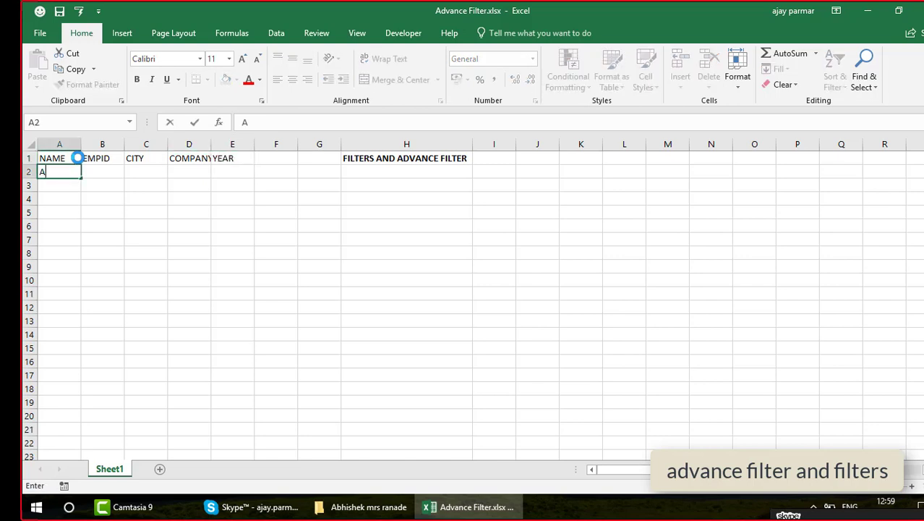
text(BC)
key(Return)
text(AKS)
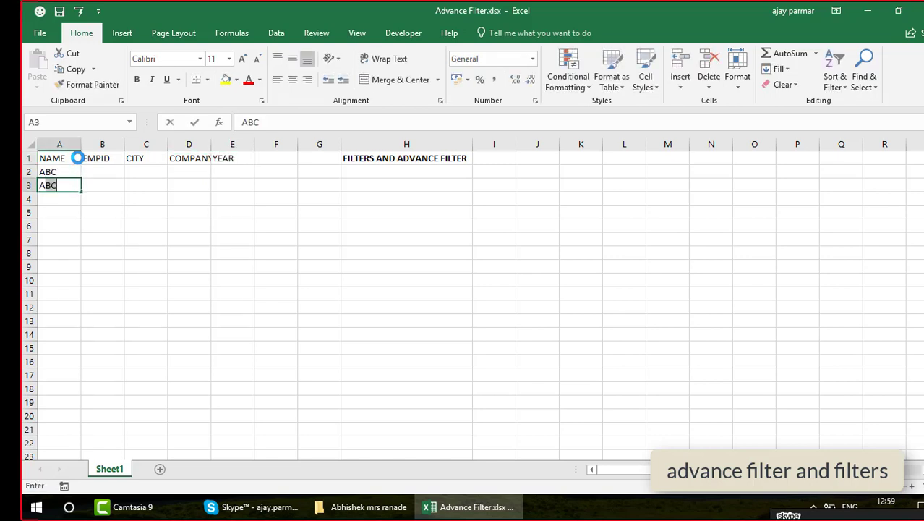
text(HAY)
key(Return)
text(A)
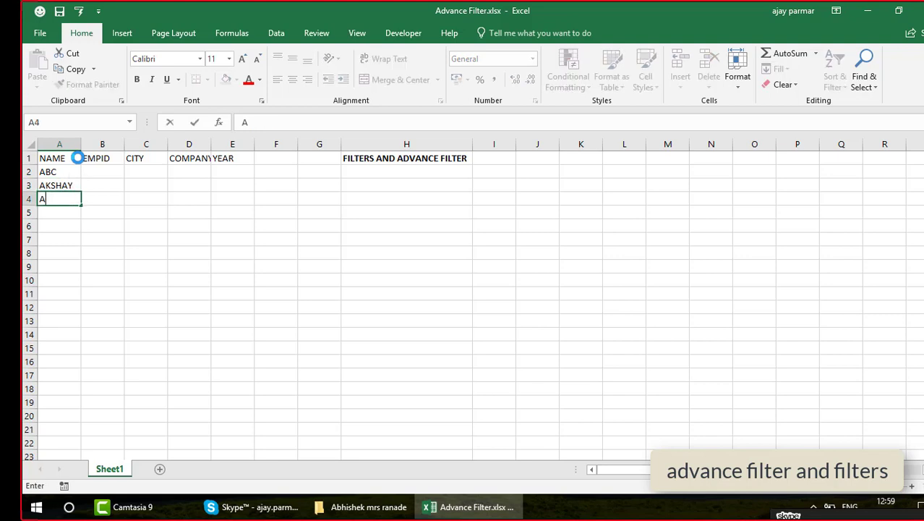
text(NKIT)
key(Return)
text(AMAN)
key(Return)
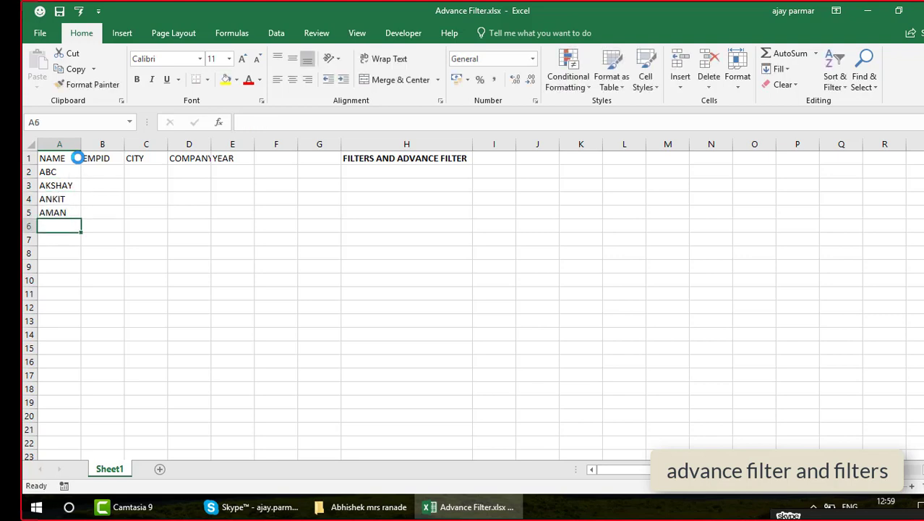
text(ANISH)
key(Return)
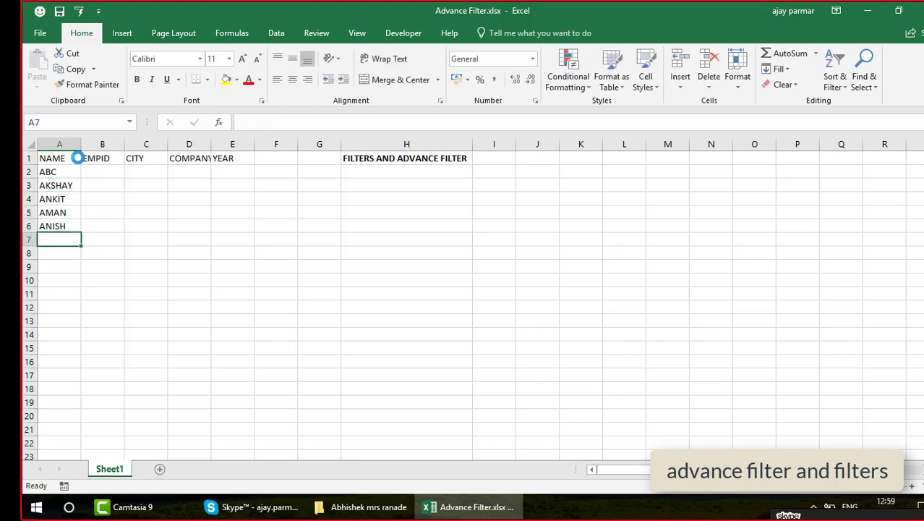
Continue the NAME column in A7:A11 with five more employee first names.
text(PUJA)
key(Return)
text(VIDEITA)
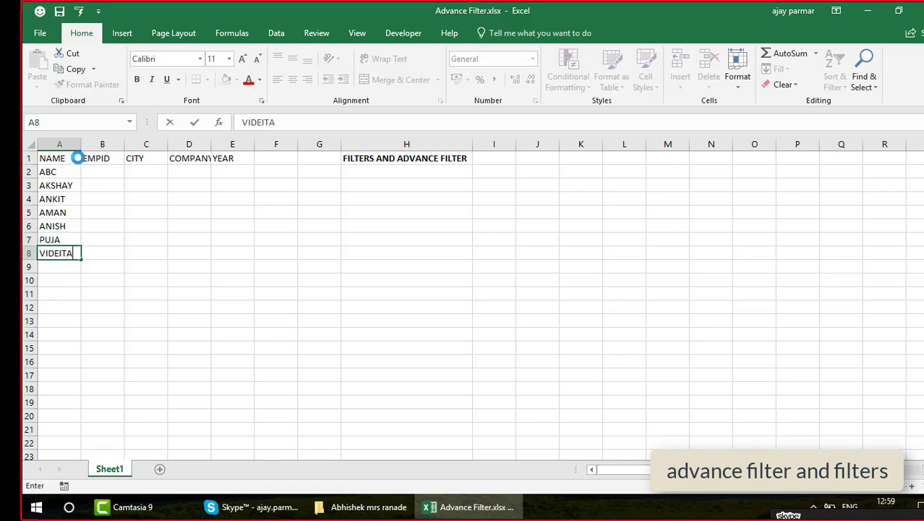
key(Return)
text(VIDYA)
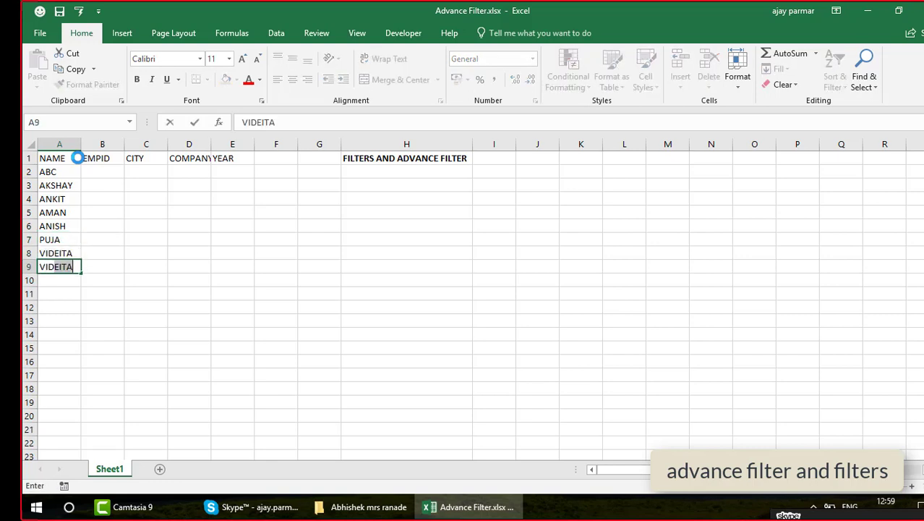
key(Return)
text(ARUNA)
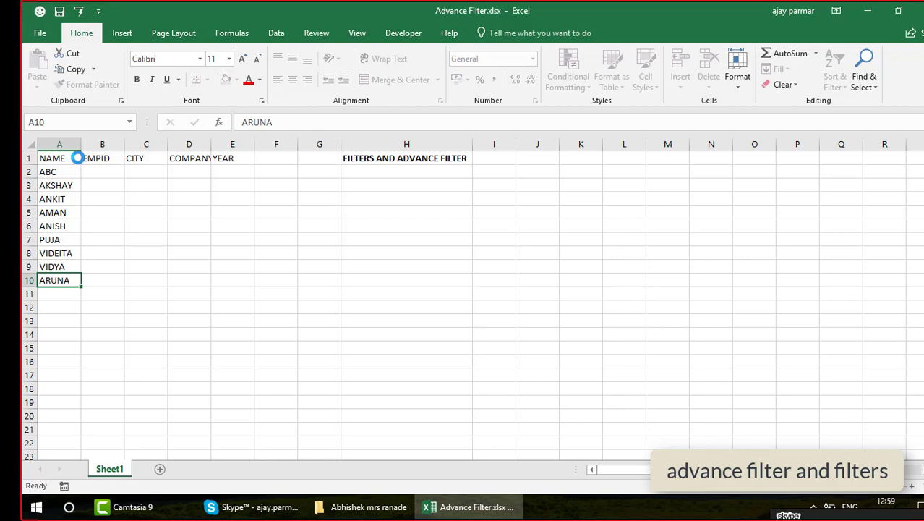
key(Return)
text(AKHIL)
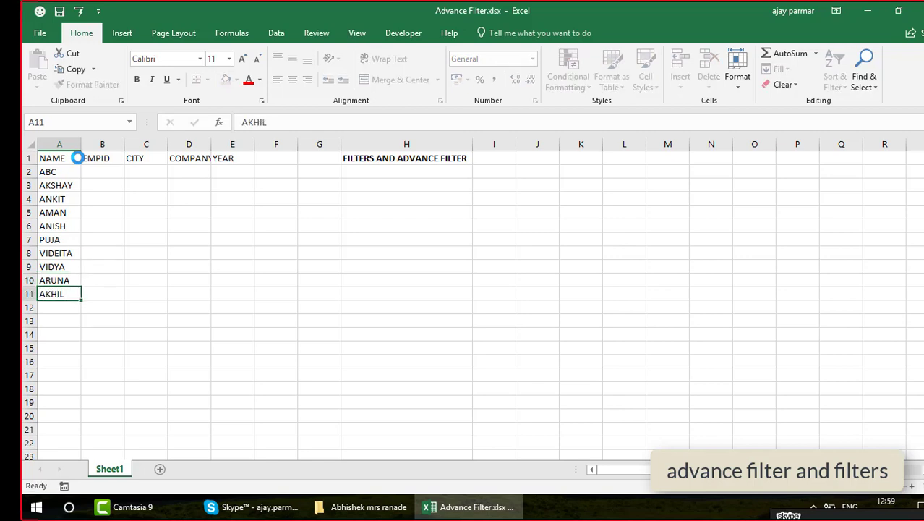
key(Return)
Complete the NAME column in A12:A15 with the last four employee first names.
text(UMESH)
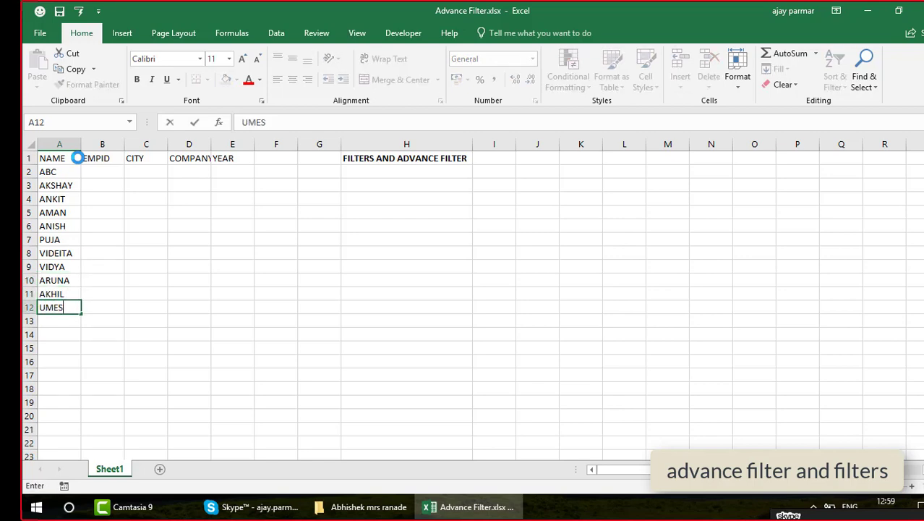
key(Return)
text(RONY)
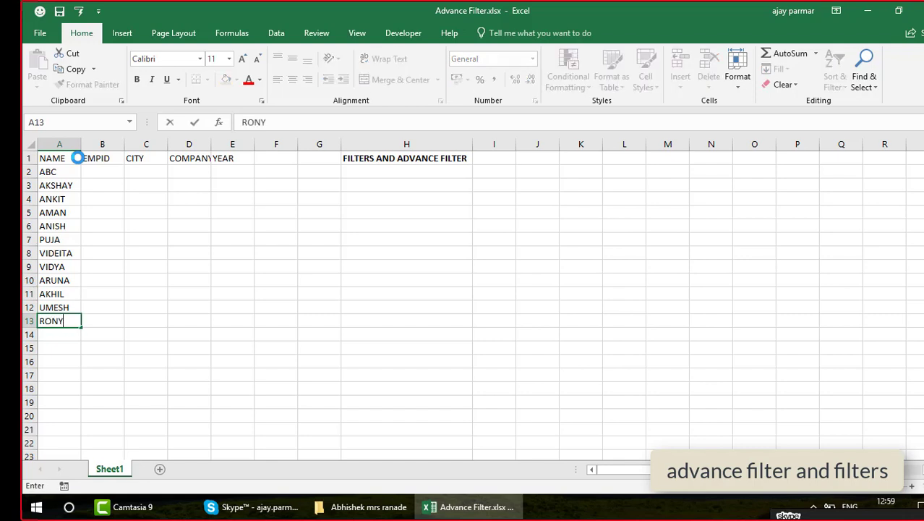
key(Return)
text(MAT)
key(Return)
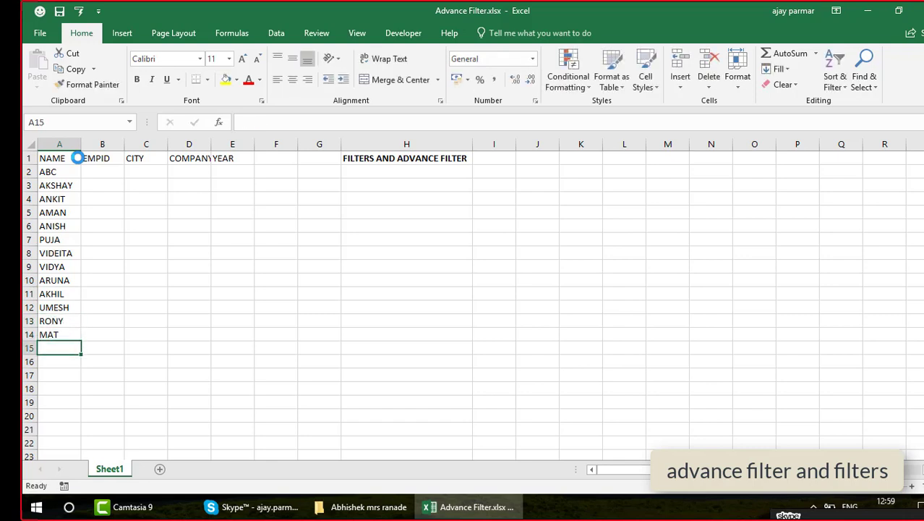
text(JAYSON)
key(Return)
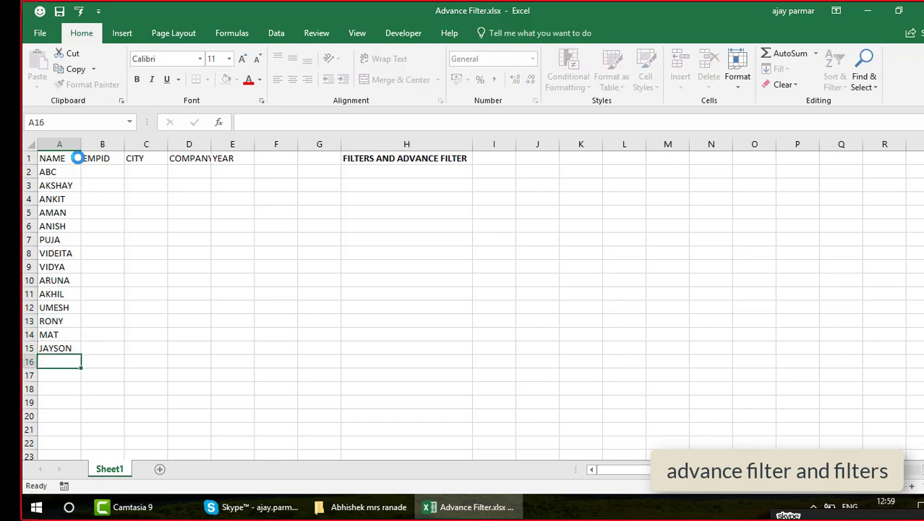
Enter 11 in B2 and fill the EMPID column down to B15 as an increasing series.
click(96, 170)
text(11)
key(Return)
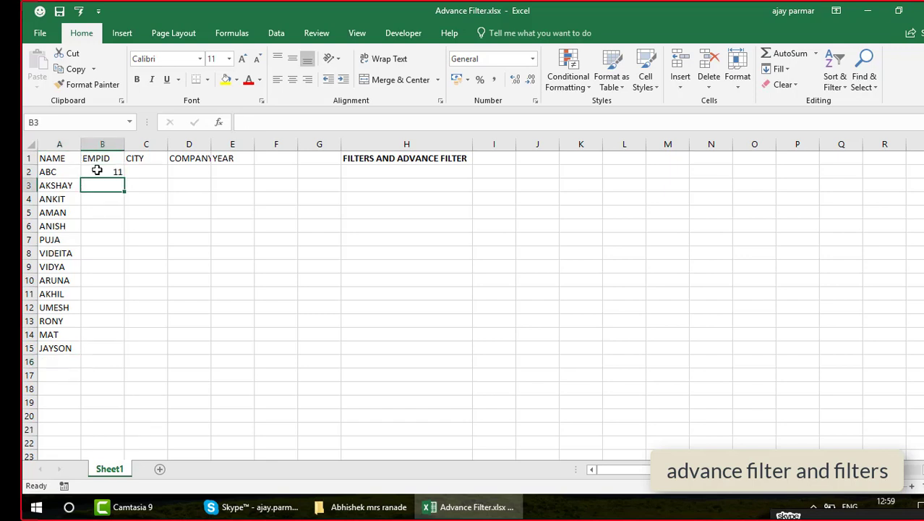
click(97, 171)
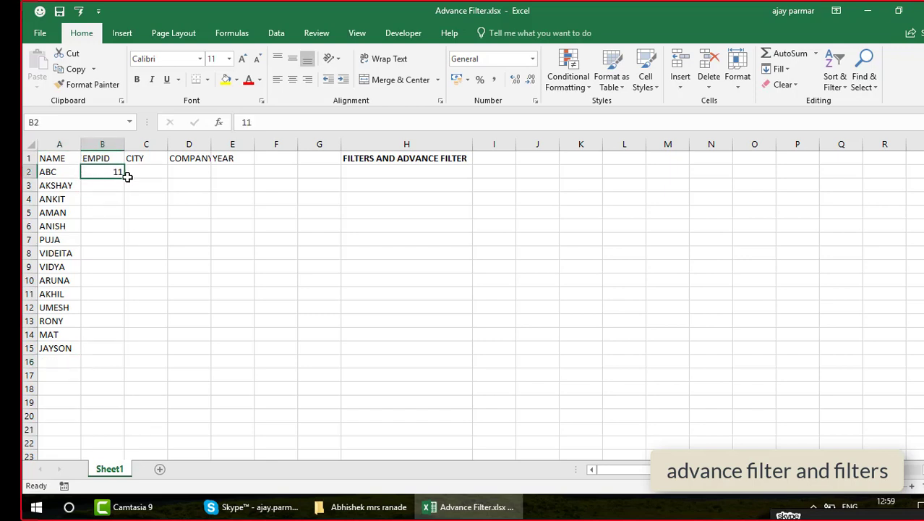
drag(126, 178, 119, 348)
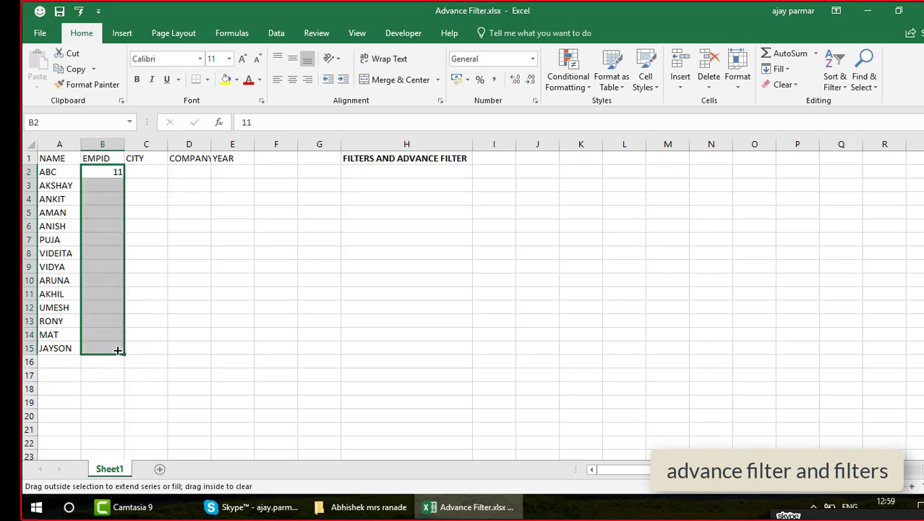
click(133, 363)
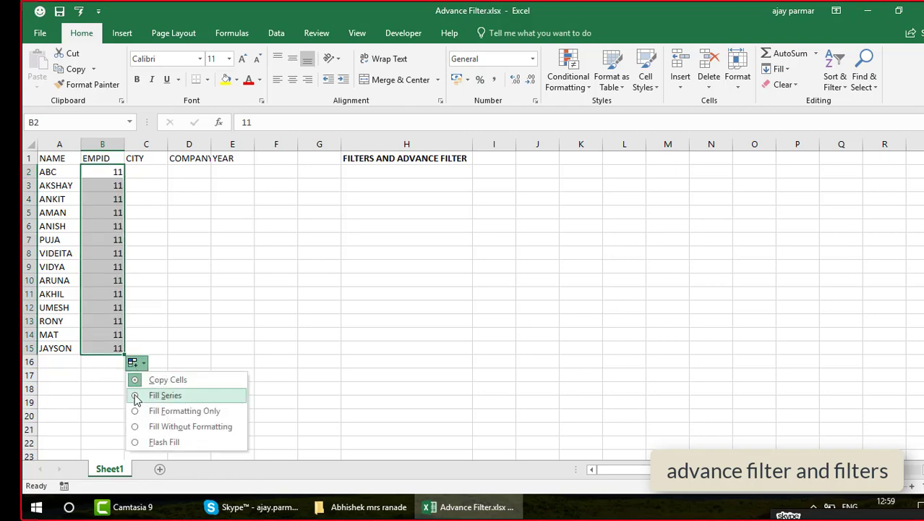
click(165, 396)
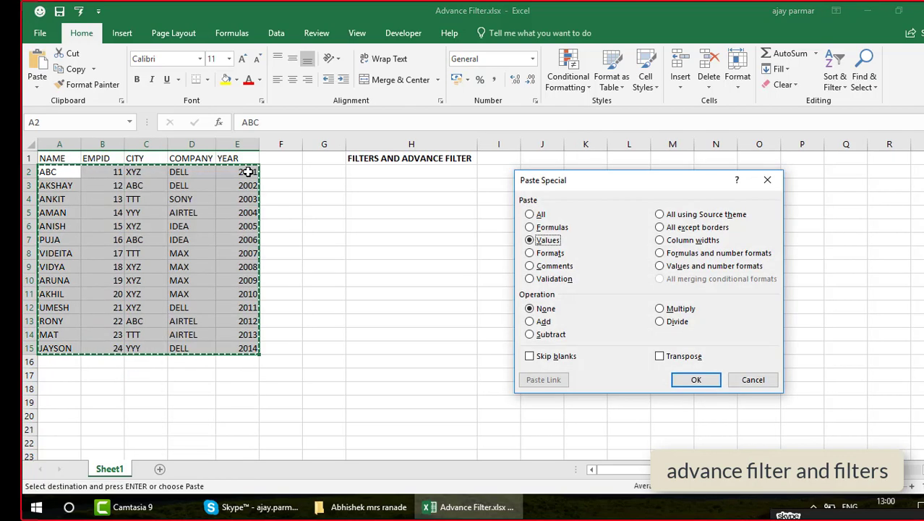
Dismiss the Paste Special dialog and center the contents of the whole table A1:E15.
key(Escape)
click(64, 158)
key(ctrl+shift+Right)
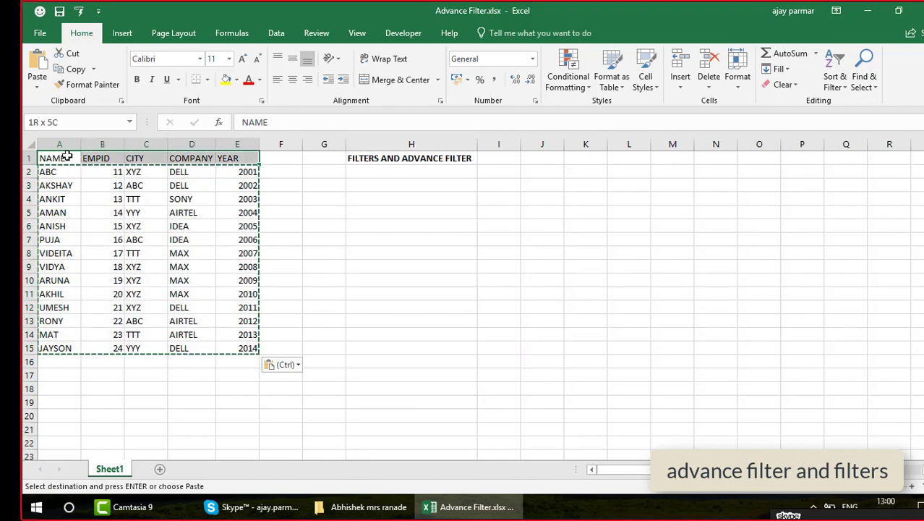
key(ctrl+shift+Down)
click(292, 81)
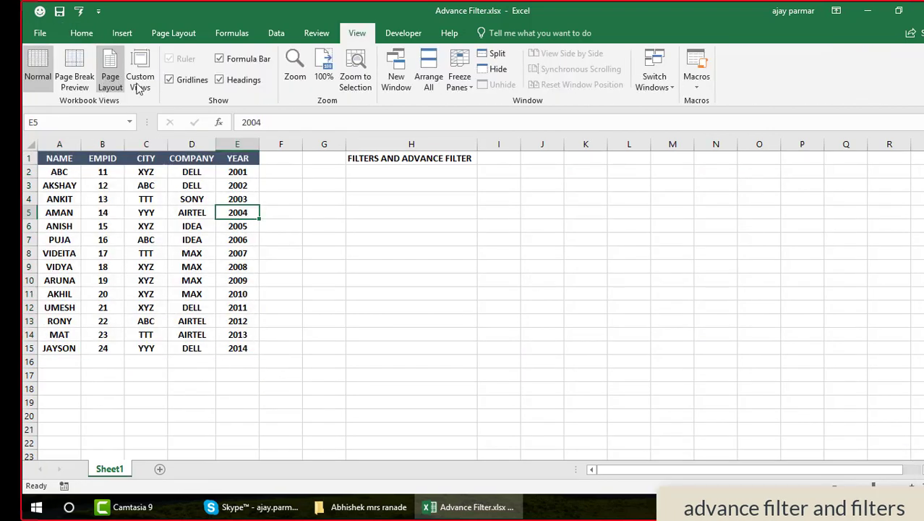
Hide the worksheet gridlines and widen the NAME and EMPID columns.
click(175, 82)
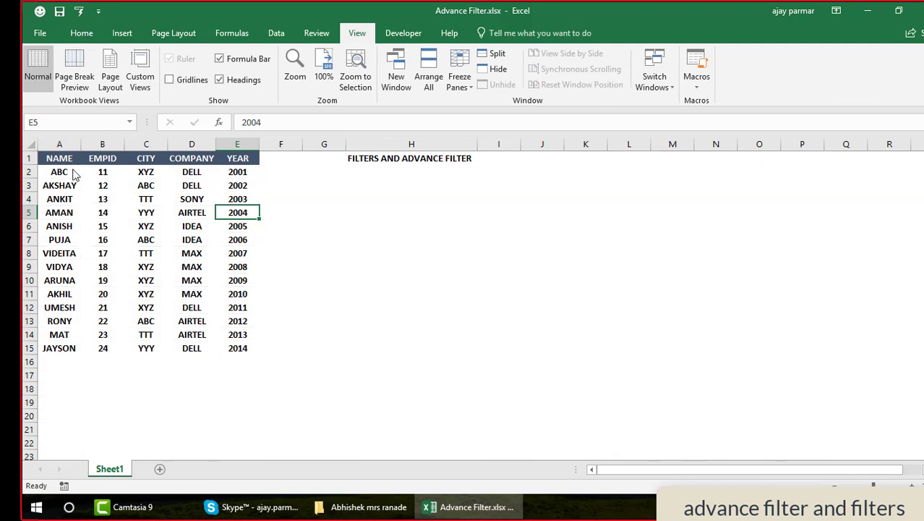
click(73, 169)
click(64, 156)
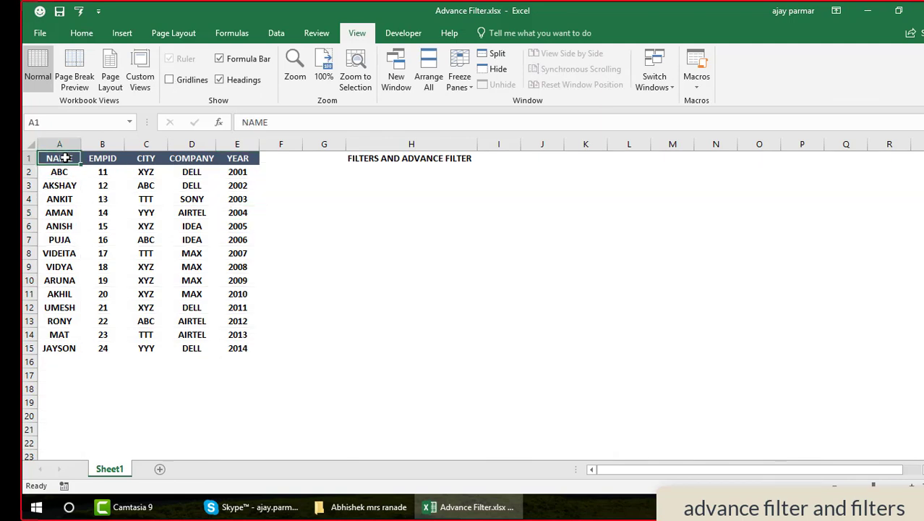
drag(82, 146, 155, 146)
click(531, 172)
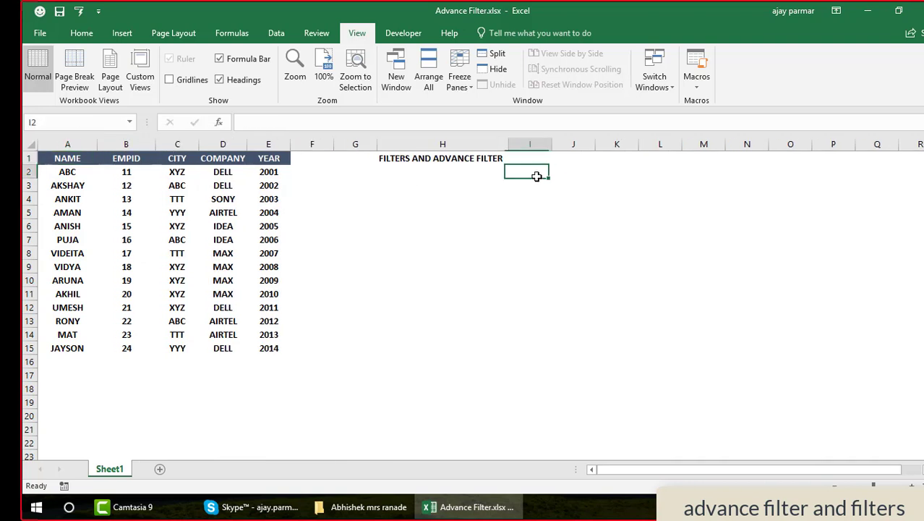
Enter the shortcut note "ALT+D+f+f" in cell K4.
click(609, 193)
text(ALT)
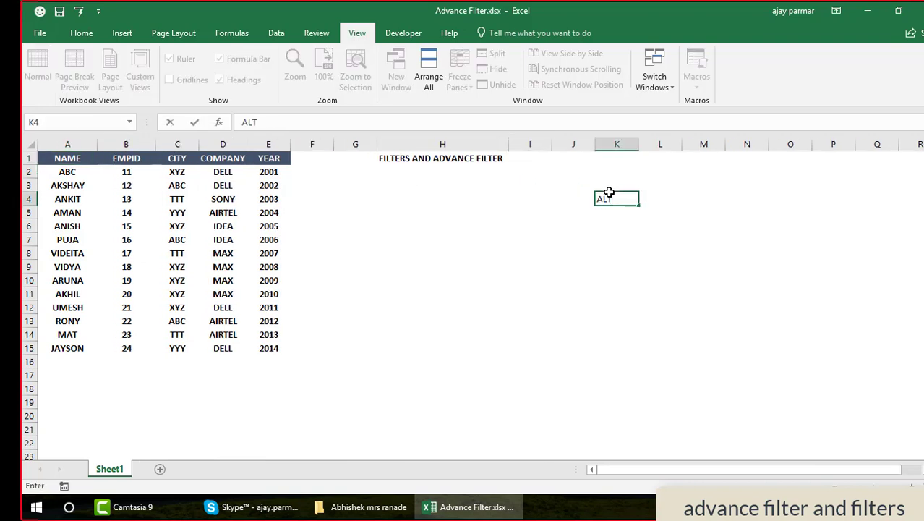
text(+D+f+f)
key(Return)
Enter the description "APPLIES THE FILTER ON THE SELECTION" in cell M4, beside the shortcut note.
key(Up)
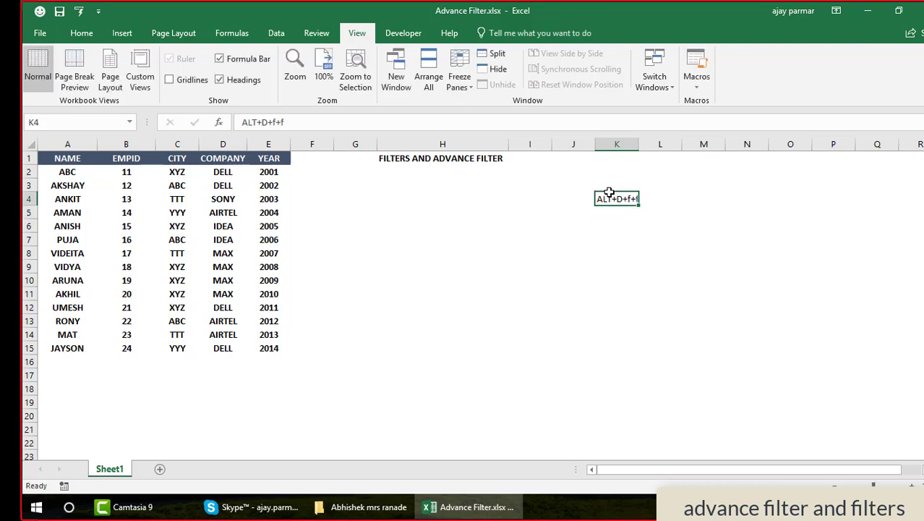
key(Right)
key(Right)
text(APPLIES )
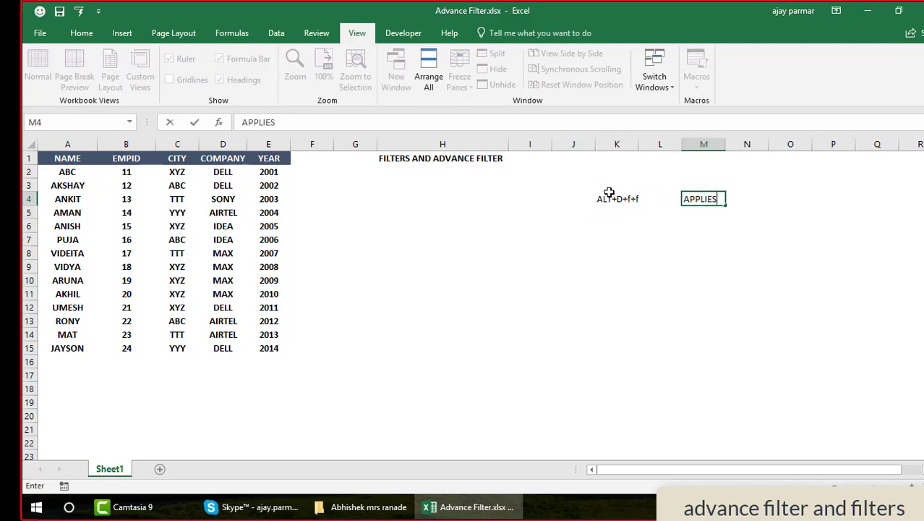
text(THE FILTER ON)
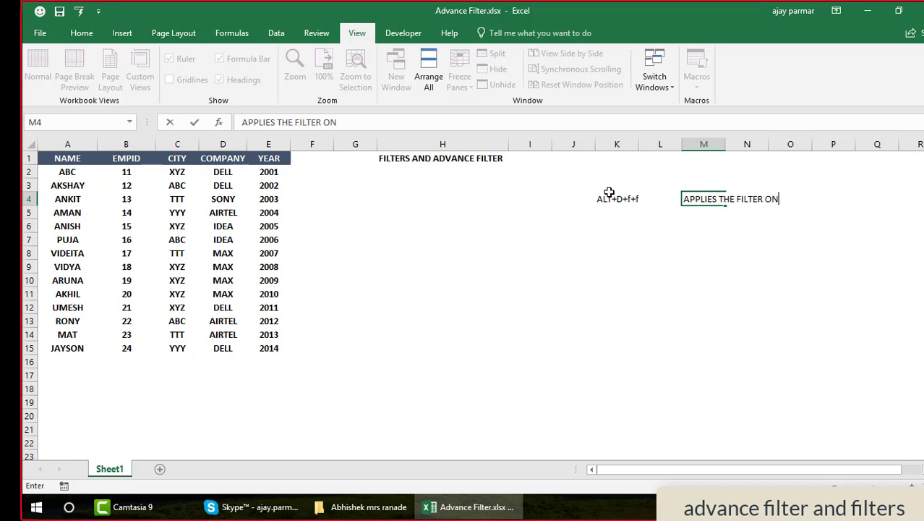
text( THE SELECTION)
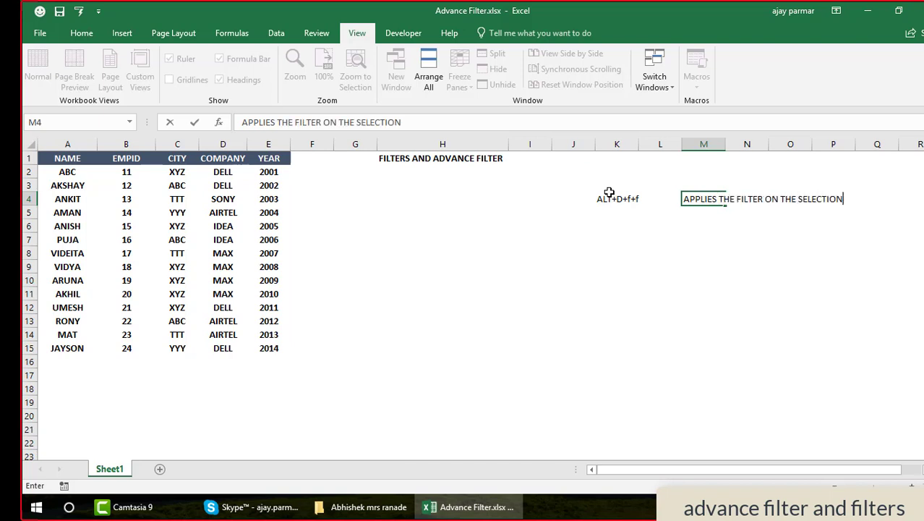
key(Return)
Copy the shortcut note from K4 to K5 and describe it in M5 as "REMOVES THE FILTER".
click(609, 192)
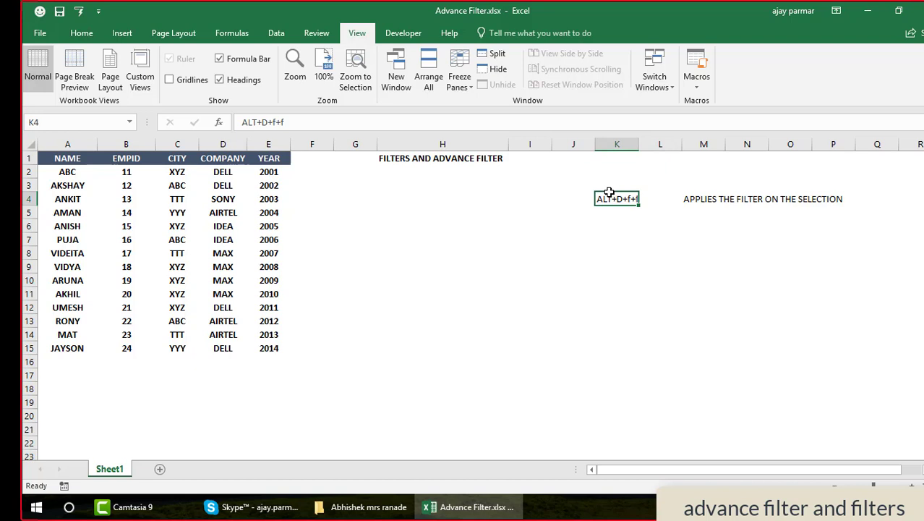
key(ctrl+c)
key(Down)
key(ctrl+v)
key(Right)
key(Right)
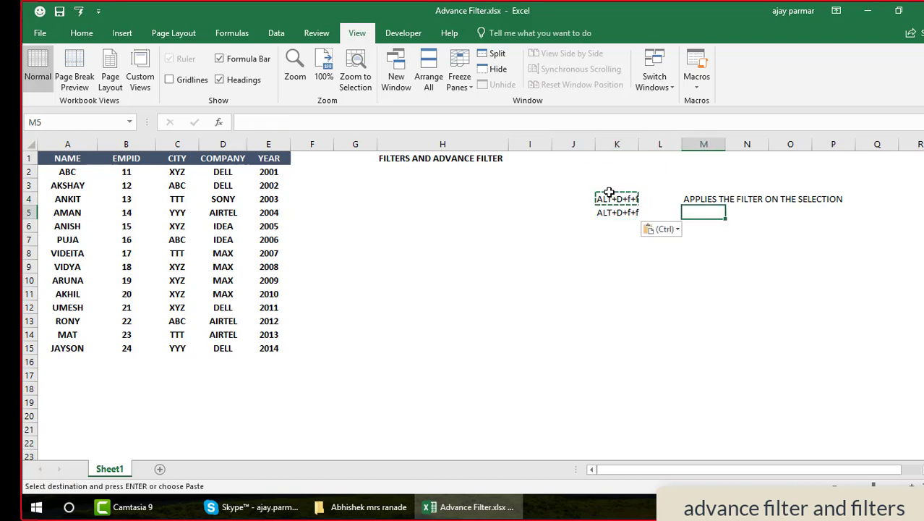
text(REMOVE)
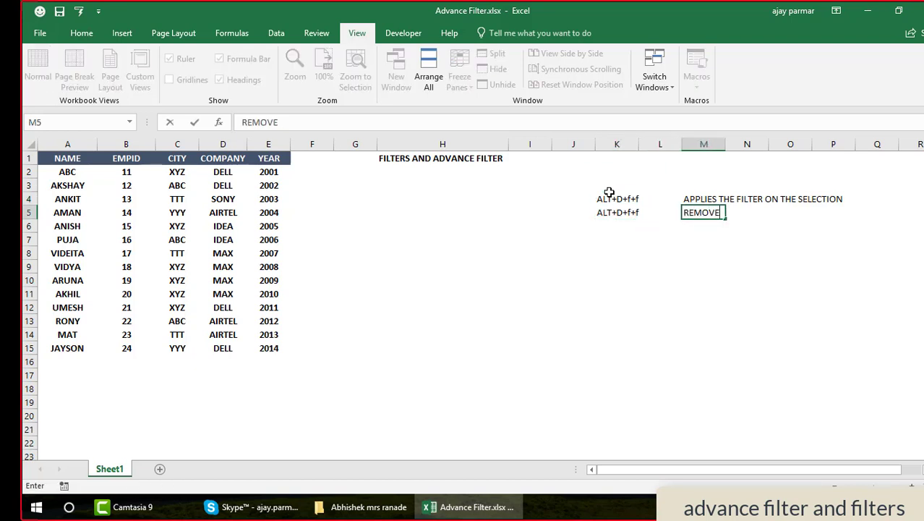
text(S THE FILTE)
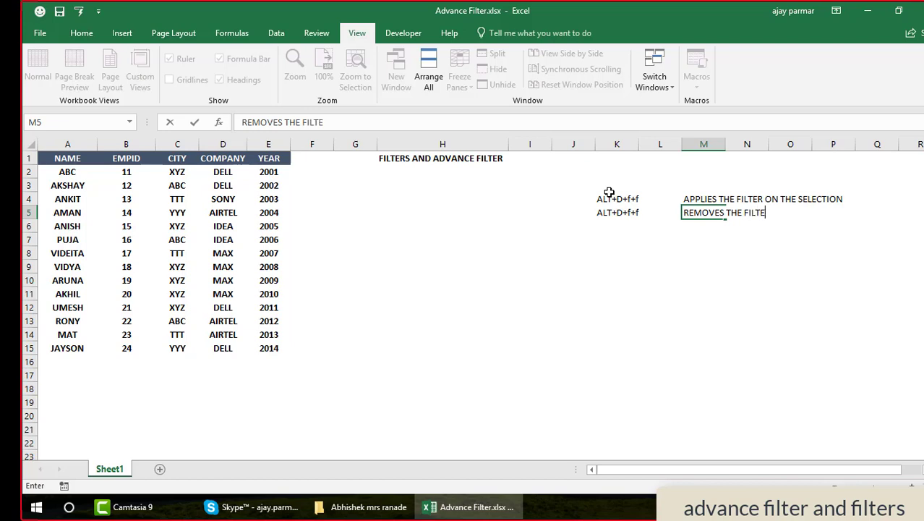
text(R)
key(Return)
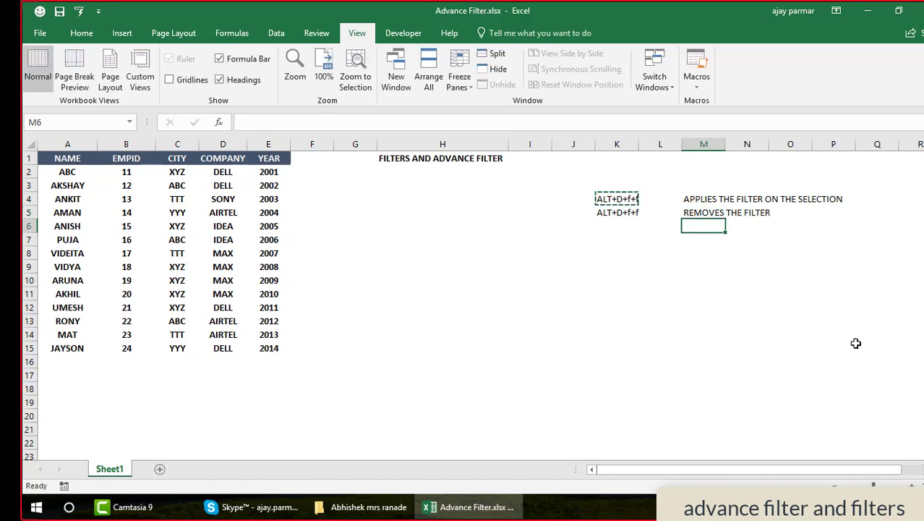
Apply filters to the table's header row from cell A1 and remove them again.
click(913, 485)
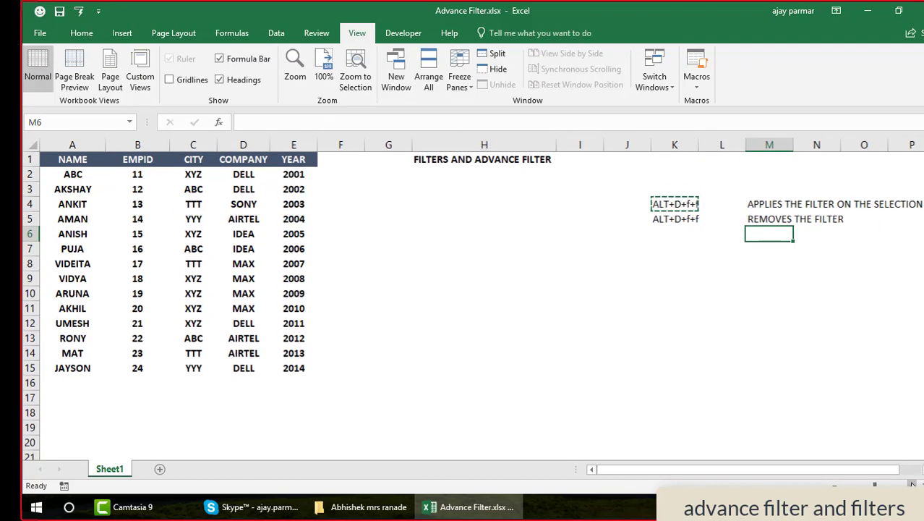
click(66, 162)
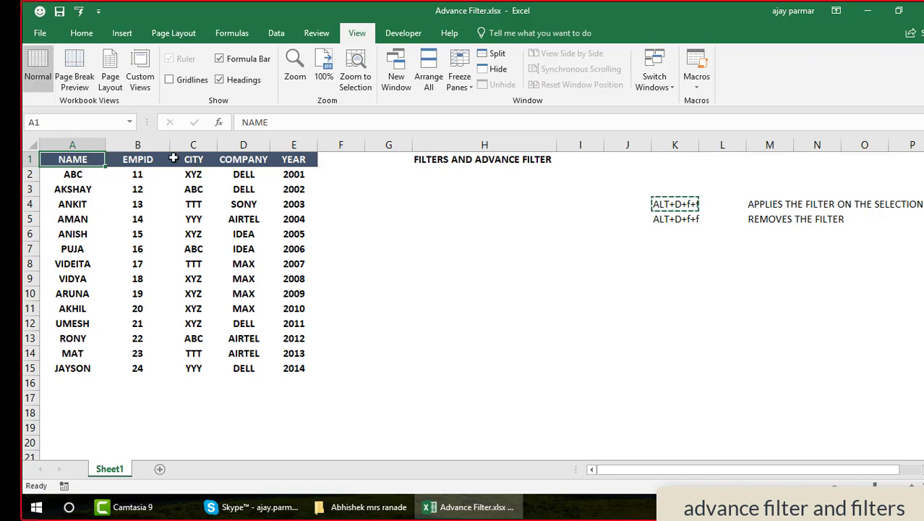
shift+click(297, 164)
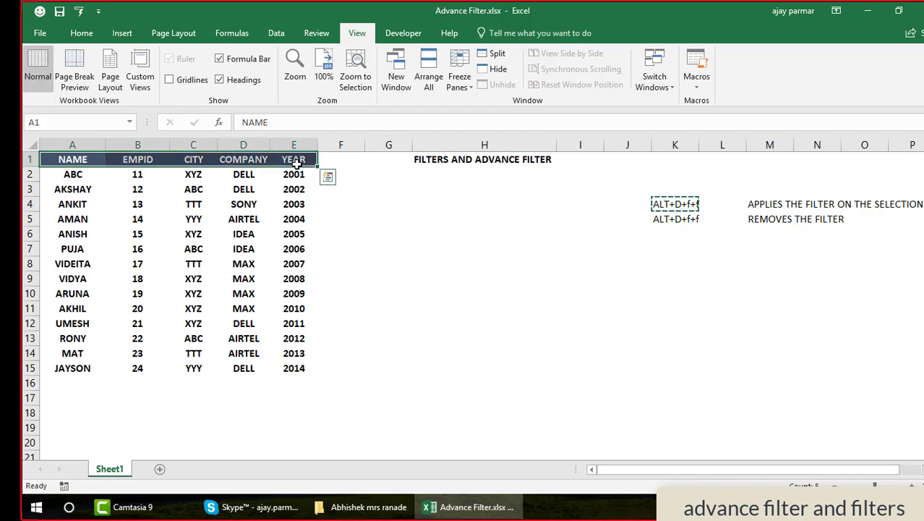
click(66, 160)
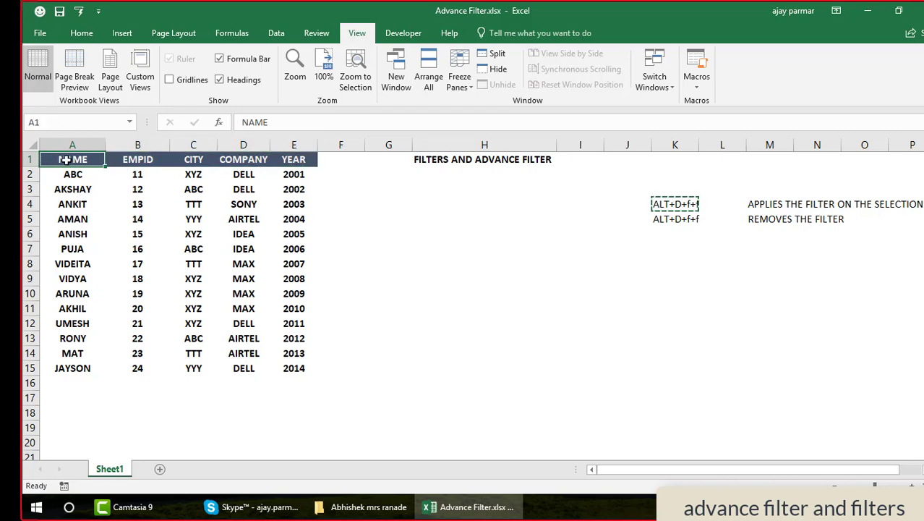
click(282, 36)
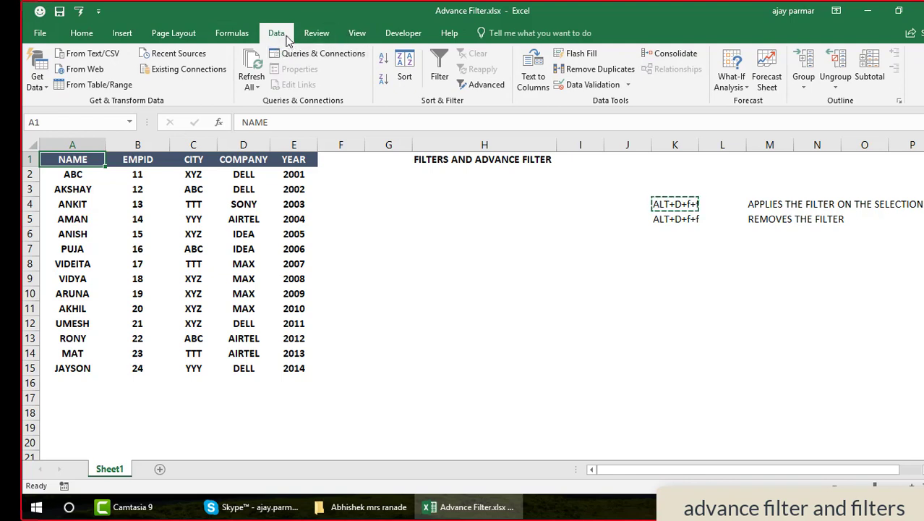
click(441, 73)
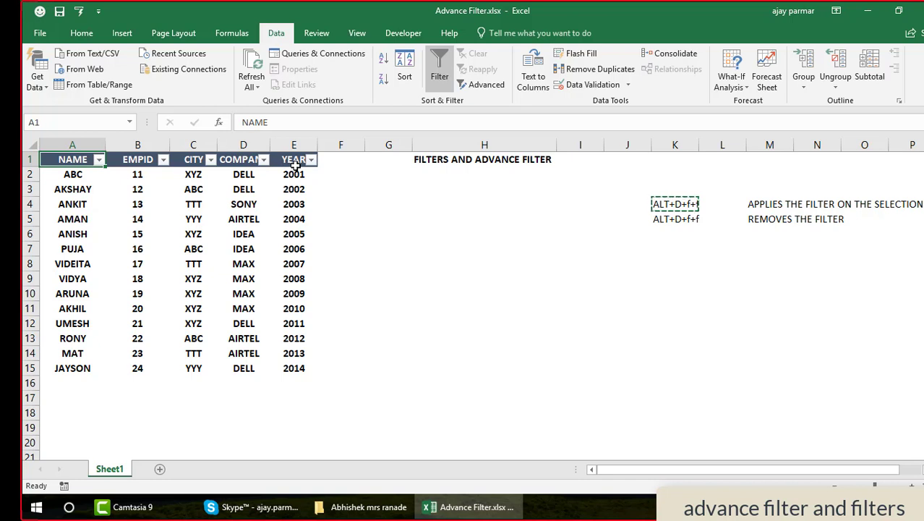
click(440, 72)
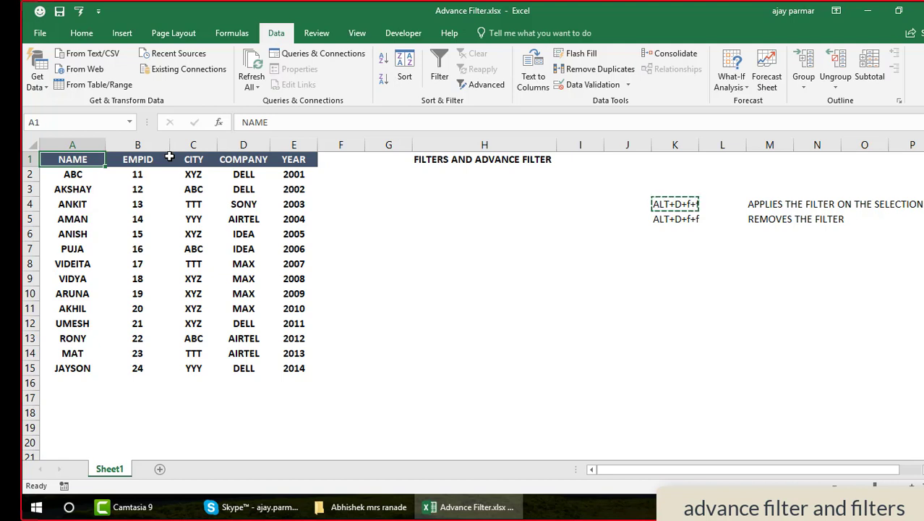
Toggle the header filters on and back off with the command sequence noted in K4.
key(alt+d)
key(f)
key(f)
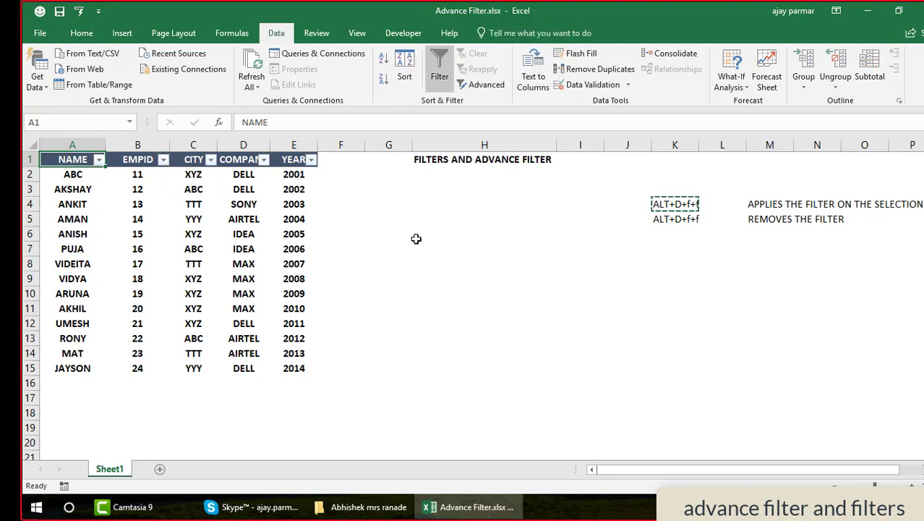
key(alt+d)
key(f)
key(f)
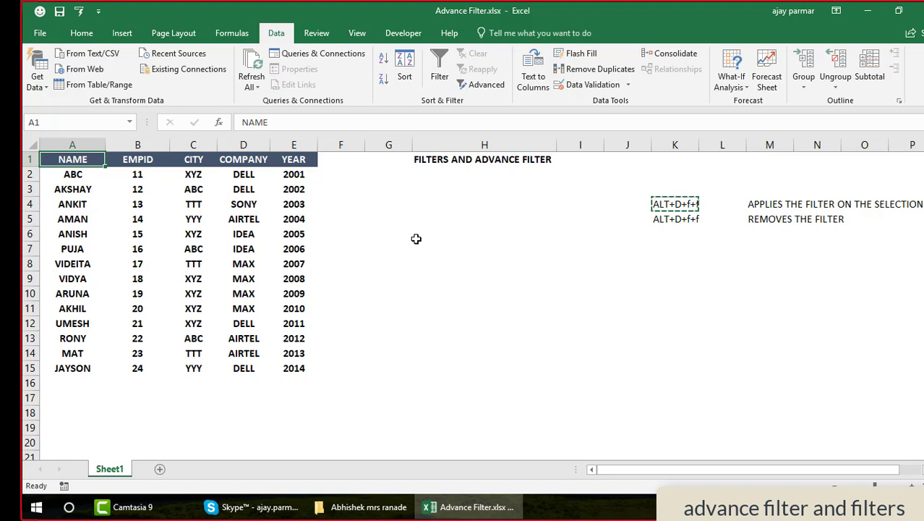
Turn on the table's header filters and auto-fit the width of the COMPANY column.
key(alt+d)
key(f)
key(f)
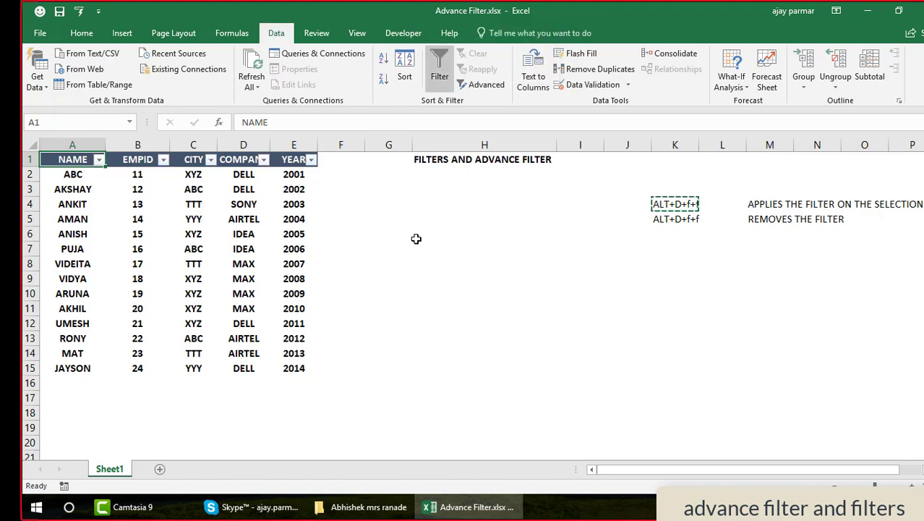
click(372, 233)
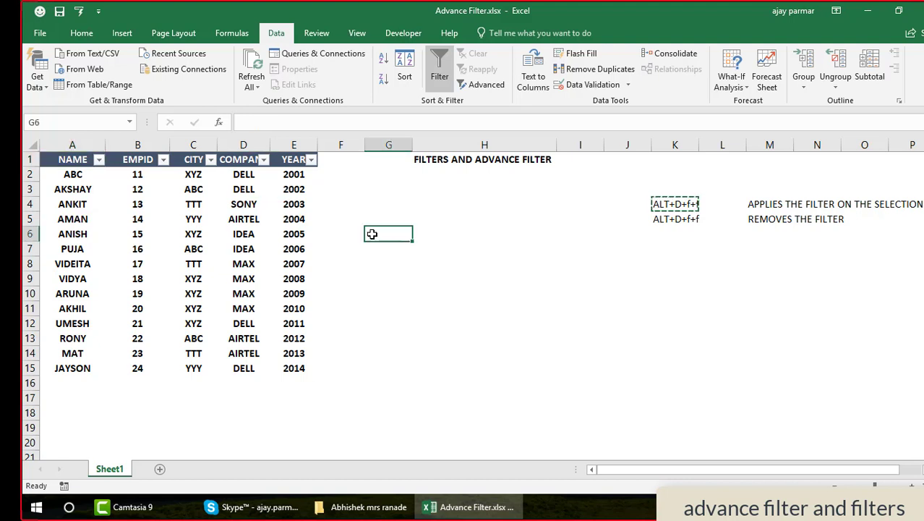
double_click(274, 148)
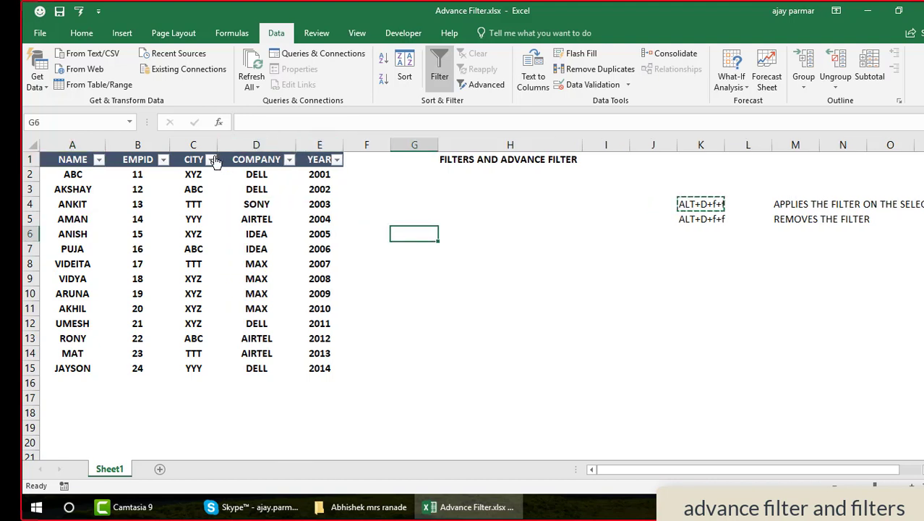
Filter the NAME column to show only the employees in rows 4, 5 and 11.
click(99, 159)
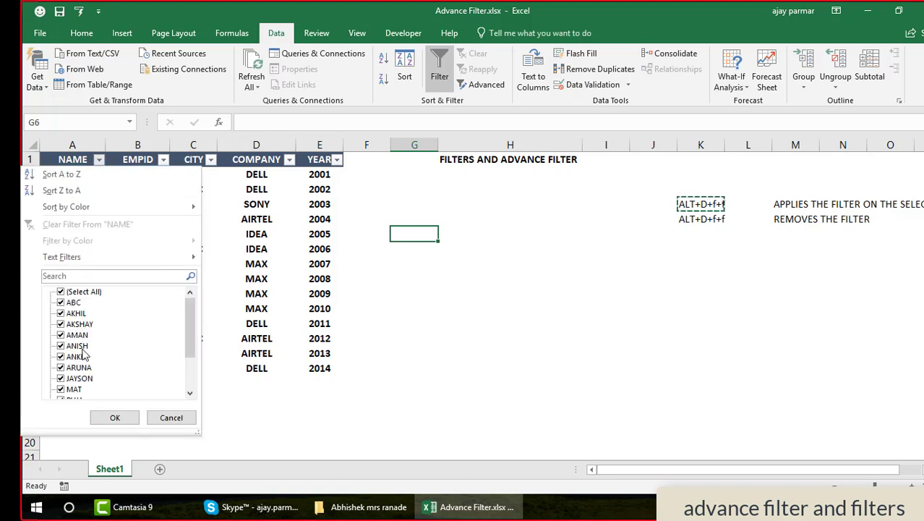
mouse_move(192, 325)
mouse_down()
mouse_move(192, 366)
mouse_move(192, 334)
mouse_up()
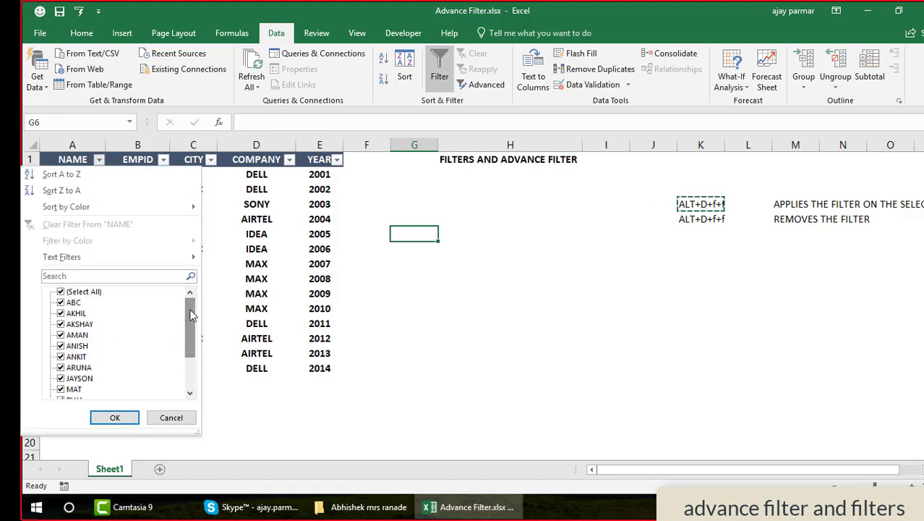
click(62, 292)
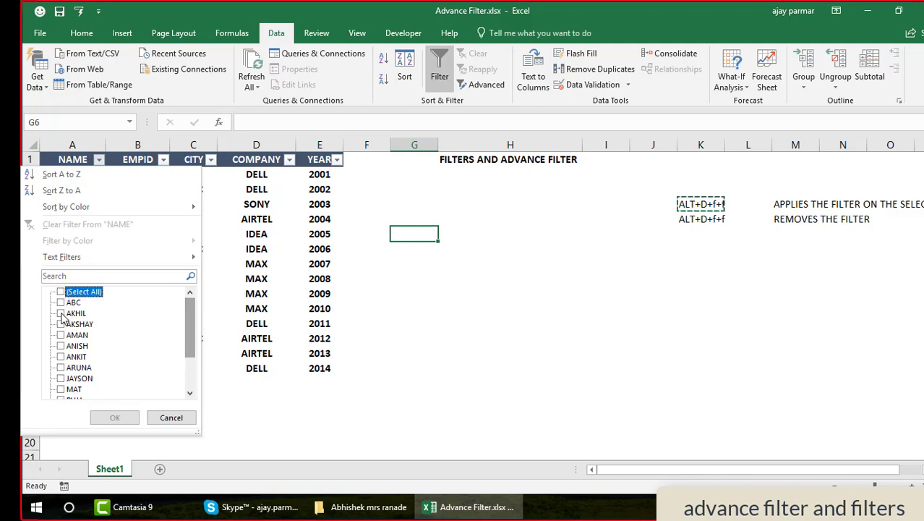
click(62, 314)
click(61, 335)
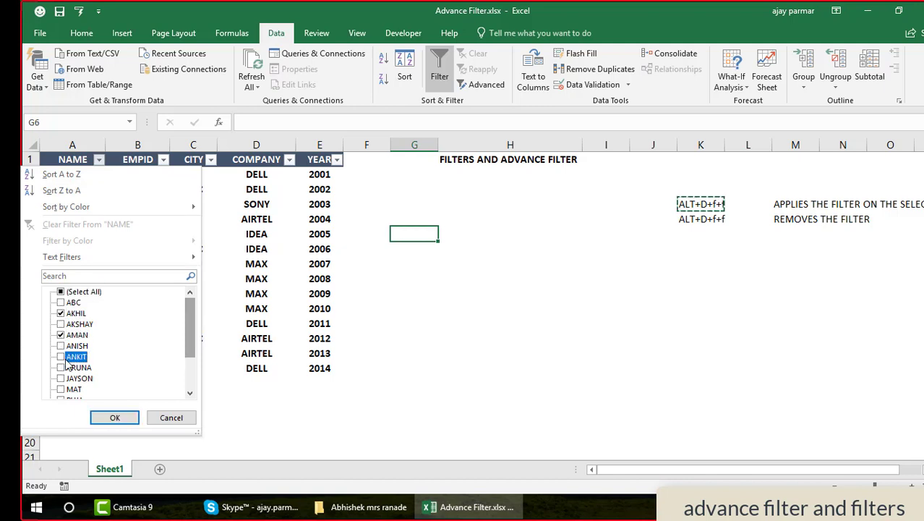
click(60, 357)
click(115, 417)
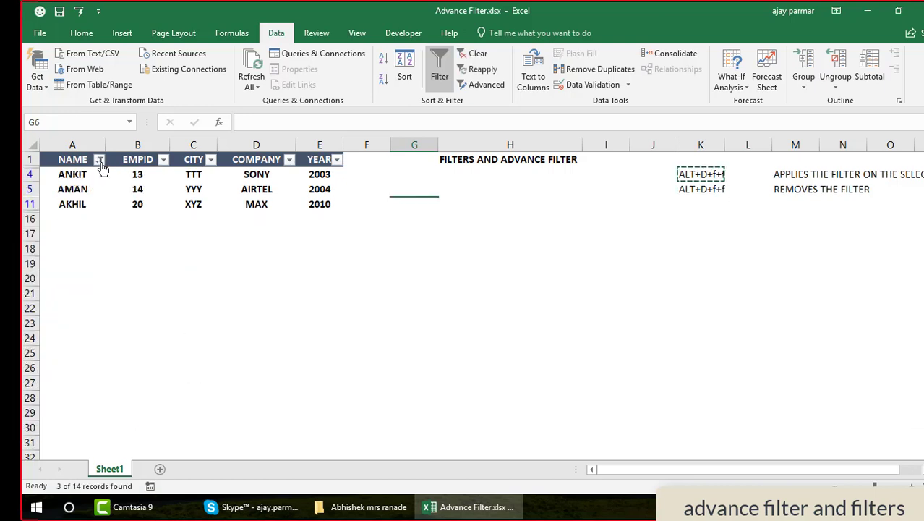
Select all entries in the NAME column's filter to show every employee row again.
click(100, 159)
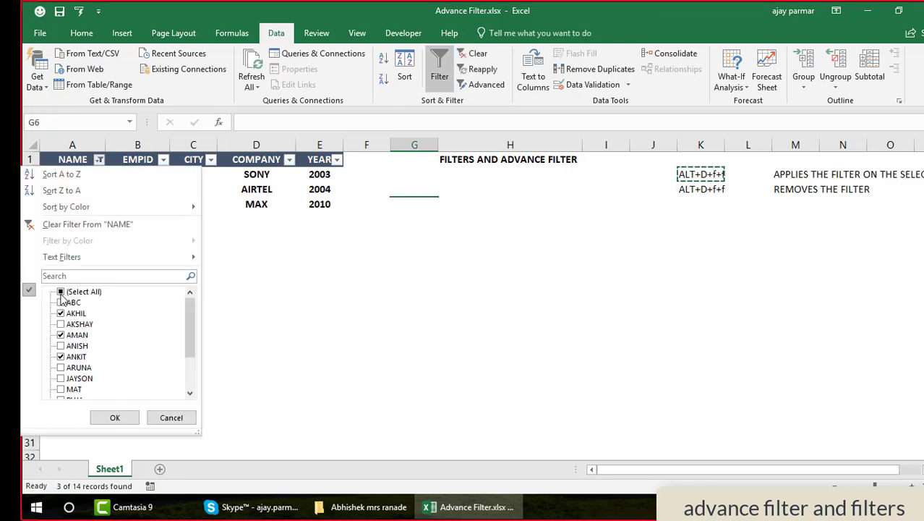
click(65, 293)
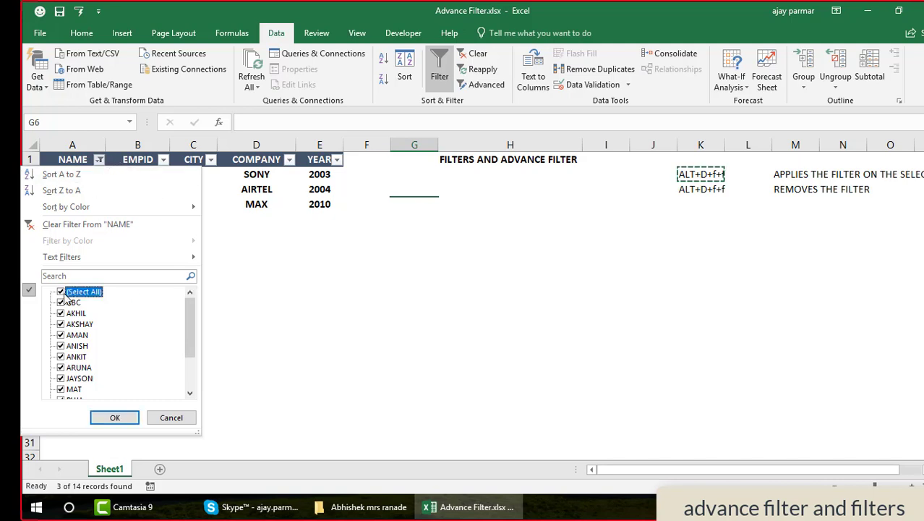
click(118, 419)
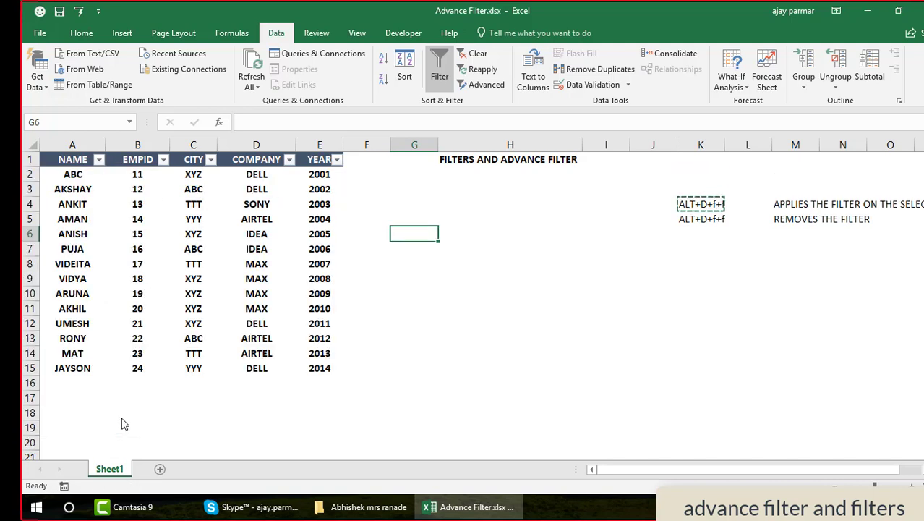
Examine the sort and filter options available for the NAME column, then dismiss them without changes.
click(72, 162)
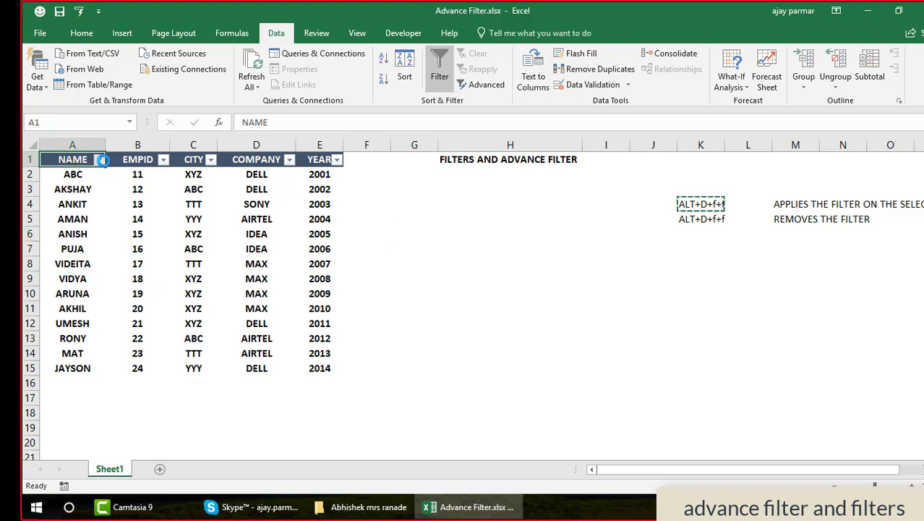
click(98, 159)
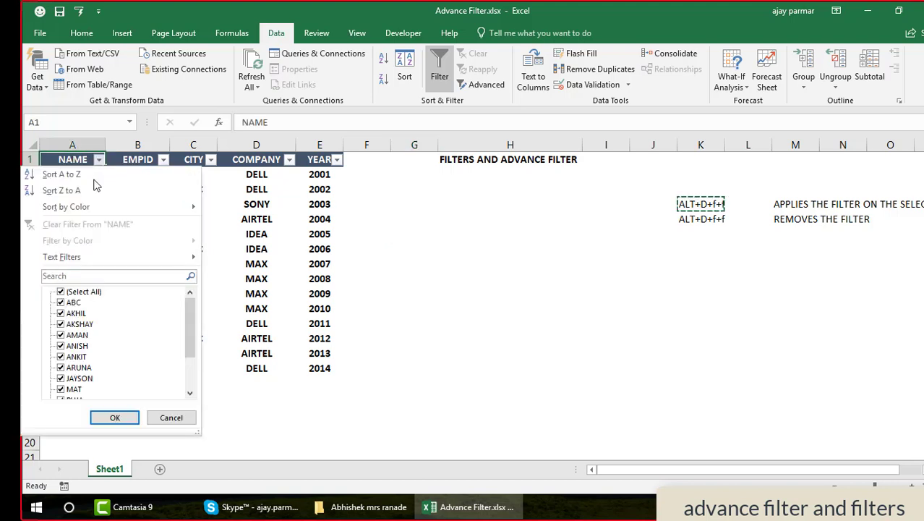
click(172, 418)
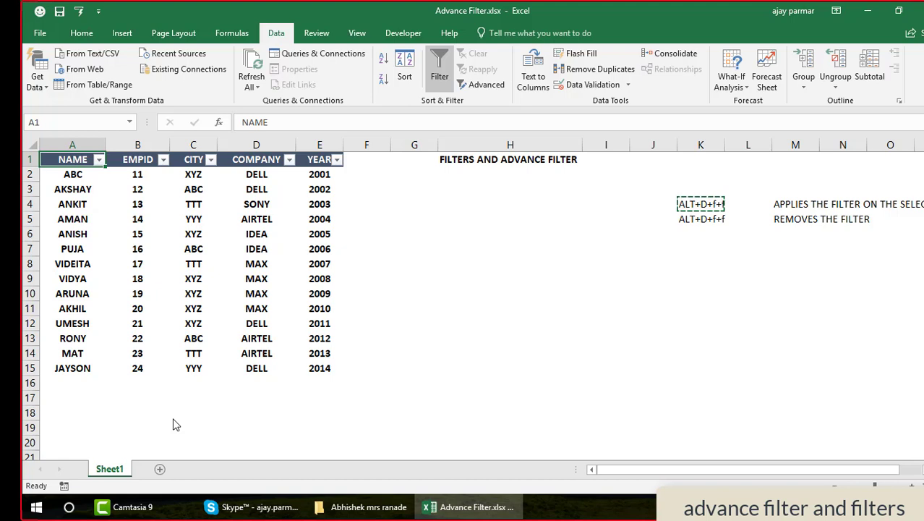
Examine the options and entries in the NAME column's filter, try unchecking (Select All), and dismiss the filter without applying it.
key(alt+Down)
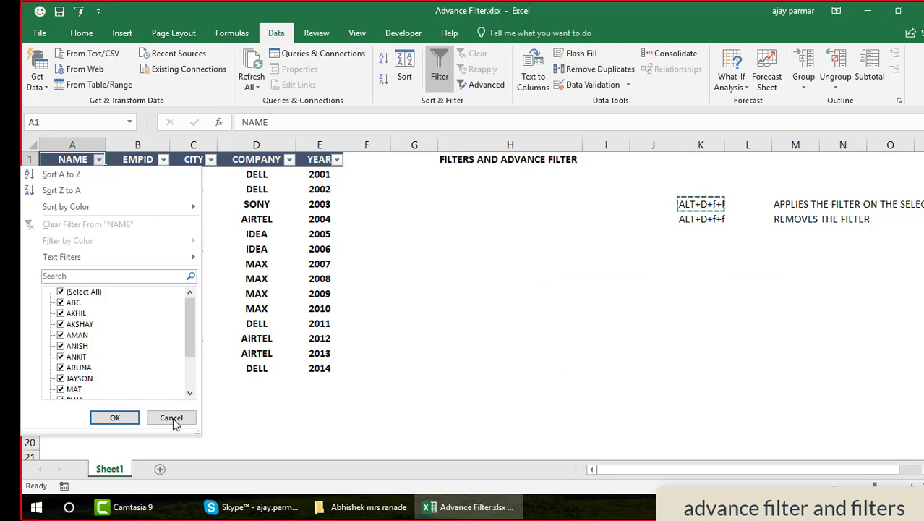
key(Down)
key(Down)
key(Down)
key(Down)
key(Down)
key(Down)
key(Down)
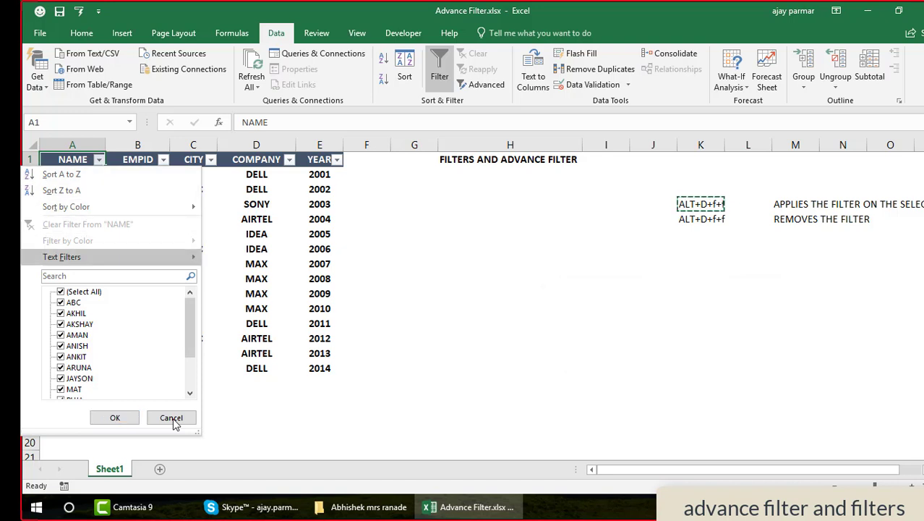
key(Down)
key(Down)
key(Down)
key(Down)
key(Down)
key(Down)
key(Down)
key(Down)
key(Down)
key(Down)
key(Down)
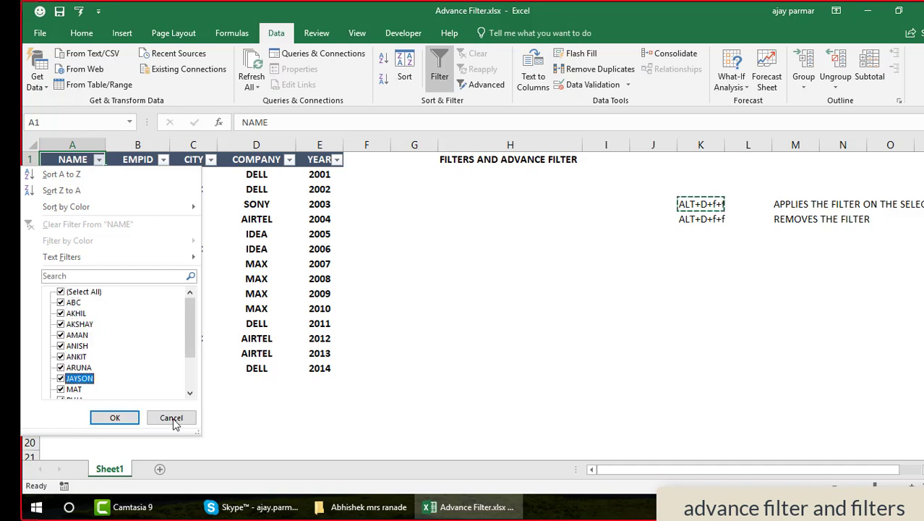
key(Down)
key(Down)
key(Down)
key(Tab)
key(Tab)
key(shift+Tab)
key(shift+Tab)
key(Up)
key(Up)
key(Up)
key(Up)
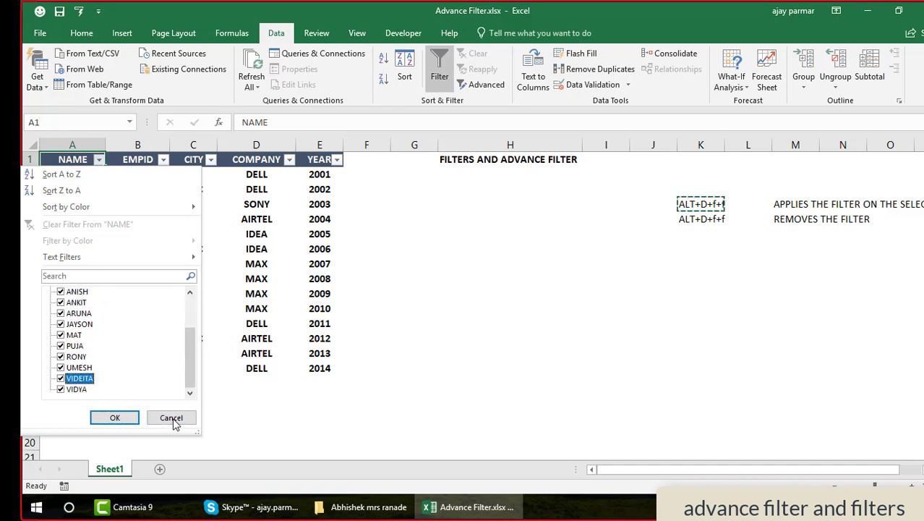
key(Up)
key(Up)
key(Up)
key(Up)
key(Up)
key(Up)
key(Up)
key(Up)
key(Up)
key(Up)
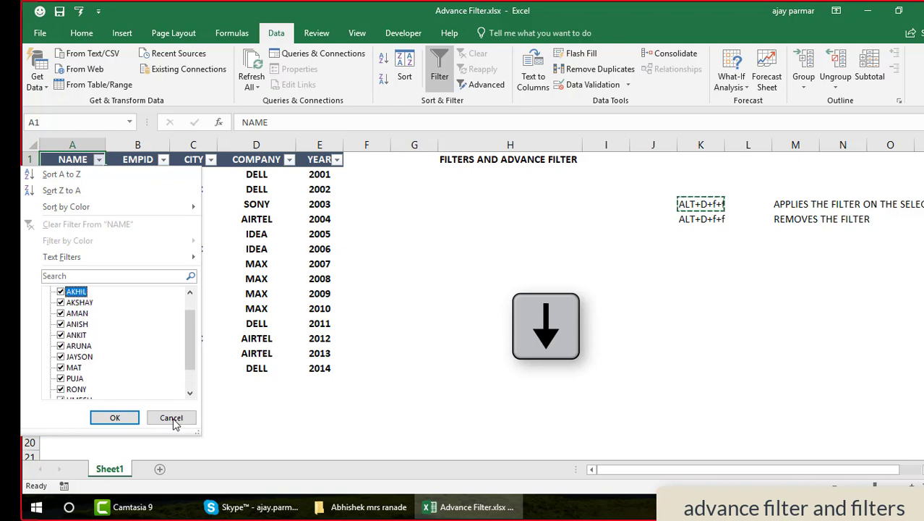
key(Up)
key(Down)
key(Down)
key(Up)
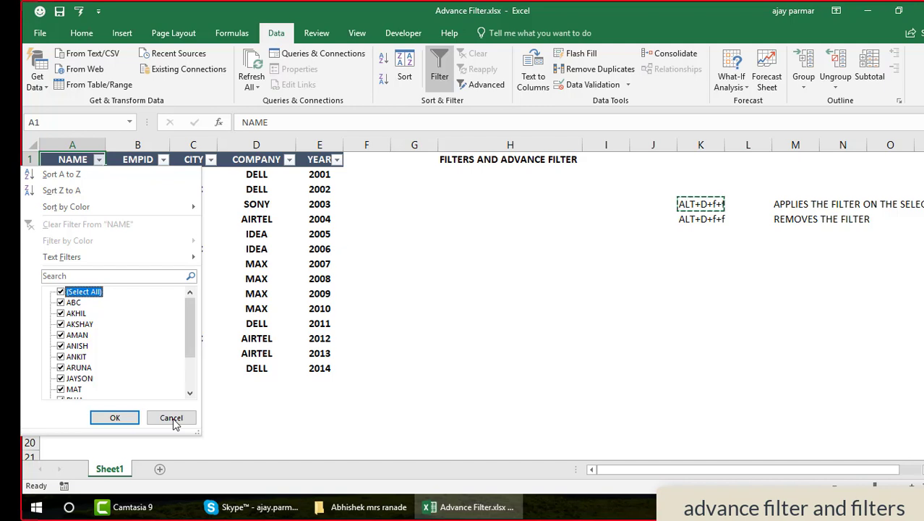
key(space)
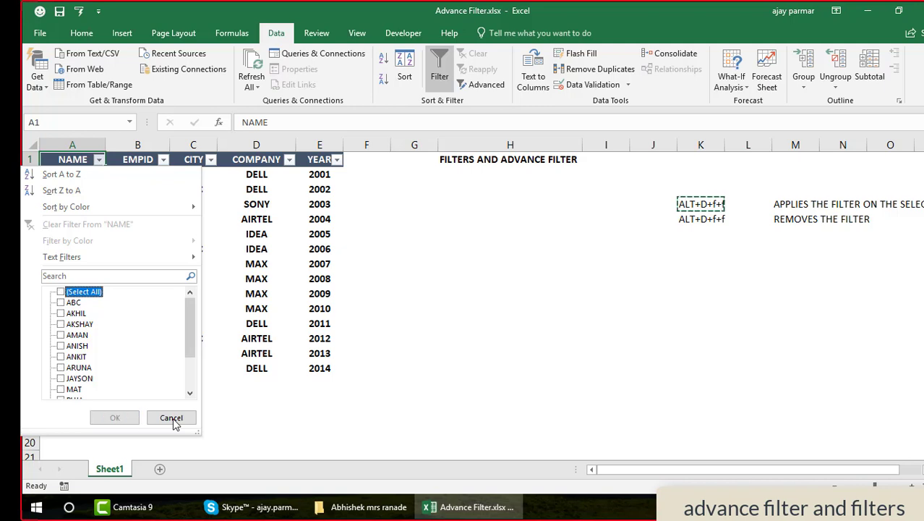
click(80, 177)
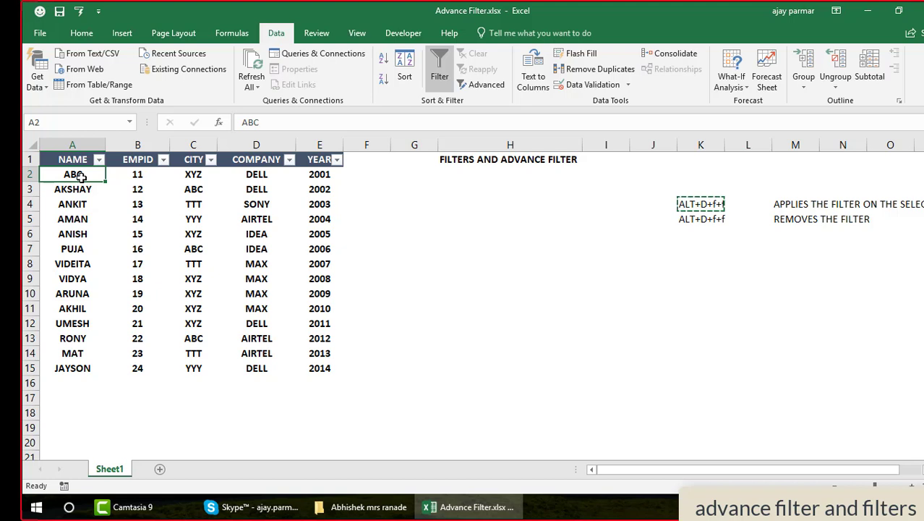
Enter the shortcut note "ALT+D+F+s" in cell K6.
click(704, 232)
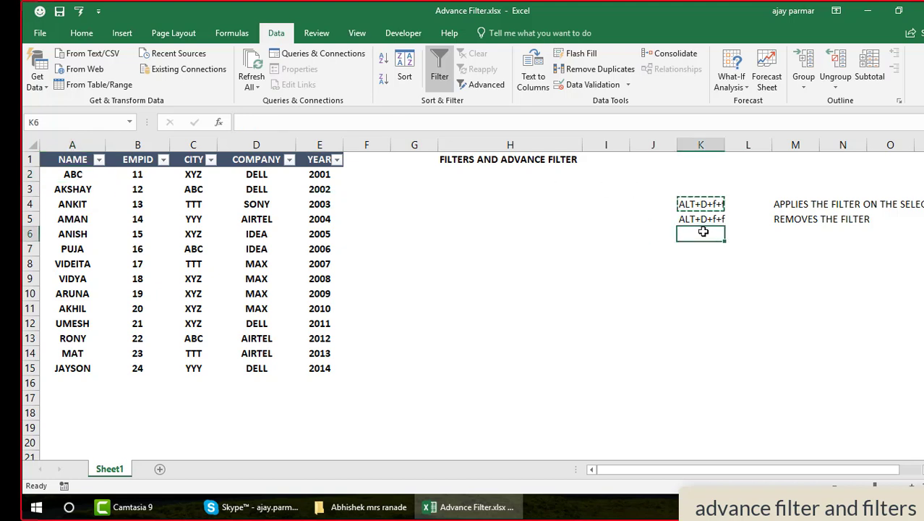
text(al)
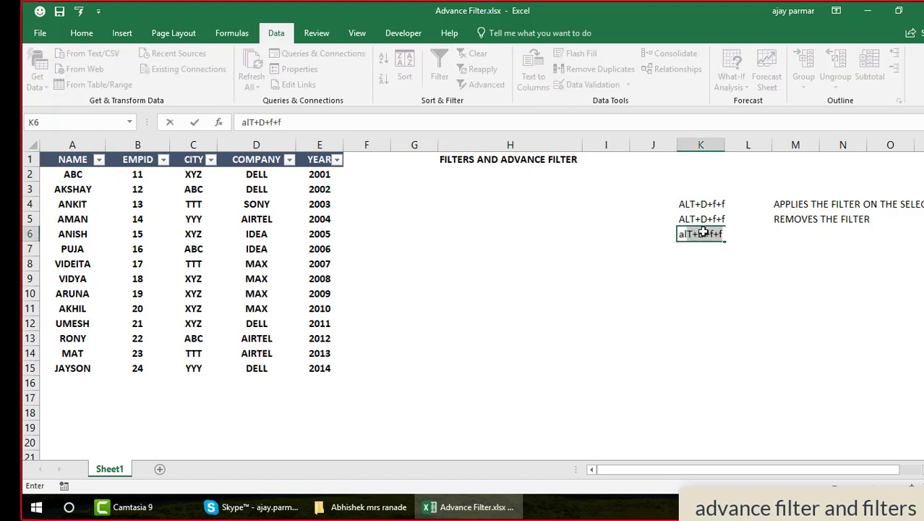
key(BackSpace)
key(BackSpace)
key(BackSpace)
text(alt)
key(BackSpace)
key(BackSpace)
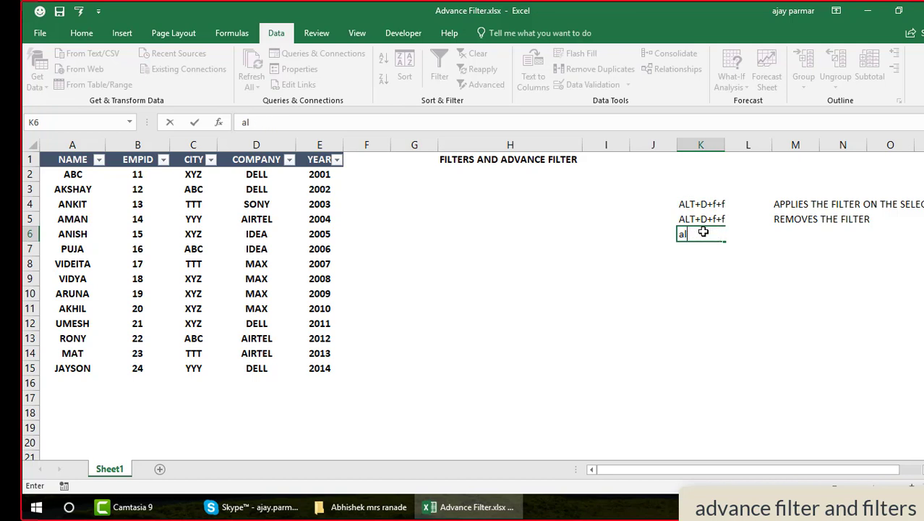
key(BackSpace)
key(BackSpace)
key(Caps_Lock)
text(ALT+D)
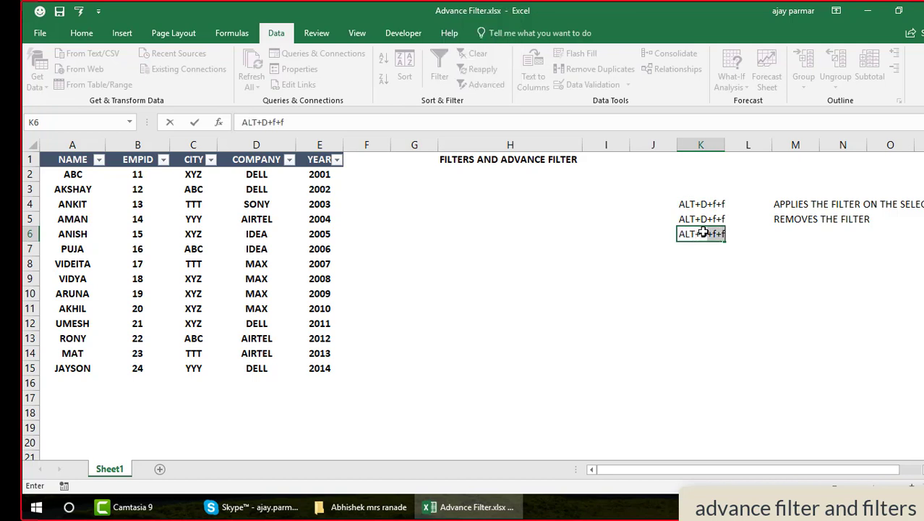
text(+F+s)
key(Return)
Describe the K6 shortcut in cell M6 as "Your filter is still on but sub-filters get removed".
key(Up)
key(Right)
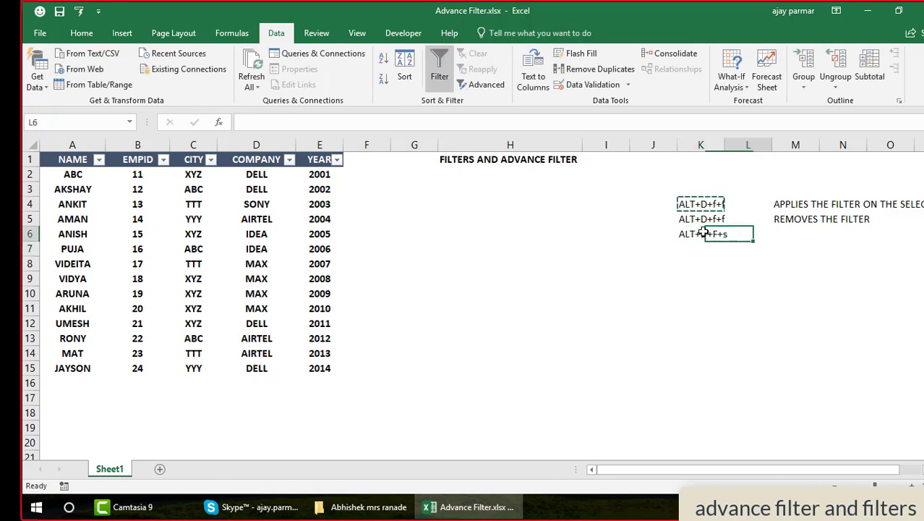
key(Right)
text(Y)
key(Caps_Lock)
text(ou)
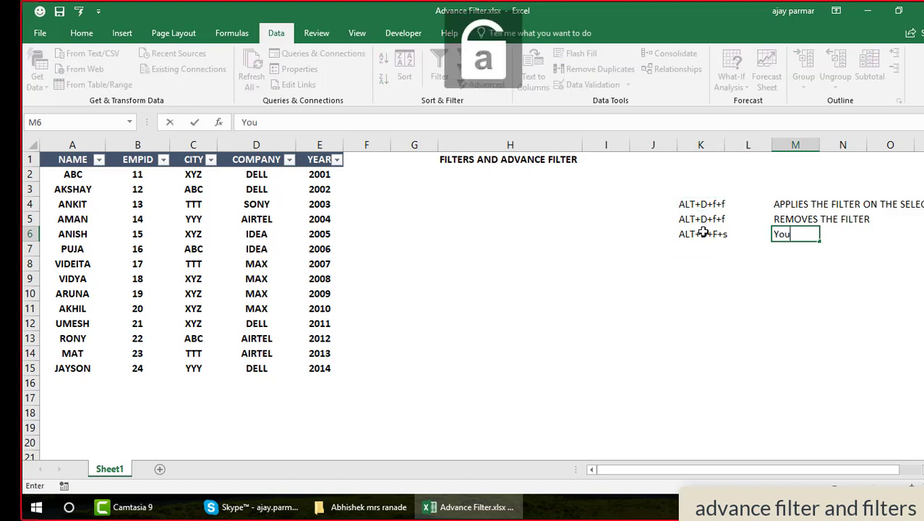
text(r filter is)
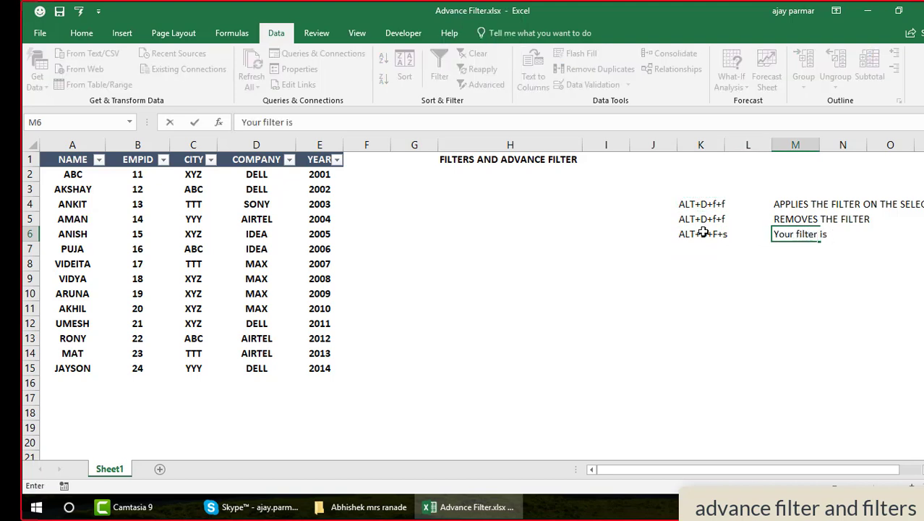
text( still on but s)
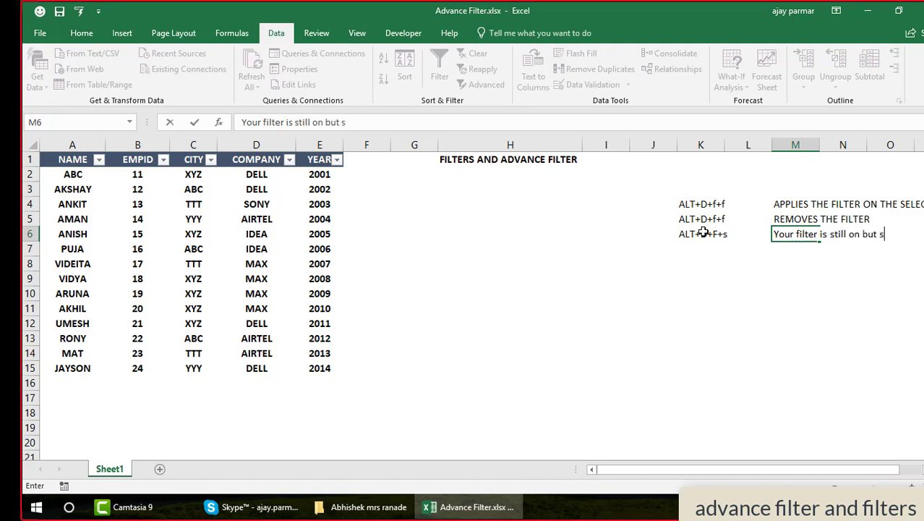
text(ub-filter)
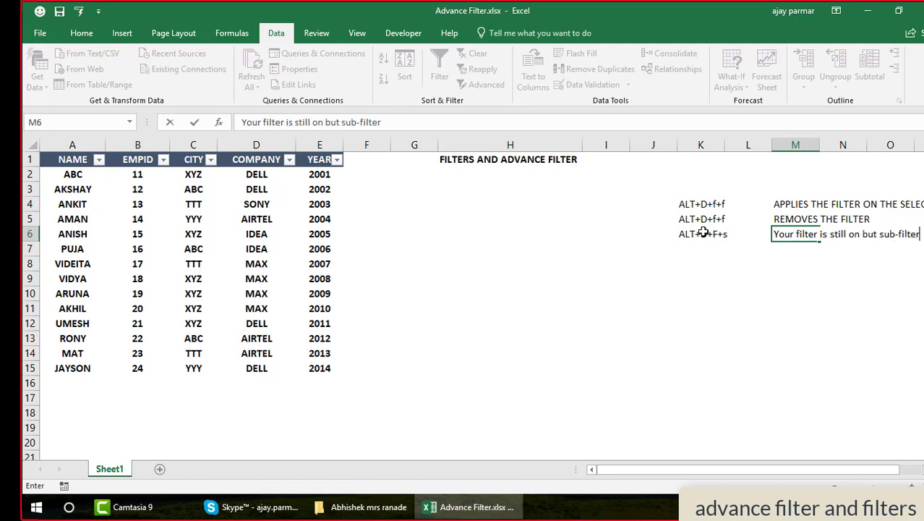
text(s get r)
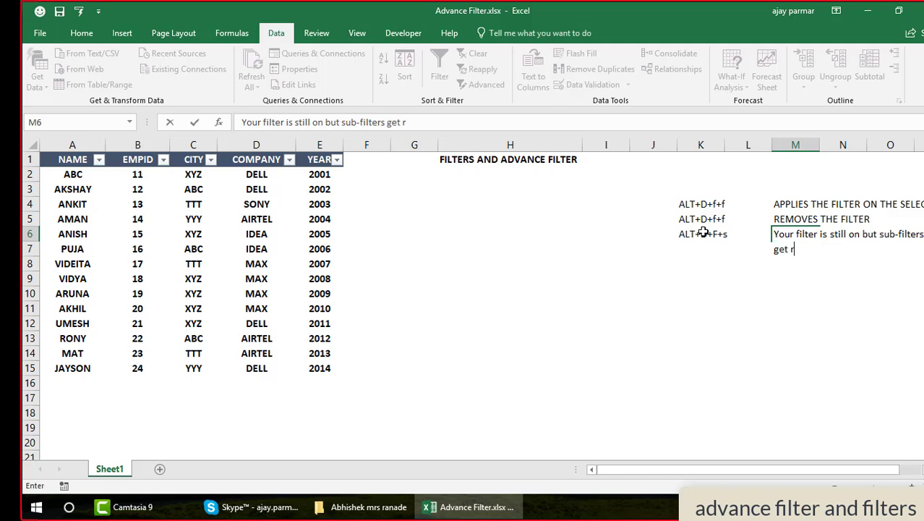
text(emoved)
key(Return)
Add the note "alt+down arrow key" in K7 with the description "to expand the filter" in M7.
key(Left)
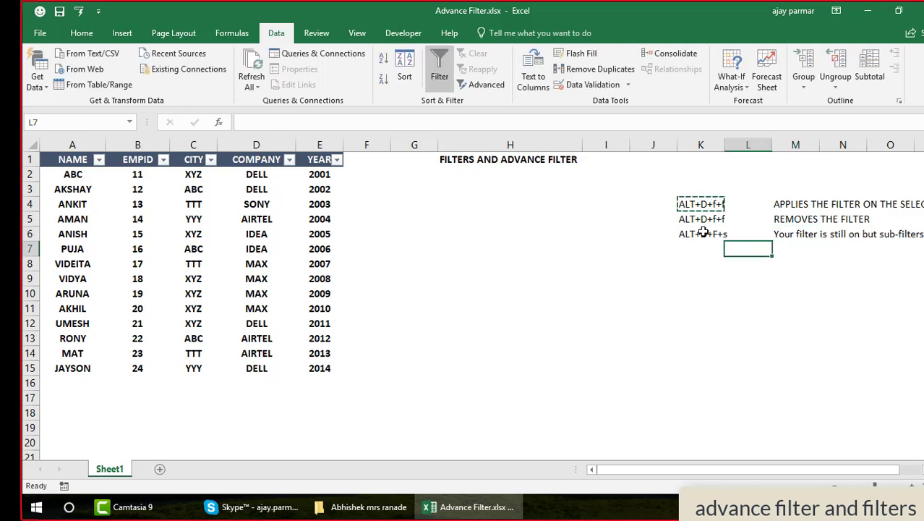
key(Left)
text(al)
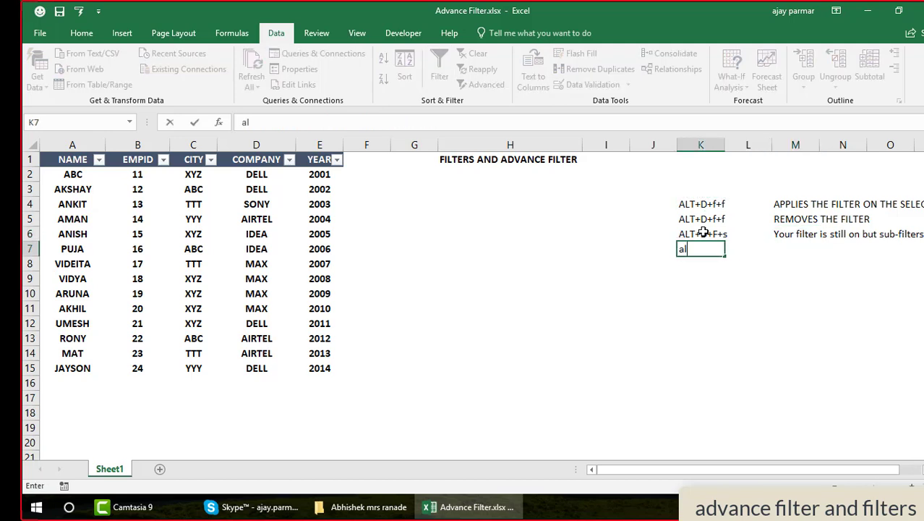
text(t+down arrow key)
key(Right)
key(Right)
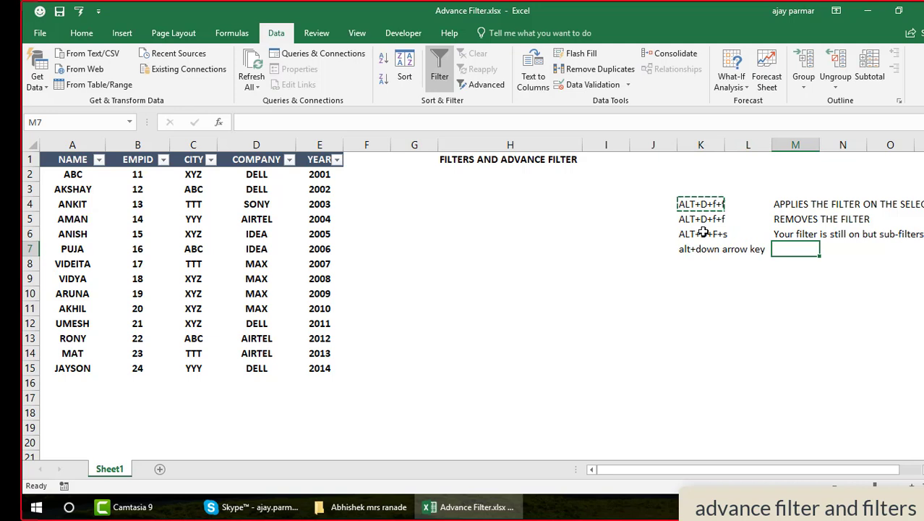
text(to expa)
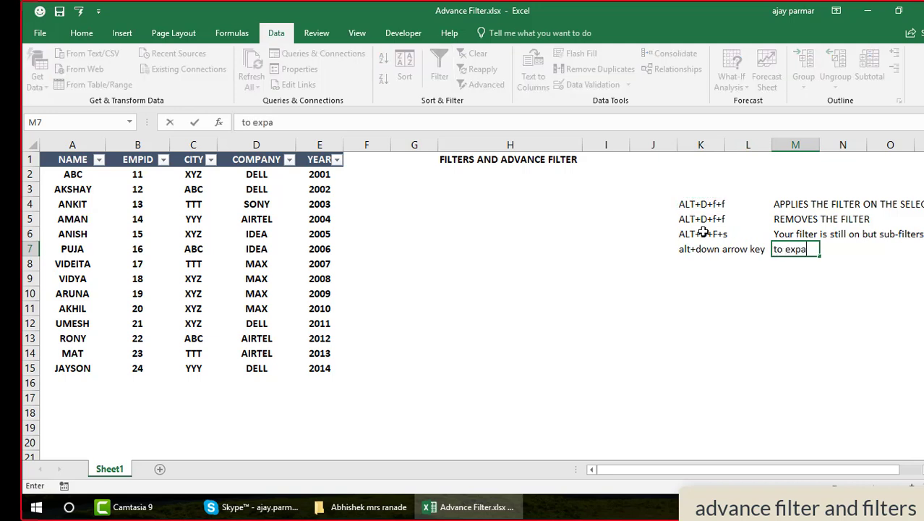
text(nd the filter)
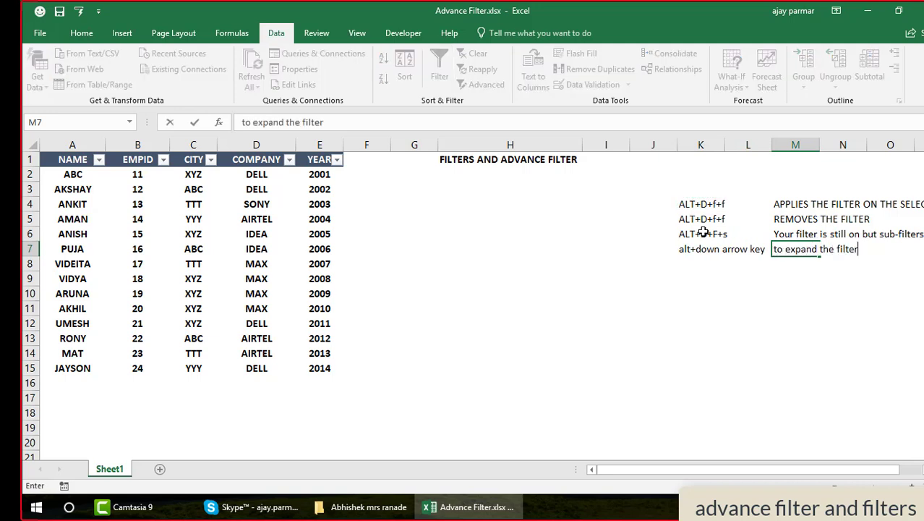
key(Return)
Add the note "spacebar" in K8 with the description "to check mark or uncheck the items in filter" in M8.
key(Left)
key(Left)
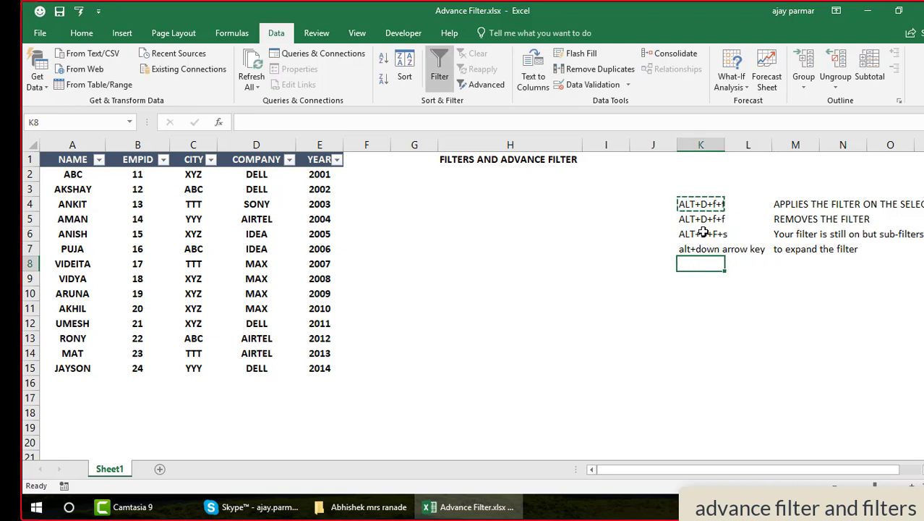
text(spa)
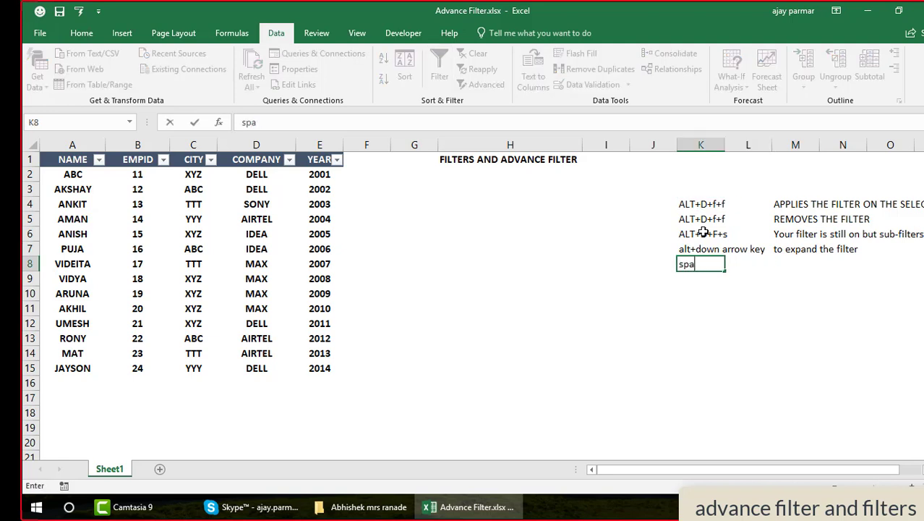
text(cebar)
key(Tab)
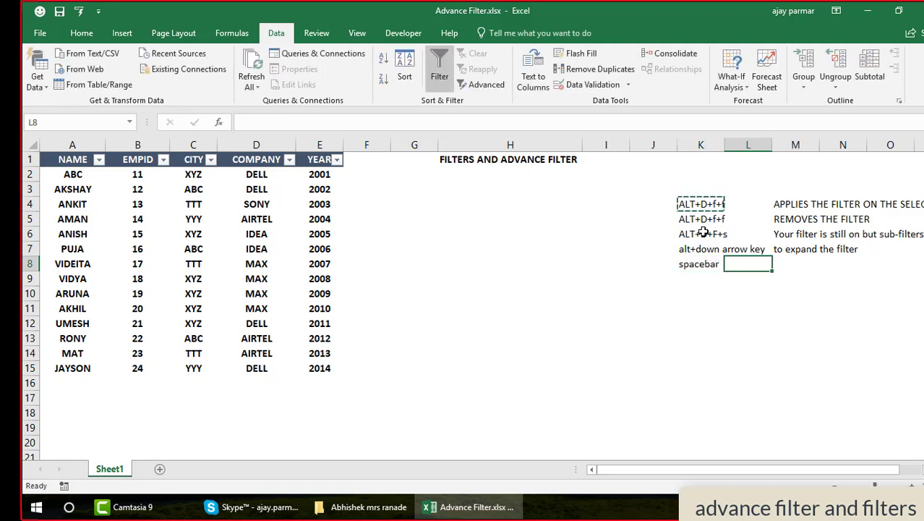
key(Tab)
text(to hec)
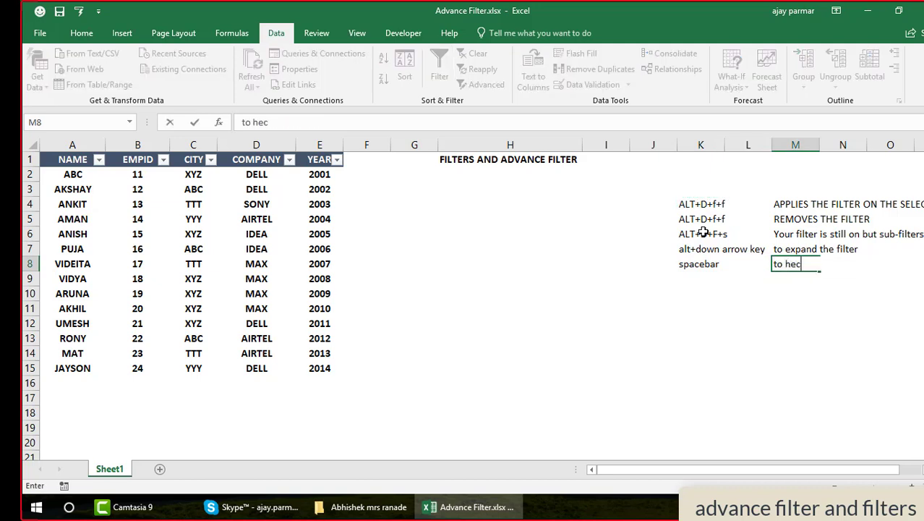
key(BackSpace)
key(BackSpace)
key(BackSpace)
text(check ma)
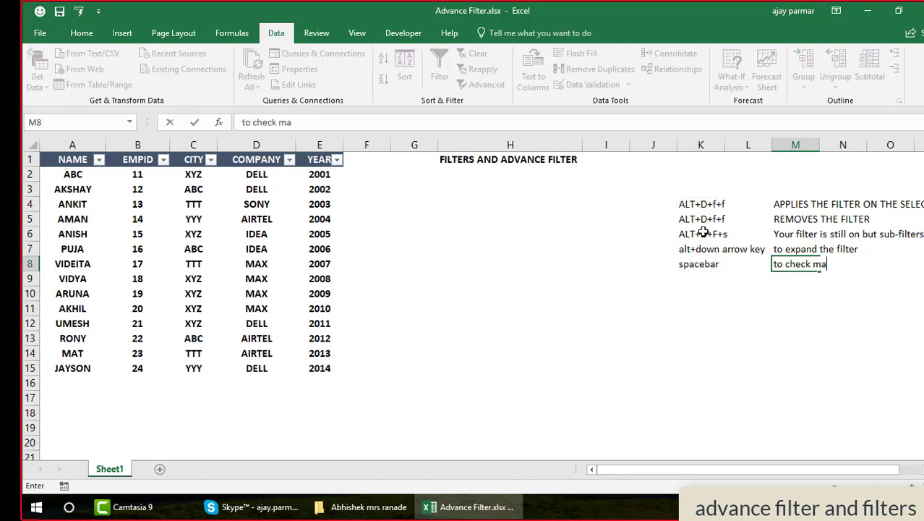
text(rk or uncheck )
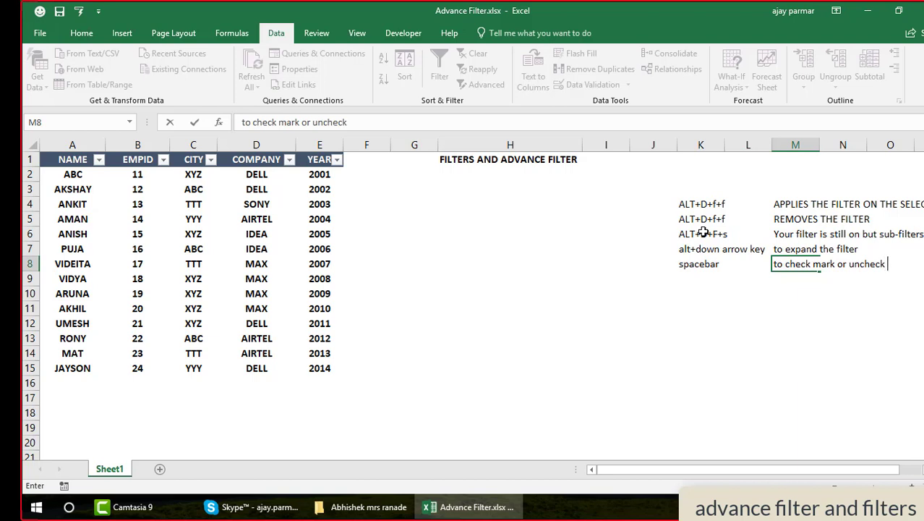
text(the items)
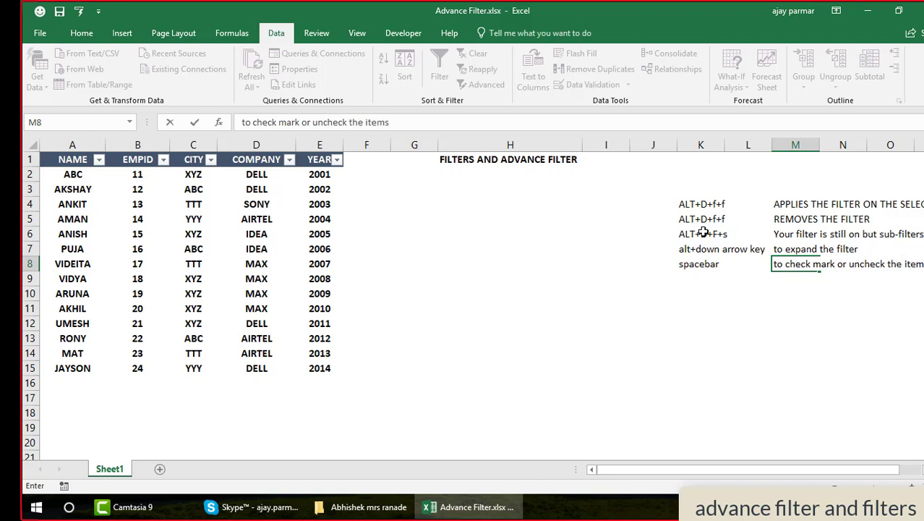
text( in filter)
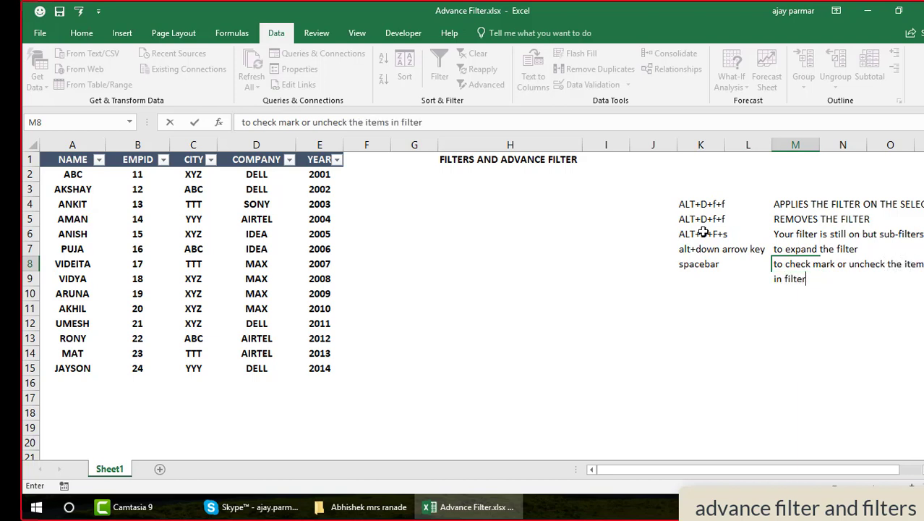
key(Return)
Hide the empty column I and narrow column J to bring the shortcut notes closer.
right_click(608, 144)
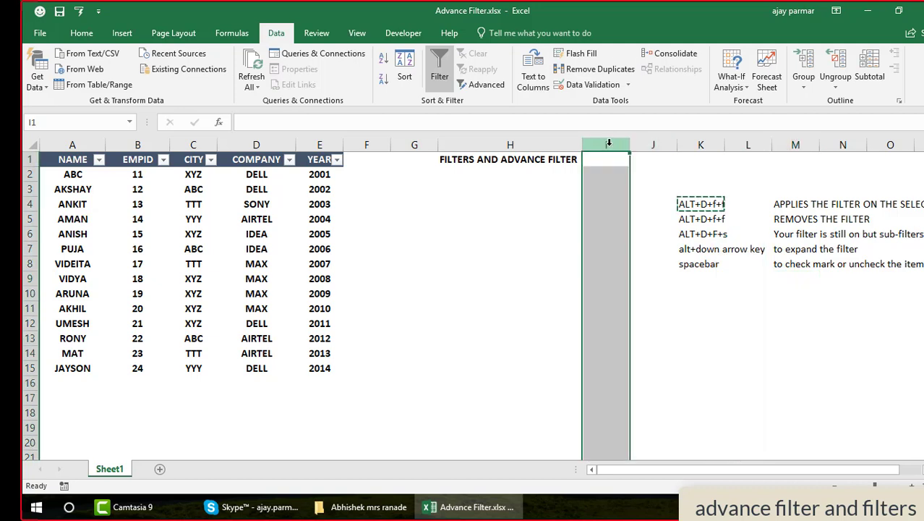
click(642, 339)
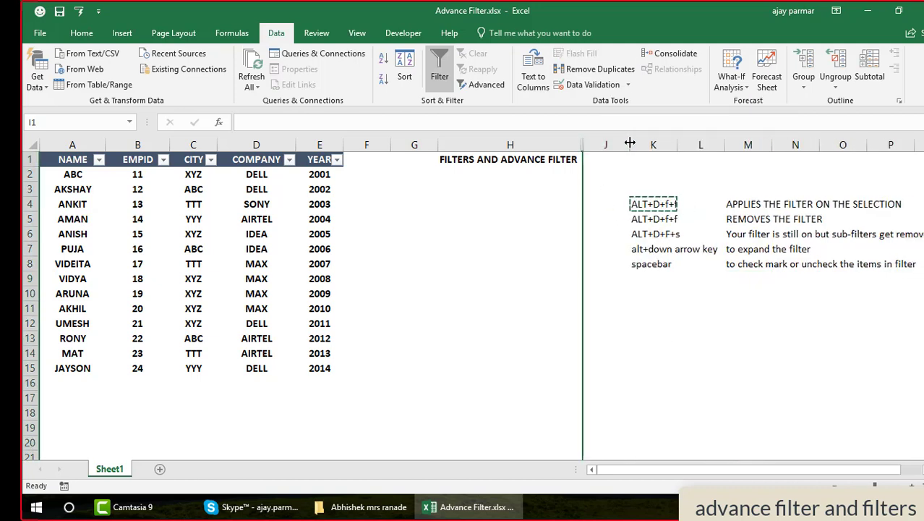
drag(630, 145, 601, 144)
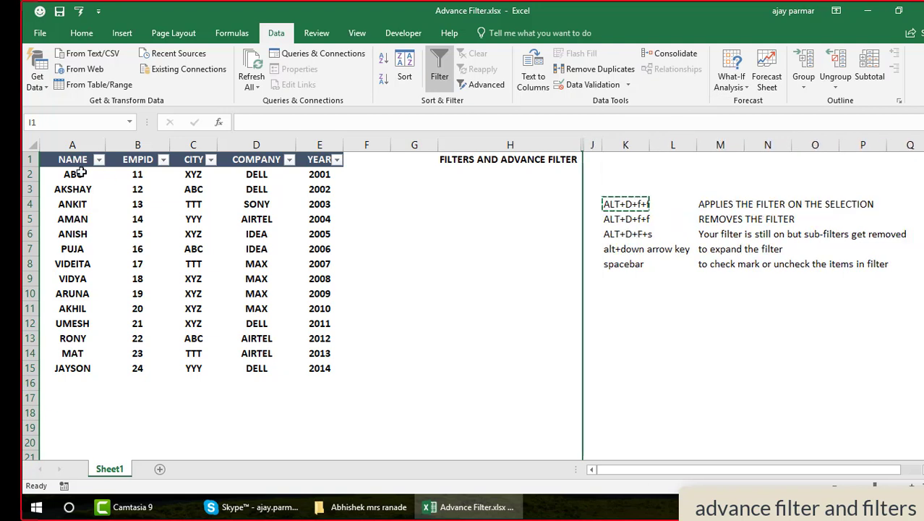
Toggle the filter off the employee table's header row, then reapply it.
click(66, 160)
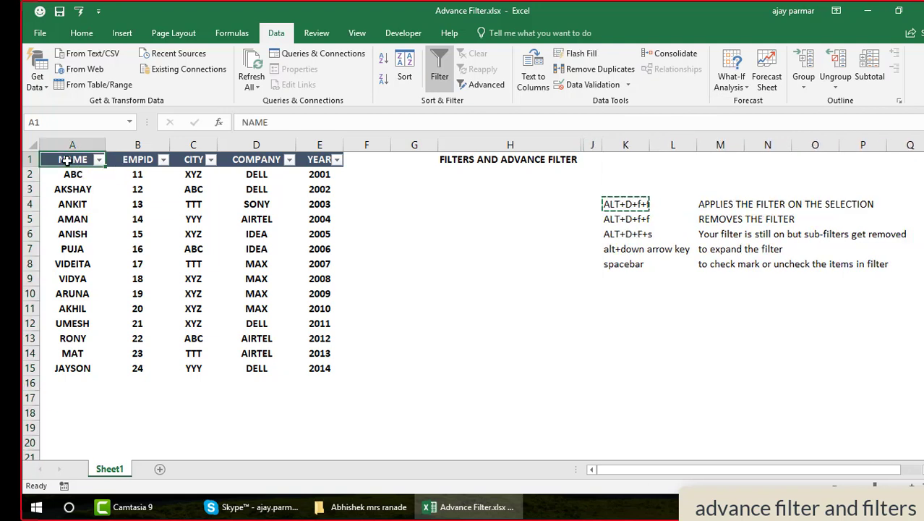
key(alt+d)
key(f)
key(f)
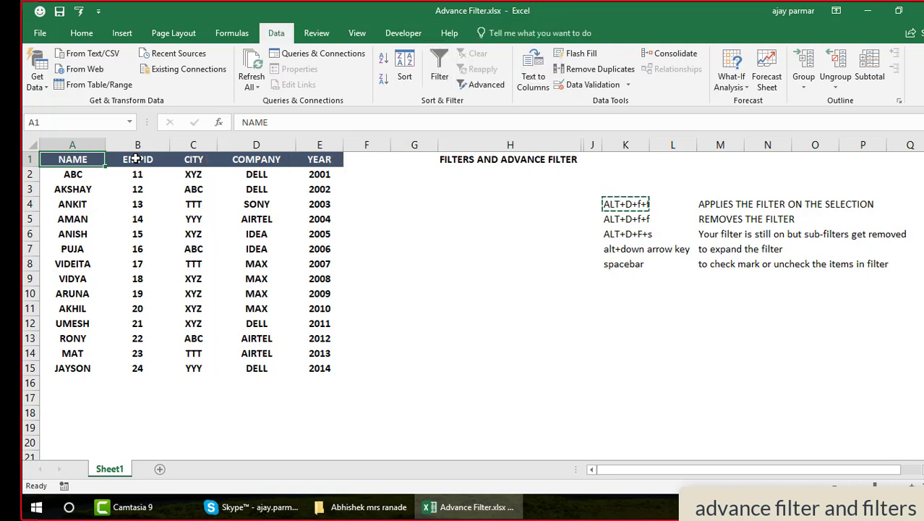
key(alt+d)
key(f)
key(f)
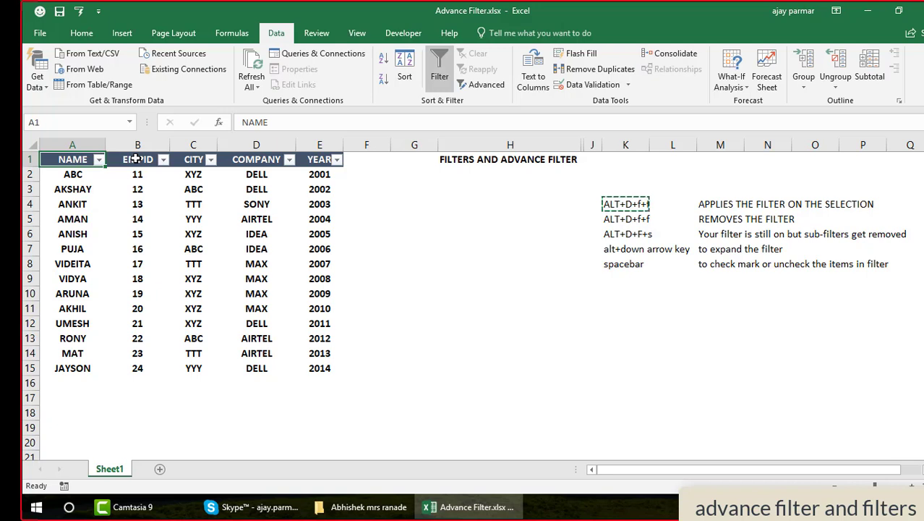
key(Right)
key(Right)
key(Right)
key(Left)
key(Left)
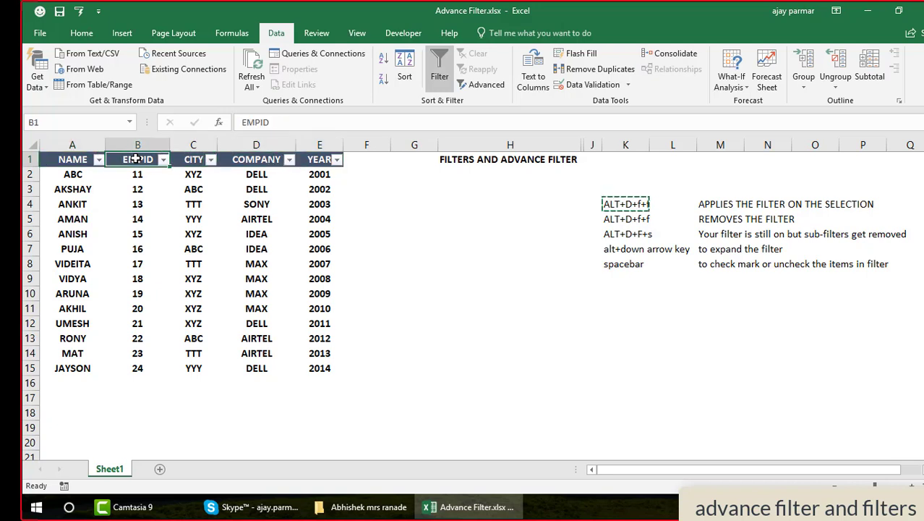
key(Right)
key(Right)
key(Left)
key(Right)
key(Left)
Expand the EMPID column's filter and look through its list of IDs, ending on Select All.
key(Left)
key(alt+Down)
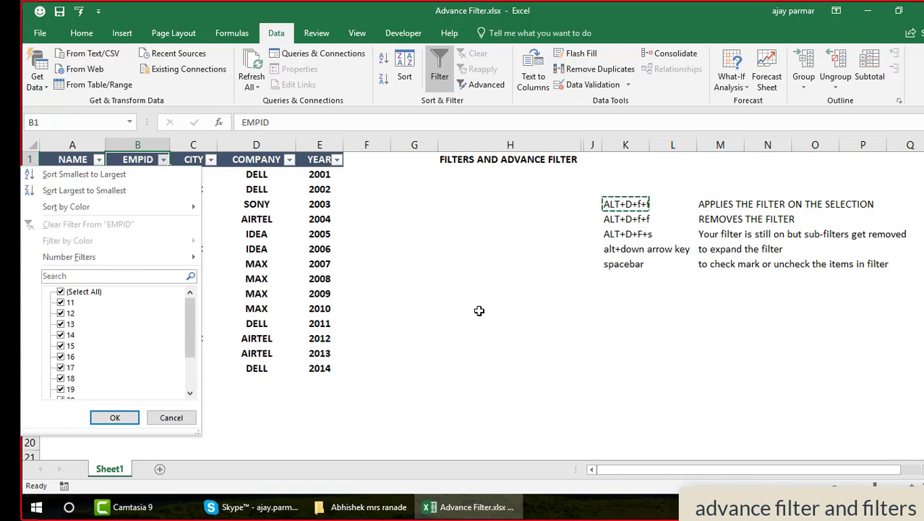
key(Down)
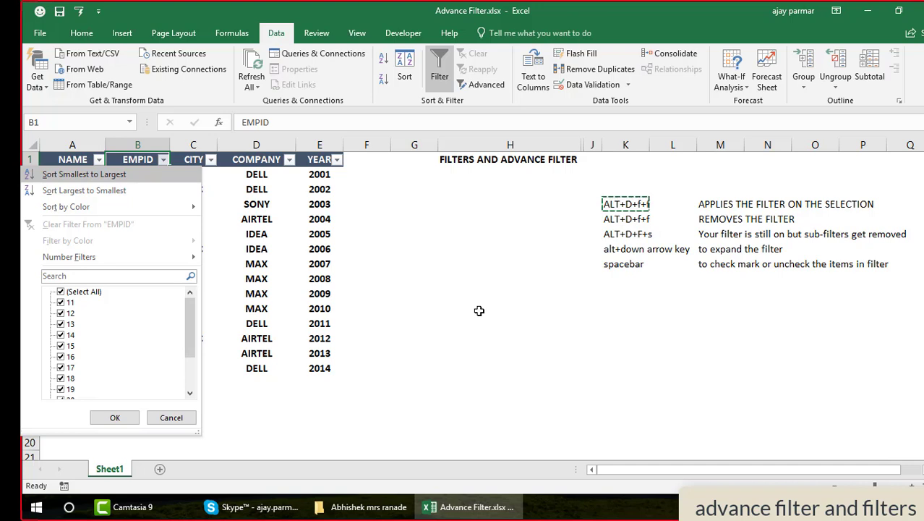
key(Down)
key(Down)
key(Down)
key(Down)
key(Down)
key(Down)
key(Down)
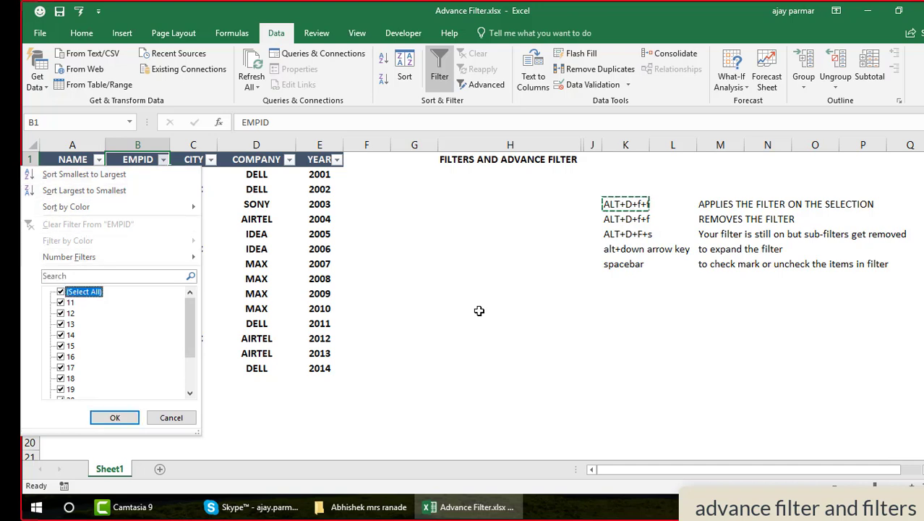
key(Down)
key(Down)
key(Down)
key(Down)
key(Down)
key(Down)
key(Down)
key(Down)
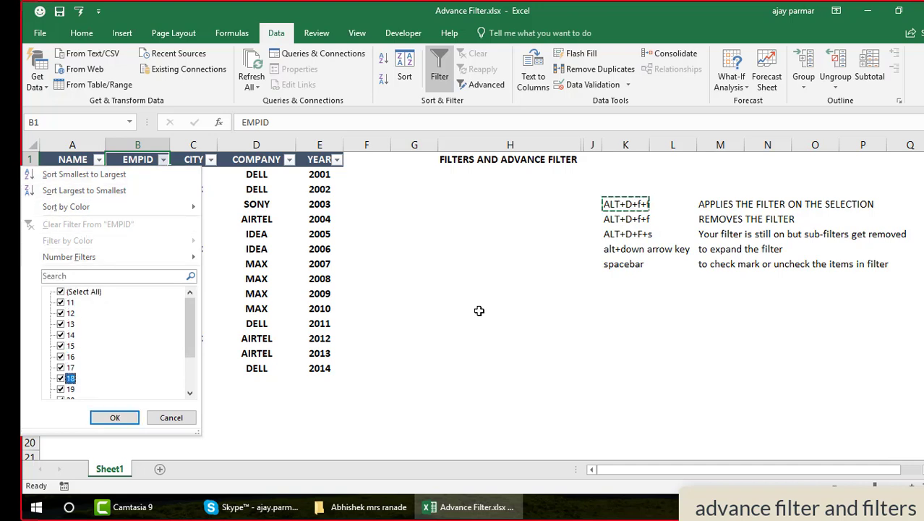
key(Down)
key(Down)
key(Down)
key(Down)
key(Up)
key(Up)
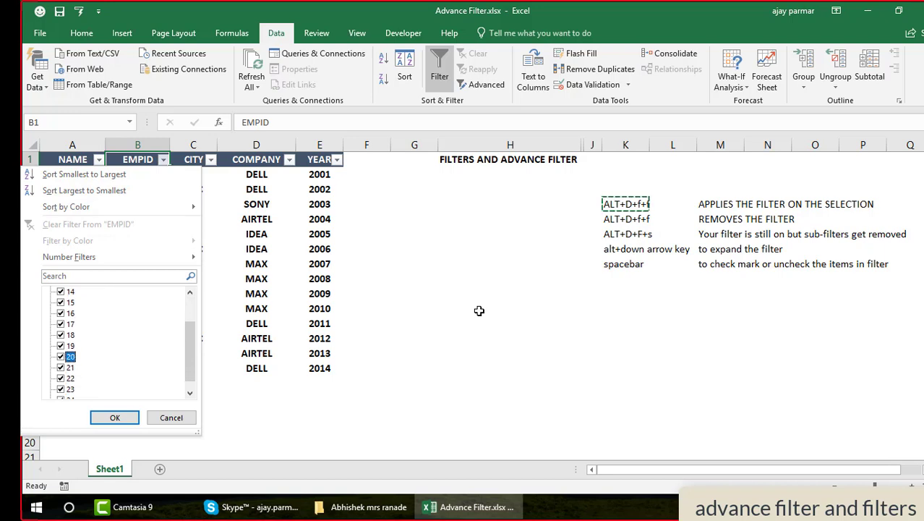
key(Up)
key(Up)
key(Up)
key(Up)
key(Up)
key(Up)
key(Up)
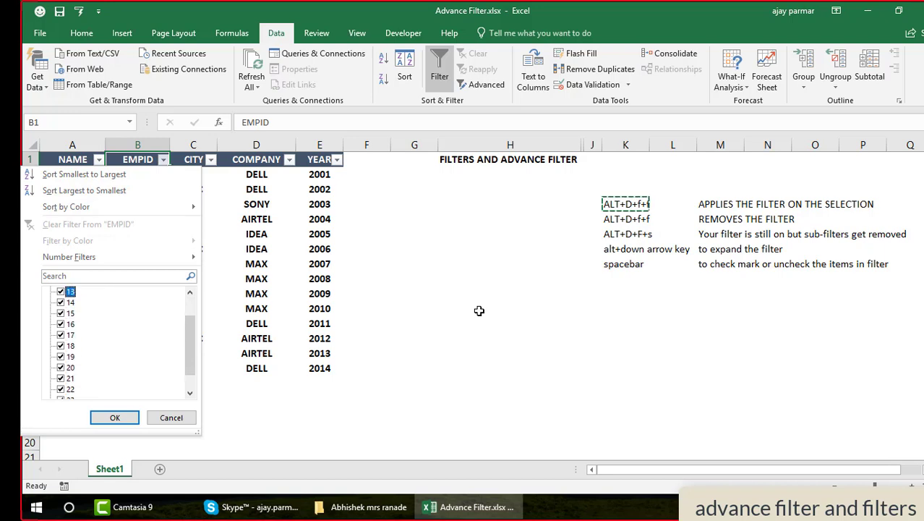
key(Up)
key(Up)
key(Up)
key(Down)
key(Down)
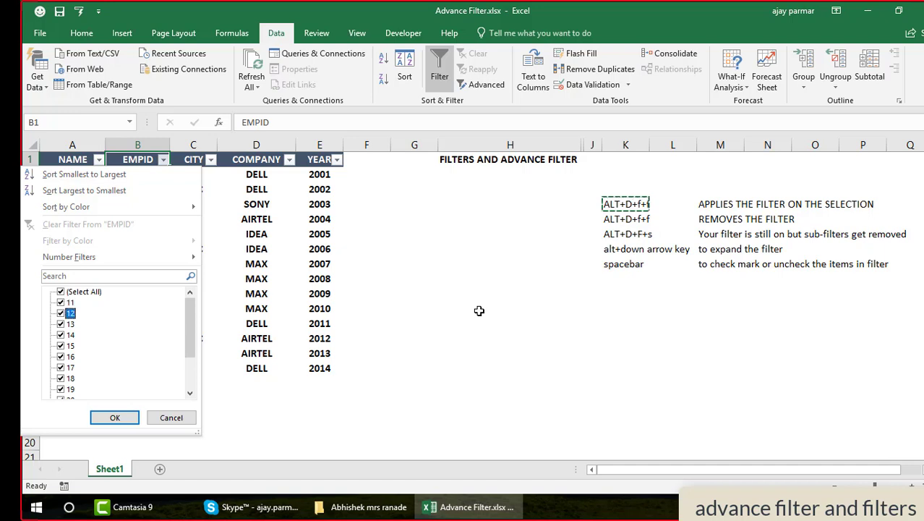
key(Up)
key(Up)
key(Down)
key(Down)
key(Down)
key(Up)
key(Up)
key(Up)
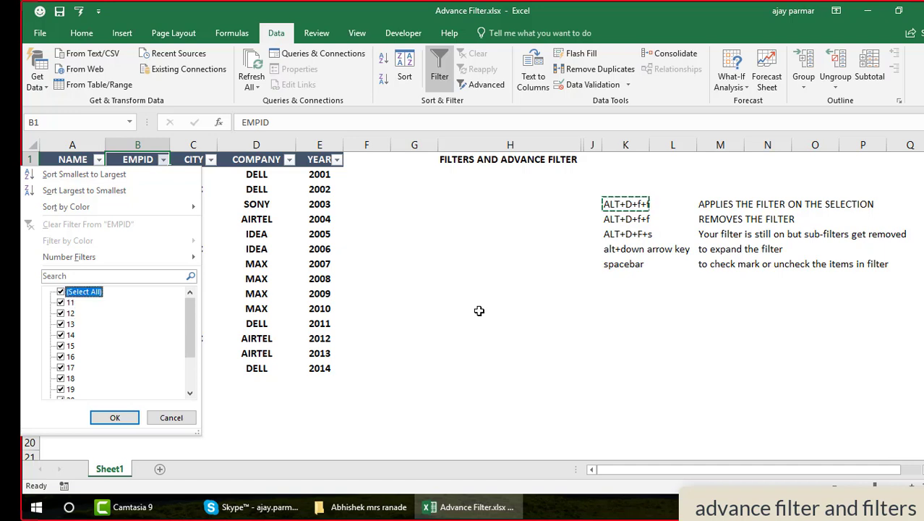
key(Down)
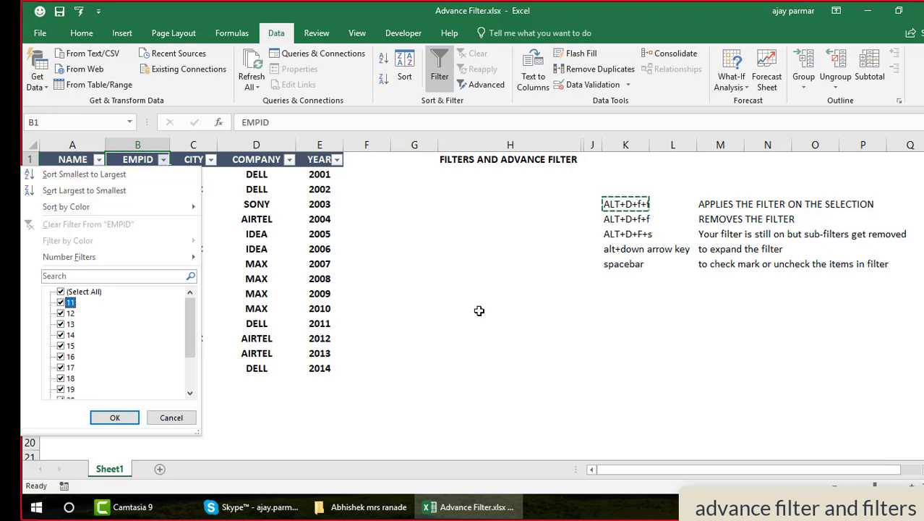
key(Up)
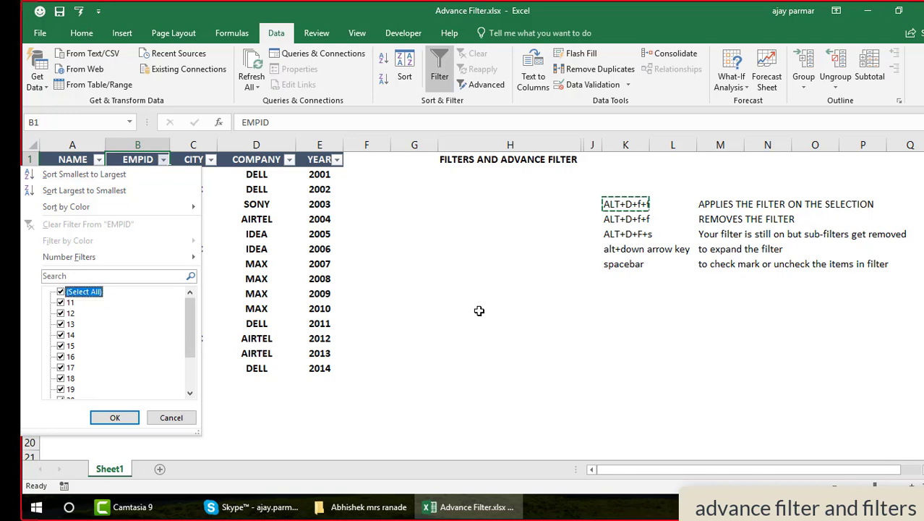
Filter the EMPID column to show only the IDs 11, 13 and 15.
key(space)
key(Down)
key(space)
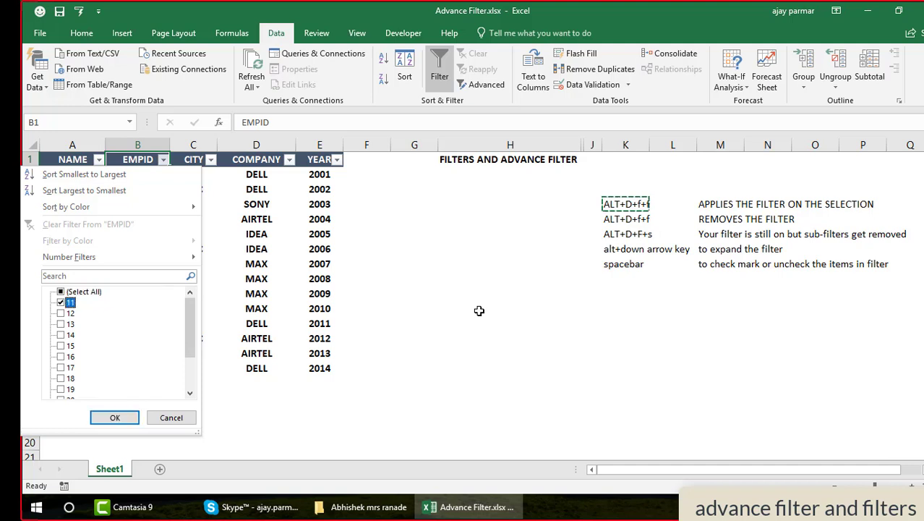
key(Down)
key(Down)
key(Down)
key(Down)
key(Return)
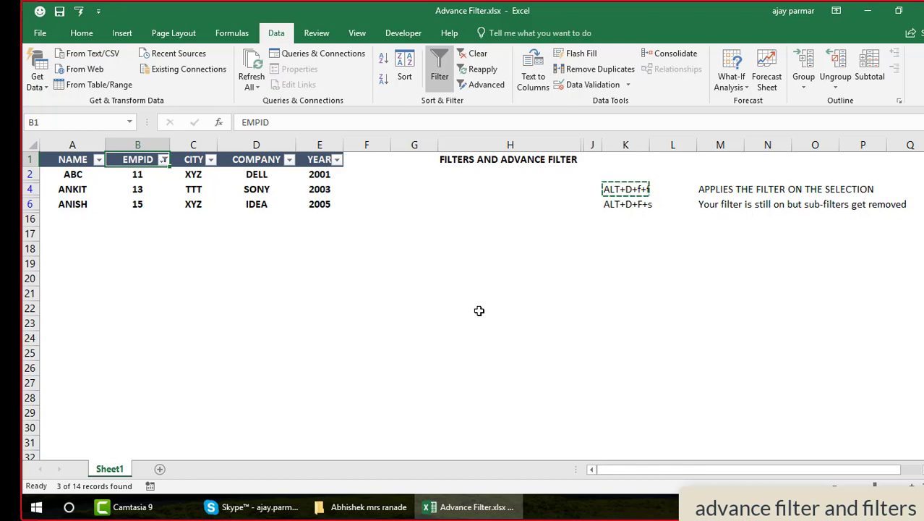
Remove the filter along with its EMPID selection and reapply a fresh filter to the table.
key(alt+d)
key(f)
key(f)
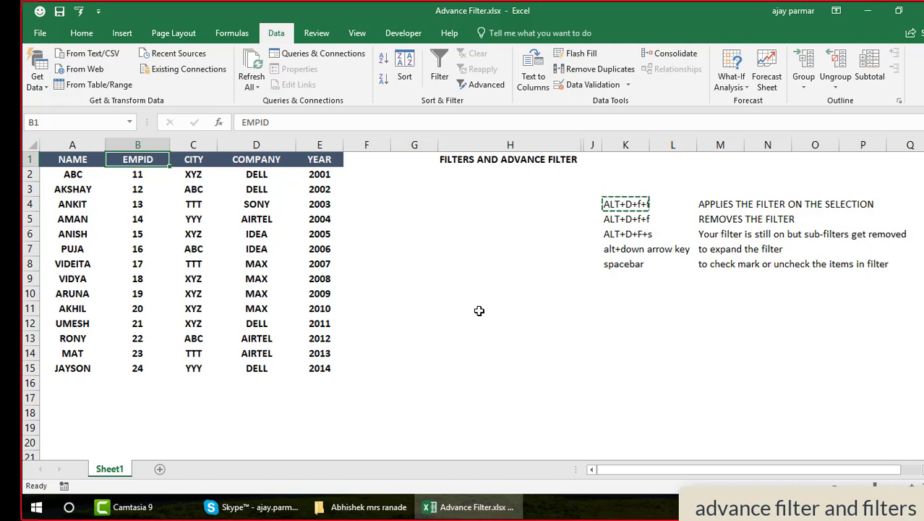
key(alt+d)
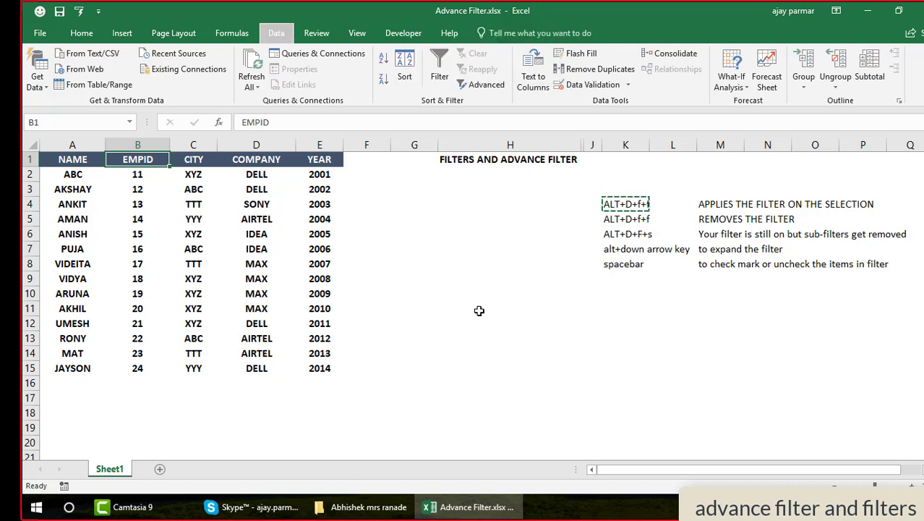
key(f)
key(f)
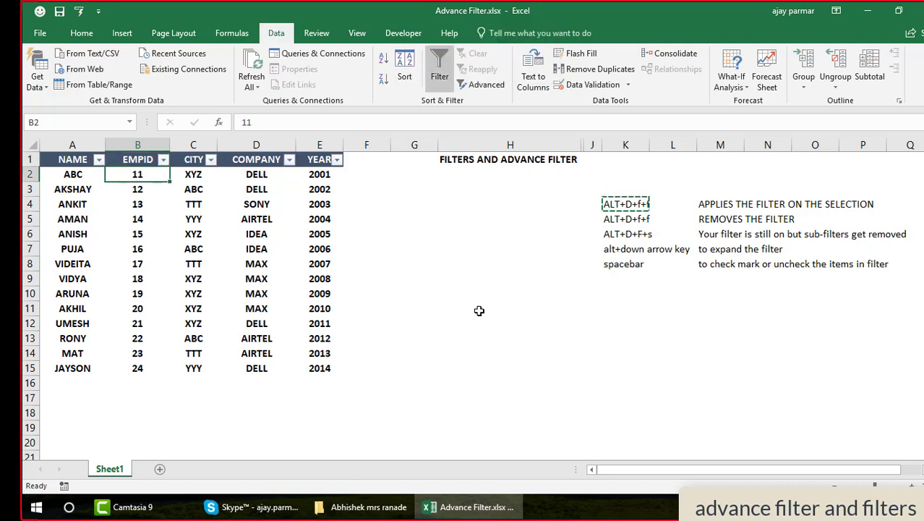
Filter the CITY column to show only ABC and TTT.
key(Right)
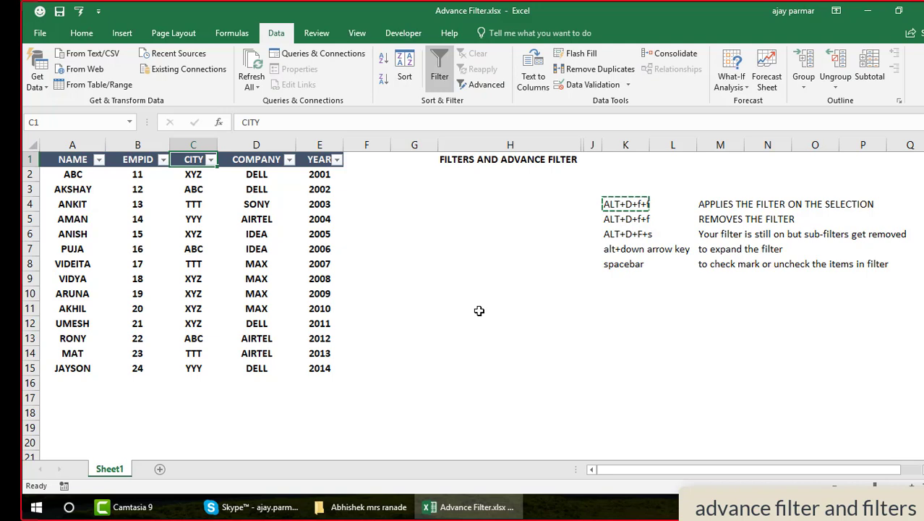
key(alt+Down)
key(Down)
key(Down)
key(Down)
key(Down)
key(Down)
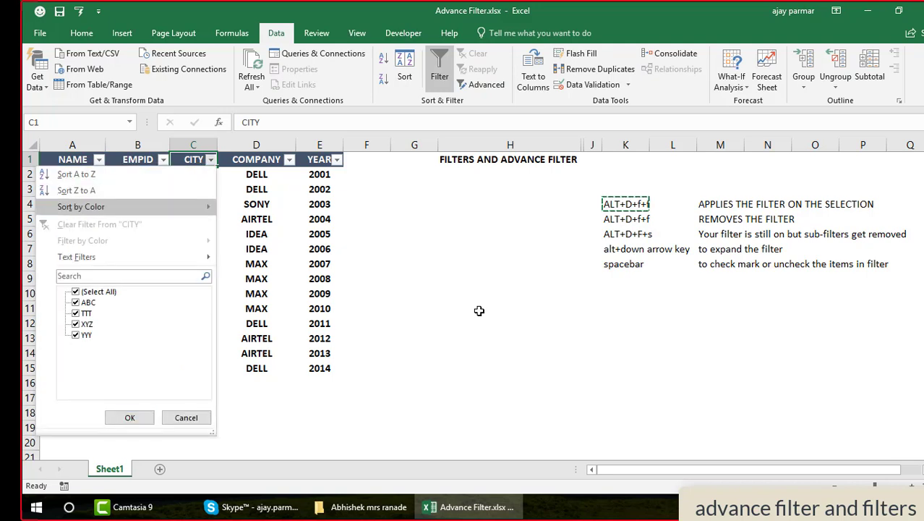
key(Down)
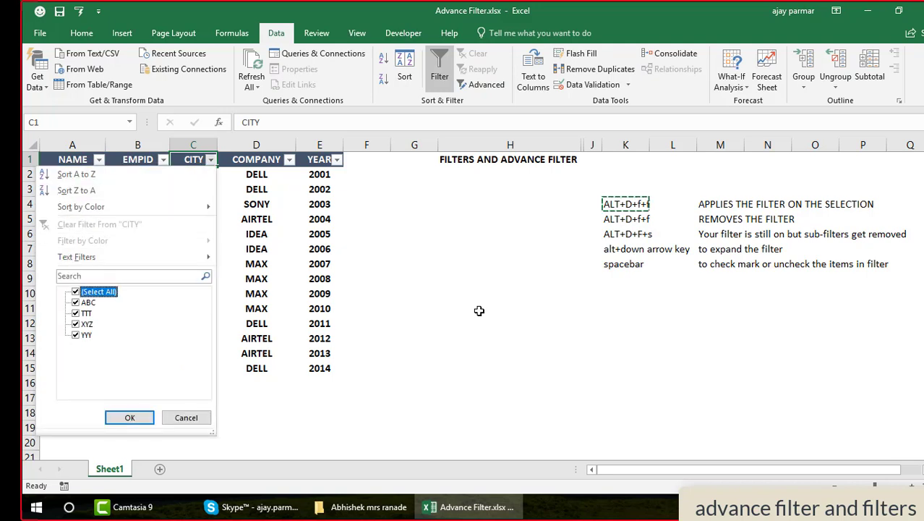
key(space)
key(Down)
key(space)
key(Down)
key(space)
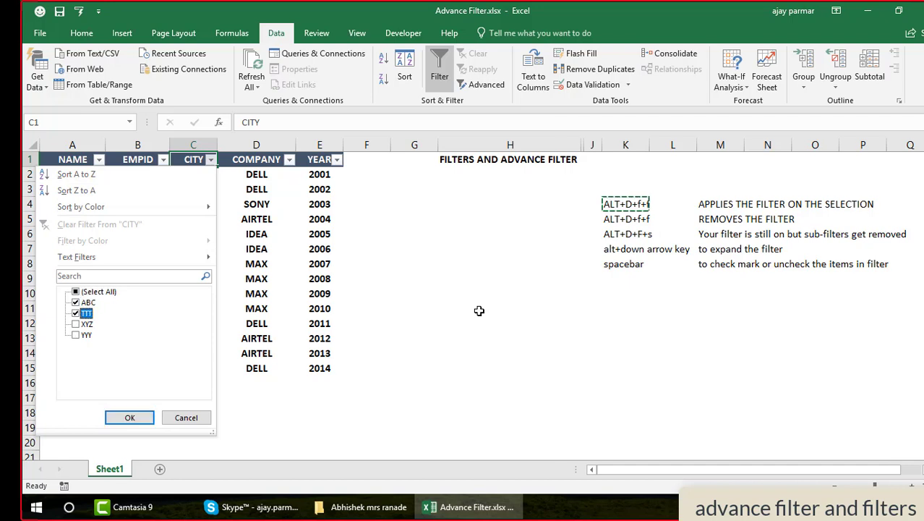
key(Return)
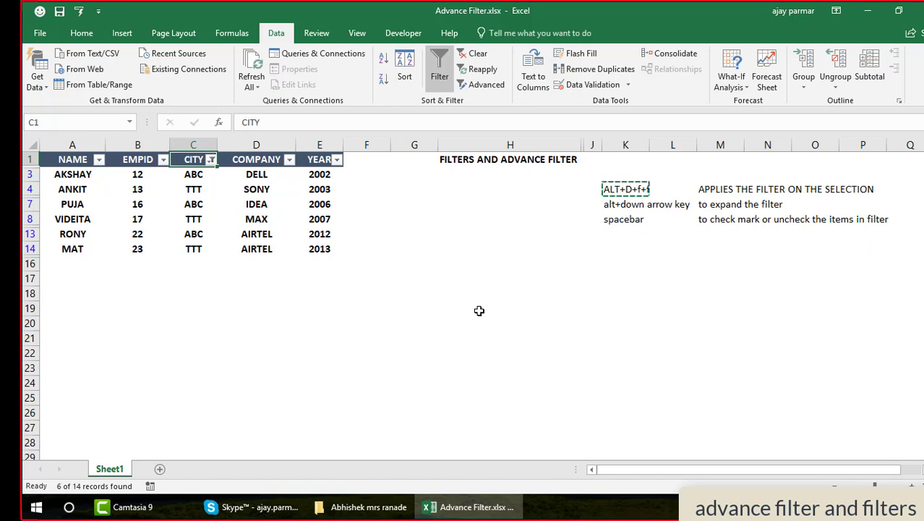
Clear only the CITY criteria from the table's filter with the Show All command.
key(alt+d)
key(f)
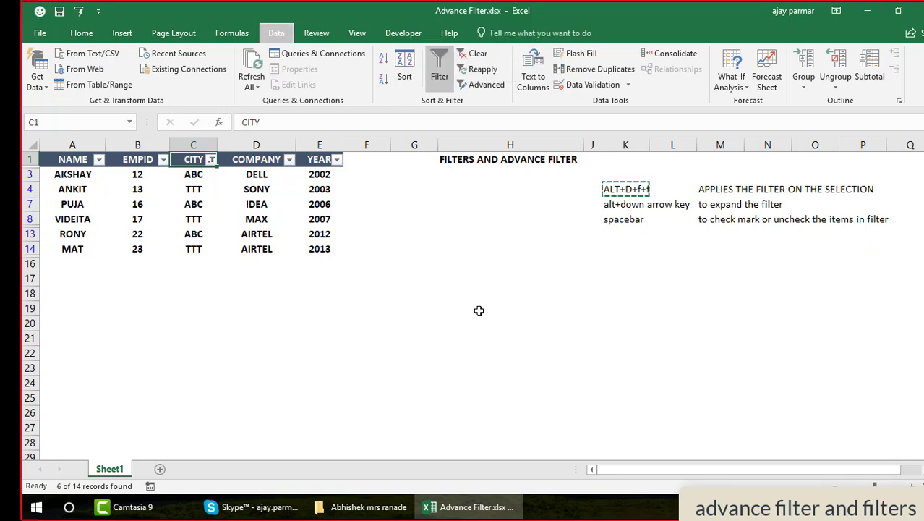
key(s)
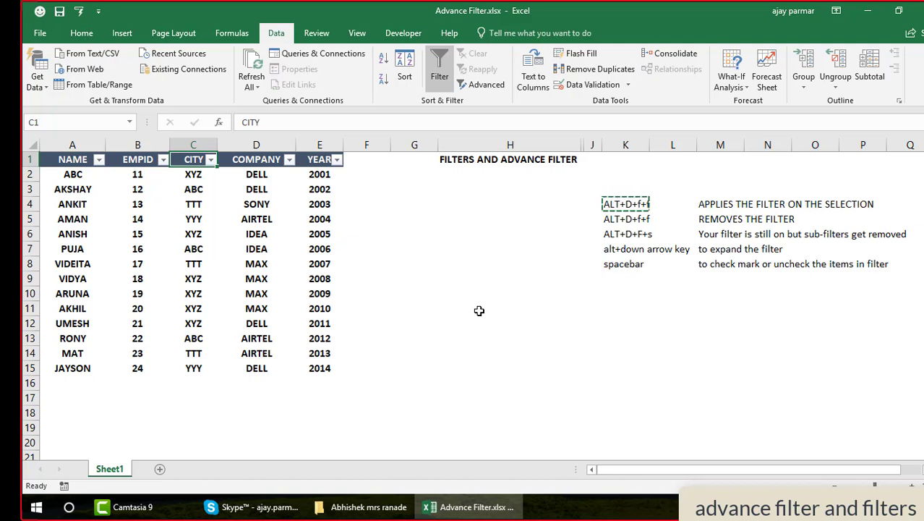
key(Left)
key(Left)
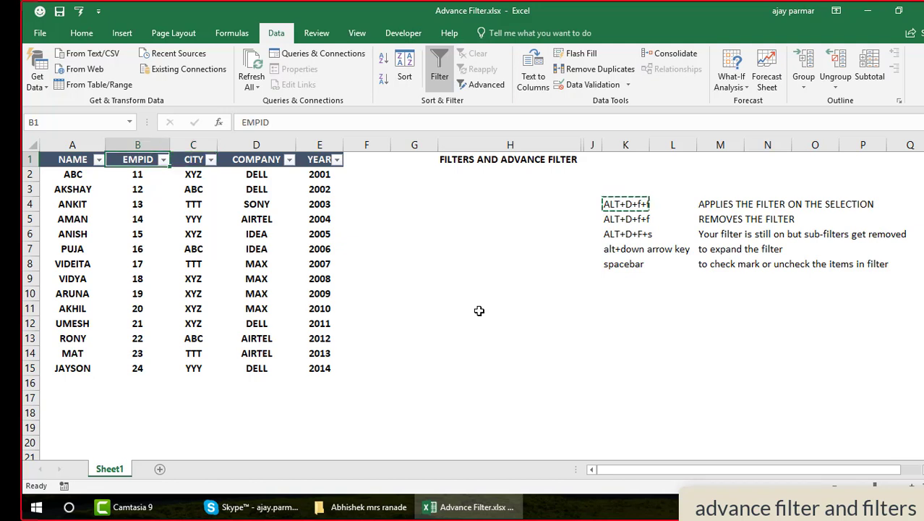
key(Right)
key(Right)
key(Right)
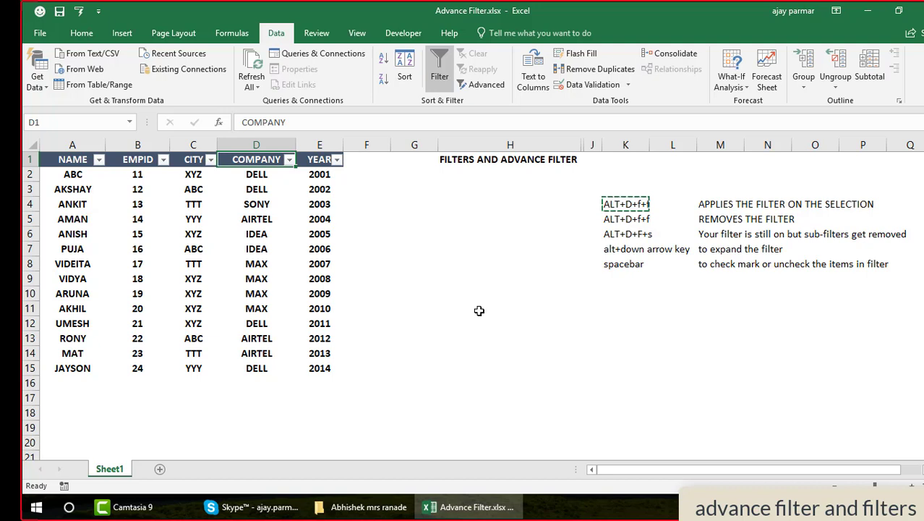
Open the NAME column's filter options and look through the list of names that can be filtered.
key(Left)
key(Left)
key(Left)
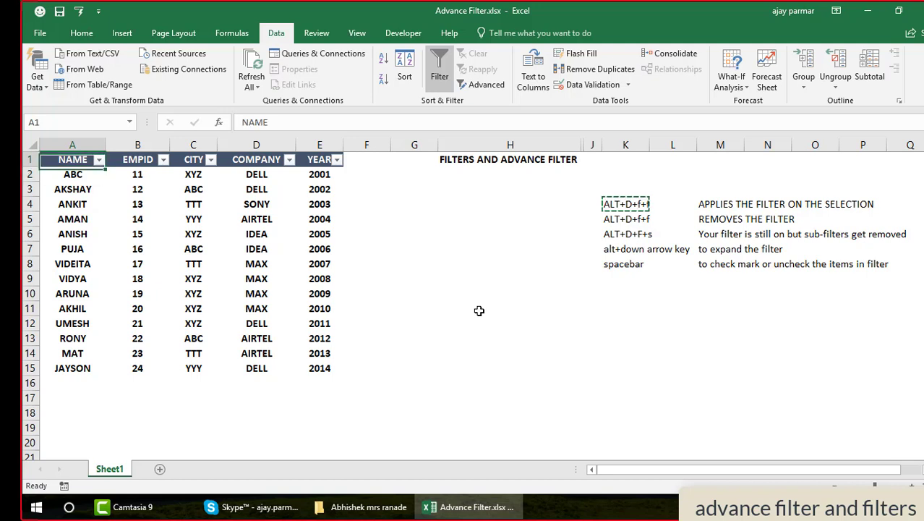
key(alt+Down)
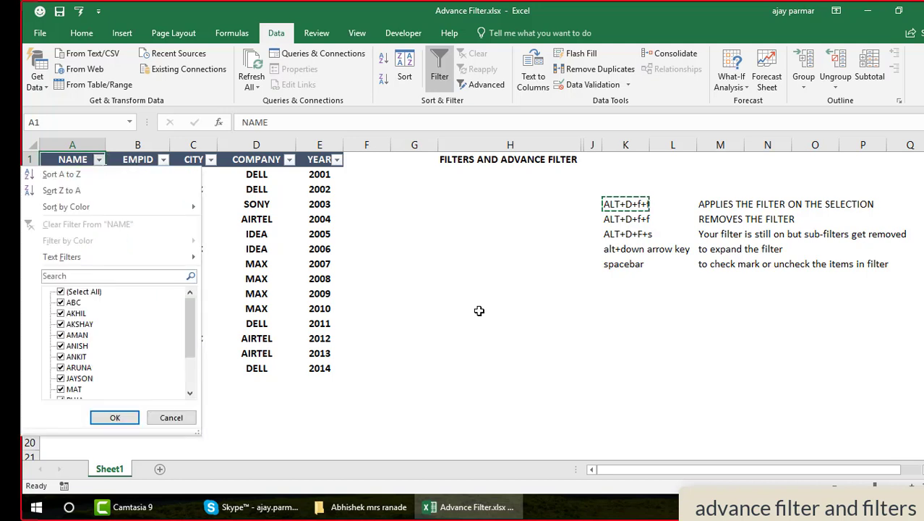
key(Down)
key(Down)
key(Down)
key(Down)
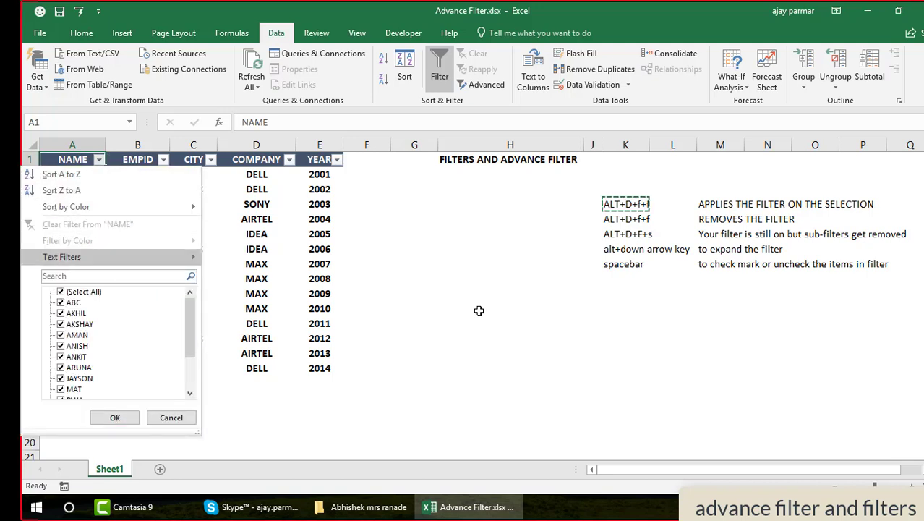
key(Down)
key(Down)
key(Down)
key(Down)
key(Down)
key(Down)
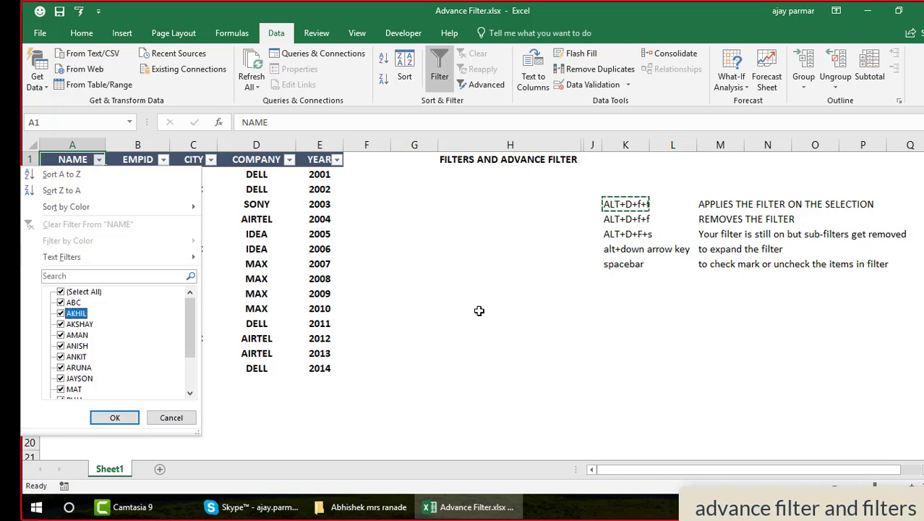
key(Down)
key(Down)
key(Down)
key(Up)
key(Up)
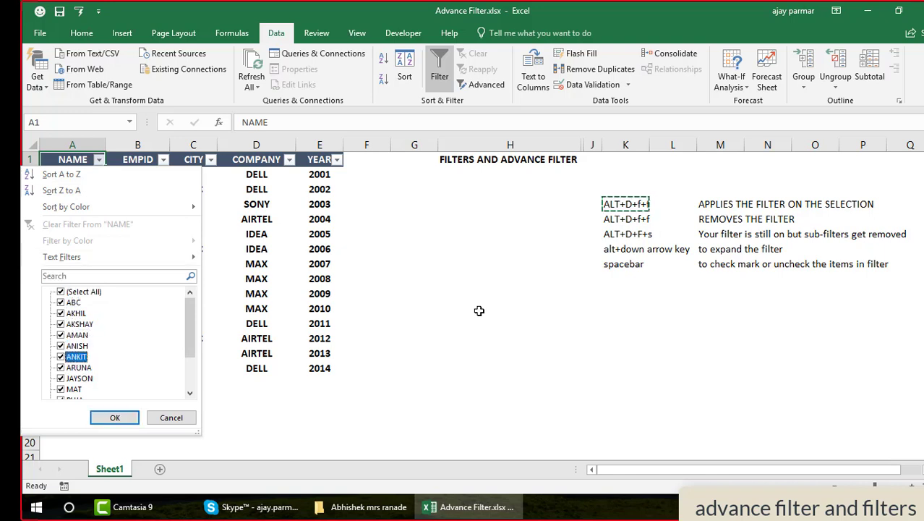
key(Down)
key(Down)
key(Down)
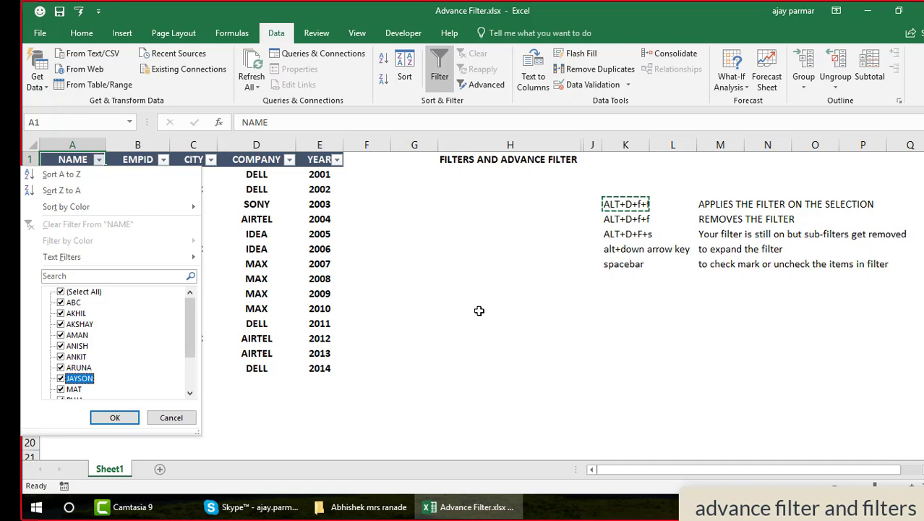
key(Down)
key(Down)
key(Down)
key(Down)
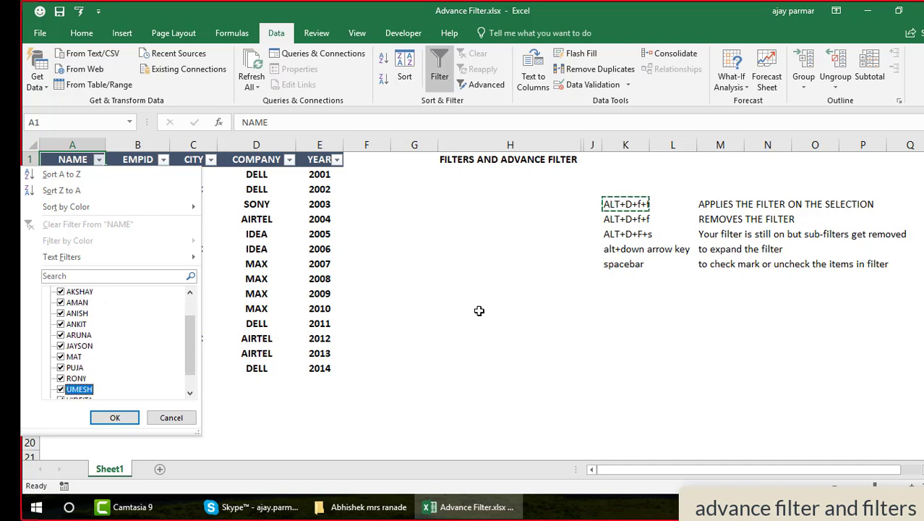
key(Up)
key(Up)
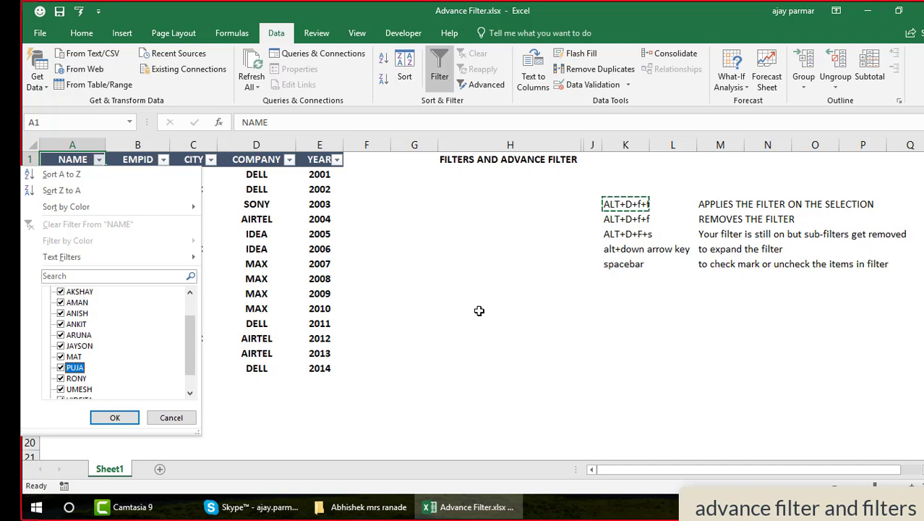
Look over the Select All entry and the sorting, color and text filter commands available for the NAME column.
key(Up)
key(Up)
key(Up)
key(Up)
key(Up)
key(Up)
key(Up)
key(Up)
key(Up)
key(Up)
key(Up)
key(Up)
key(Down)
key(Down)
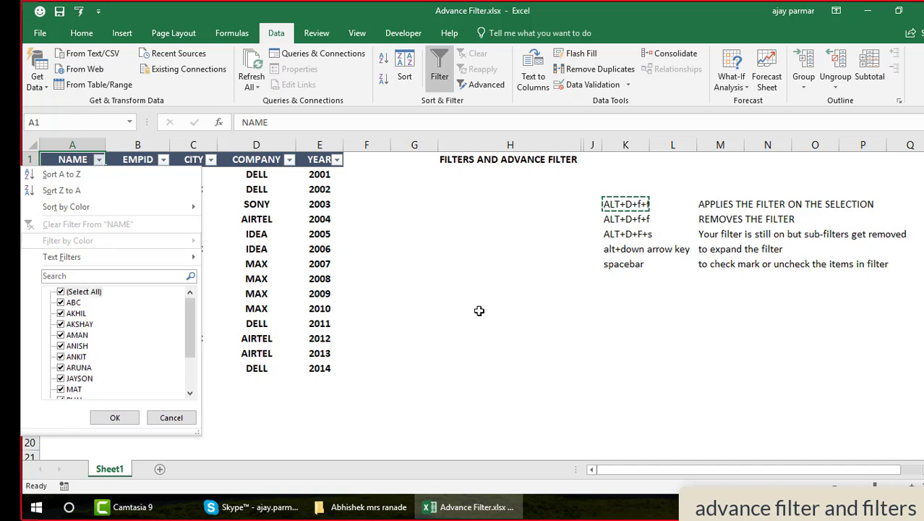
key(Down)
key(Down)
key(Down)
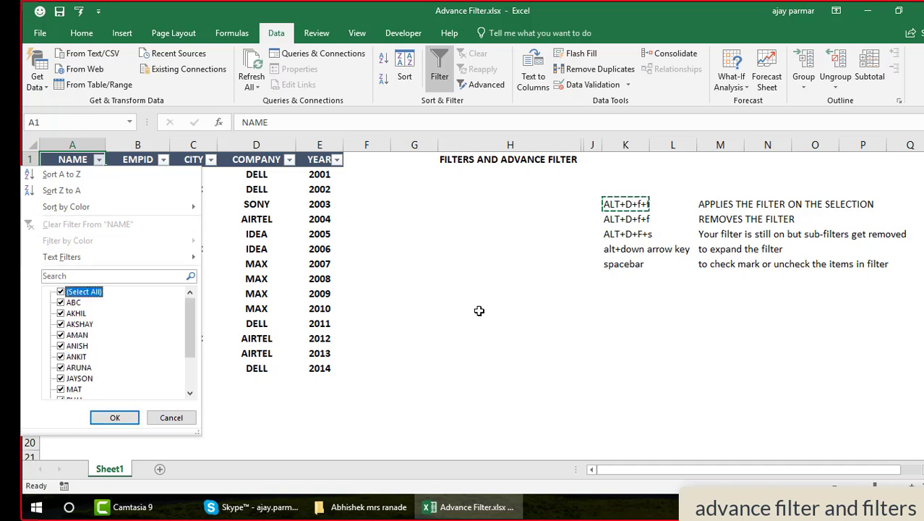
key(Up)
key(Up)
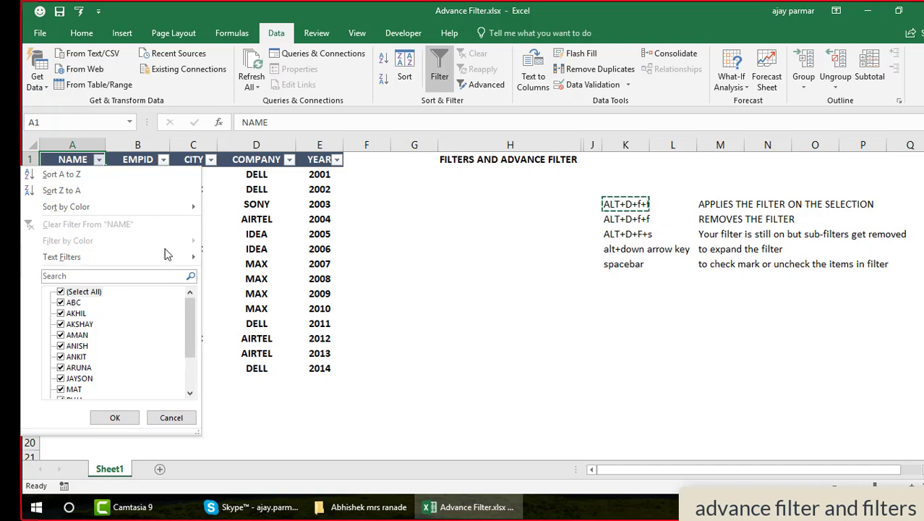
mouse_move(186, 258)
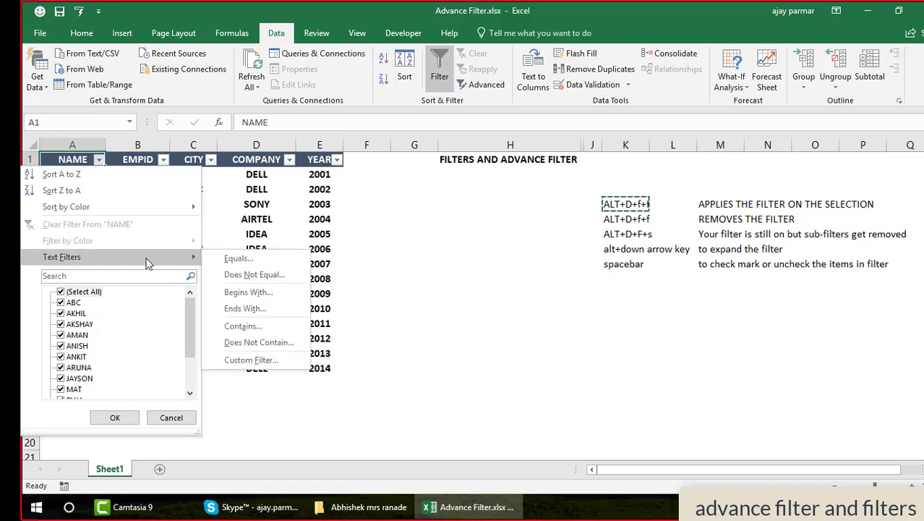
mouse_move(142, 208)
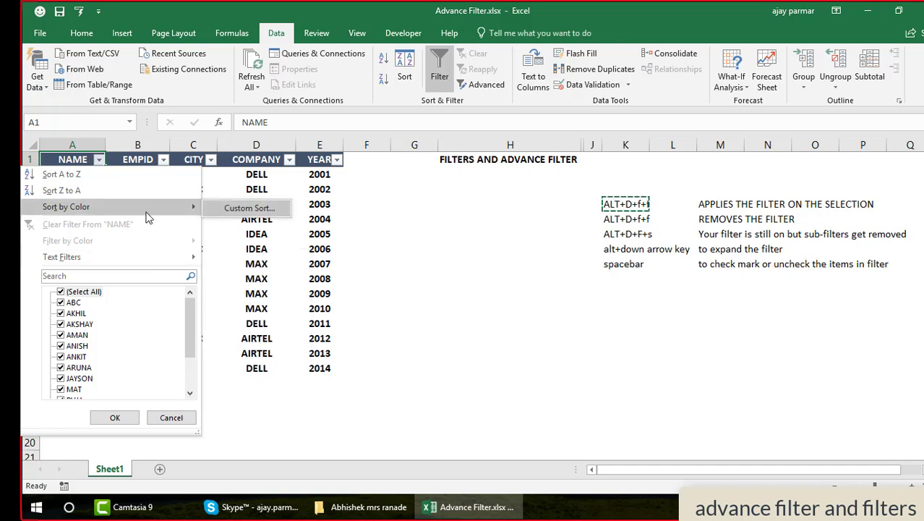
Examine the Text Filters conditions for the NAME column, from Equals through Custom Filter.
key(Left)
key(Down)
key(Down)
key(Down)
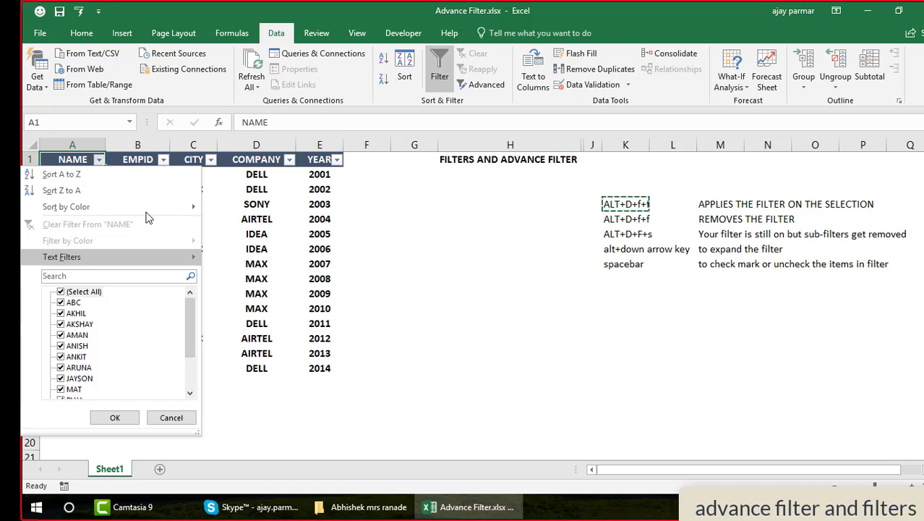
key(Right)
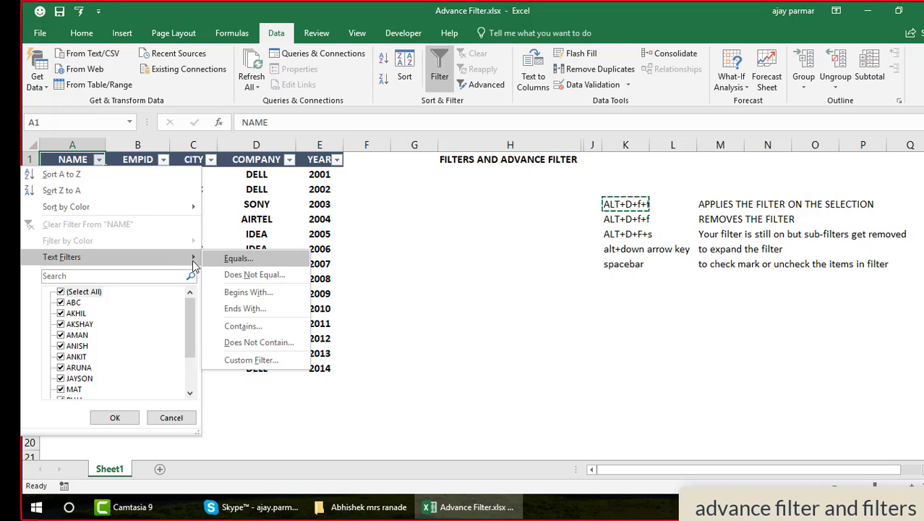
key(Down)
key(Down)
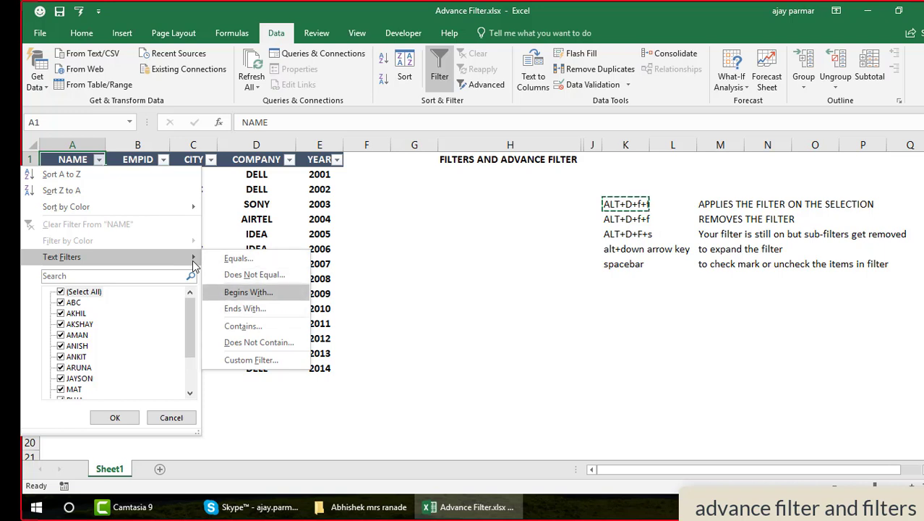
key(Up)
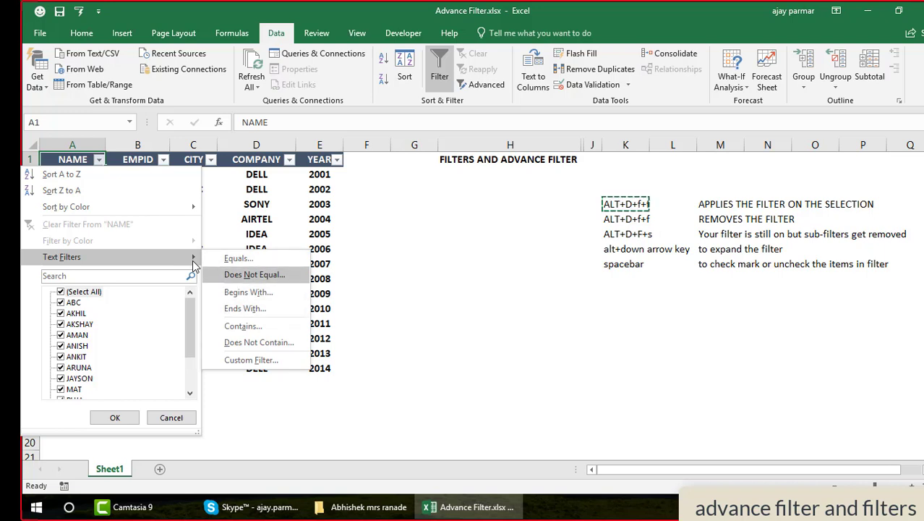
key(Up)
key(Down)
key(Down)
key(Down)
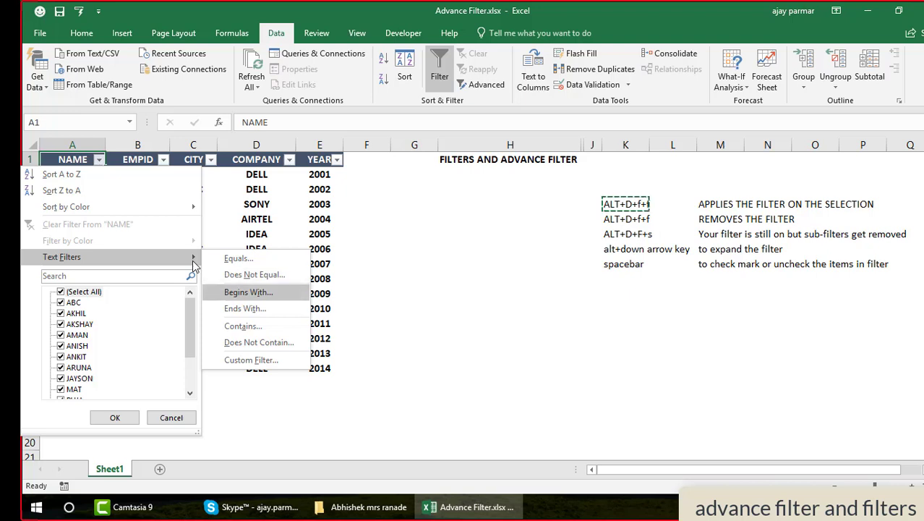
key(Down)
key(Down)
key(Down)
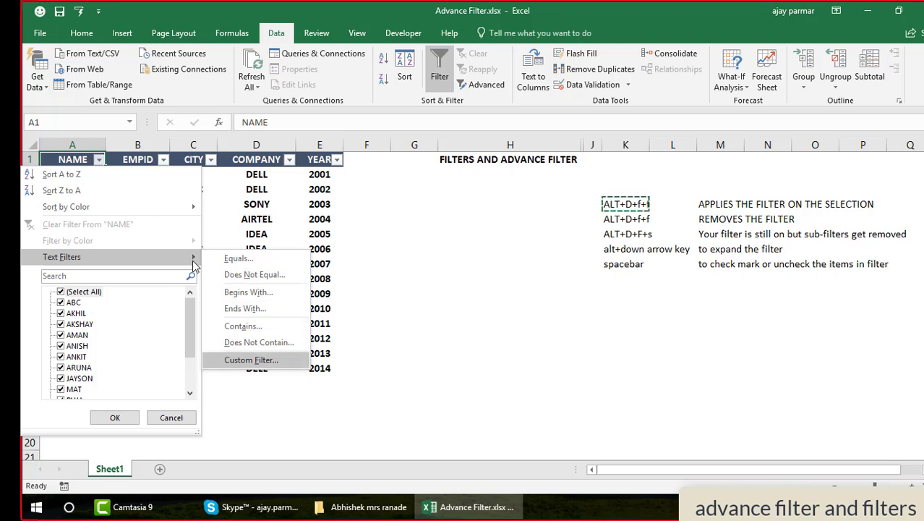
key(Up)
key(Up)
key(Up)
key(Up)
key(Up)
key(Down)
key(Down)
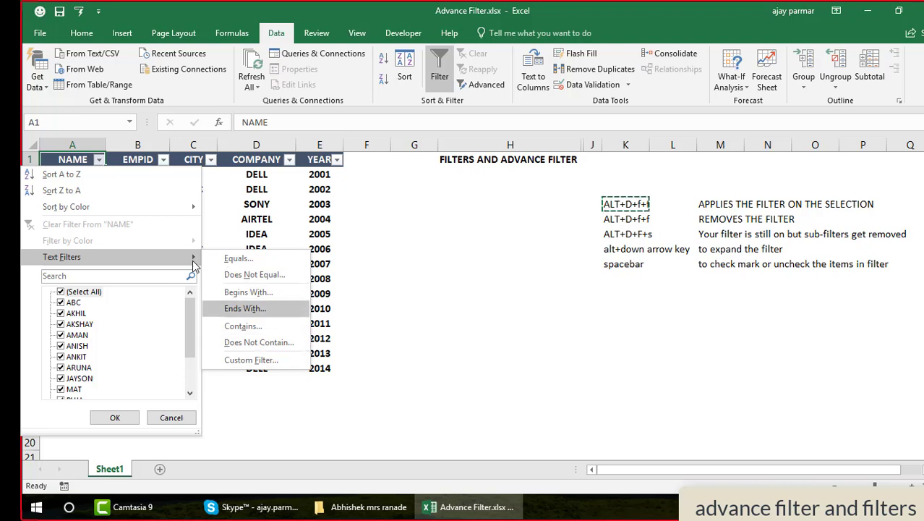
key(Down)
key(Up)
key(Up)
key(Up)
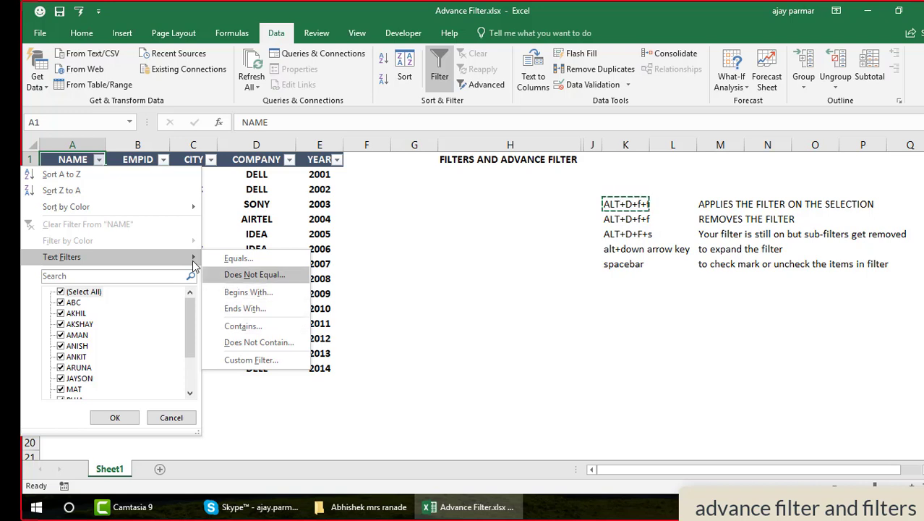
Filter the NAME column with a single Begins With condition set to "a" and check the matching names.
key(Down)
click(269, 292)
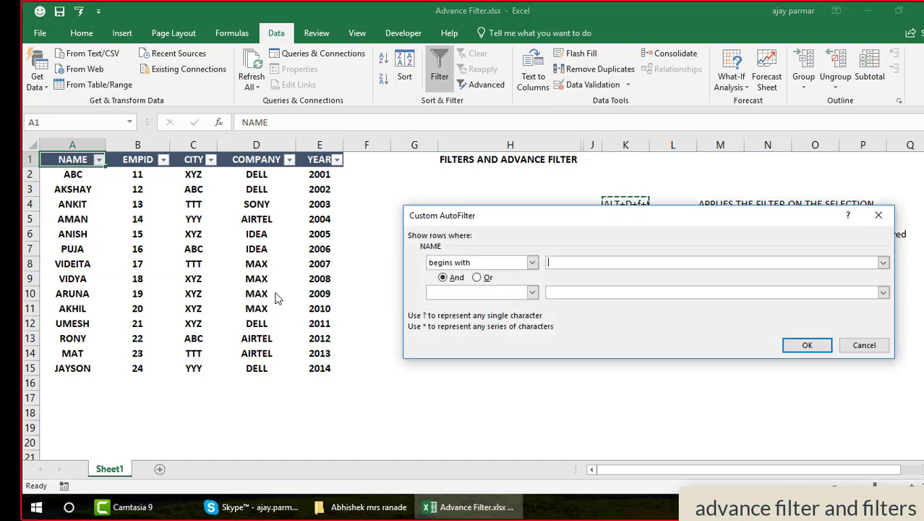
text(a)
click(465, 292)
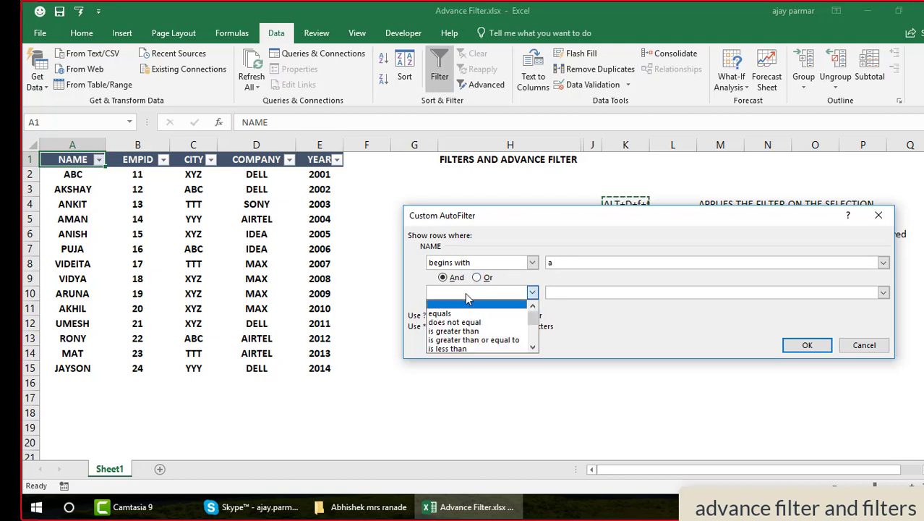
click(532, 348)
click(533, 348)
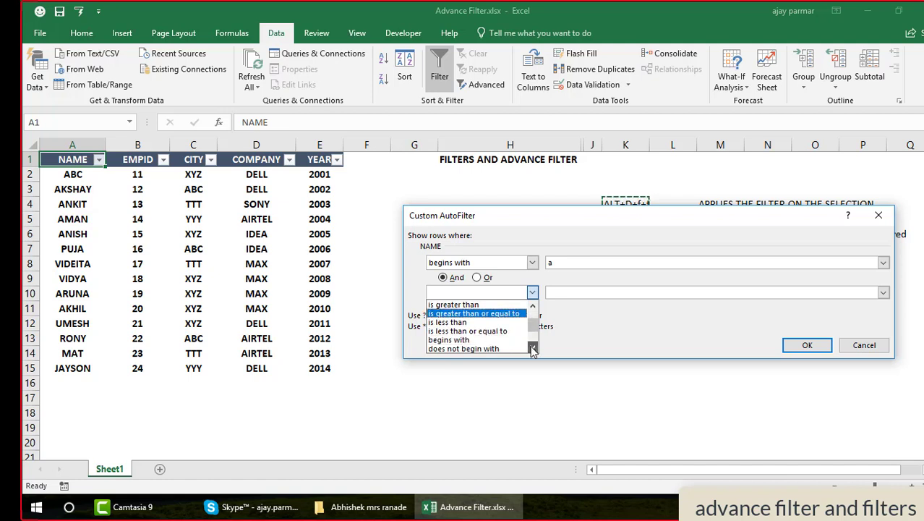
click(532, 348)
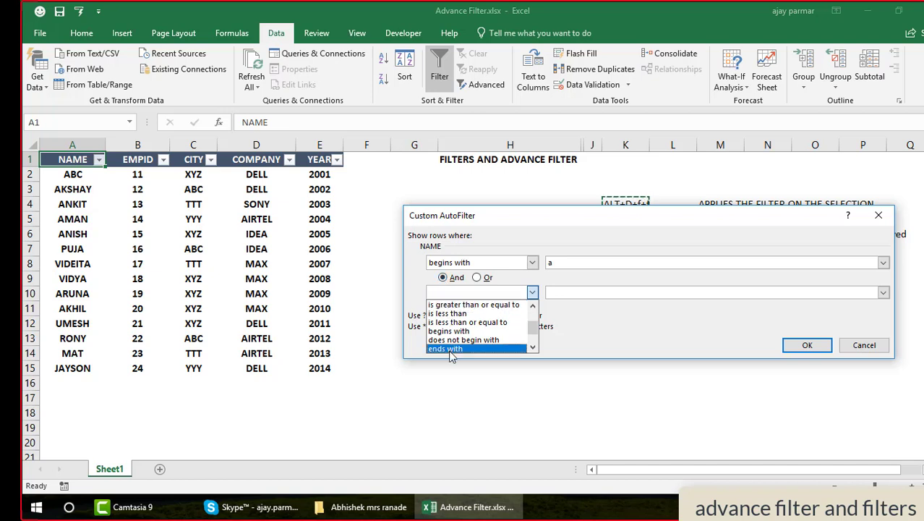
click(555, 227)
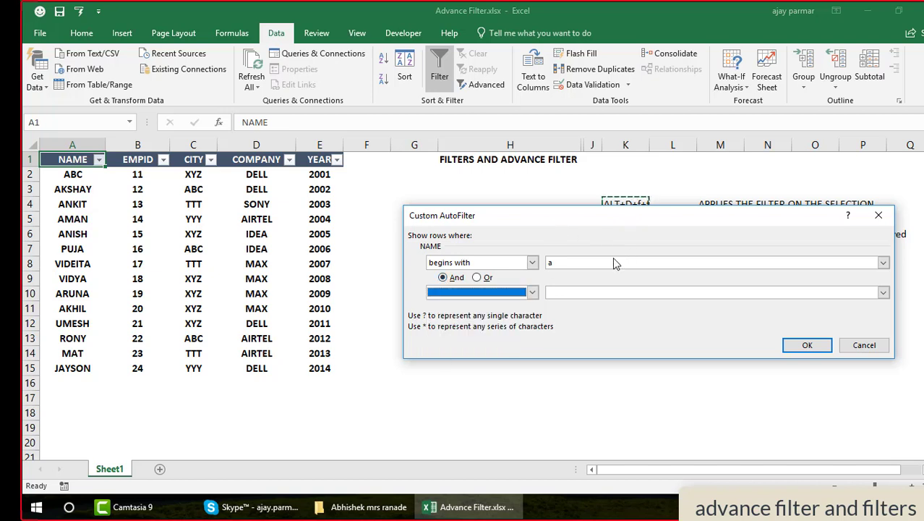
click(814, 346)
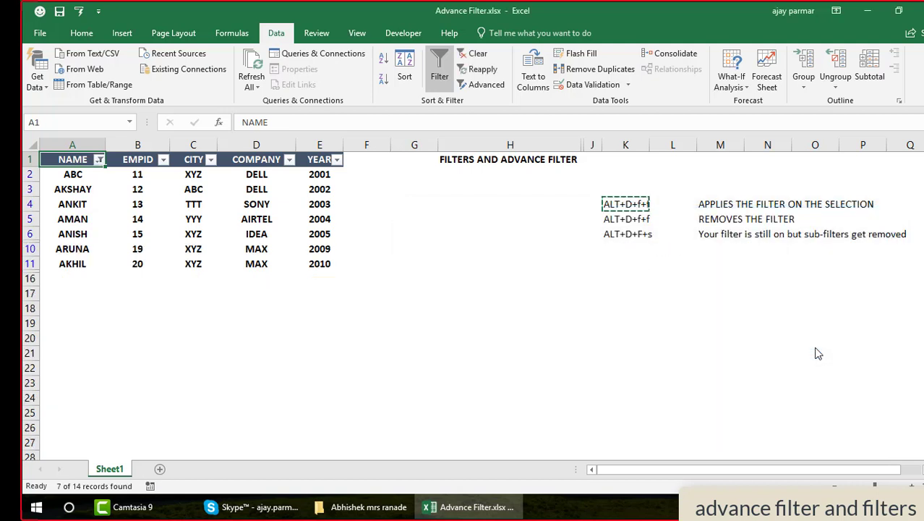
click(72, 175)
click(82, 263)
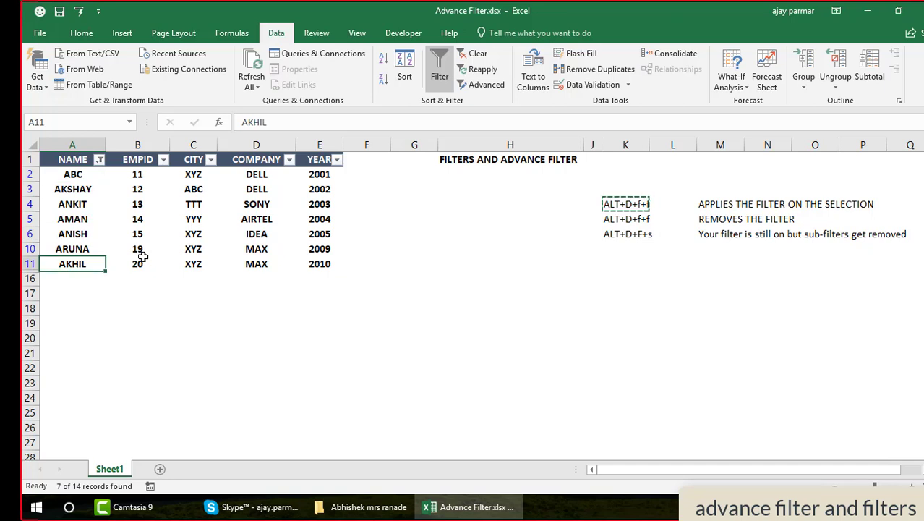
Reopen the NAME column's Begins With "a" filter and add ends with as the second condition, joined by And.
click(101, 160)
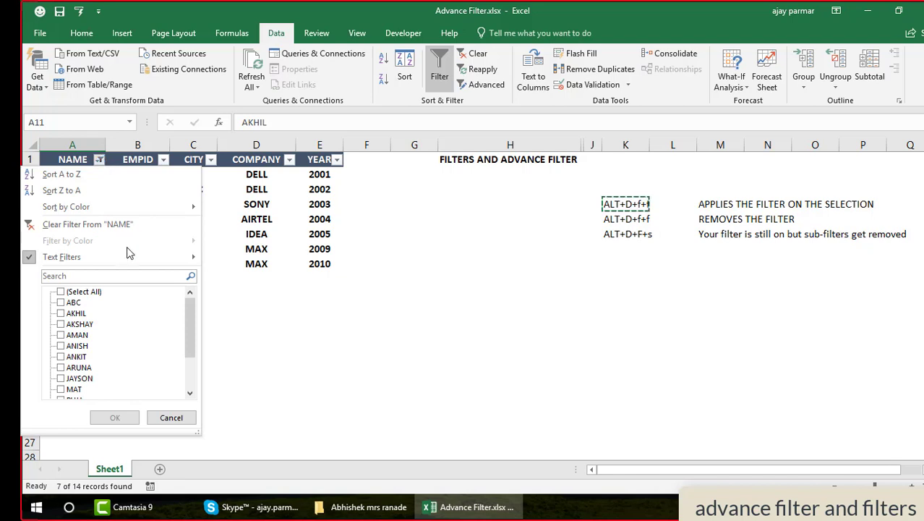
mouse_move(148, 263)
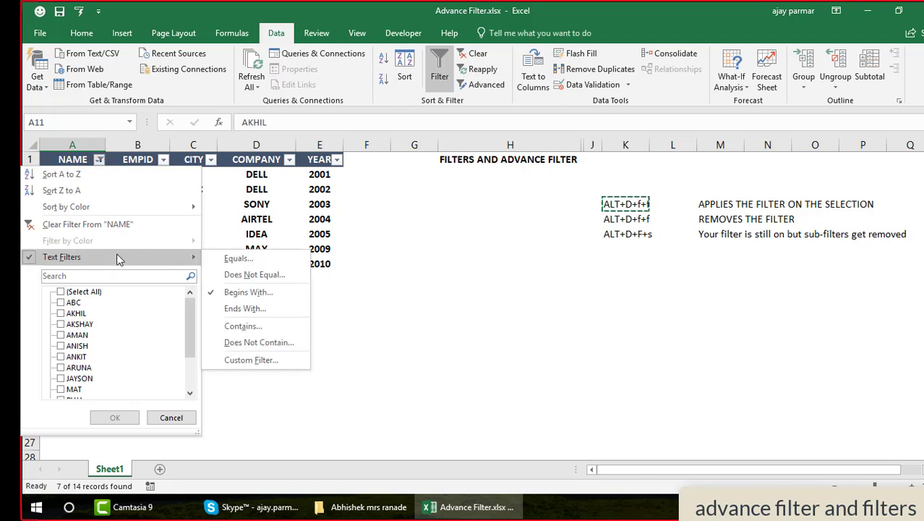
mouse_move(87, 256)
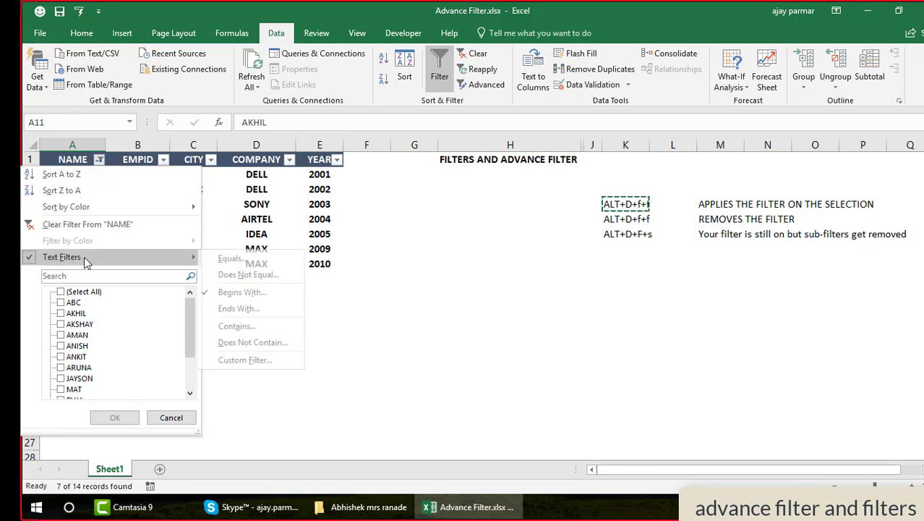
click(267, 296)
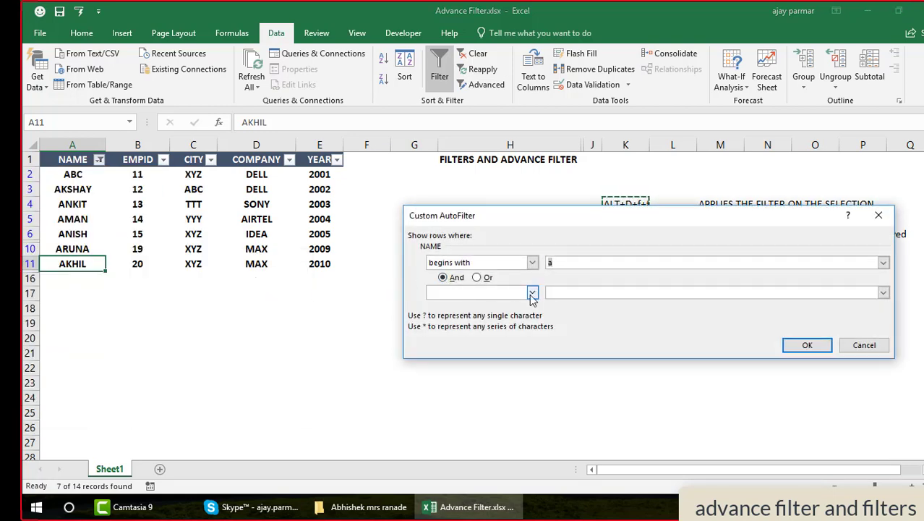
click(532, 292)
click(533, 348)
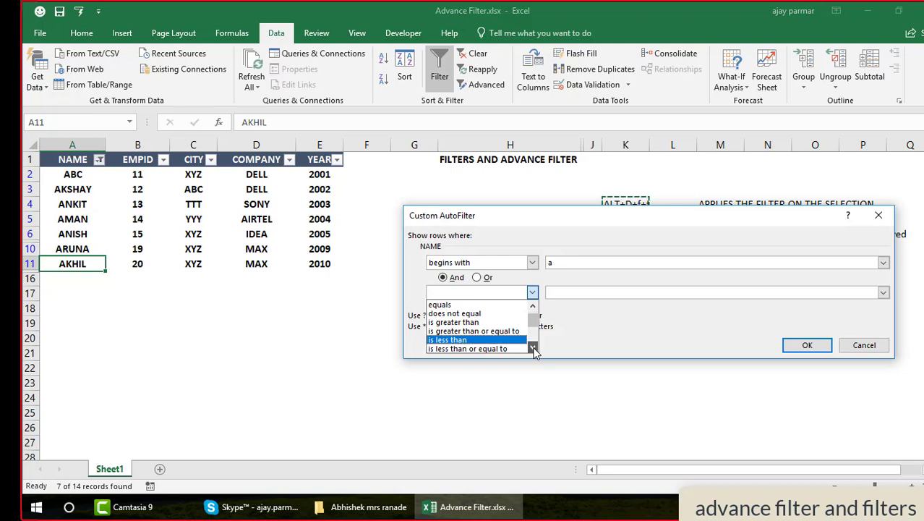
click(534, 348)
click(533, 348)
click(534, 348)
click(534, 348)
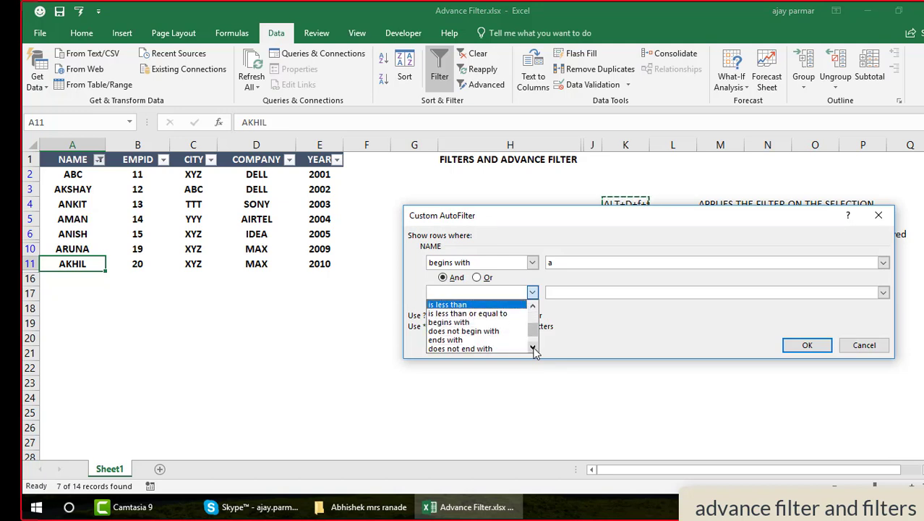
click(485, 342)
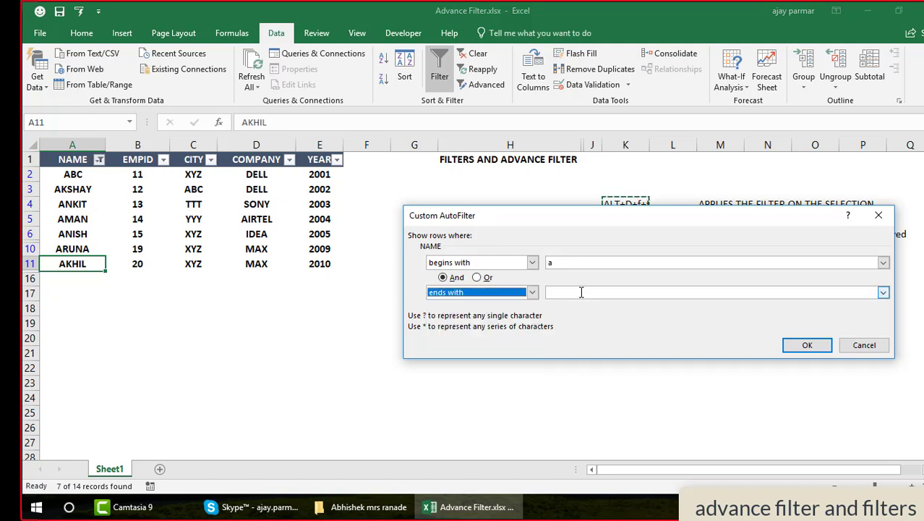
Set the ends with value to "a" and apply the combined filter to the NAME column.
click(580, 292)
text(a)
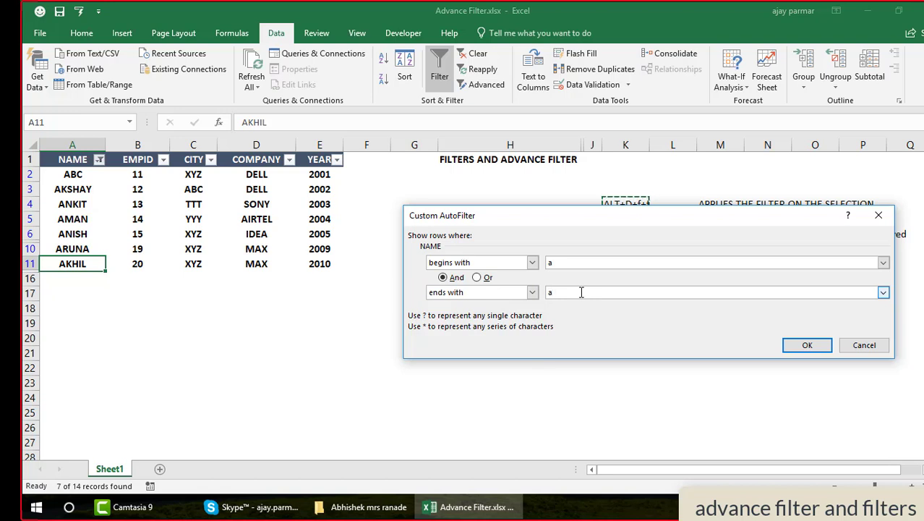
click(807, 345)
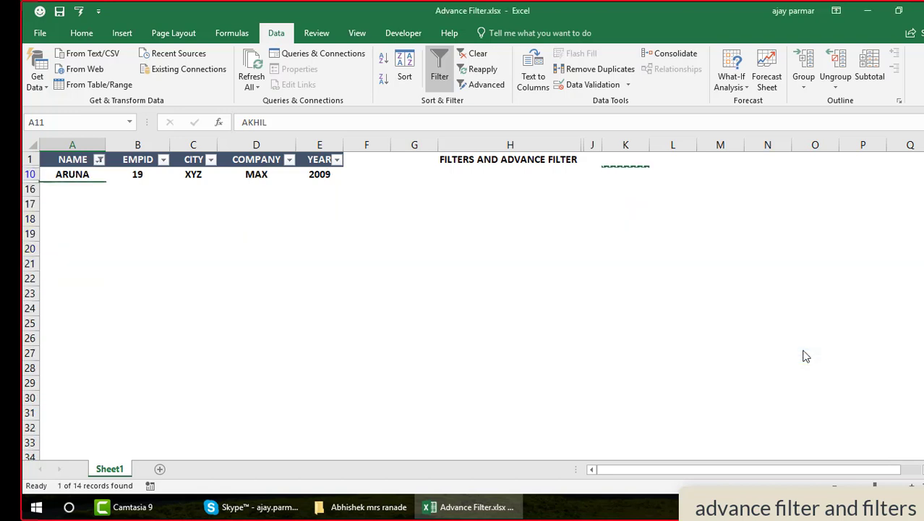
Check the filtered NAME column for entries that both begin and end with "a".
click(114, 221)
key(Up)
key(Up)
key(Up)
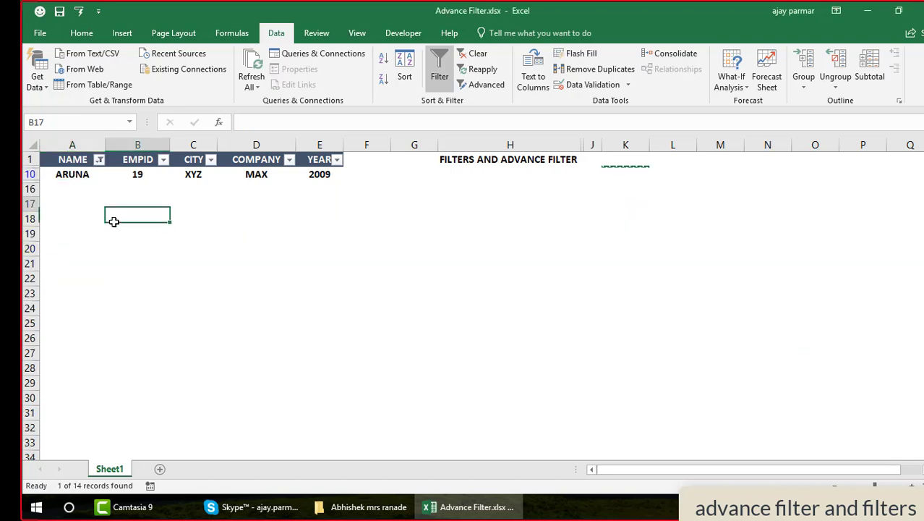
key(Up)
key(Left)
key(Down)
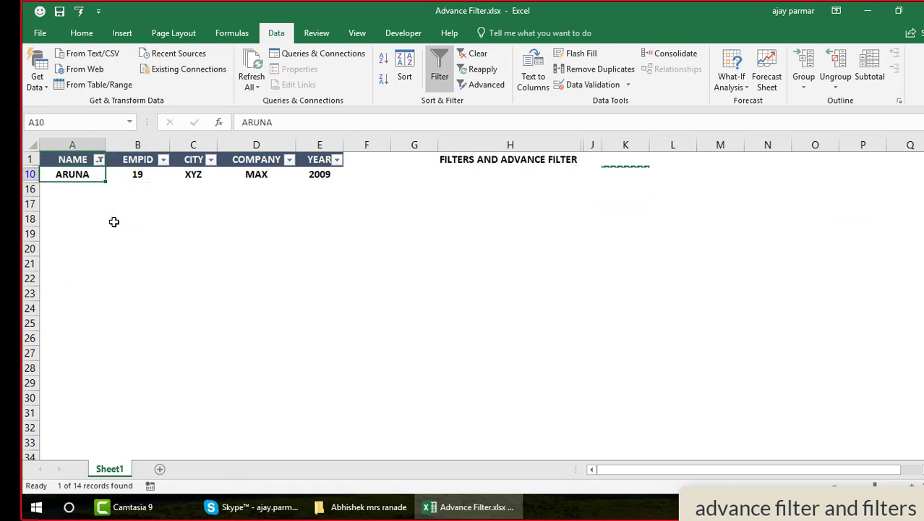
key(Up)
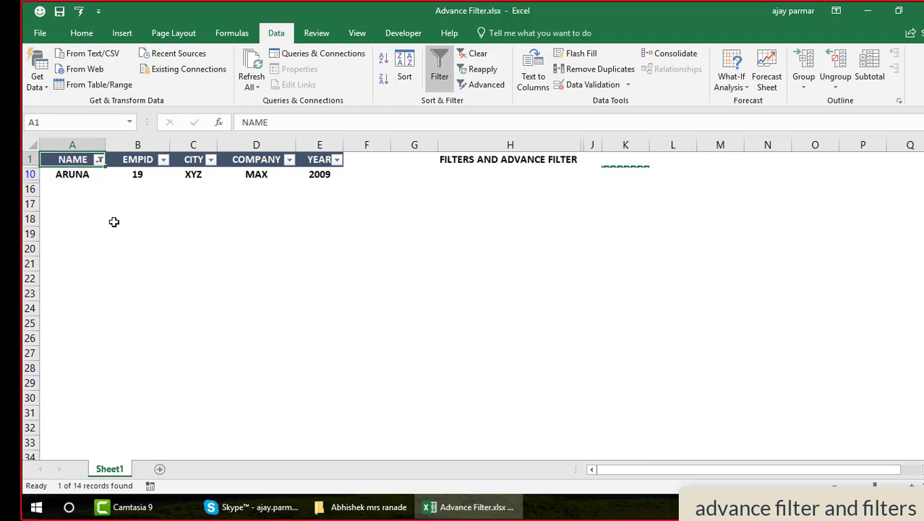
Start a new Begins With filter on the NAME column, joined by Or to an ends with condition.
click(100, 161)
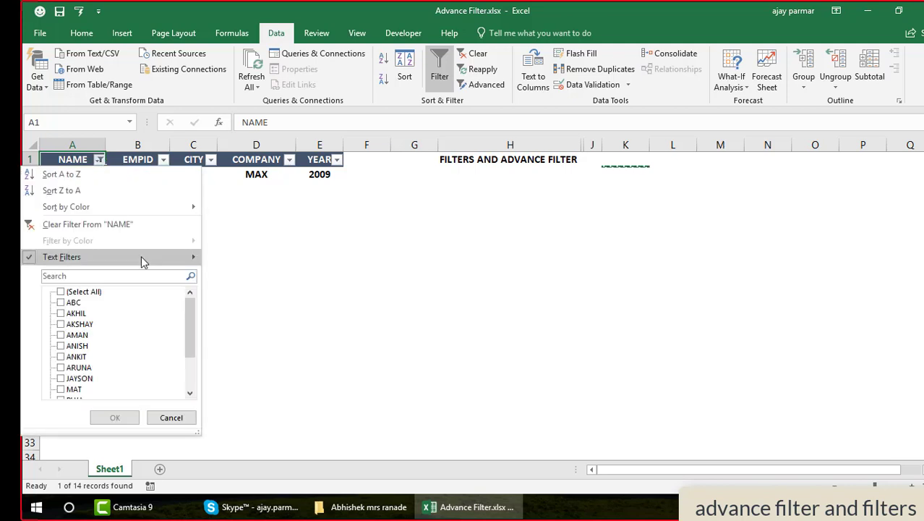
mouse_move(143, 260)
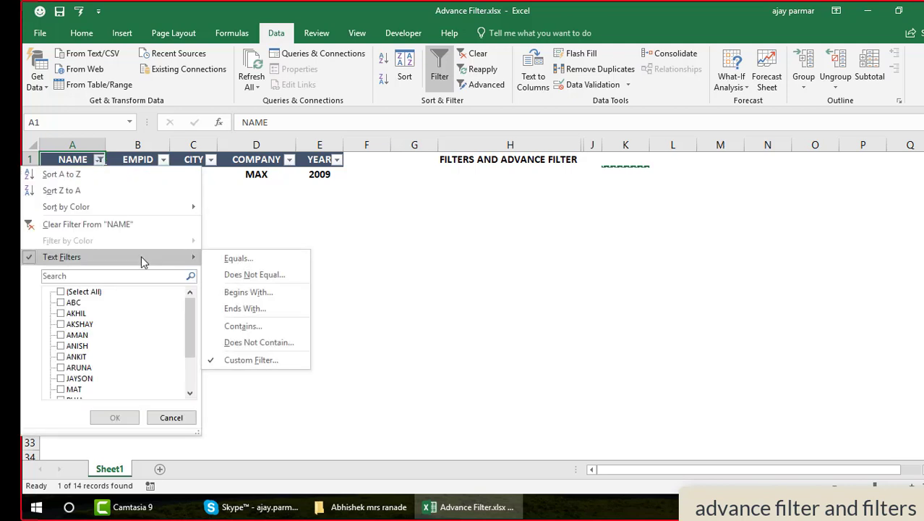
click(266, 295)
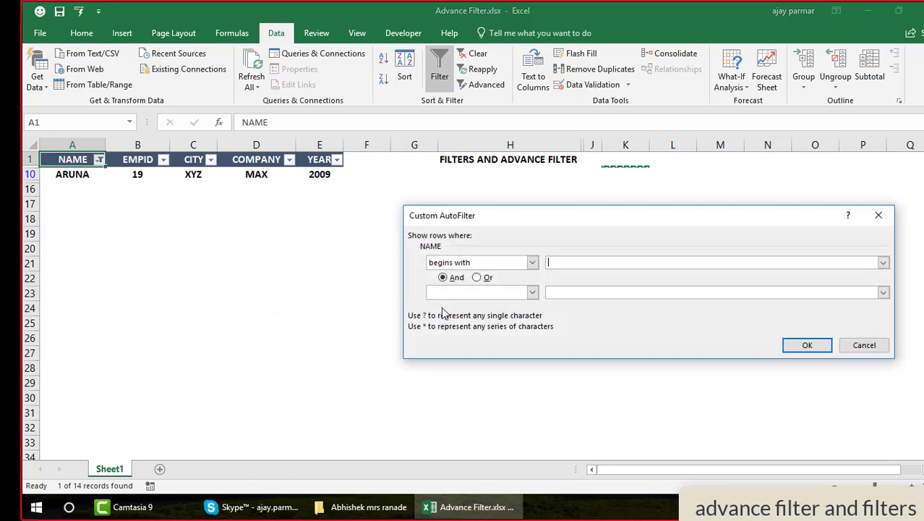
click(479, 278)
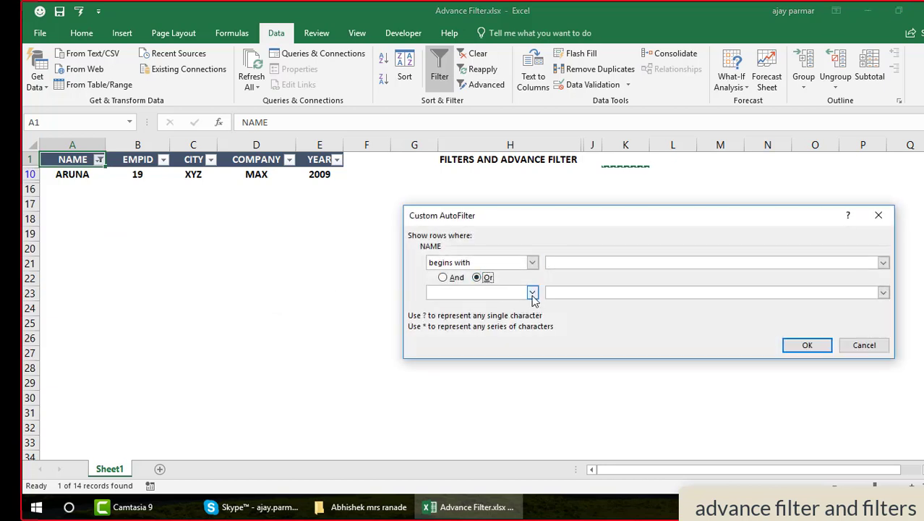
click(532, 293)
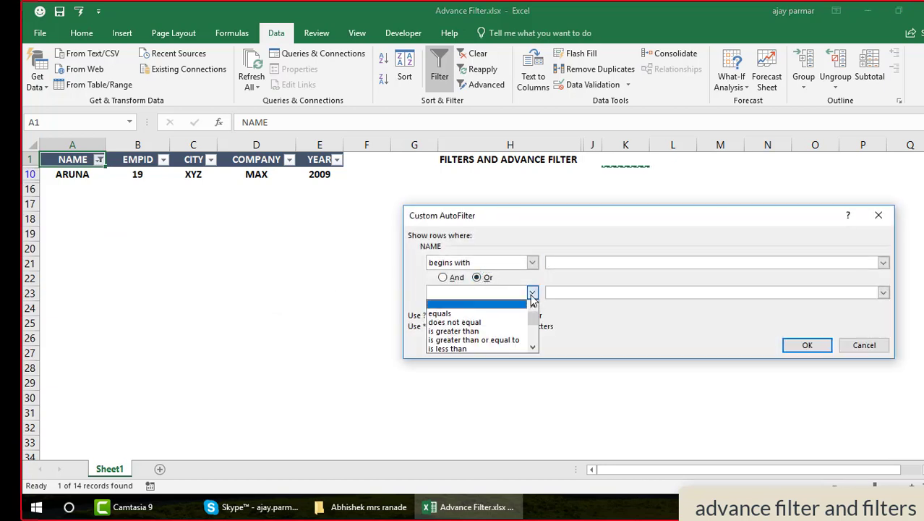
click(532, 348)
click(532, 348)
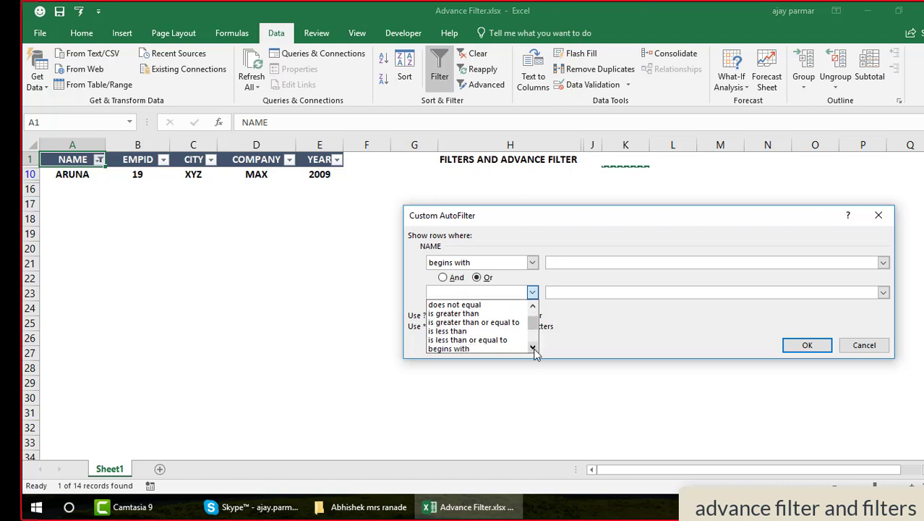
click(532, 348)
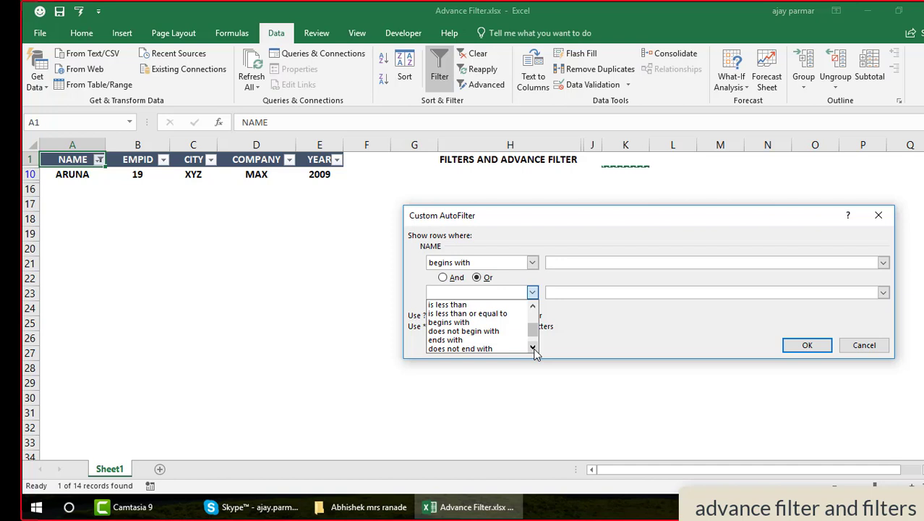
click(533, 348)
click(532, 348)
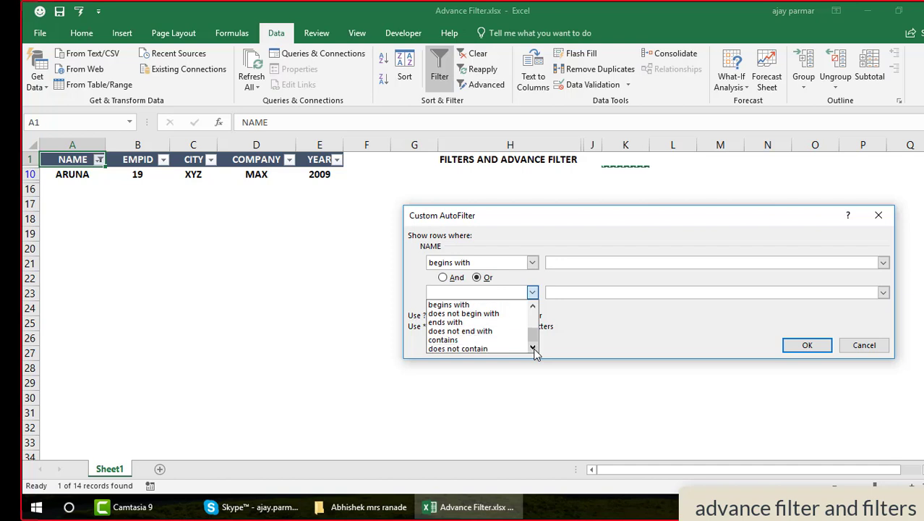
click(463, 322)
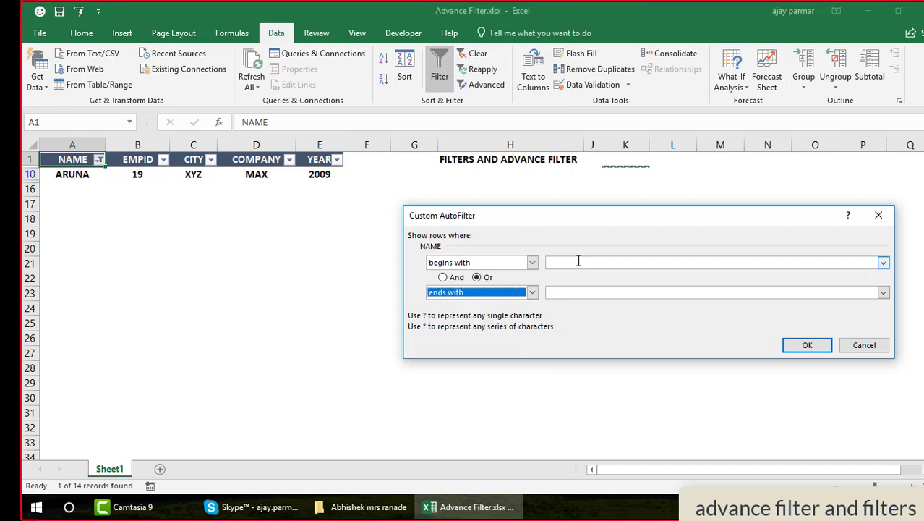
Set both the begins with and ends with values to "a" and apply the Or filter.
click(579, 260)
text(aa)
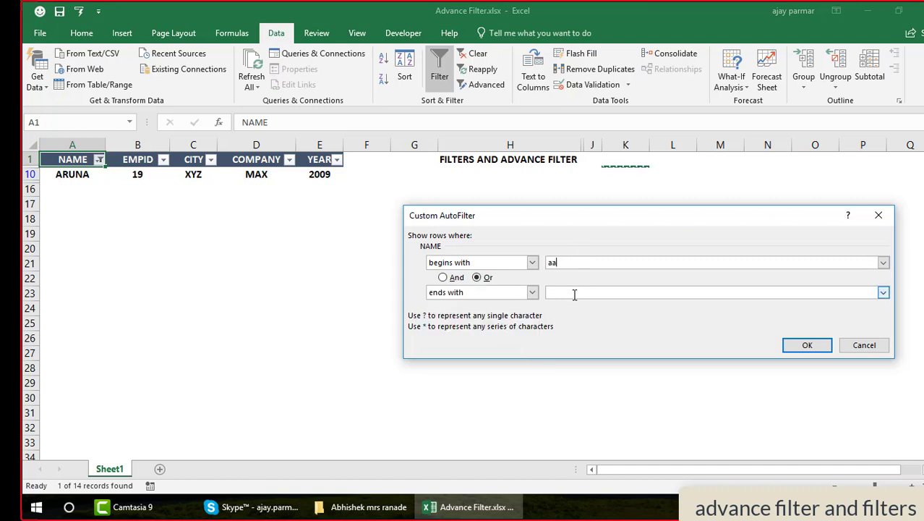
key(BackSpace)
click(573, 292)
text(a)
click(807, 345)
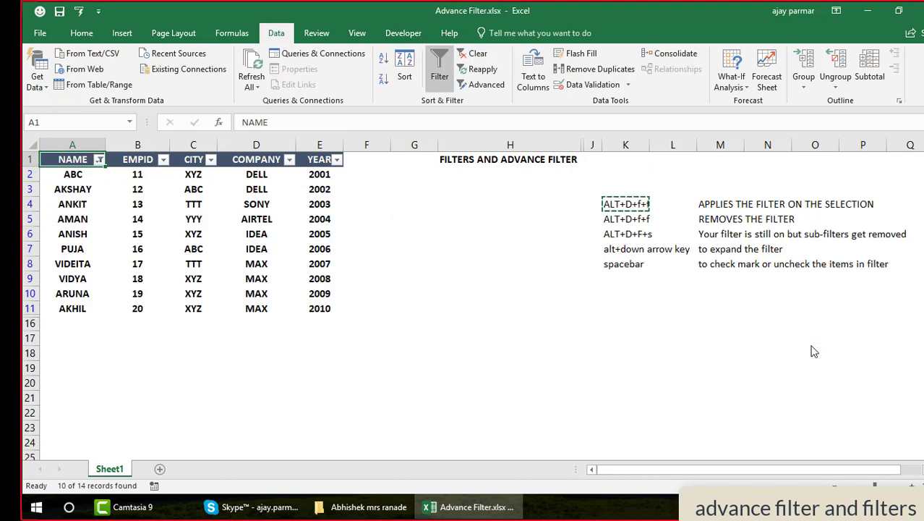
Go through the filtered names to check which begin with "a" and which end with "a".
key(Down)
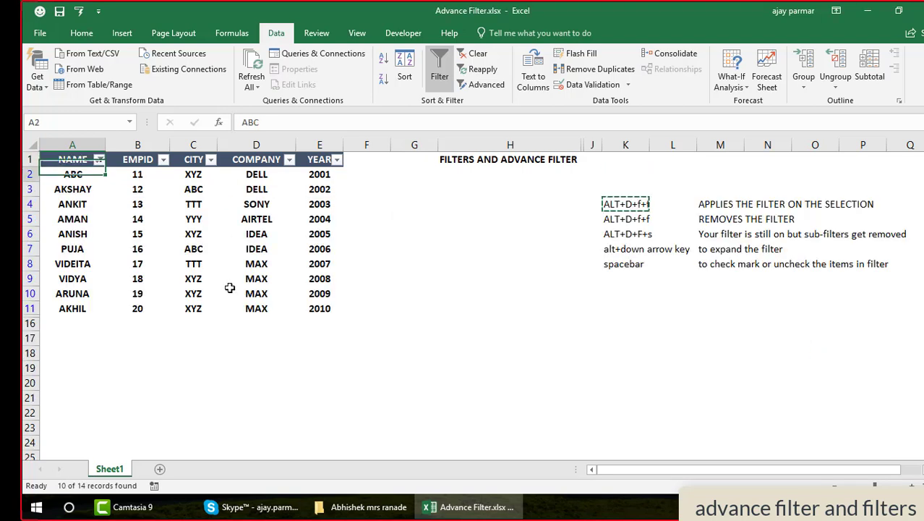
key(Down)
key(Up)
key(Down)
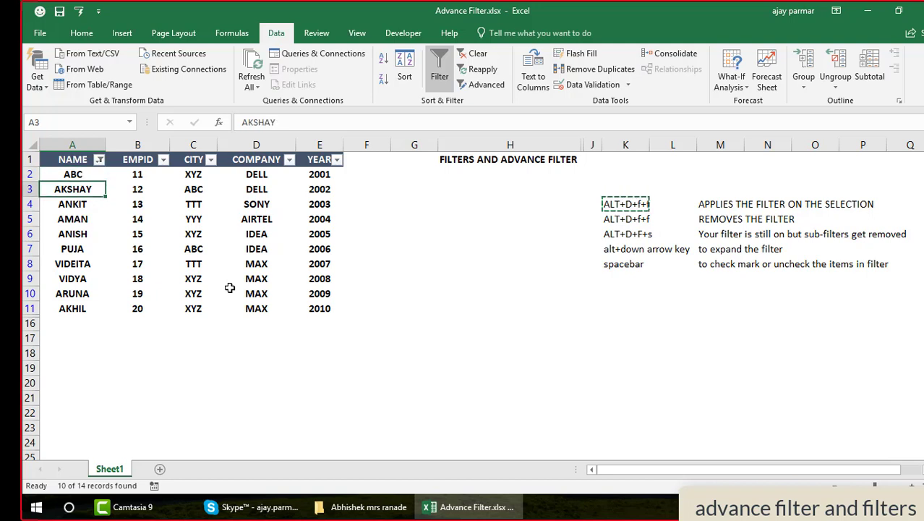
key(Up)
key(Down)
key(Down)
key(Down)
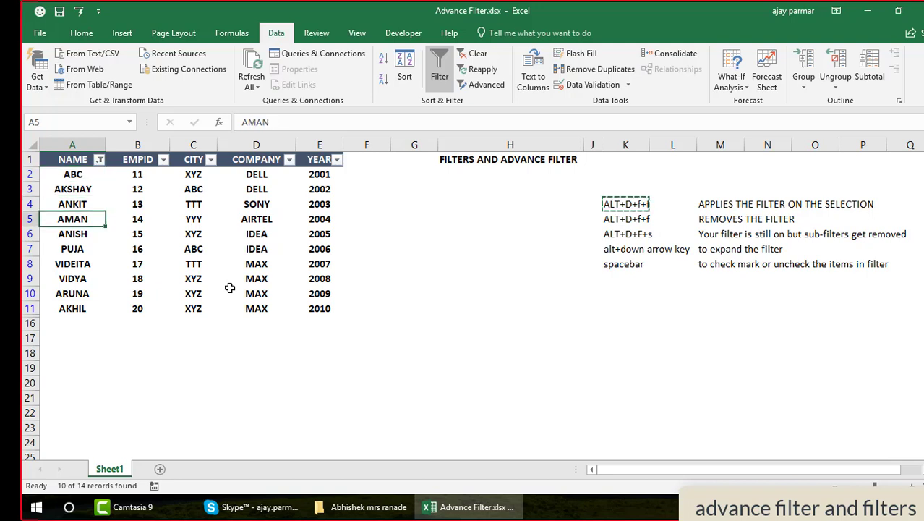
key(Down)
key(Down)
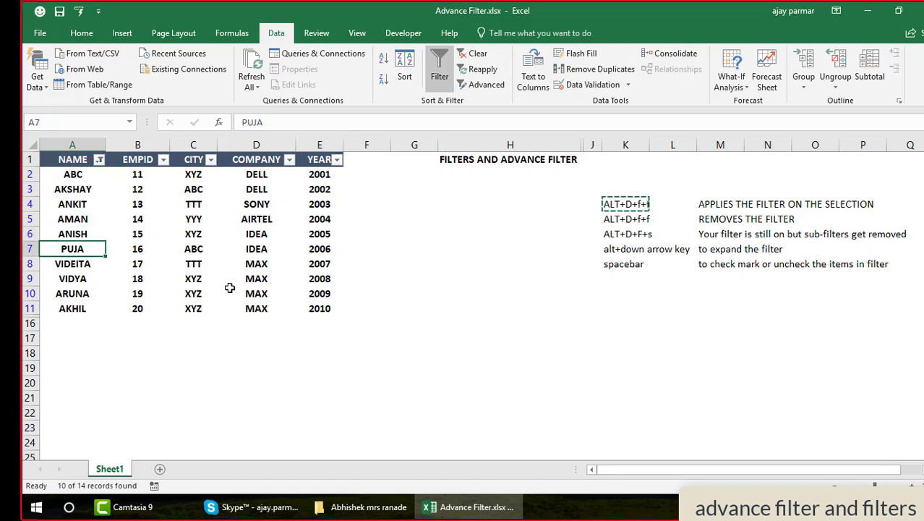
key(Up)
key(Up)
key(Up)
key(Up)
key(Up)
key(Up)
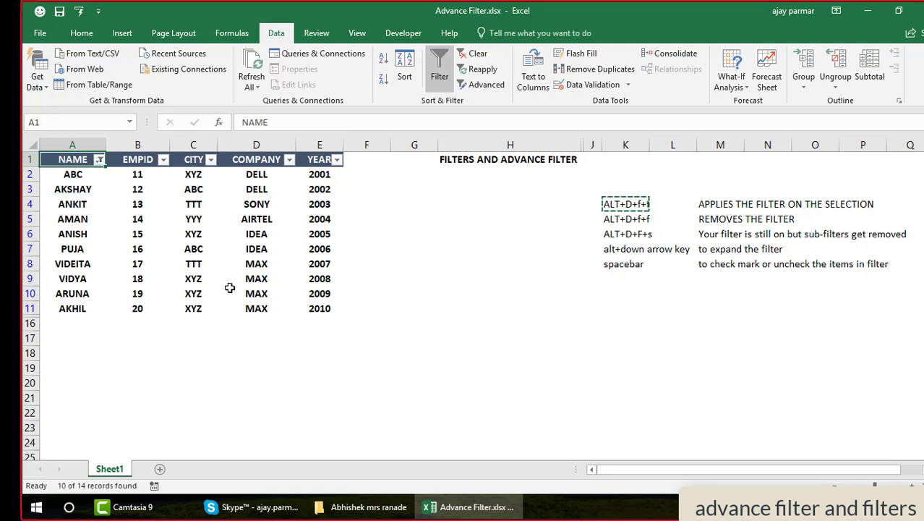
Start a Contains filter on the NAME column and look through the comparison operators, keeping contains.
click(99, 160)
mouse_move(139, 258)
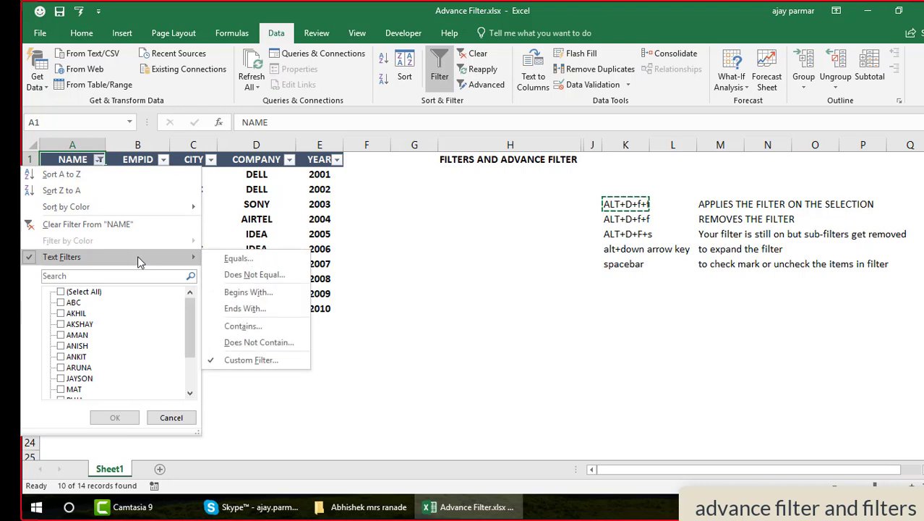
click(243, 326)
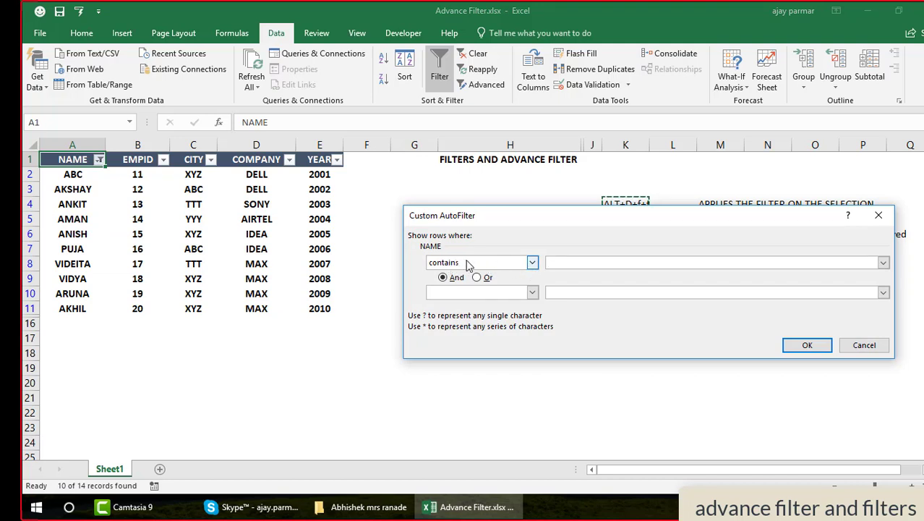
click(533, 264)
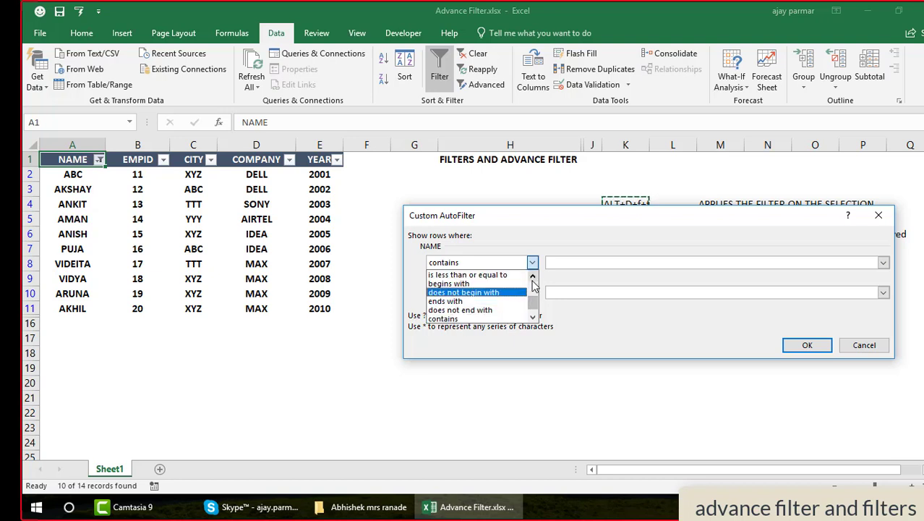
click(533, 278)
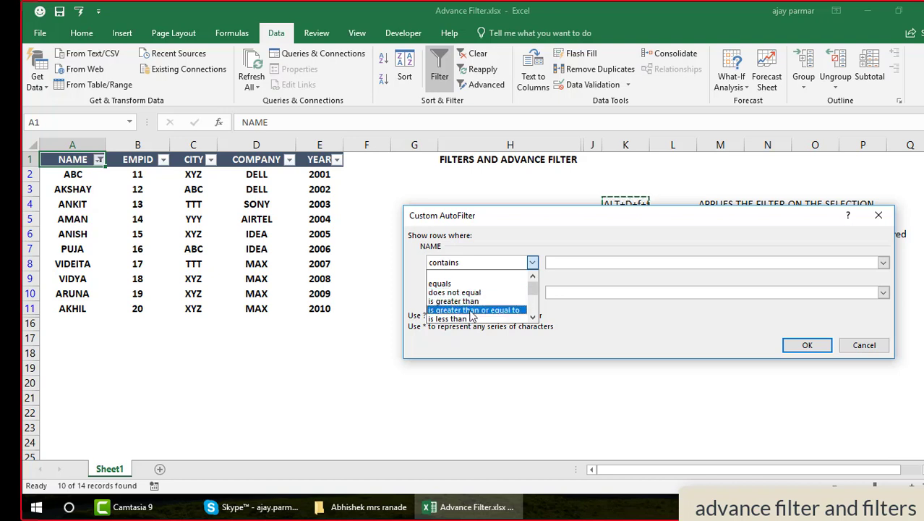
click(533, 316)
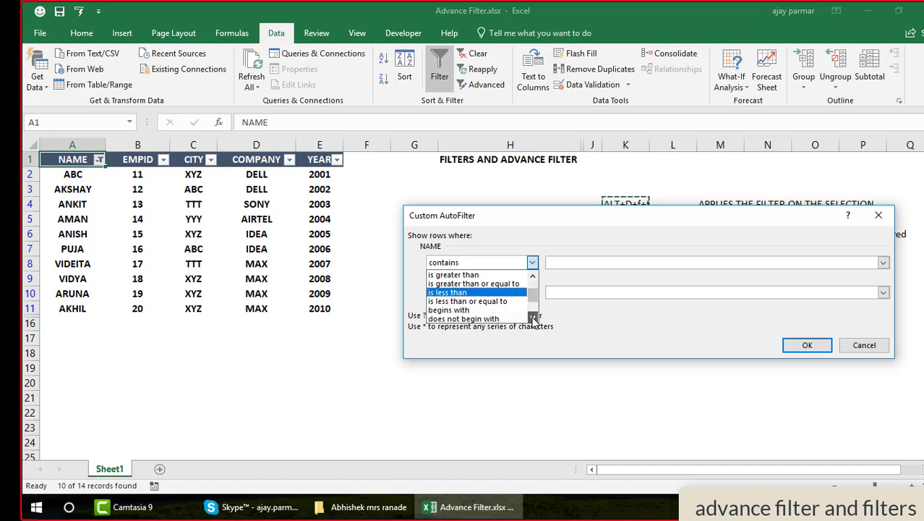
click(533, 317)
click(533, 317)
click(534, 317)
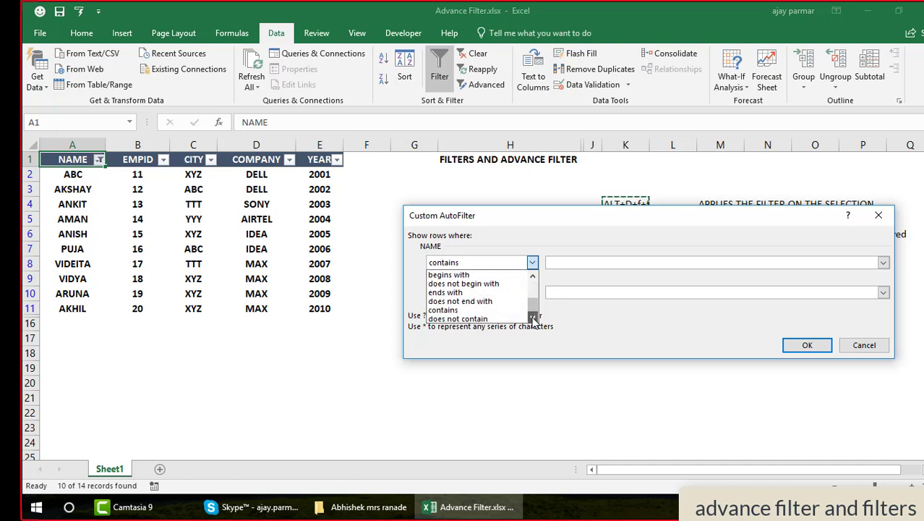
click(445, 309)
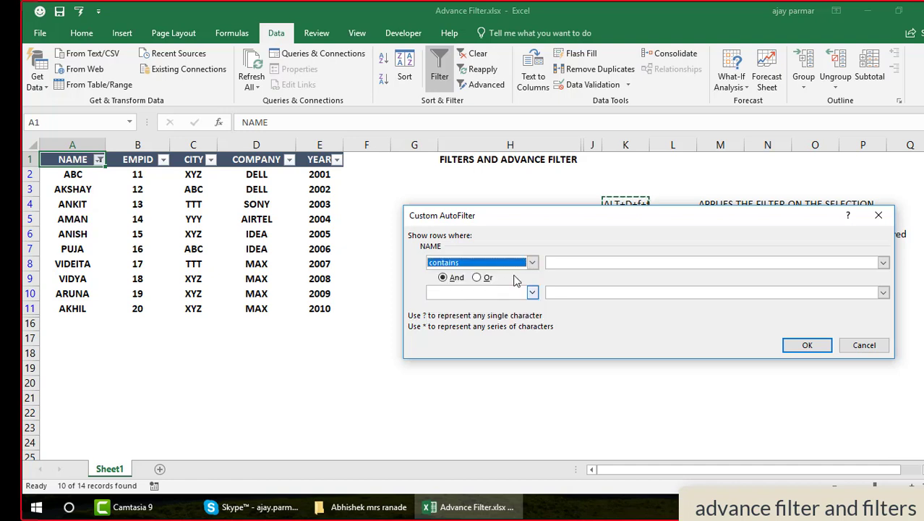
Set the contains value to "y" and apply the filter to the NAME column.
click(579, 262)
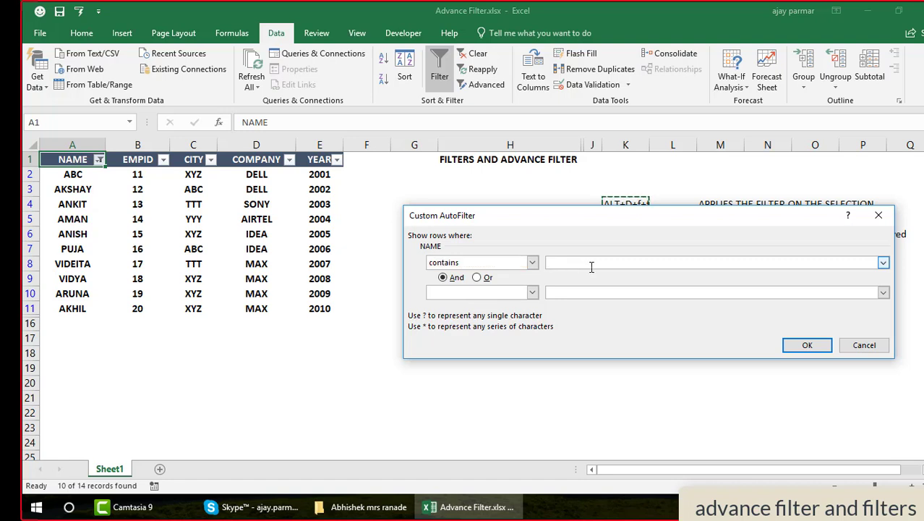
text(a)
key(BackSpace)
text(y)
click(806, 347)
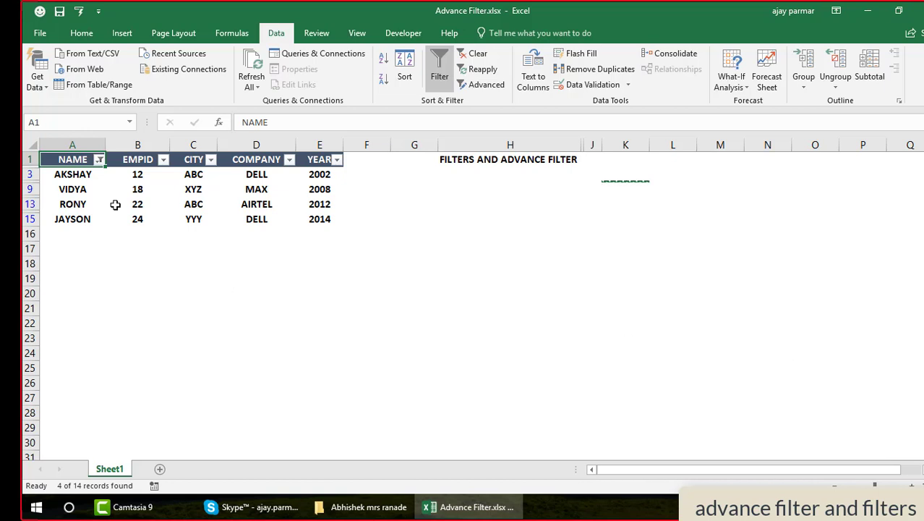
Add a Greater Than number filter with the value 20 on the EMPID column.
click(146, 161)
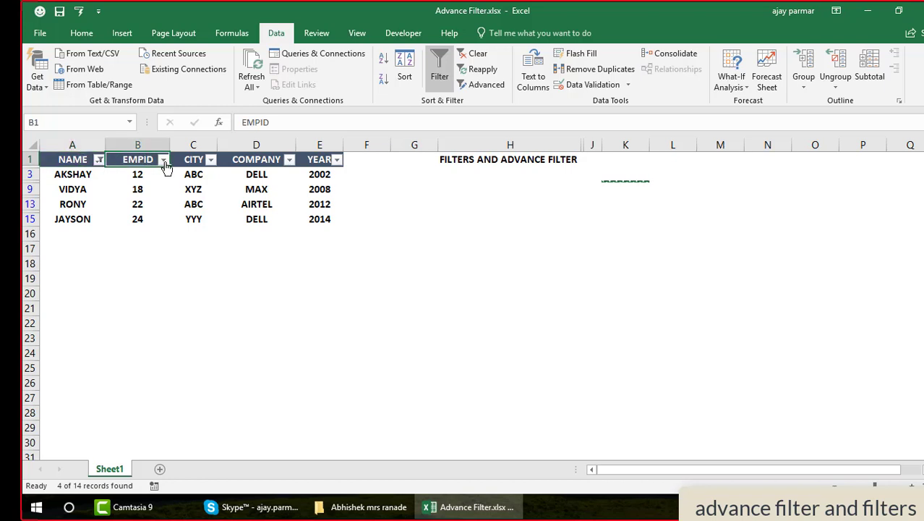
click(163, 160)
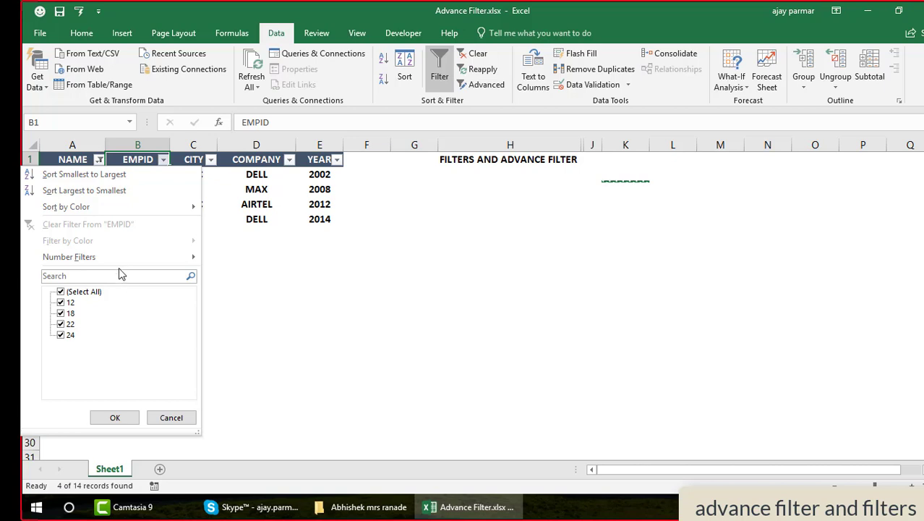
mouse_move(123, 258)
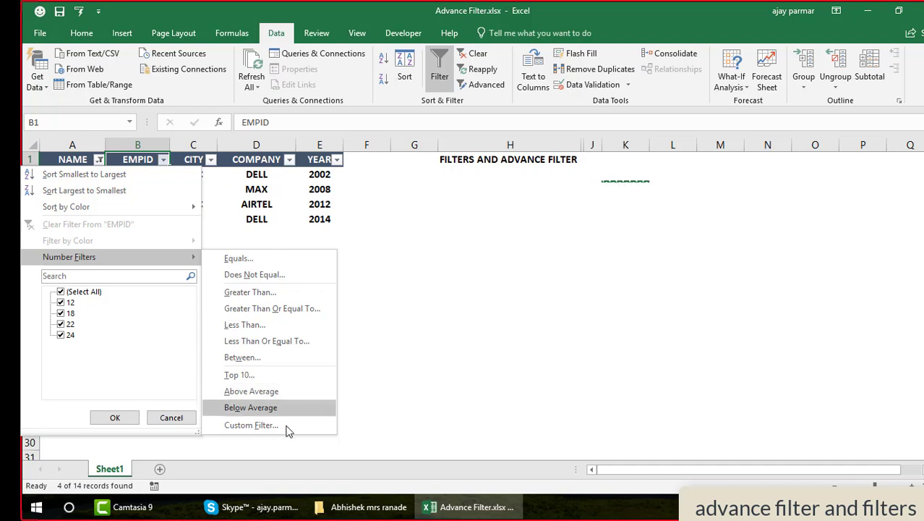
click(251, 293)
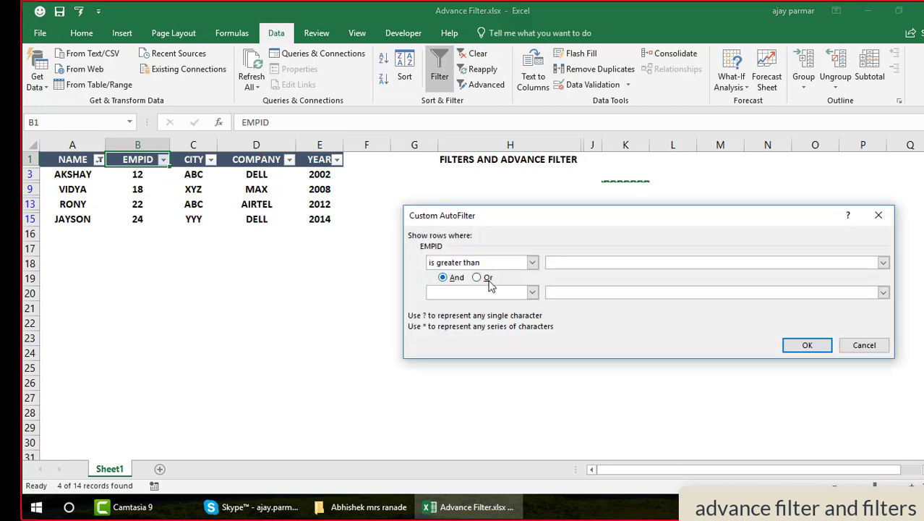
click(532, 265)
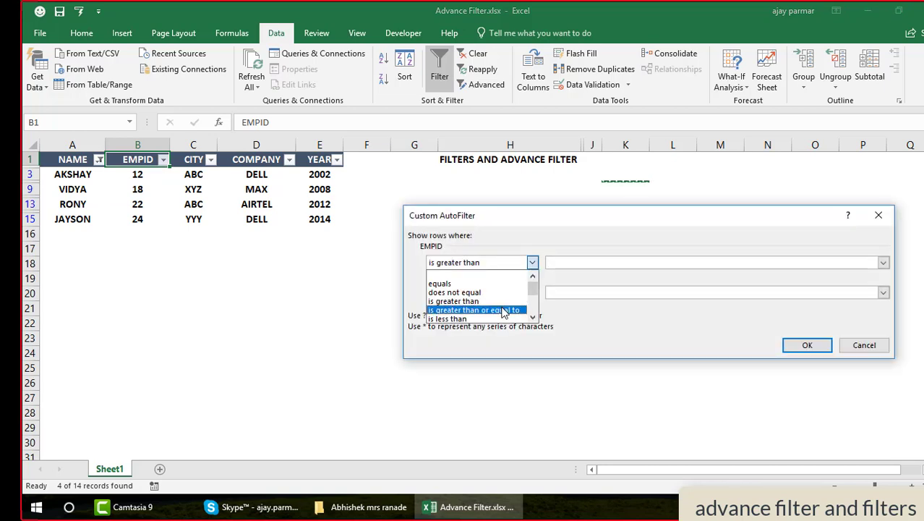
click(585, 264)
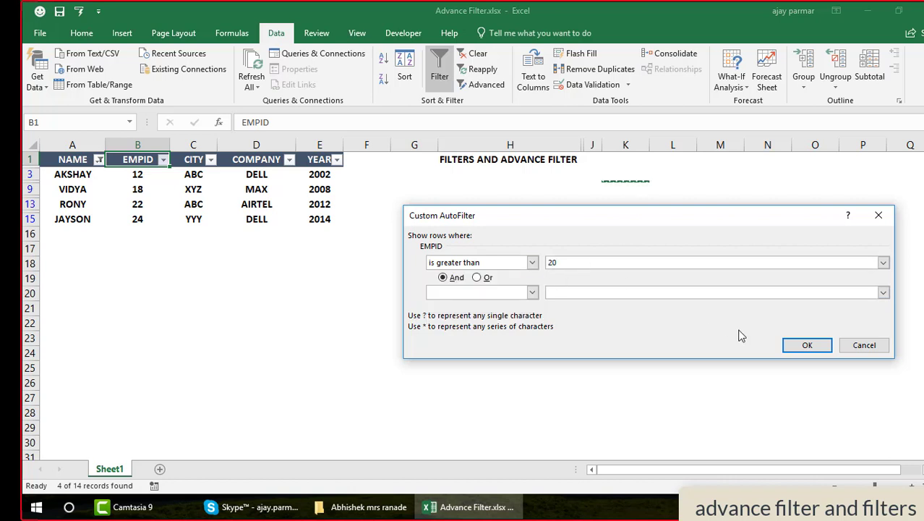
click(822, 347)
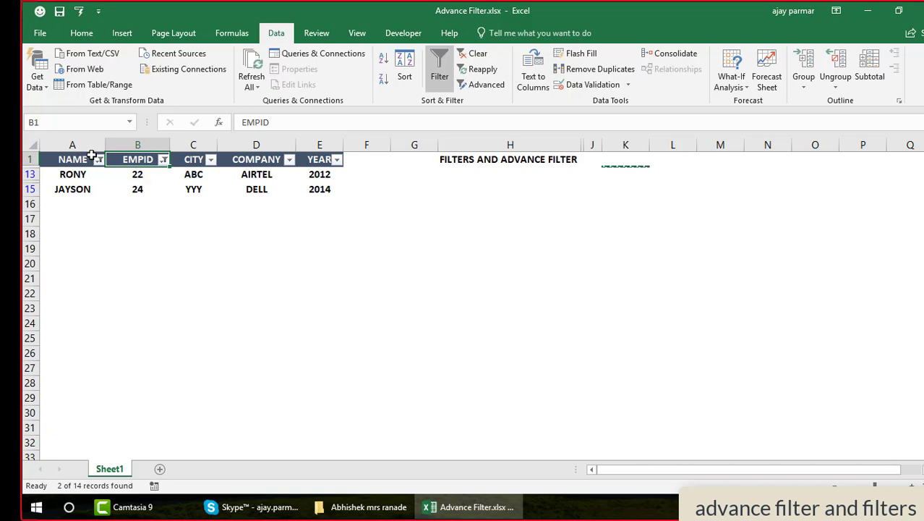
Review the conditions set on the EMPID and NAME filters and the values offered by the CITY filter, without changing them.
click(162, 160)
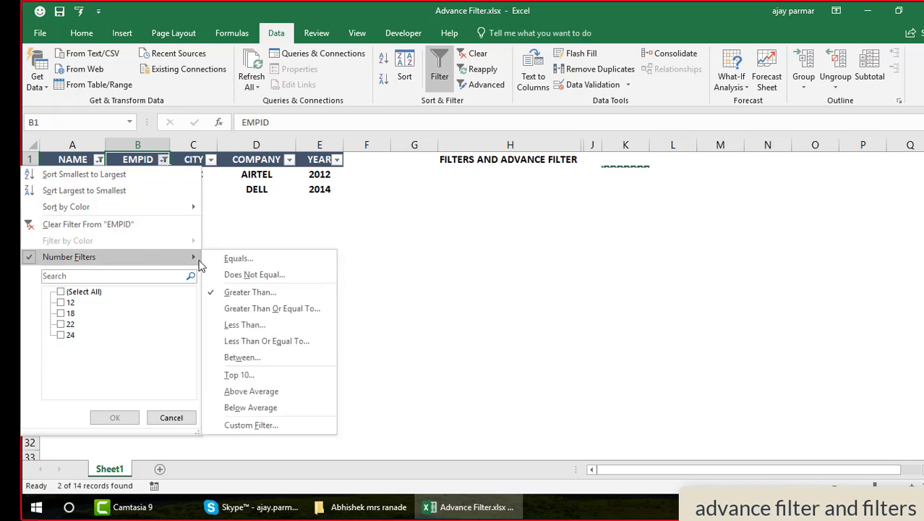
click(252, 295)
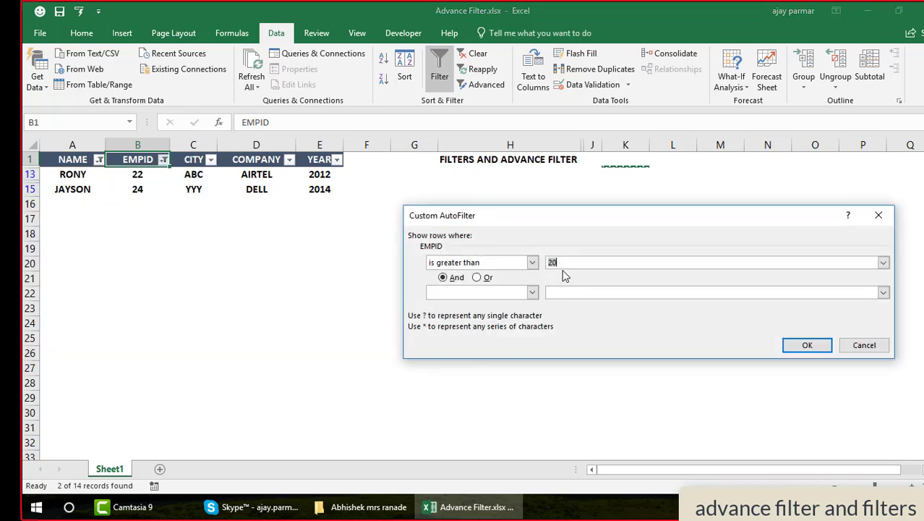
click(862, 345)
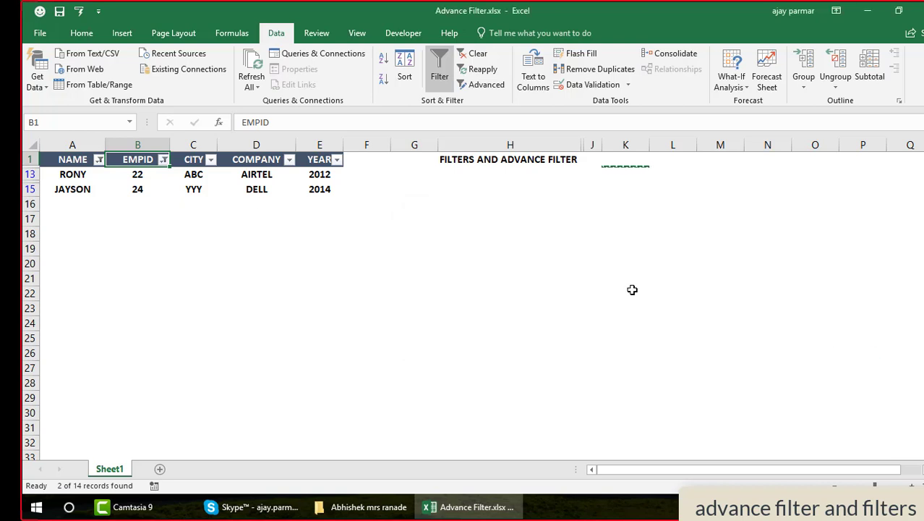
click(99, 160)
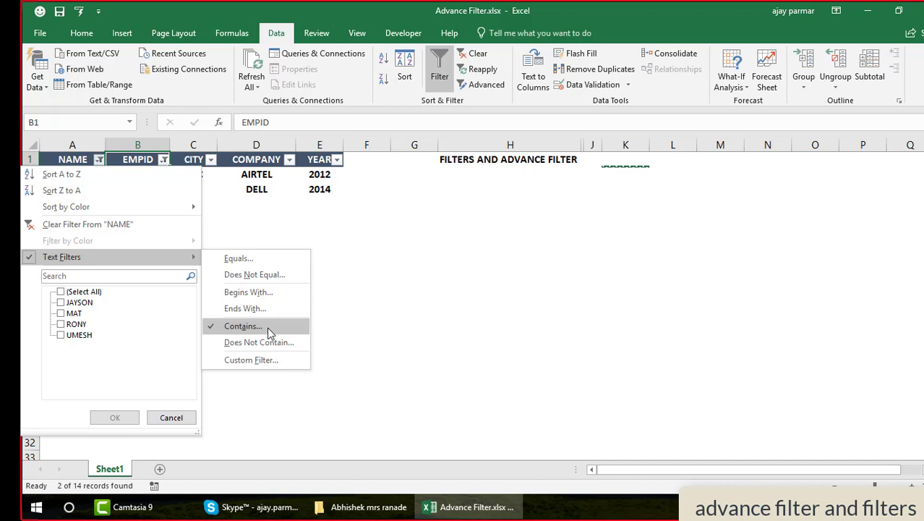
click(267, 329)
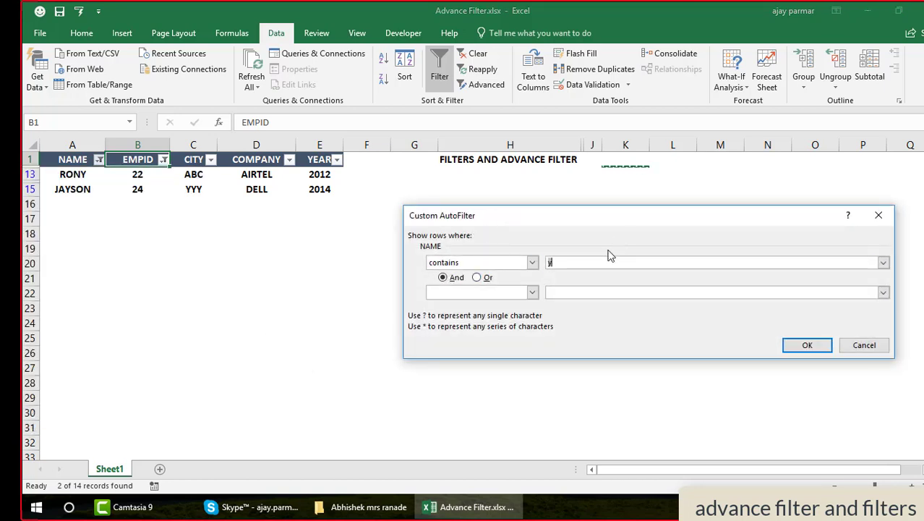
click(862, 346)
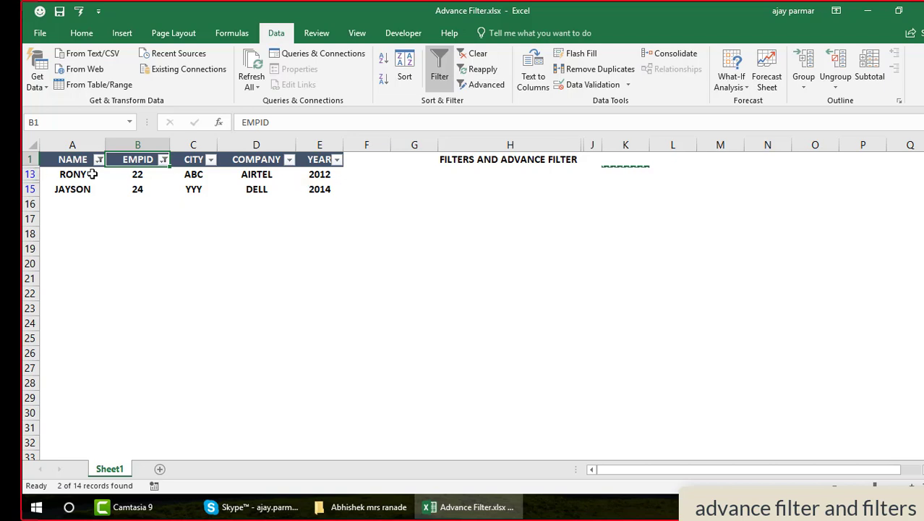
click(212, 160)
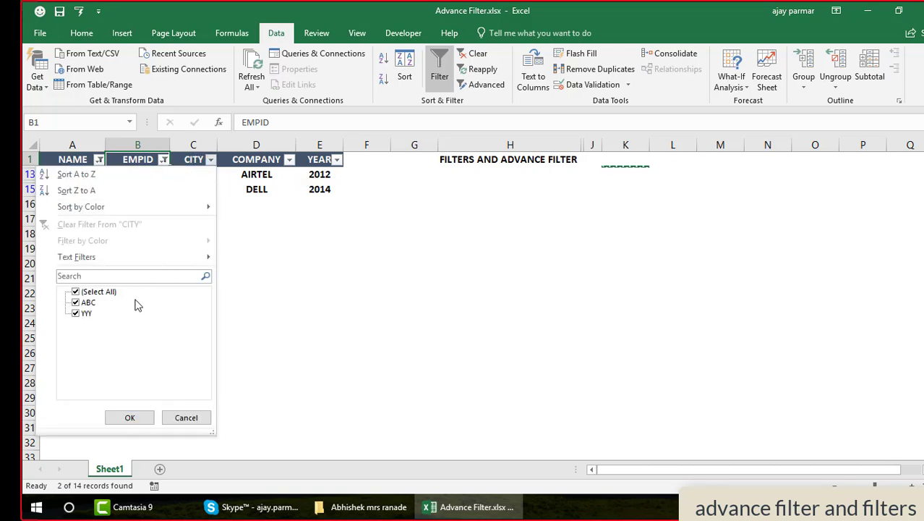
click(186, 418)
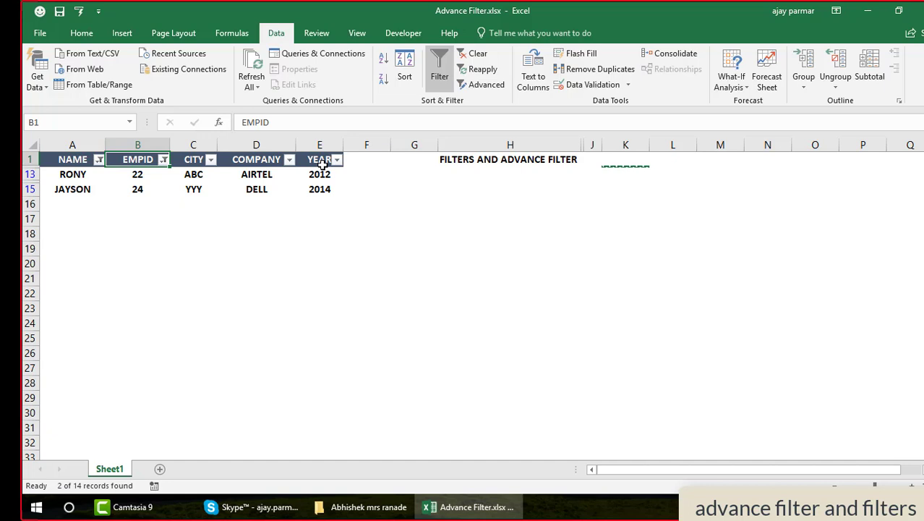
Clear all applied column filters while leaving filtering switched on for the table.
key(alt+d+f)
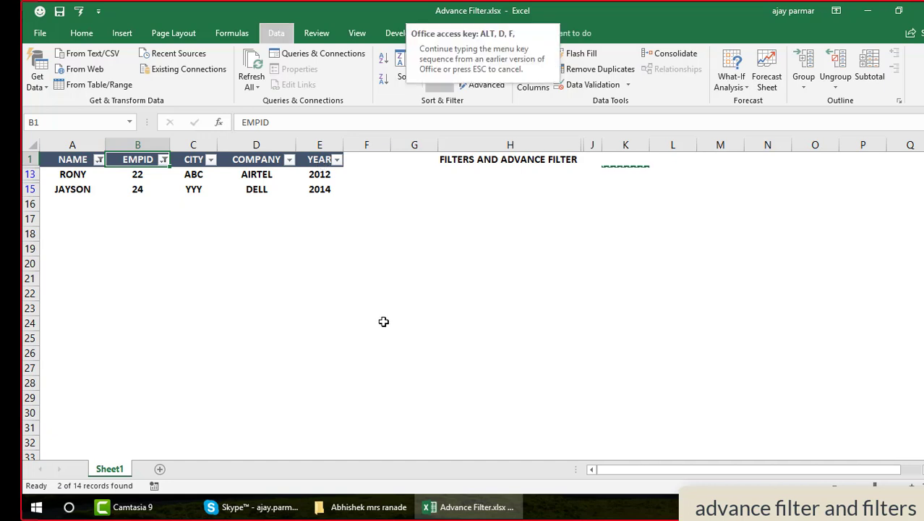
key(s)
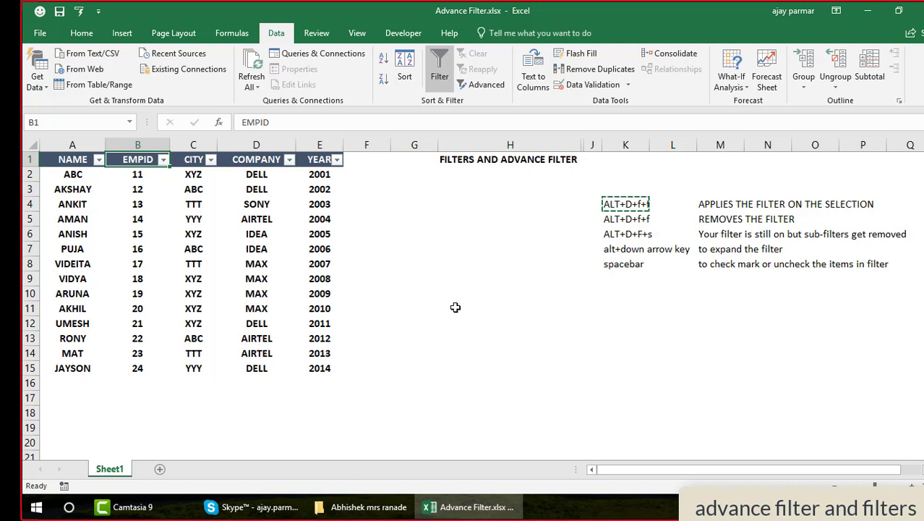
click(455, 308)
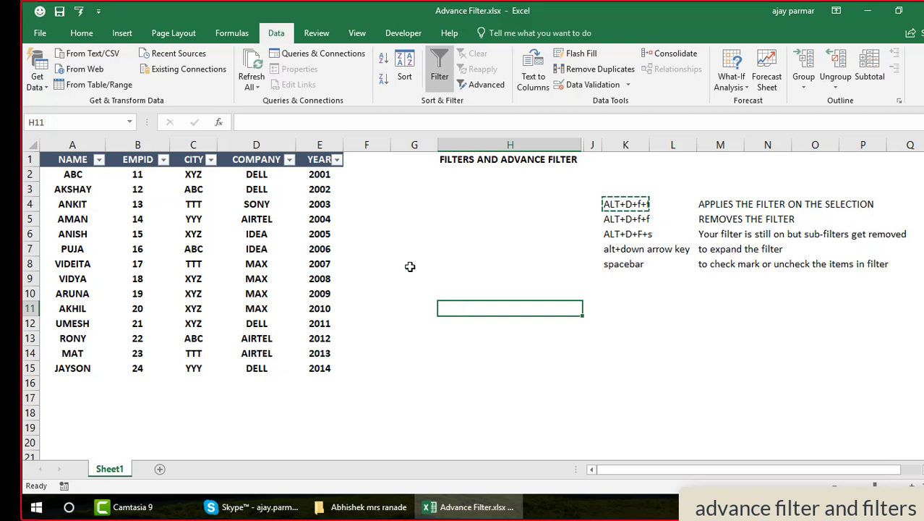
Expand the COMPANY column's filter, deselect all companies and select only DELL.
click(253, 161)
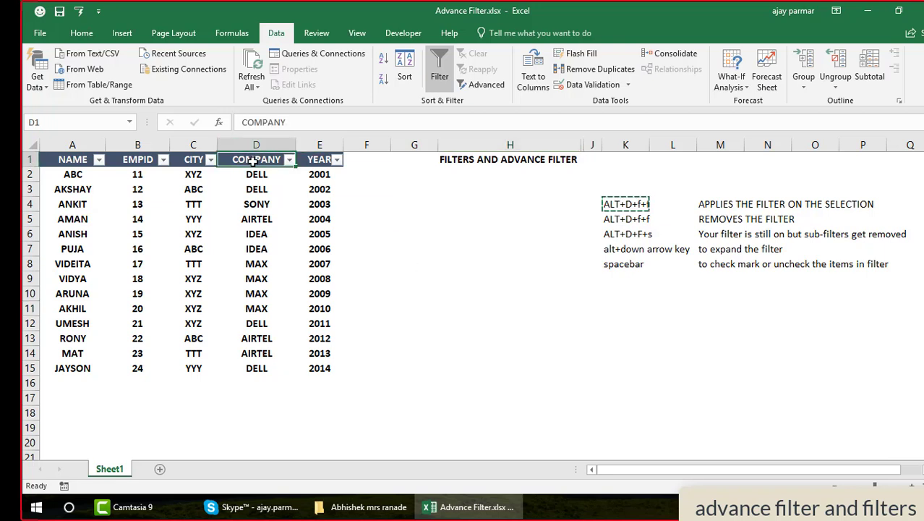
key(alt+Down)
key(Down)
key(Down)
key(Down)
key(Down)
key(Down)
key(Down)
key(Down)
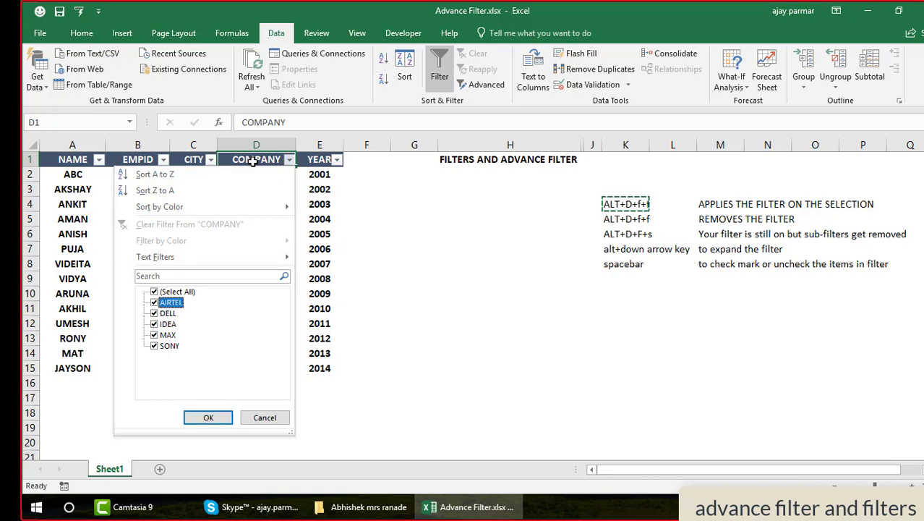
key(Up)
key(space)
key(Down)
key(Down)
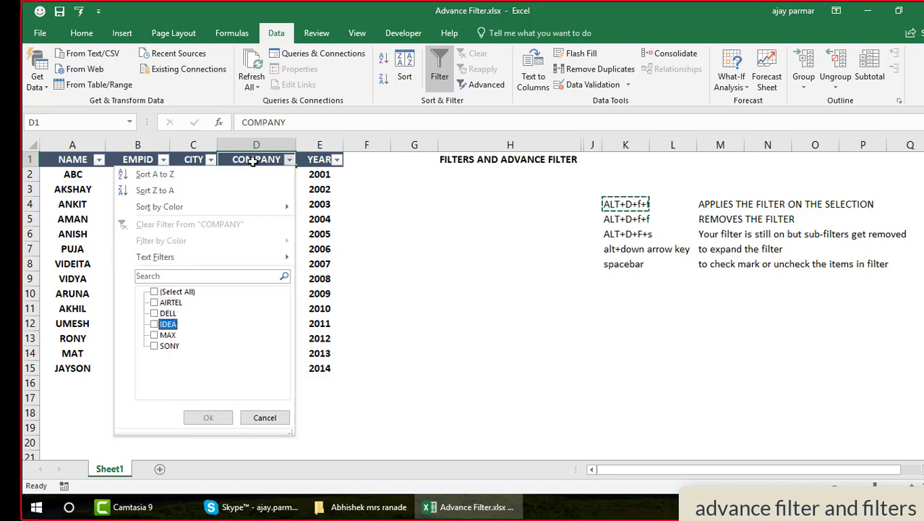
key(space)
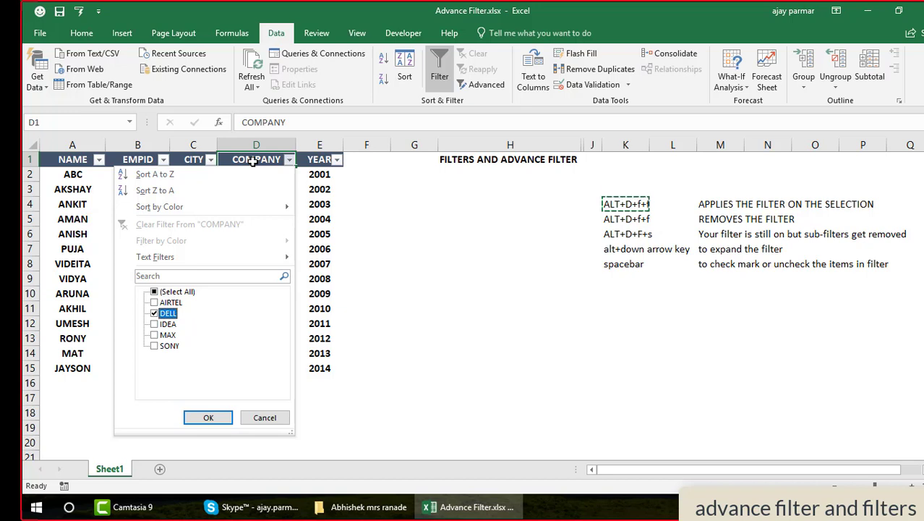
View the text filter options for the COMPANY column, return to the company list and apply the DELL selection.
key(Up)
key(Up)
key(Up)
key(Up)
key(Right)
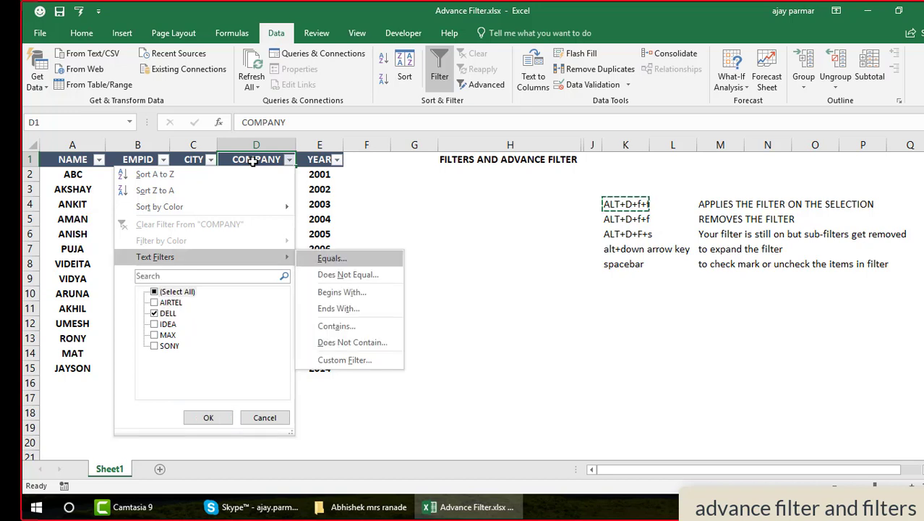
key(Left)
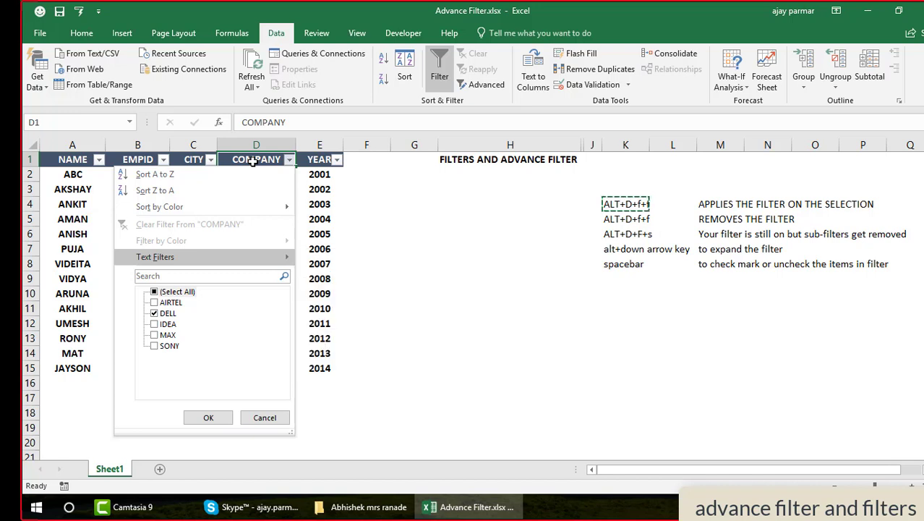
key(Down)
key(Down)
key(Down)
key(Down)
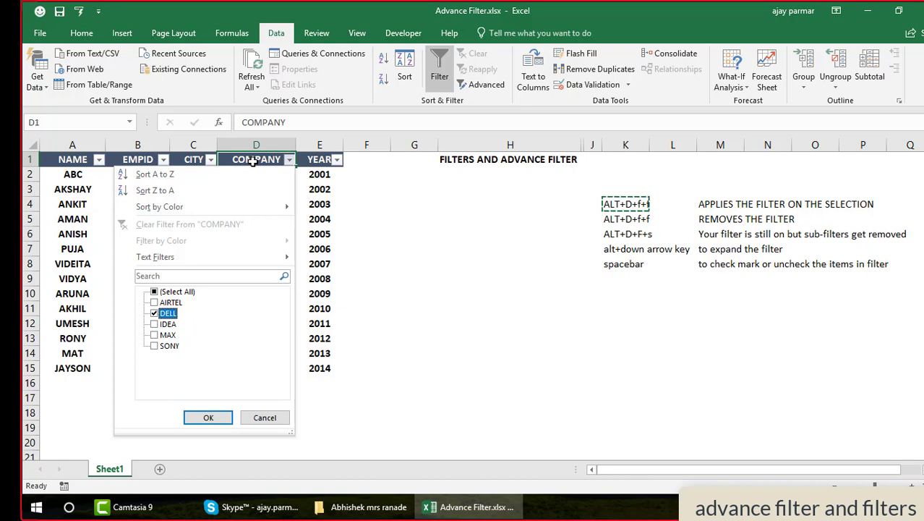
key(Return)
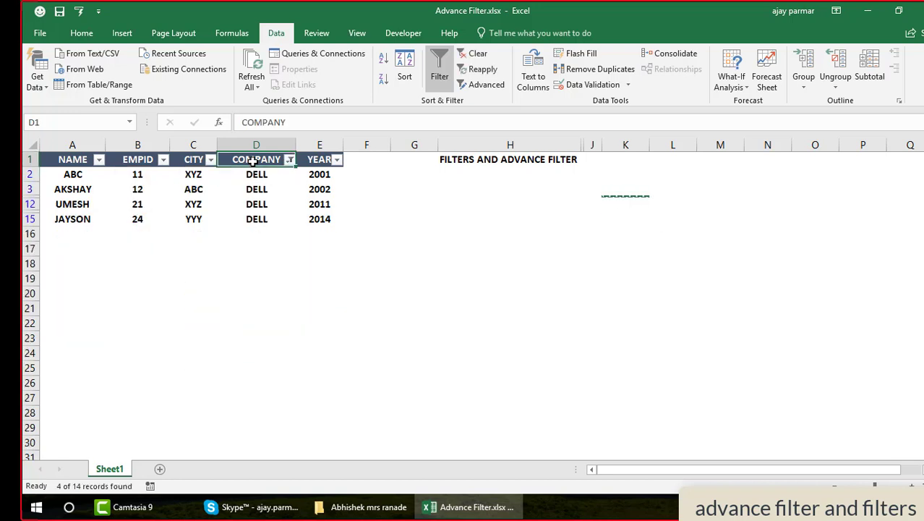
Expand the YEAR column's filter and deselect all of the years in its list.
key(Right)
key(alt+Down)
key(Down)
key(Down)
key(Down)
key(Down)
key(Down)
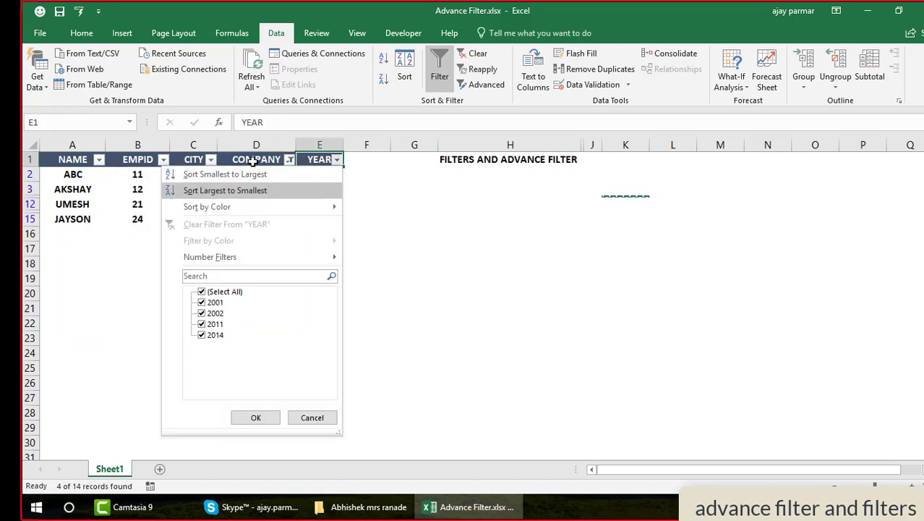
key(Down)
key(Down)
key(Down)
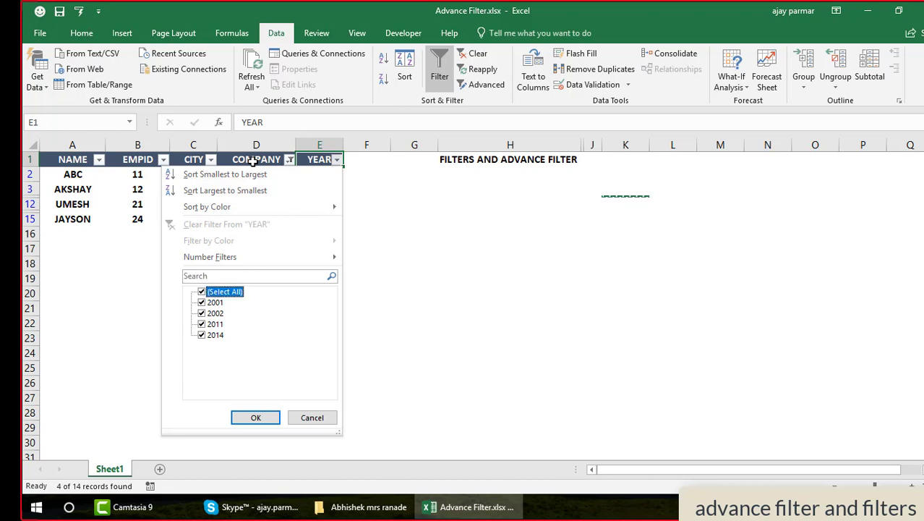
key(space)
key(Down)
key(space)
key(space)
key(Down)
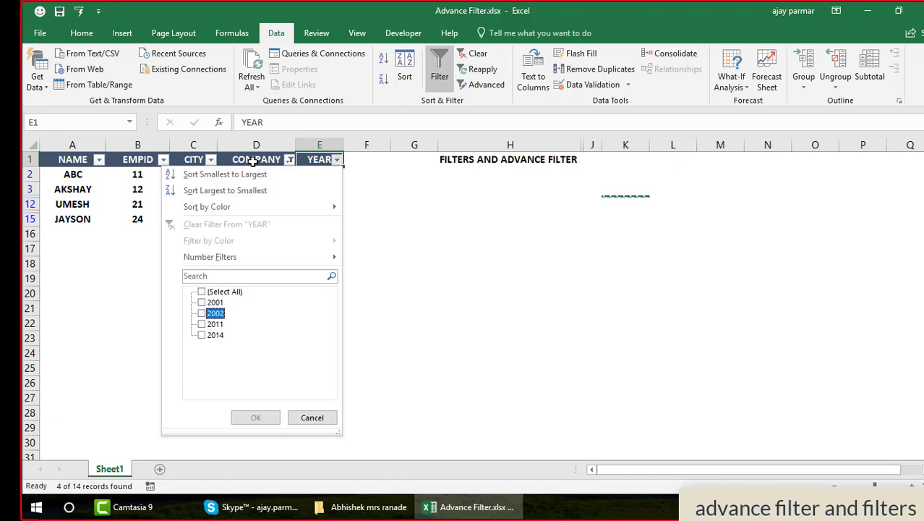
Select the years 2002, 2011 and 2014 in the YEAR filter and apply the selection.
key(space)
key(Down)
key(space)
key(Down)
key(space)
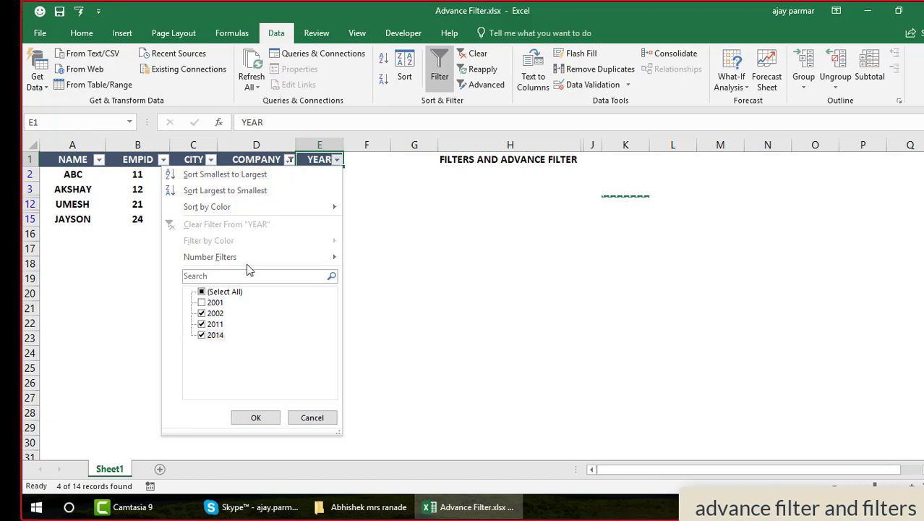
mouse_move(264, 264)
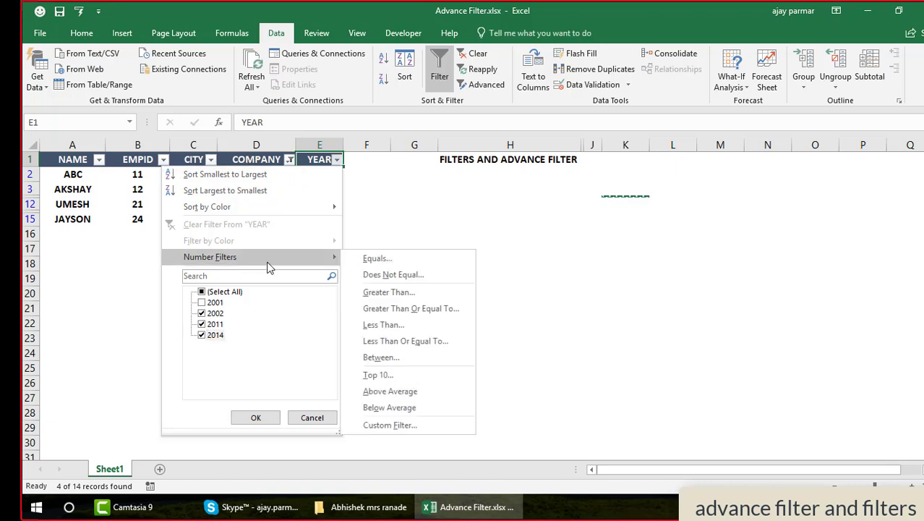
click(257, 419)
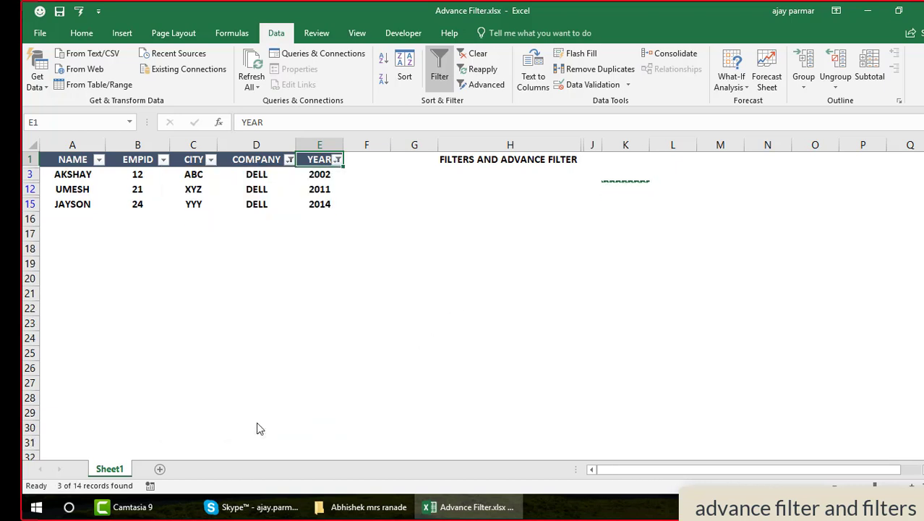
Clear the COMPANY and YEAR sub-filters while leaving filtering switched on for the table.
click(68, 175)
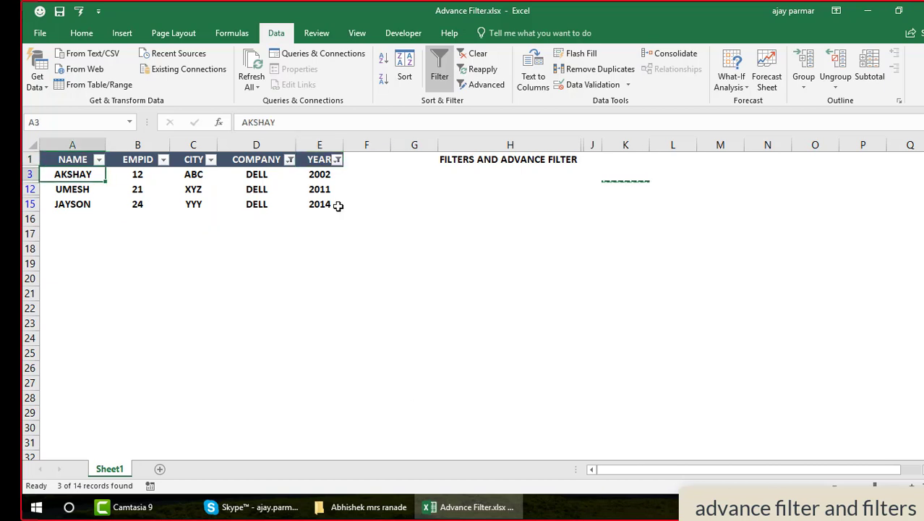
key(alt+d)
key(f)
key(f)
Enter =COUNTIFS(D:D,"dell",E:E,">2001") in cell H12 to count the DELL records with a year after 2001.
click(446, 323)
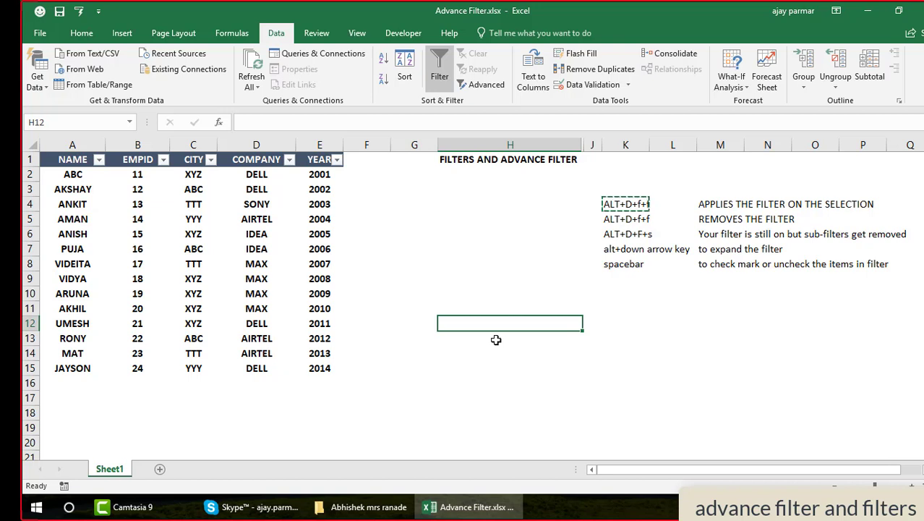
text(=)
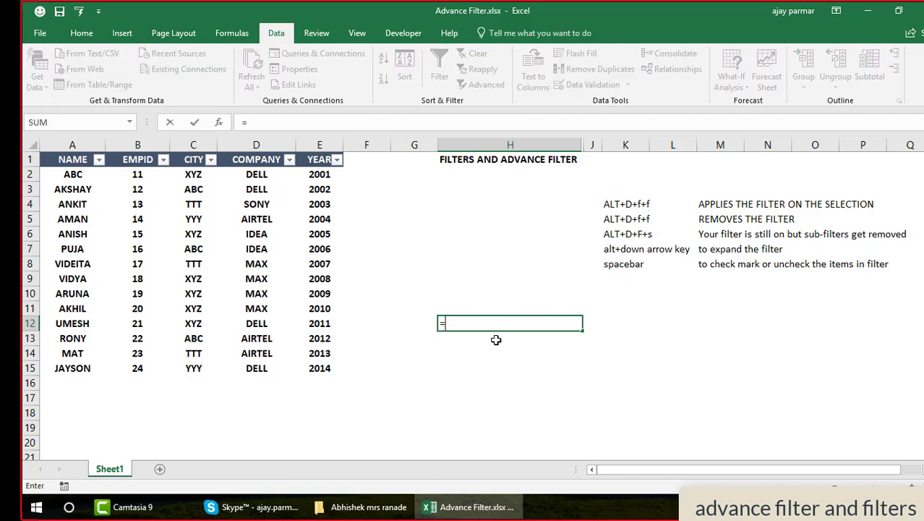
text(countifs()
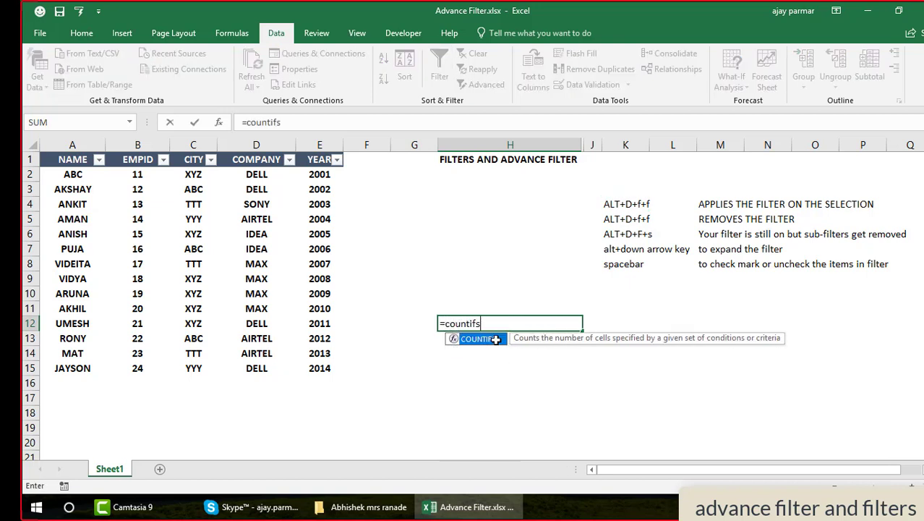
click(264, 144)
text(,)
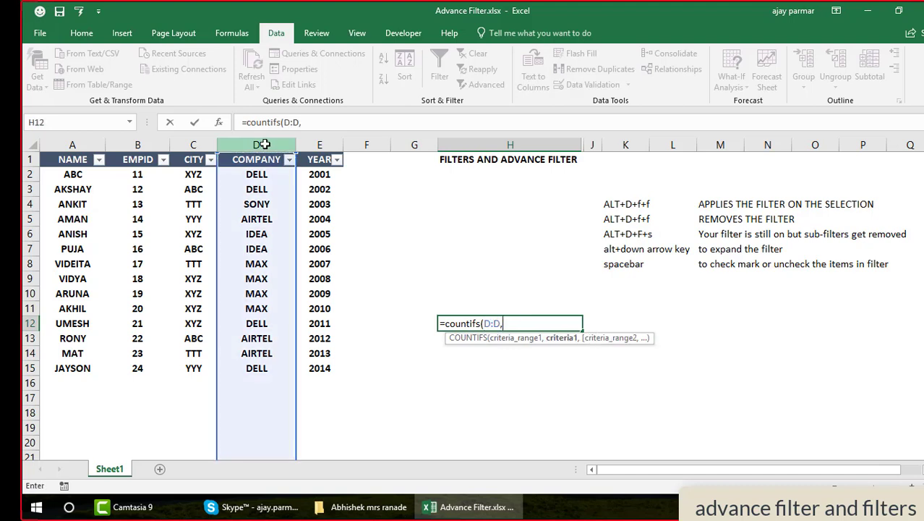
text("dell",)
click(323, 143)
text(,")
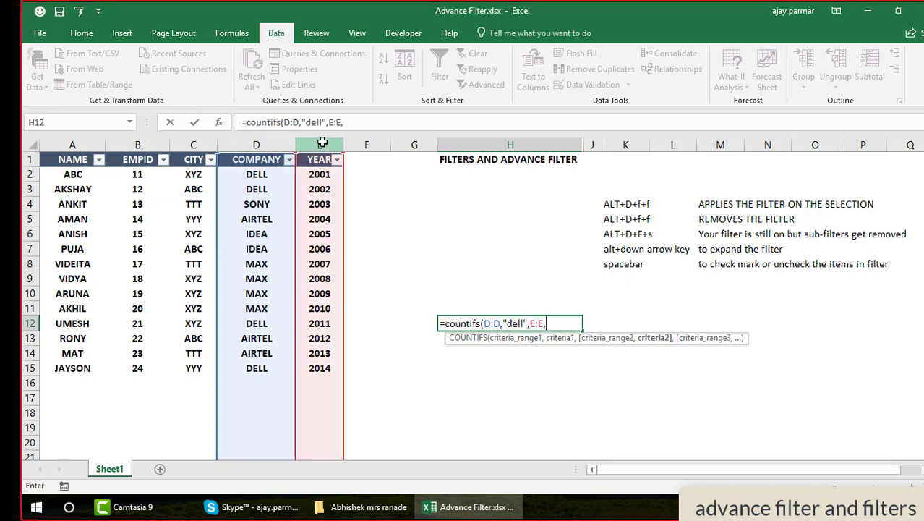
text(>2001"))
key(Return)
key(Up)
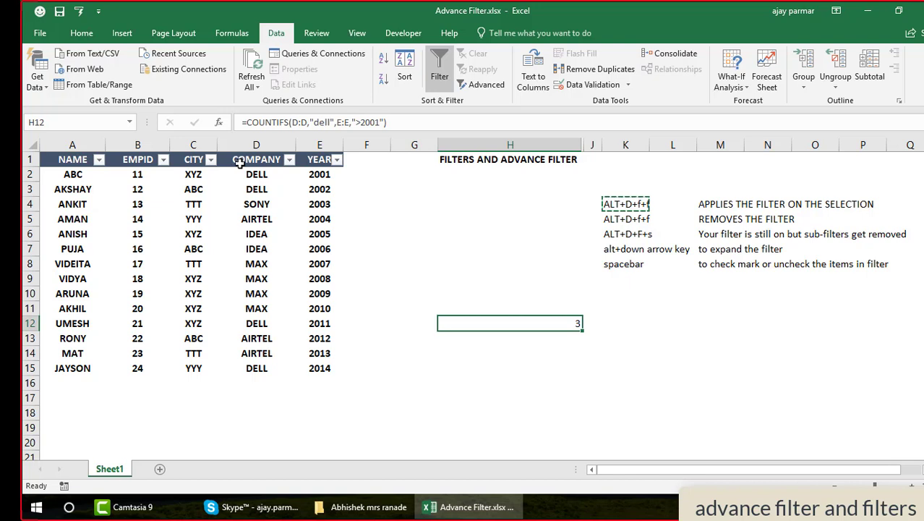
click(245, 162)
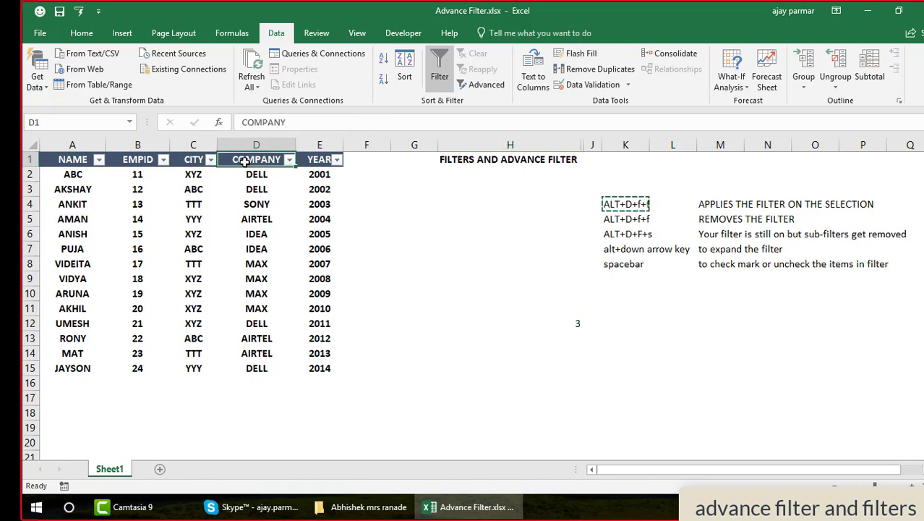
click(319, 172)
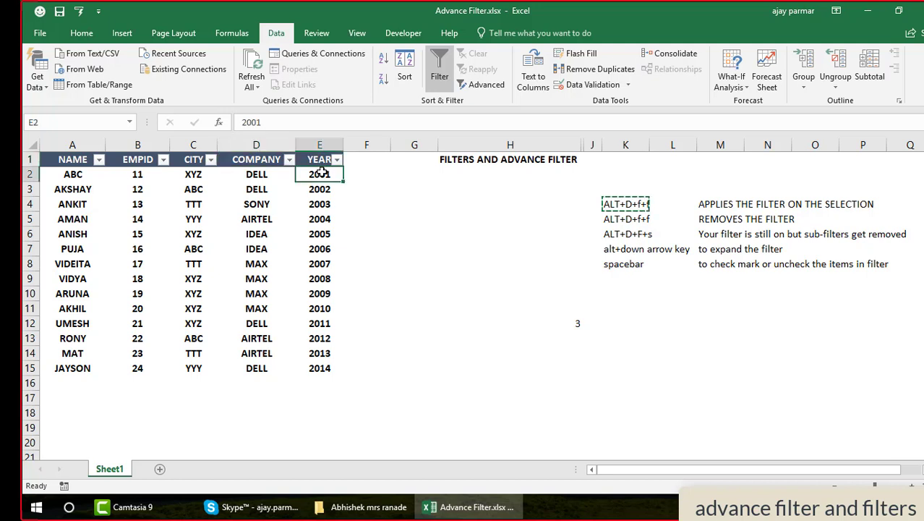
click(74, 177)
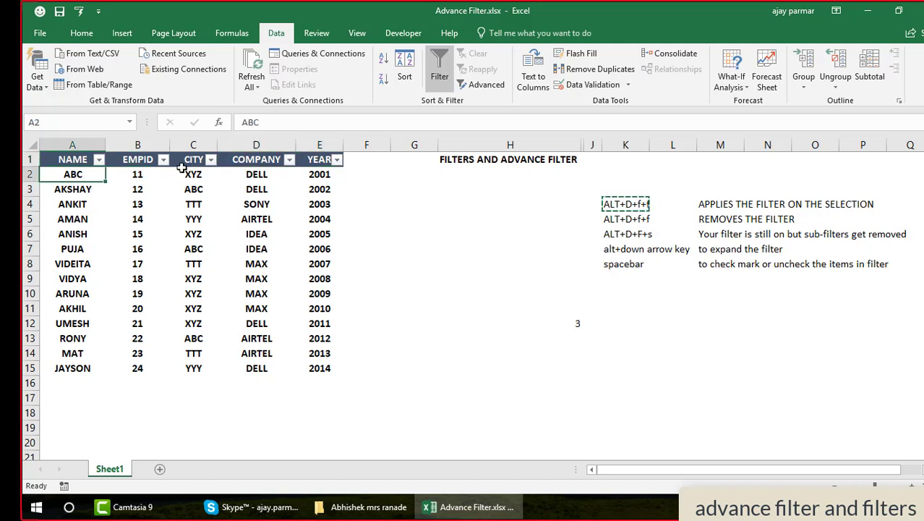
click(324, 180)
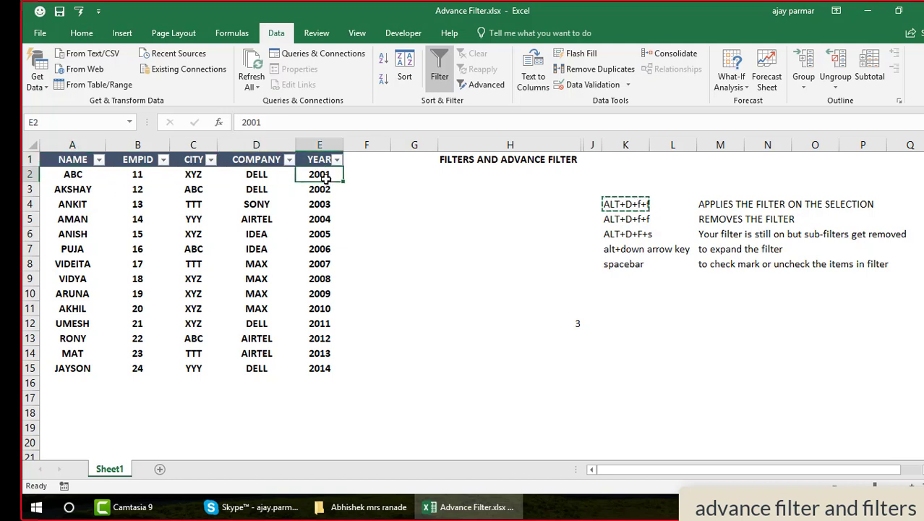
key(Left)
key(Left)
key(Right)
key(Right)
key(Right)
key(Left)
key(shift+Down)
key(shift+Down)
key(shift+Up)
key(shift+Up)
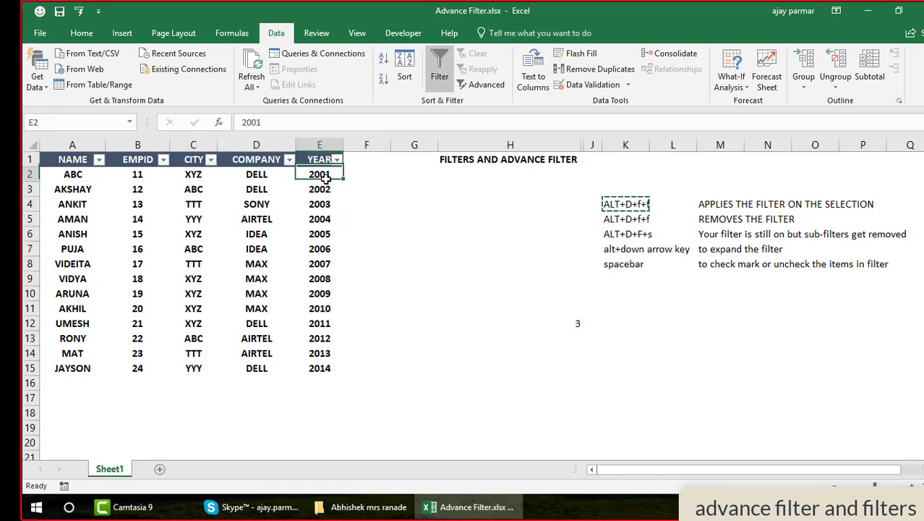
Fill cell E2, the first value in the YEAR column, with standard yellow.
click(82, 33)
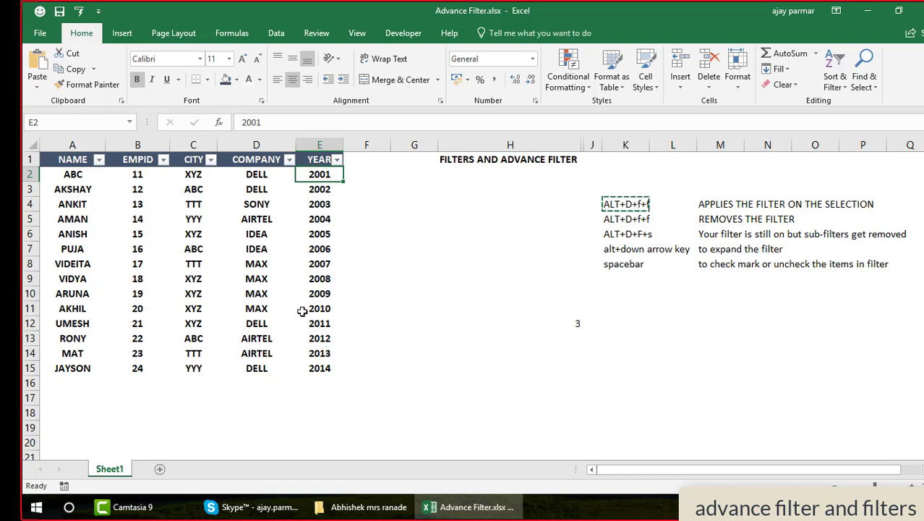
click(236, 79)
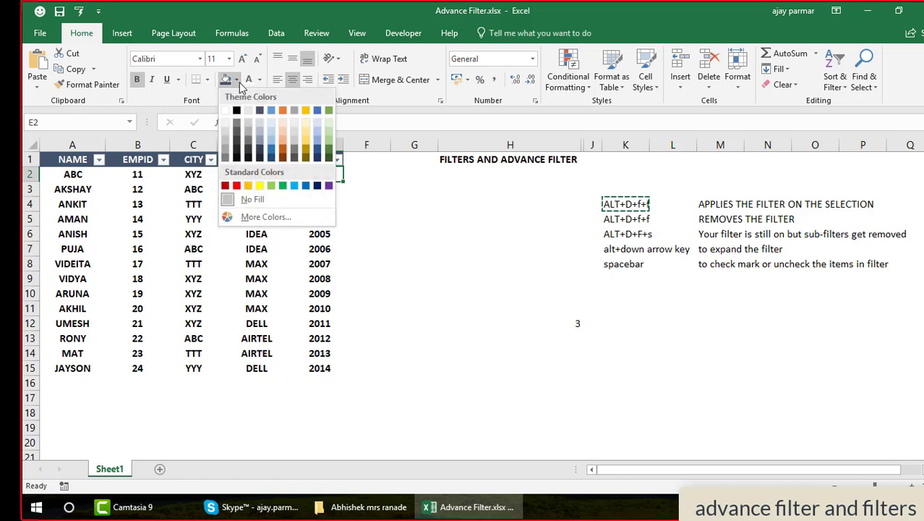
click(260, 185)
Copy cell E2 and paste only its formats onto cells E3 to E5 with Paste Special.
key(ctrl+c)
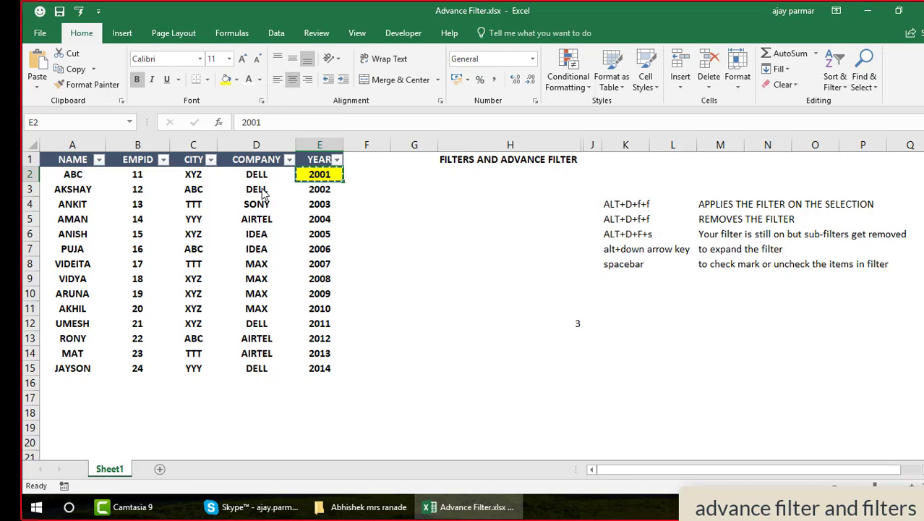
key(Down)
key(shift+Down)
key(shift+Down)
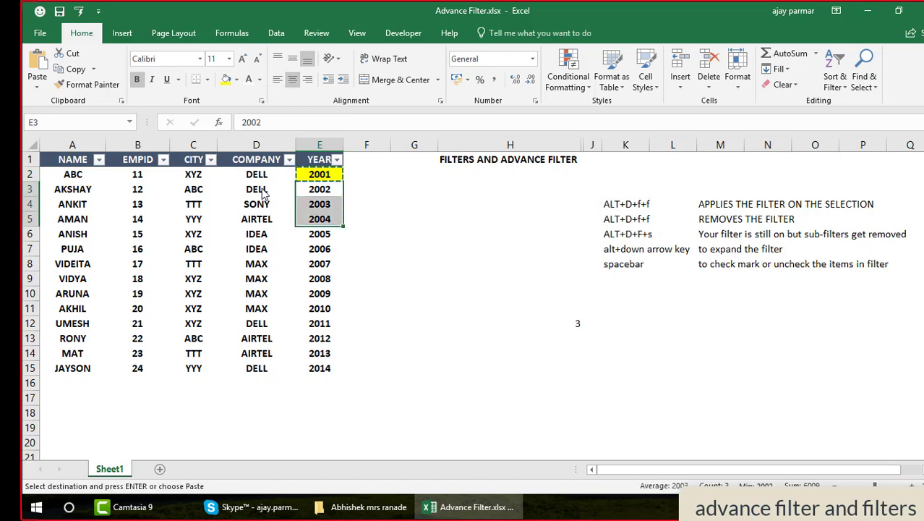
key(alt+e)
key(s)
key(t)
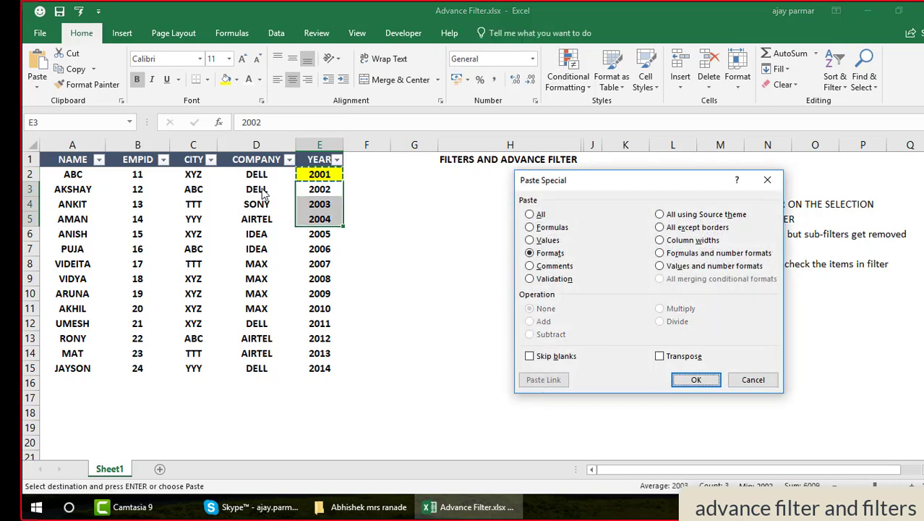
key(Return)
Fill cells E6 to E10, the years 2005 to 2009, with standard red.
key(Down)
key(Down)
key(Down)
key(shift+Down)
key(shift+Down)
key(shift+Down)
key(shift+Down)
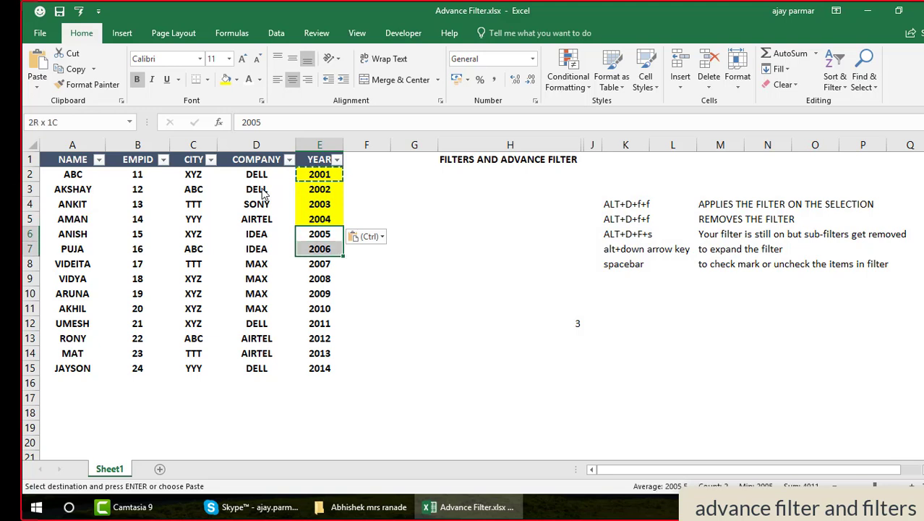
click(236, 79)
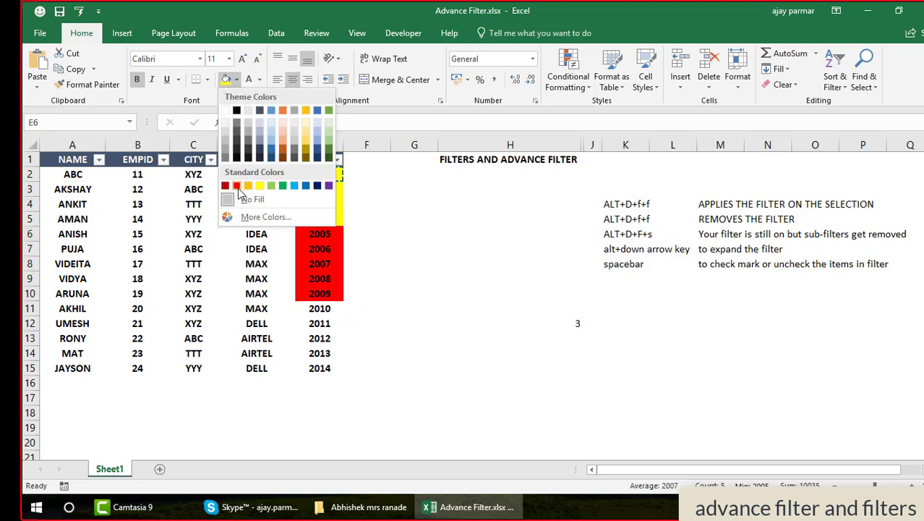
click(238, 186)
Fill cell E11, the year 2010, with standard yellow.
click(328, 308)
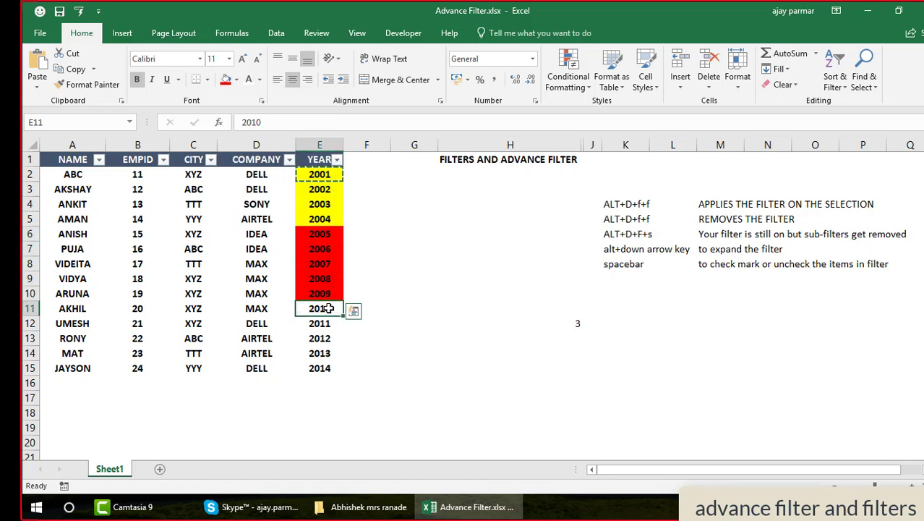
shift+click(335, 366)
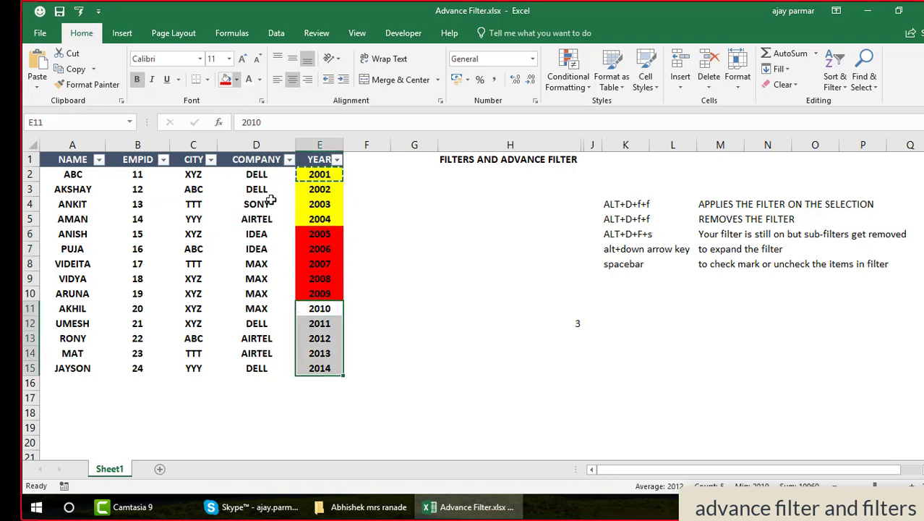
click(321, 308)
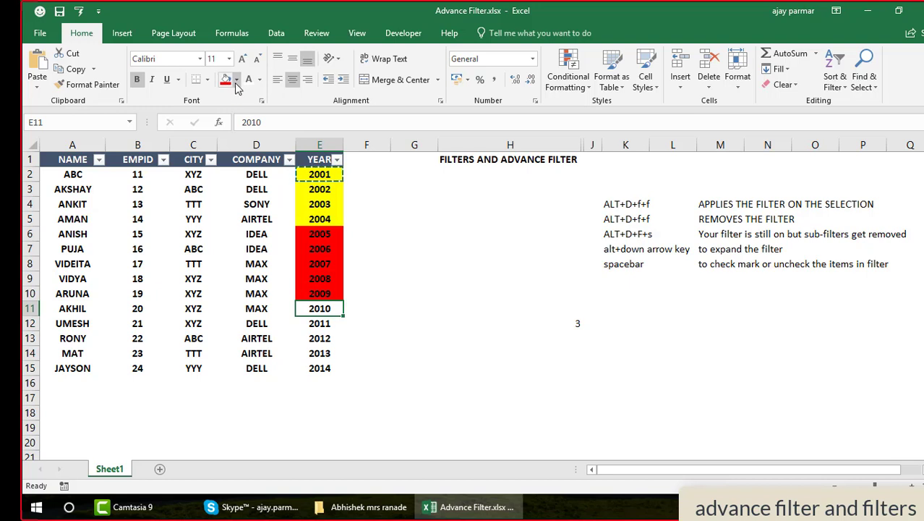
click(237, 80)
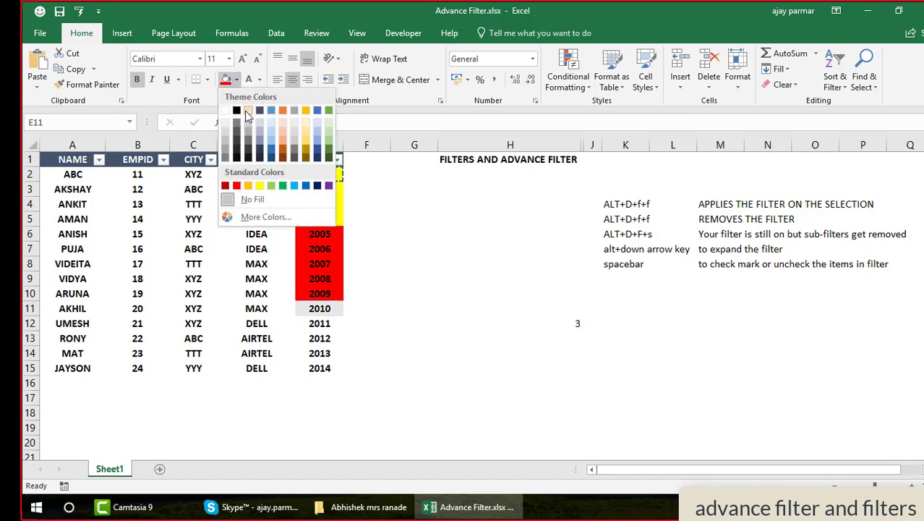
click(259, 185)
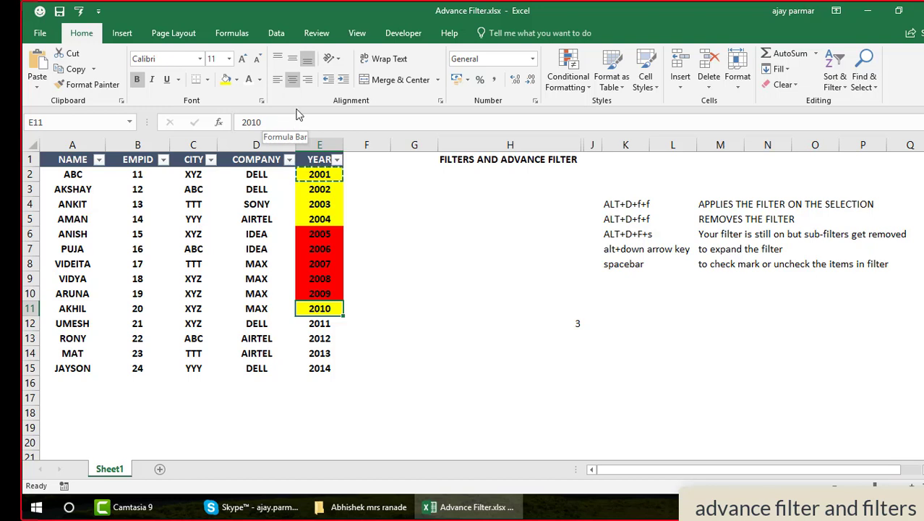
Copy the yellow formatting of cell E11 onto cells E12, E13 and E8 with the Format Painter.
click(88, 84)
click(319, 323)
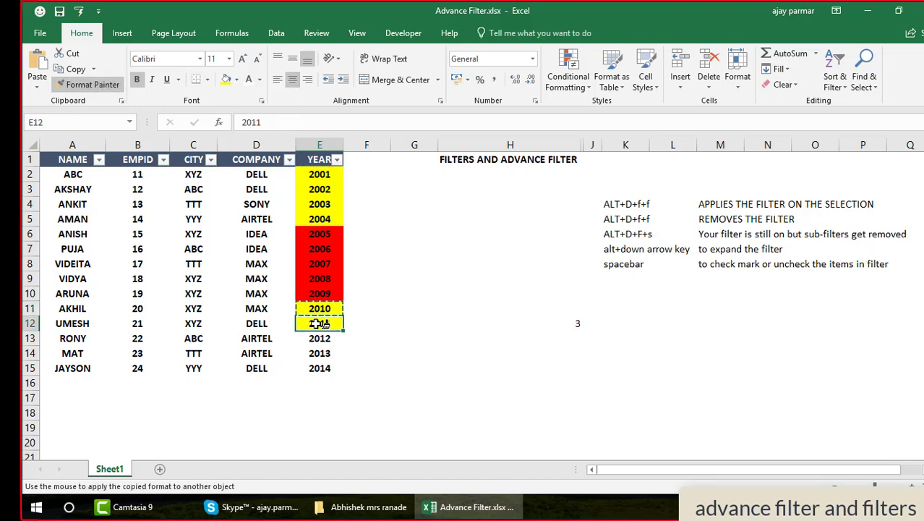
click(319, 339)
click(313, 339)
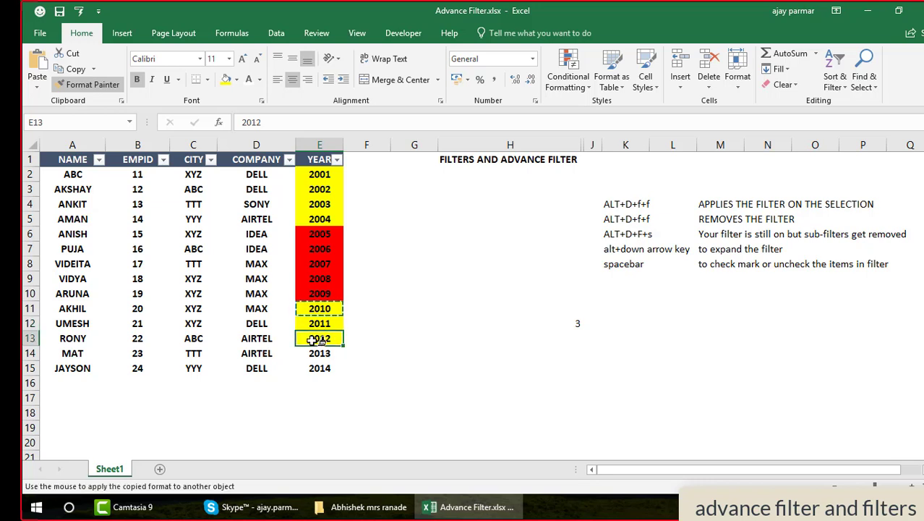
click(329, 262)
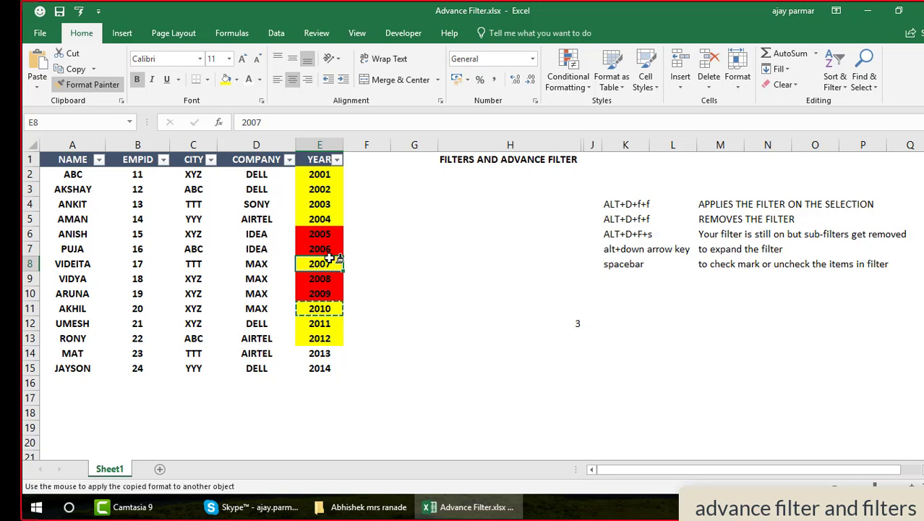
Fill cell E3, the year 2002, with standard orange.
click(319, 189)
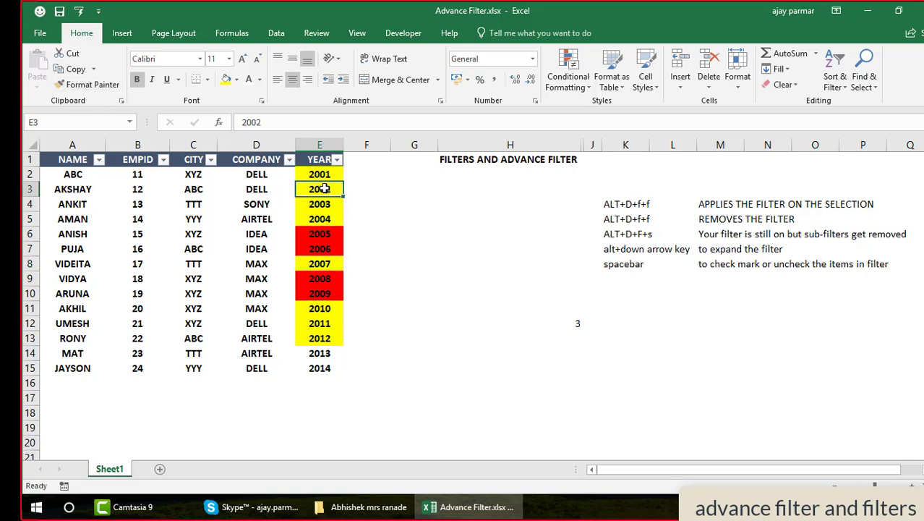
click(237, 79)
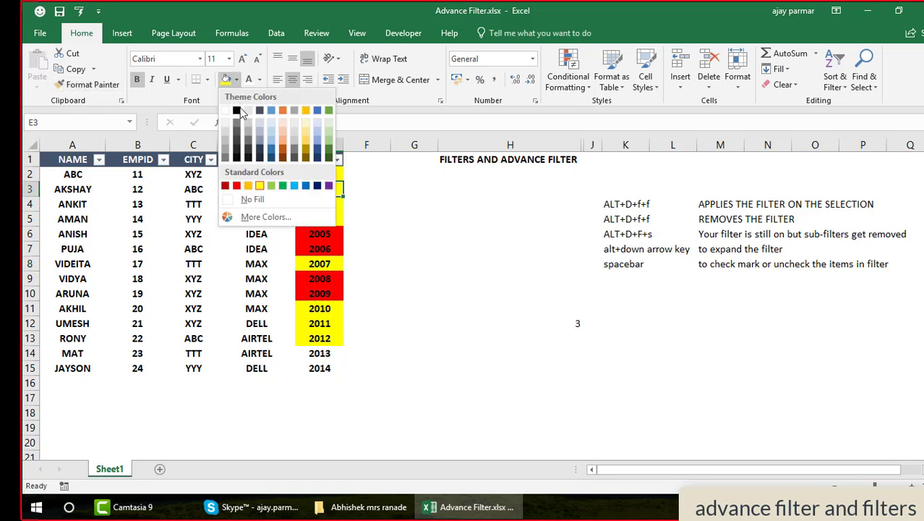
click(247, 186)
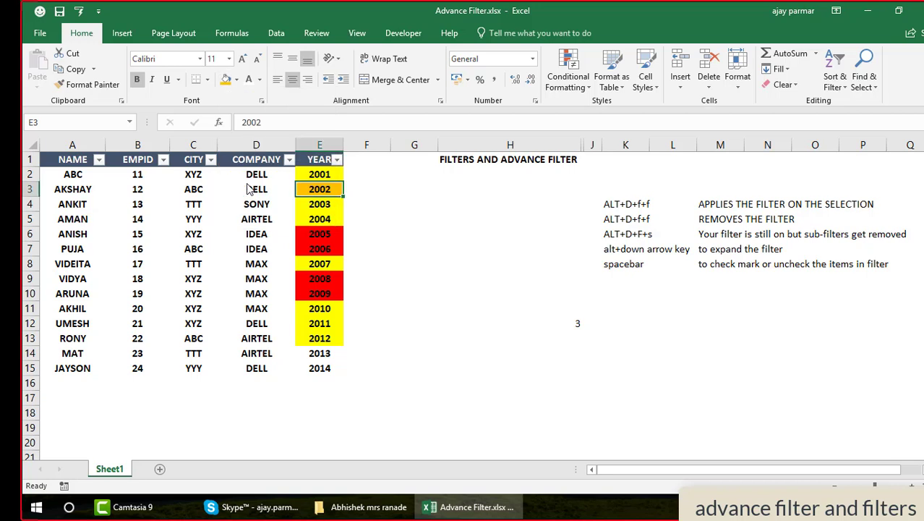
Copy the orange formatting of cell E3 onto cells E14 and E15 with the Format Painter.
click(85, 84)
click(332, 353)
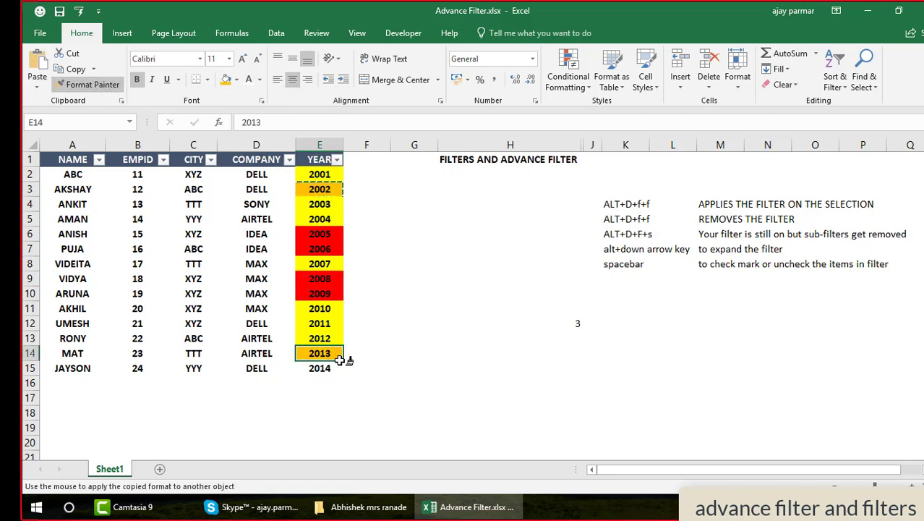
click(329, 368)
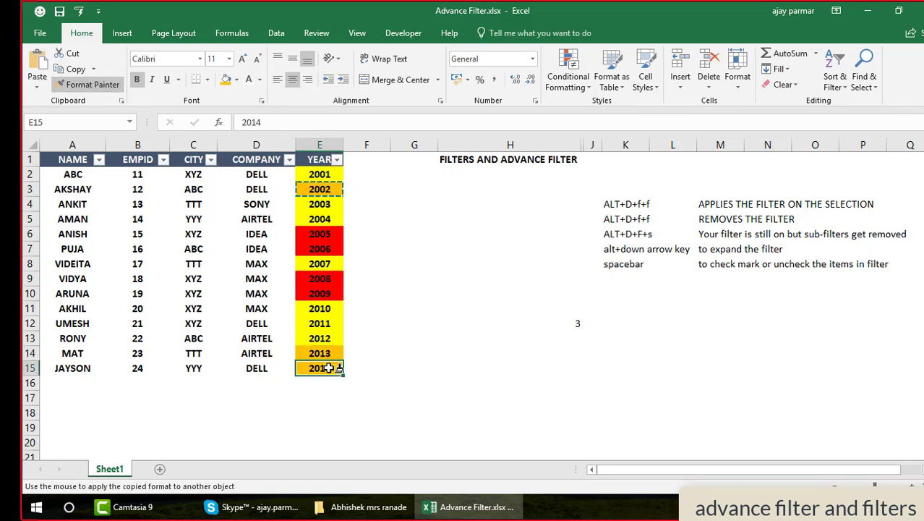
key(Escape)
click(330, 188)
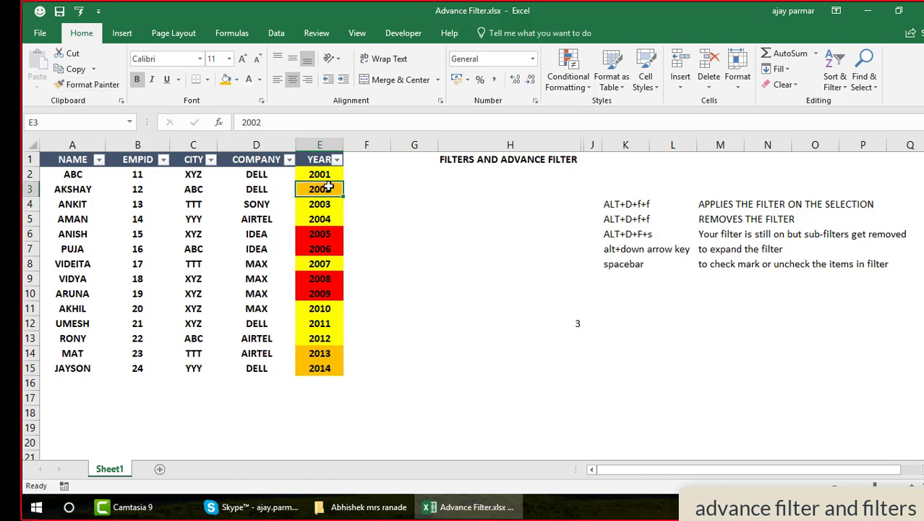
Filter the YEAR column by cell color to show only the red rows.
click(66, 160)
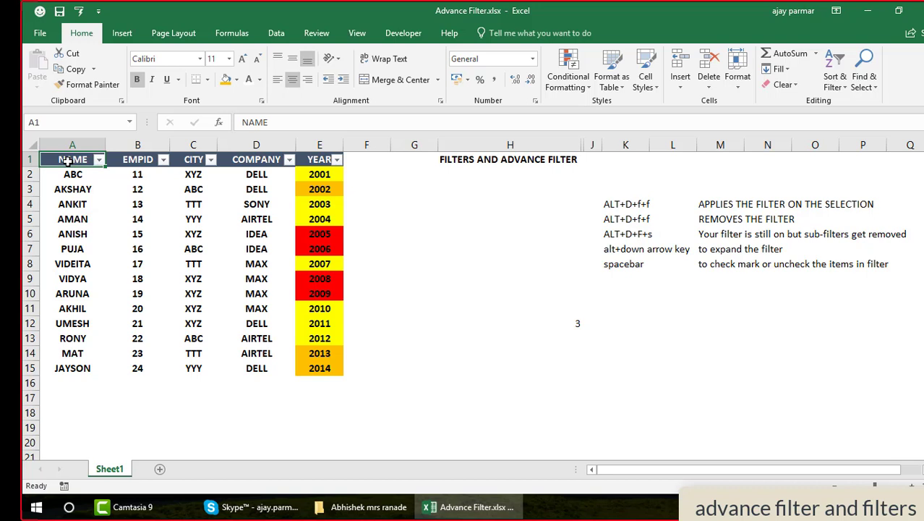
key(Right)
key(Right)
key(Right)
key(Right)
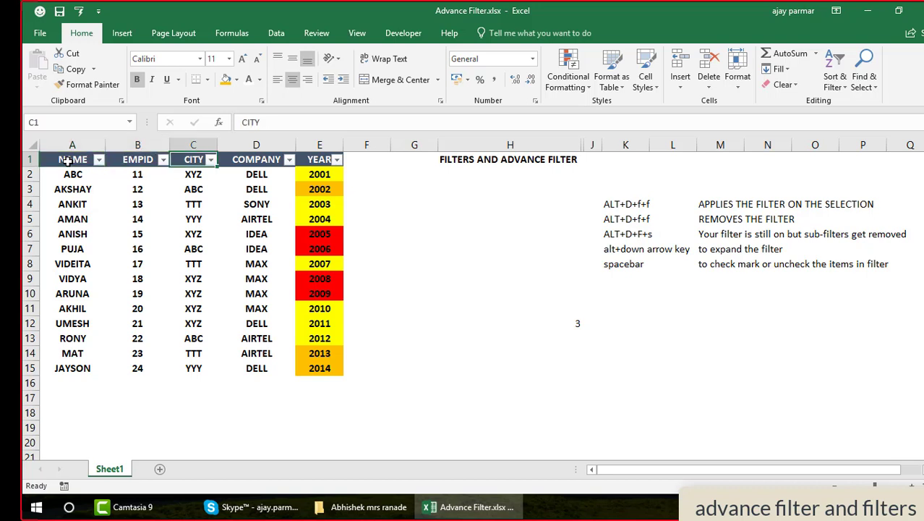
key(Left)
key(Right)
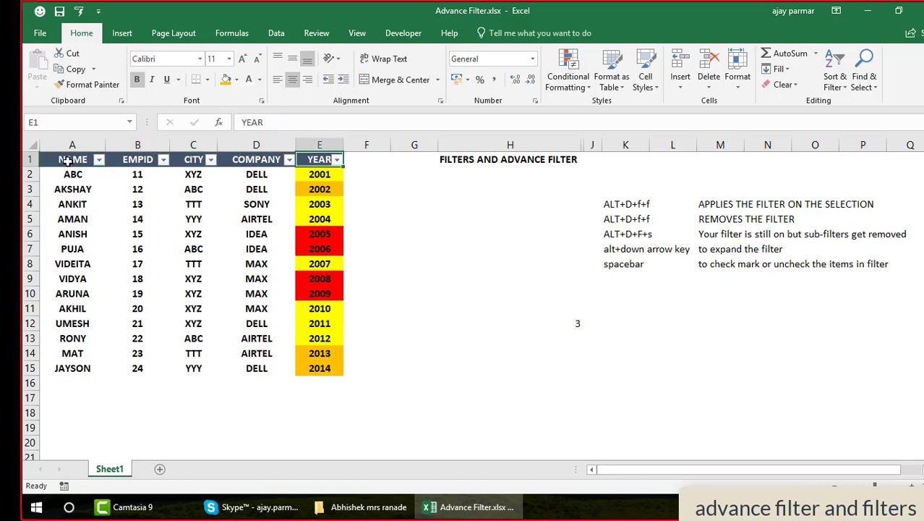
key(alt+Down)
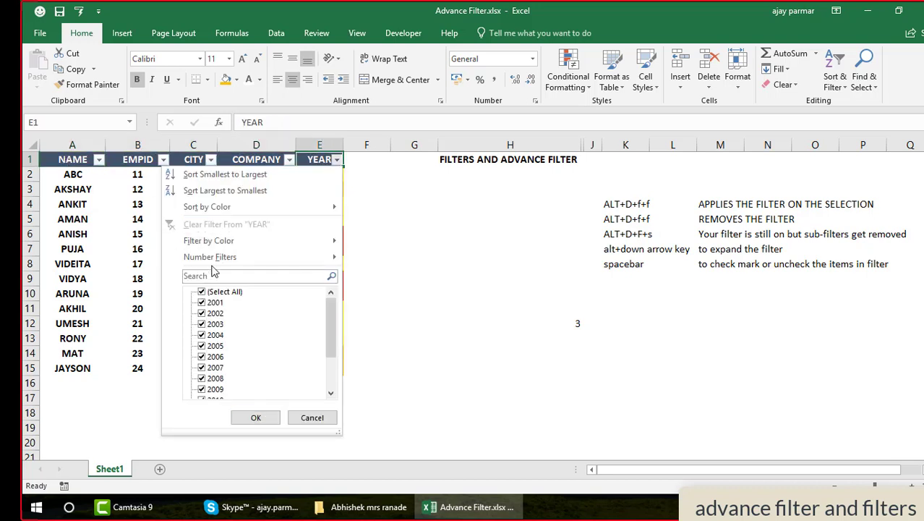
mouse_move(245, 264)
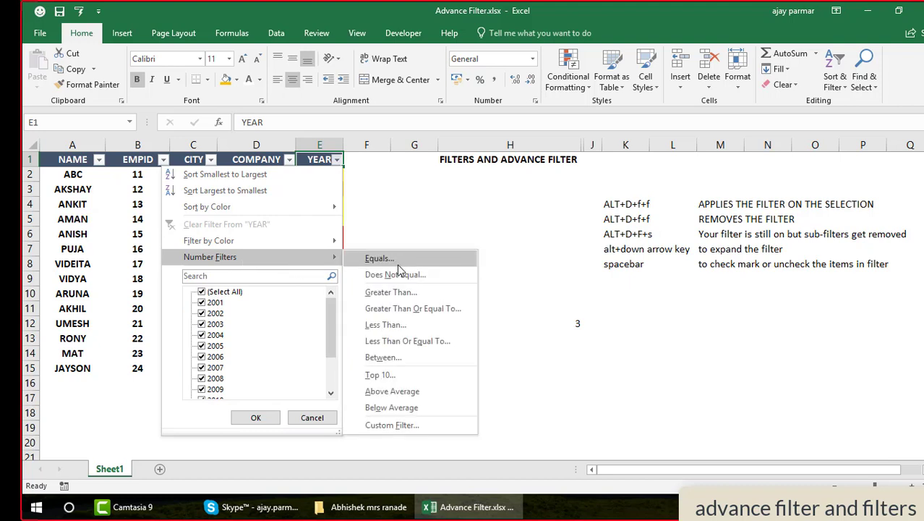
mouse_move(225, 248)
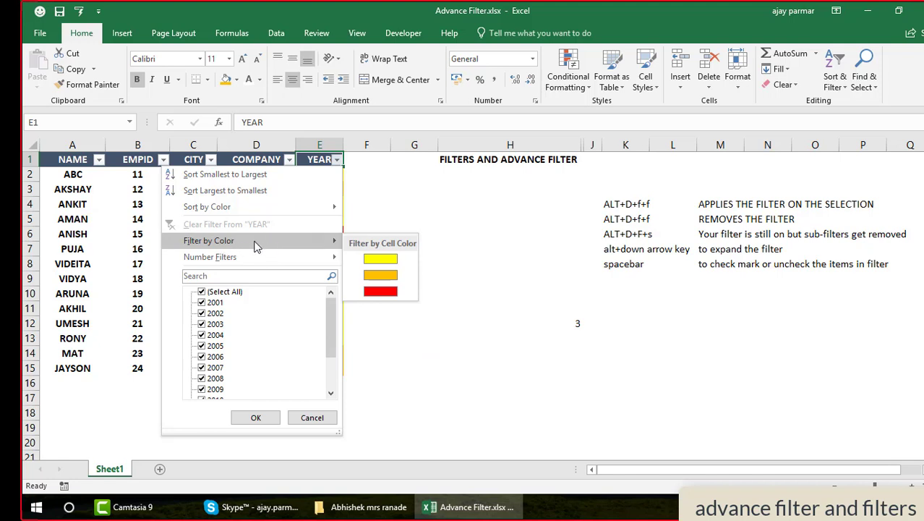
click(384, 297)
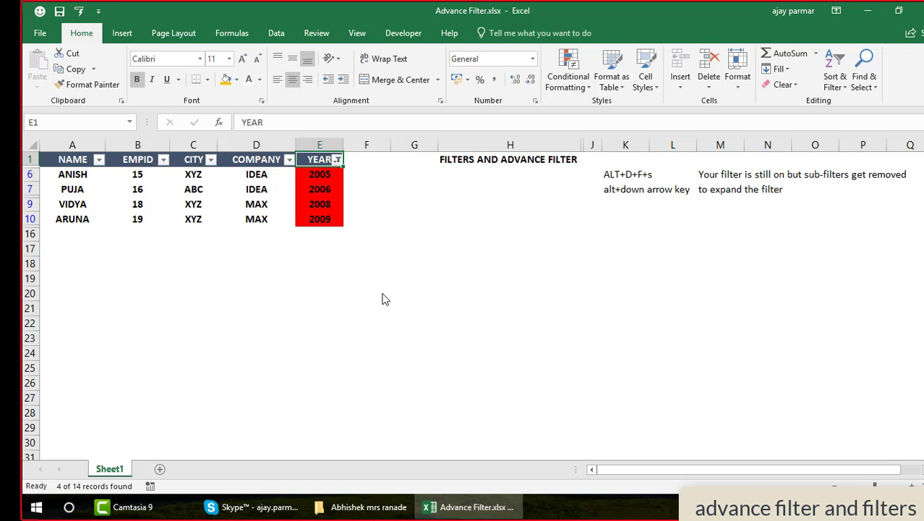
Copy the filtered table with its headers into a new sheet at A1 and autofit the COMPANY column there.
click(69, 164)
shift+click(324, 219)
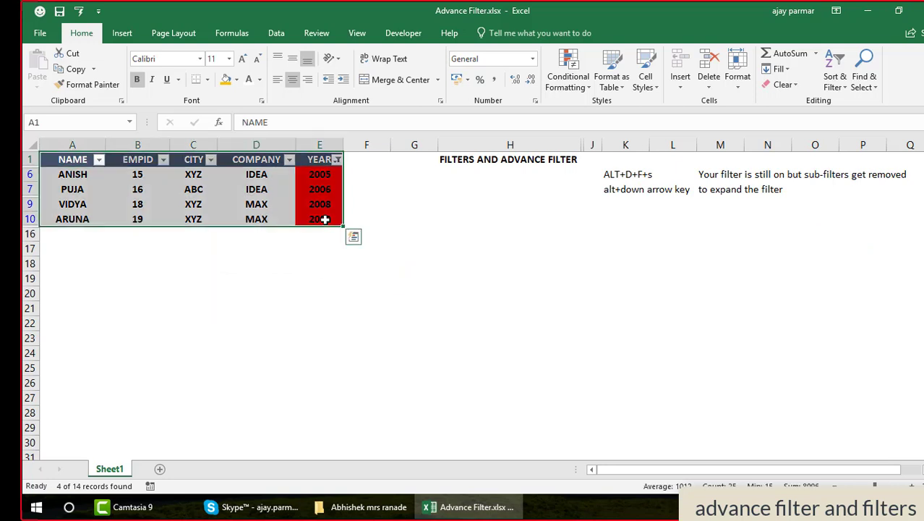
key(ctrl+c)
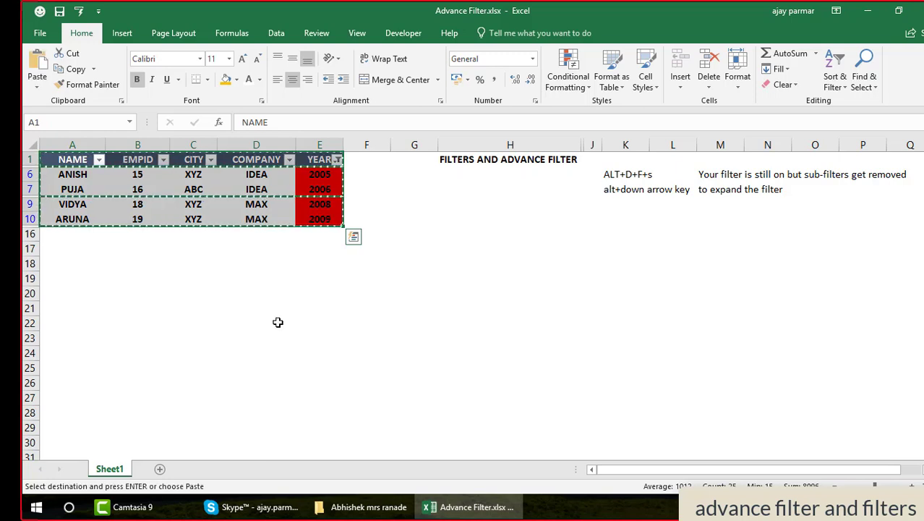
click(160, 469)
key(ctrl+v)
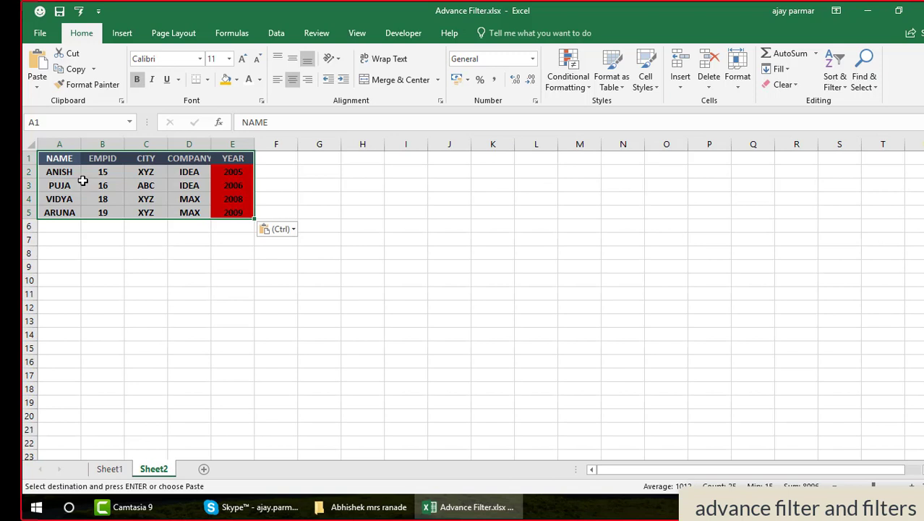
double_click(213, 148)
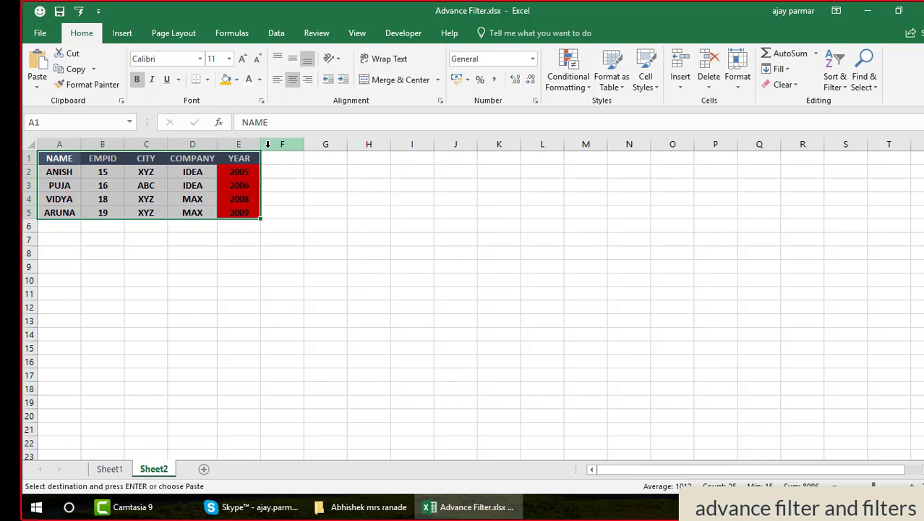
Return to Sheet1, cancel the copy mode and select the filtered table from A1, extending across the headers and then down.
click(123, 472)
key(Escape)
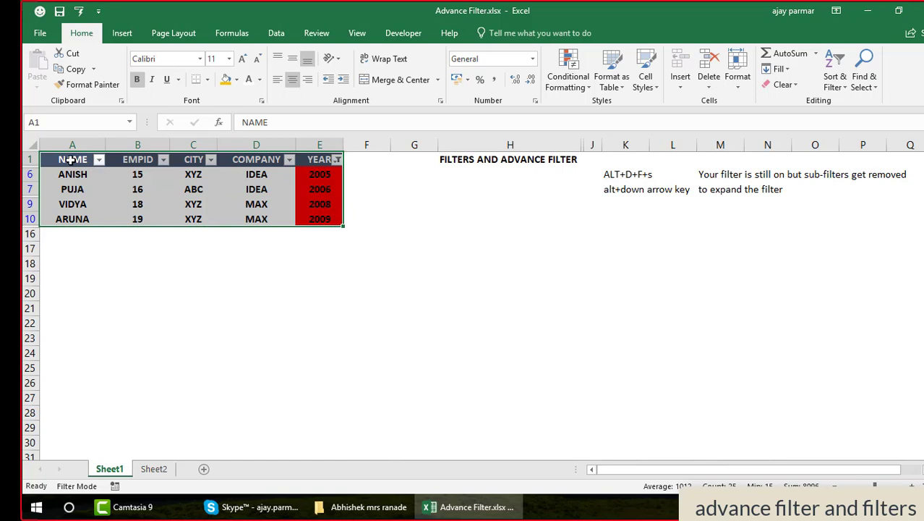
click(72, 159)
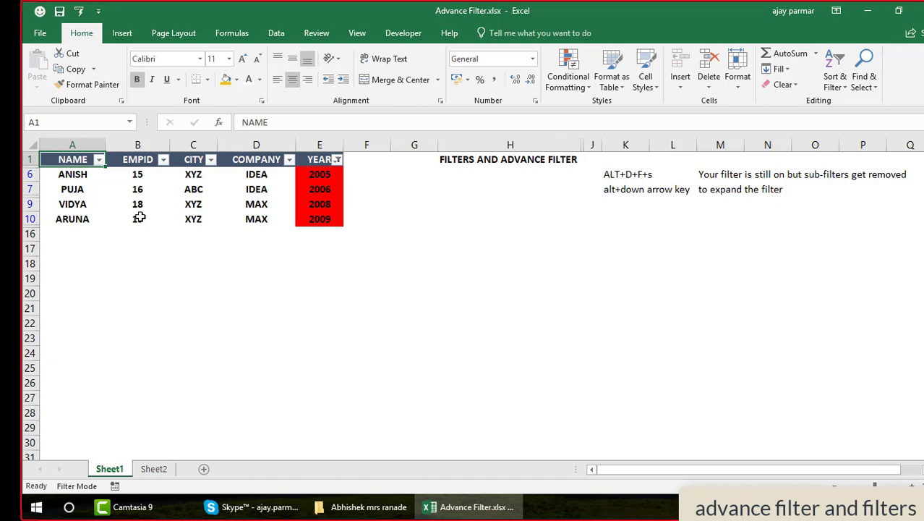
key(ctrl+shift+Right)
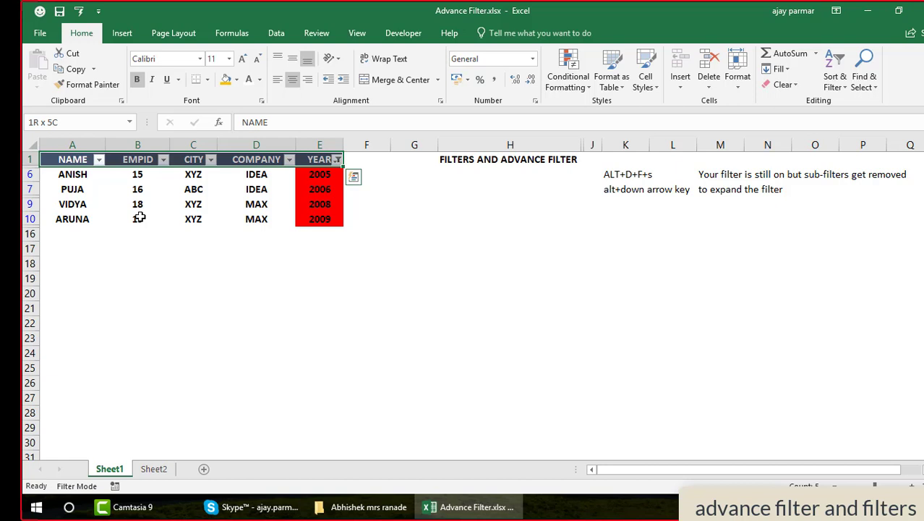
key(ctrl+shift+Down)
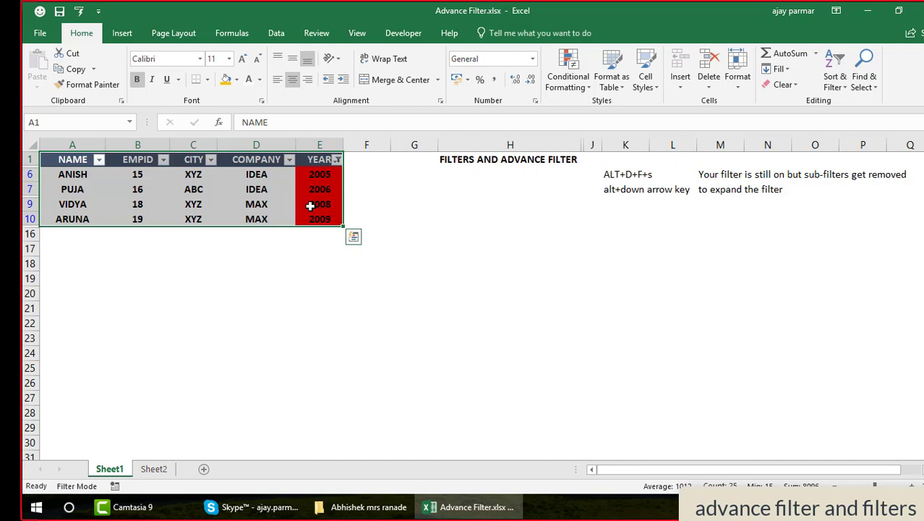
Reselect the filtered table from A1, extending down the NAME column and then across to YEAR, and return to A1 alone.
click(75, 158)
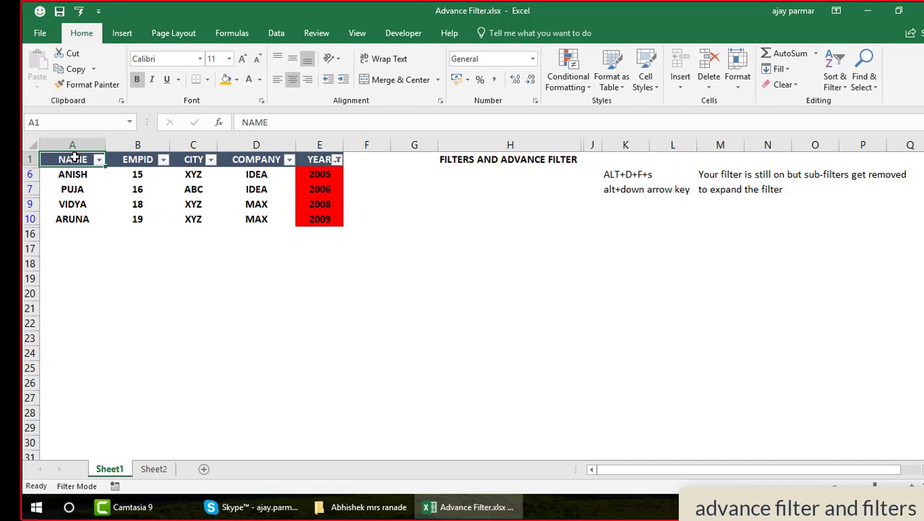
key(ctrl+shift+Down)
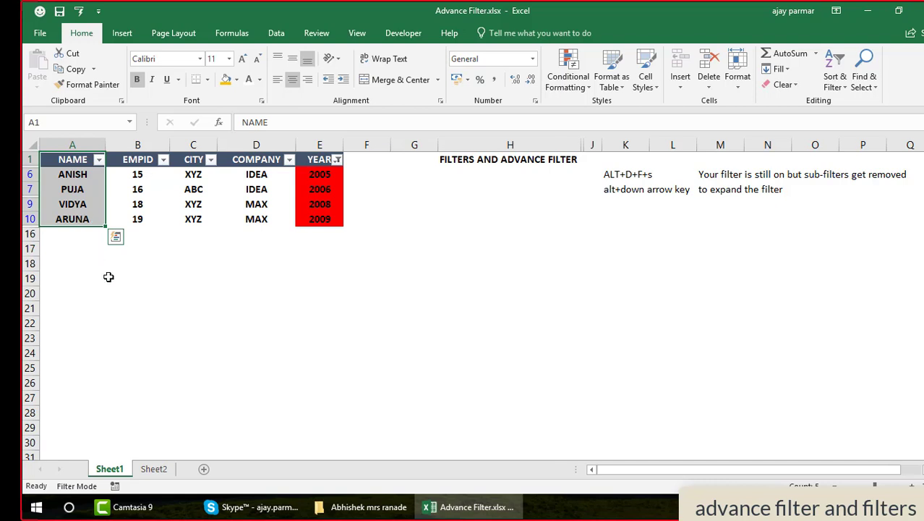
key(ctrl+shift+Right)
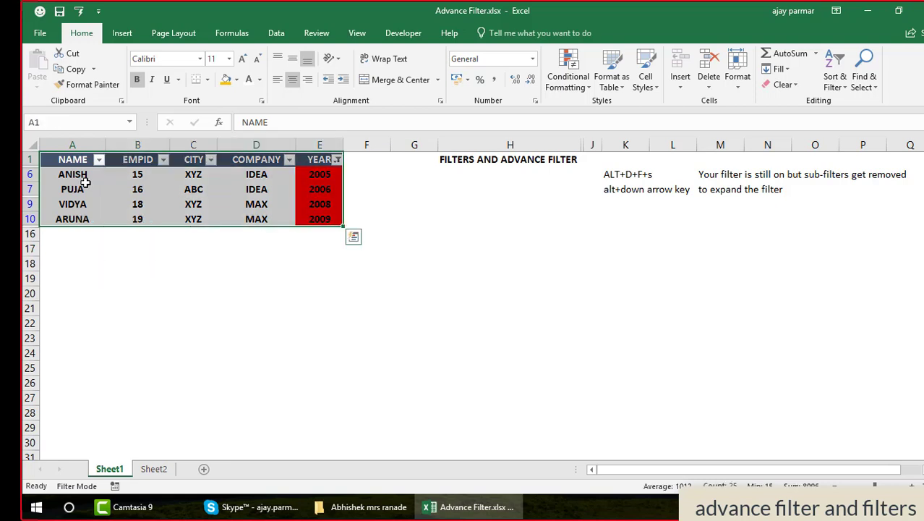
click(74, 161)
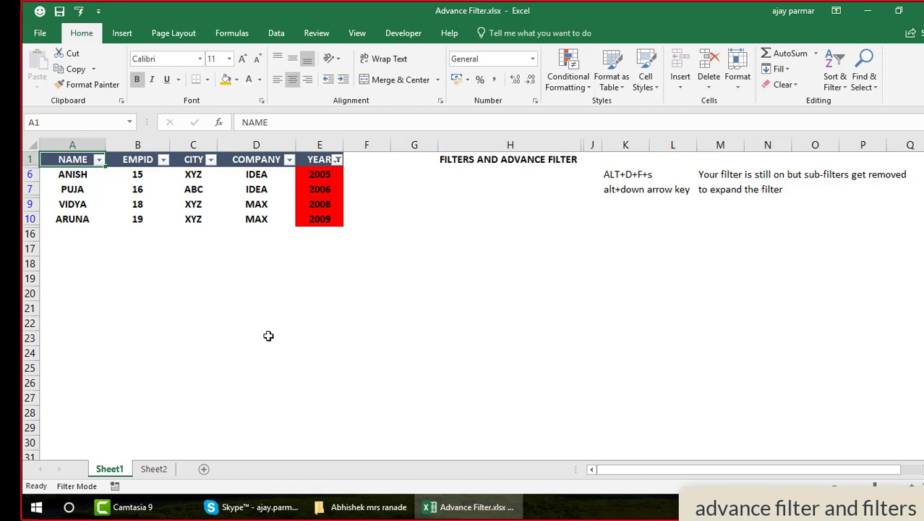
Examine the filtered employee table and the shortcut notes beside it.
key(ctrl+a)
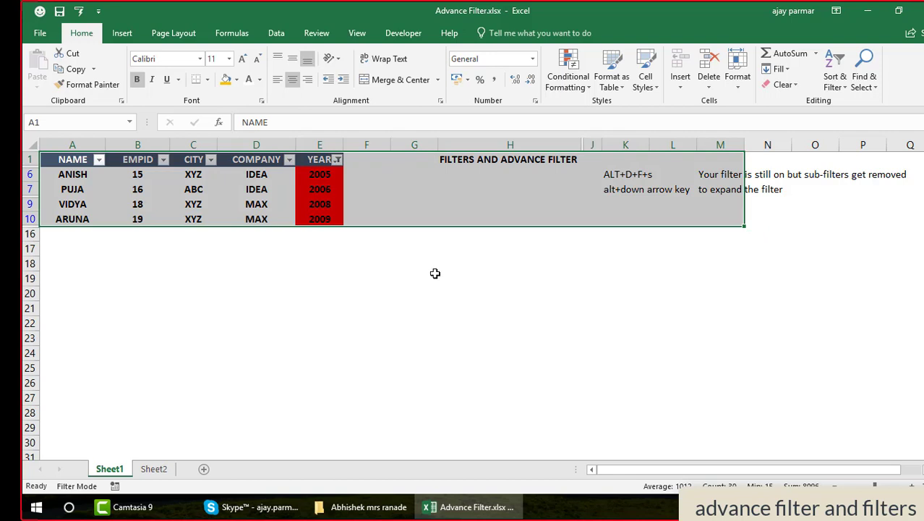
click(509, 159)
shift+click(676, 206)
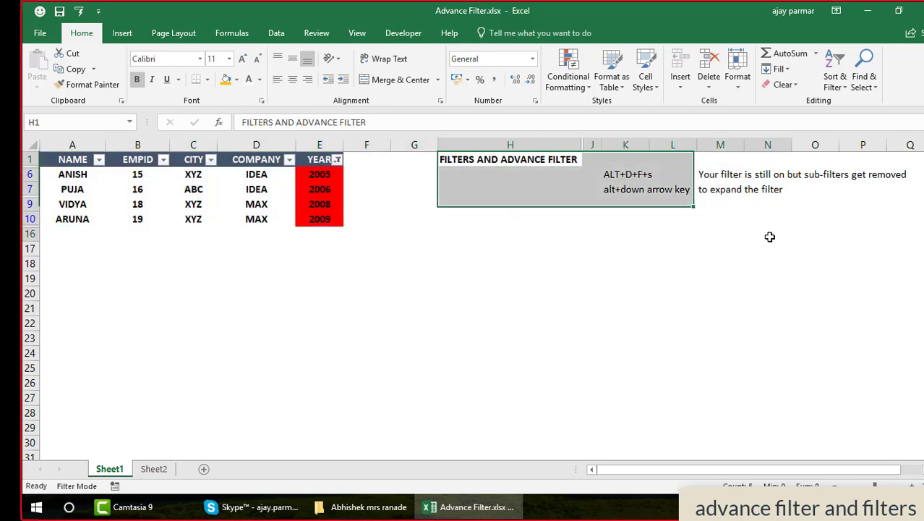
shift+click(770, 236)
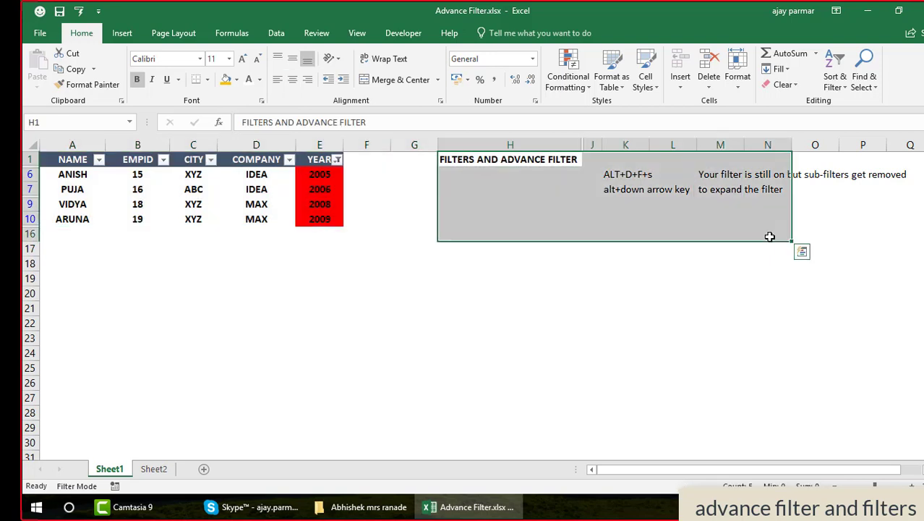
click(62, 161)
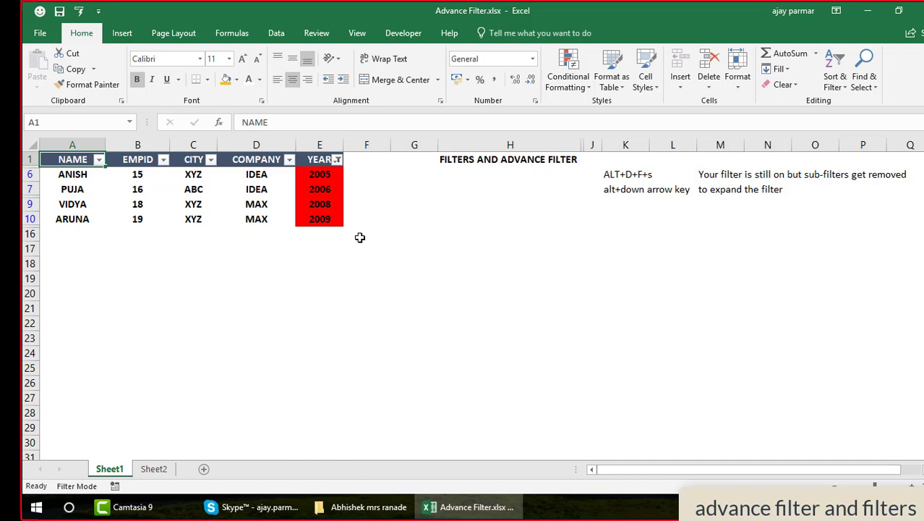
click(724, 176)
key(Down)
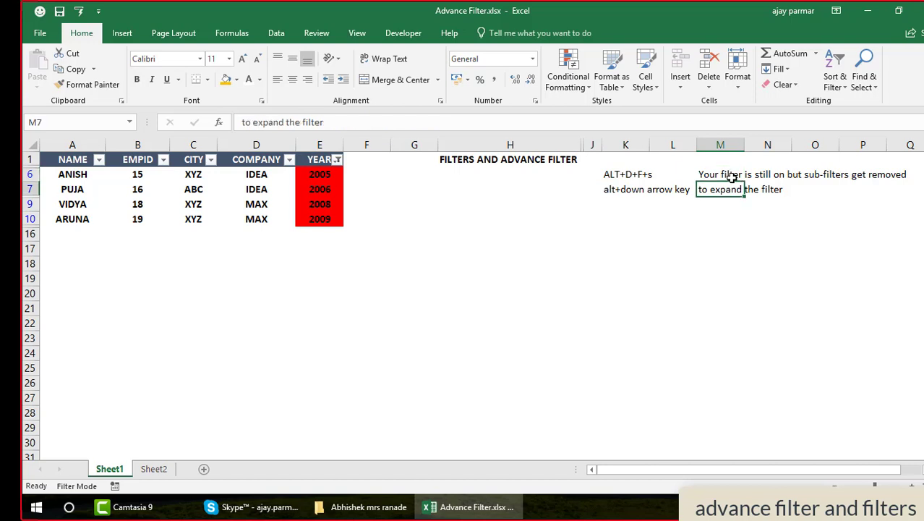
key(Up)
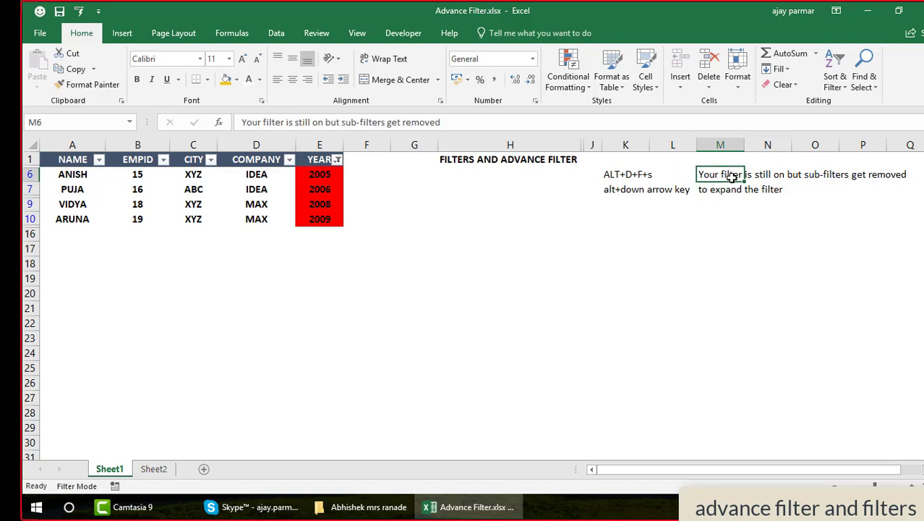
click(65, 155)
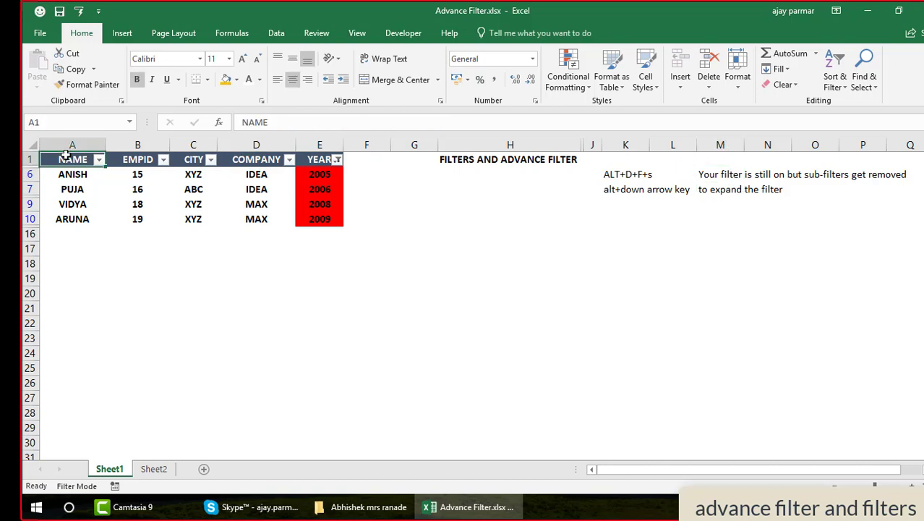
key(ctrl+a)
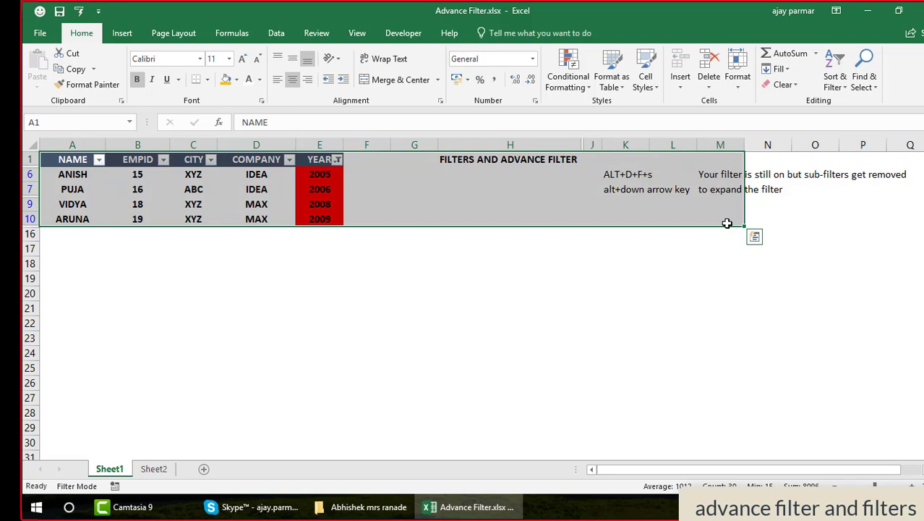
click(523, 162)
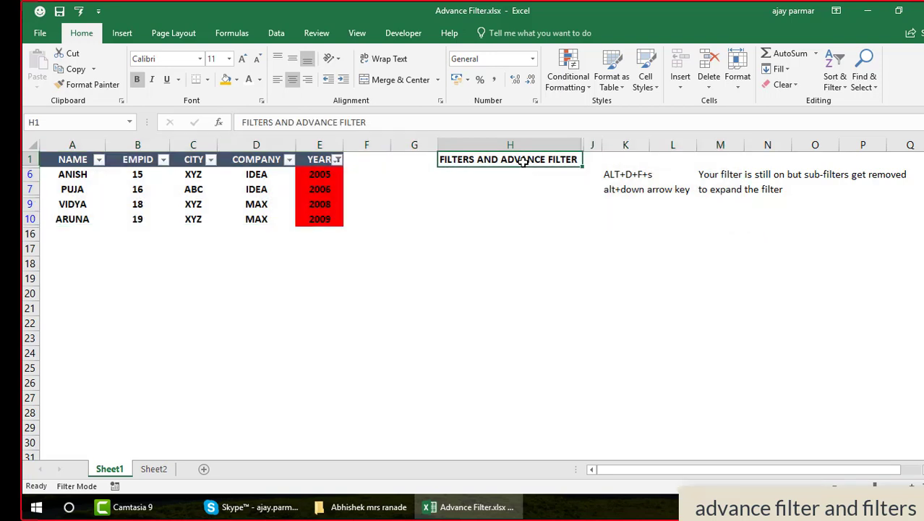
shift+click(788, 228)
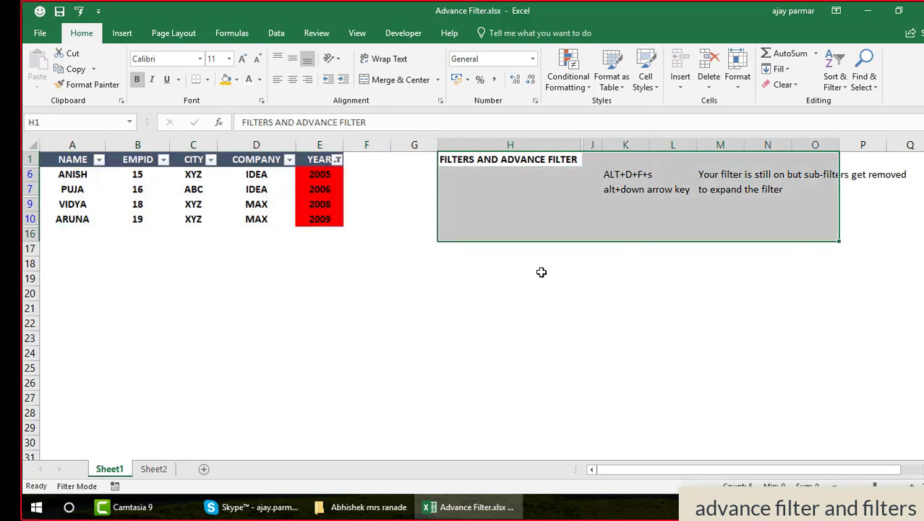
click(541, 271)
Clear the YEAR filter criteria to show all rows and remove the filter from the table.
click(64, 161)
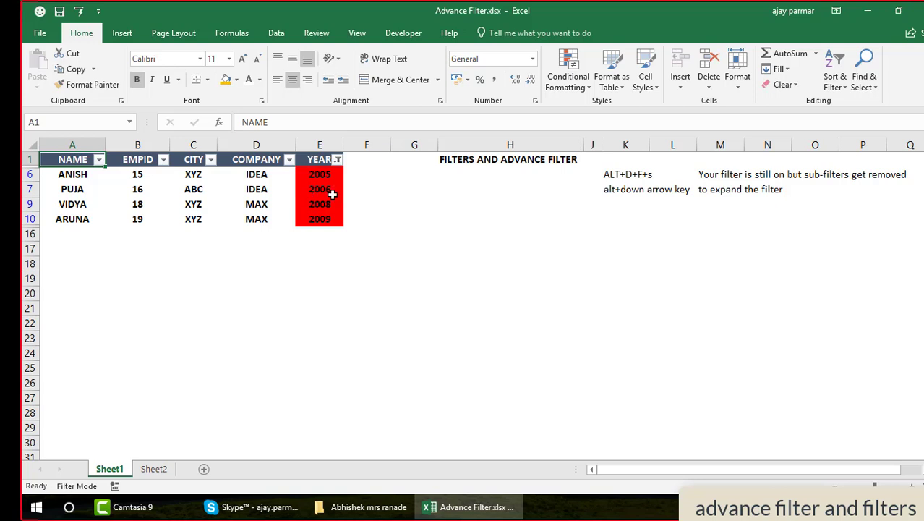
key(alt+d)
key(f)
key(s)
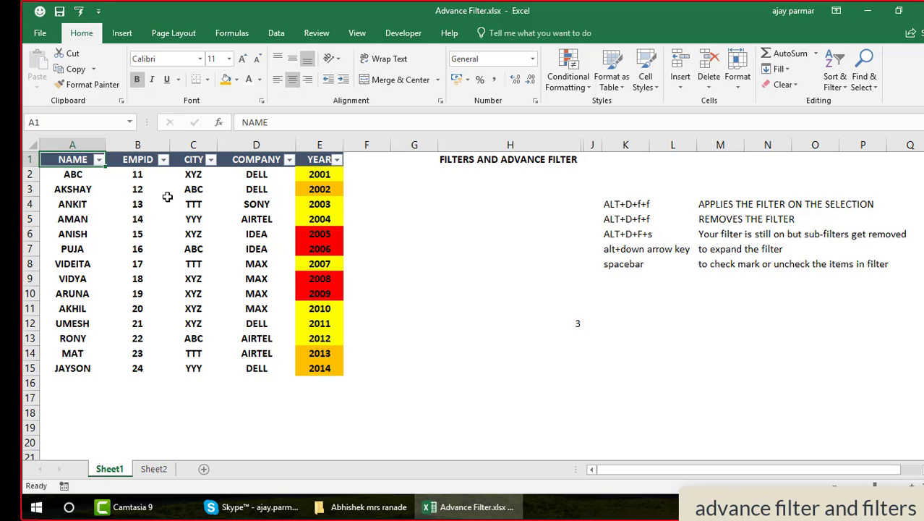
click(278, 34)
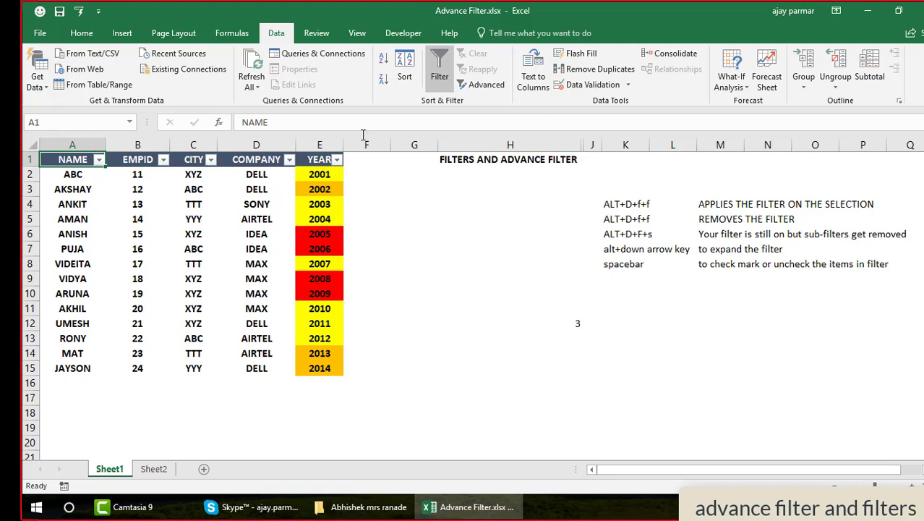
click(442, 75)
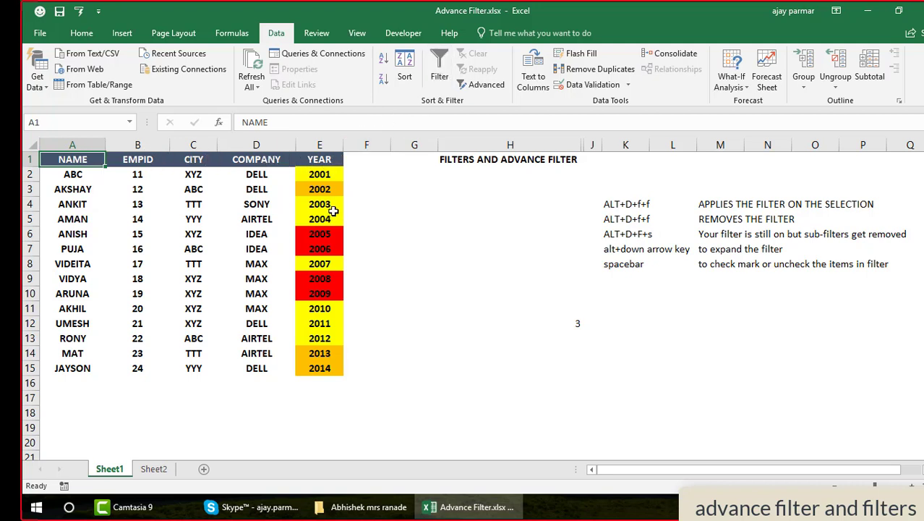
Set up a sort of the table by NAME on Cell Values in A to Z order.
click(405, 72)
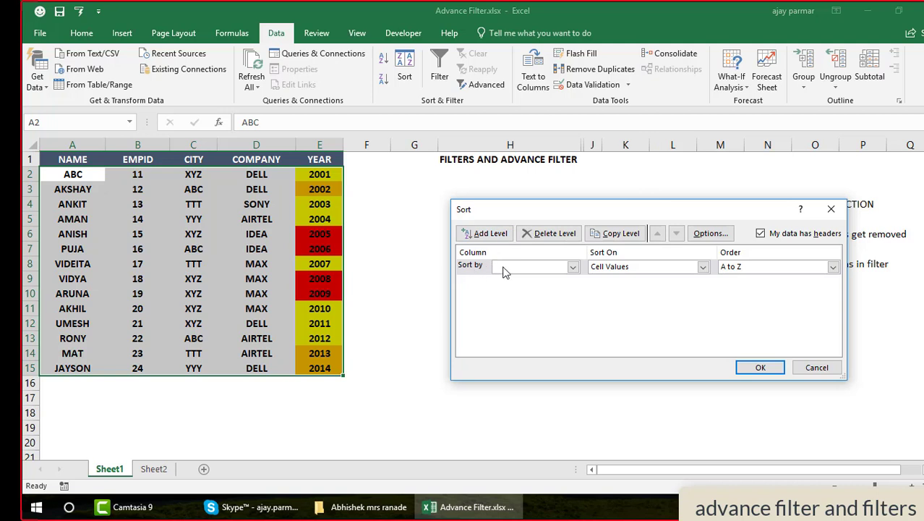
click(573, 268)
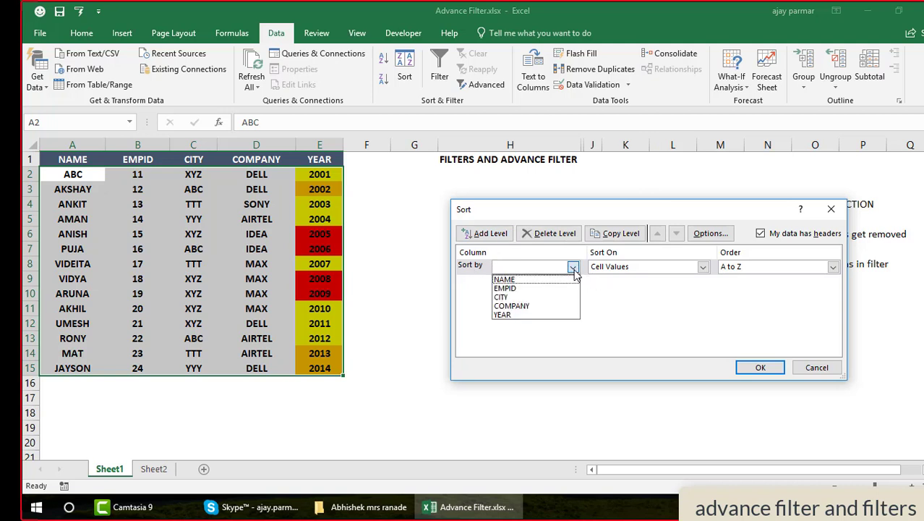
click(529, 283)
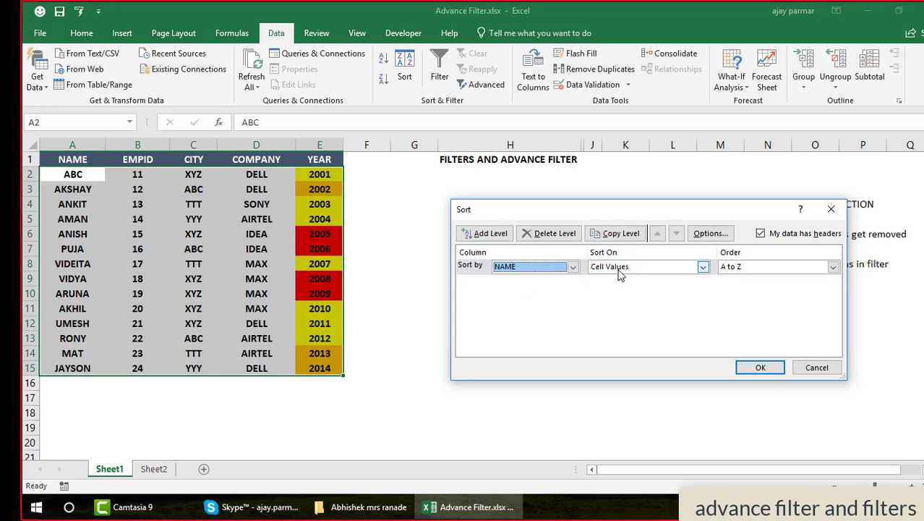
click(702, 268)
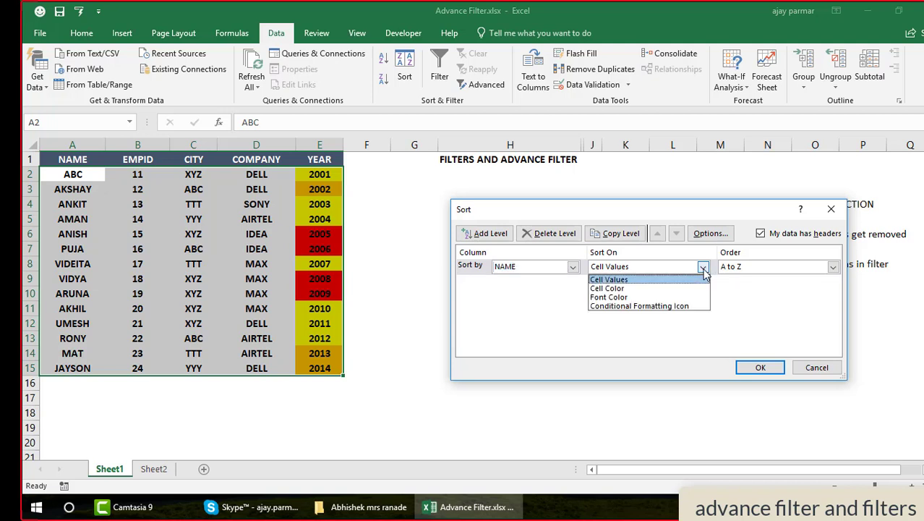
click(613, 281)
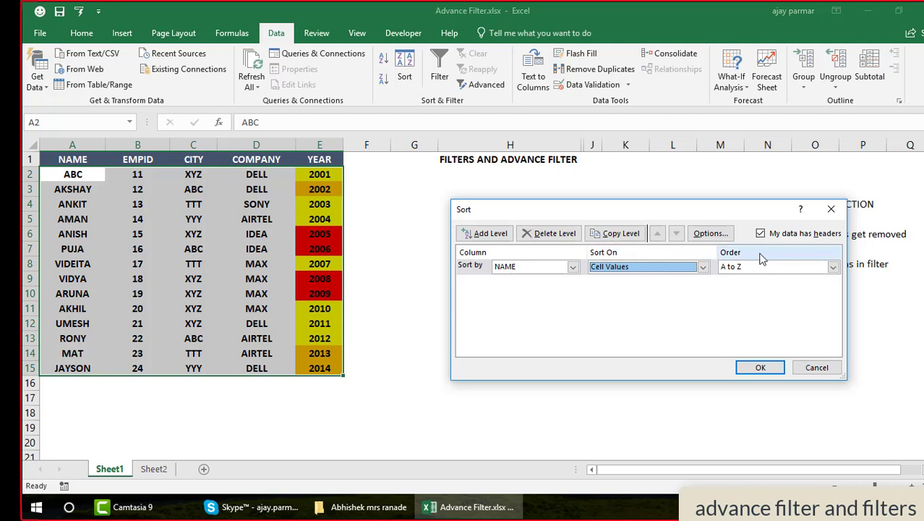
click(833, 267)
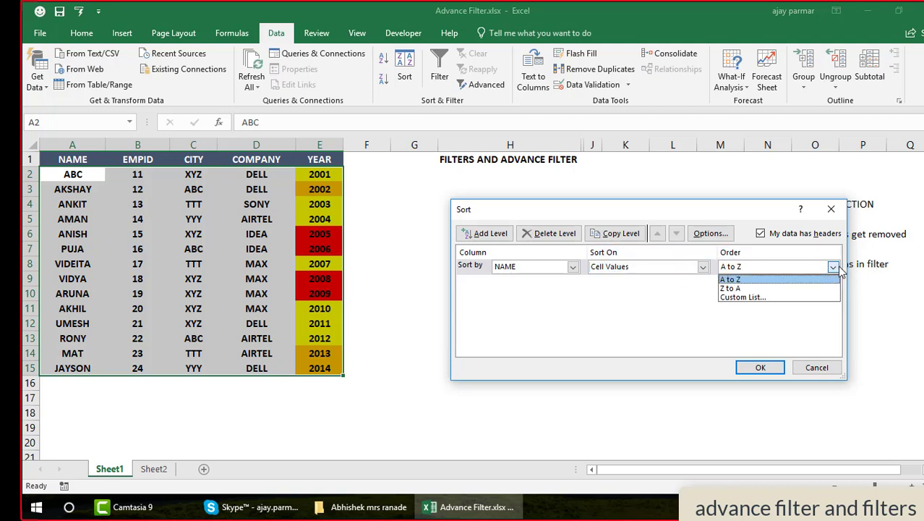
click(741, 281)
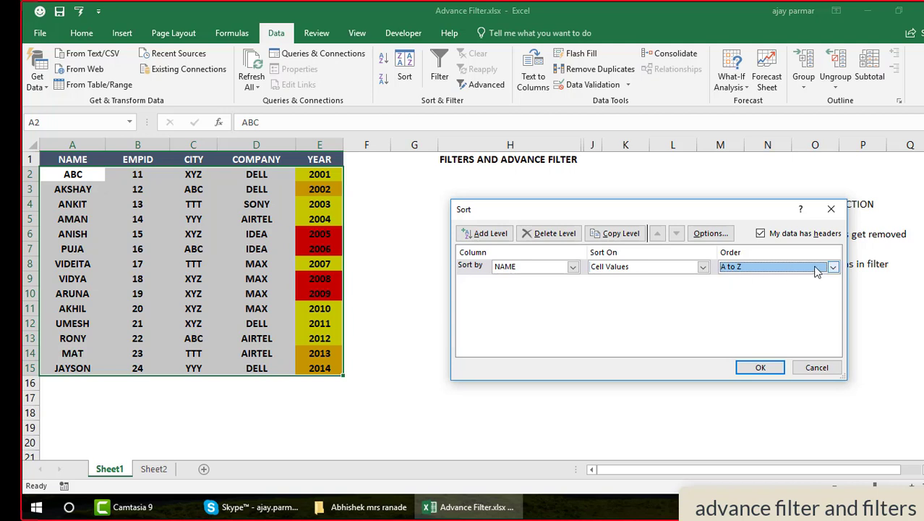
Try sorting column A from Z to A with the data-has-headers option turned off, and undo the sort.
click(833, 267)
click(736, 289)
click(762, 234)
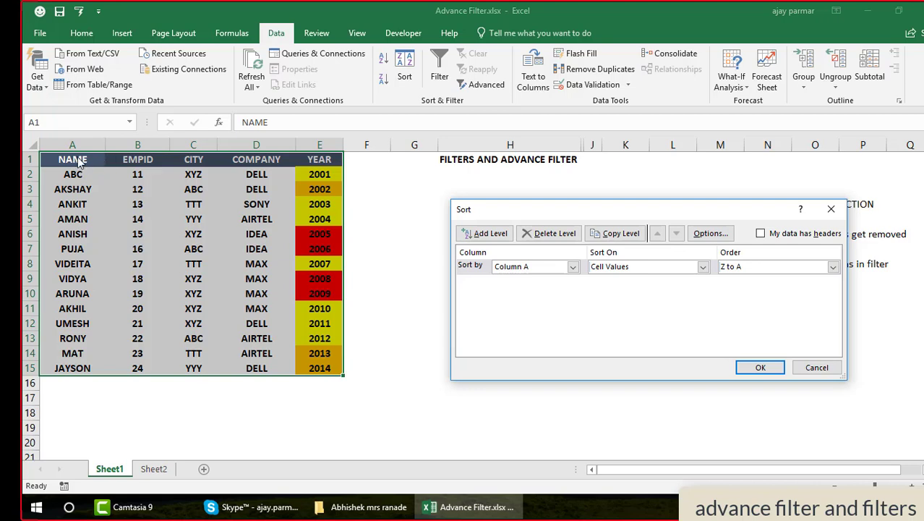
click(761, 367)
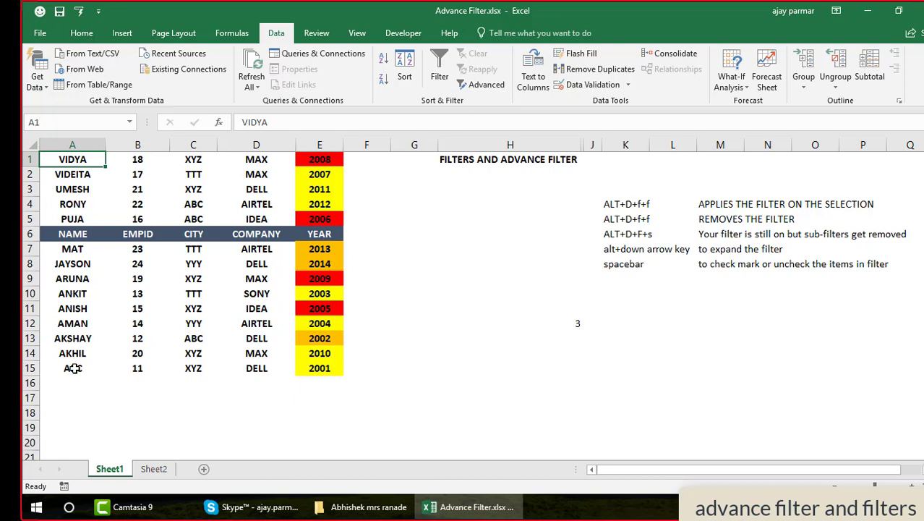
key(ctrl+z)
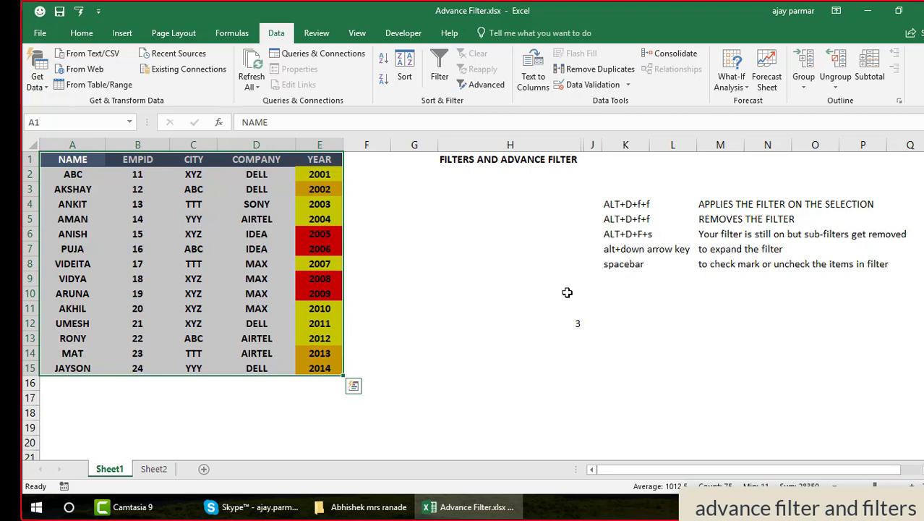
Sort the table by NAME from A to Z on Cell Values, treating the first row as headers.
key(alt+d)
key(s)
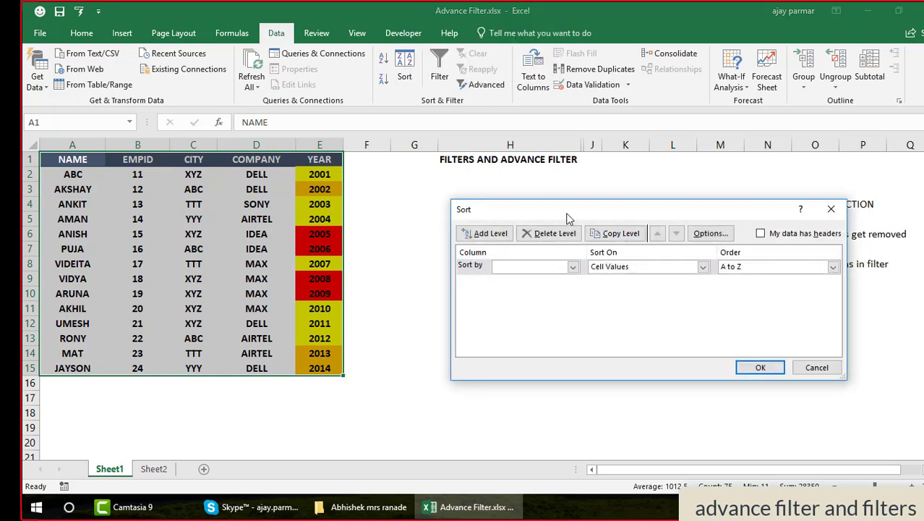
click(761, 236)
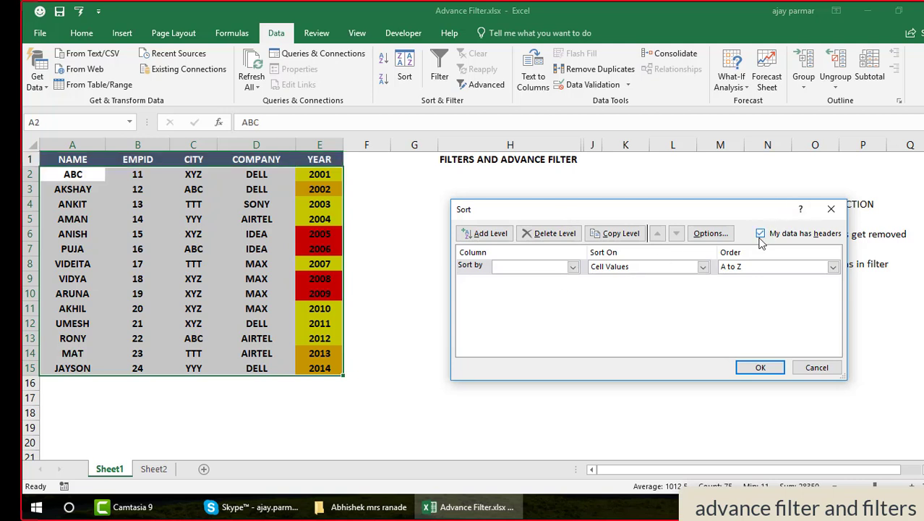
click(572, 267)
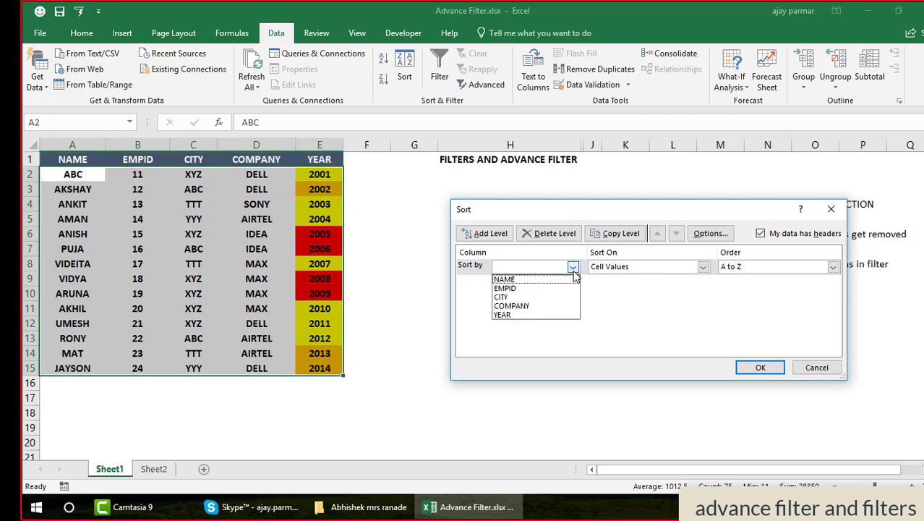
click(530, 281)
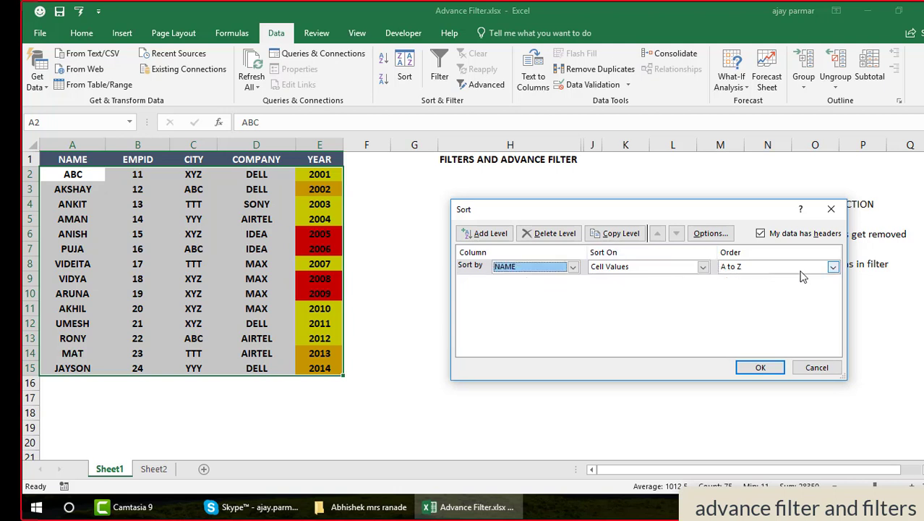
click(769, 371)
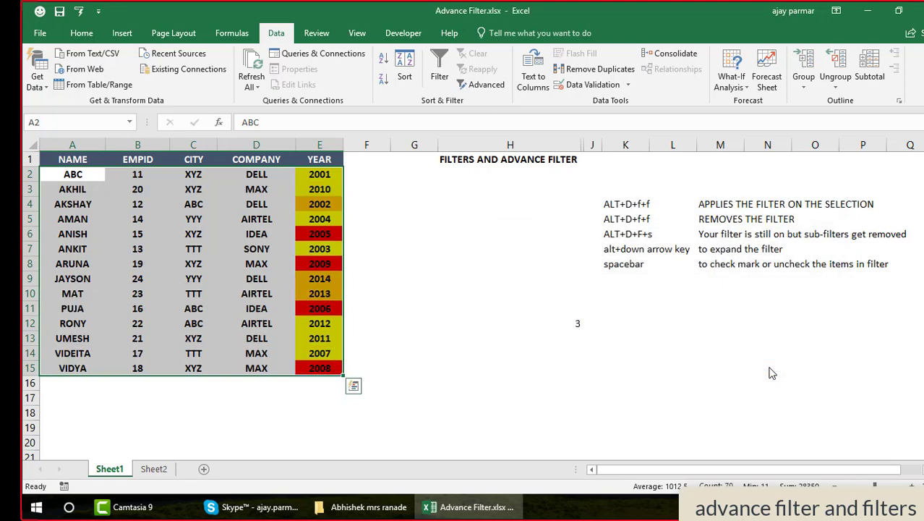
Add a shortcut note in row 9 with "alt+D+s" in K9 and "sort data" in M9.
click(627, 280)
text(alt+D+s)
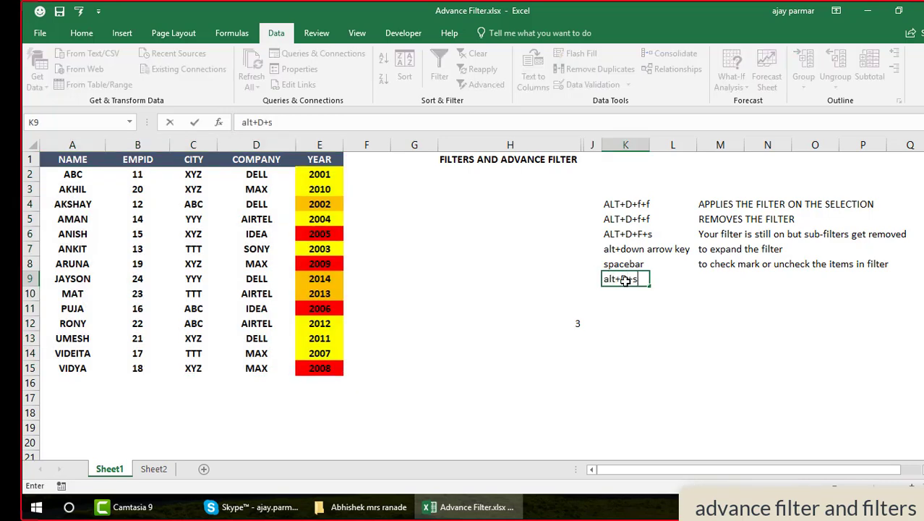
key(Tab)
key(Tab)
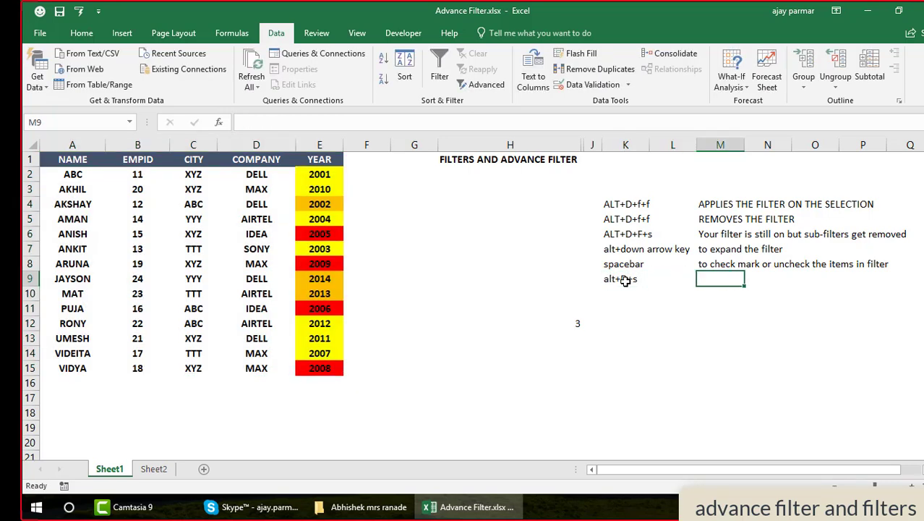
text(sort data)
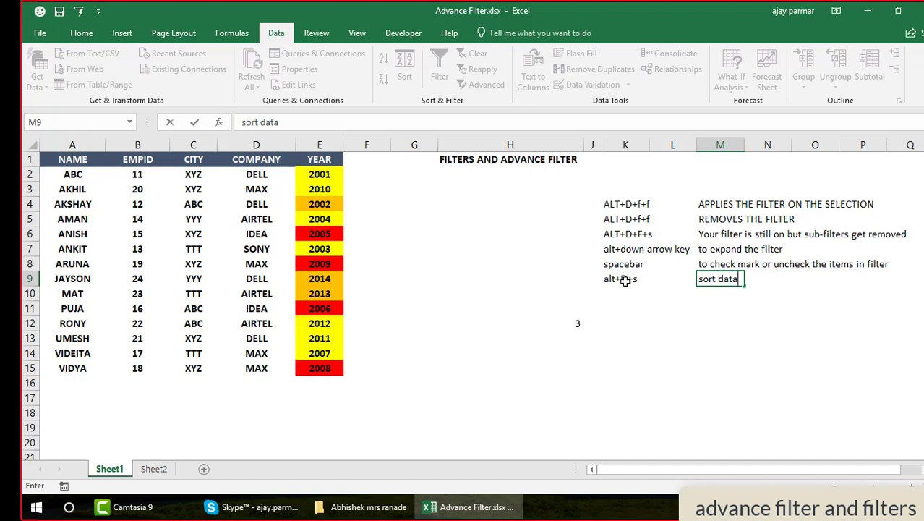
key(Return)
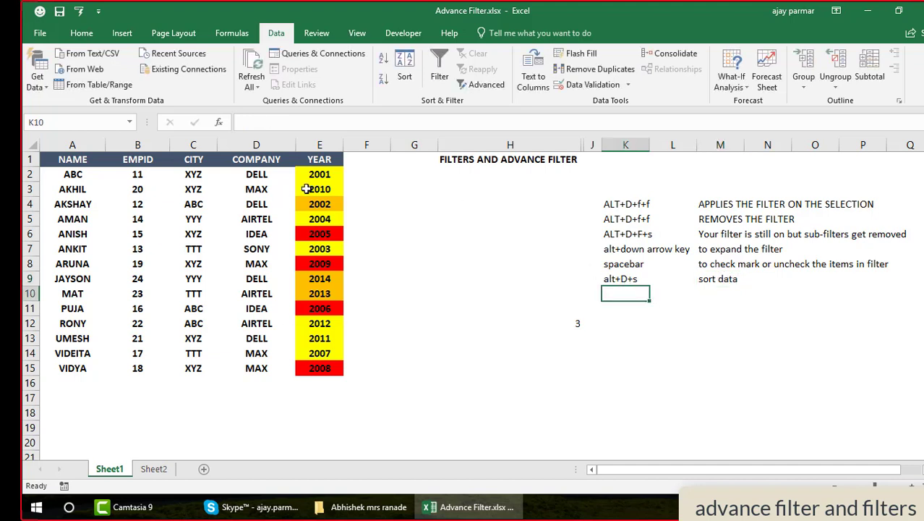
Sort the table with headers by NAME from A to Z, with EMPID from Smallest to Largest as the second level.
click(86, 167)
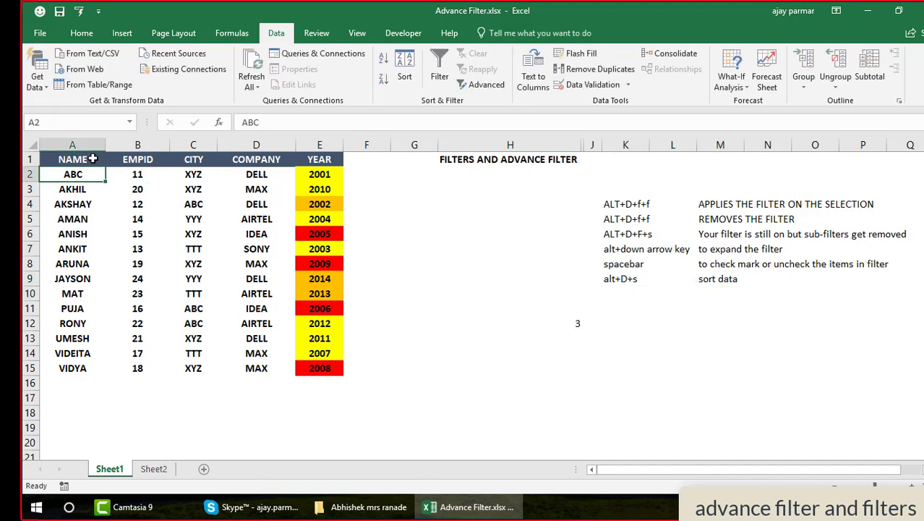
click(93, 158)
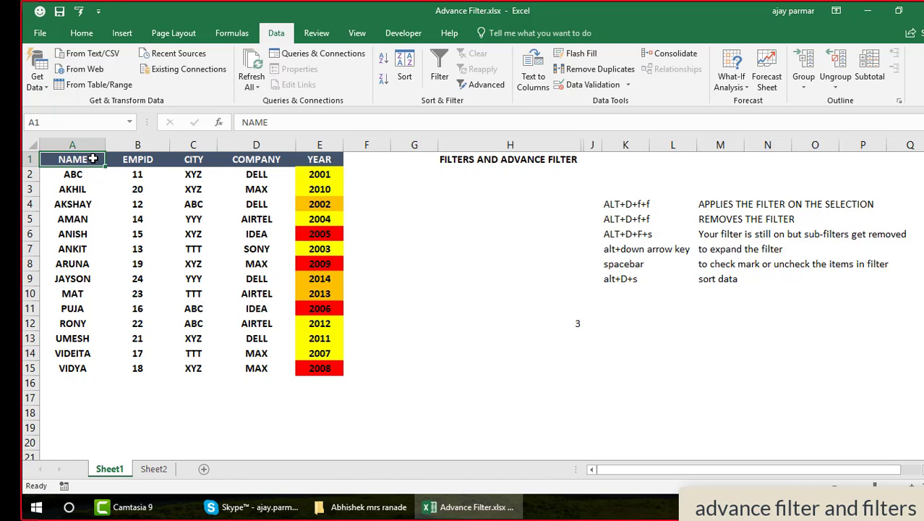
key(alt+d)
key(s)
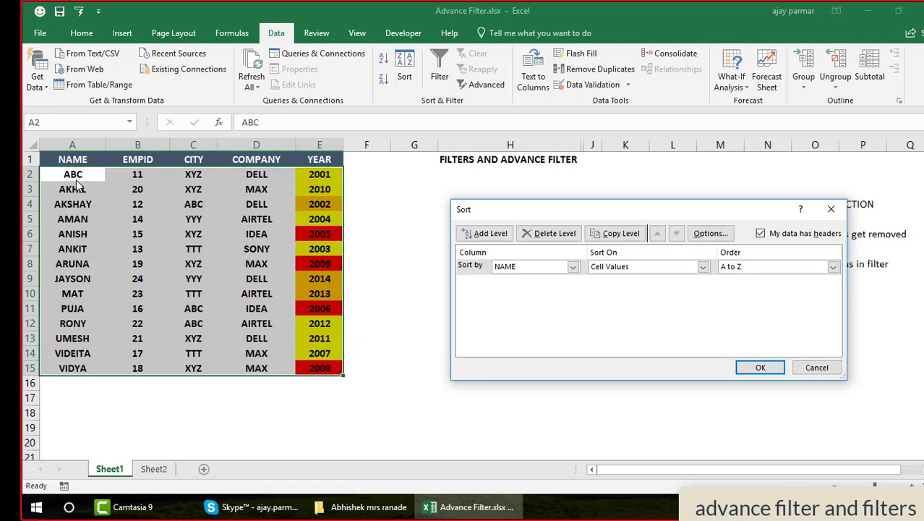
click(487, 239)
click(573, 282)
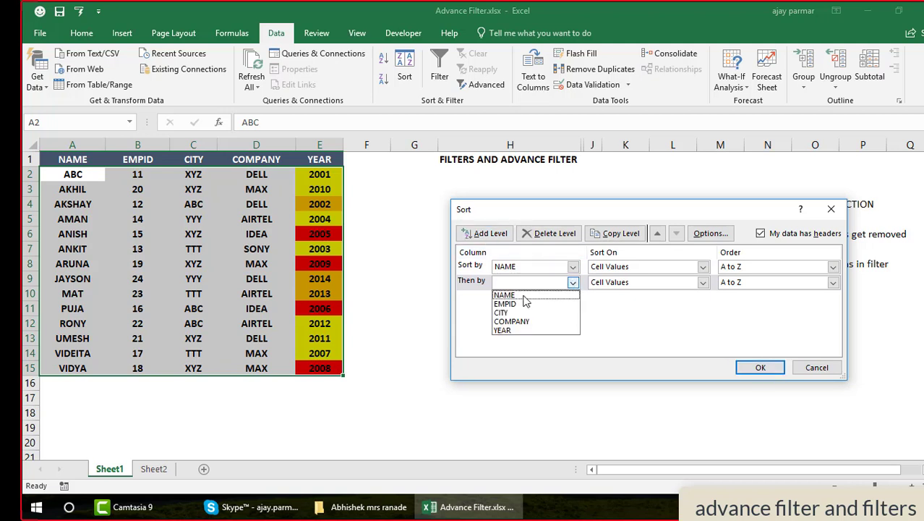
click(512, 304)
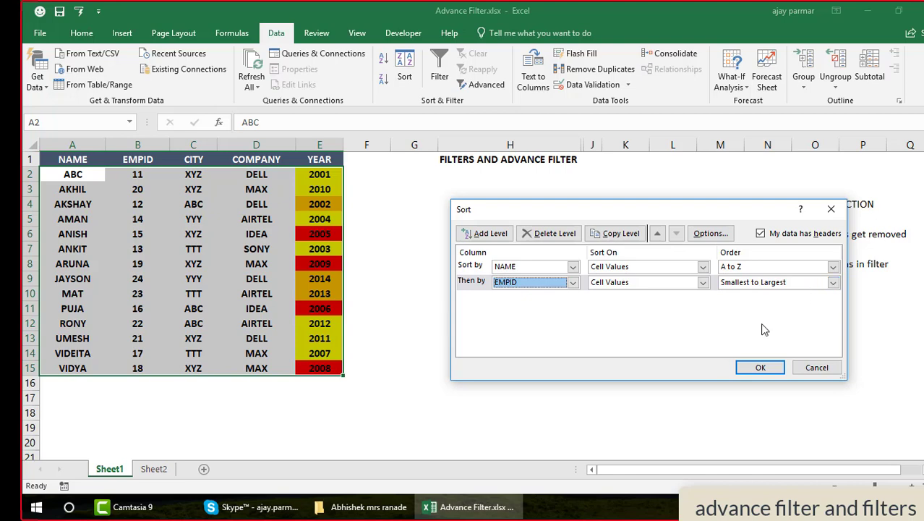
click(766, 367)
key(ctrl+Home)
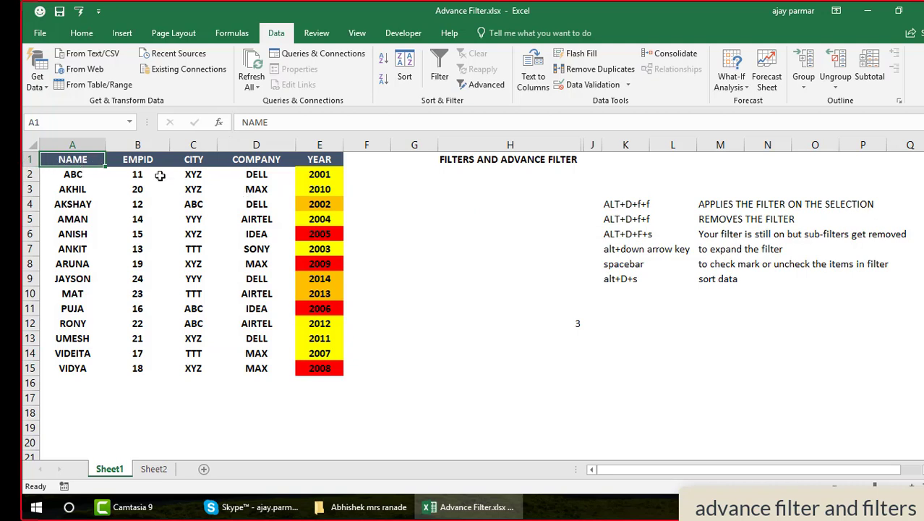
Examine the NAME and EMPID entries in the first few rows to see how the two sort levels order them.
click(89, 173)
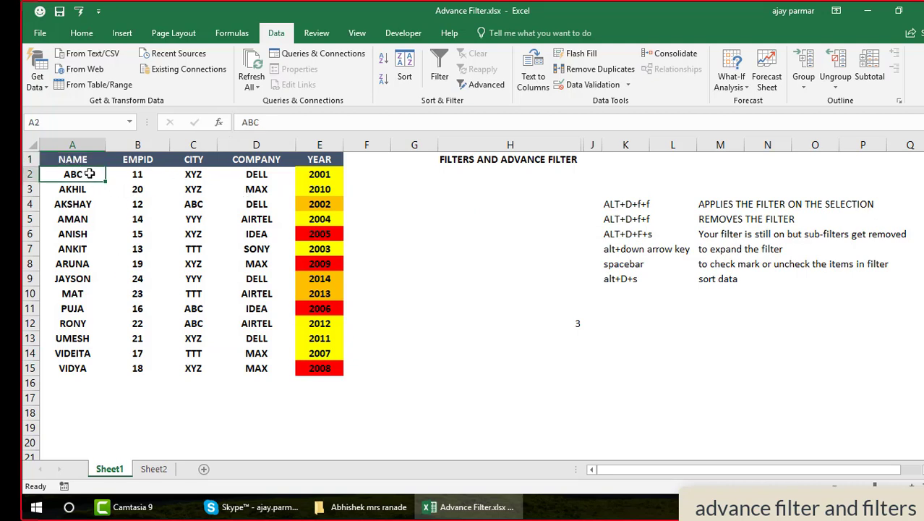
key(Down)
key(Down)
key(Down)
key(Down)
key(Down)
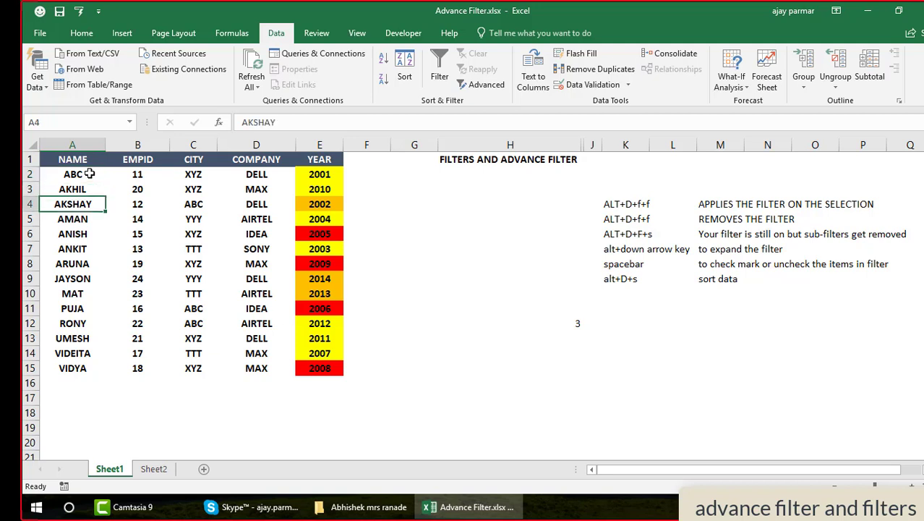
key(Up)
key(Up)
key(Up)
key(Up)
key(Up)
key(Up)
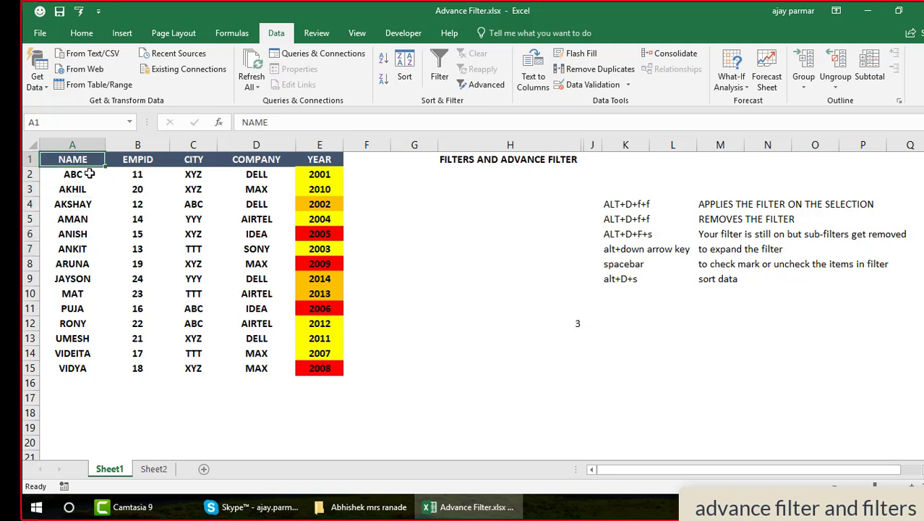
key(Down)
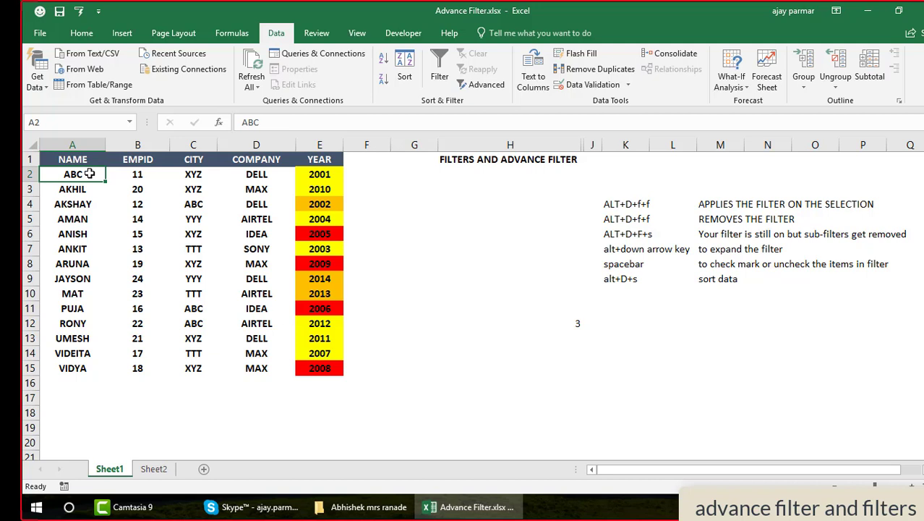
key(Down)
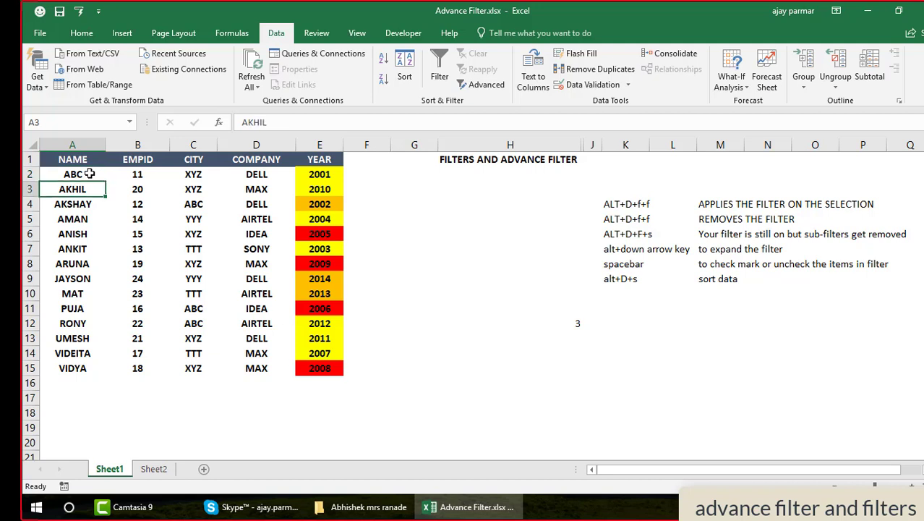
key(Down)
key(Up)
key(Down)
key(Up)
key(Down)
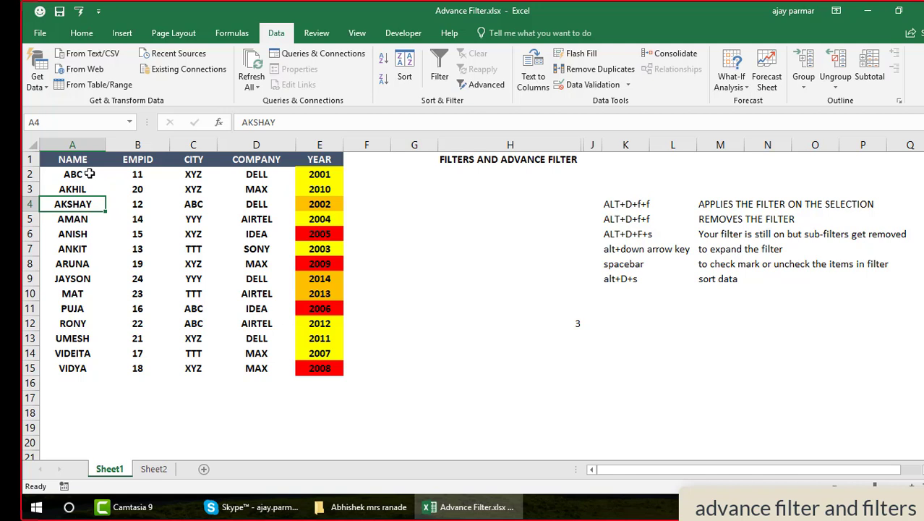
key(Right)
key(Up)
key(Down)
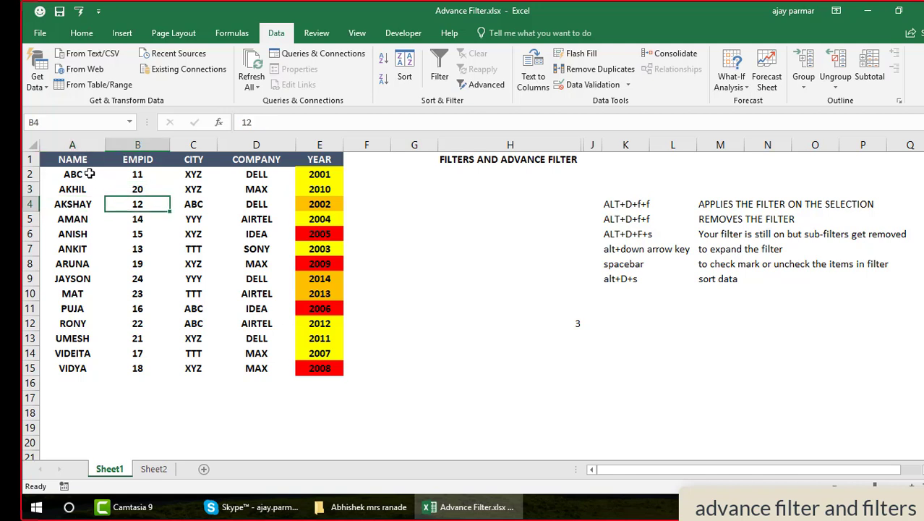
key(Up)
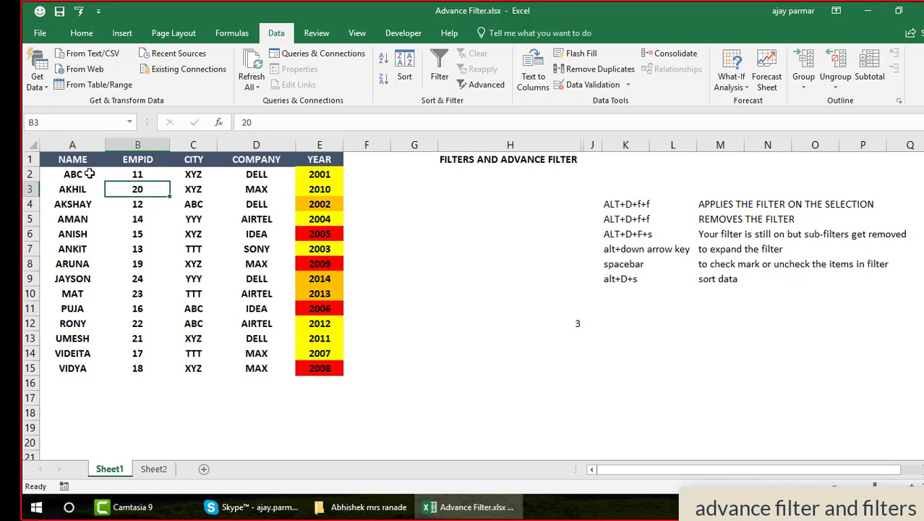
key(Up)
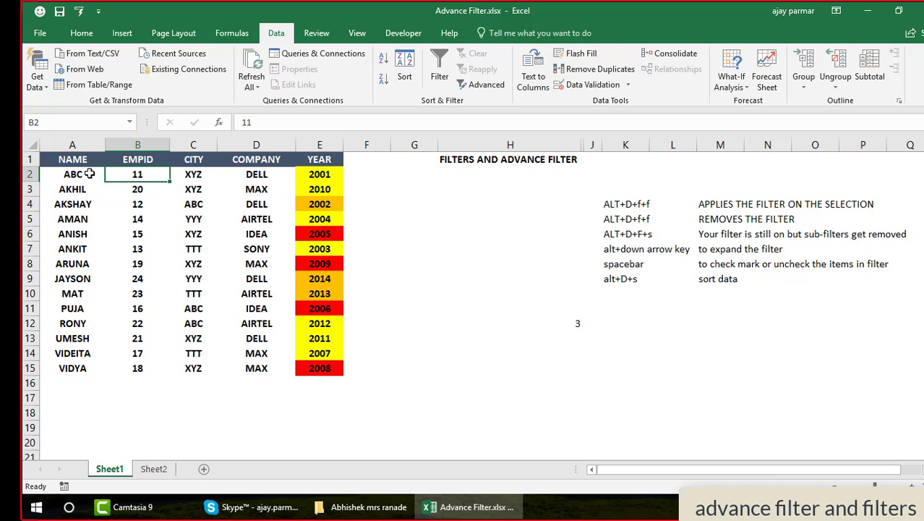
key(Left)
key(Right)
key(Right)
key(Left)
key(Left)
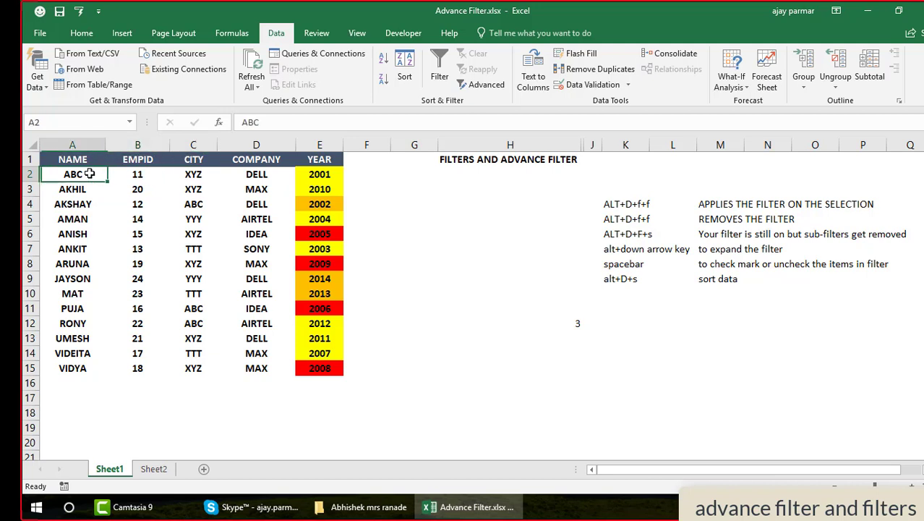
key(Down)
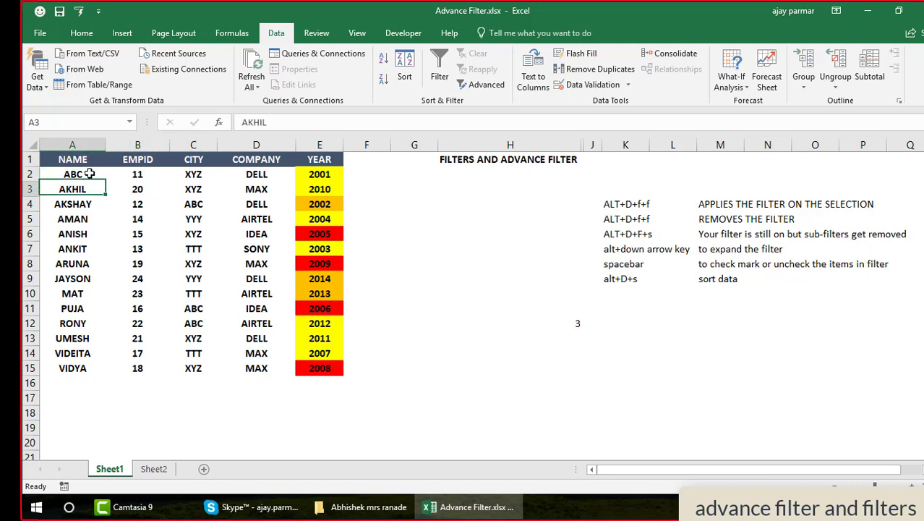
key(Up)
key(Down)
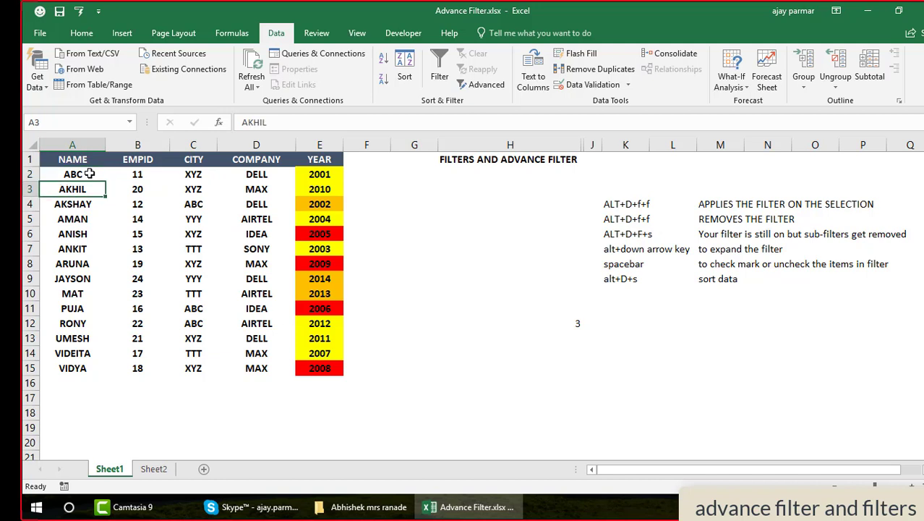
key(Up)
key(Right)
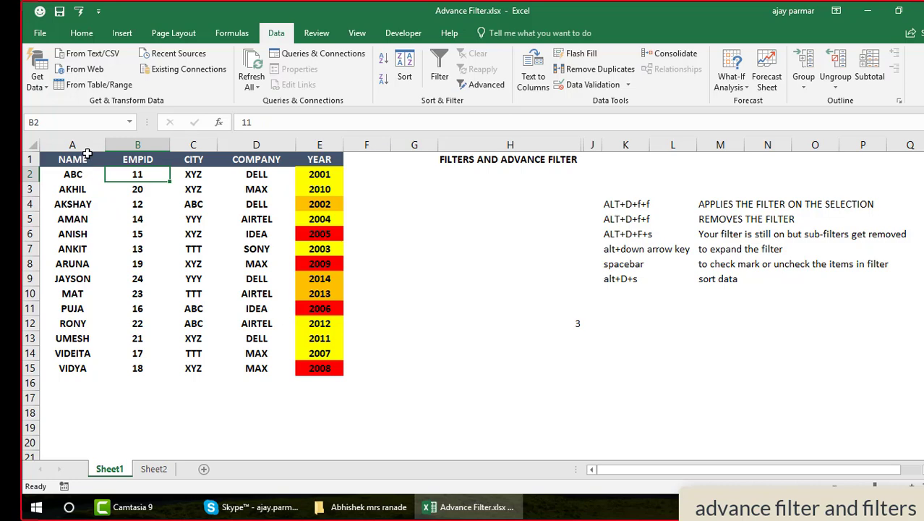
Try sorting from column A with the selection expanded to the adjacent data, and cancel the sort.
click(87, 145)
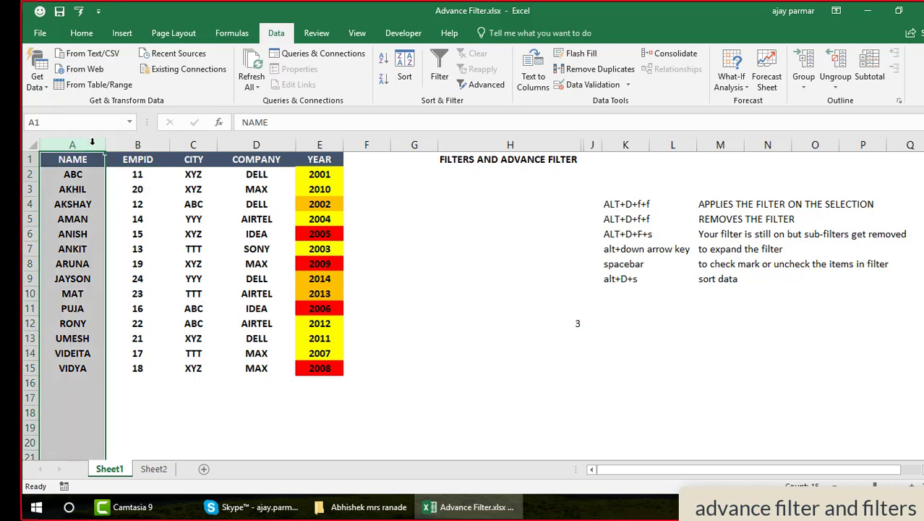
click(405, 65)
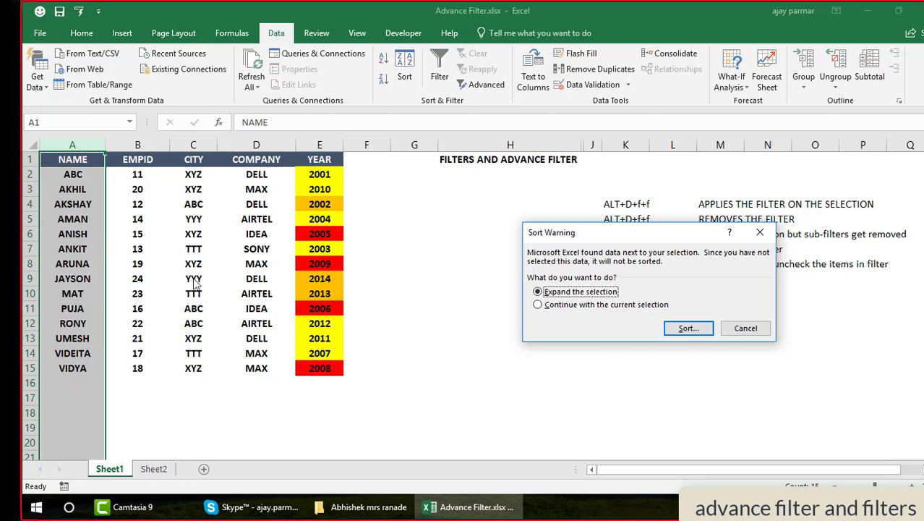
drag(625, 233, 508, 103)
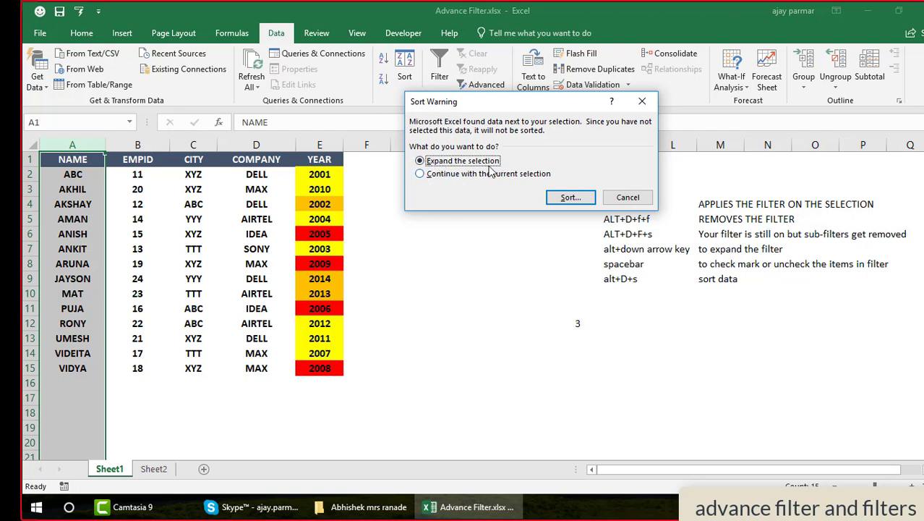
click(569, 198)
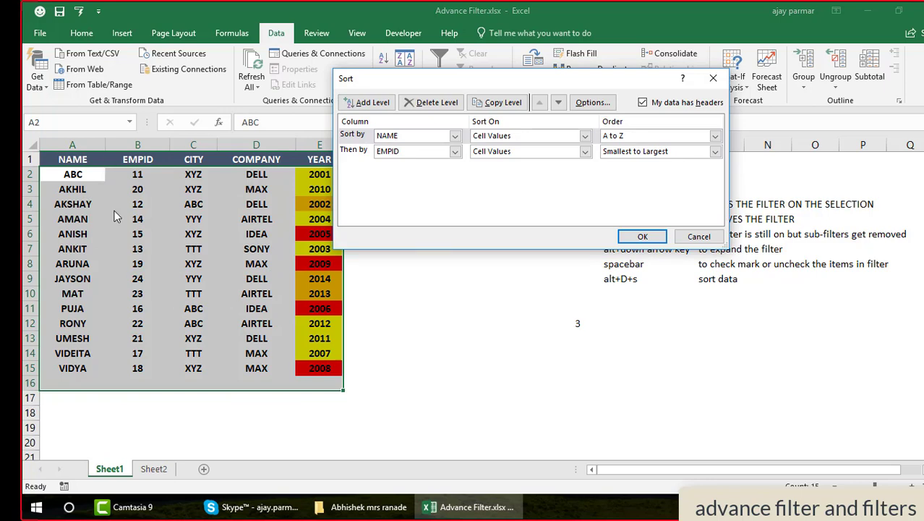
click(700, 236)
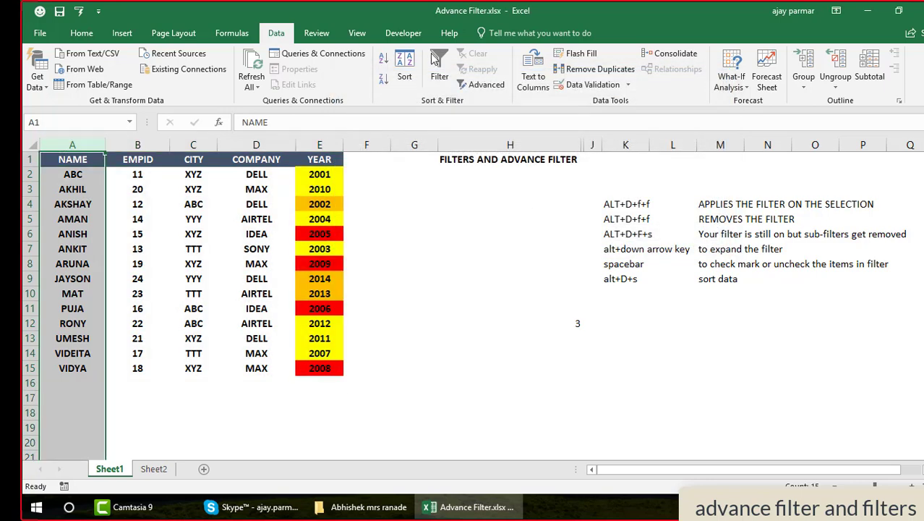
Try sorting only column A by NAME from Z to A with the current selection, and undo the sort.
click(411, 72)
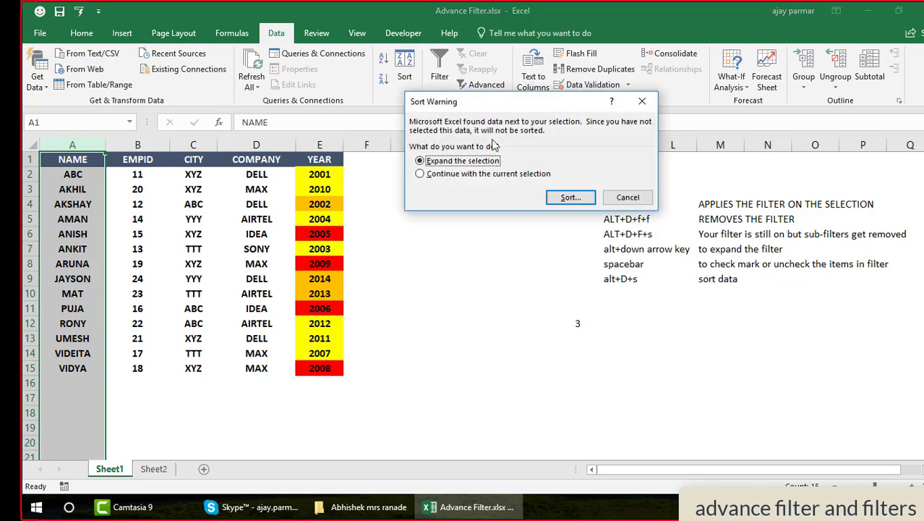
click(444, 175)
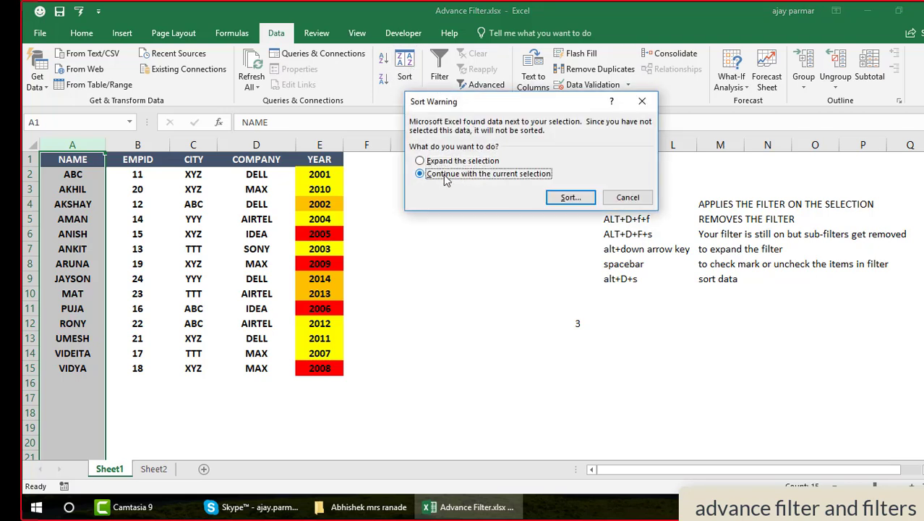
click(572, 197)
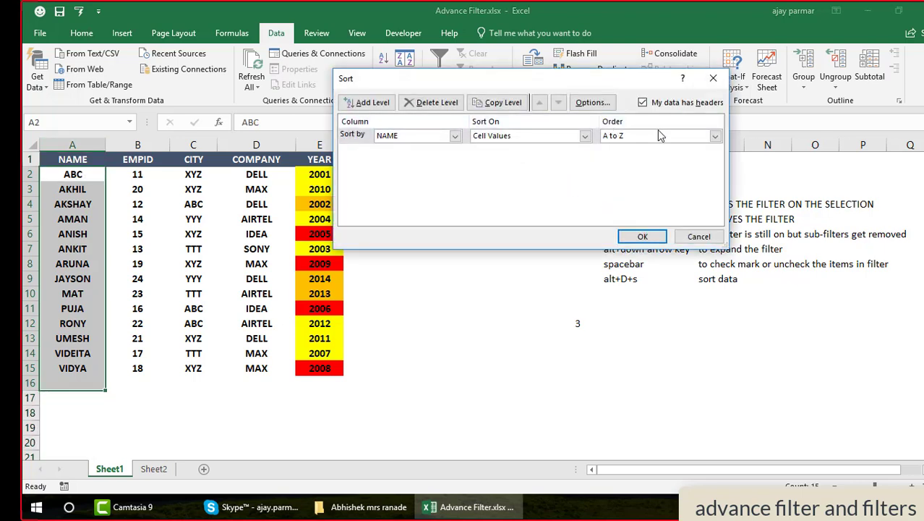
click(715, 137)
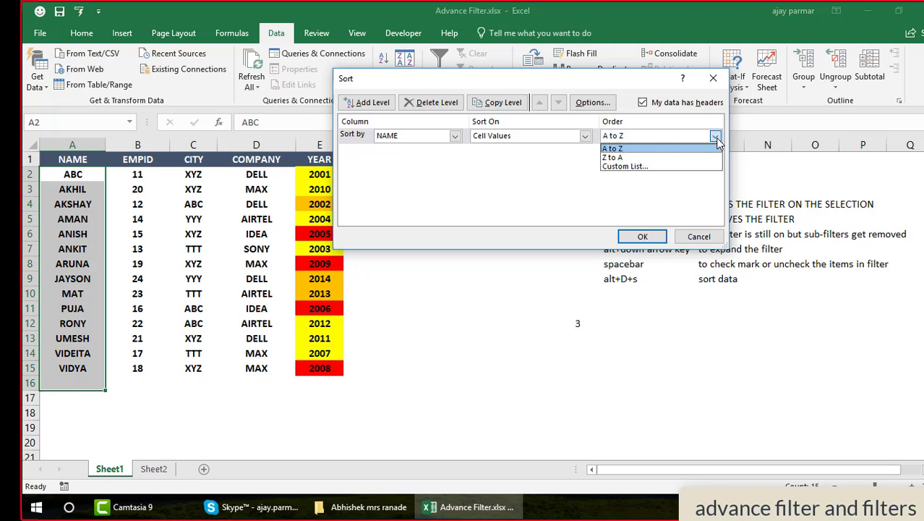
click(614, 157)
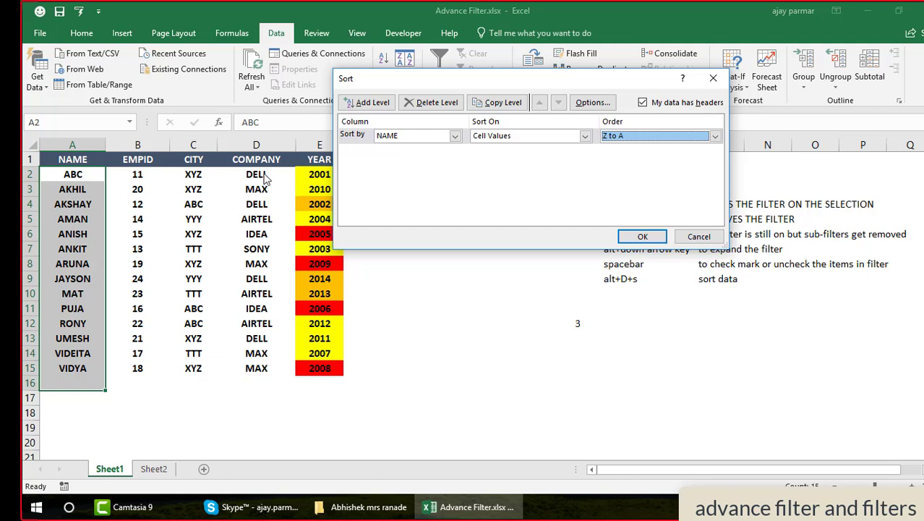
click(643, 236)
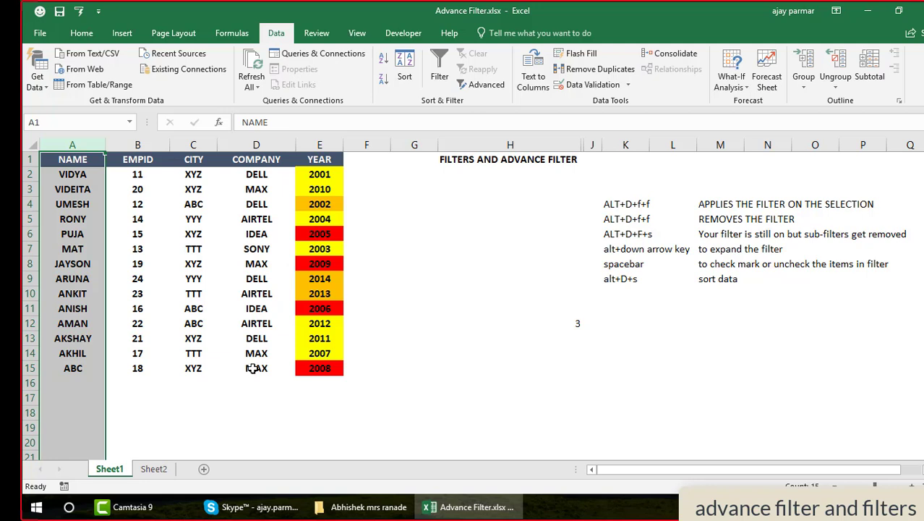
key(ctrl+z)
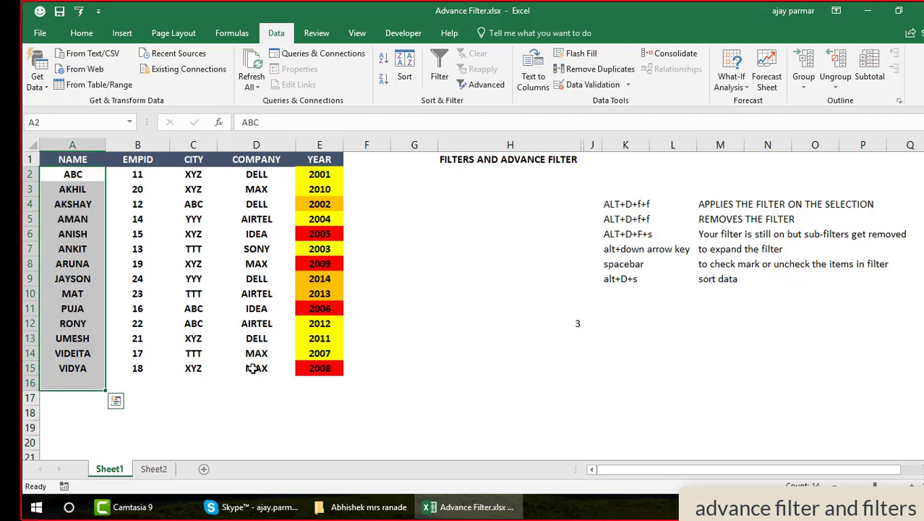
Select the table's header cells from NAME to YEAR, A1:E1.
click(77, 165)
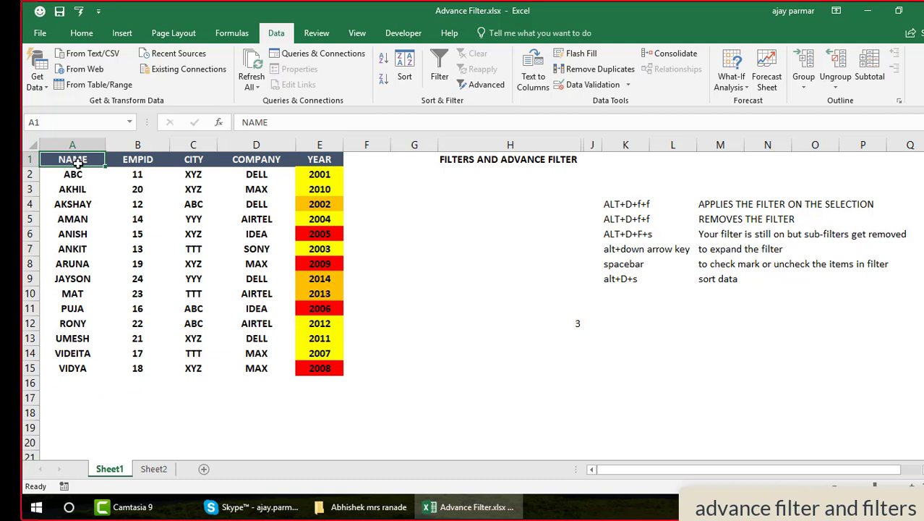
key(shift+Right)
key(shift+Right)
key(shift+Right)
key(shift+Right)
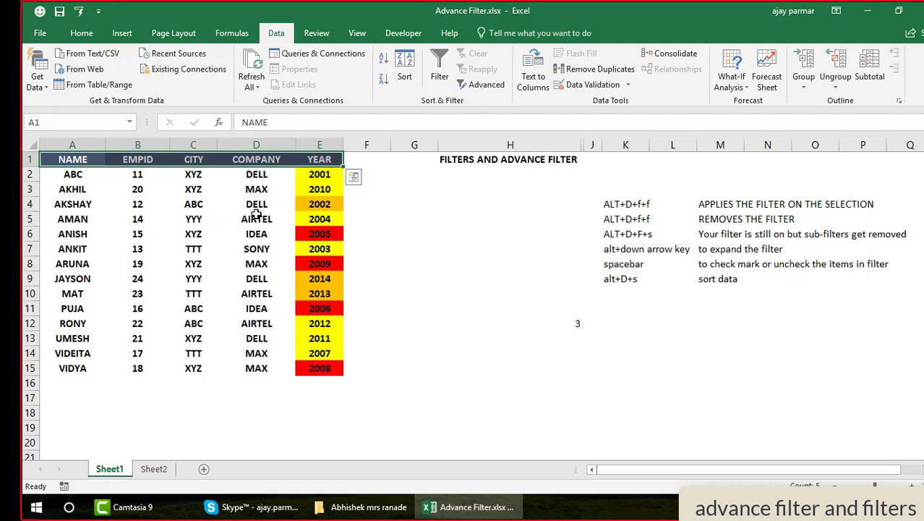
Sort the table A1:E15 by NAME from A to Z, with COMPANY from A to Z as the second level.
click(66, 158)
key(shift+Right)
key(shift+Right)
key(shift+Right)
key(shift+Right)
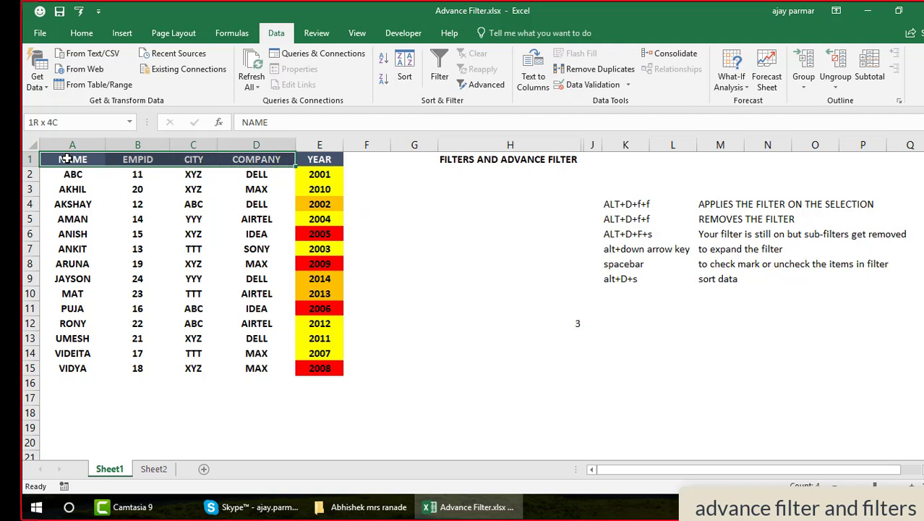
key(shift+Down)
key(shift+Down)
key(shift+Down)
key(shift+Down)
key(shift+Down)
key(shift+Down)
key(shift+Down)
key(shift+Down)
key(shift+Down)
key(shift+Down)
key(shift+Down)
key(shift+Down)
key(shift+Down)
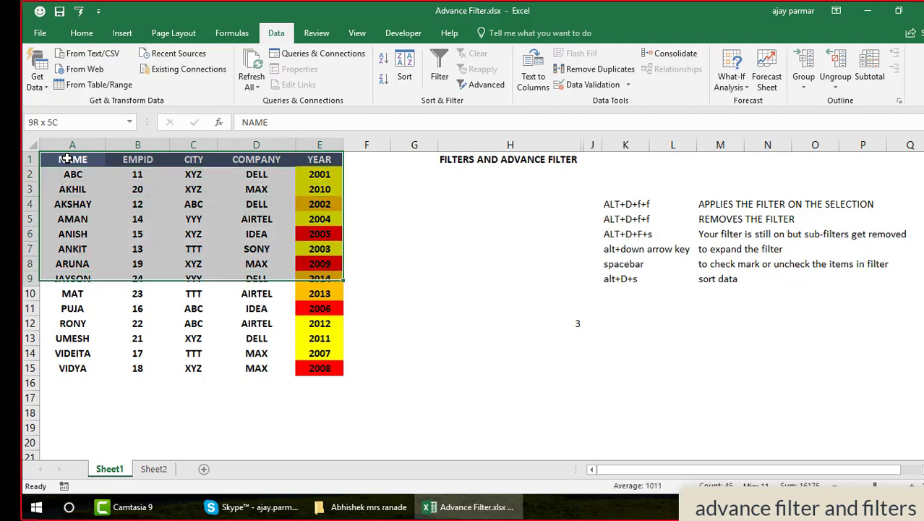
key(shift+Down)
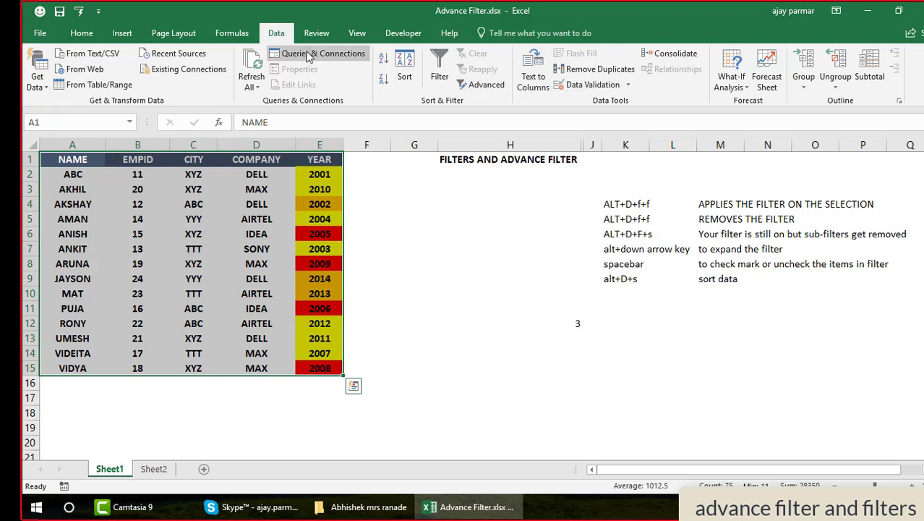
click(404, 69)
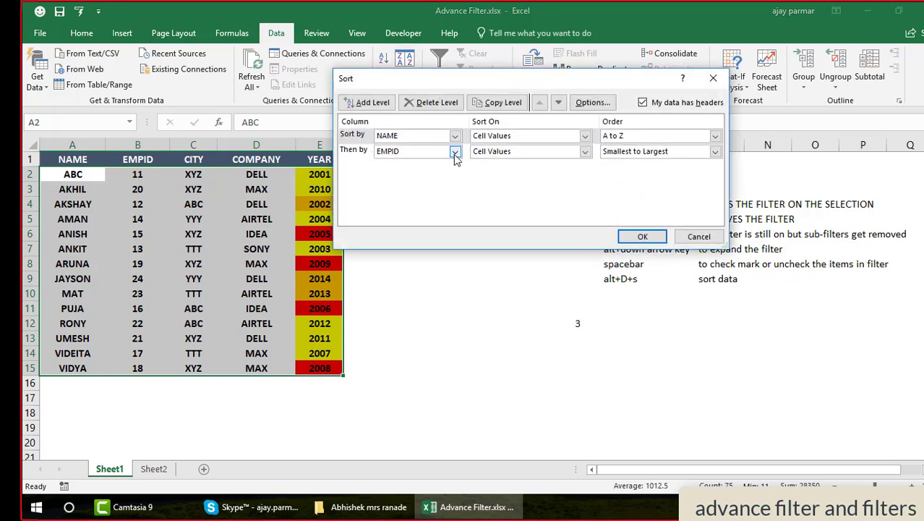
click(455, 152)
click(403, 191)
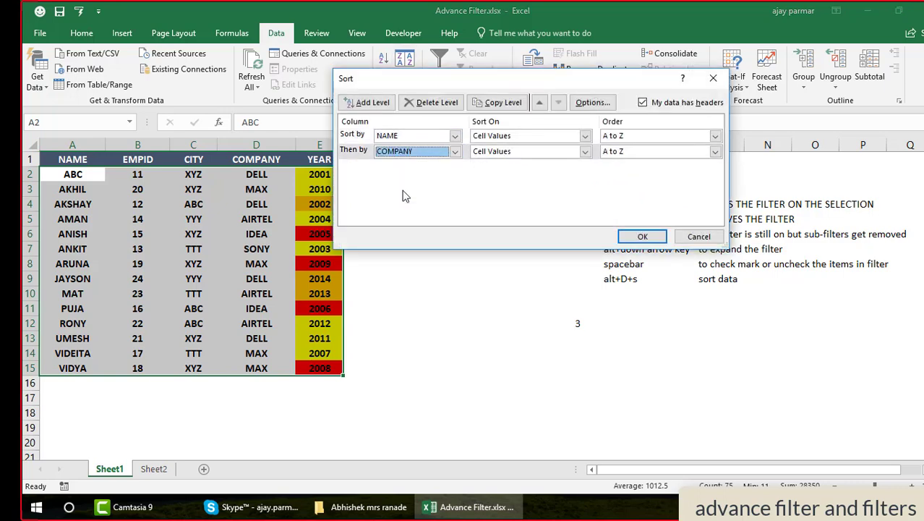
drag(527, 85, 692, 68)
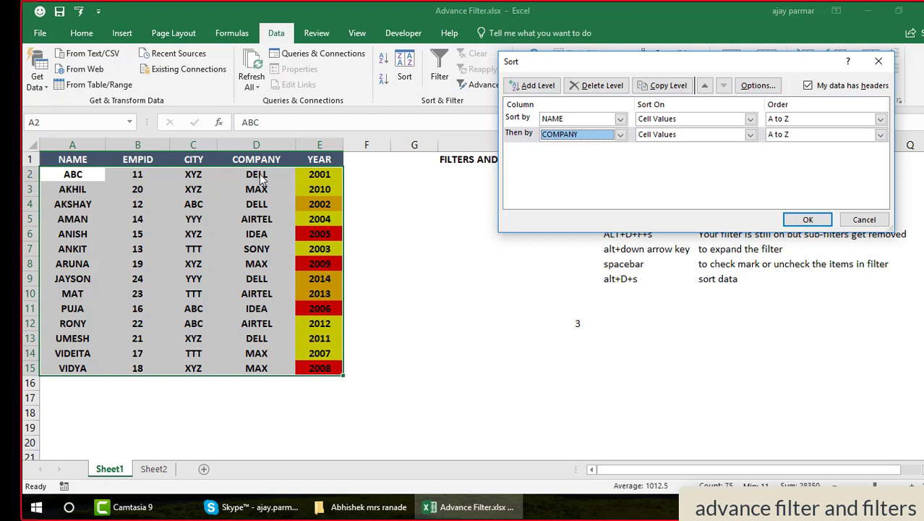
click(806, 221)
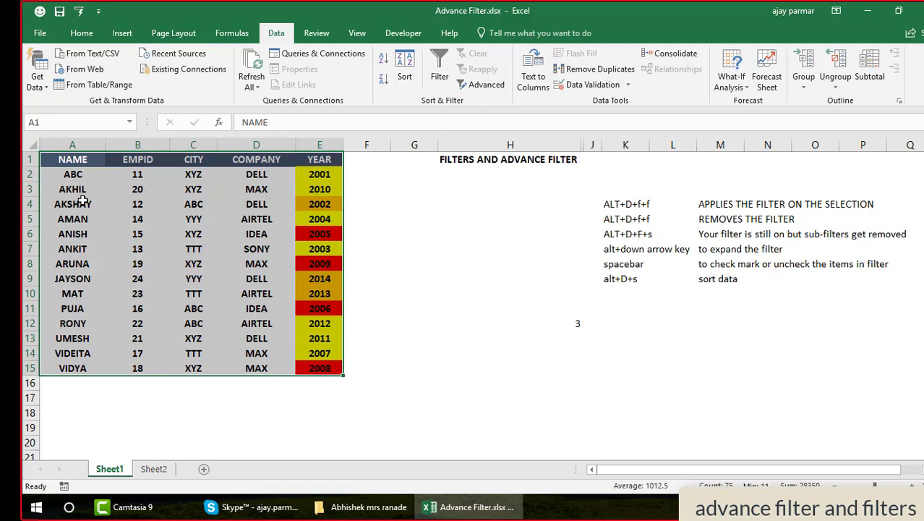
Change the COMPANY entries in D6 and D5 to DELL.
click(273, 218)
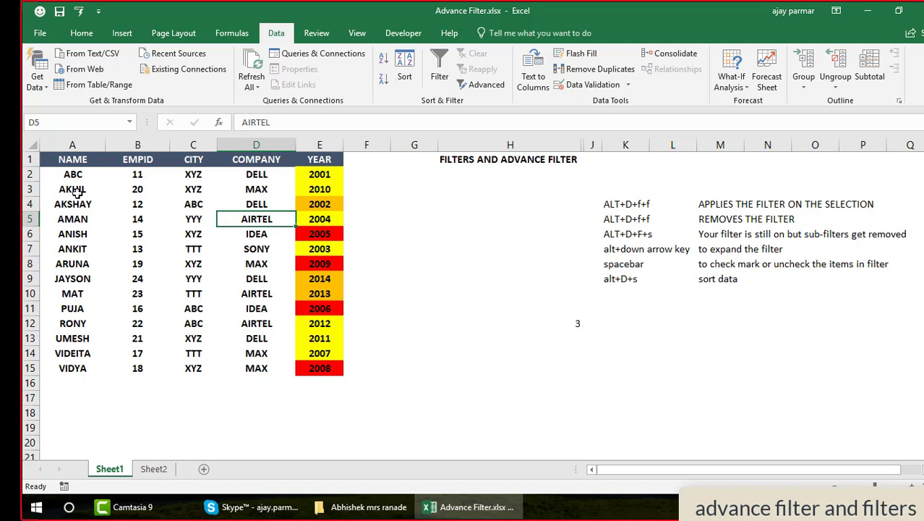
click(254, 231)
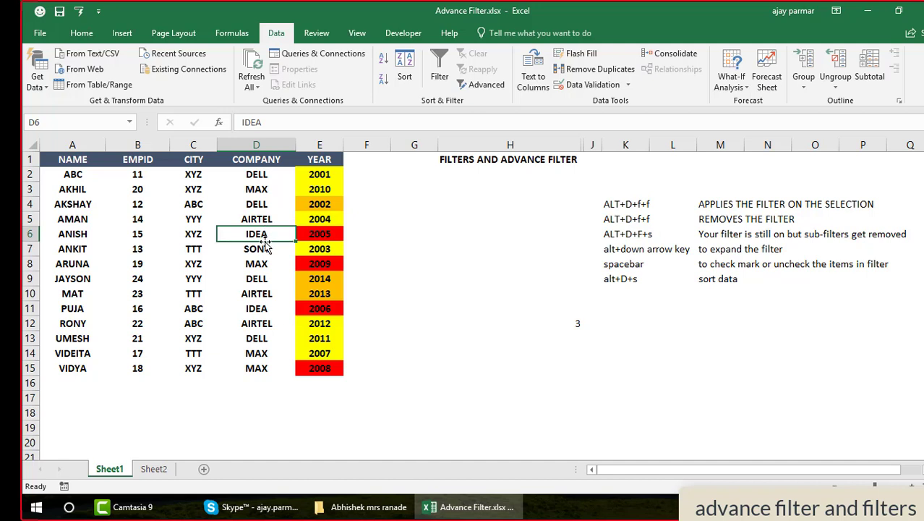
text(deLL)
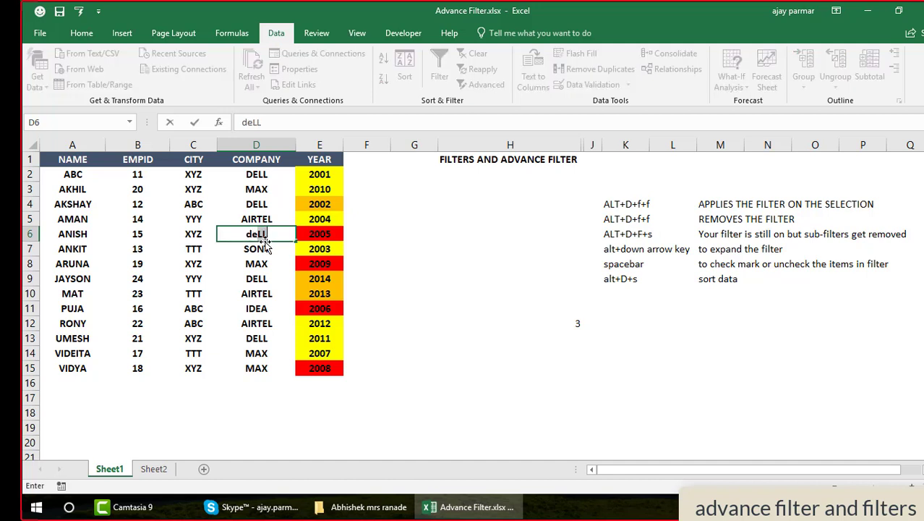
key(Return)
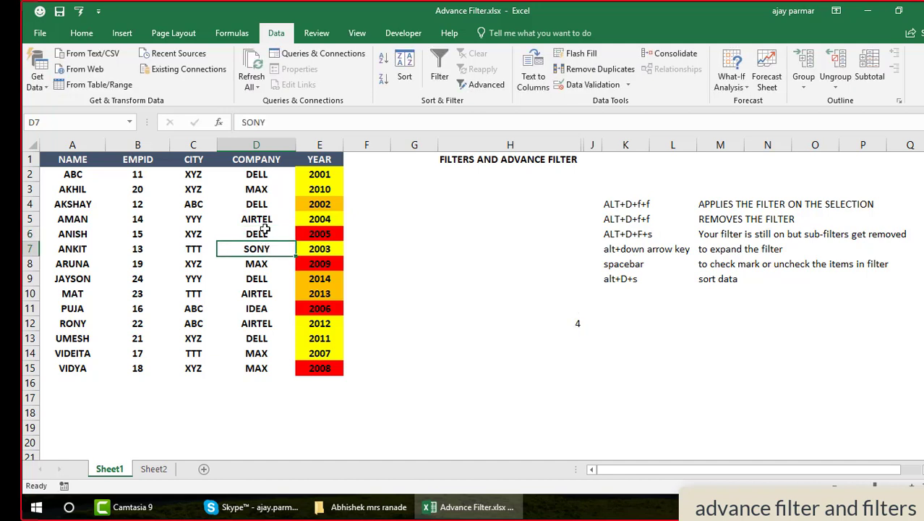
click(266, 228)
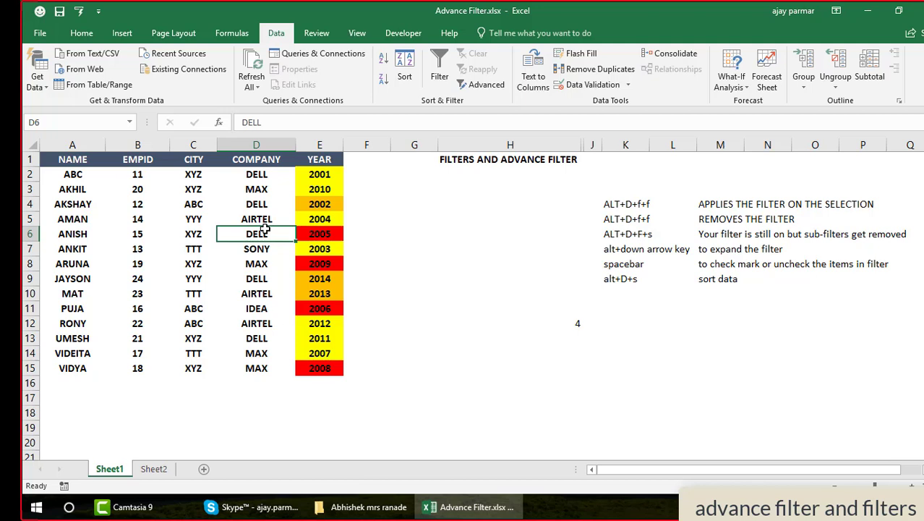
click(266, 218)
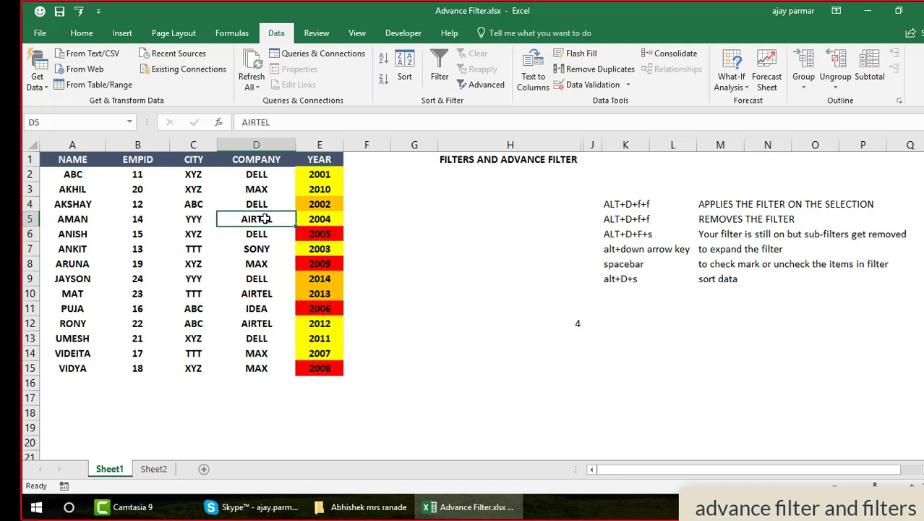
text(deLL)
key(Return)
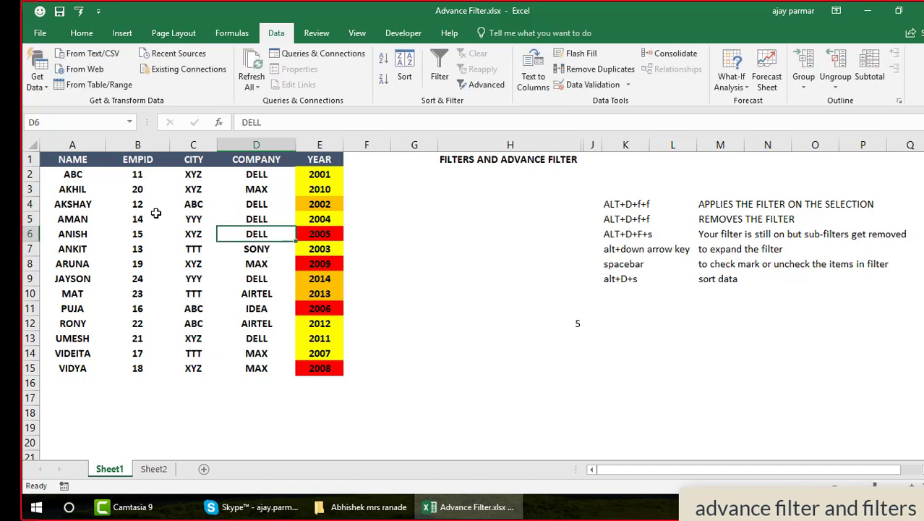
Set the COMPANY entry in D6 to MAX and the one in D7 to DELL.
click(73, 189)
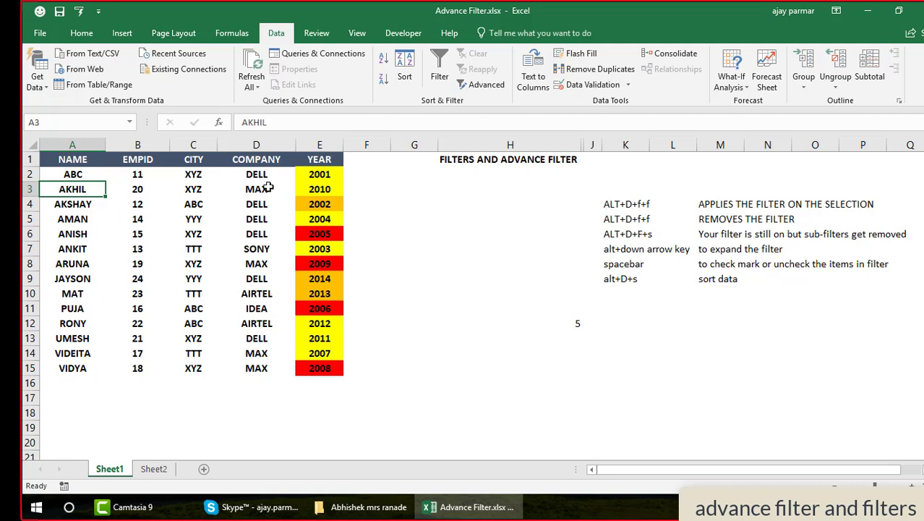
click(72, 162)
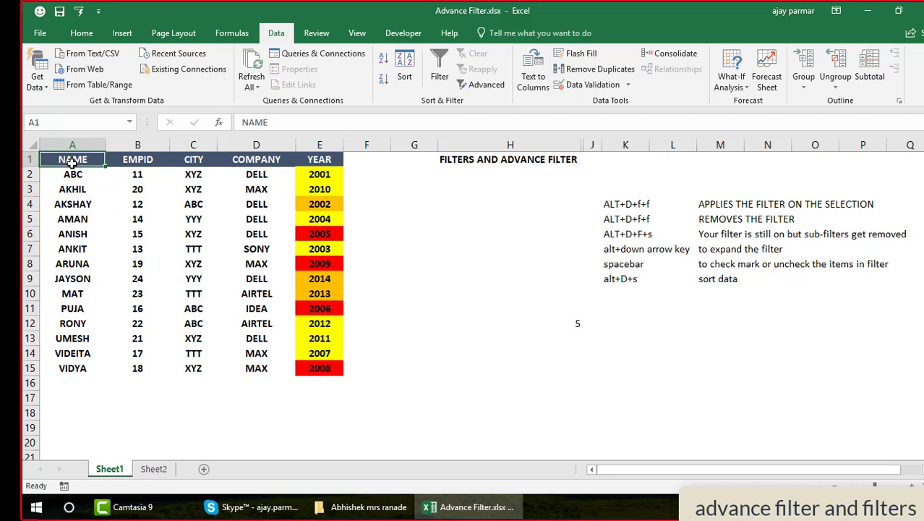
click(76, 246)
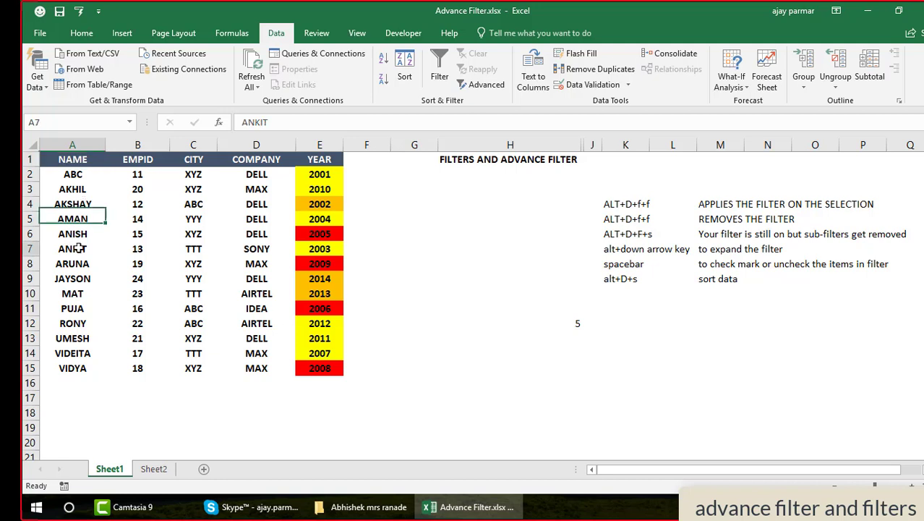
click(264, 248)
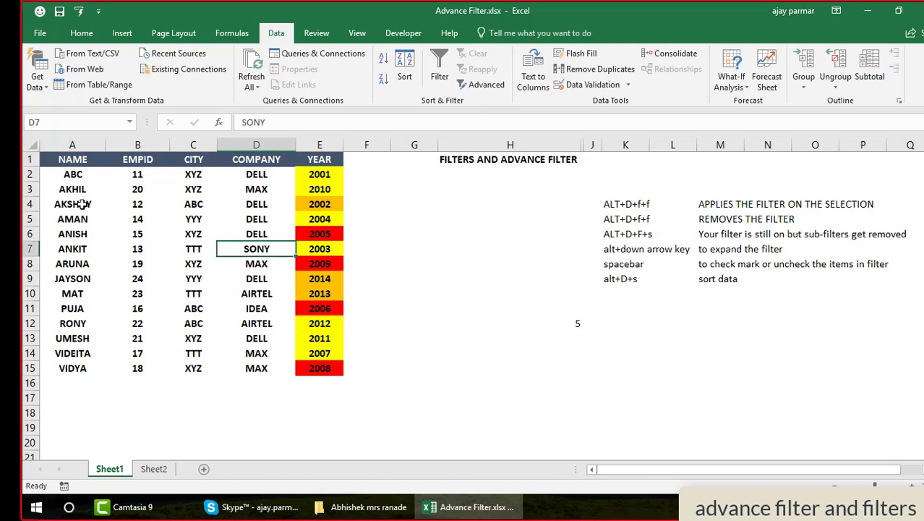
click(259, 233)
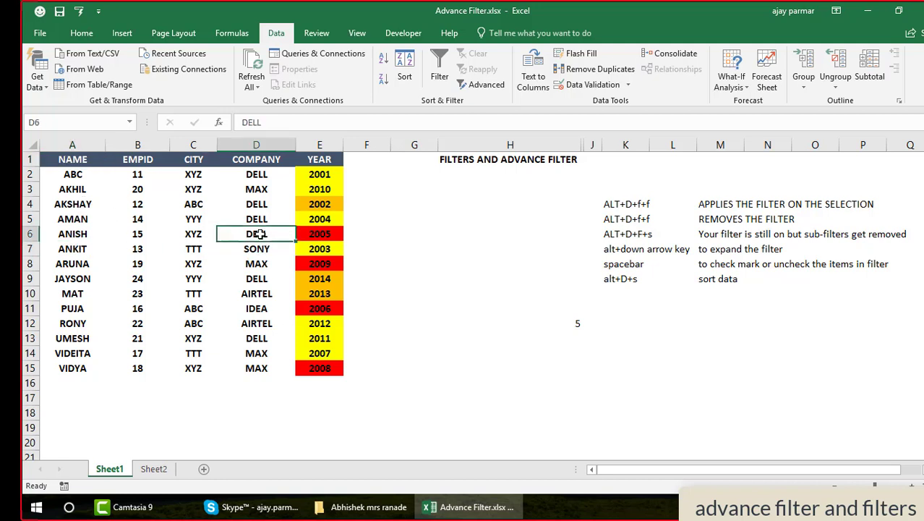
text(MAX)
key(Return)
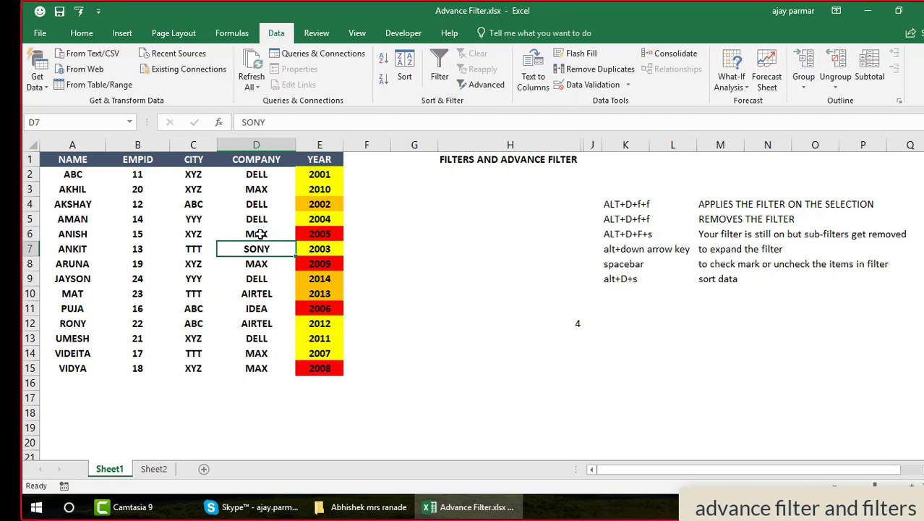
text(DELL)
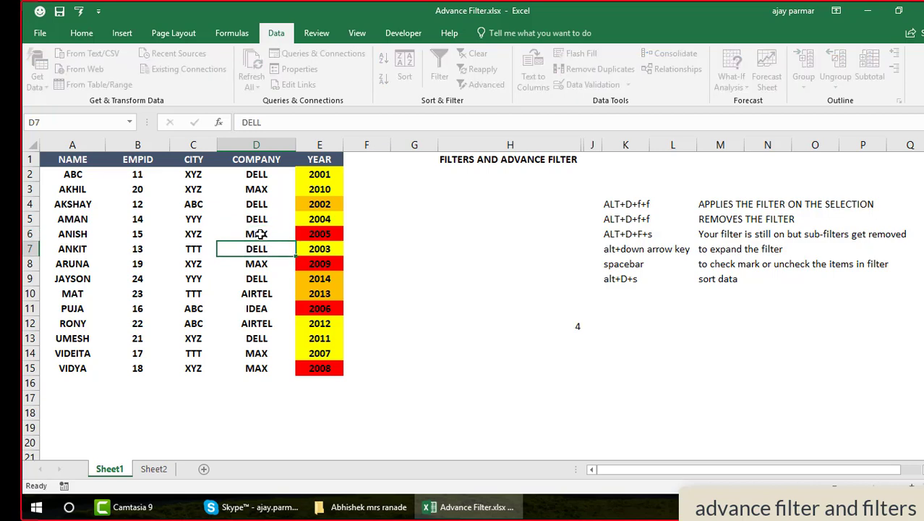
key(Return)
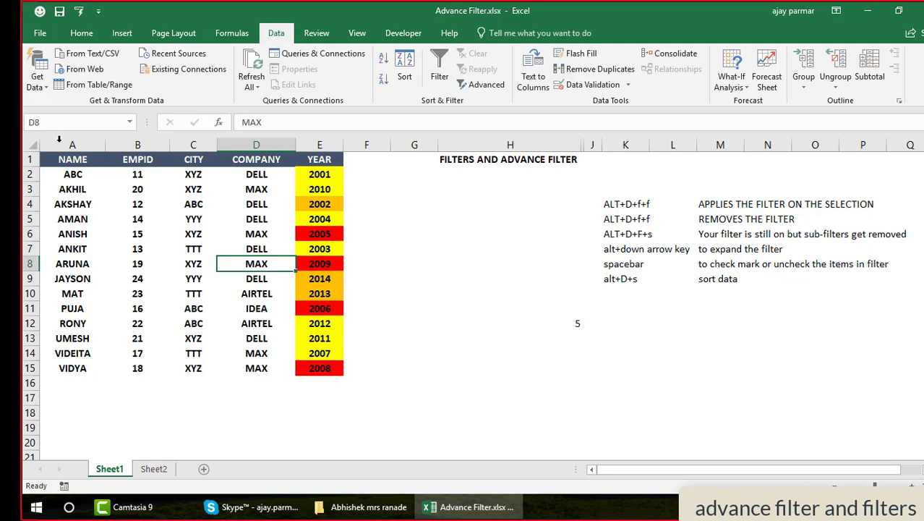
Sort the edited table A1:E15 again by NAME and then COMPANY, both from A to Z.
click(73, 161)
key(shift+Right)
key(shift+Right)
key(shift+Right)
key(shift+Right)
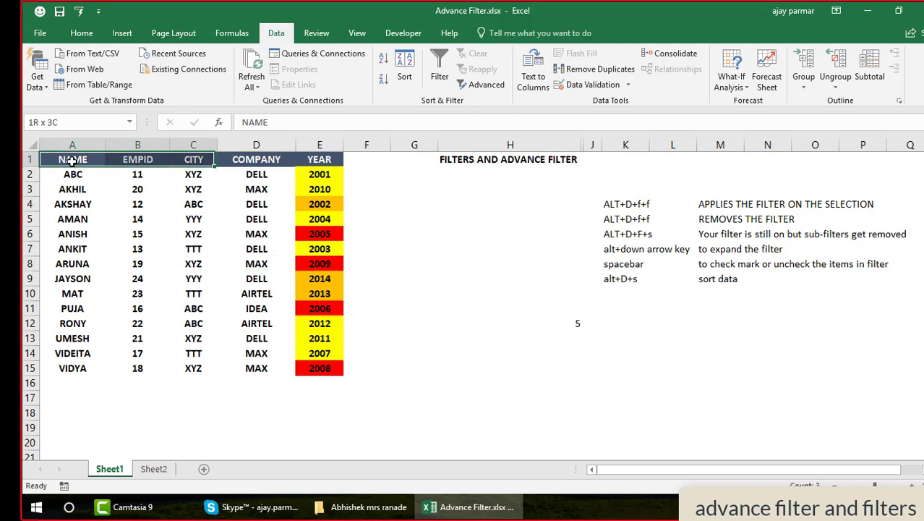
key(shift+Down)
key(shift+Down)
key(shift+Down)
key(shift+Down)
key(shift+Down)
key(shift+Down)
key(shift+Down)
key(shift+Down)
key(shift+Down)
key(shift+Down)
key(shift+Down)
key(shift+Down)
key(shift+Down)
key(shift+Down)
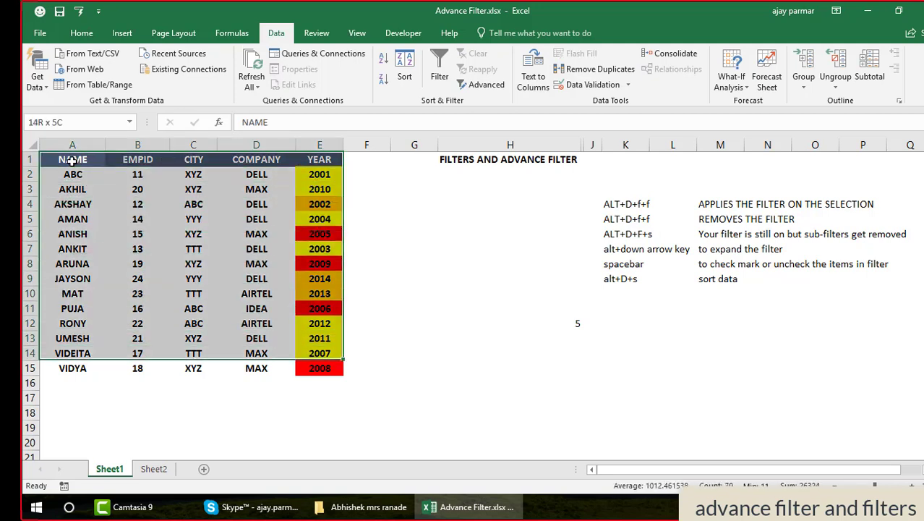
key(alt+d)
key(s)
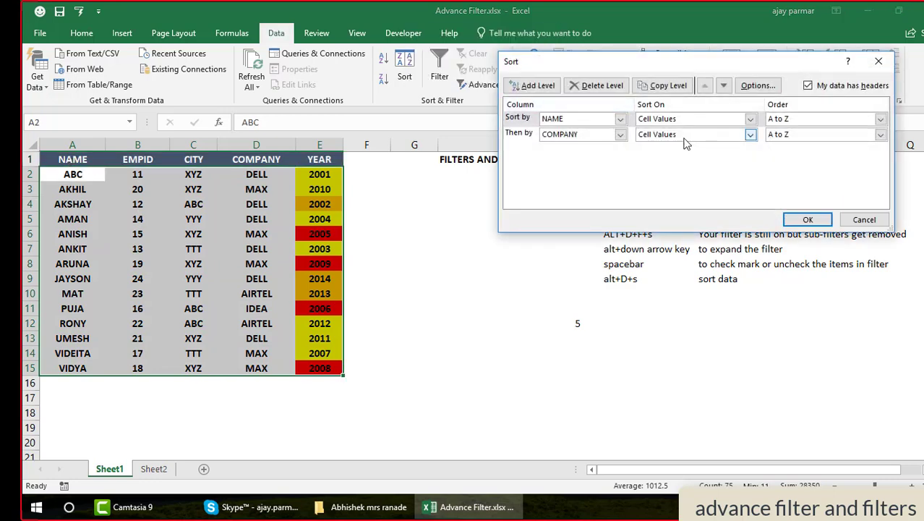
click(808, 220)
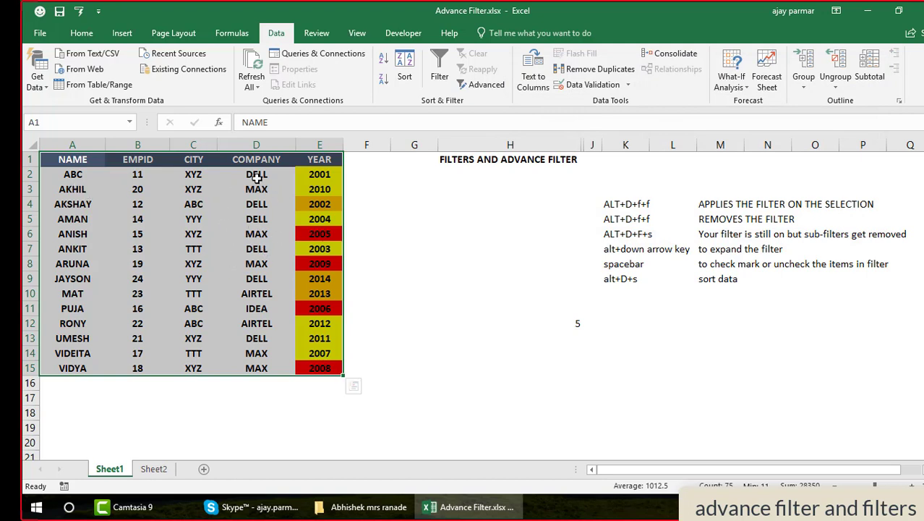
Examine the NAME and COMPANY columns in the first rows to see how the two sort levels order them.
click(70, 171)
key(shift+Down)
key(shift+Down)
key(shift+Down)
key(shift+Down)
key(shift+Down)
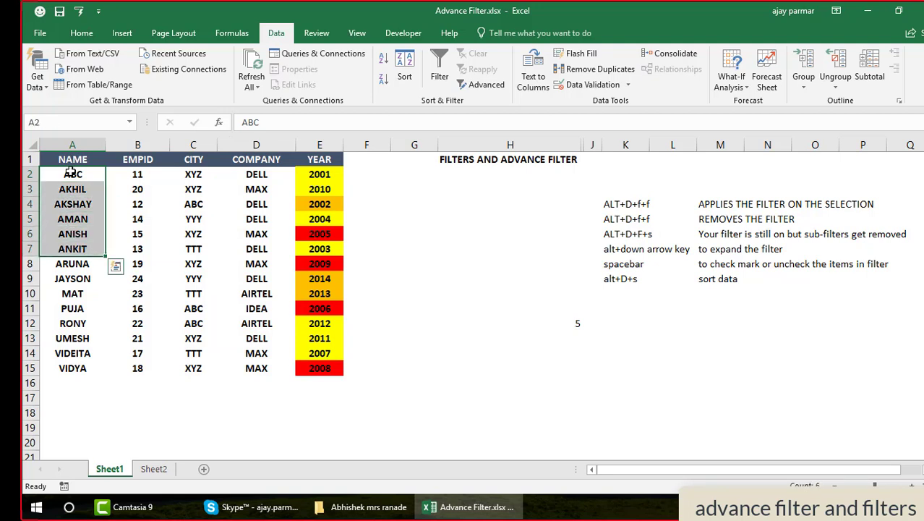
click(263, 175)
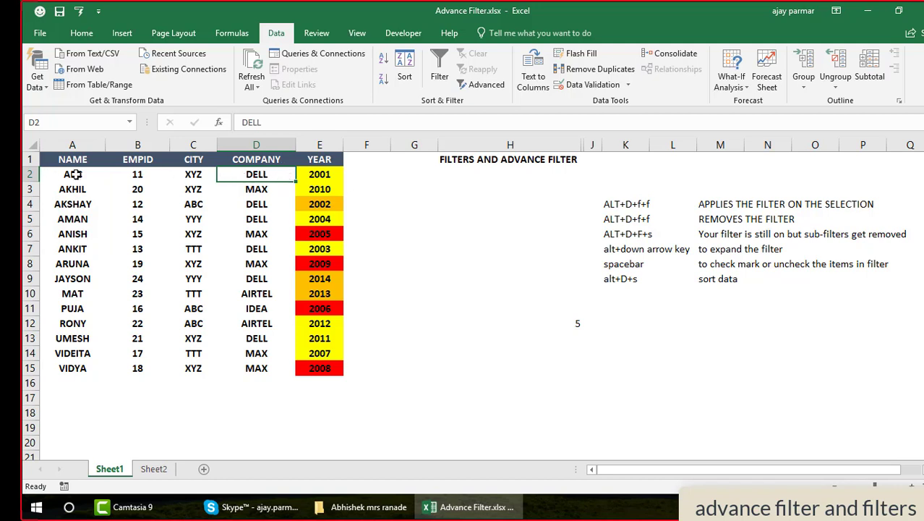
click(84, 140)
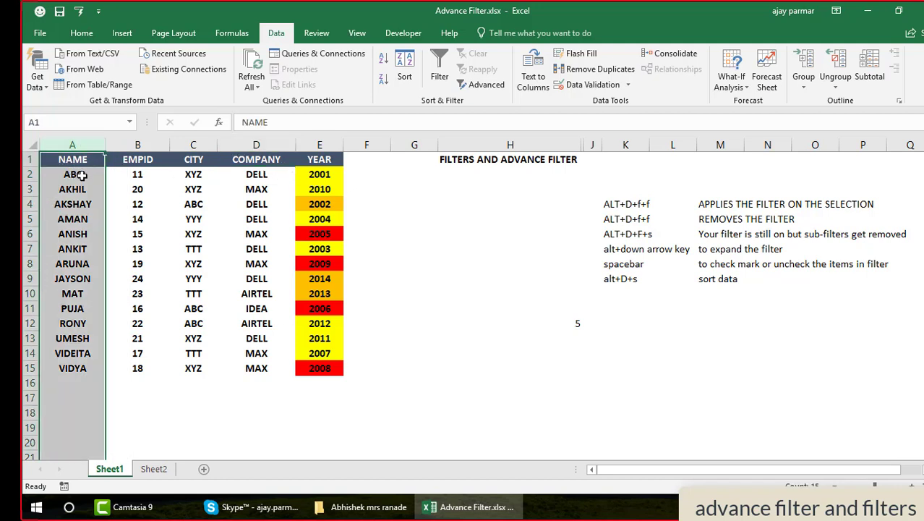
click(255, 177)
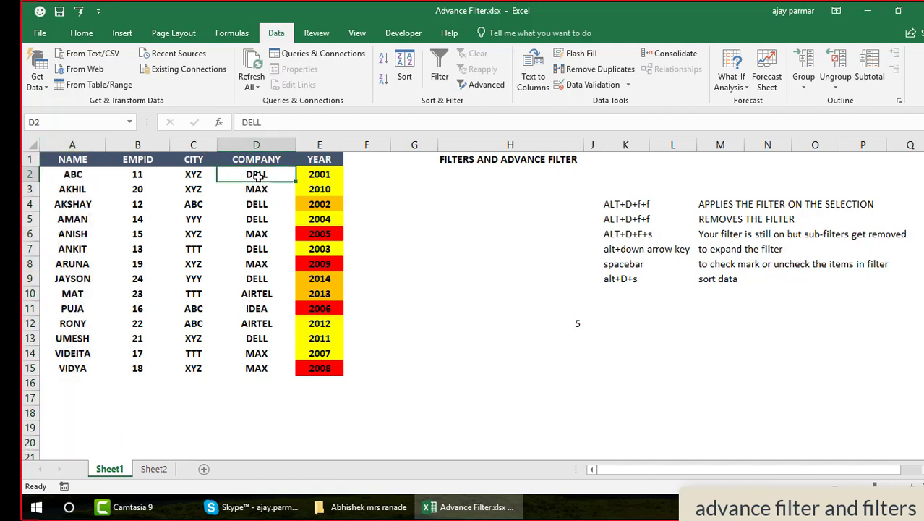
click(76, 176)
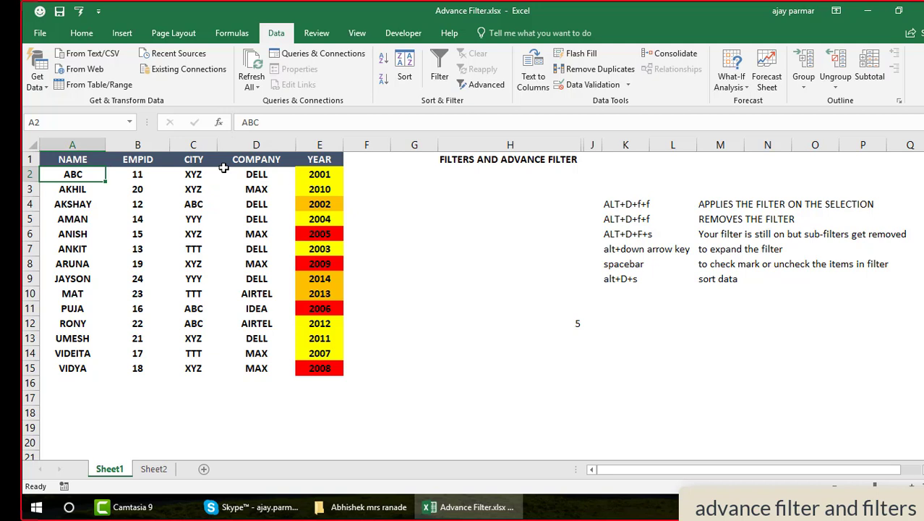
Sort the table A1:E15 by COMPANY and then by NAME, both on cell values from A to Z.
click(75, 153)
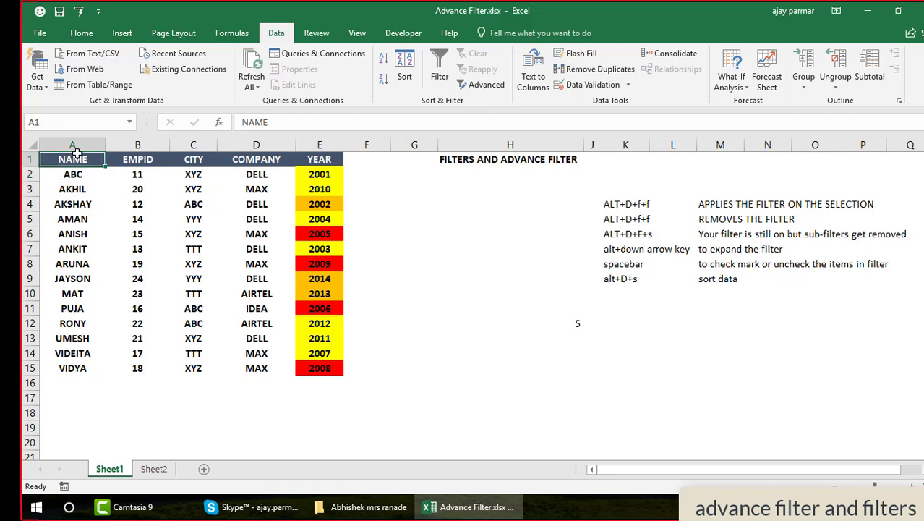
key(shift+Right)
key(shift+Right)
key(shift+Right)
key(shift+Right)
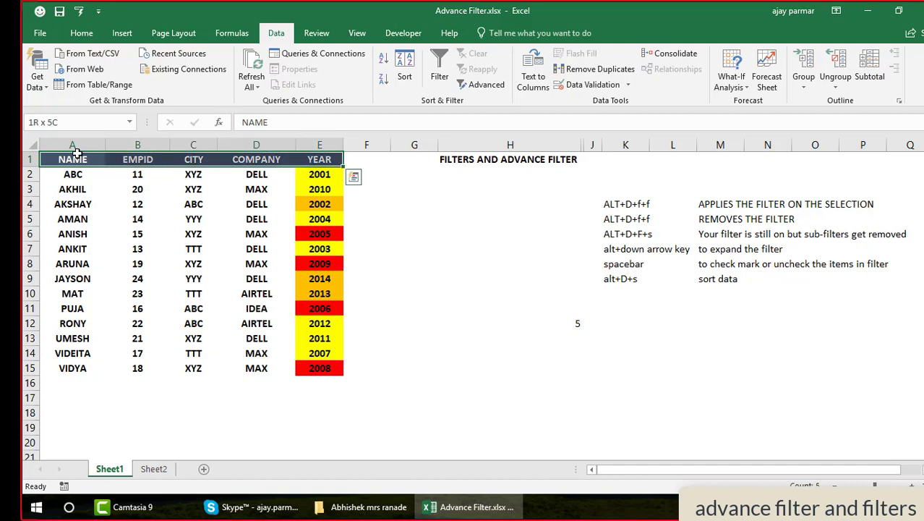
key(shift+Down)
key(shift+Down)
key(shift+Down)
key(shift+Down)
key(shift+Down)
key(shift+Down)
key(shift+Down)
key(shift+Down)
key(shift+Down)
key(shift+Down)
key(shift+Down)
key(shift+Down)
key(shift+Down)
key(shift+Down)
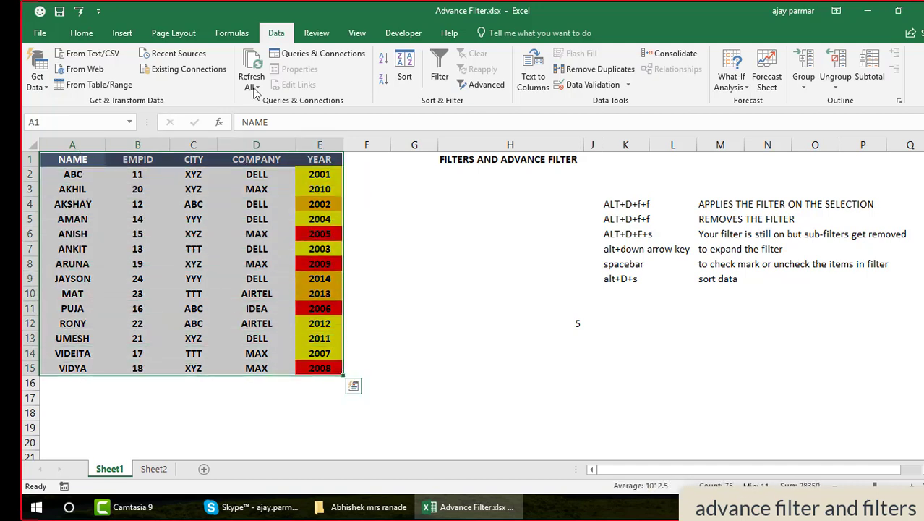
click(409, 76)
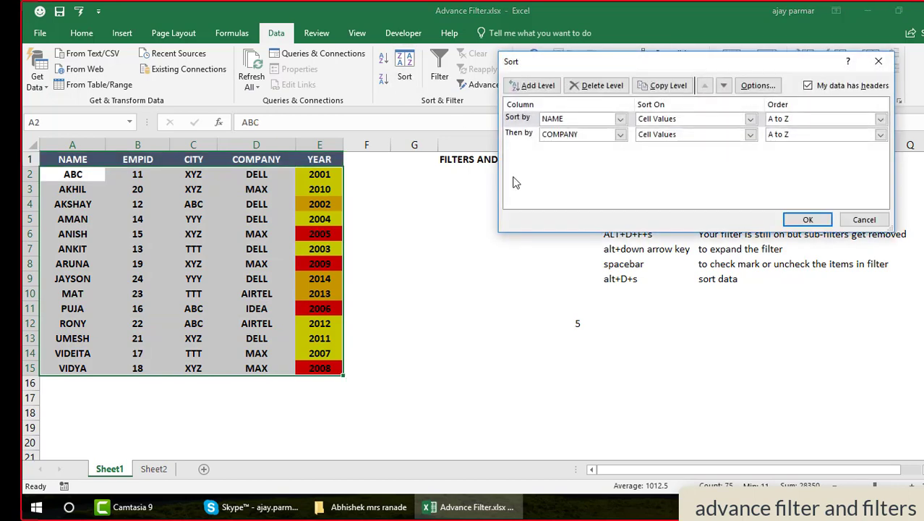
click(621, 118)
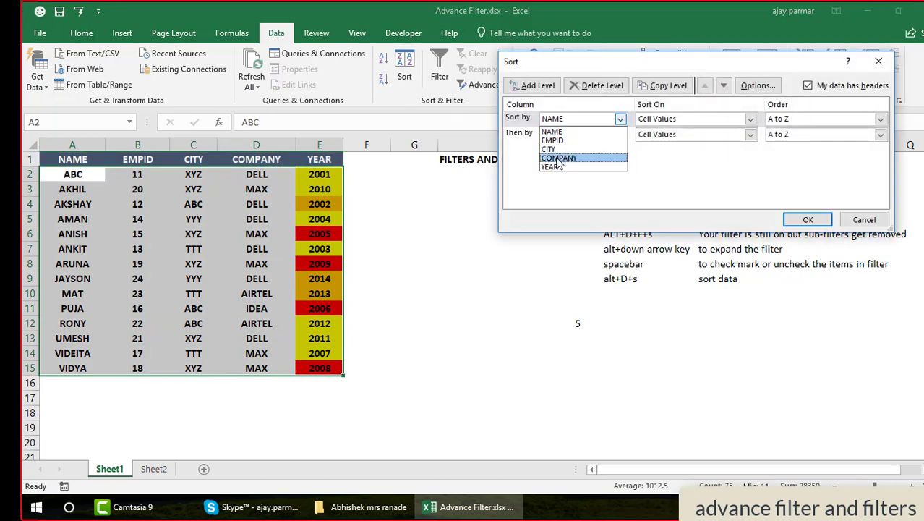
click(558, 157)
click(621, 134)
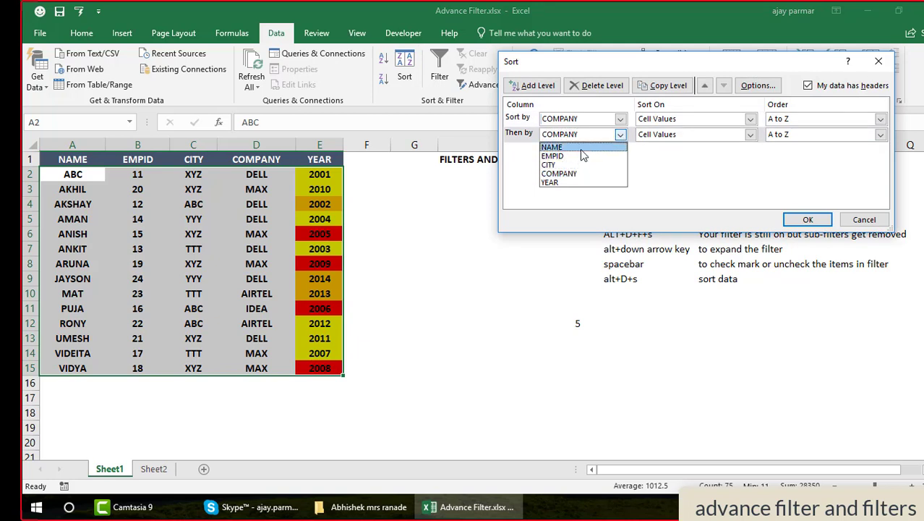
click(581, 148)
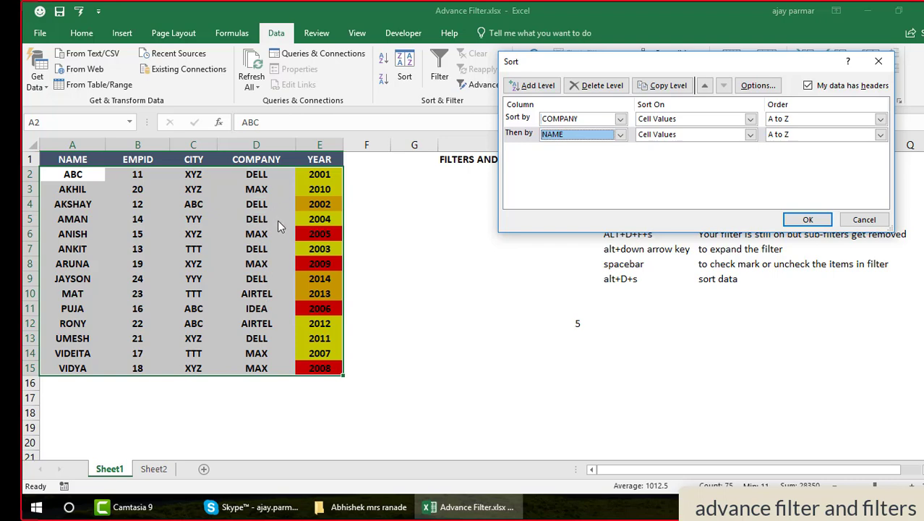
click(807, 221)
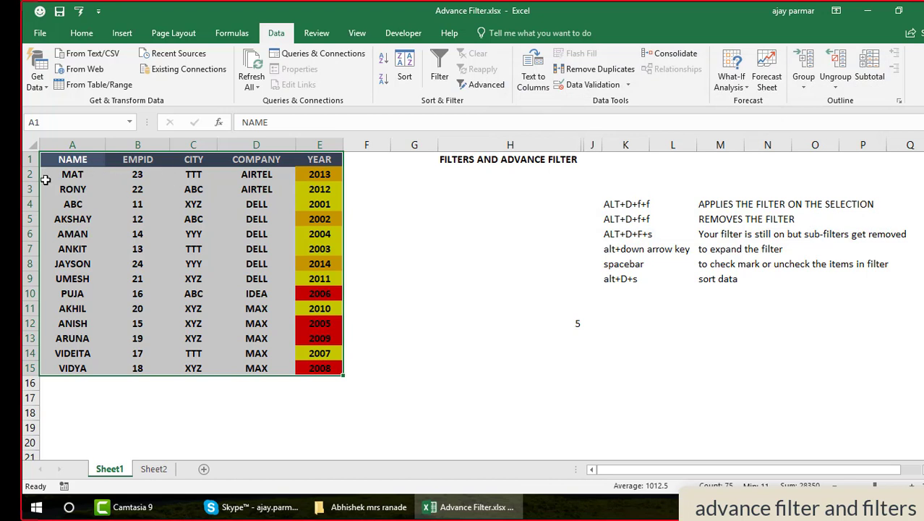
Examine the DELL rows to see how the names are ordered within the same company.
click(72, 175)
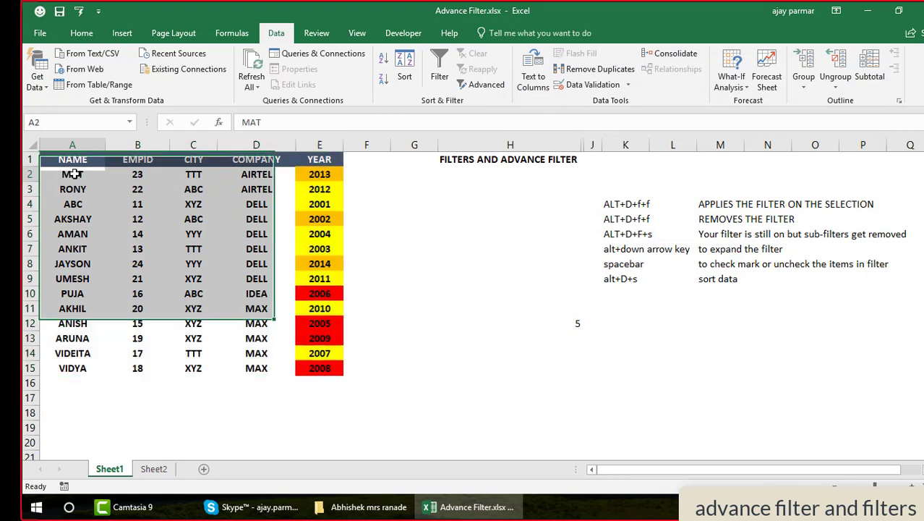
click(249, 206)
key(shift+Left)
key(shift+Left)
key(shift+Left)
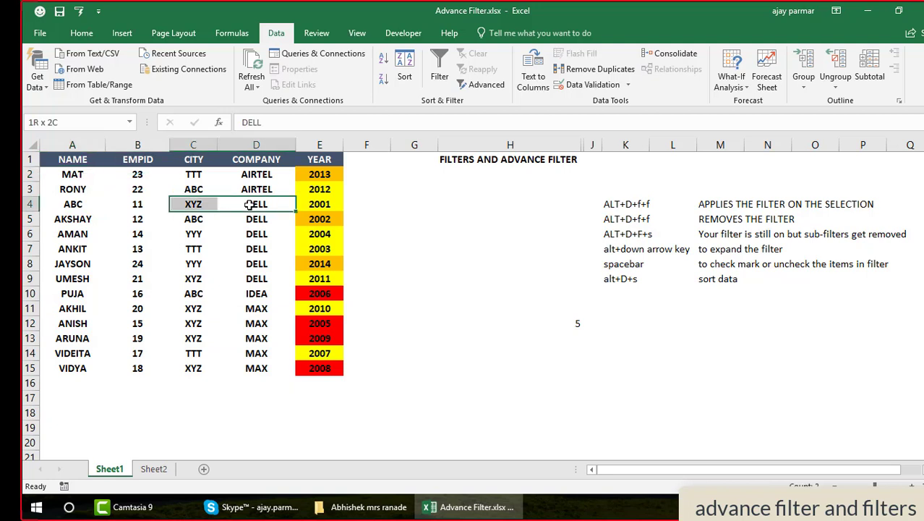
key(shift+Down)
key(shift+Down)
key(shift+Down)
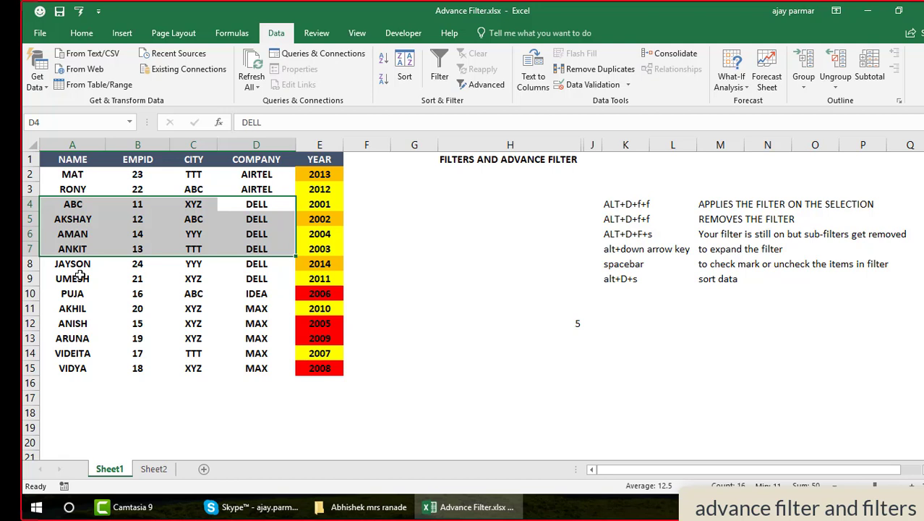
click(80, 234)
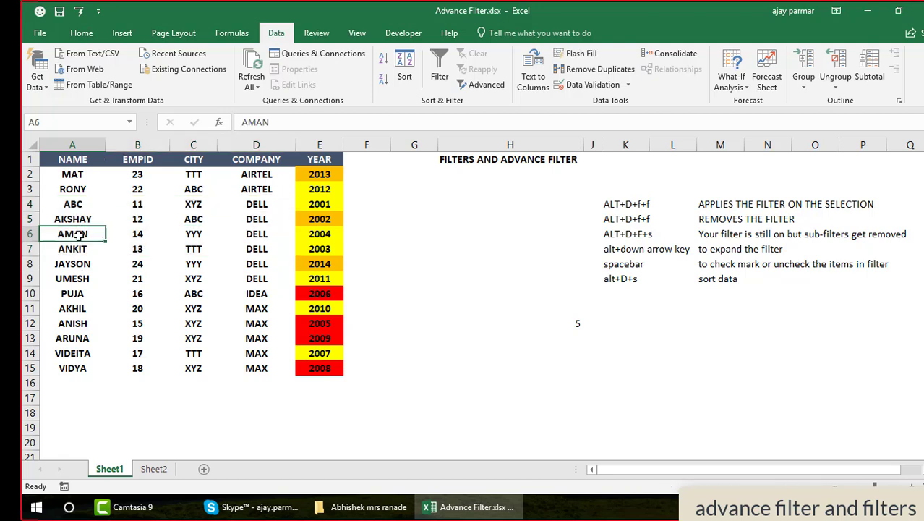
Reopen the sort settings for the employee table and delete the second sort level, NAME.
click(72, 160)
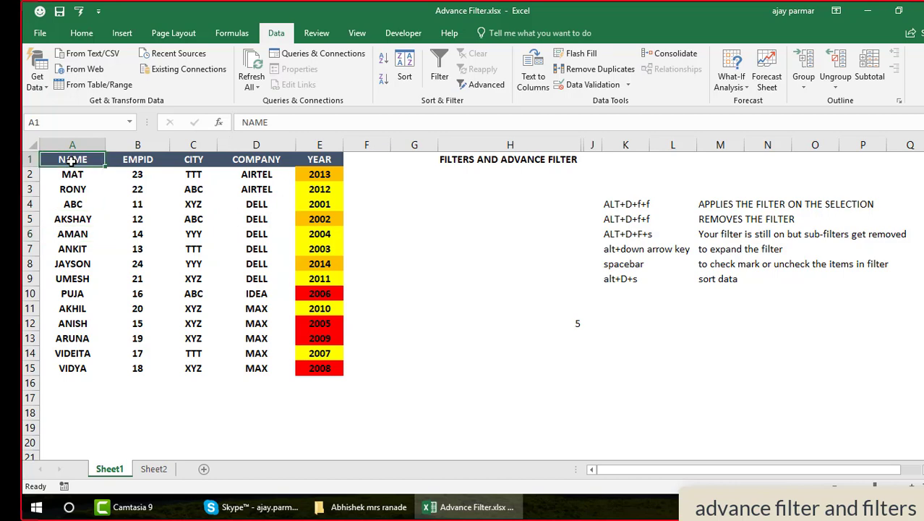
click(405, 70)
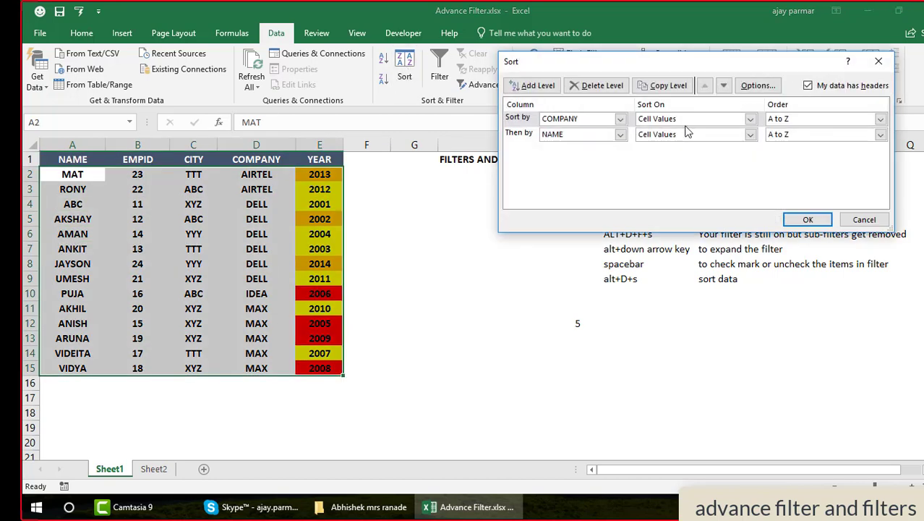
click(524, 138)
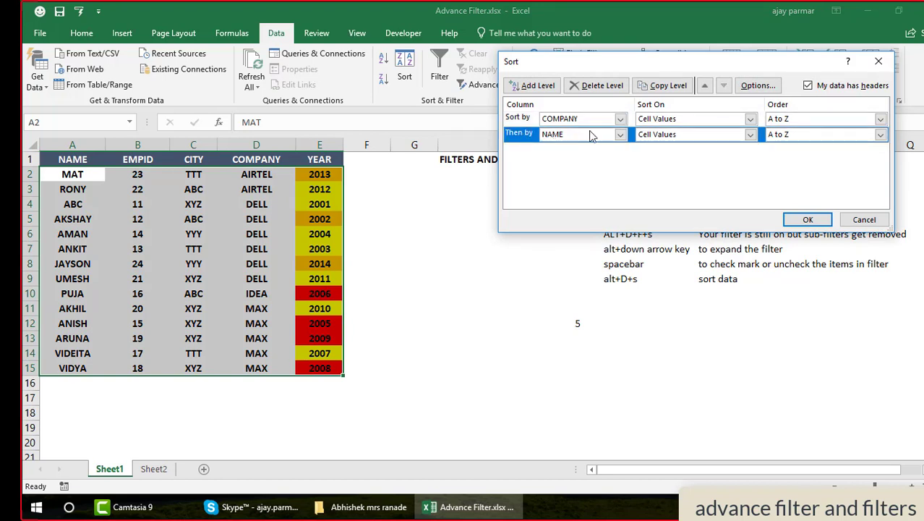
click(606, 86)
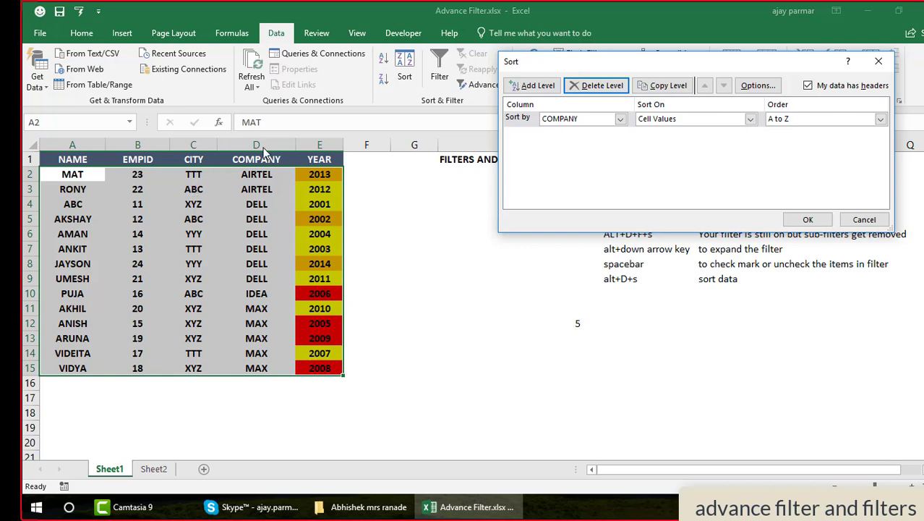
Set the remaining sort level to the YEAR column, sorted on Cell Color.
click(620, 119)
click(582, 133)
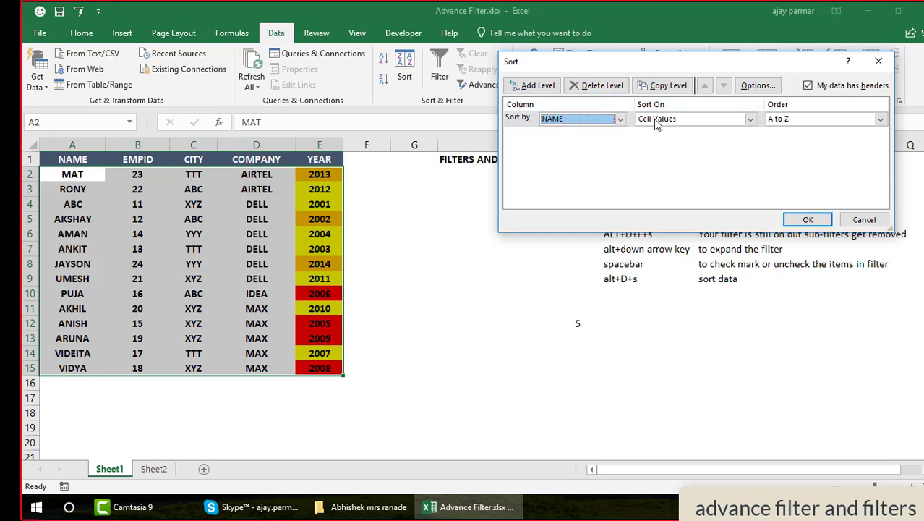
click(751, 120)
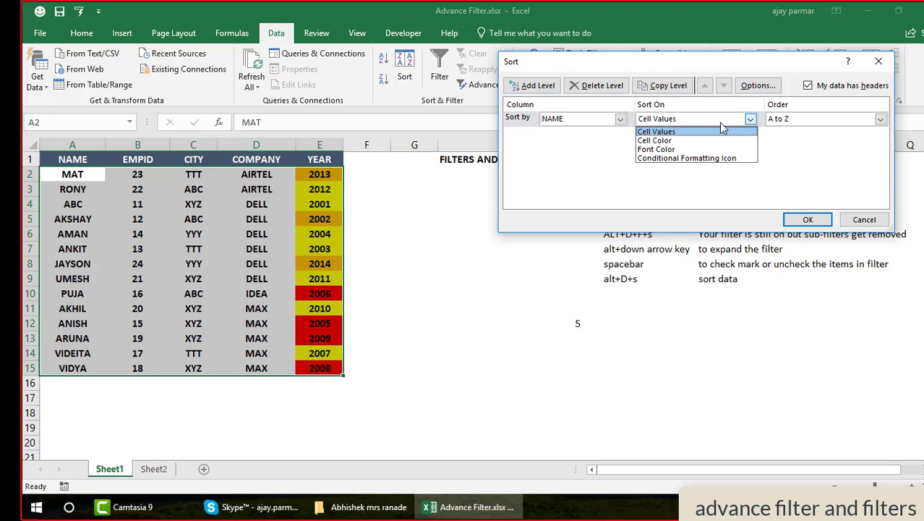
click(665, 142)
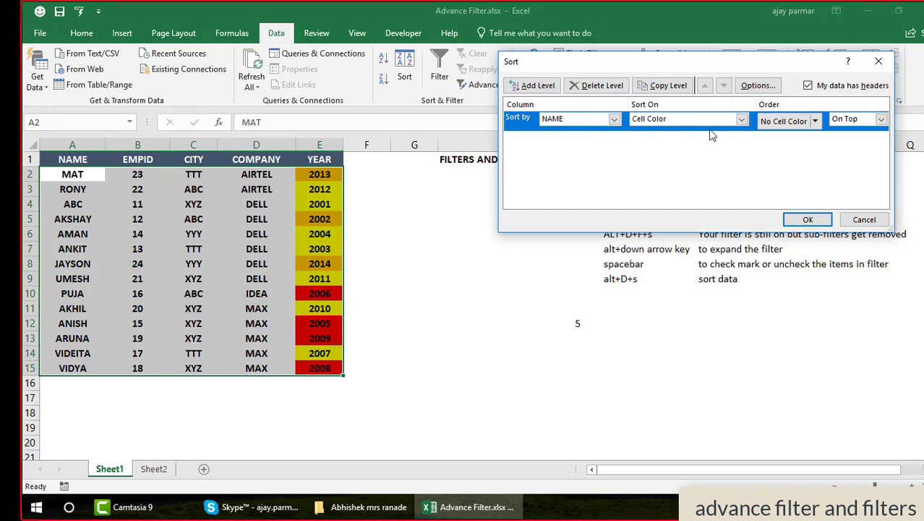
click(614, 119)
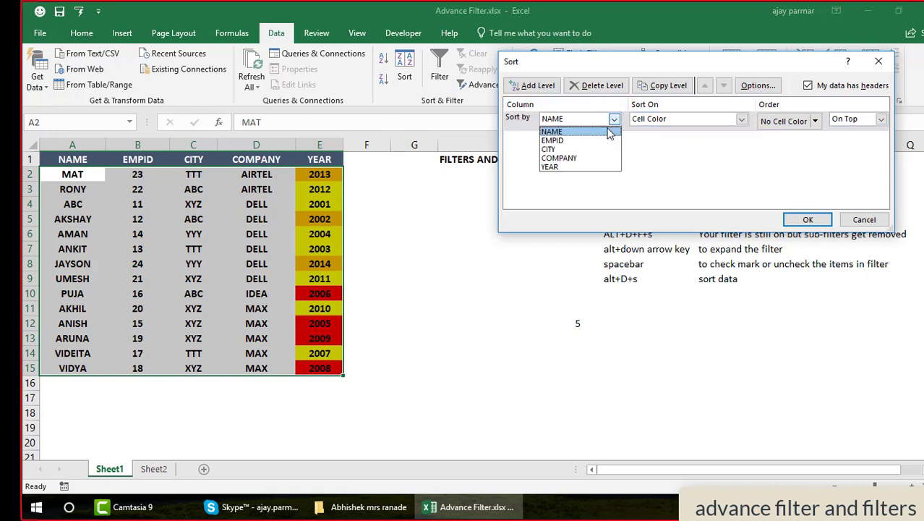
click(571, 166)
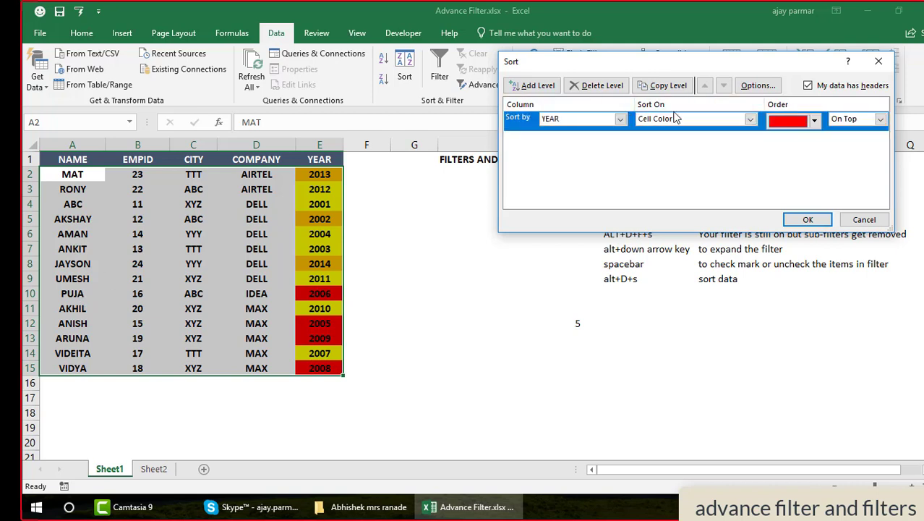
Set red as the YEAR cell color placed On Top and apply the sort.
click(750, 119)
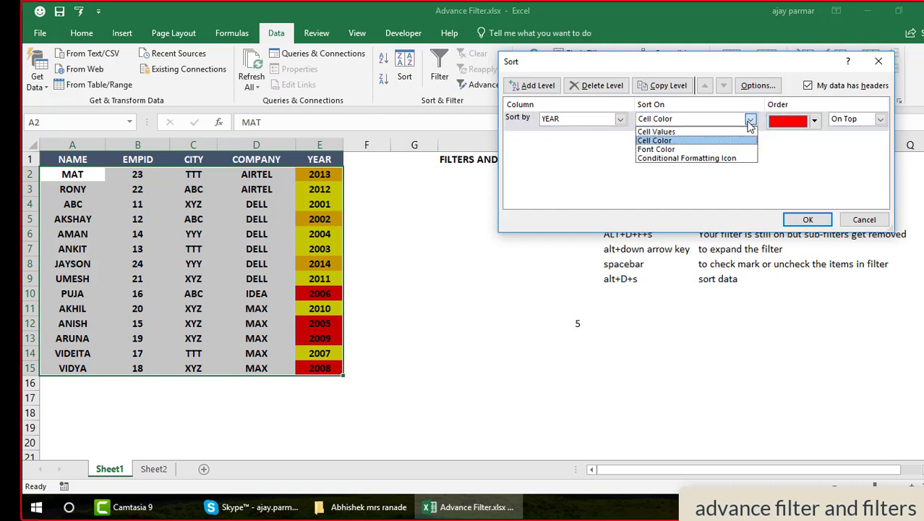
click(658, 142)
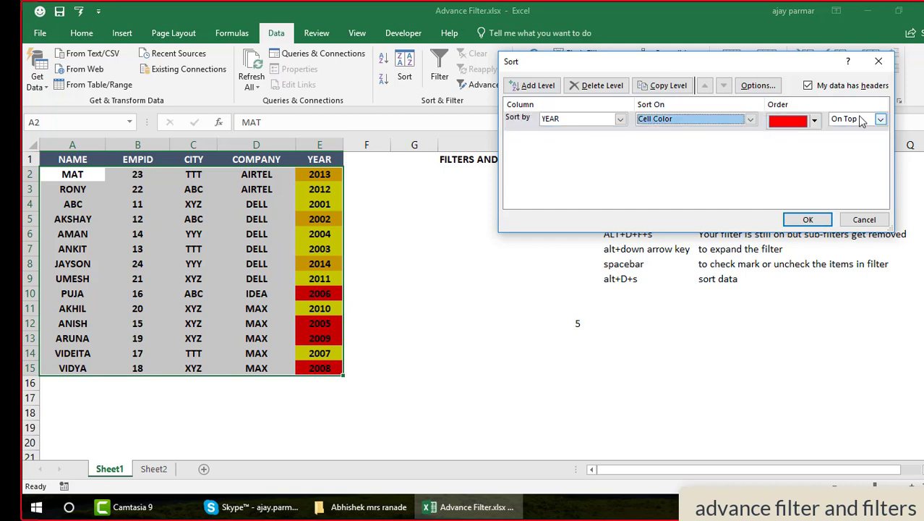
click(816, 121)
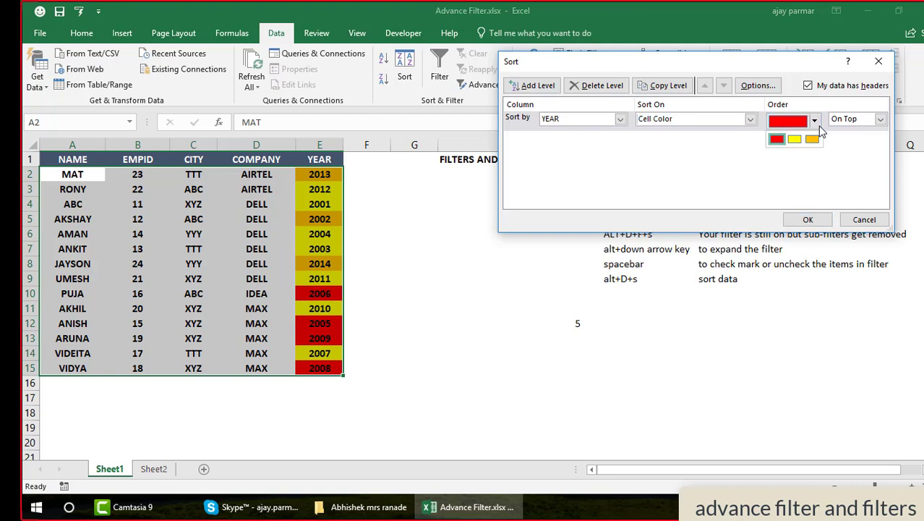
click(776, 139)
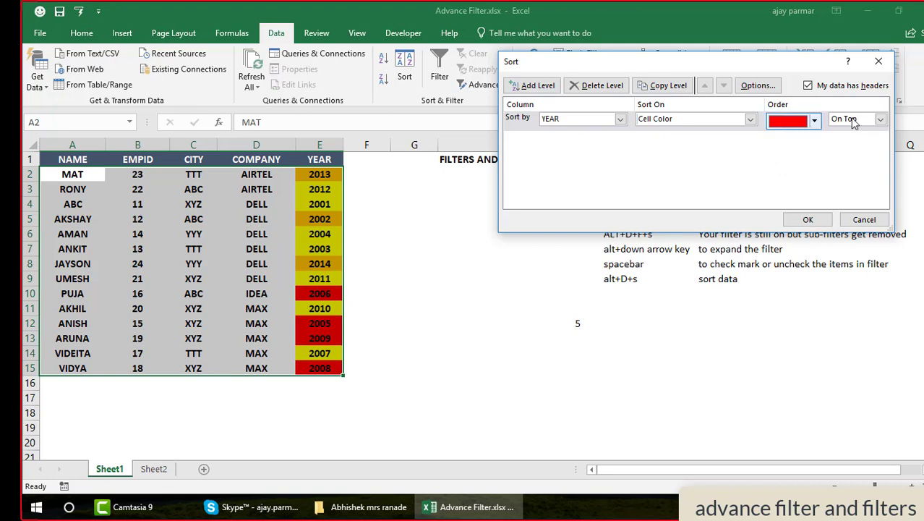
click(807, 219)
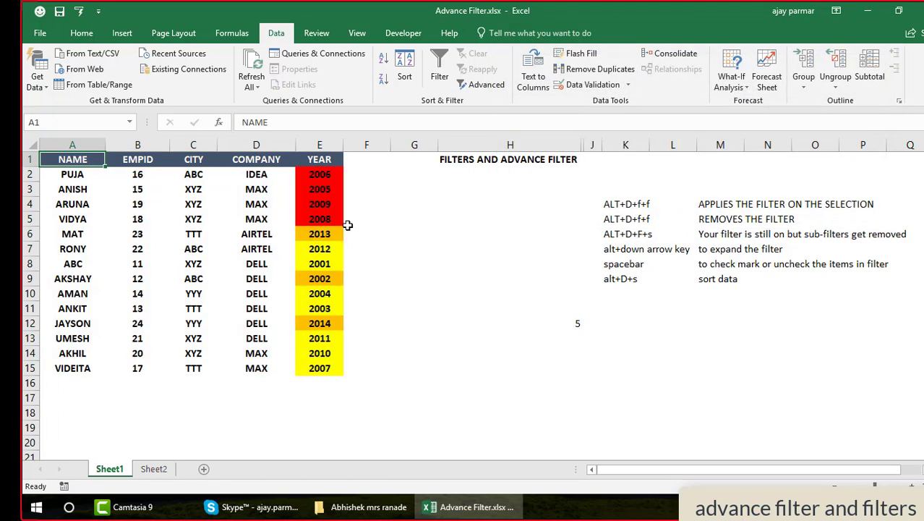
Add a second sort level for YEAR on Cell Color, with yellow On Top.
click(400, 80)
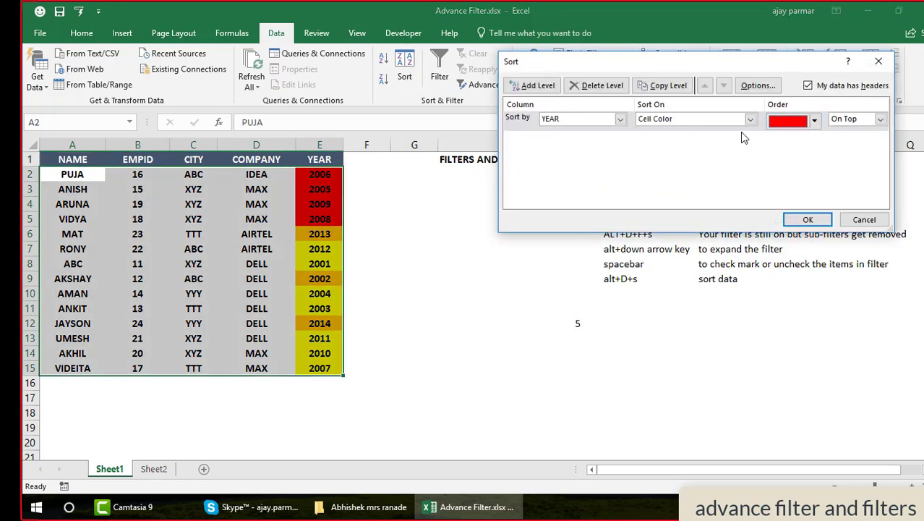
click(539, 85)
click(619, 139)
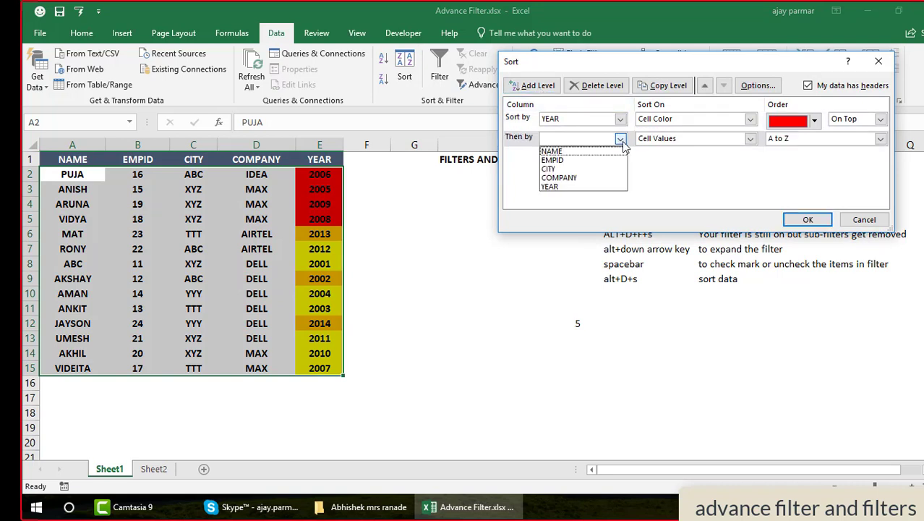
click(558, 186)
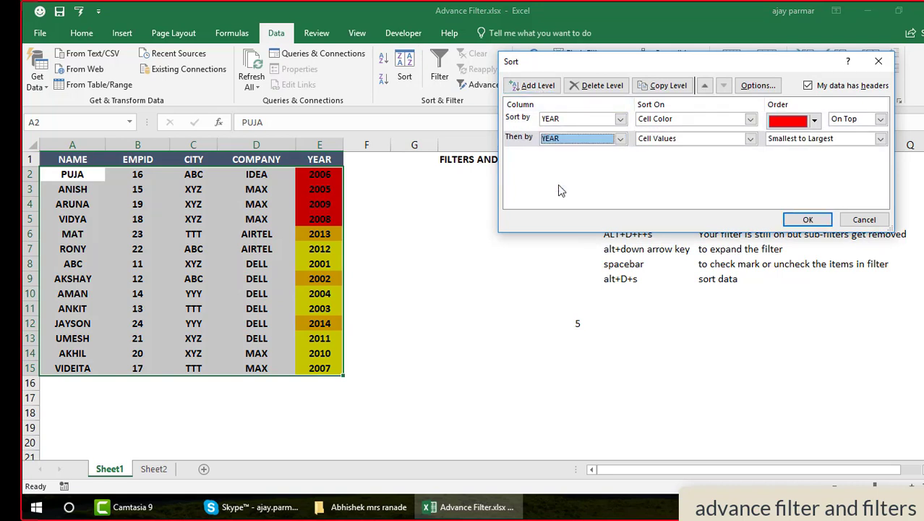
click(750, 138)
click(709, 160)
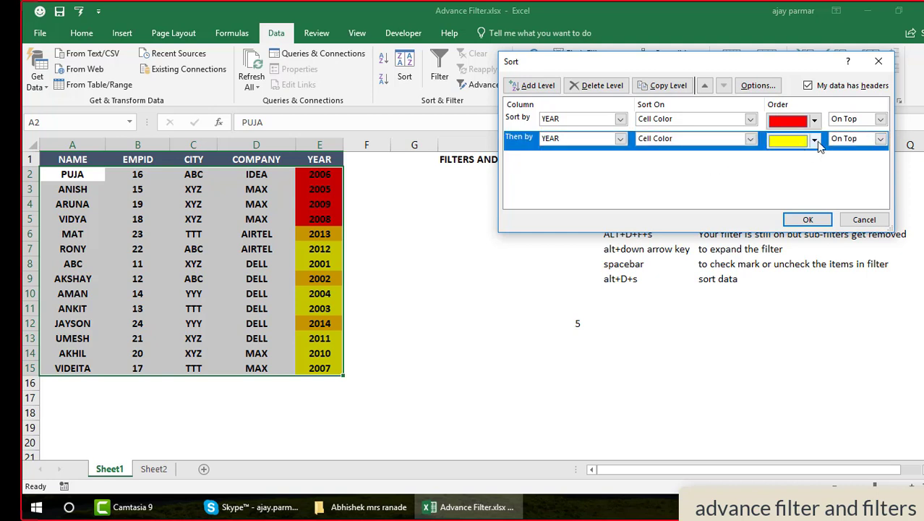
Add a third sort level for YEAR on Cell Color, with orange On Top.
click(532, 85)
click(620, 159)
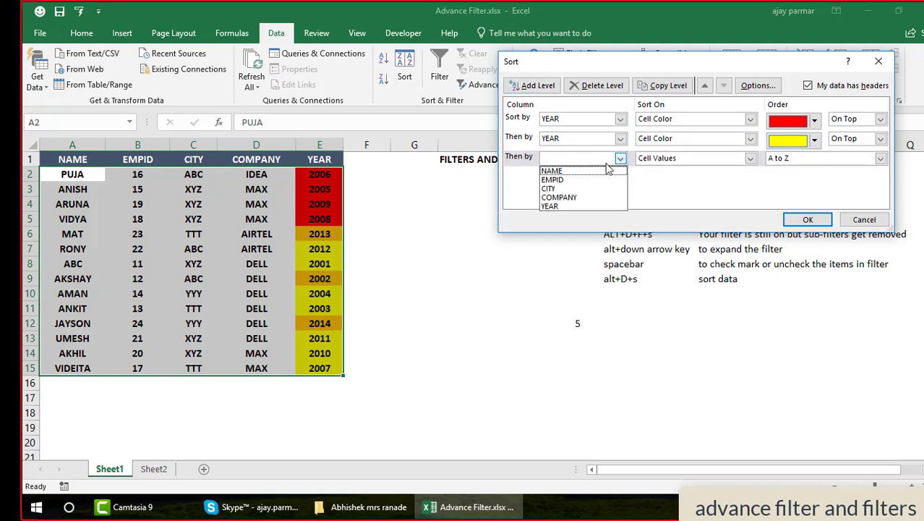
click(557, 206)
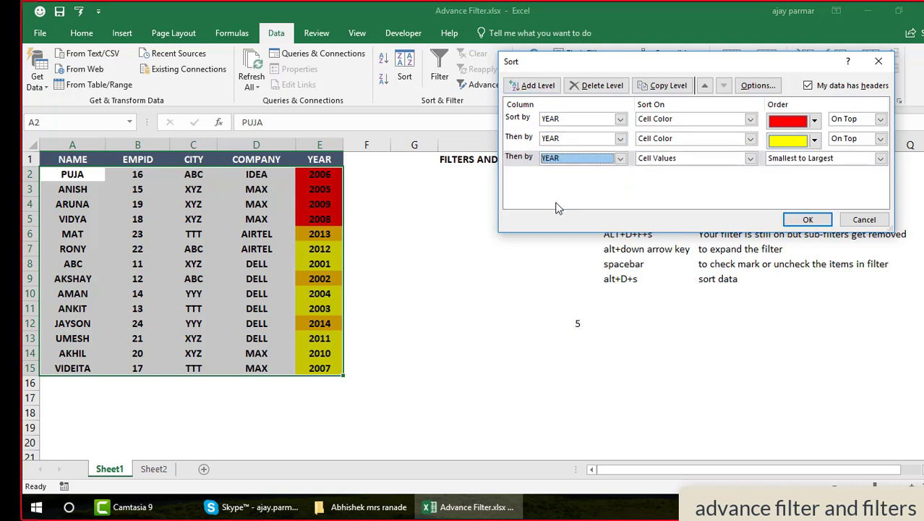
click(750, 161)
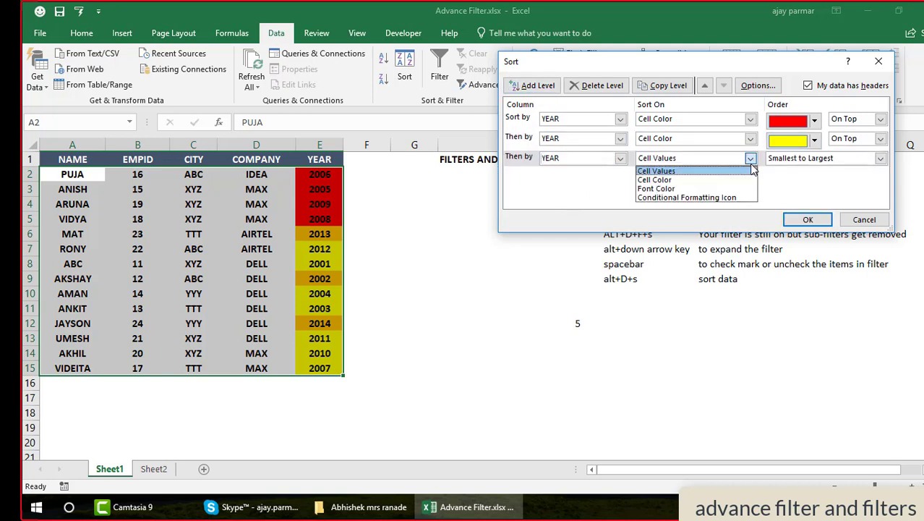
click(706, 186)
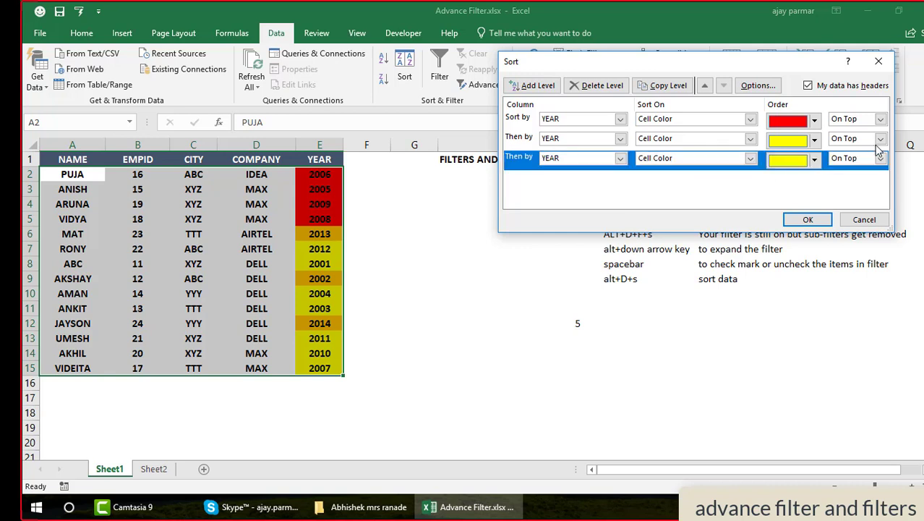
click(815, 160)
click(795, 179)
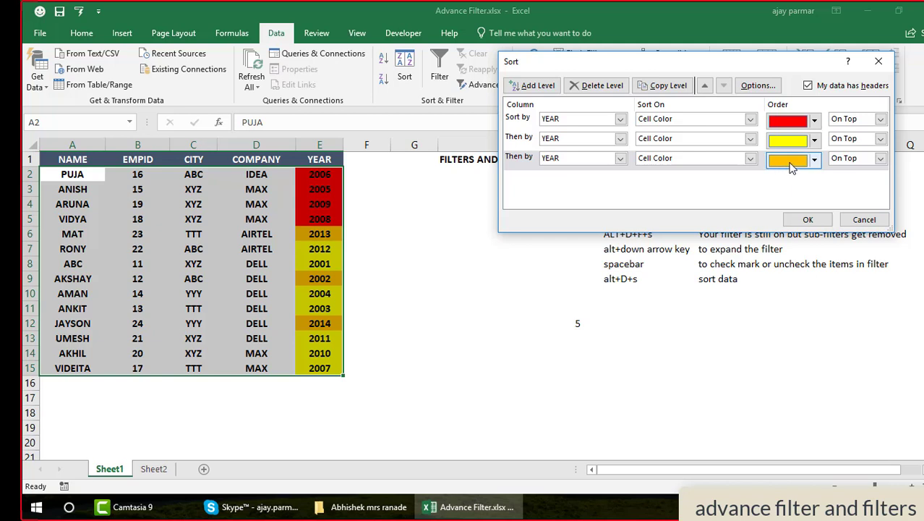
Set the red, yellow and orange YEAR cell color sort levels to On Bottom.
click(881, 119)
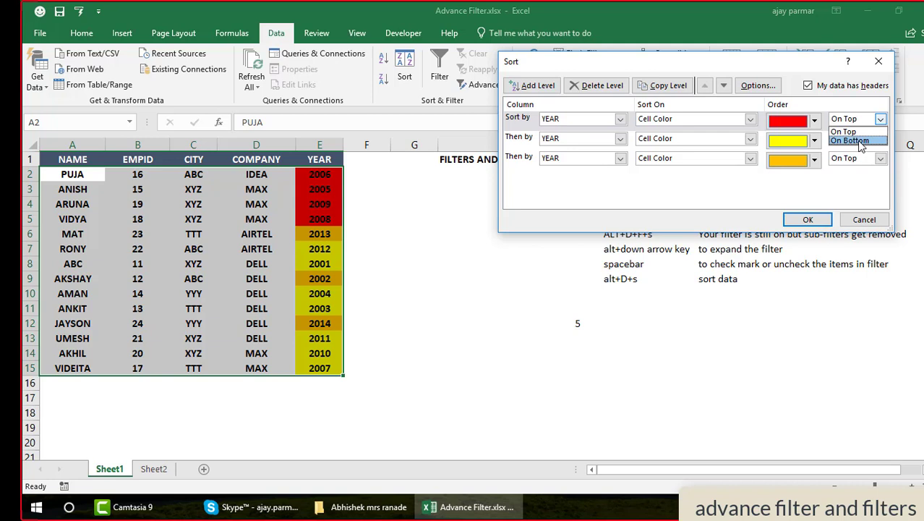
click(859, 141)
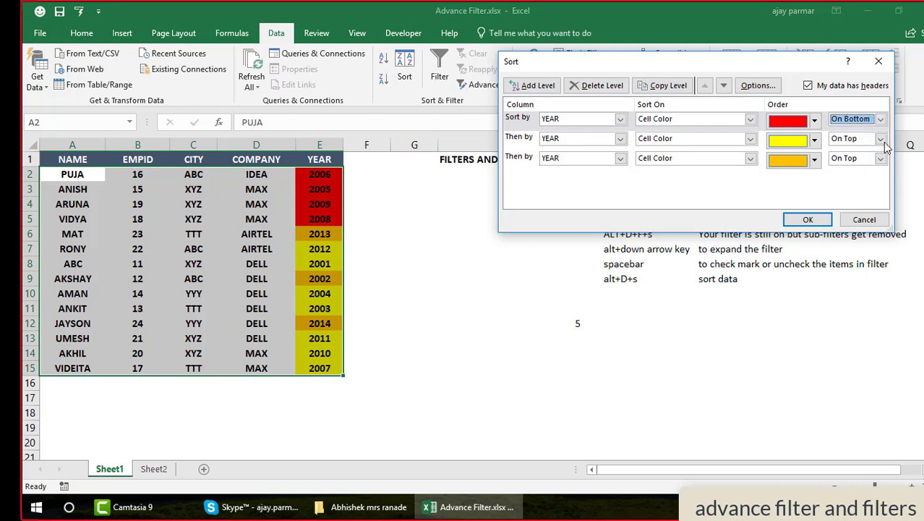
click(882, 139)
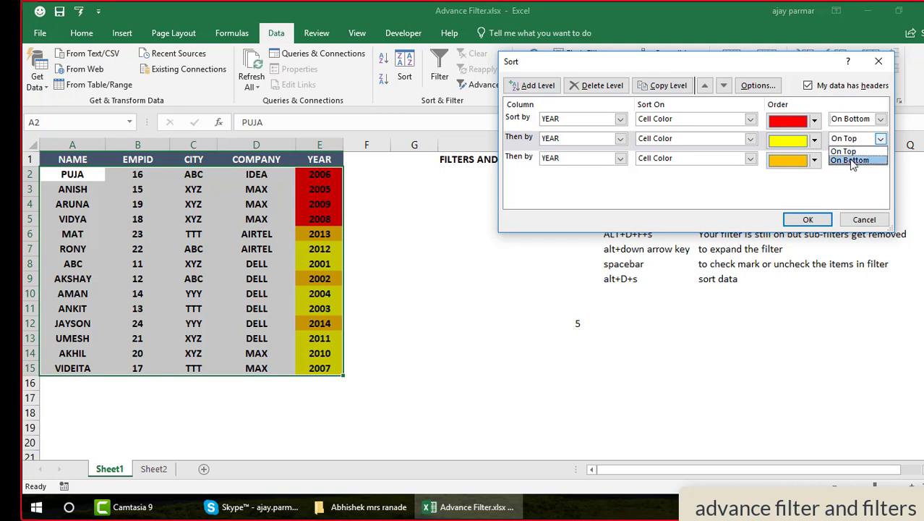
click(853, 161)
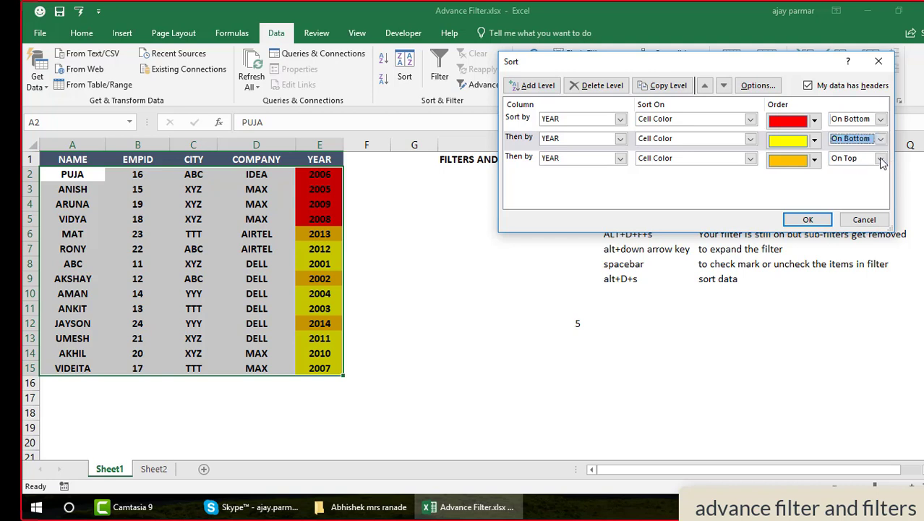
click(881, 159)
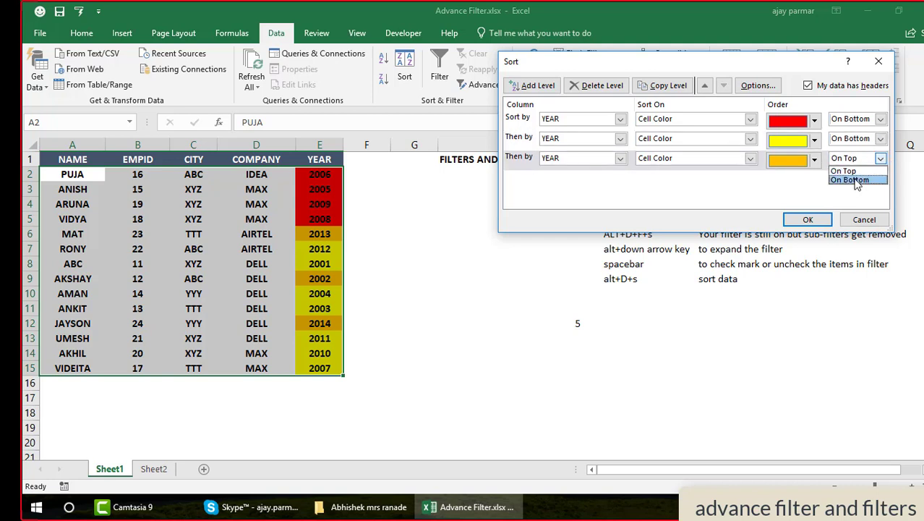
click(857, 180)
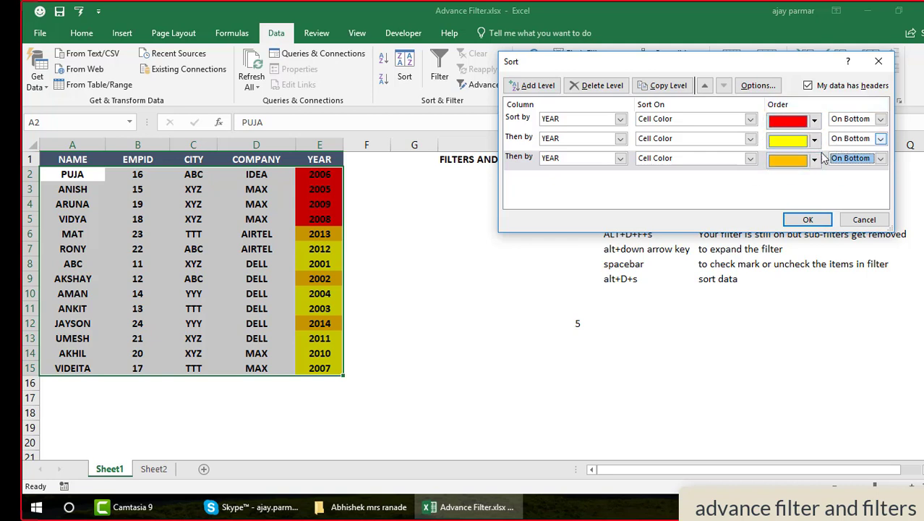
Set the orange and yellow YEAR color levels back to On Top and apply the sort.
click(881, 159)
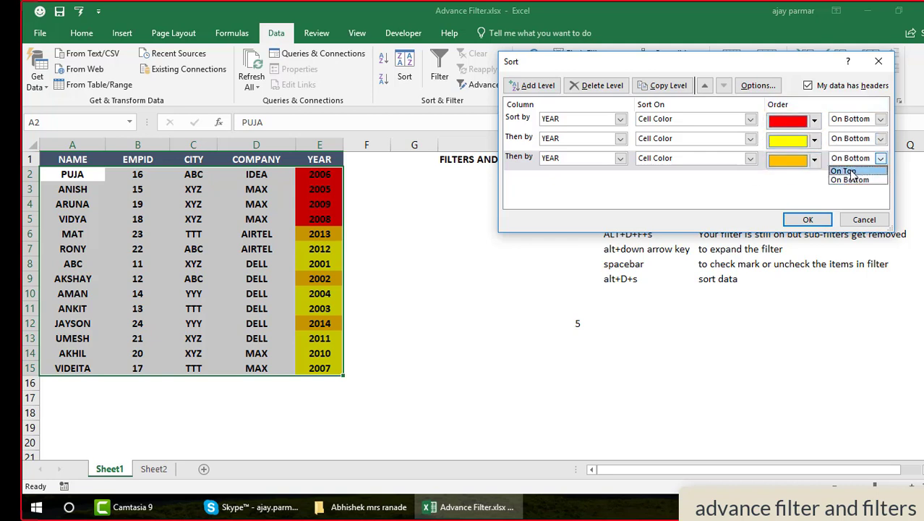
click(853, 172)
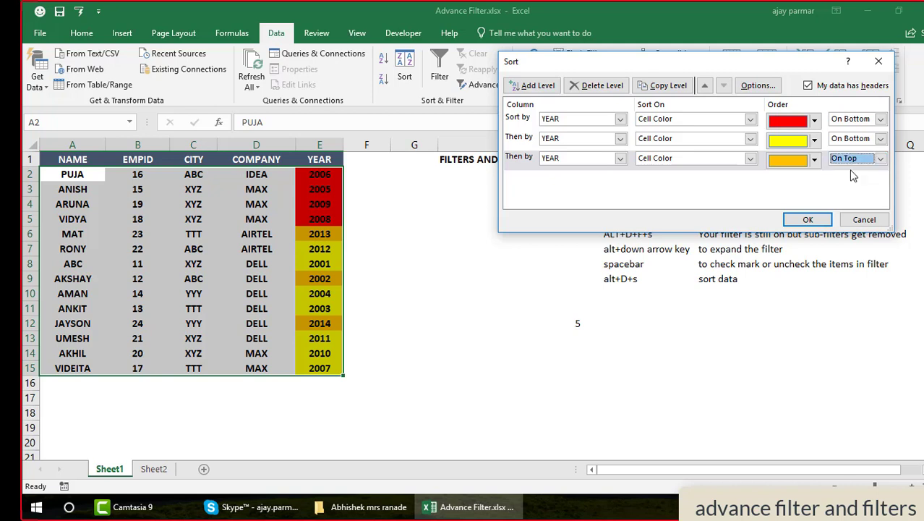
click(881, 138)
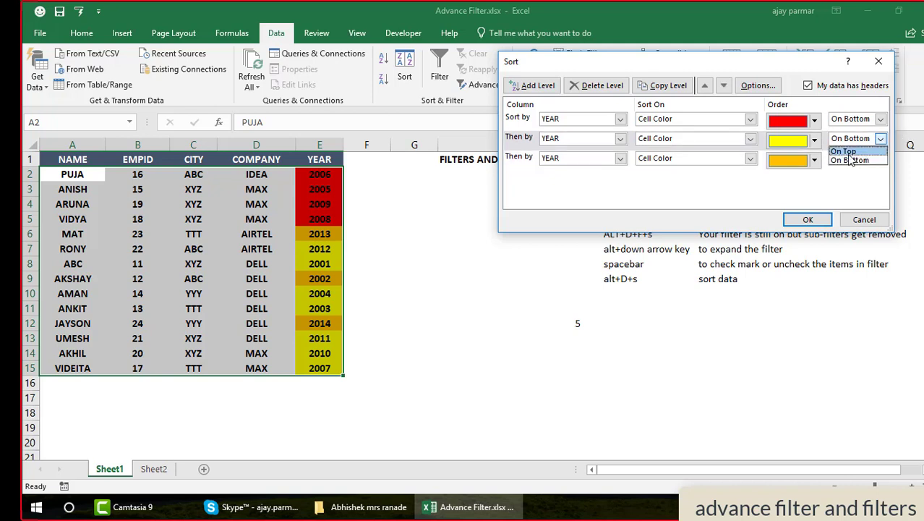
click(847, 151)
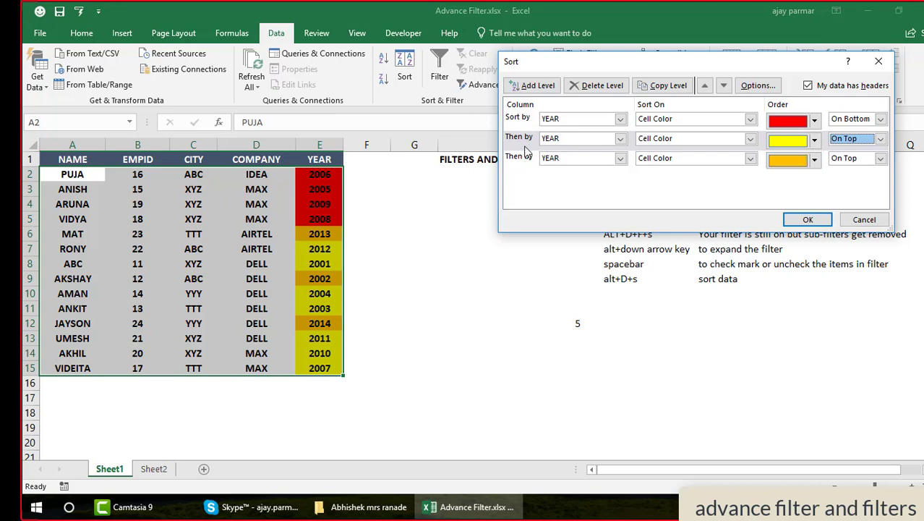
click(810, 220)
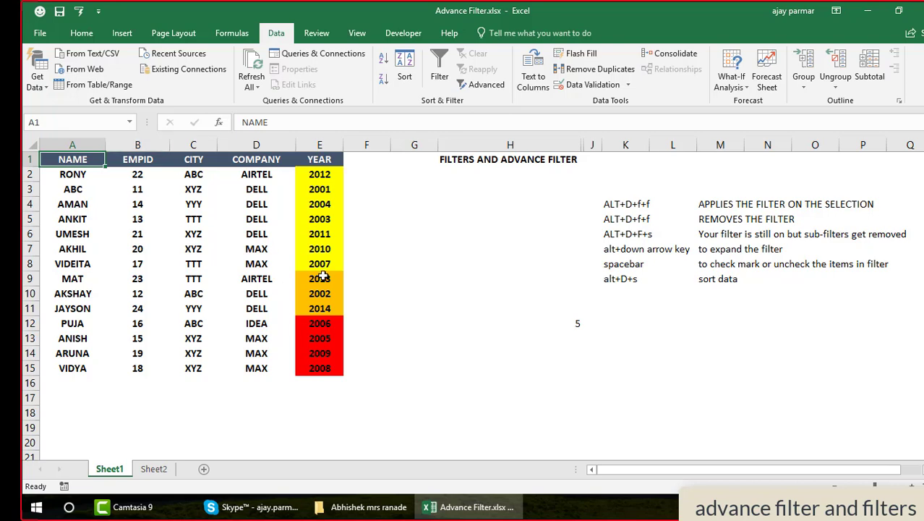
Change the yellow YEAR color level to On Bottom and apply the sort again.
click(406, 70)
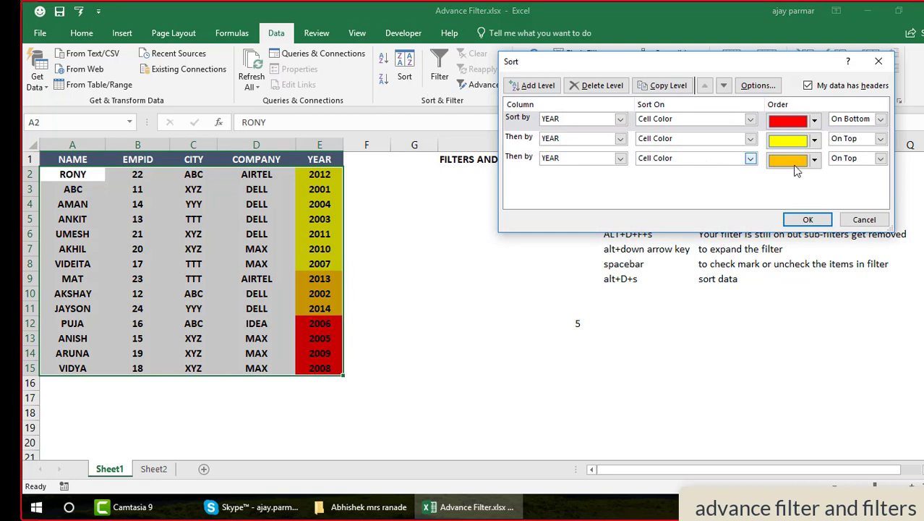
click(882, 142)
click(882, 139)
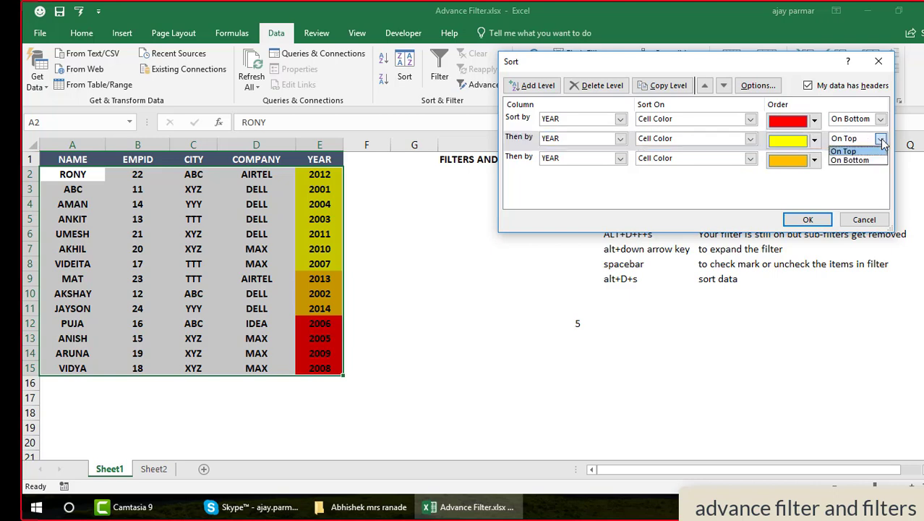
click(845, 160)
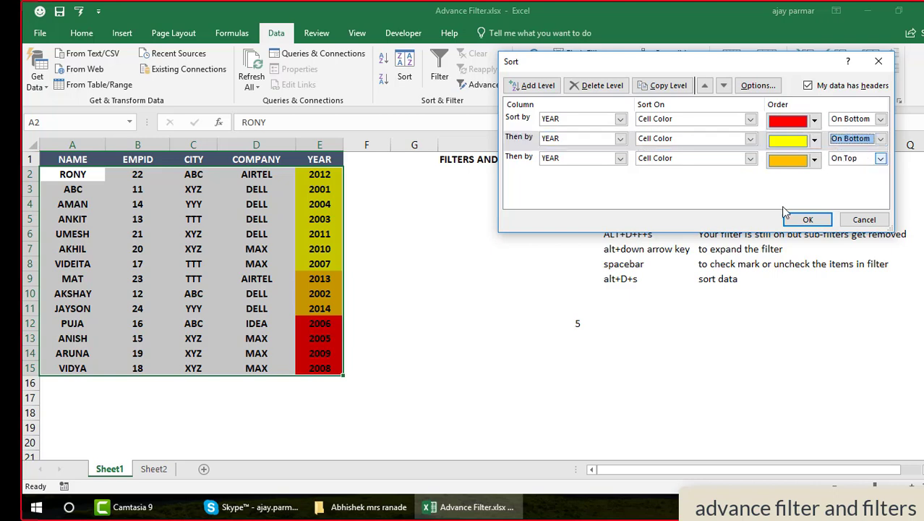
click(808, 220)
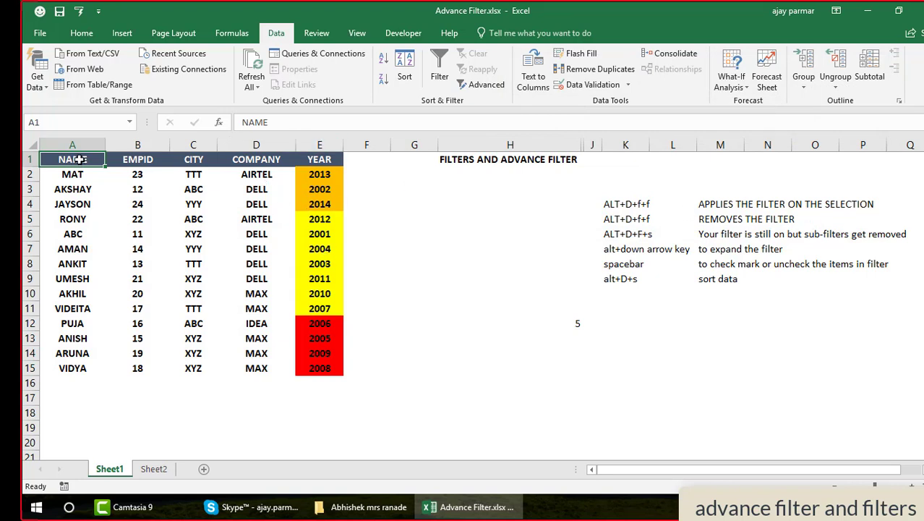
In the table's sort settings, change the first YEAR level's color to orange and the third level's color to red.
click(405, 72)
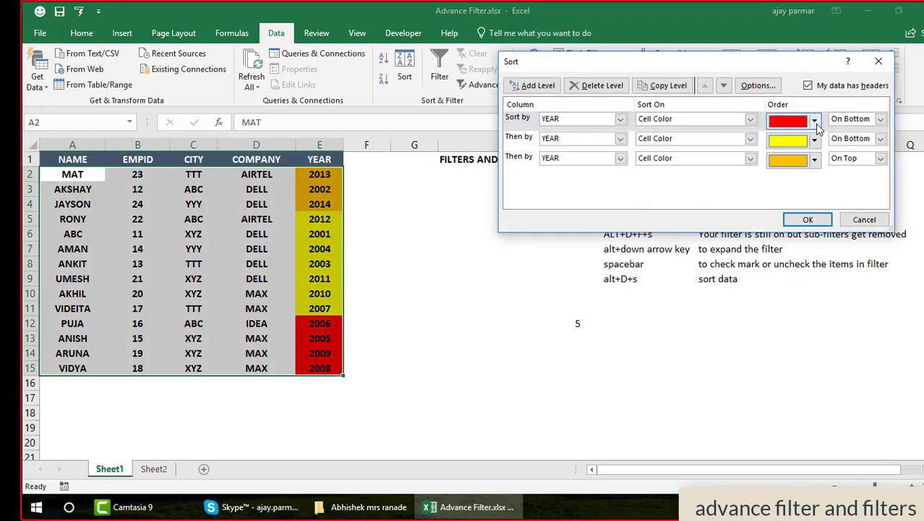
click(814, 121)
click(814, 141)
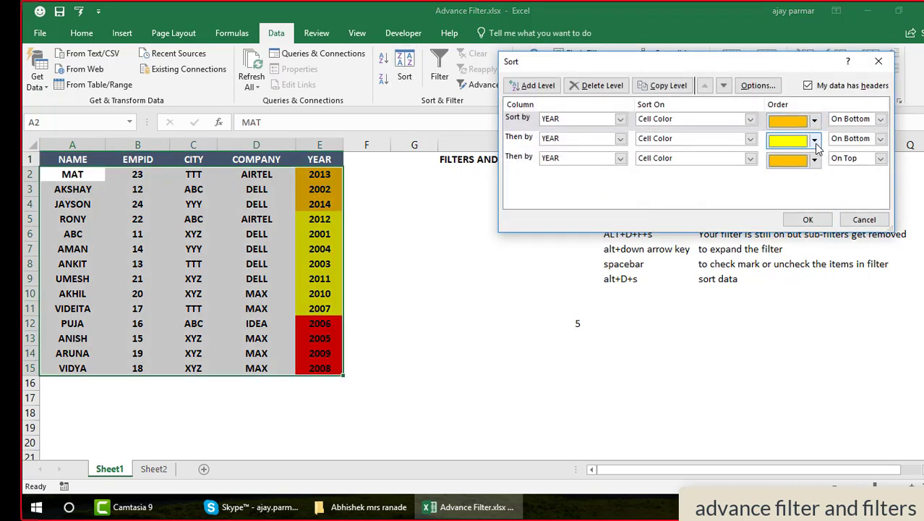
click(815, 159)
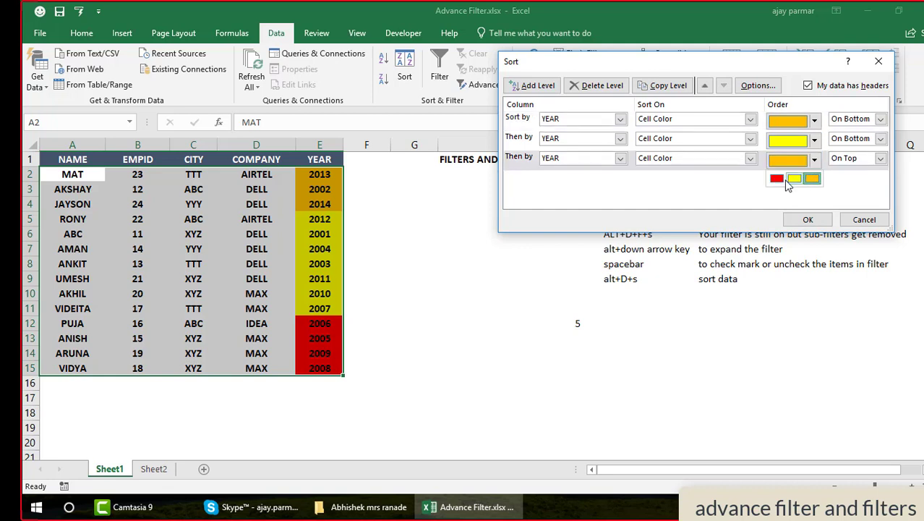
click(777, 180)
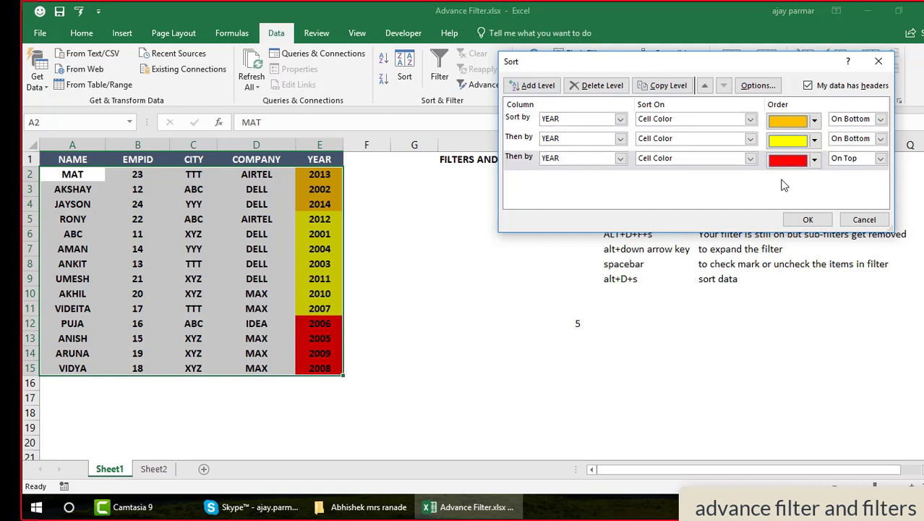
Place the orange, yellow and red YEAR color levels all On Top, apply the sort, and return to cell A1.
click(881, 119)
click(871, 129)
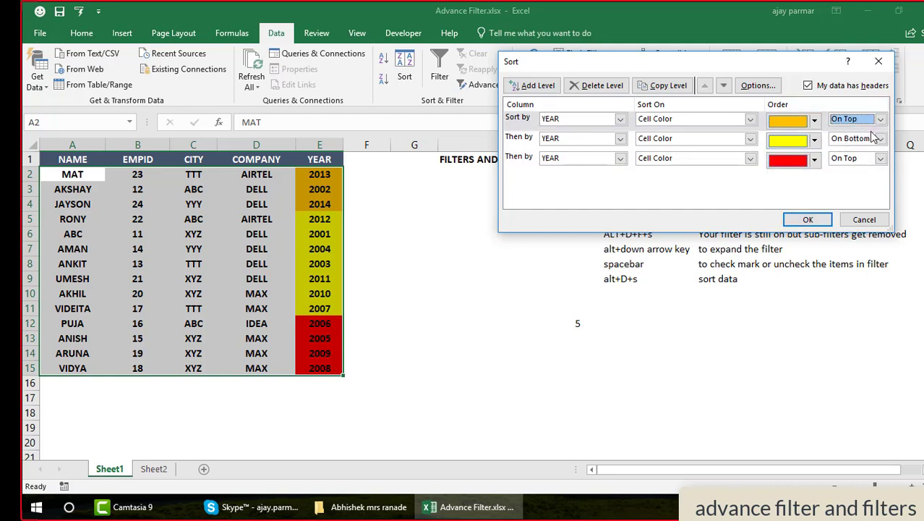
click(881, 139)
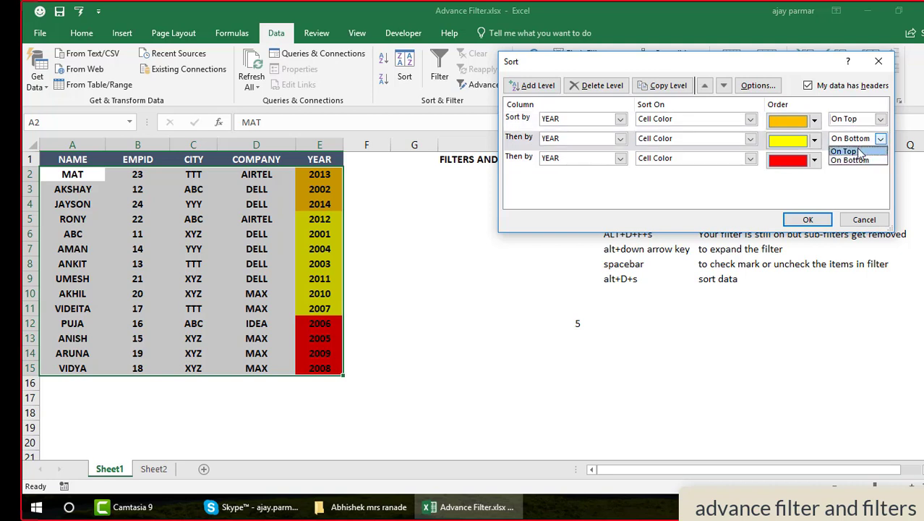
click(861, 149)
click(881, 159)
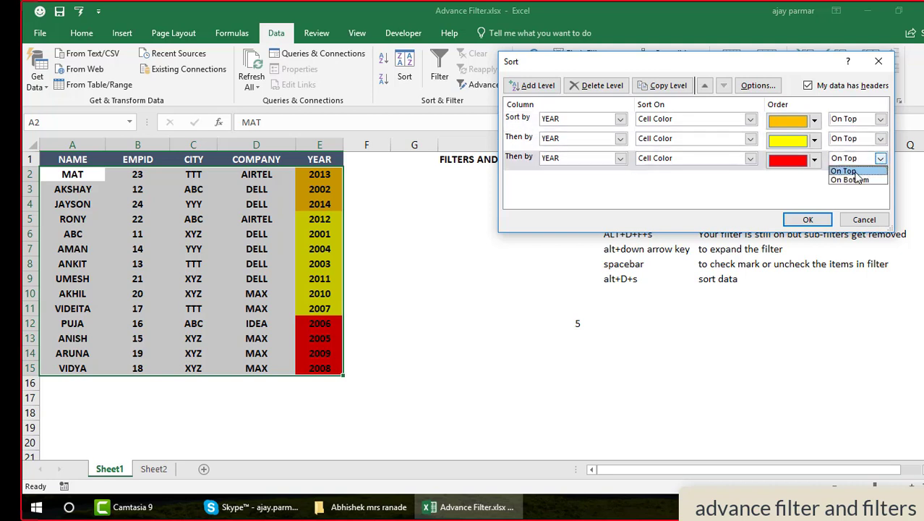
click(857, 175)
click(808, 220)
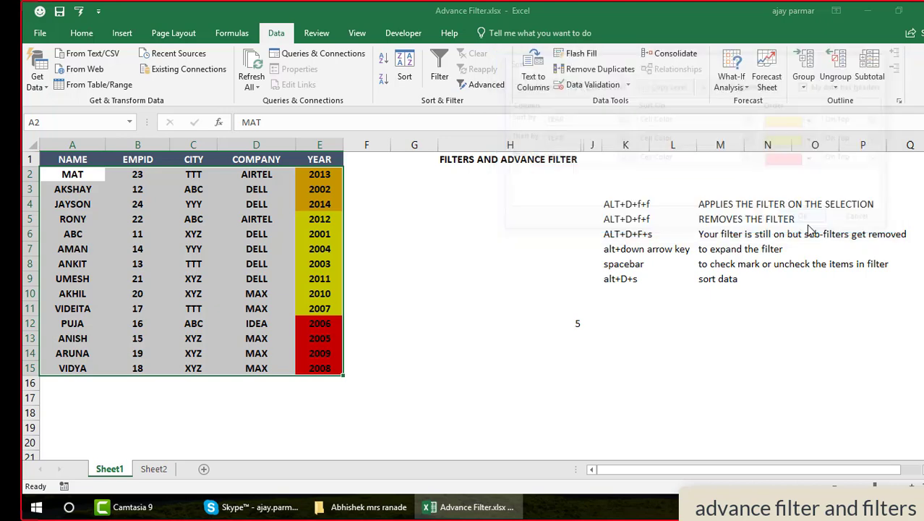
key(ctrl+Home)
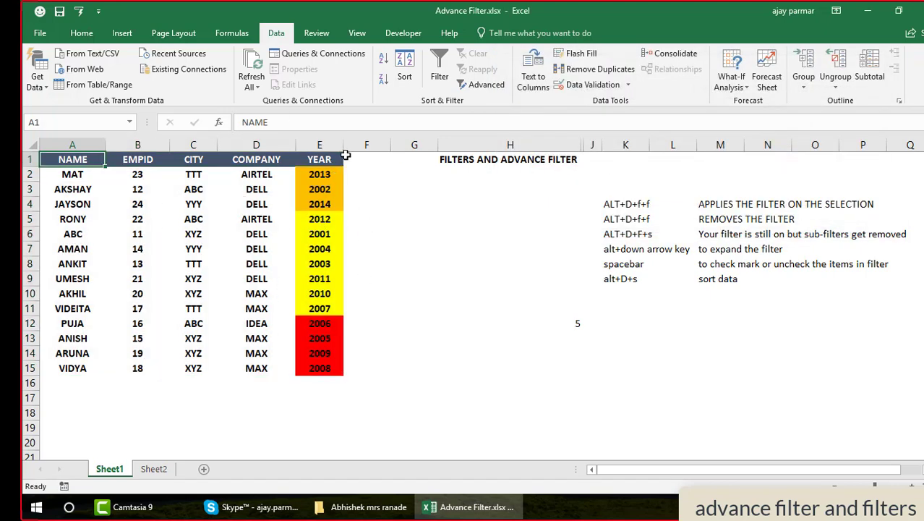
Check the order of the orange, yellow and red groups in the sorted YEAR column.
click(322, 172)
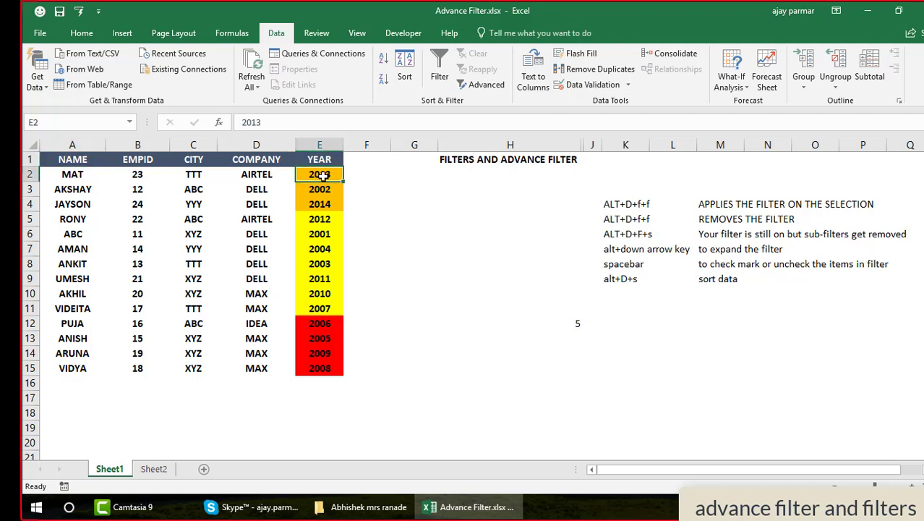
click(317, 216)
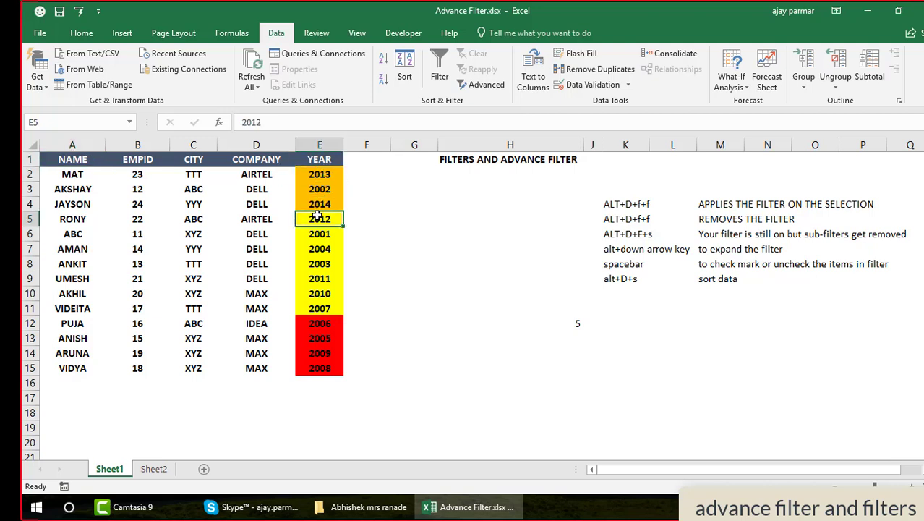
click(320, 311)
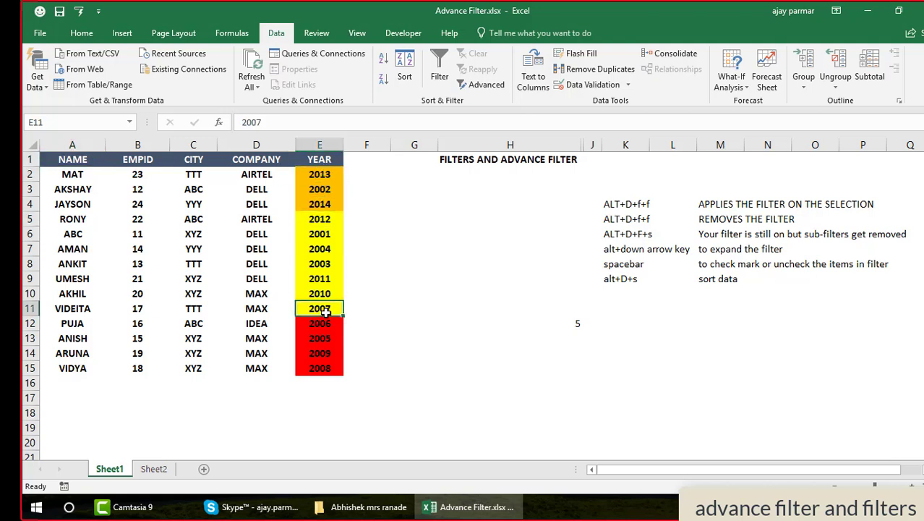
click(75, 325)
click(334, 336)
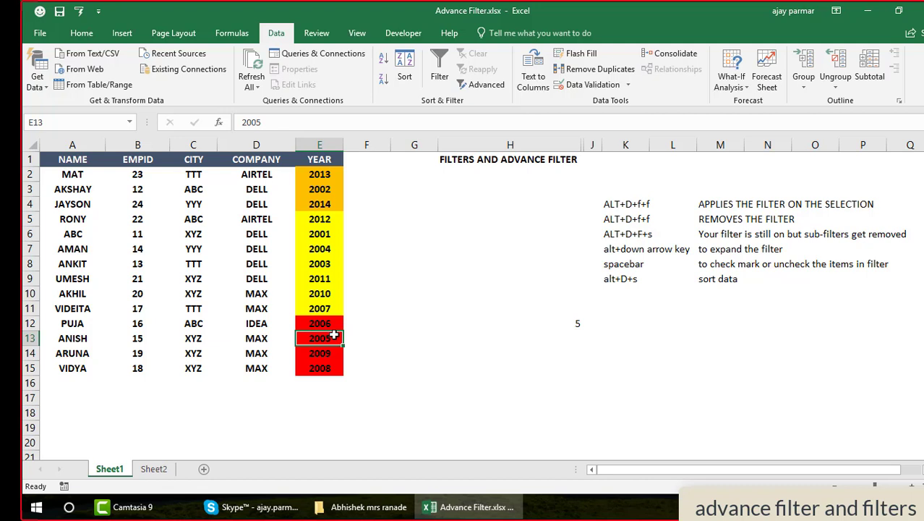
click(102, 161)
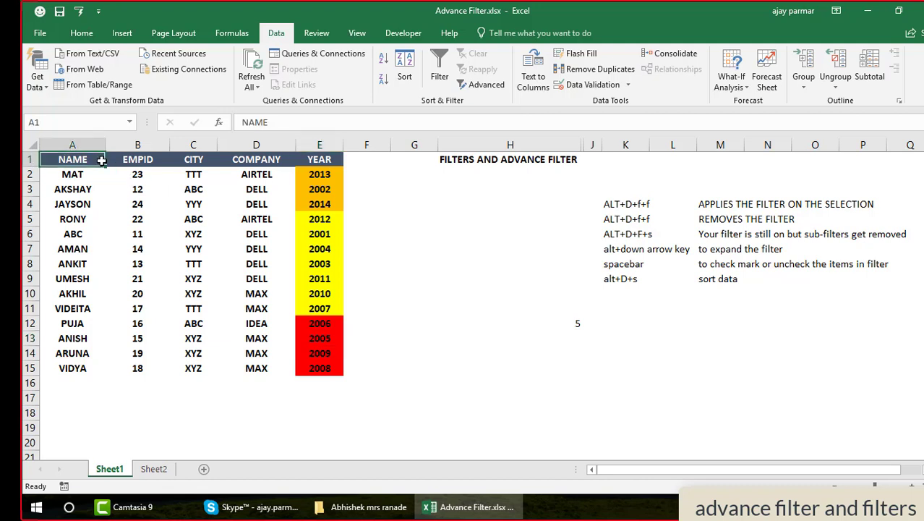
key(Down)
key(Down)
key(Down)
key(Down)
key(Down)
key(Down)
key(Down)
key(Down)
key(Down)
key(Down)
key(Down)
key(Down)
key(Down)
key(Down)
key(Down)
key(Down)
key(Down)
key(Down)
key(Down)
key(Down)
key(Up)
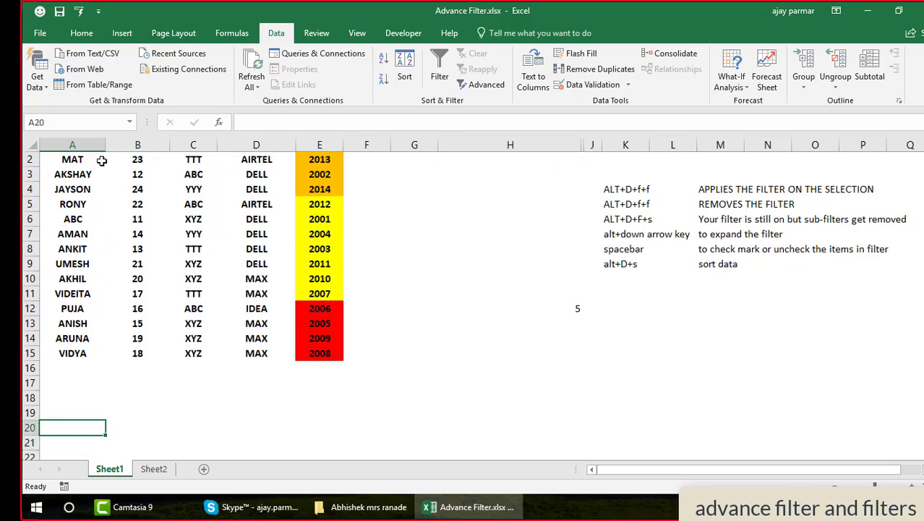
key(Up)
key(Up)
key(Up)
key(Up)
key(Up)
key(Up)
key(Up)
key(Up)
key(Up)
key(Up)
key(Up)
key(Up)
key(Up)
key(Up)
key(Up)
key(Up)
key(Up)
key(Up)
key(Up)
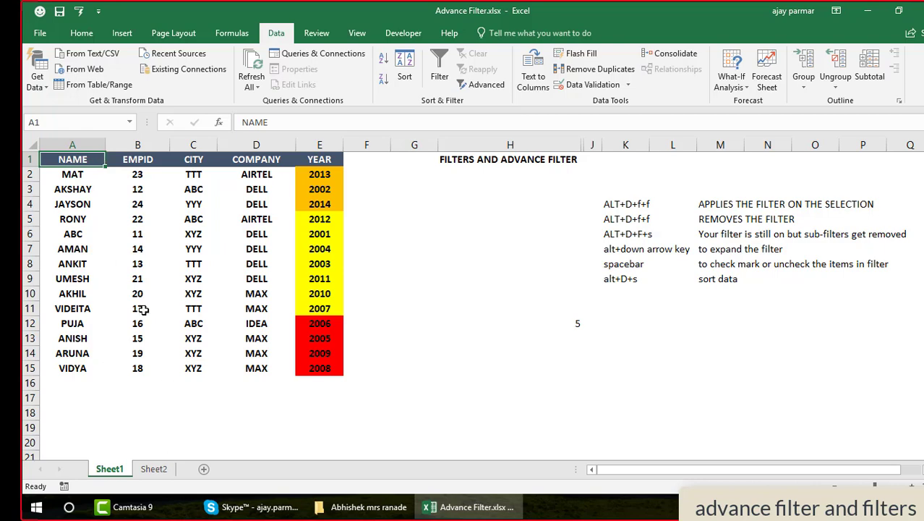
On Sheet2, replace the EMPID header in B1 with mon and fill the weekday series across row 1 through column T.
click(156, 470)
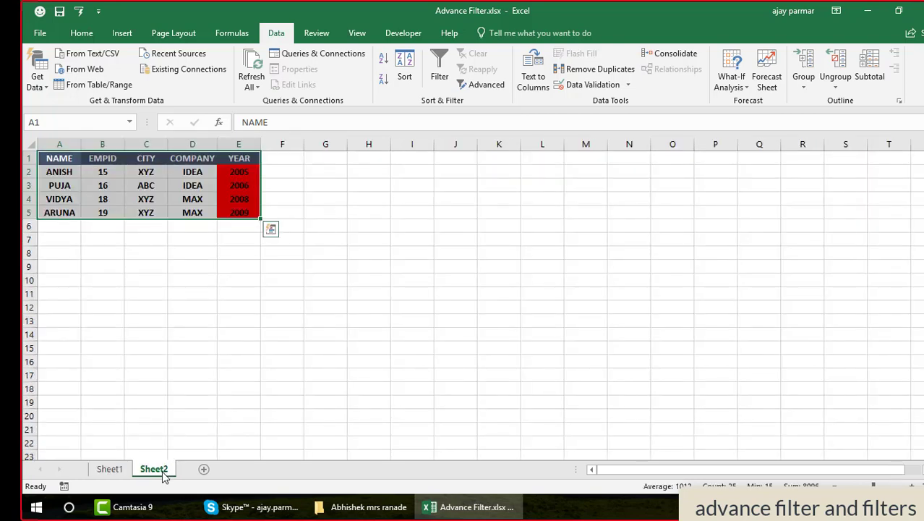
click(145, 159)
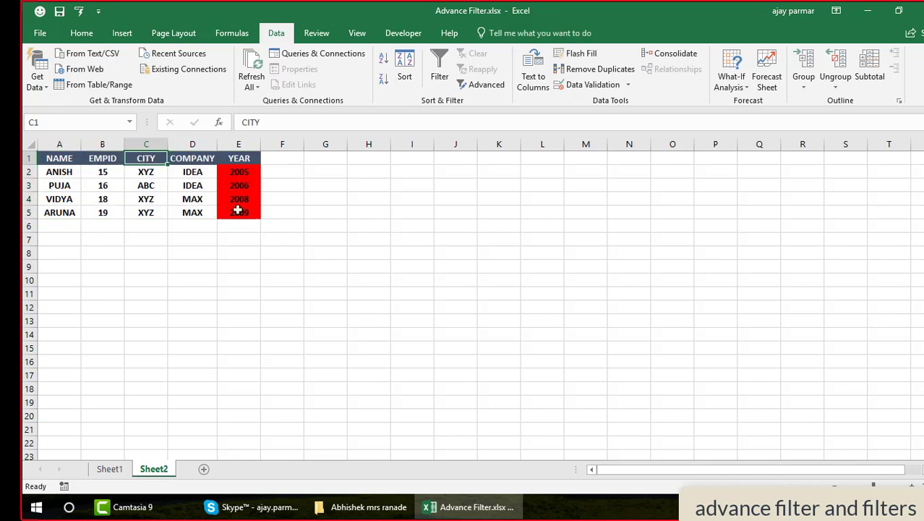
click(96, 158)
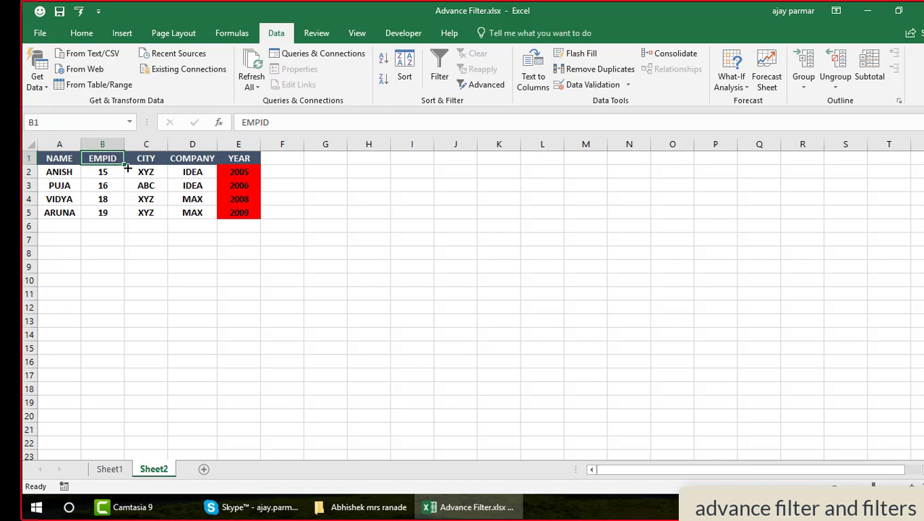
text(s)
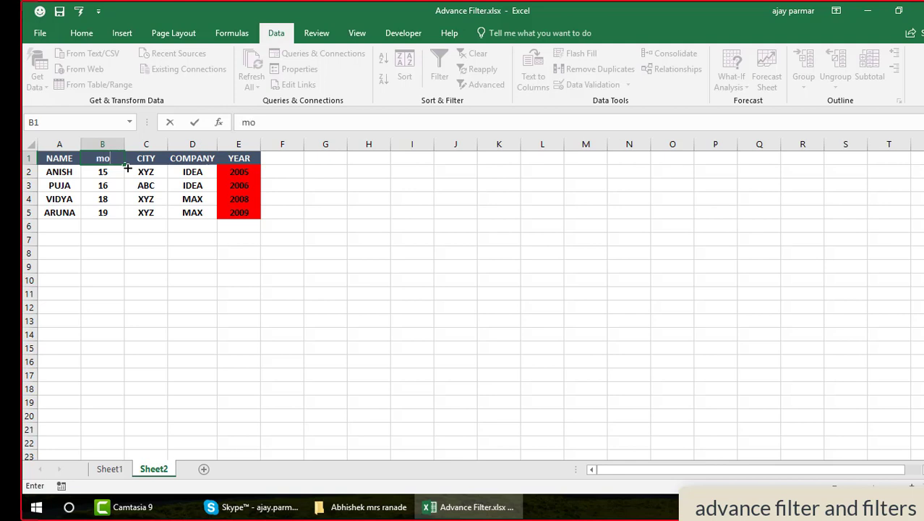
text(n)
key(Return)
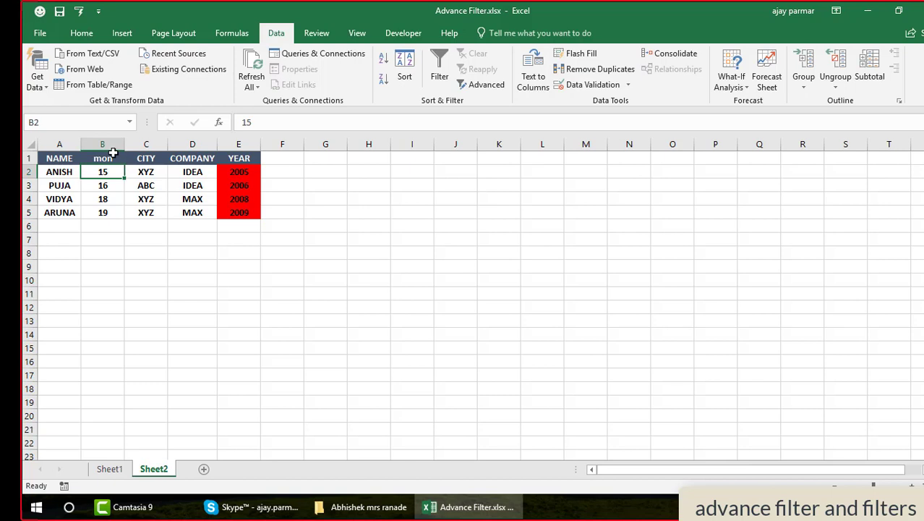
click(114, 155)
drag(125, 165, 905, 161)
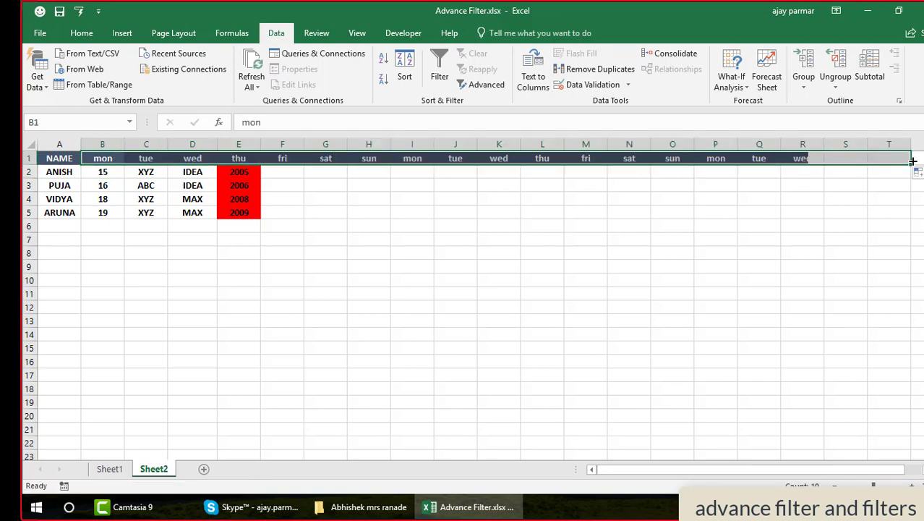
Copy the numbers in B2:B5 and paste them into C2:T5 under all the remaining weekday headers.
click(103, 171)
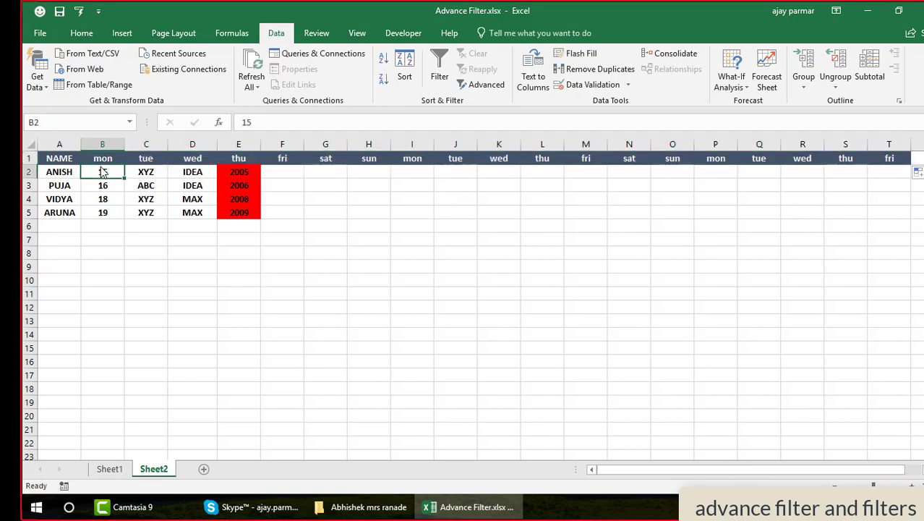
key(shift+Down)
key(shift+Down)
key(shift+Down)
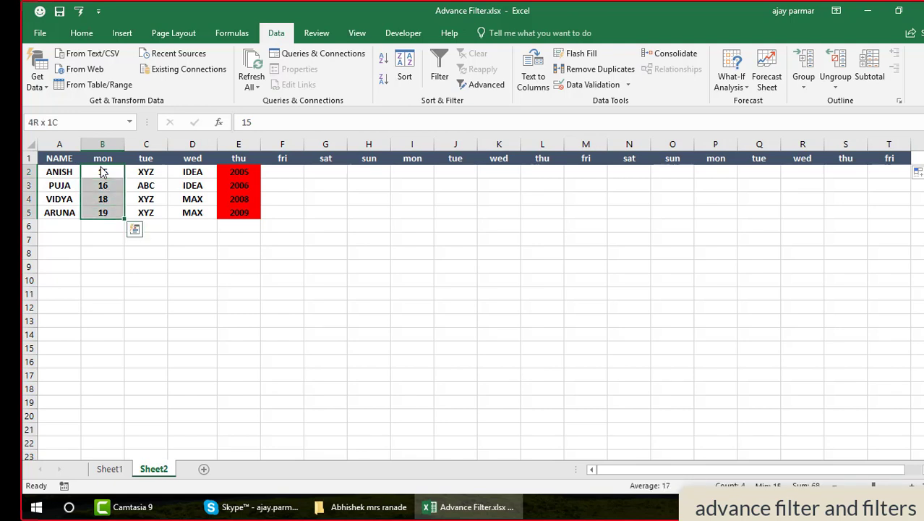
key(ctrl+c)
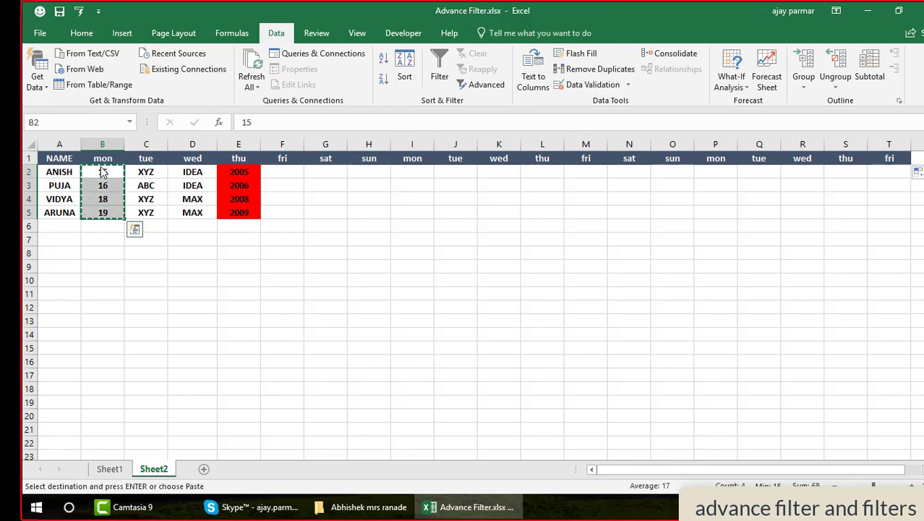
key(Right)
key(shift+Right)
key(shift+Right)
key(shift+Right)
key(shift+Right)
key(shift+Right)
key(shift+Right)
key(shift+Right)
key(shift+Right)
key(shift+Right)
key(shift+Right)
key(shift+Right)
key(shift+Right)
key(shift+Right)
key(shift+Right)
key(shift+Right)
key(shift+Right)
key(shift+Right)
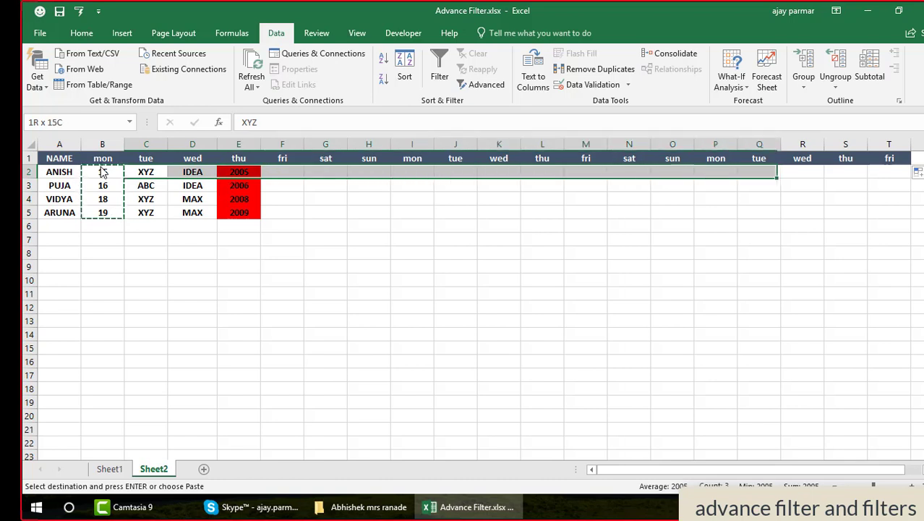
key(shift+Down)
key(shift+Down)
key(shift+Down)
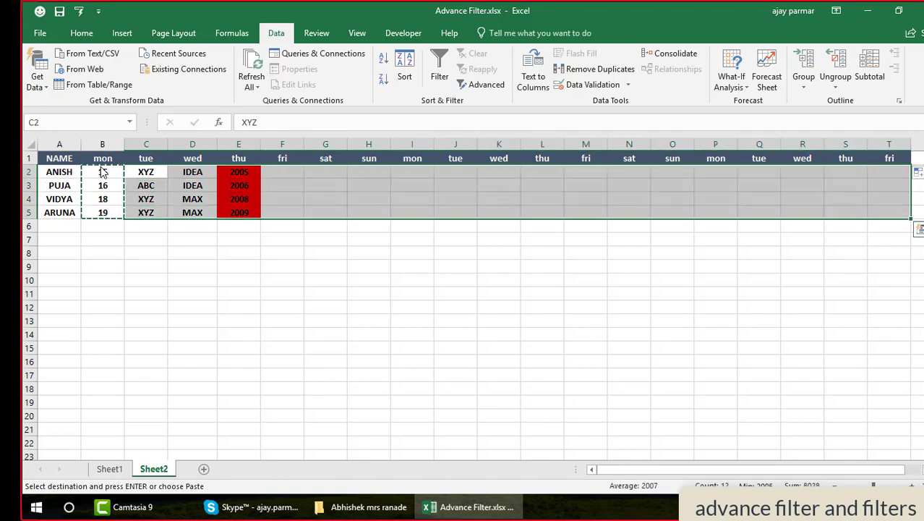
key(ctrl+v)
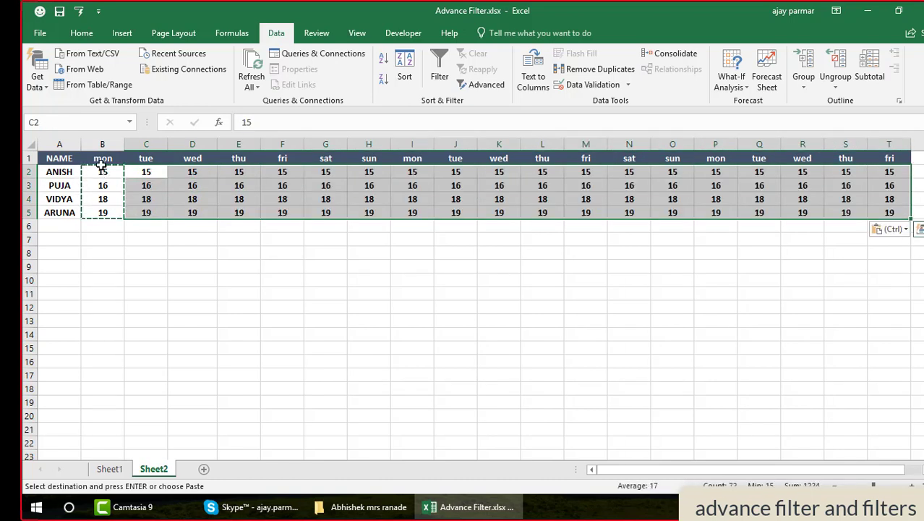
click(106, 158)
key(Escape)
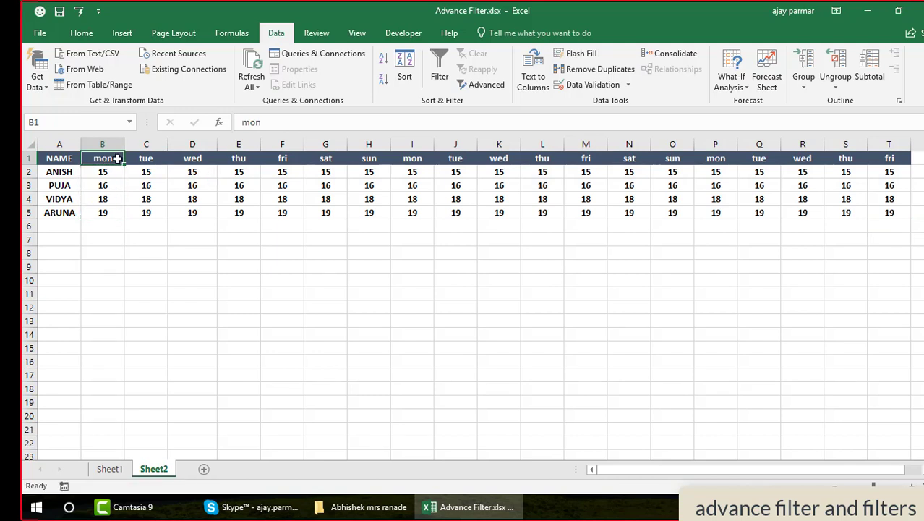
click(253, 160)
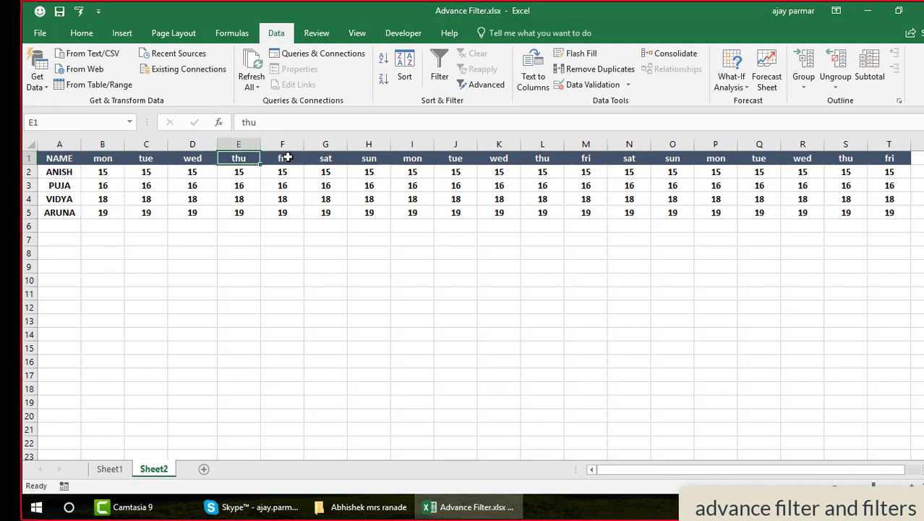
click(295, 156)
click(324, 161)
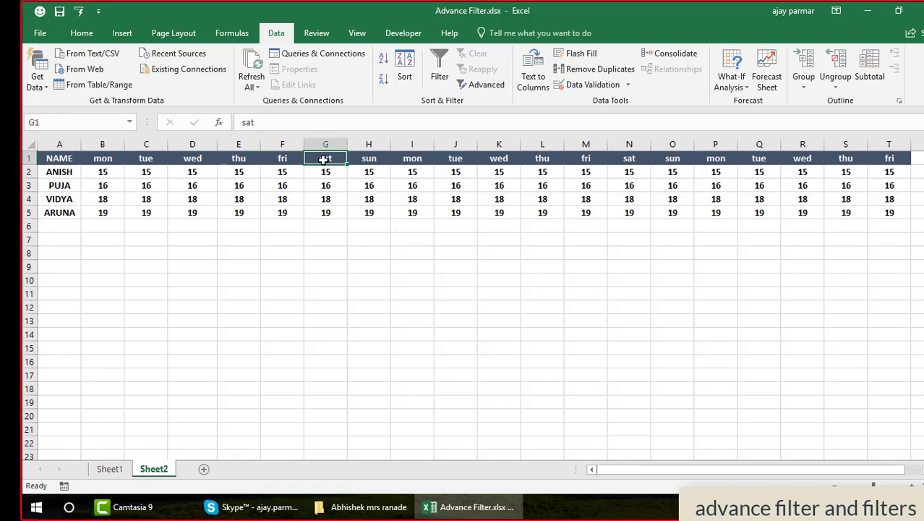
click(105, 158)
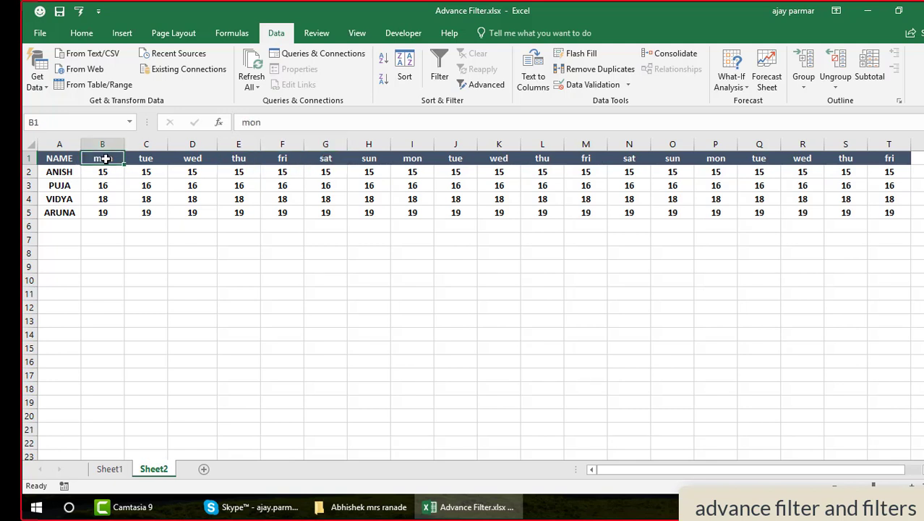
click(421, 159)
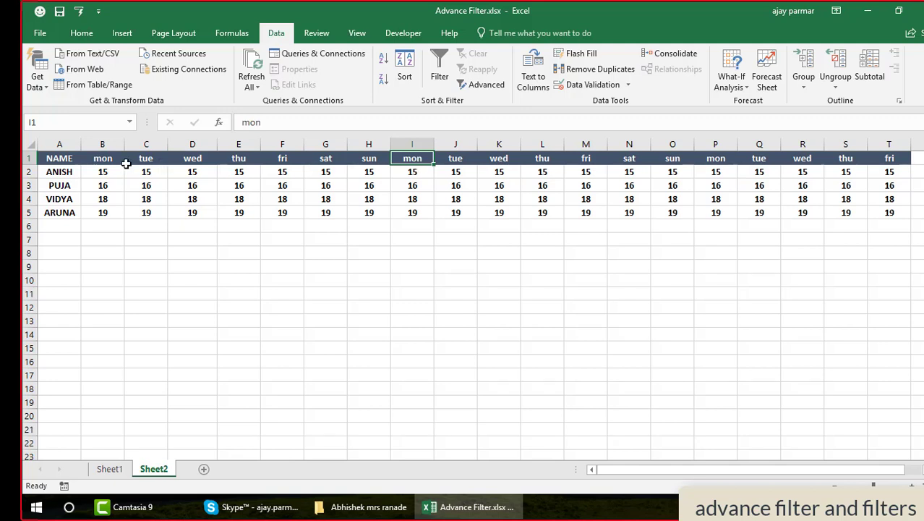
Insert a blank row above the NAME and weekday header row.
click(62, 159)
key(alt+i)
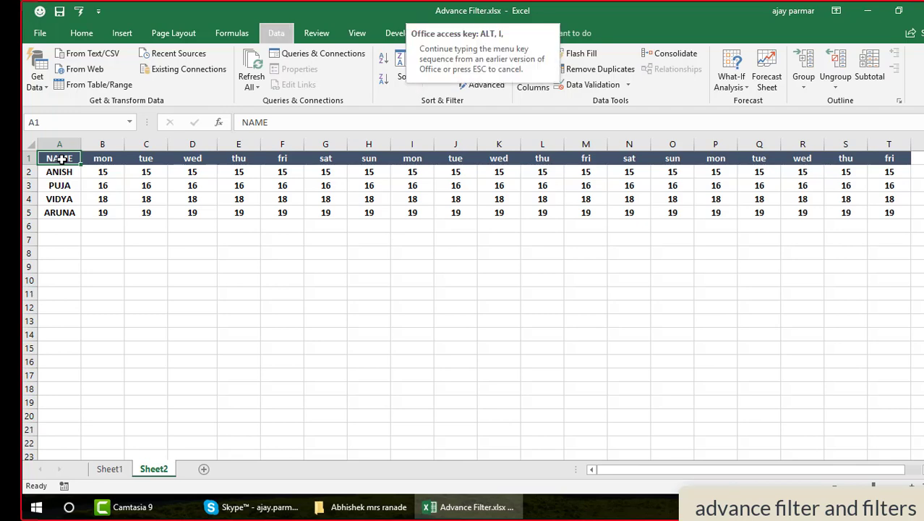
key(r)
Merge and center cells B1:H1 above the first mon-to-sun block.
click(105, 153)
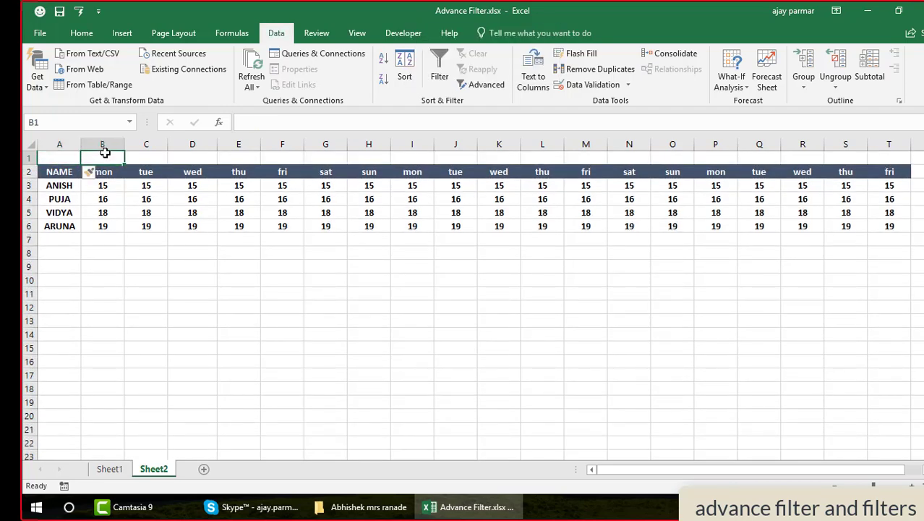
key(shift+Right)
key(shift+Right)
key(shift+Right)
key(shift+Right)
key(shift+Right)
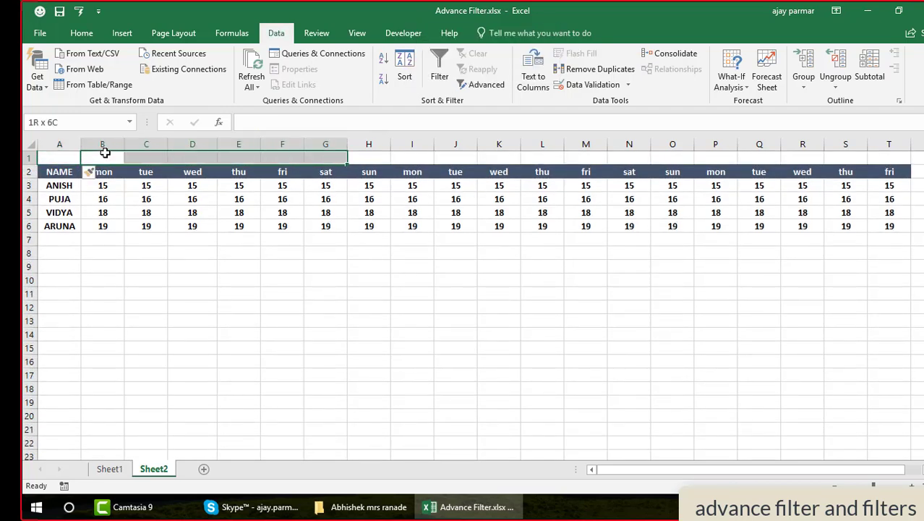
key(shift+Left)
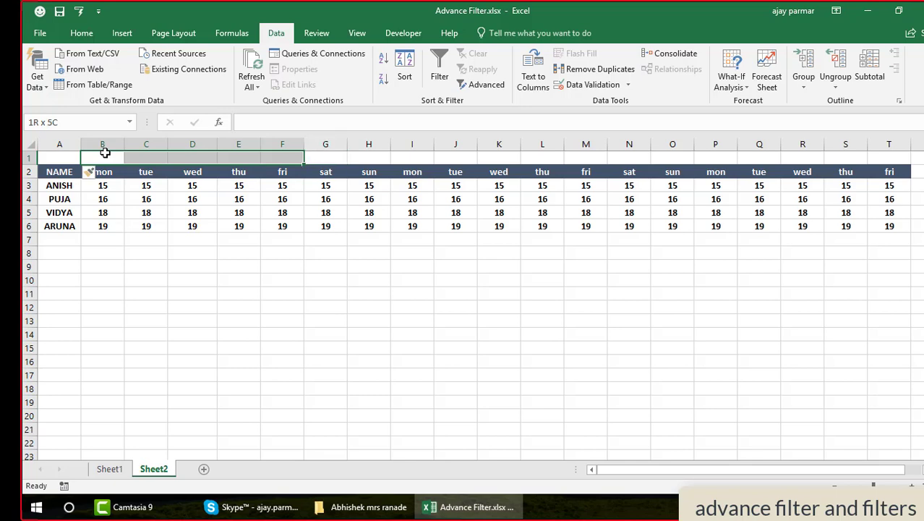
key(shift+Right)
key(shift+Right)
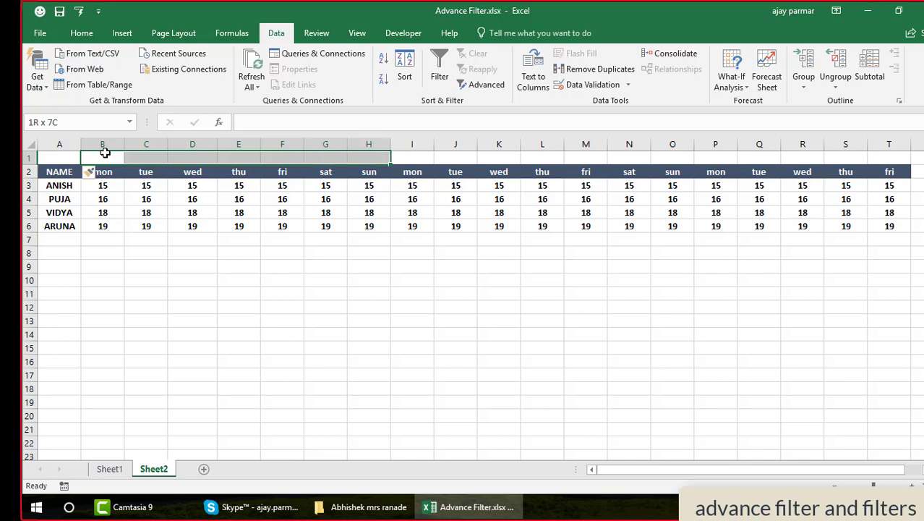
click(84, 34)
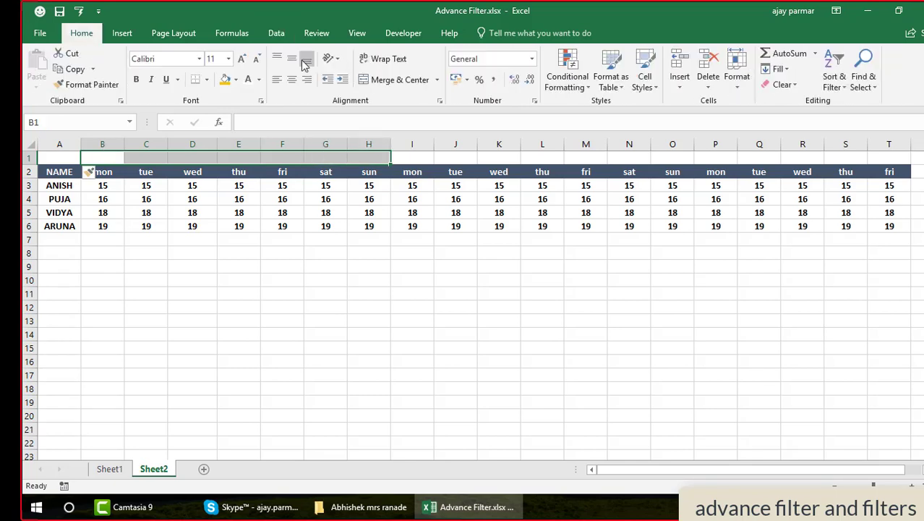
click(400, 86)
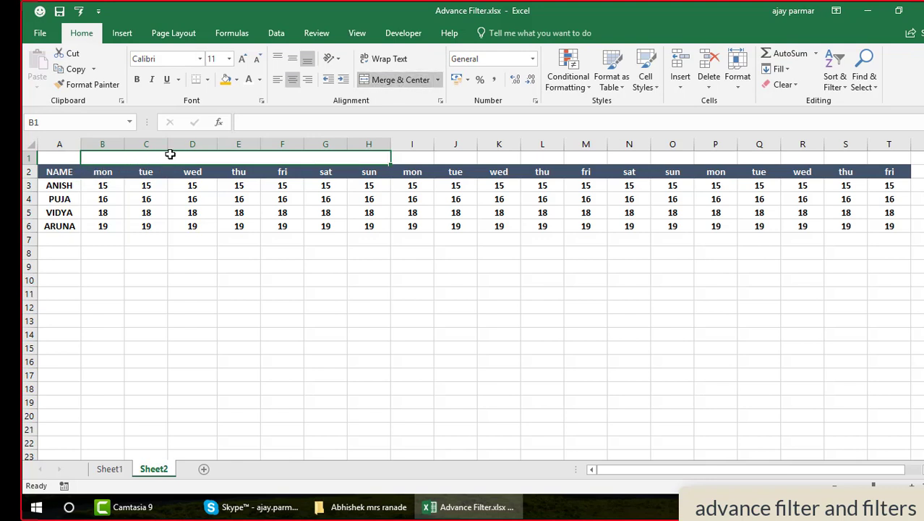
Label the merged B1:H1 cell week1 and fill it with orange.
text(wee)
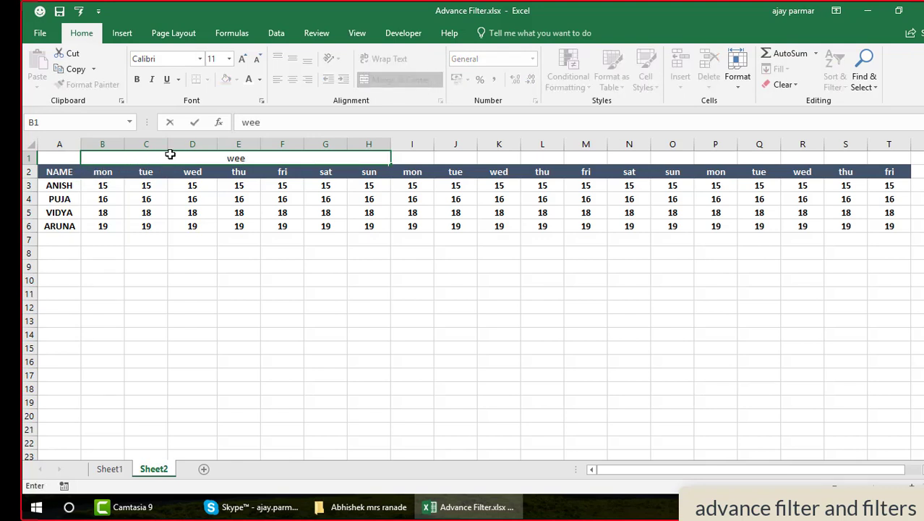
text(k1)
key(Return)
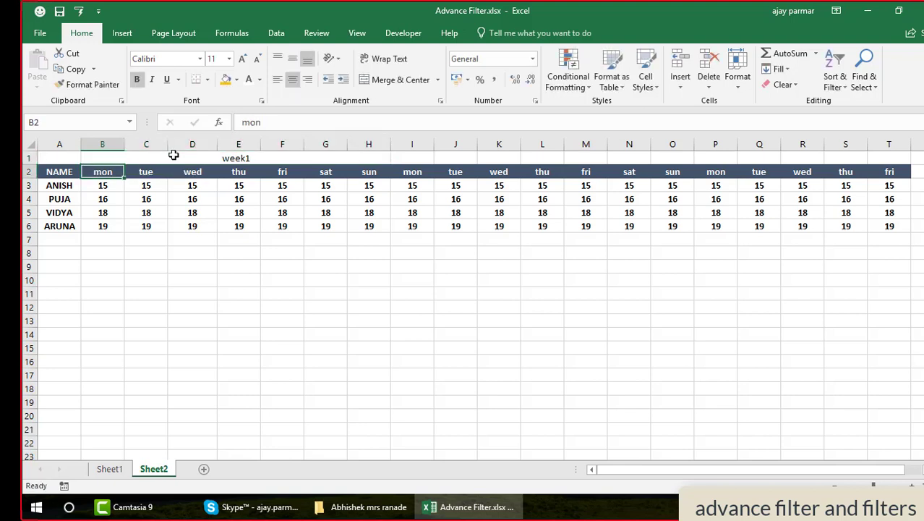
click(245, 157)
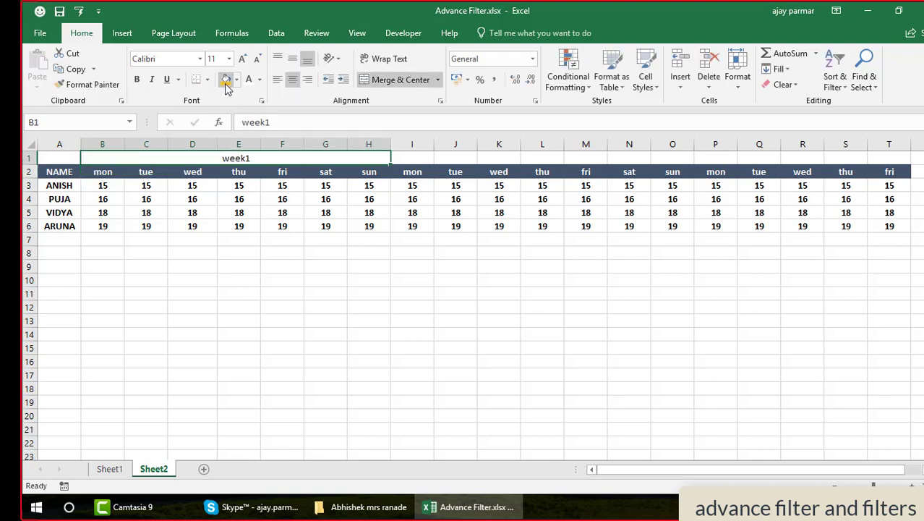
click(226, 82)
Copy the week1 cell's merged orange formatting to the next two week blocks in row 1, starting at I1 and P1.
click(406, 161)
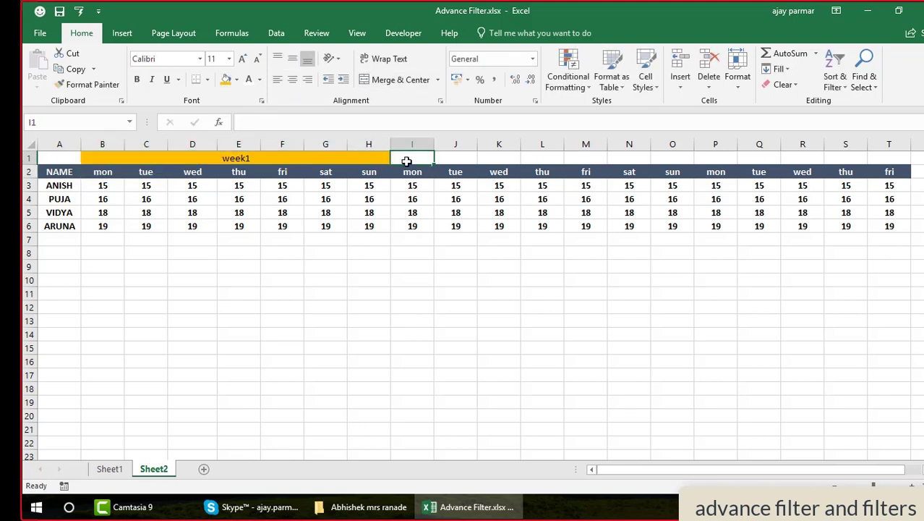
drag(406, 161, 636, 158)
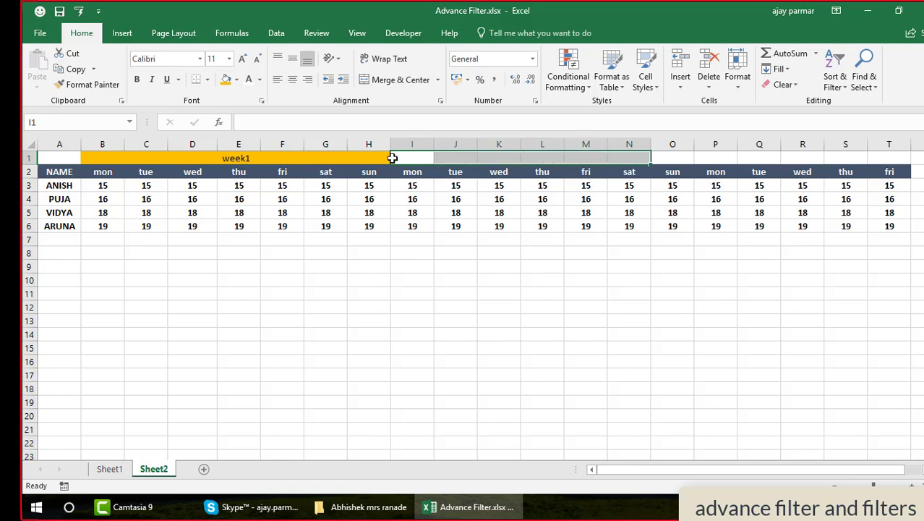
click(370, 157)
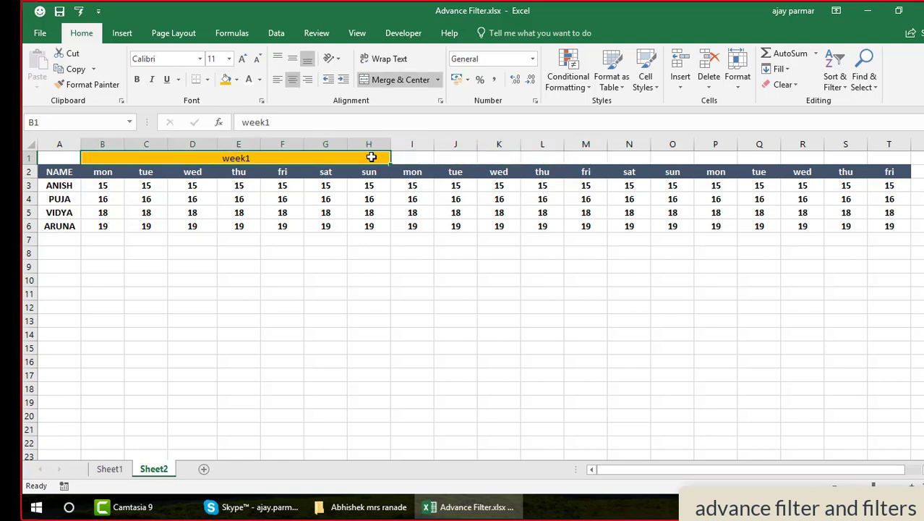
click(91, 85)
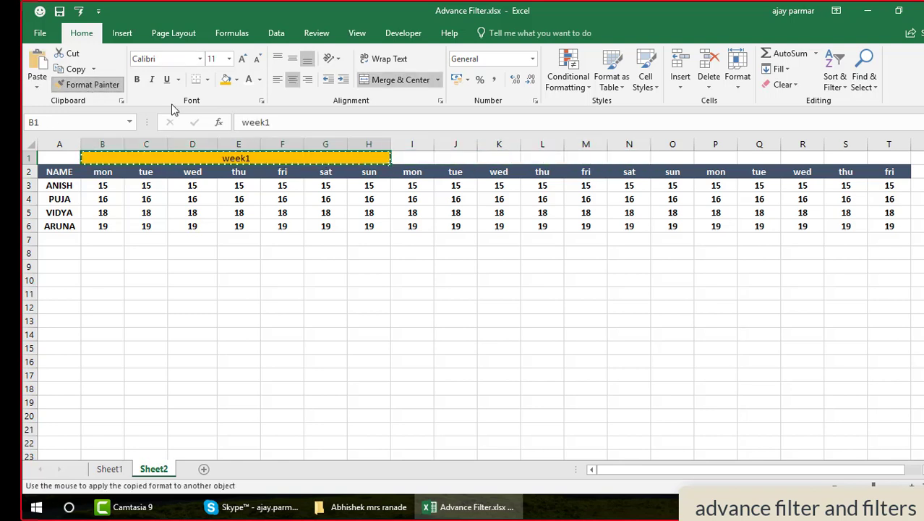
click(414, 157)
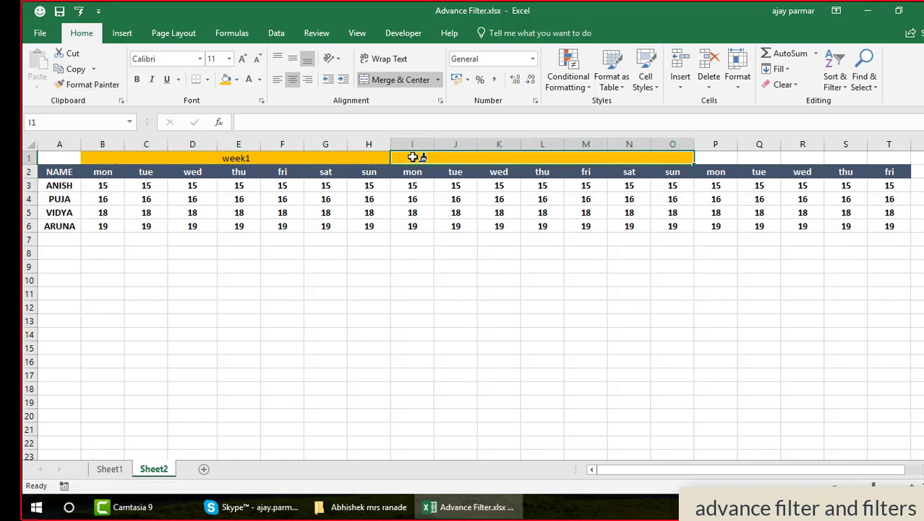
click(112, 85)
click(704, 156)
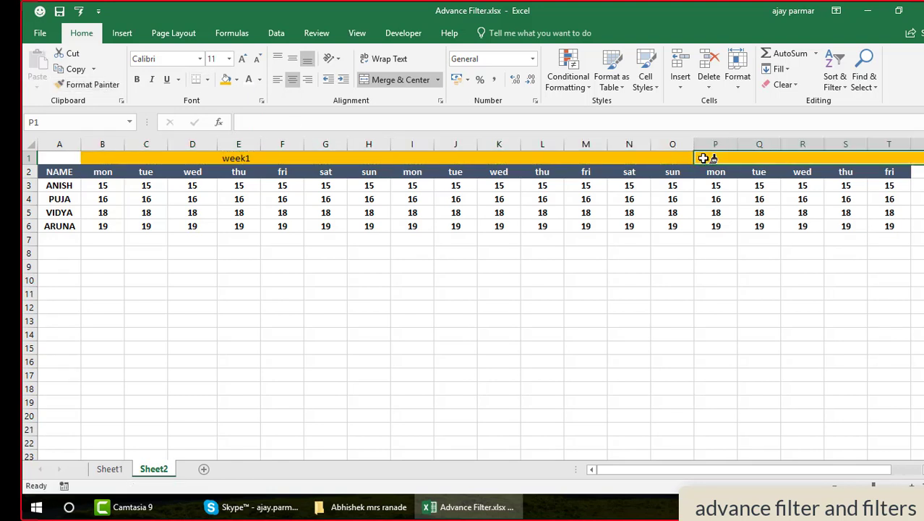
Apply thick outside borders to the merged week1 heading cell in row 1.
click(359, 157)
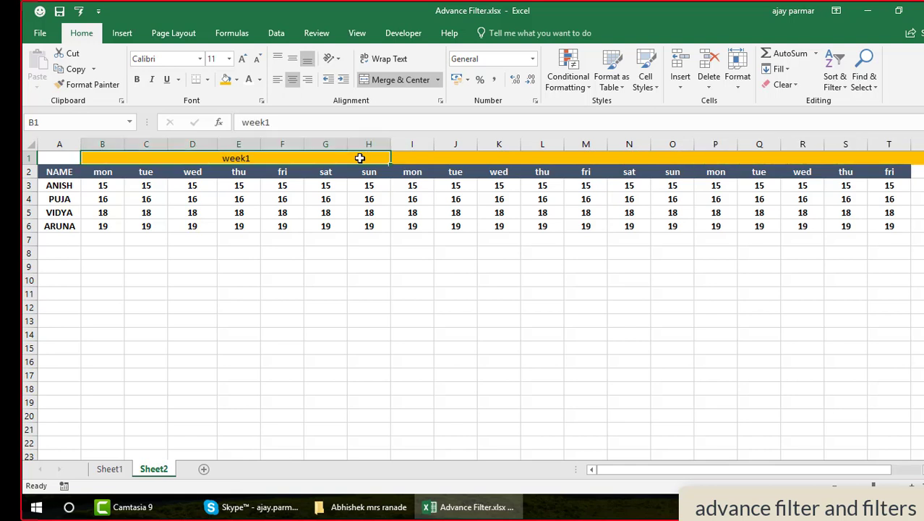
click(207, 80)
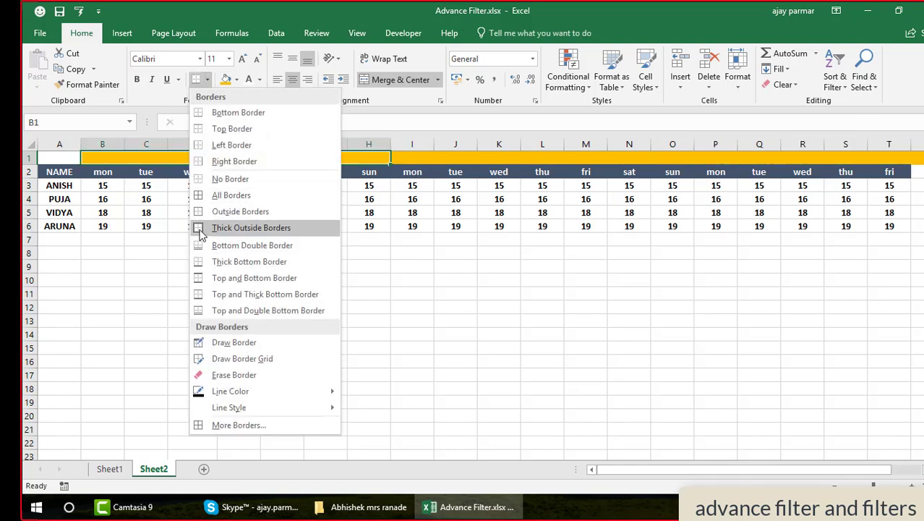
click(201, 229)
Label the next two merged heading cells in row 1, I1 and P1, as week2 and week3.
click(477, 157)
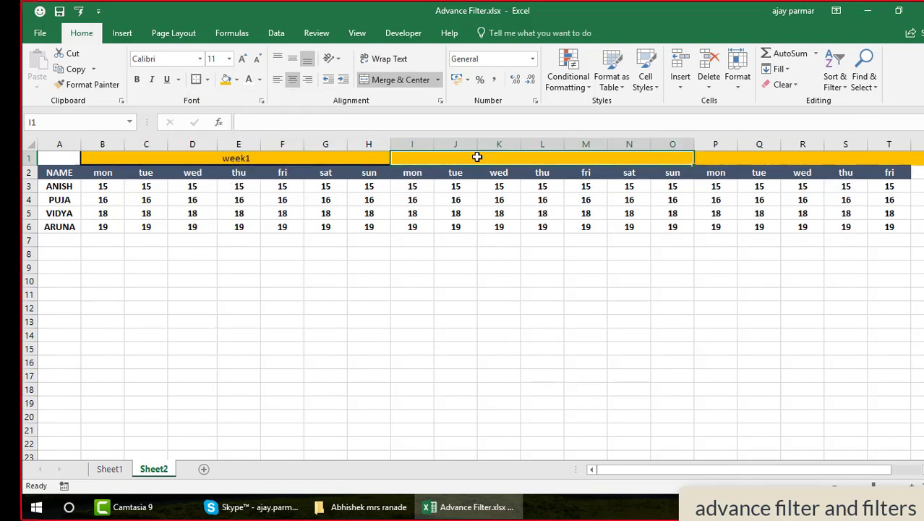
text(wwe)
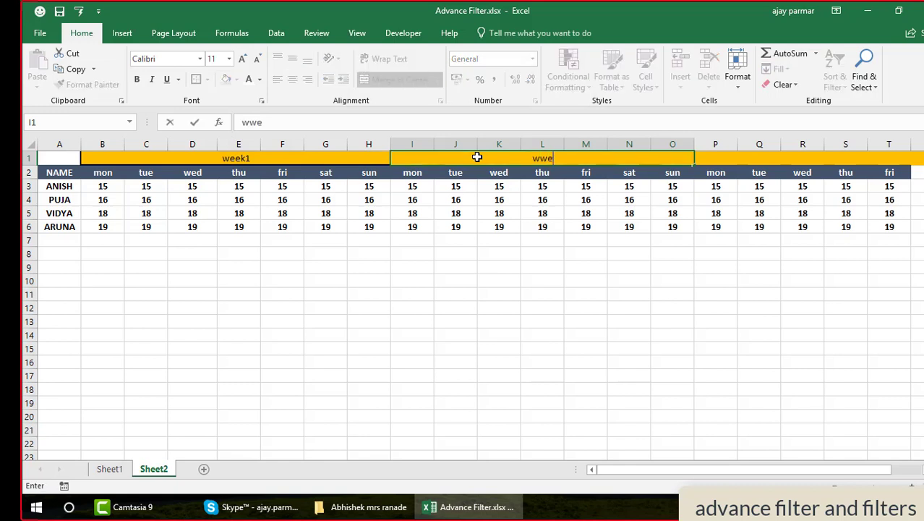
key(BackSpace)
key(BackSpace)
text(week2)
key(Tab)
text(wee)
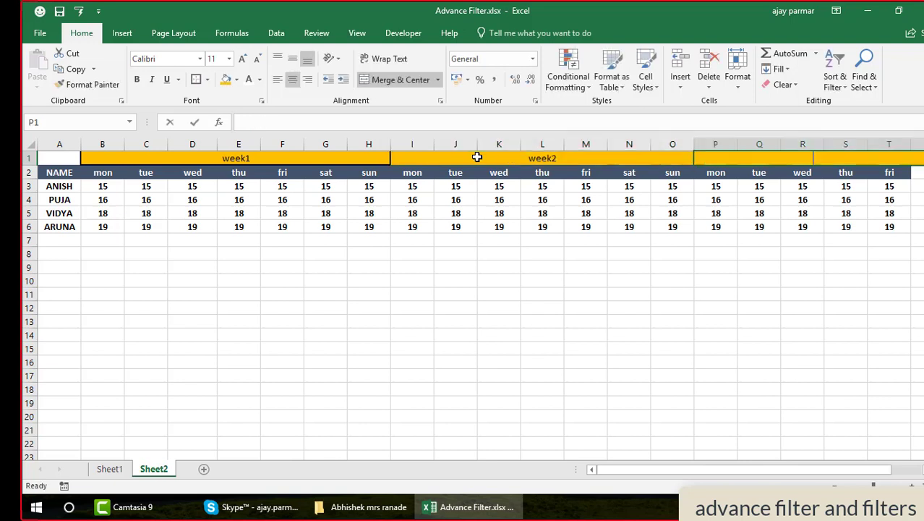
text(k3)
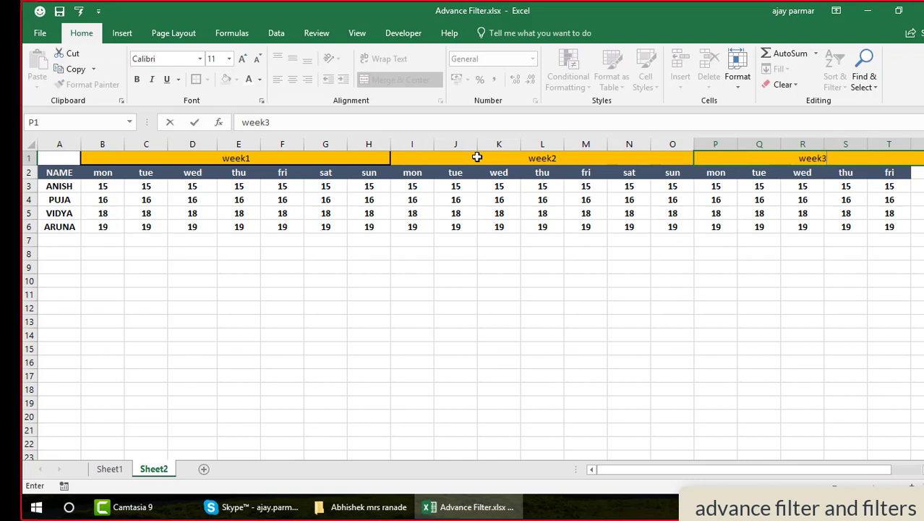
Apply the same thick outside borders to the merged week2 heading cell.
click(477, 157)
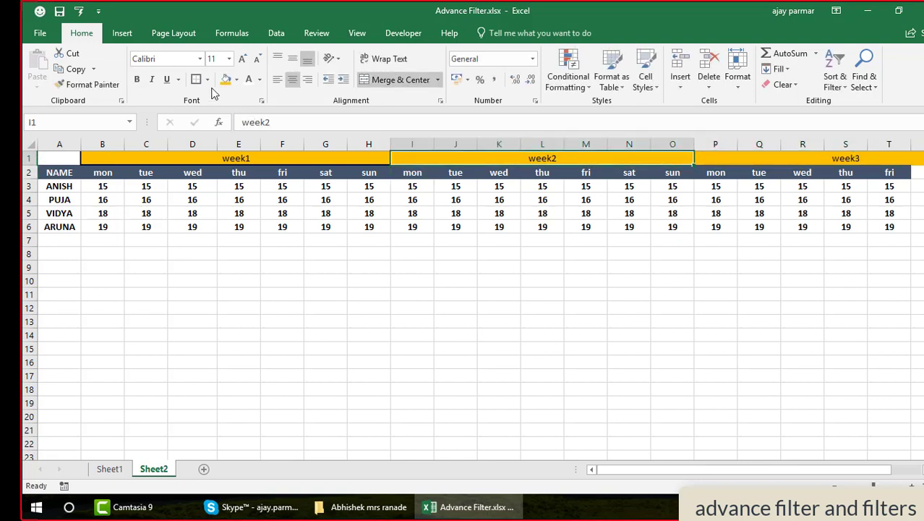
click(368, 333)
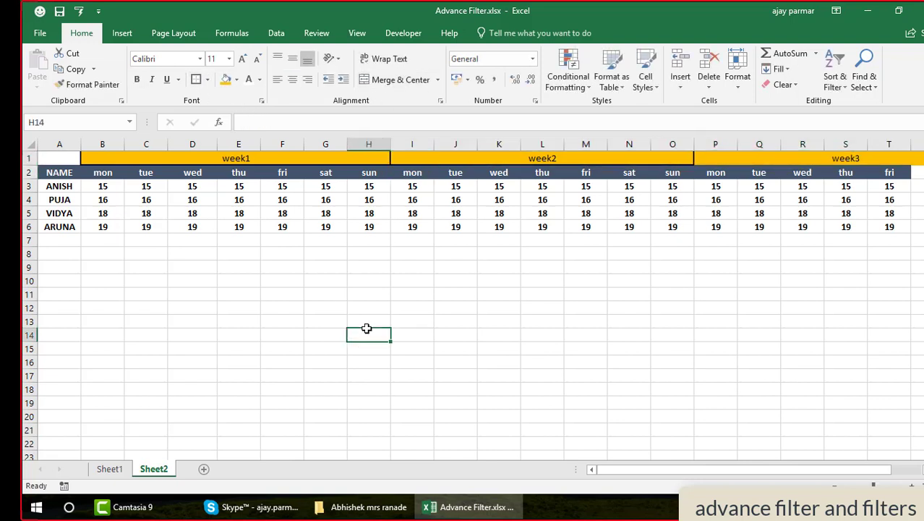
click(448, 157)
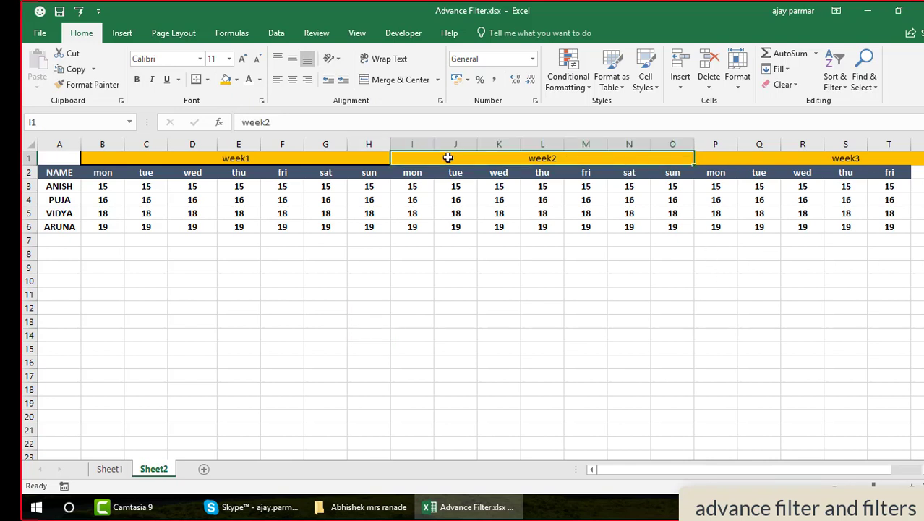
Hide the gridlines on Sheet2.
click(358, 33)
click(194, 81)
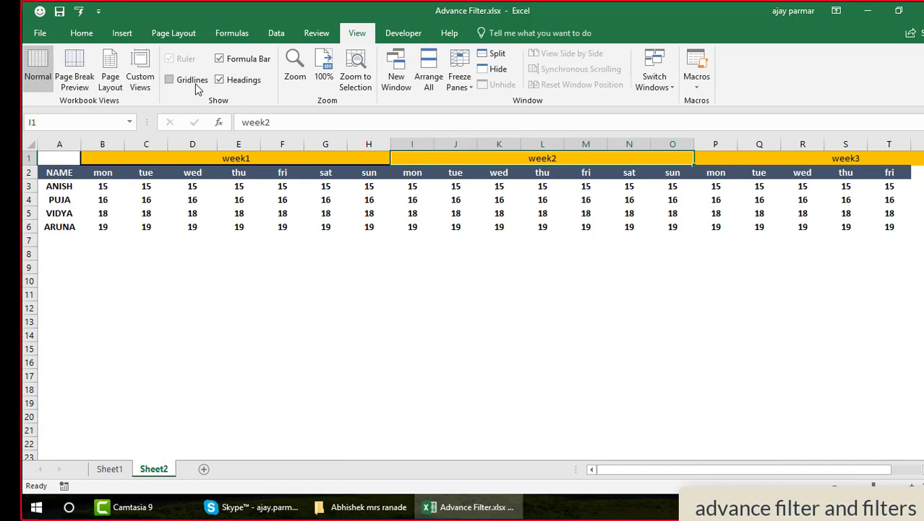
click(227, 258)
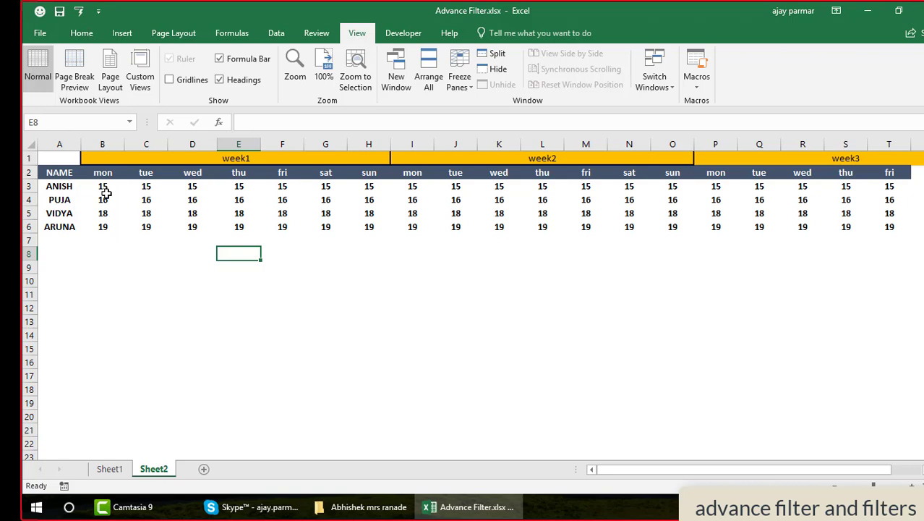
Check which columns the Sort dialog offers from the NAME cell, cancel it, and compare the week heading row with the weekday header row.
click(65, 171)
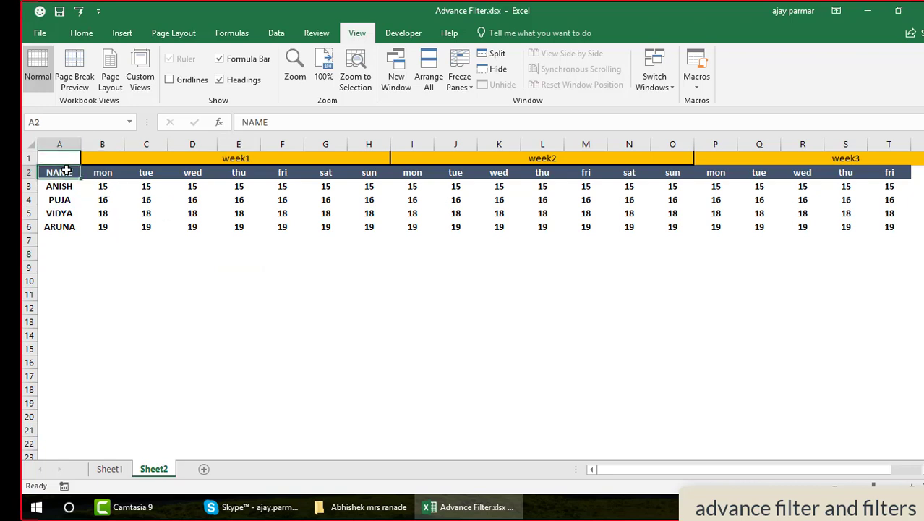
click(276, 33)
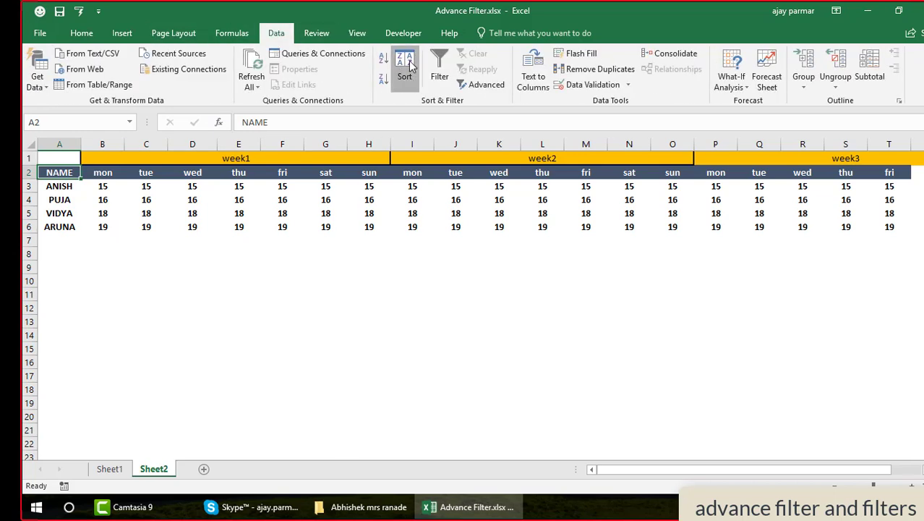
click(405, 67)
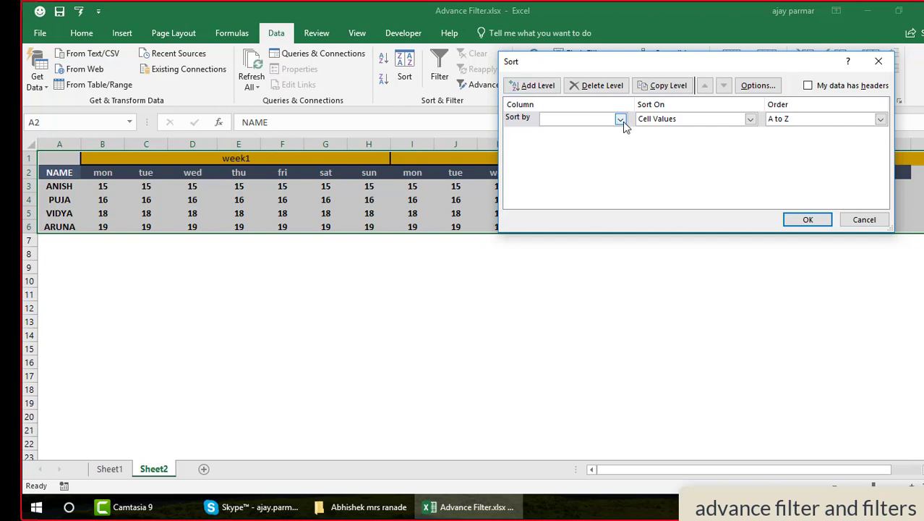
click(620, 119)
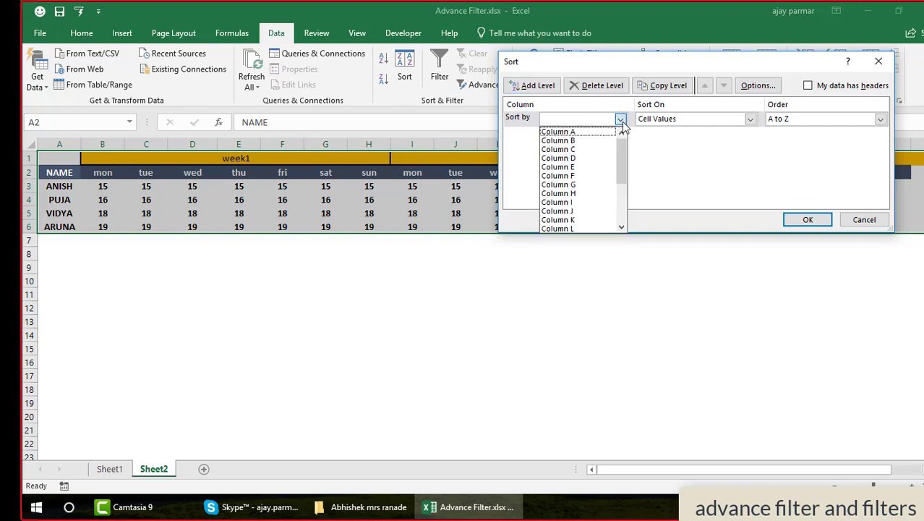
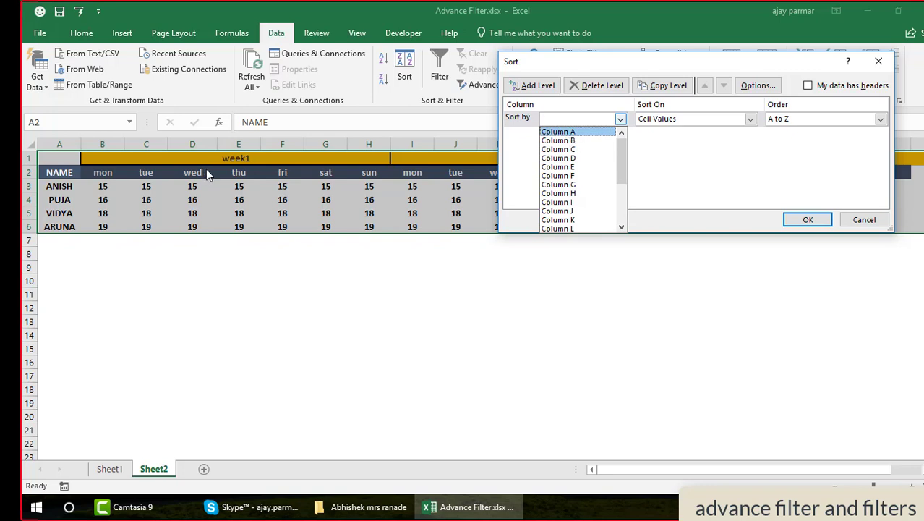
click(863, 219)
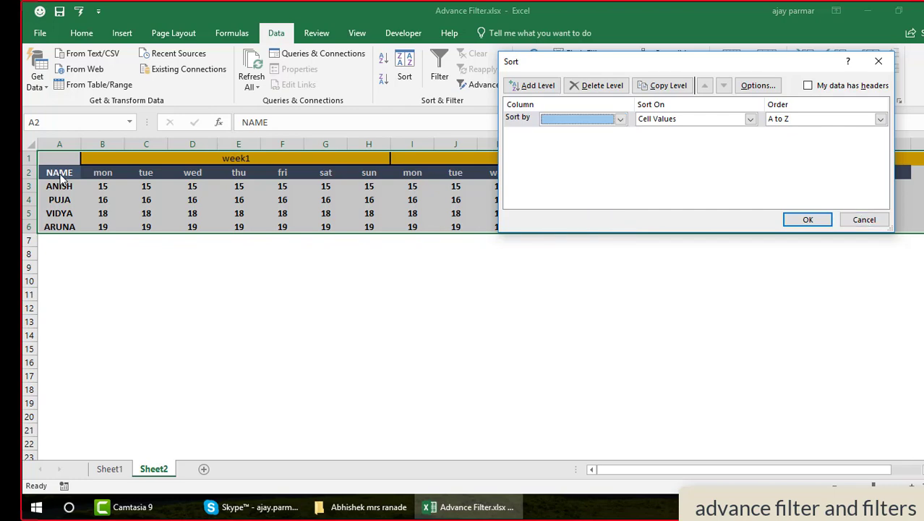
click(876, 221)
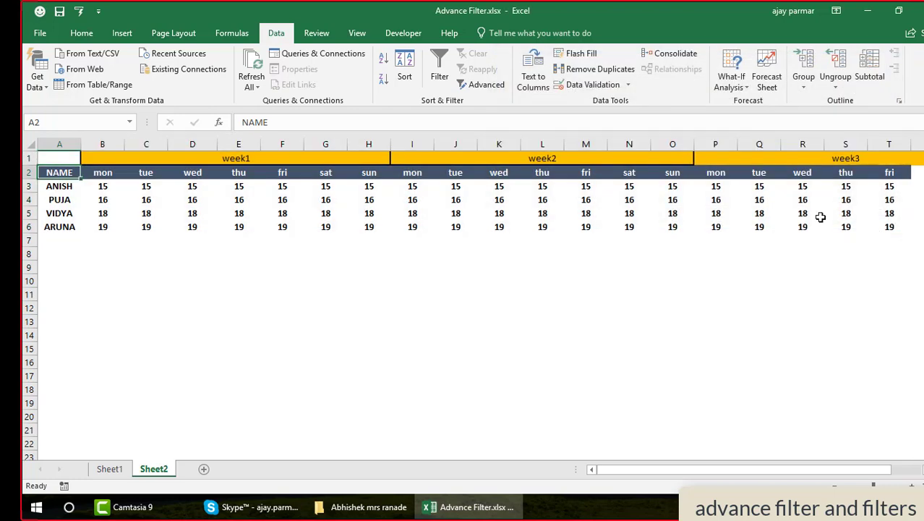
click(298, 160)
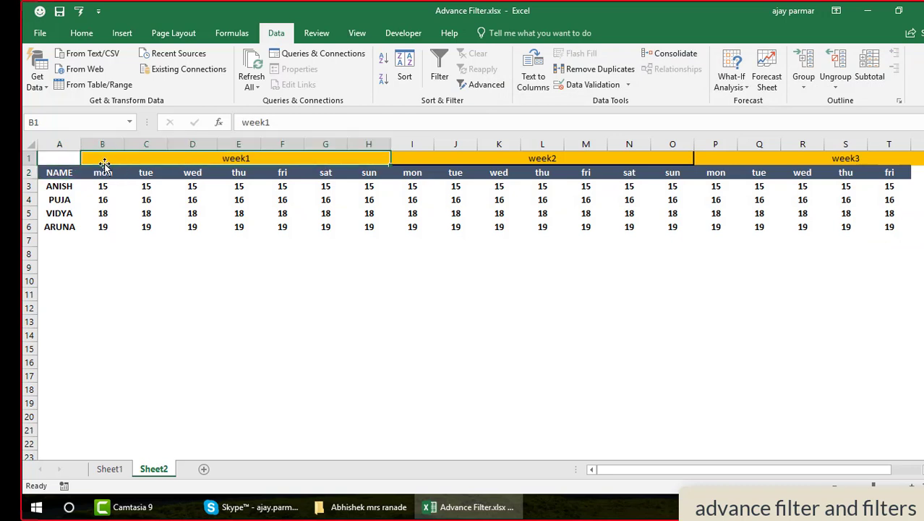
click(29, 173)
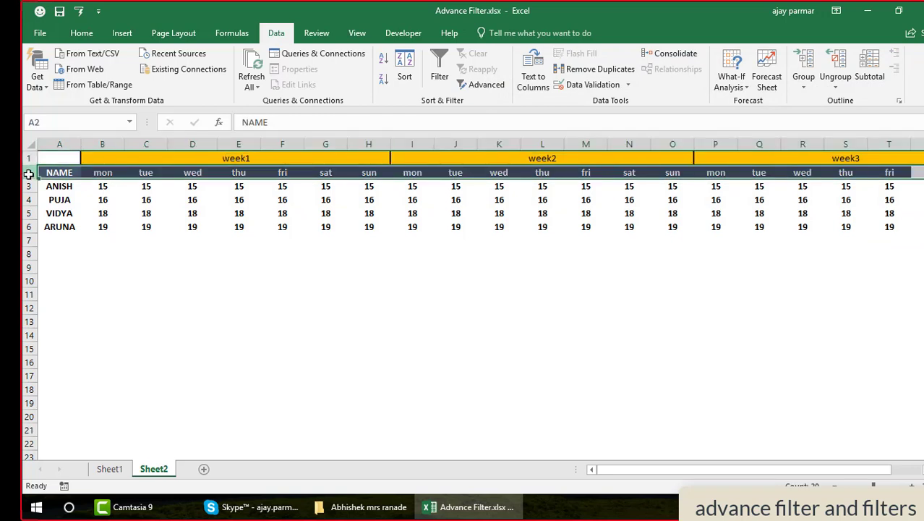
Make the week1 heading text white and bold, and copy its formatting to the week2 heading.
click(102, 157)
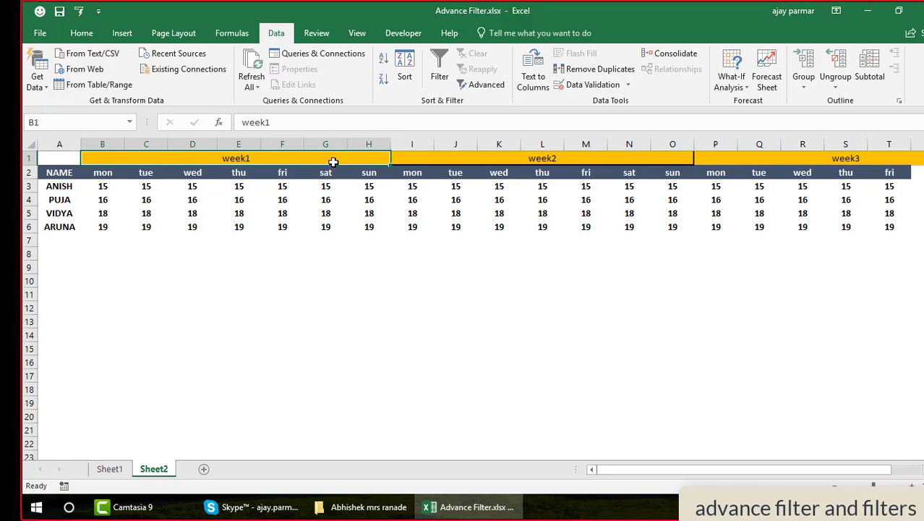
click(82, 34)
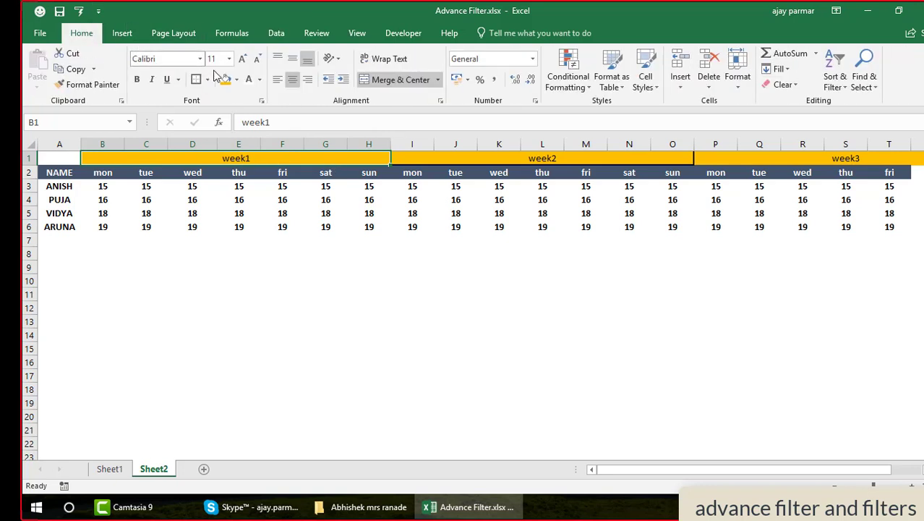
click(249, 81)
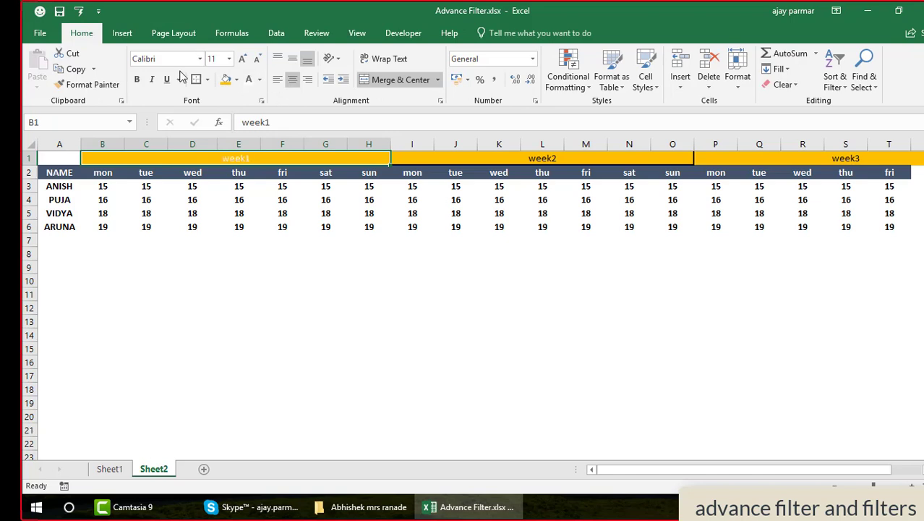
click(138, 81)
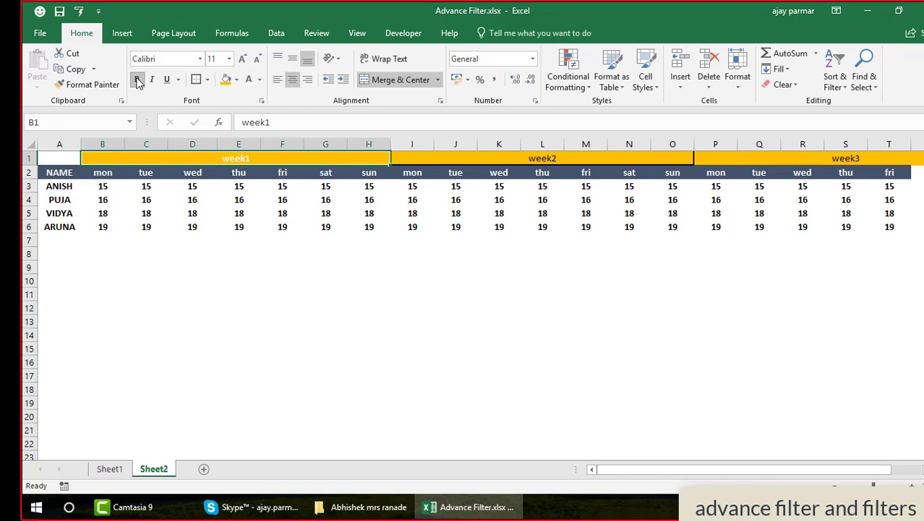
click(85, 84)
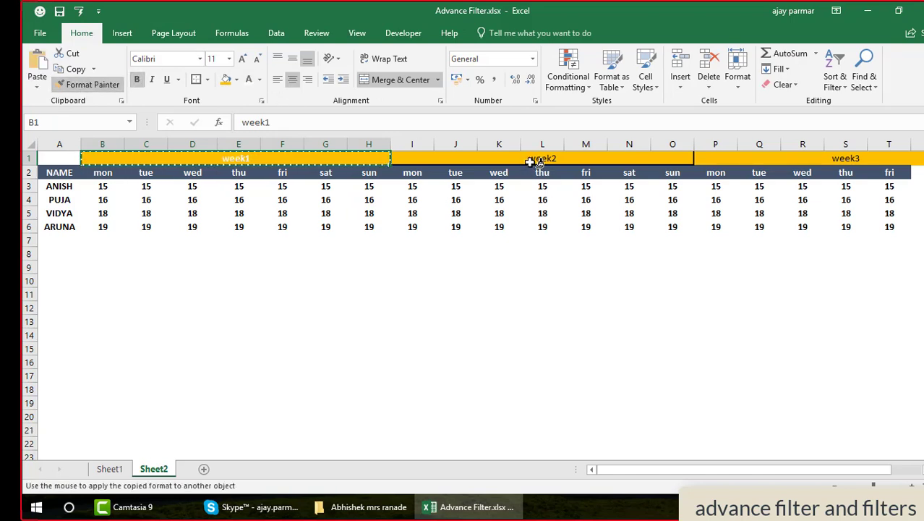
click(531, 163)
Set the font size of the whole table range A2:T6, from the NAME header row down, to 12.
click(63, 182)
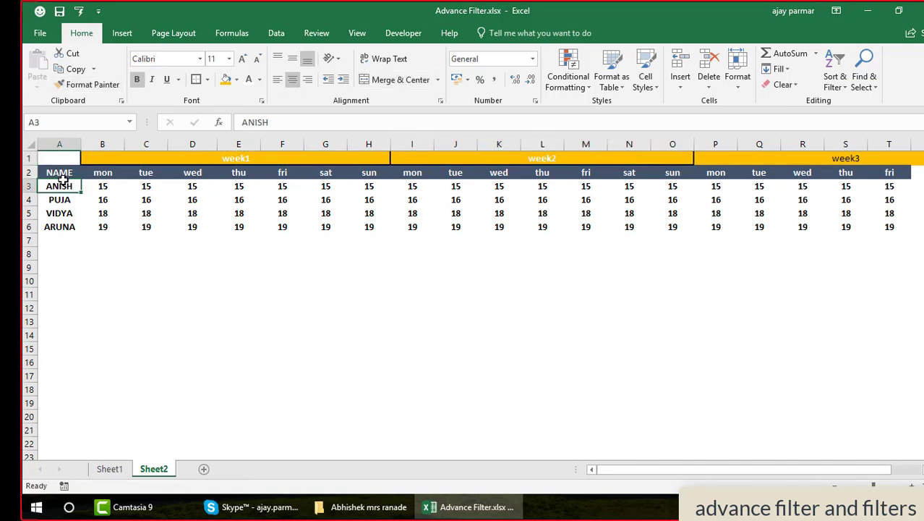
click(64, 178)
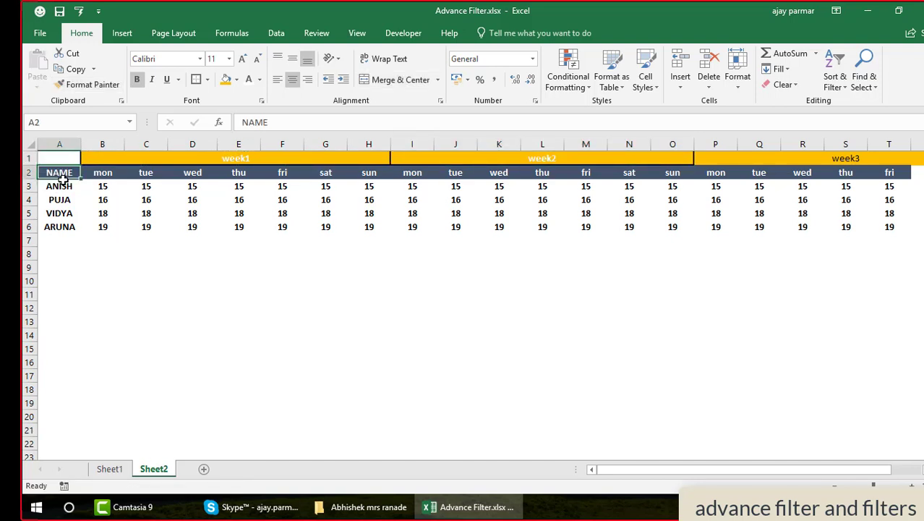
drag(63, 178, 189, 227)
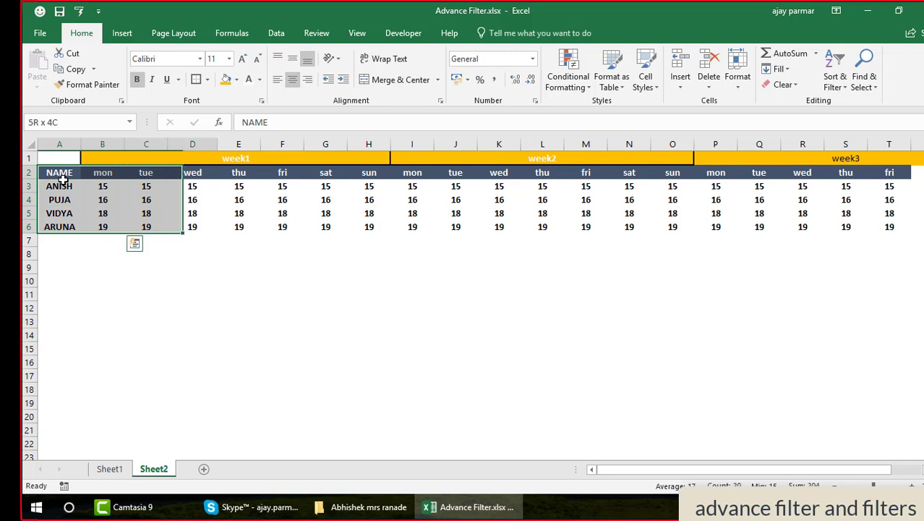
key(shift+Right)
key(shift+Right)
key(shift+Right)
key(shift+Right)
key(shift+Right)
key(shift+Right)
key(shift+Right)
key(shift+Right)
key(shift+Right)
key(shift+Right)
key(shift+Right)
key(shift+Right)
key(shift+Right)
key(shift+Right)
key(shift+Right)
key(shift+Right)
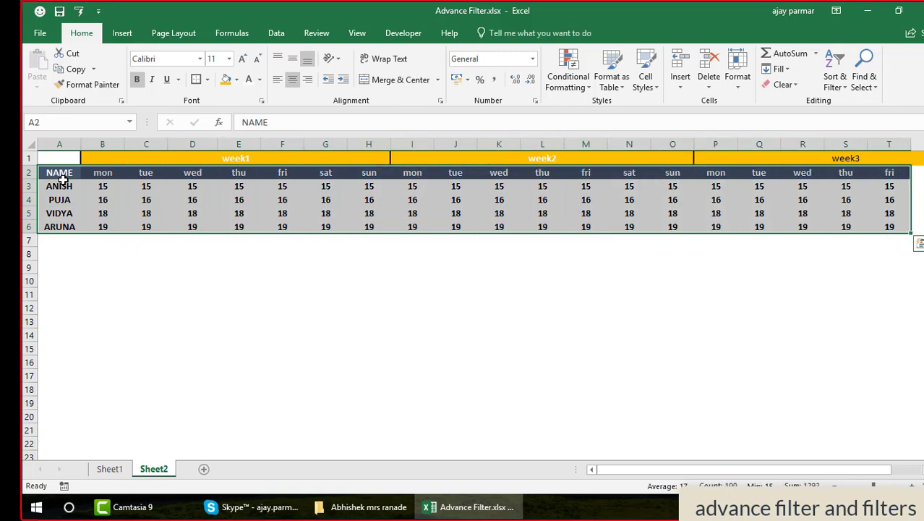
click(229, 60)
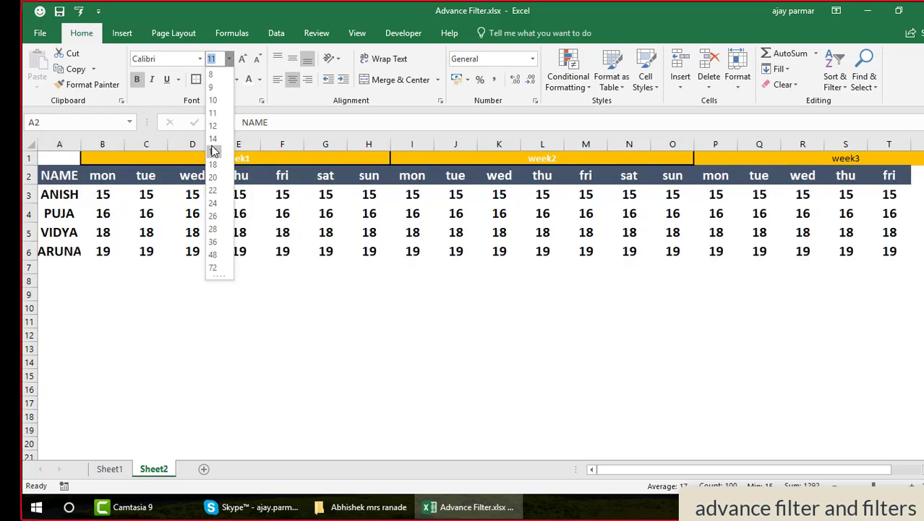
click(214, 126)
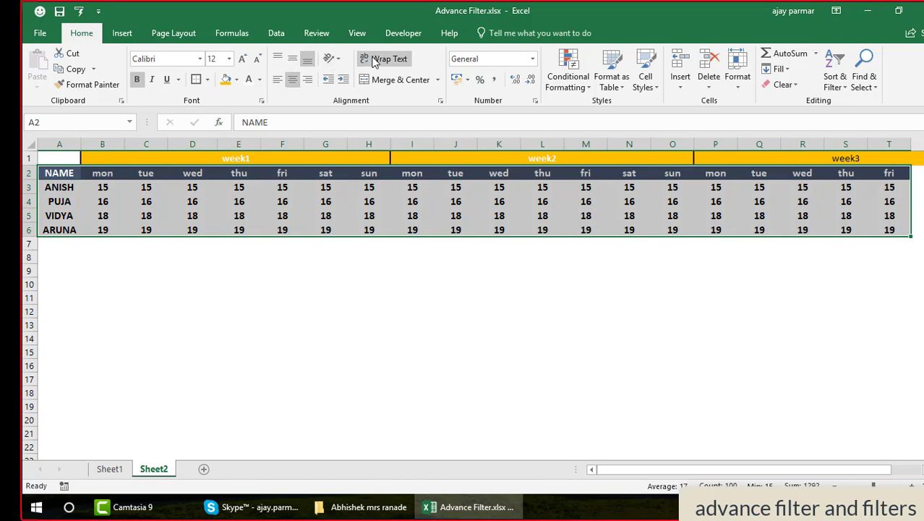
Start a custom sort on the table range A2:T6, pick mon as the sort column, and change the sort orientation to left to right.
click(275, 38)
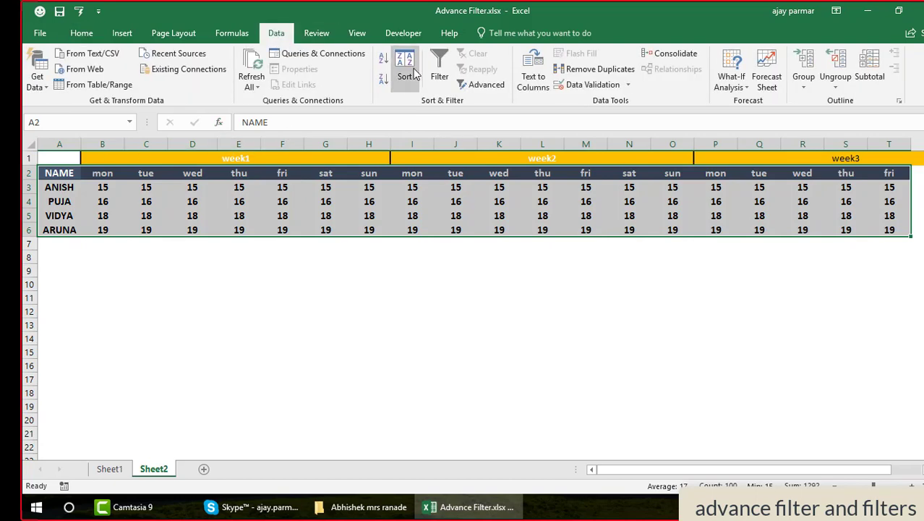
click(414, 68)
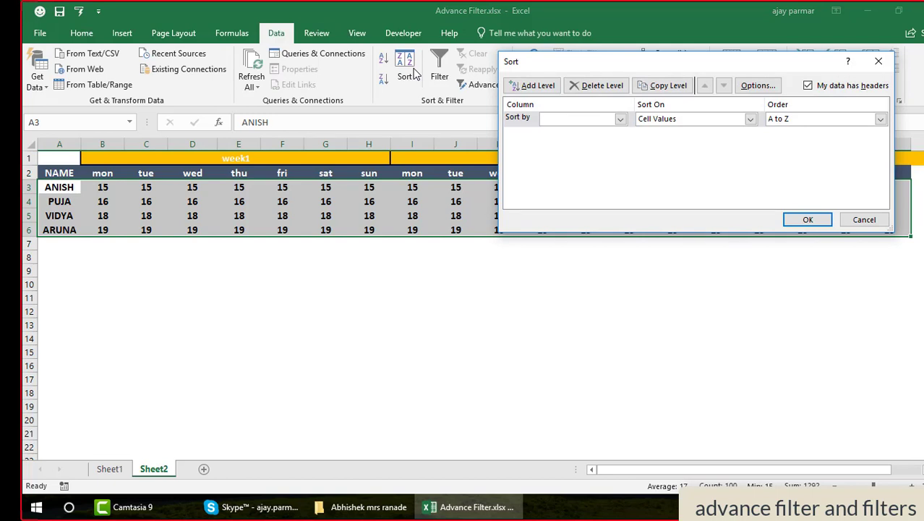
click(621, 118)
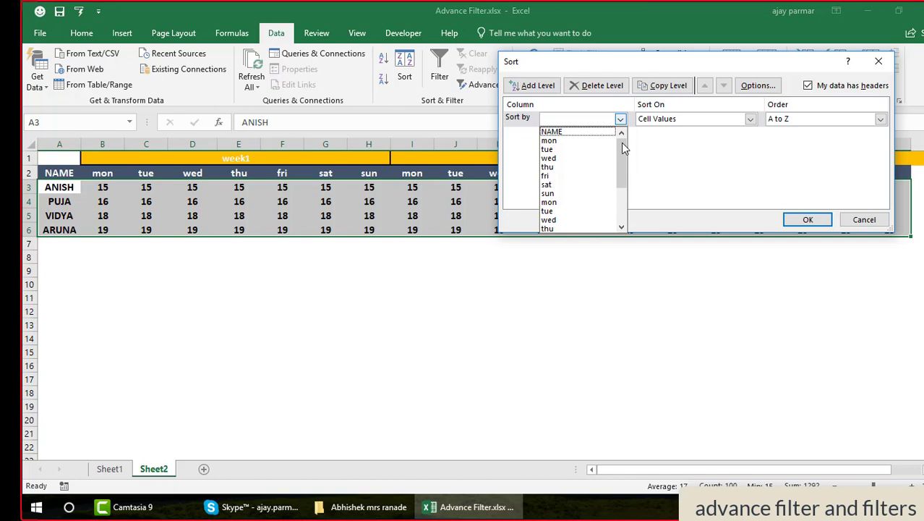
click(552, 141)
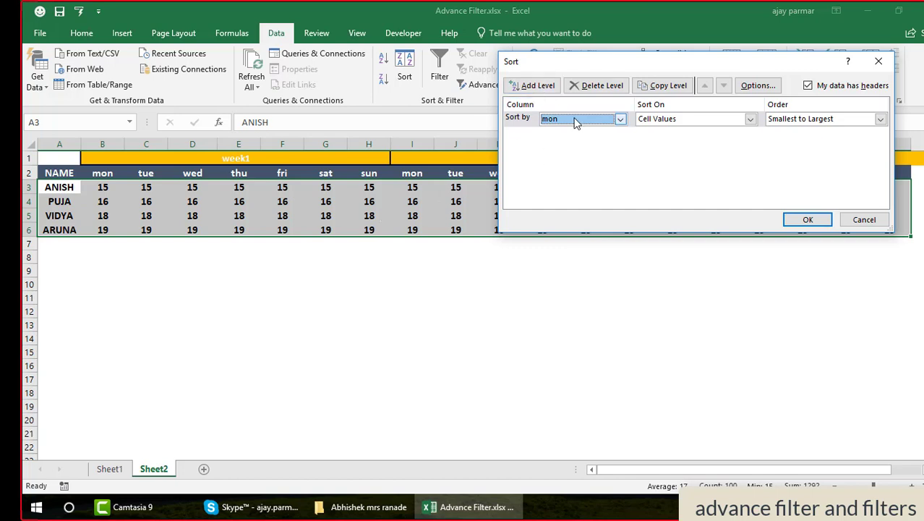
click(765, 86)
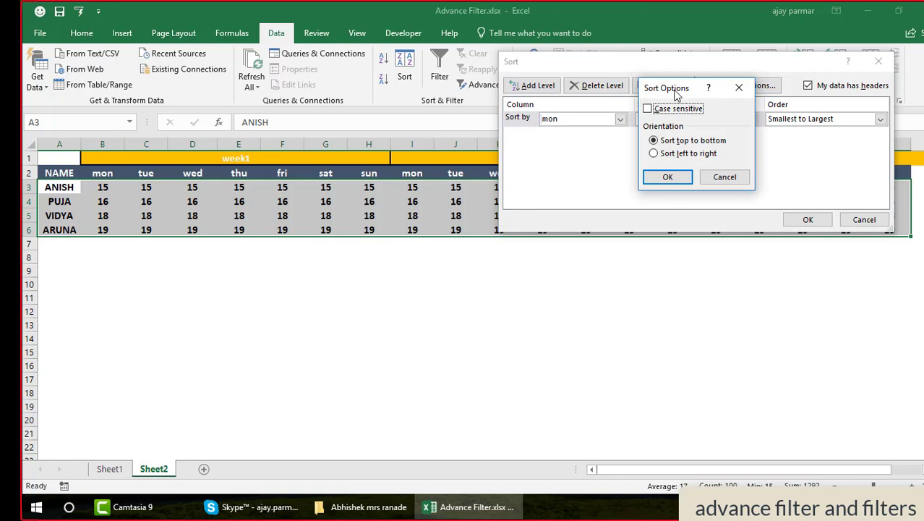
drag(677, 96, 500, 115)
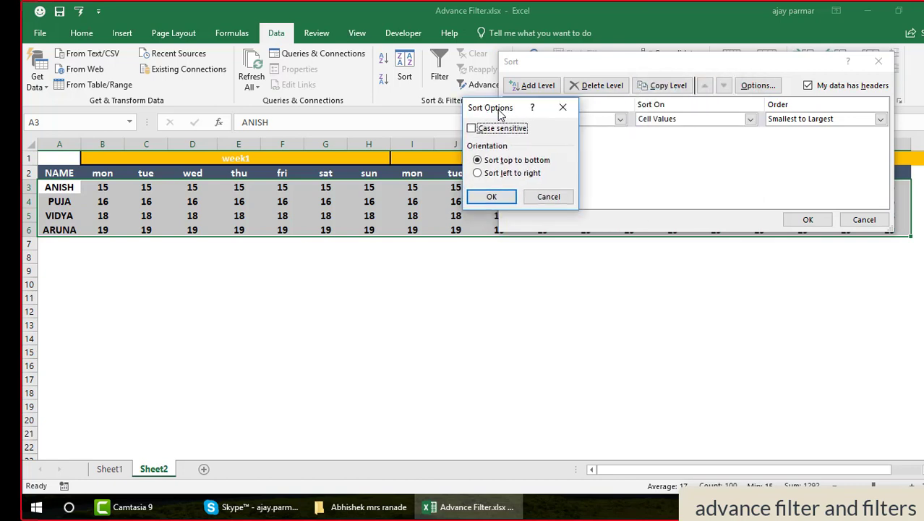
click(481, 174)
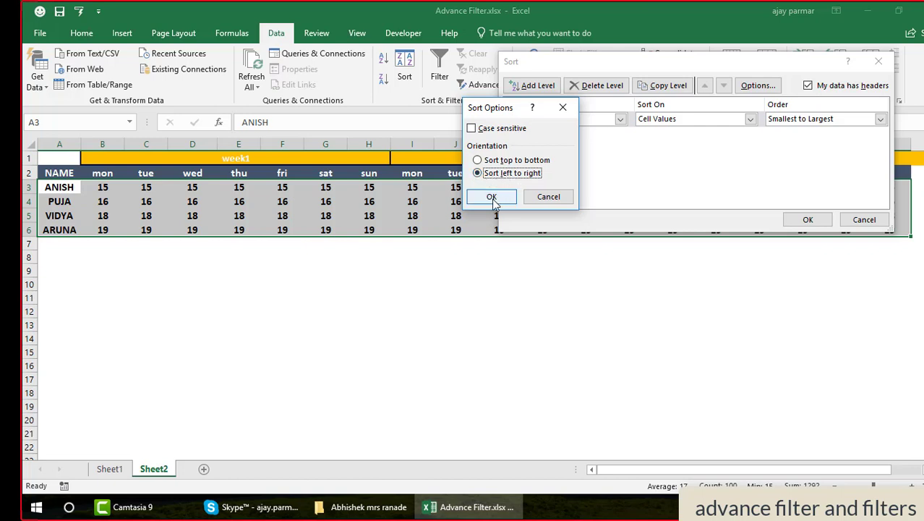
click(492, 198)
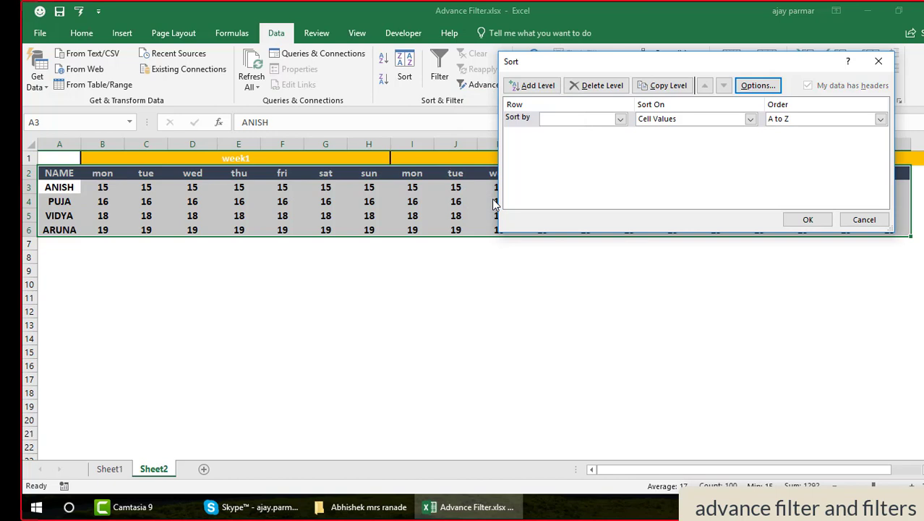
Try to sort A2:T6 left to right by Row 2 on cell values, A to Z, and cancel the reopened Sort dialog.
click(808, 221)
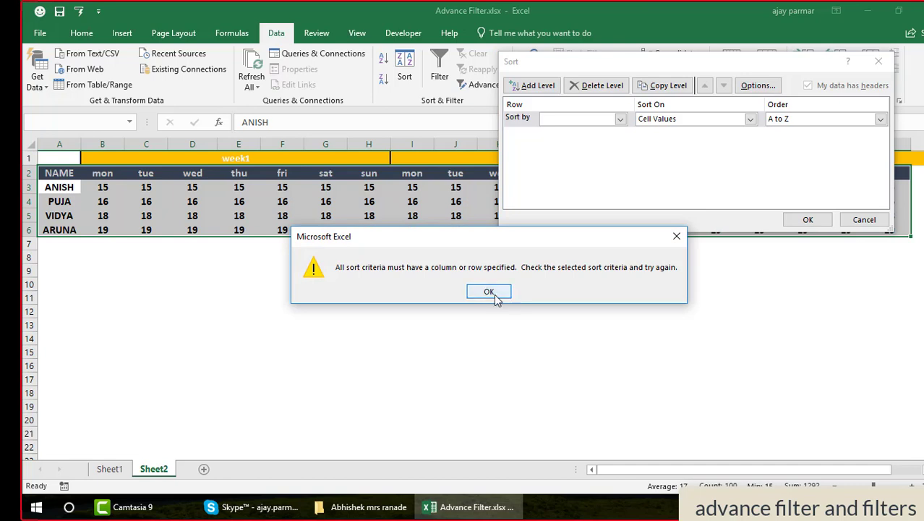
click(496, 295)
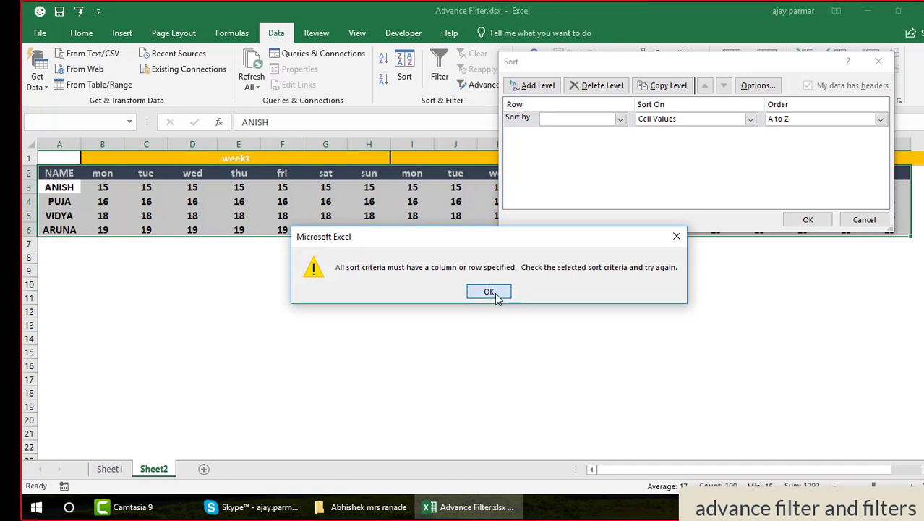
click(758, 86)
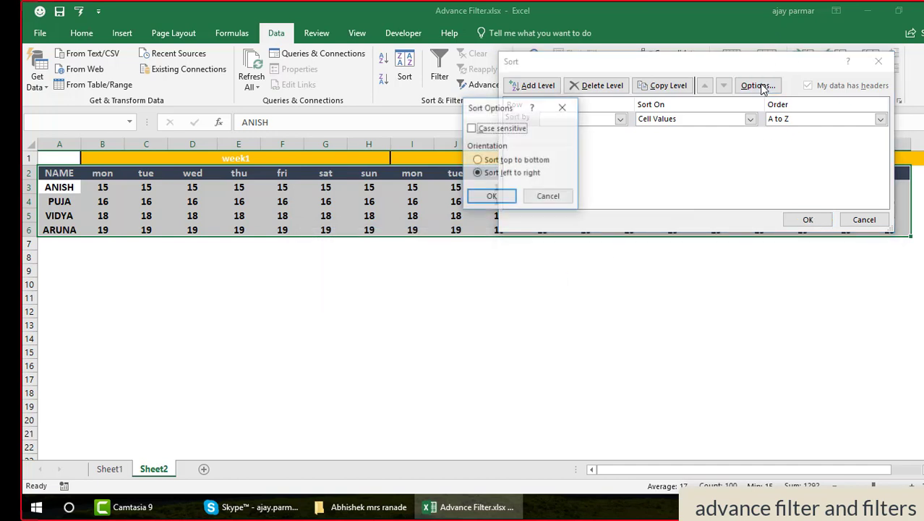
click(477, 172)
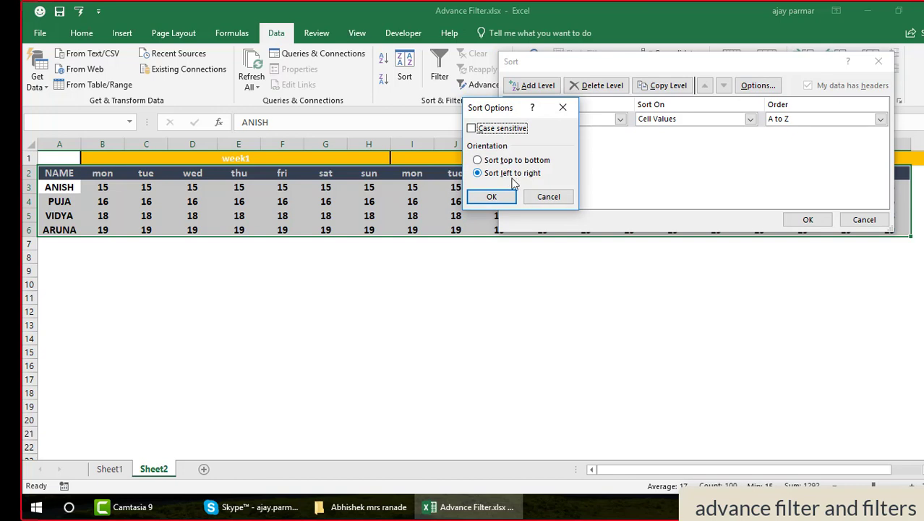
click(493, 199)
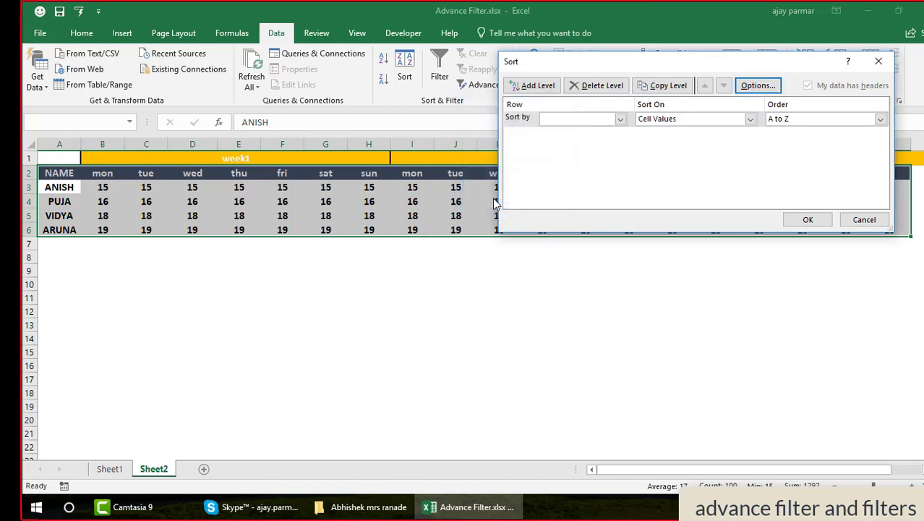
click(620, 119)
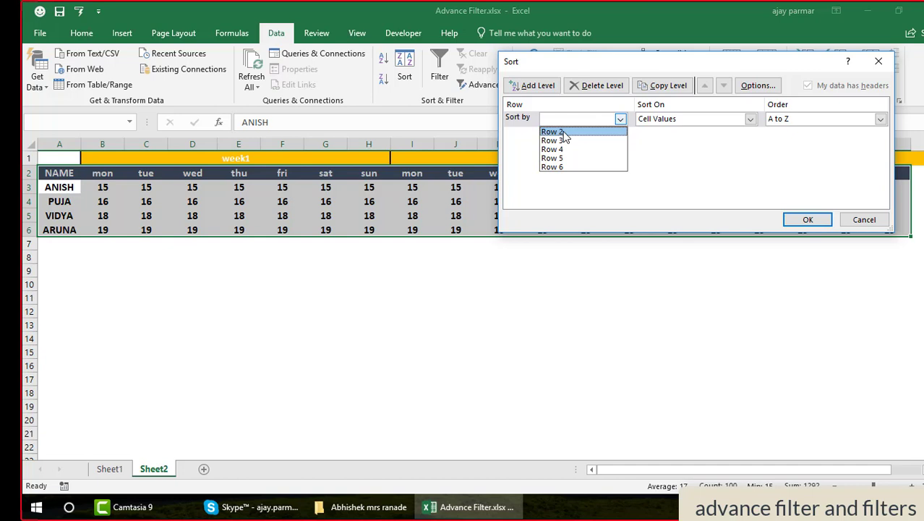
click(565, 138)
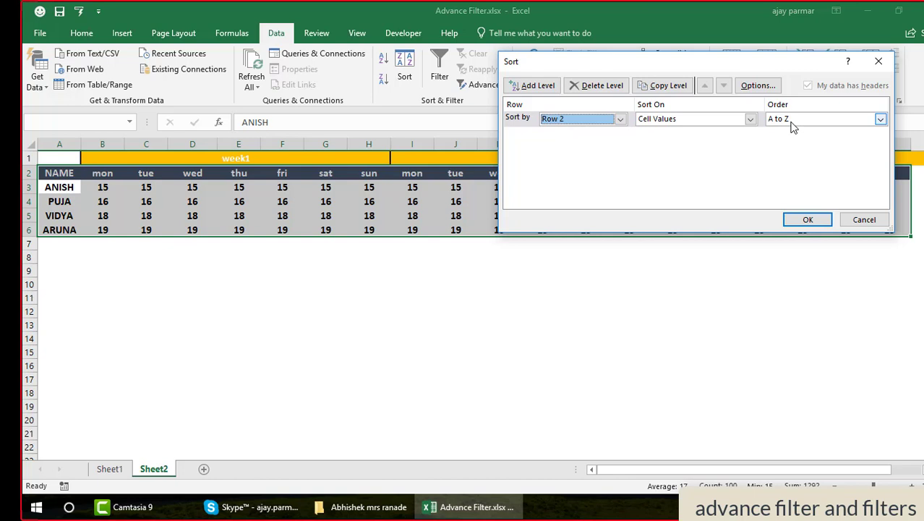
click(807, 220)
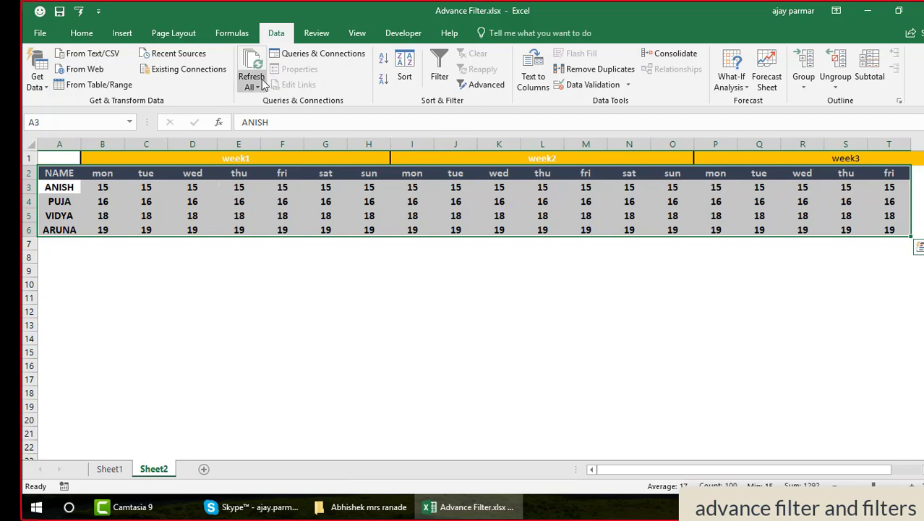
click(407, 69)
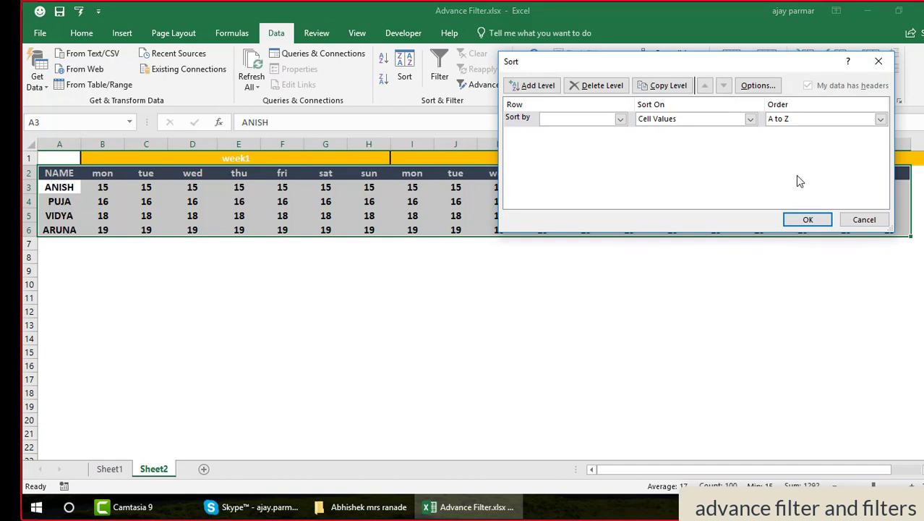
click(865, 219)
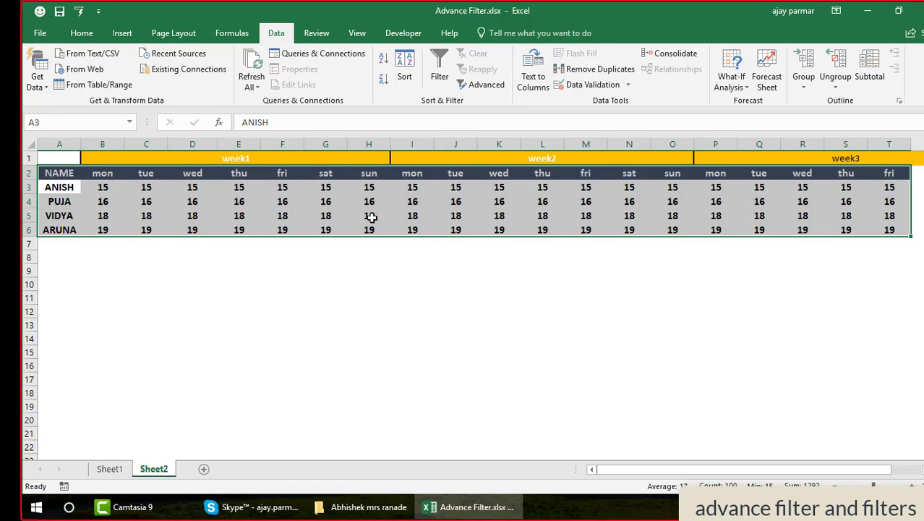
Apply all borders to the weekday data range B2:T6, leaving out the NAME column.
click(102, 174)
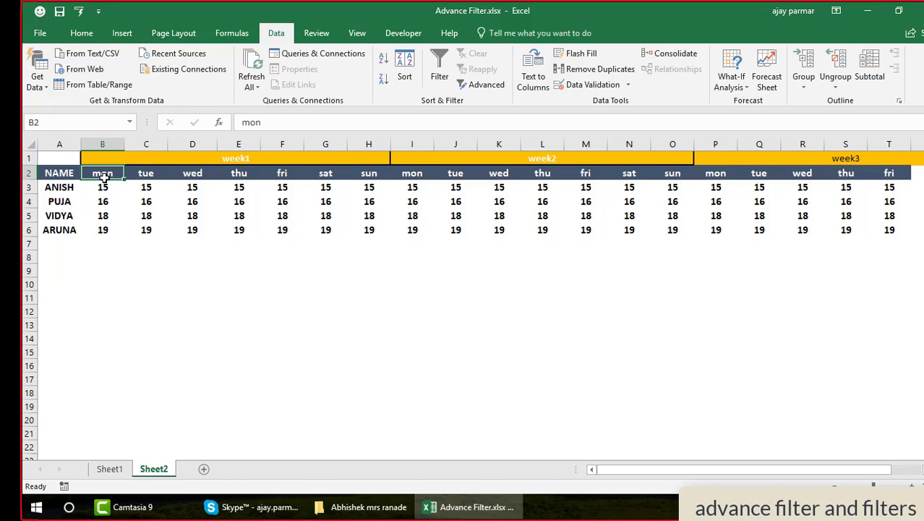
key(ctrl+shift+Right)
key(ctrl+shift+Down)
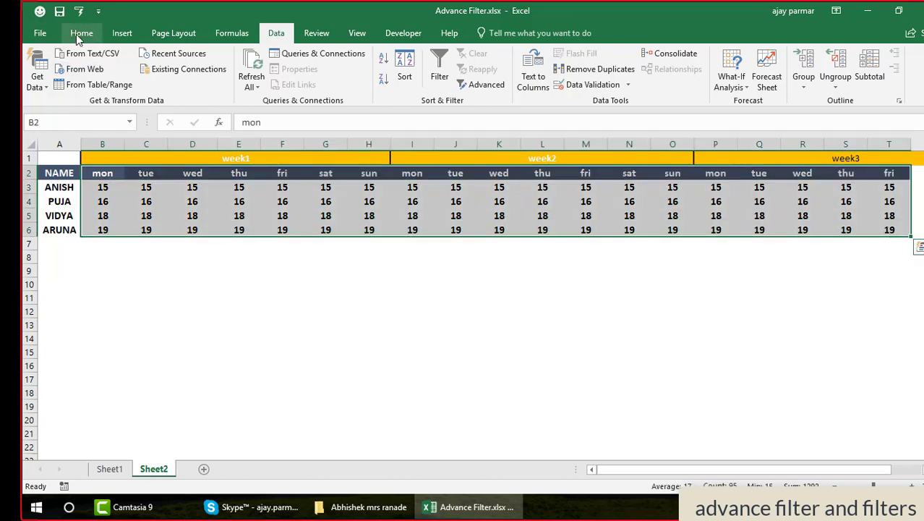
click(81, 34)
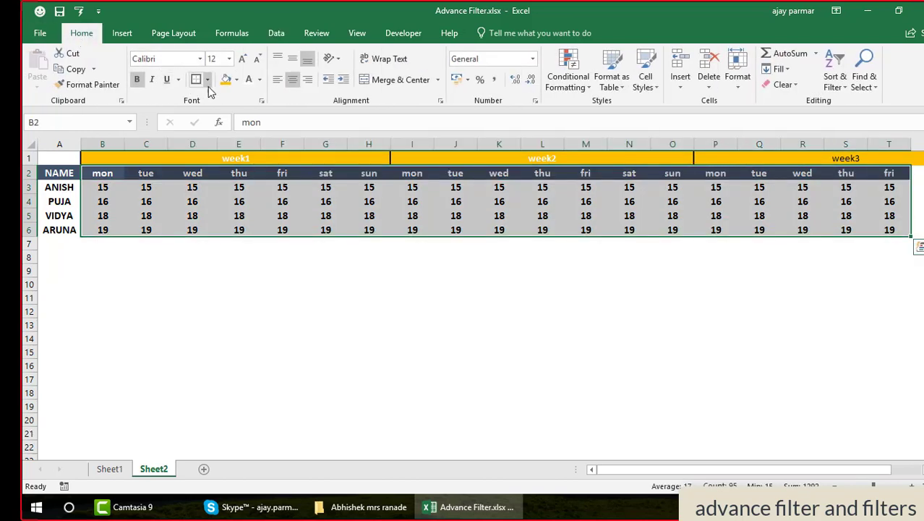
click(208, 80)
click(202, 196)
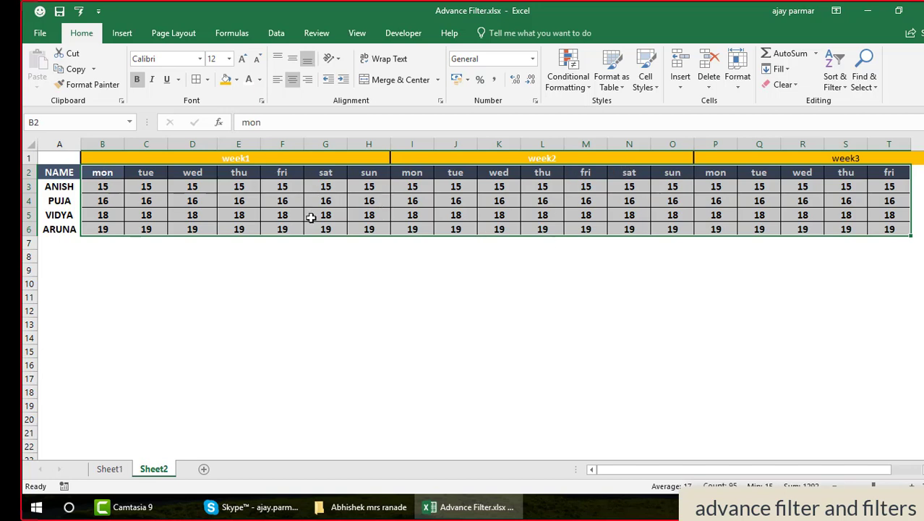
Sort the range B2:T6 left to right by Row 2 on cell values, in A to Z order.
click(278, 34)
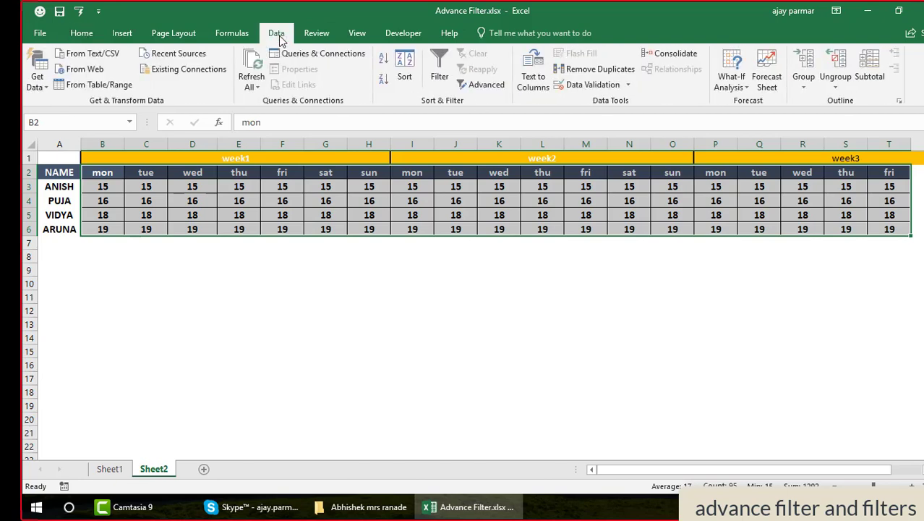
click(406, 75)
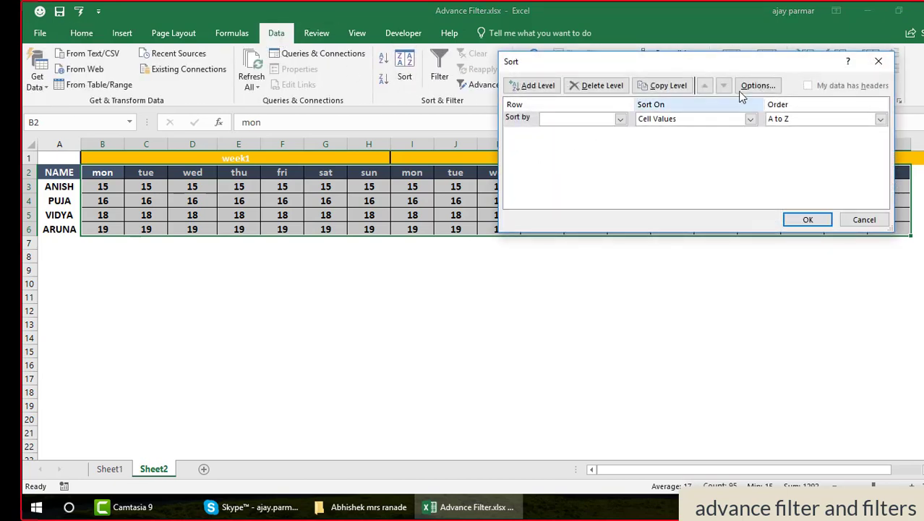
click(756, 88)
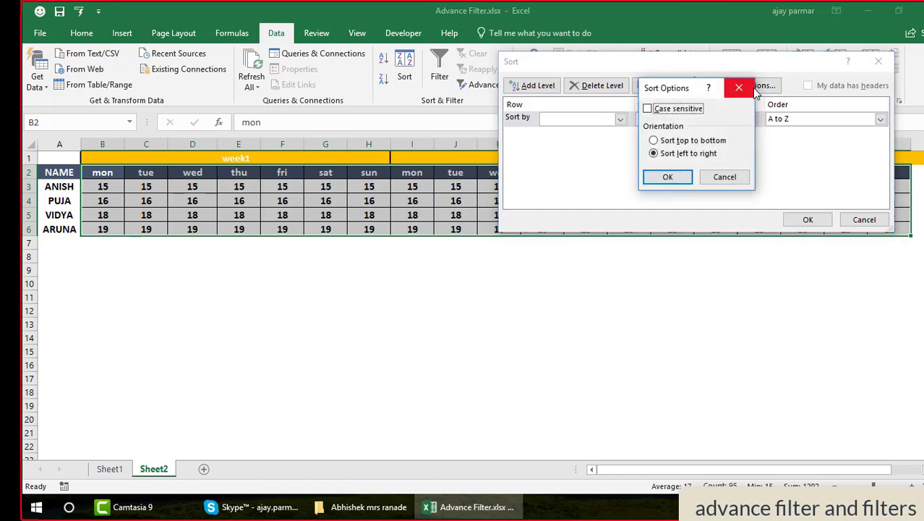
click(669, 179)
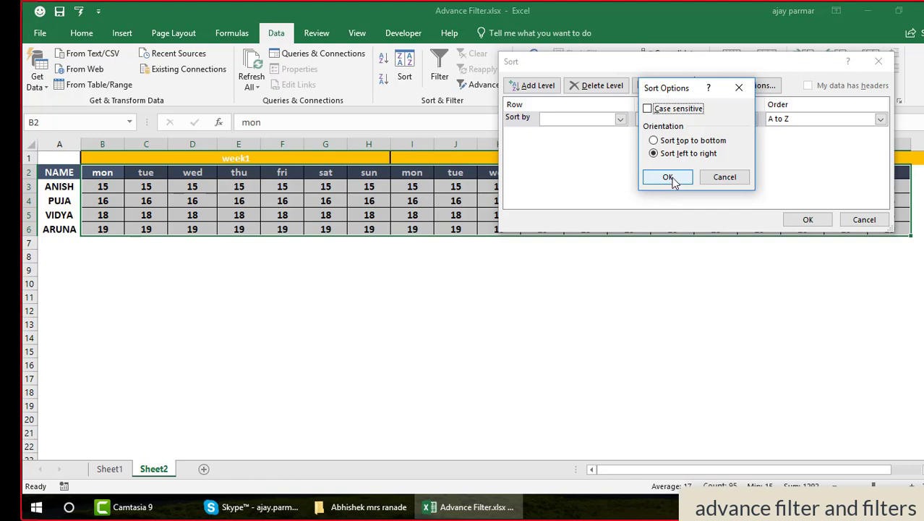
click(621, 120)
click(569, 133)
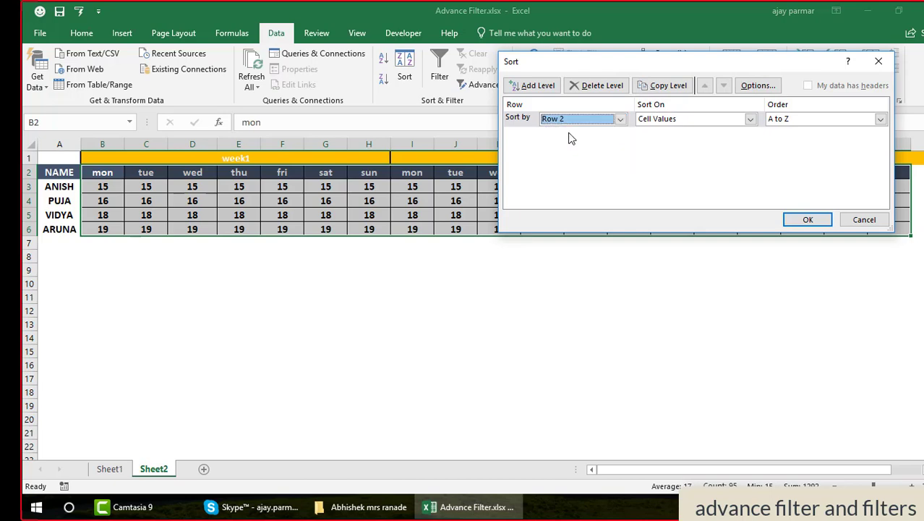
click(811, 222)
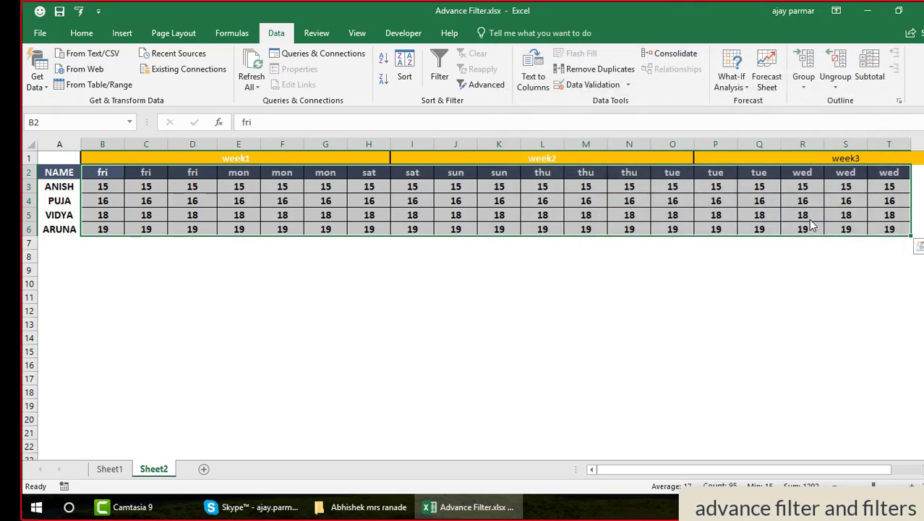
Examine the sorted fri and mon column groups by selecting each from the header row down to row 6.
click(110, 177)
key(shift+Right)
key(shift+Right)
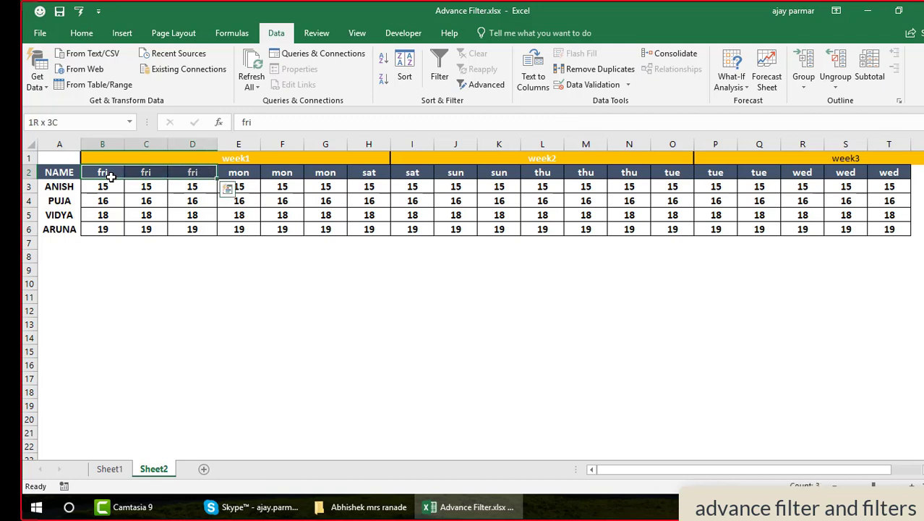
key(shift+Down)
key(shift+Down)
key(shift+Down)
key(shift+Down)
key(Right)
key(Right)
key(Right)
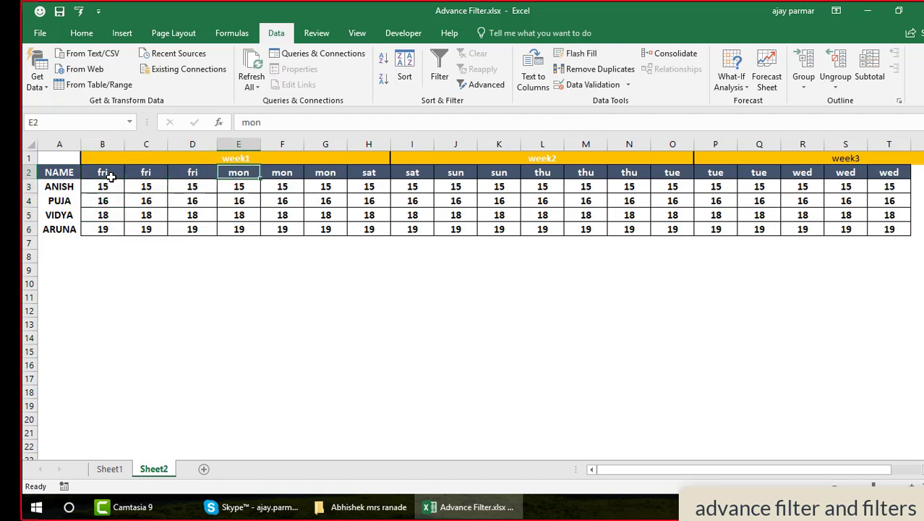
key(shift+Right)
key(shift+Right)
key(shift+Down)
key(shift+Down)
key(shift+Down)
key(shift+Down)
key(Right)
key(Right)
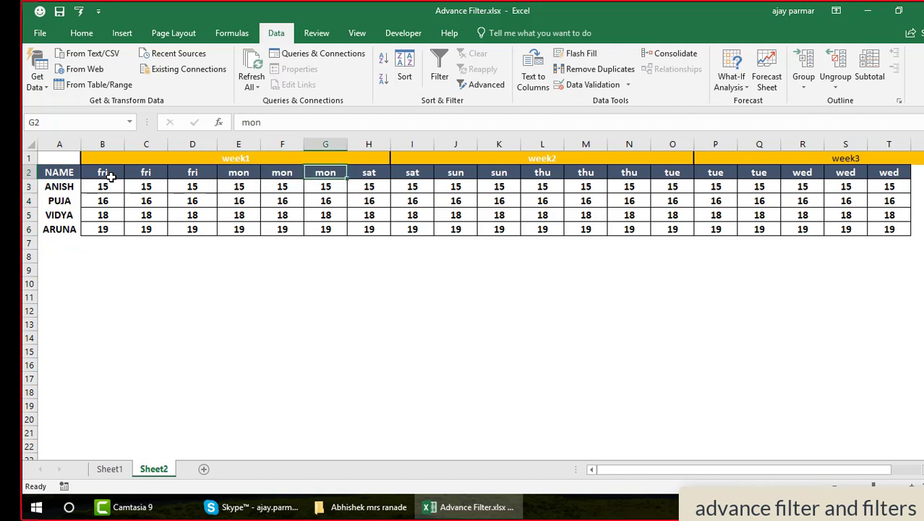
Examine the sorted sat and sun column groups by selecting each from its header cells downward.
key(Right)
key(shift+Right)
key(shift+Left)
key(shift+Right)
key(shift+Down)
key(shift+Down)
key(shift+Down)
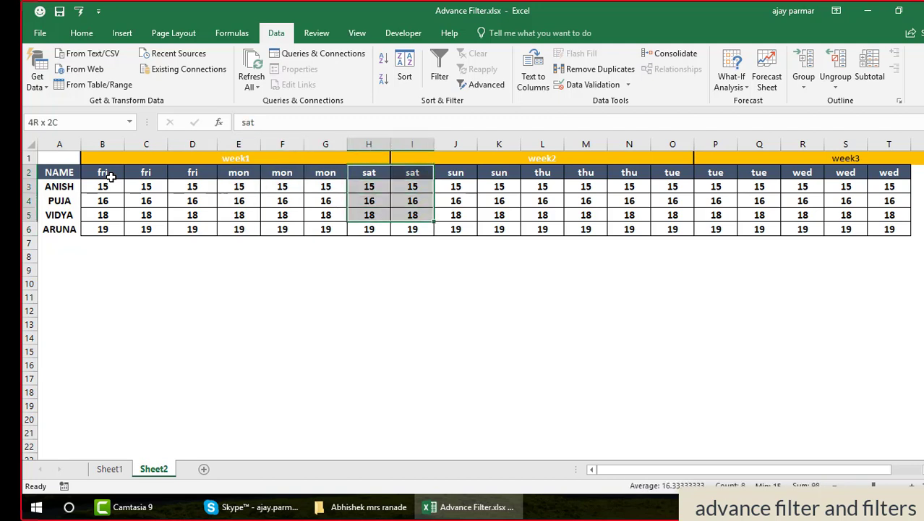
key(shift+Down)
key(Right)
key(Right)
key(shift+Right)
key(shift+Down)
key(shift+Down)
key(shift+Down)
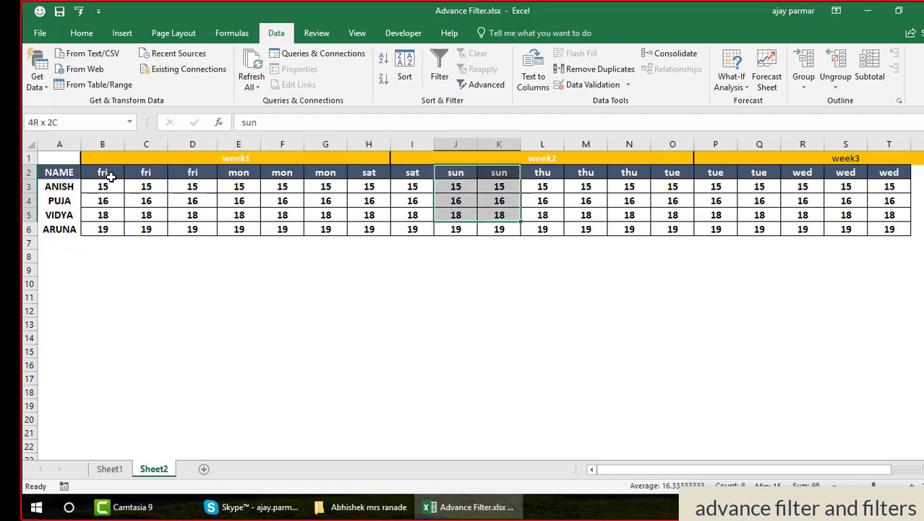
Examine the sorted thu columns by selecting L2:N6.
key(Right)
key(Right)
key(Right)
key(Right)
key(Left)
key(Left)
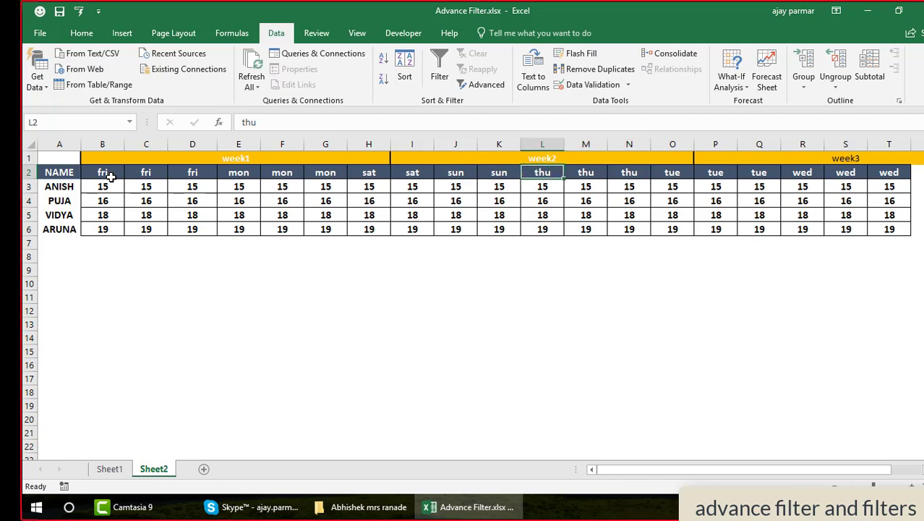
key(shift+Right)
key(shift+Right)
key(shift+Down)
key(shift+Down)
key(shift+Down)
key(shift+Down)
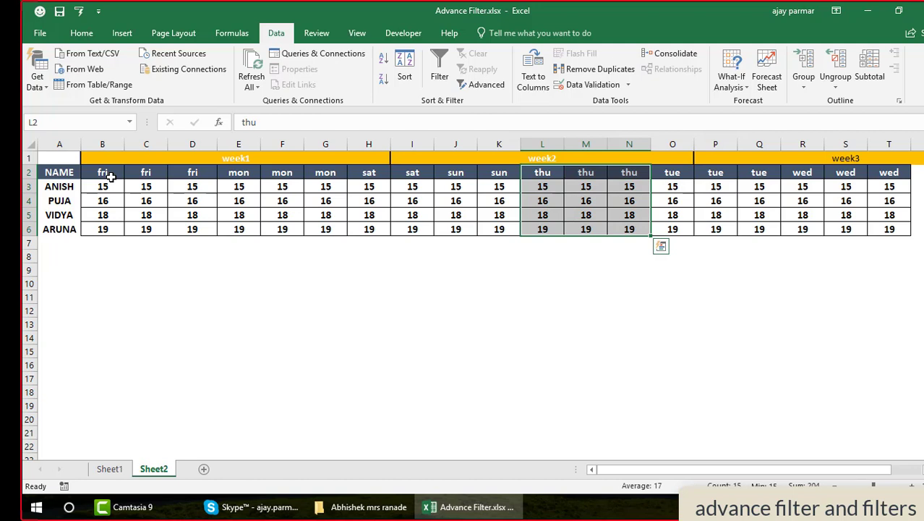
Examine the sorted tue and wed headings in row 2 by moving across them from the thu group.
key(Right)
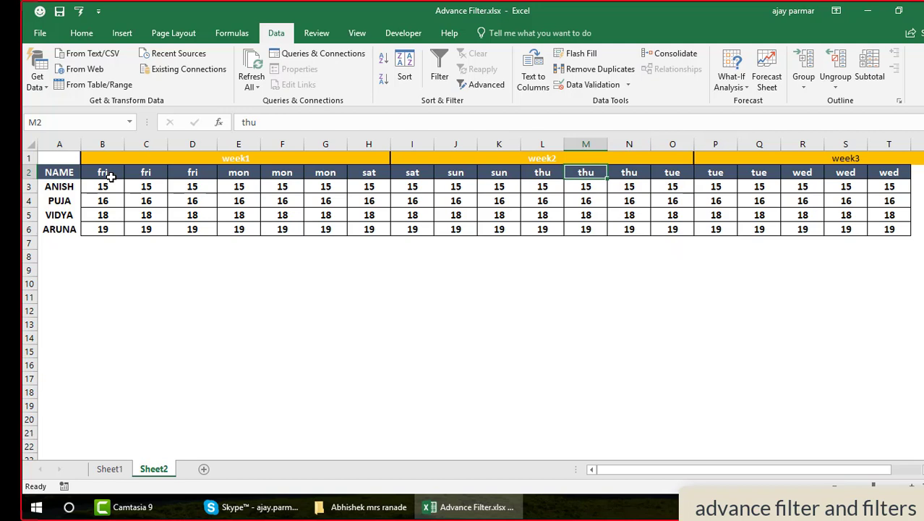
key(Right)
key(Right)
key(Right)
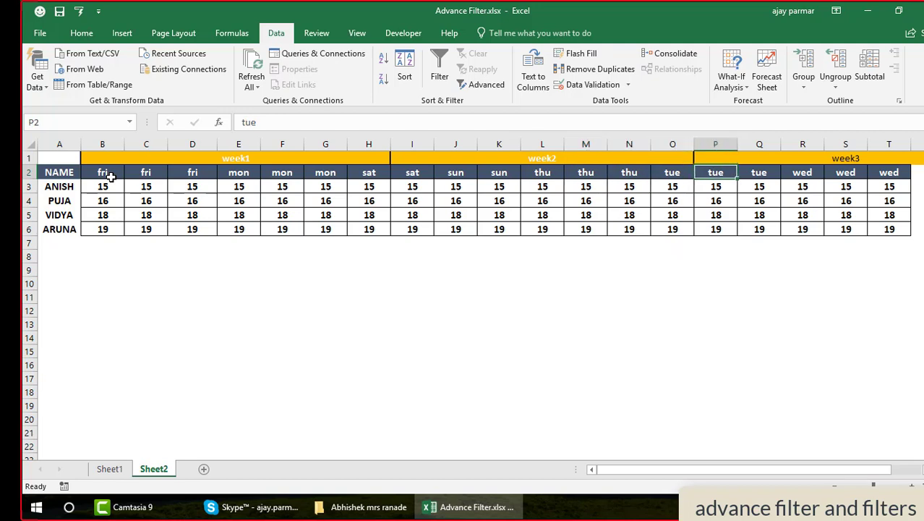
key(Right)
key(Right)
key(Right)
Return to the first fri column and examine its group by selecting the values in B3:D6.
key(Left)
key(Left)
key(Left)
key(Left)
key(Left)
key(Left)
key(Left)
key(Left)
key(Left)
key(Left)
key(Left)
key(Left)
key(Left)
key(Left)
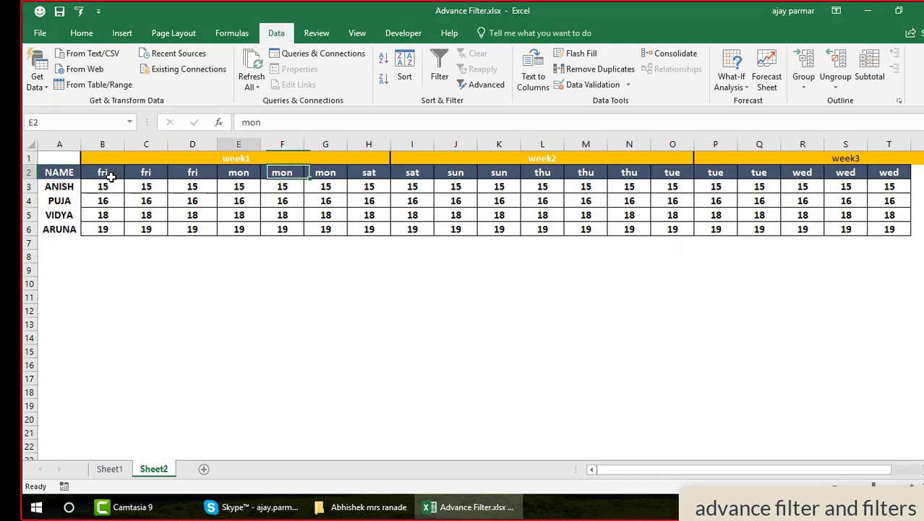
key(Left)
key(Left)
key(Left)
key(Down)
key(shift+Right)
key(shift+Down)
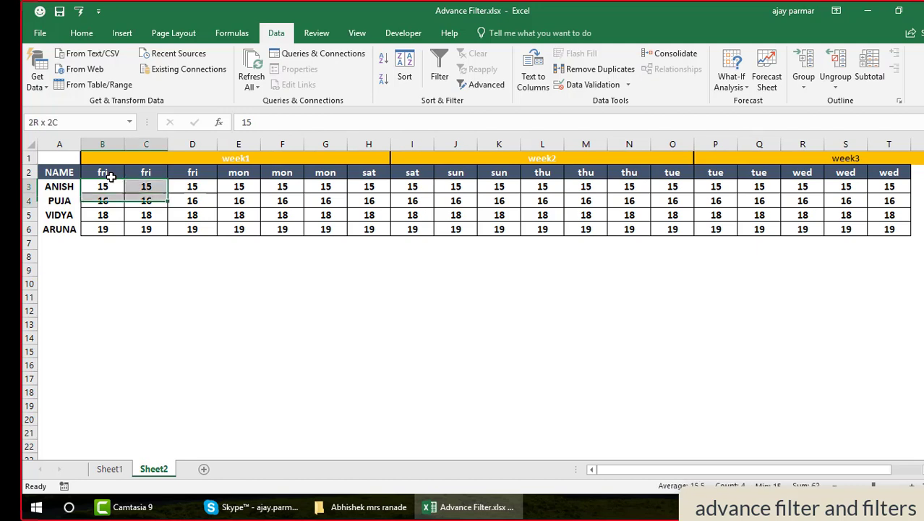
key(shift+Down)
key(shift+Down)
key(shift+Right)
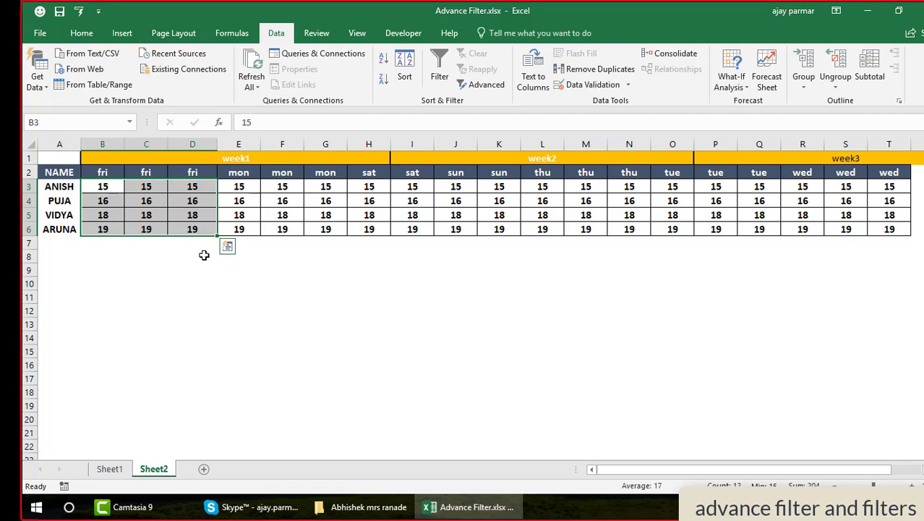
Undo the left-to-right sort and select the first value below each mon heading, B3, I3 and P3.
key(ctrl+z)
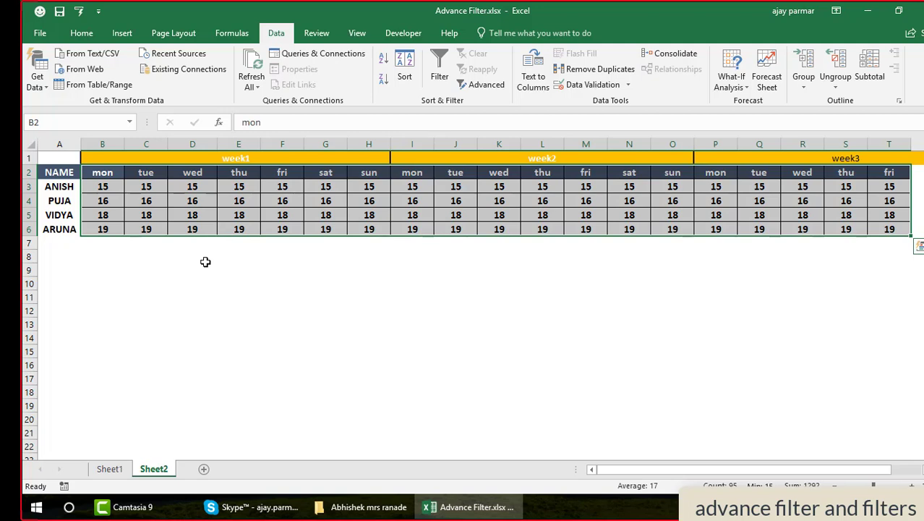
click(105, 182)
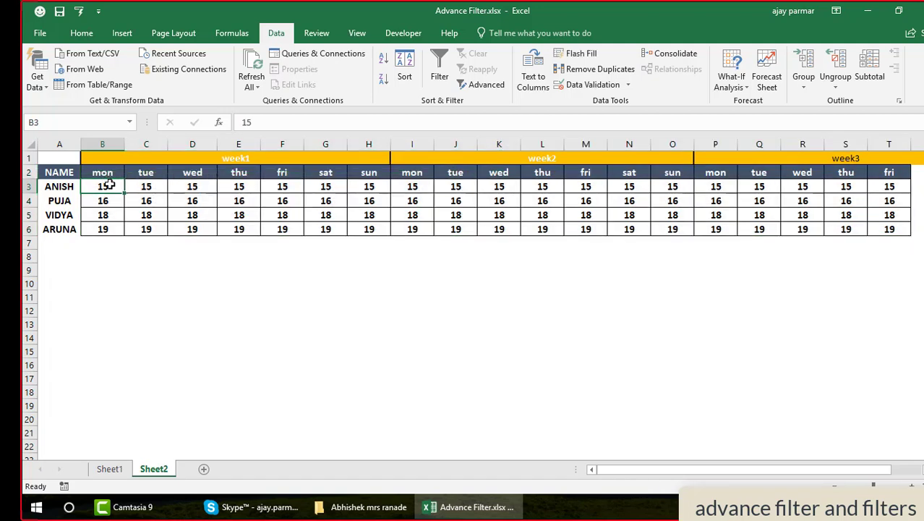
ctrl+click(427, 185)
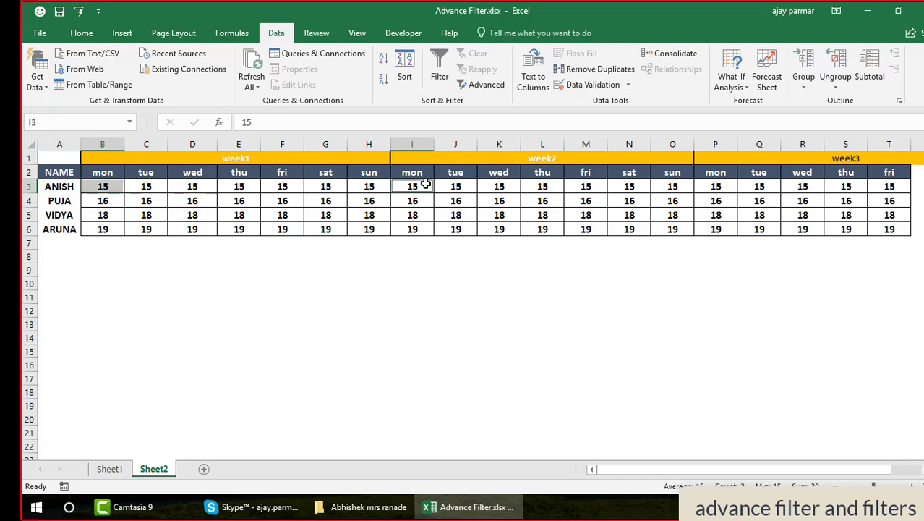
ctrl+click(721, 187)
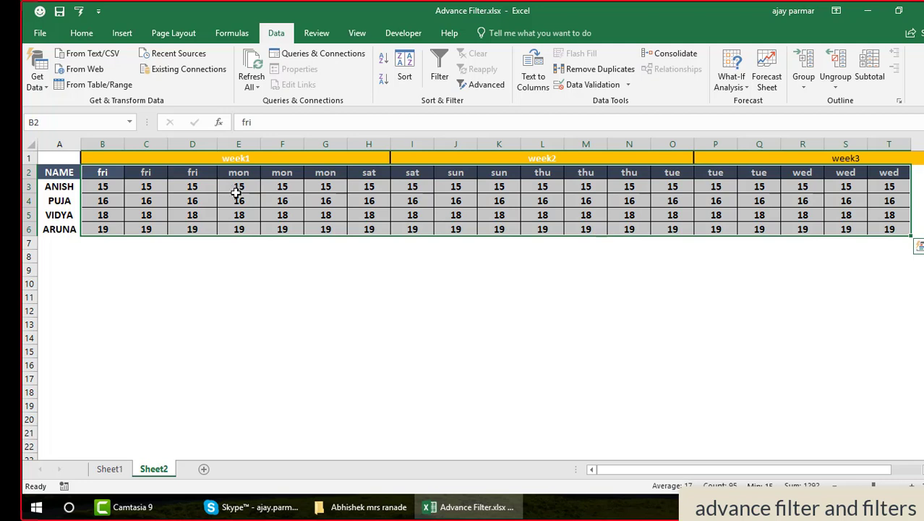
Examine the grouped mon columns by selecting their first-row values in E3:G3.
click(248, 187)
shift+click(330, 187)
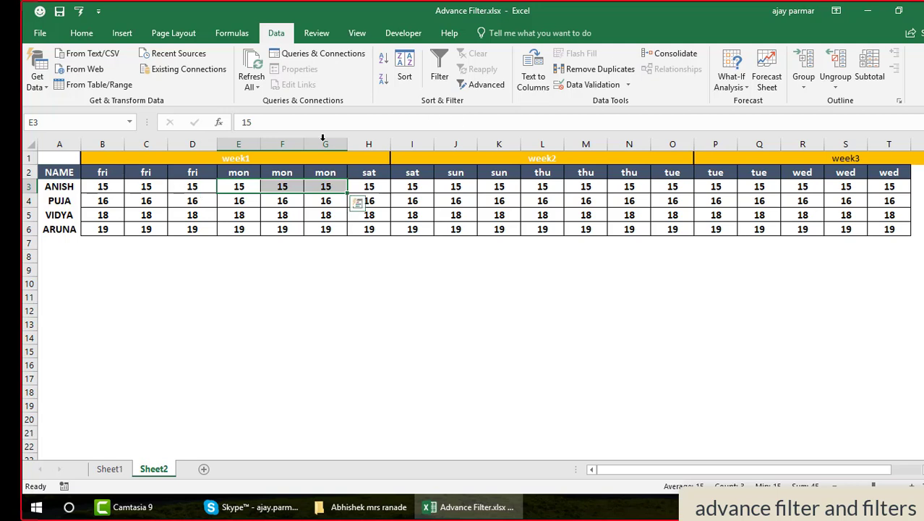
Review the case sensitivity and orientation sort options for the range B2:T6, and cancel without sorting.
click(115, 172)
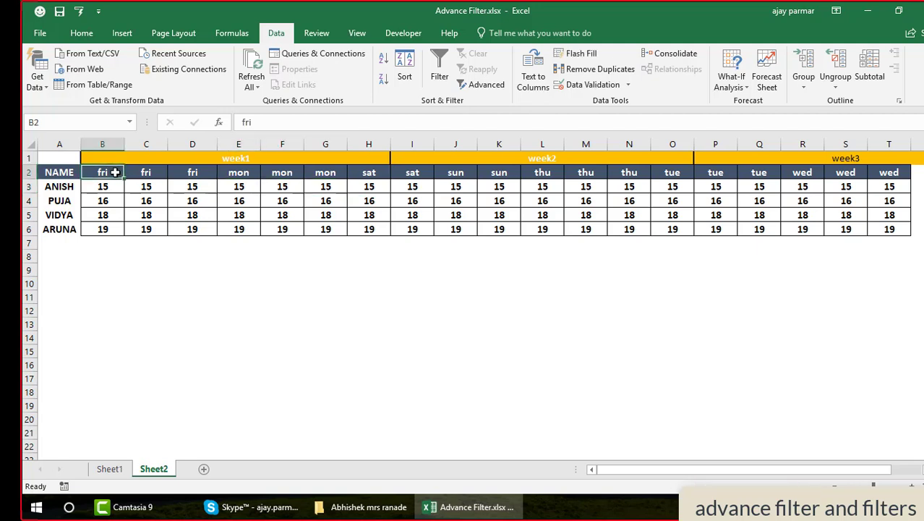
key(ctrl+shift+Right)
key(ctrl+shift+Down)
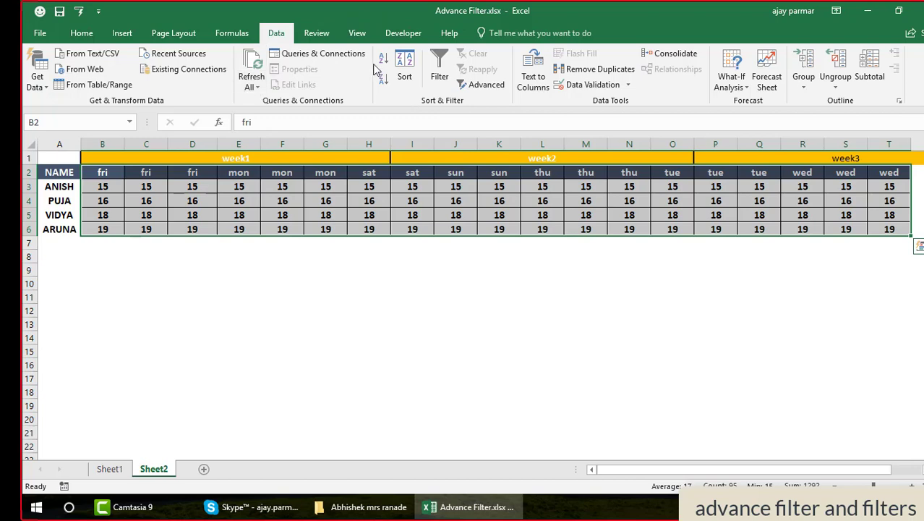
click(401, 72)
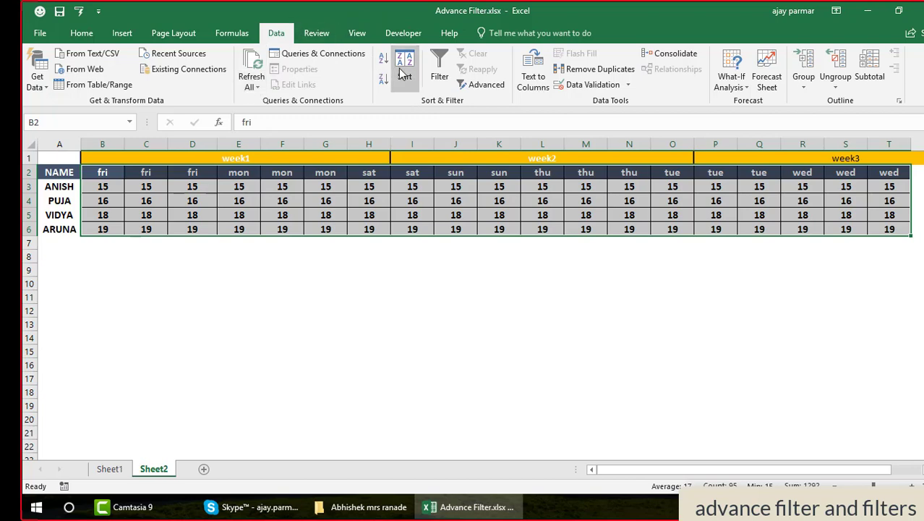
click(765, 90)
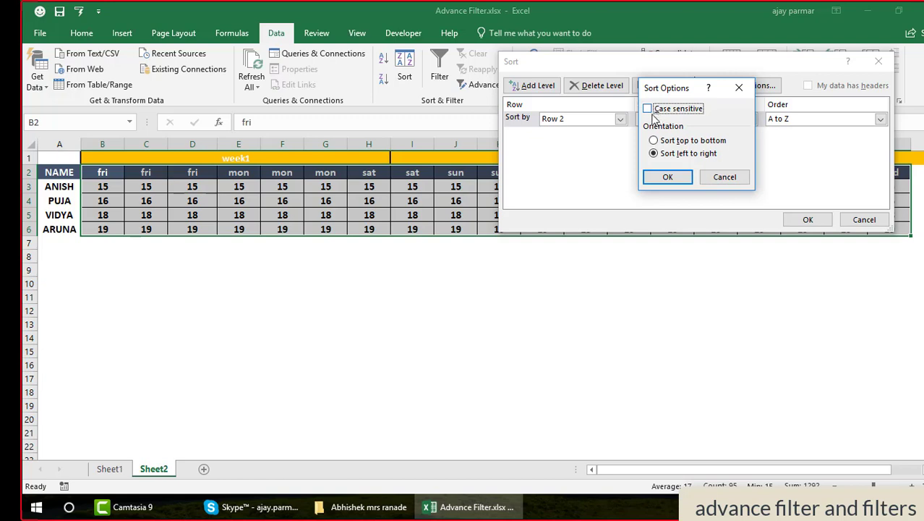
click(729, 181)
click(865, 220)
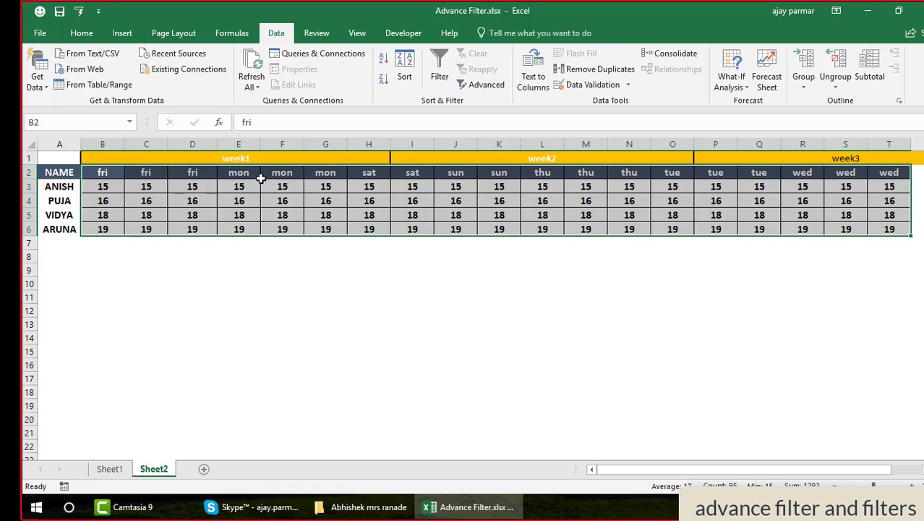
Copy the whole employee table A1:E15 on Sheet1.
click(262, 179)
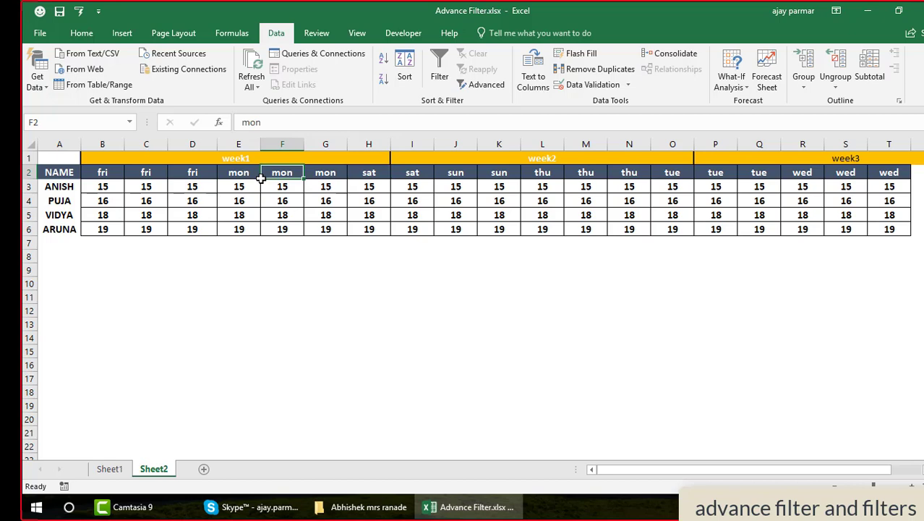
click(112, 470)
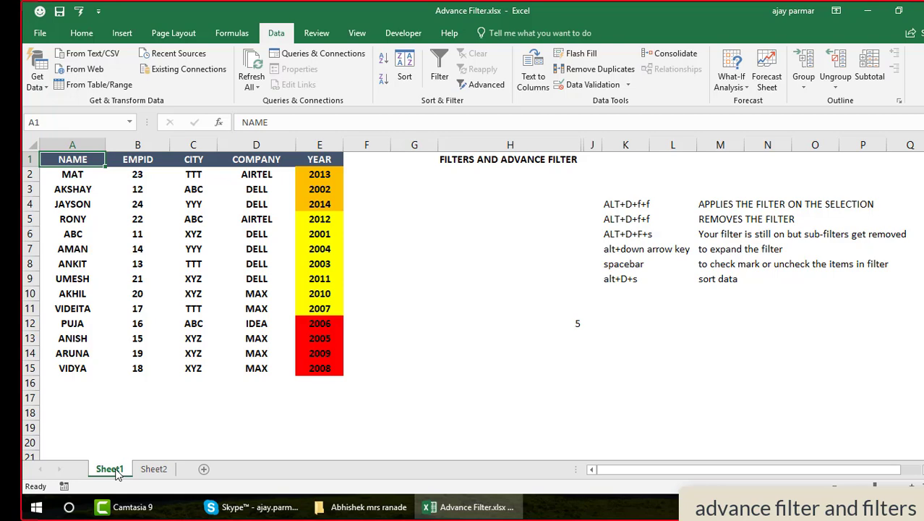
key(ctrl+a)
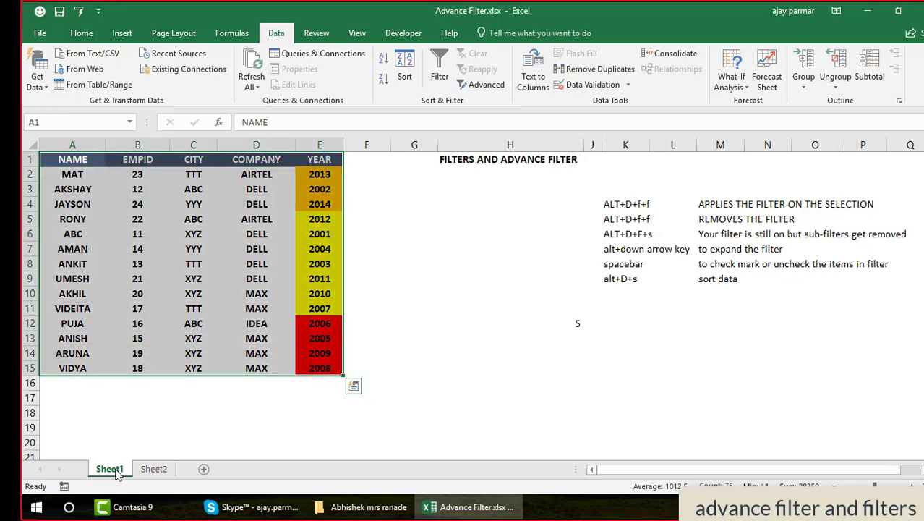
key(ctrl+c)
Insert a new worksheet before Sheet2 and name it adv filter.
click(203, 469)
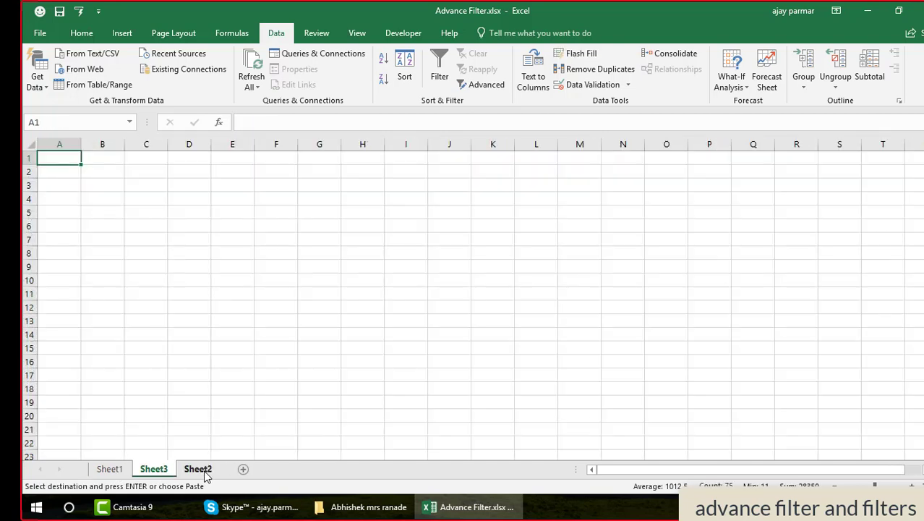
double_click(154, 469)
text(adb)
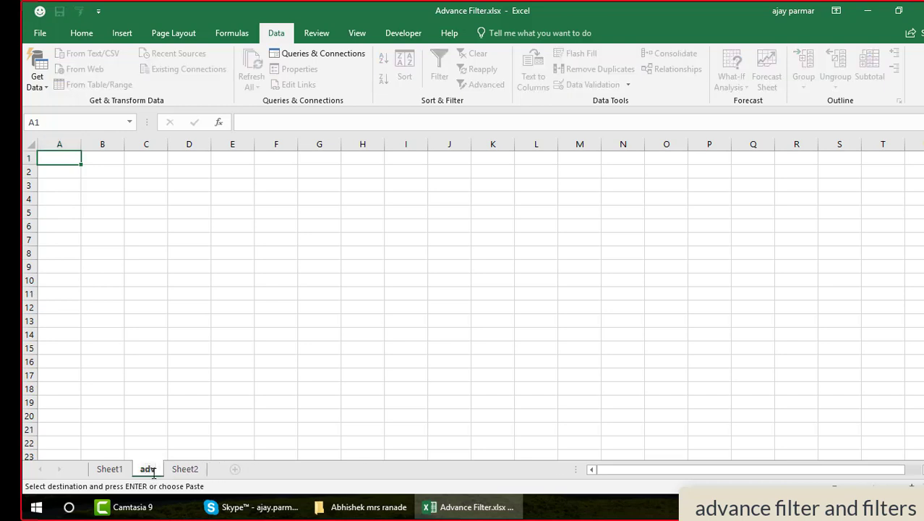
text( filter)
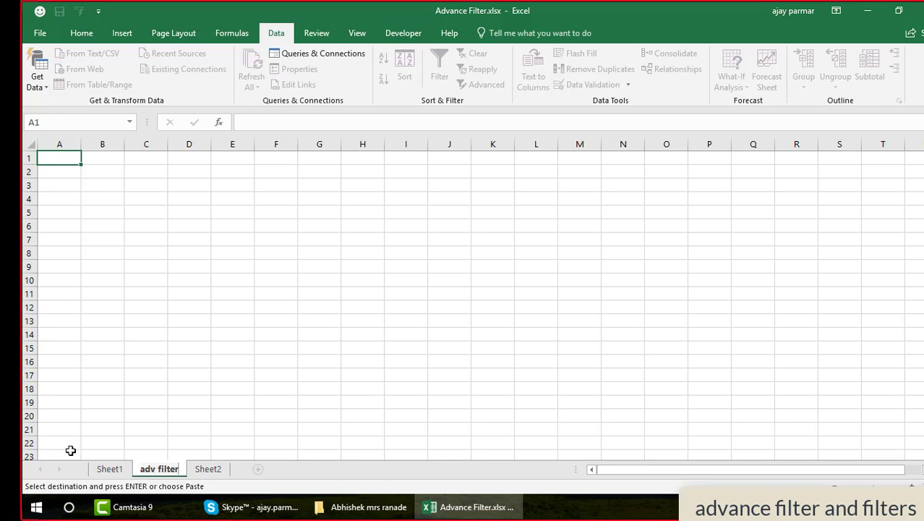
Paste the copied table at A1 of the adv filter sheet and widen columns B to E.
click(110, 471)
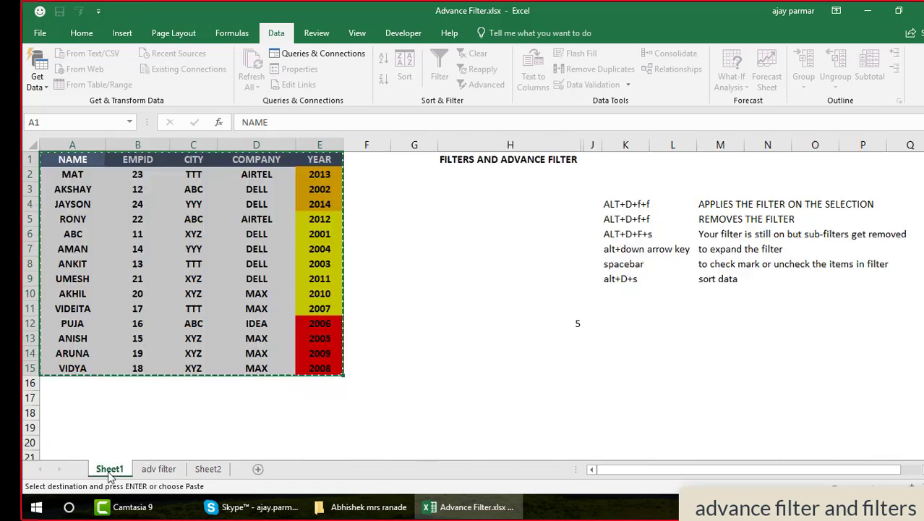
click(159, 470)
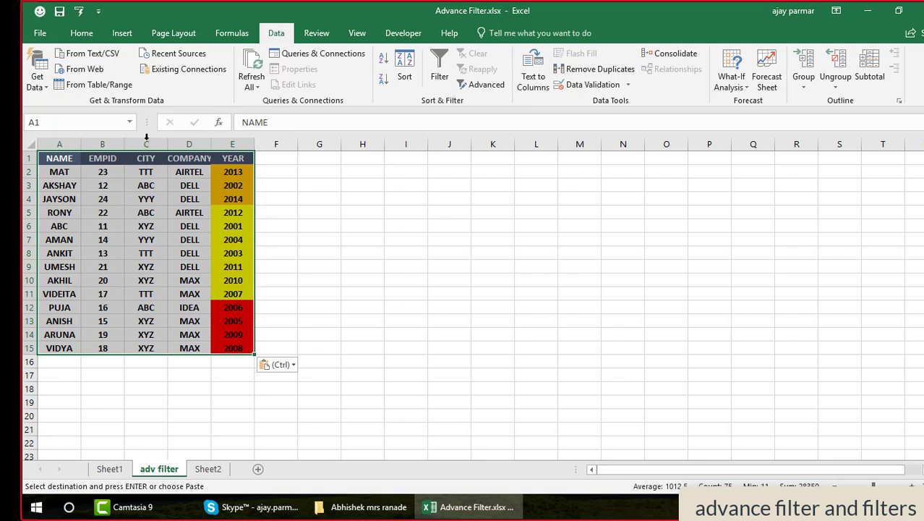
drag(125, 144, 274, 144)
drag(360, 144, 416, 144)
click(50, 172)
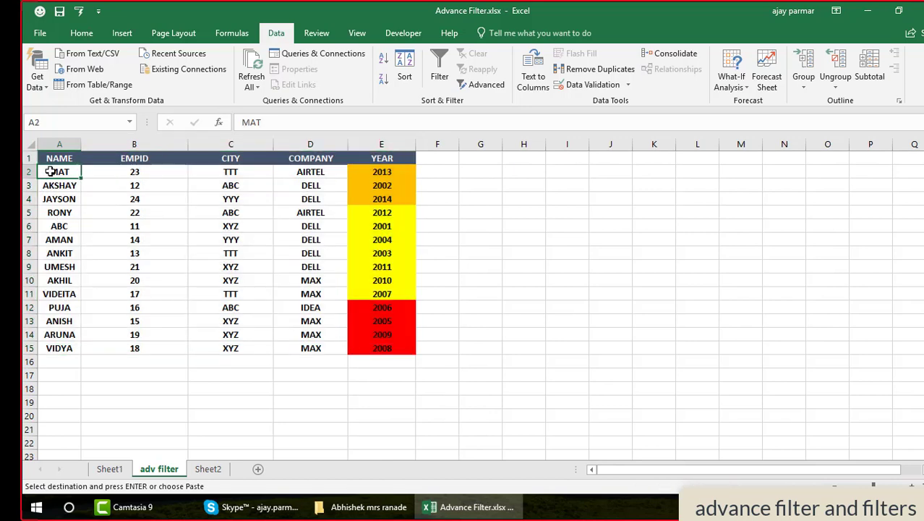
Hide the gridlines of the adv filter sheet and apply all borders to the table A1:E15.
click(358, 34)
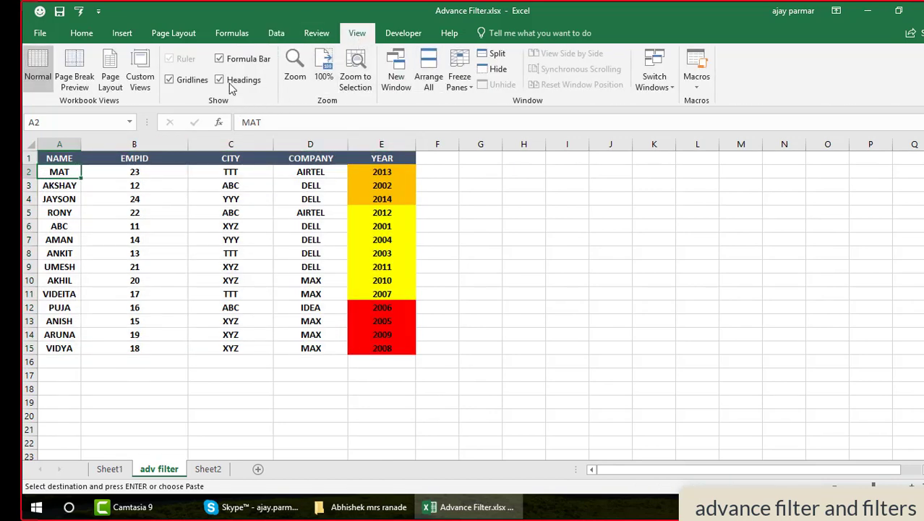
click(189, 83)
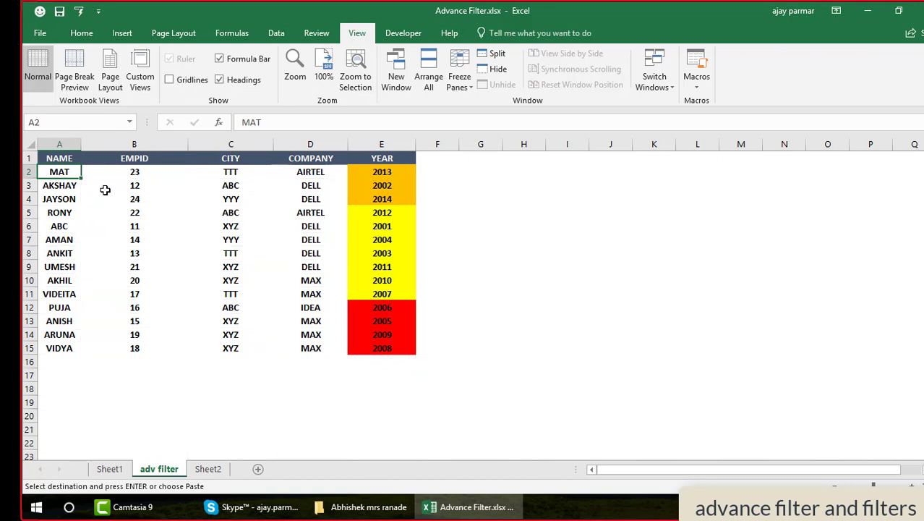
click(73, 158)
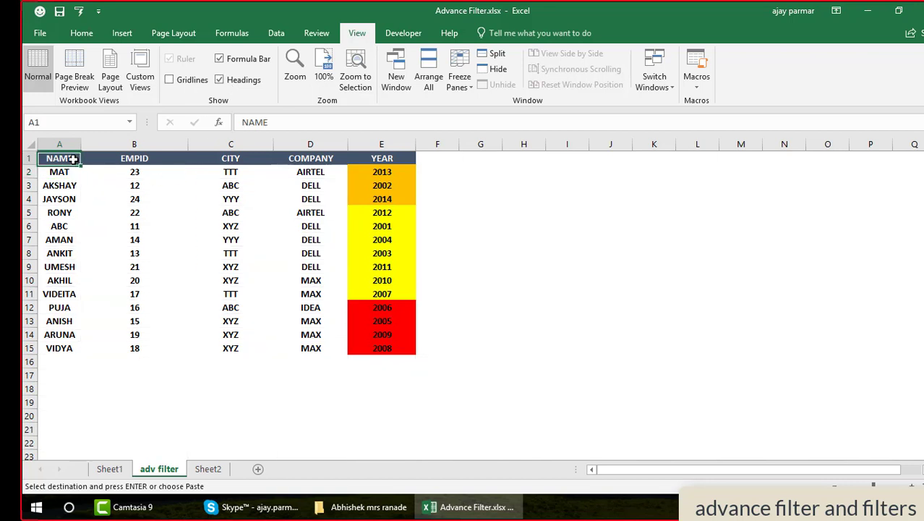
shift+click(377, 350)
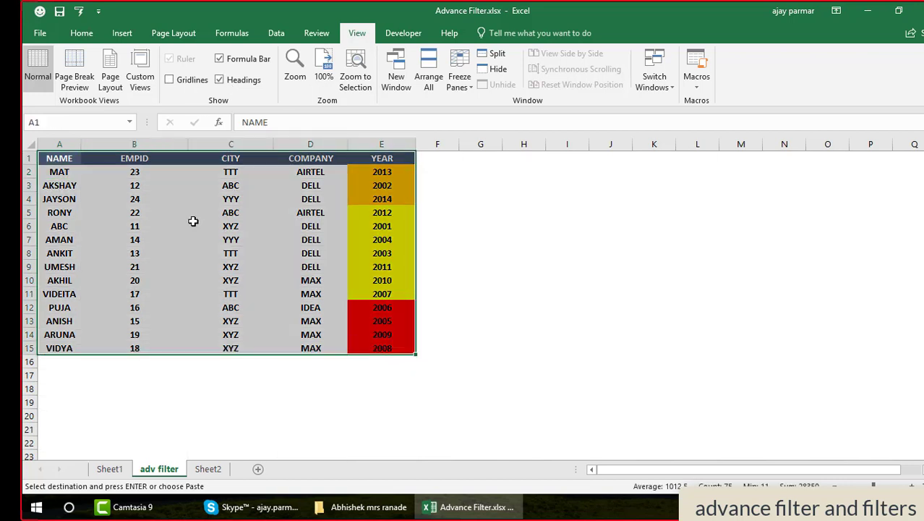
click(82, 34)
click(196, 80)
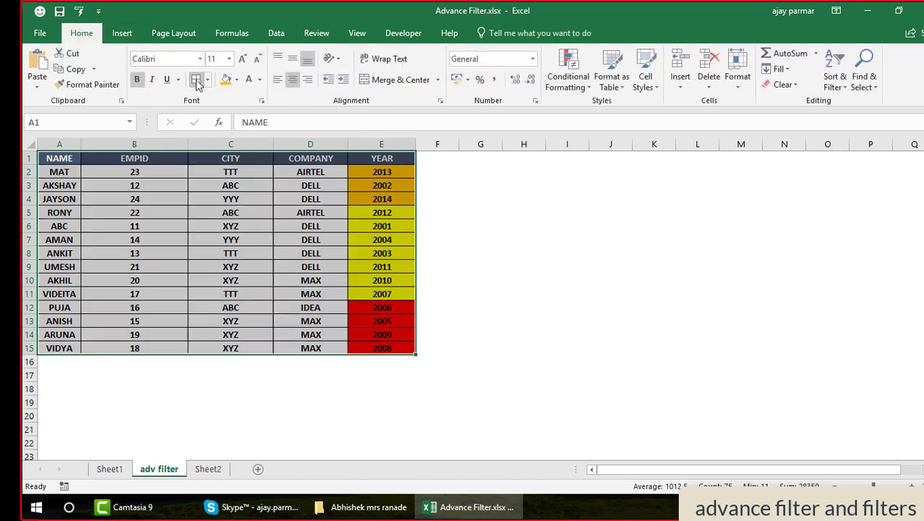
Narrow the EMPID column B by about a quarter of its width.
click(136, 143)
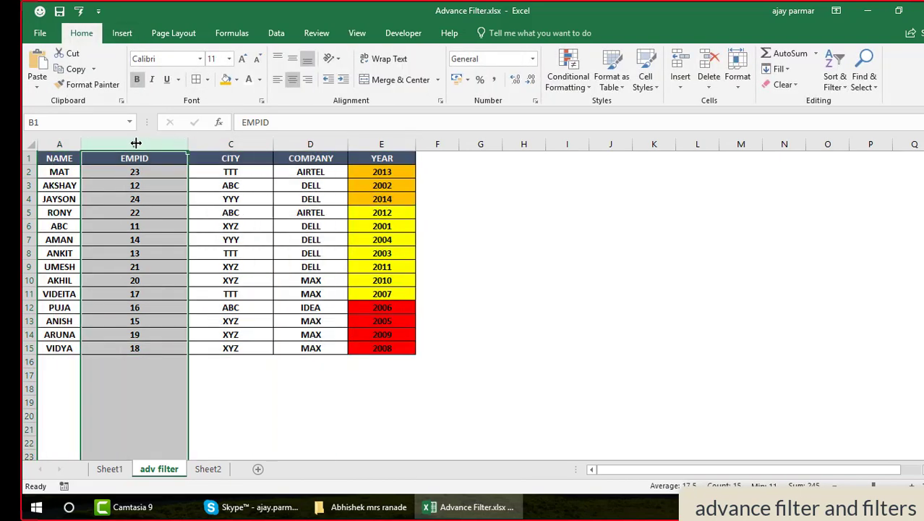
right_click(186, 143)
click(162, 199)
drag(188, 146, 160, 146)
Enter the note "tp extract the unique values" in cell J2.
click(568, 170)
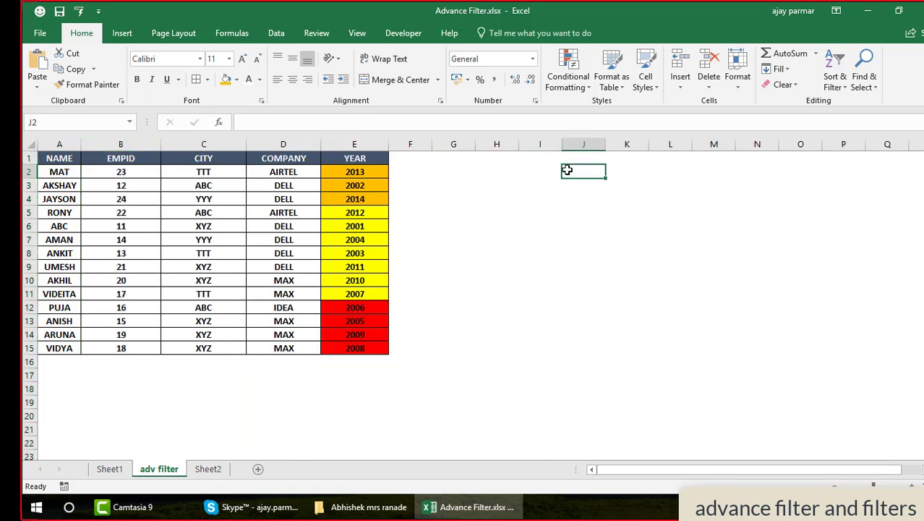
text(tp ex)
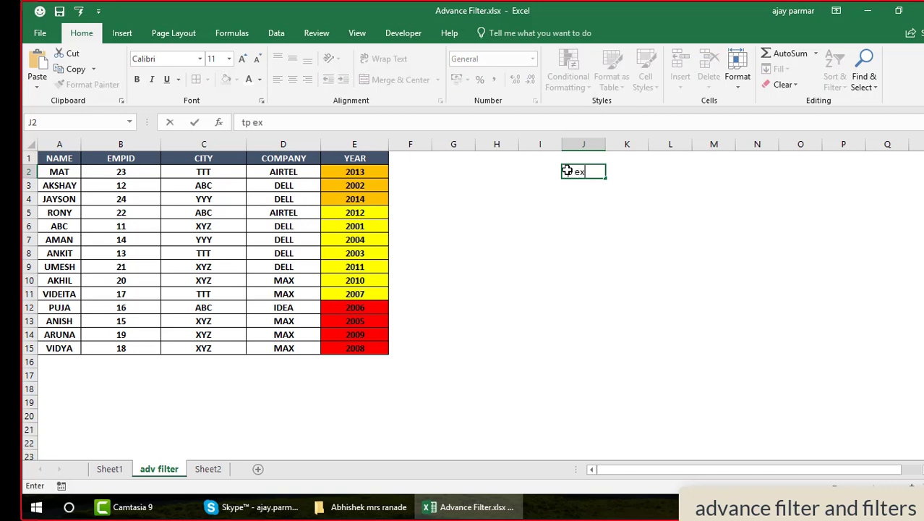
text(tract the un)
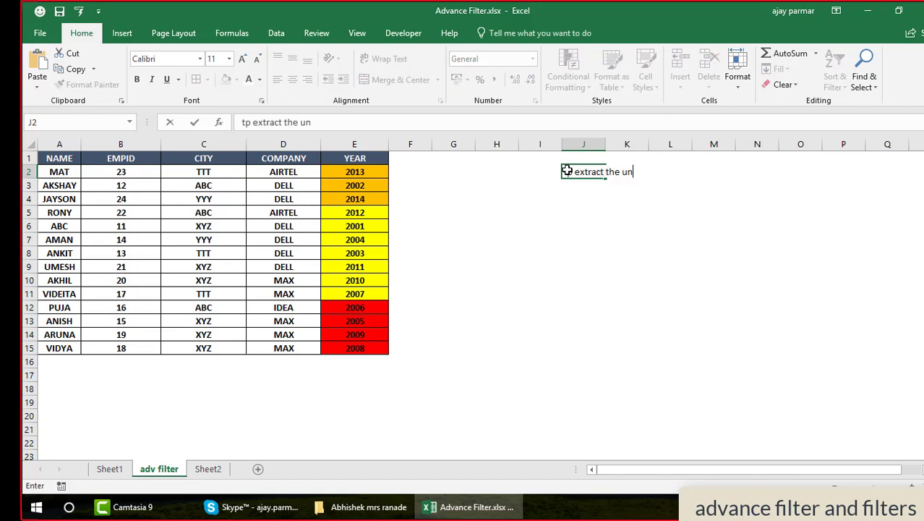
text(ique value)
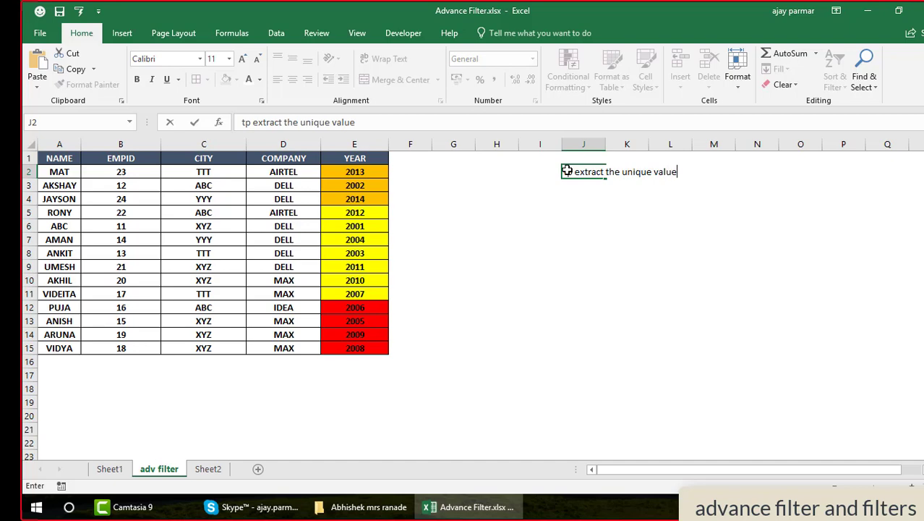
text(s)
key(Return)
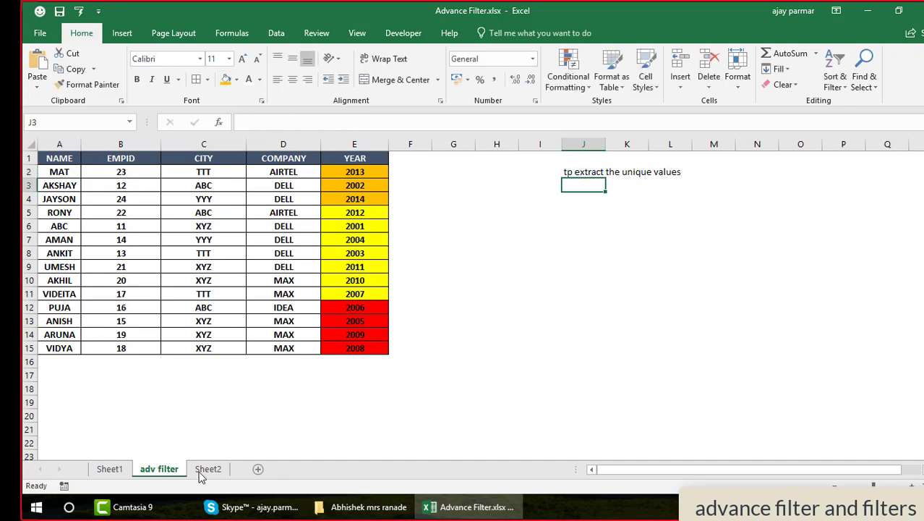
Rename Sheet1 as filter.
click(103, 472)
double_click(103, 470)
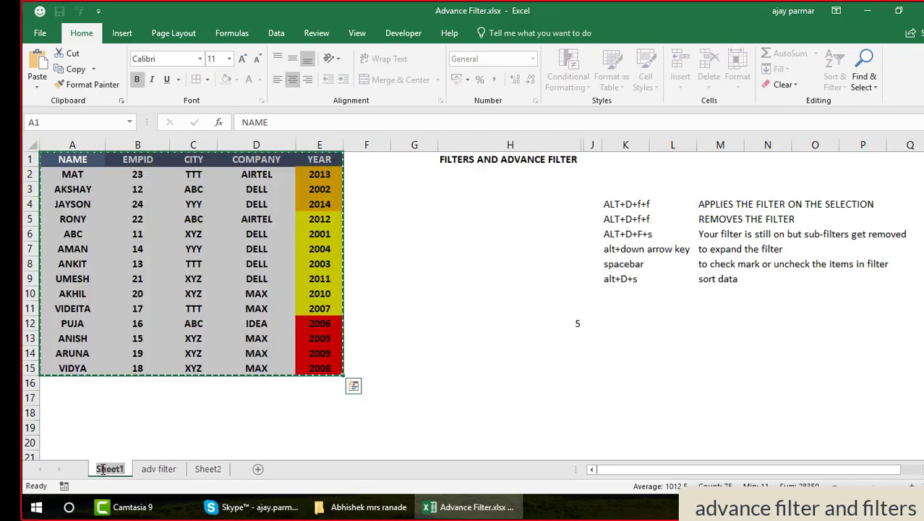
text(filer)
key(BackSpace)
key(BackSpace)
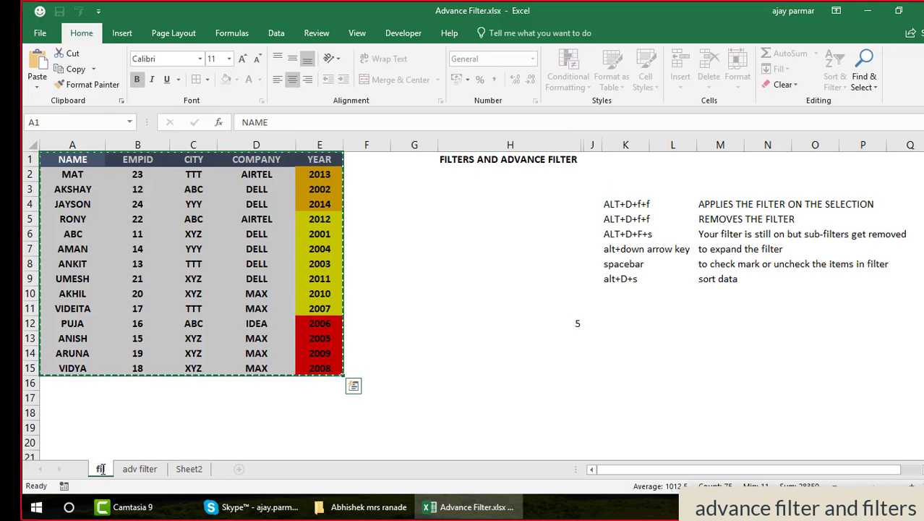
text(ter)
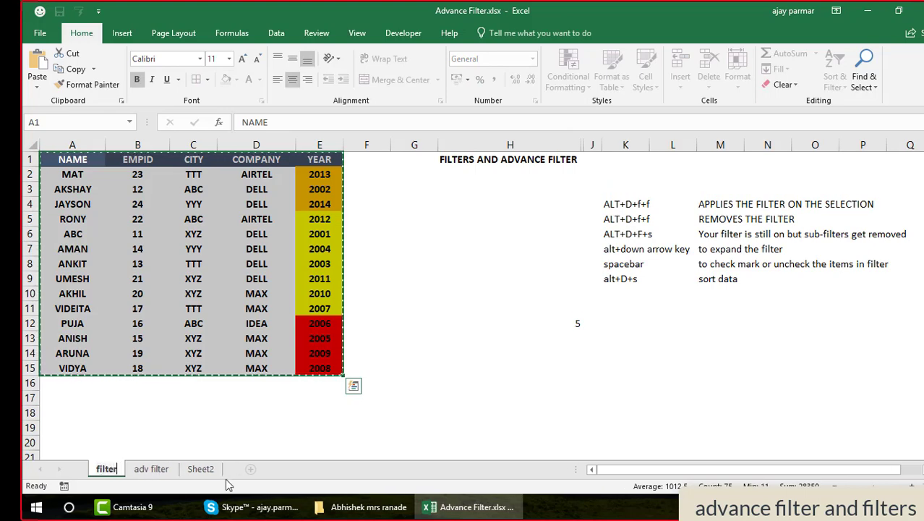
Rename Sheet2 as sort left to right.
click(206, 474)
double_click(207, 473)
text(sort)
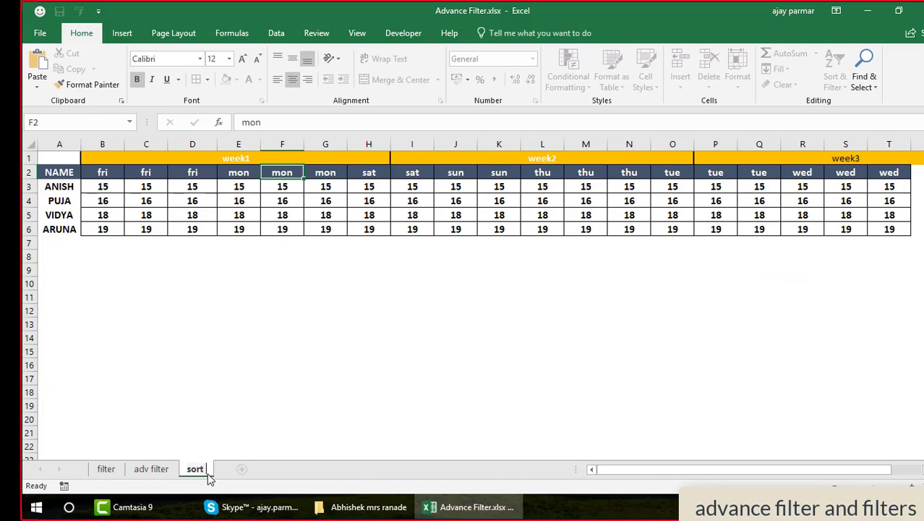
text( left t)
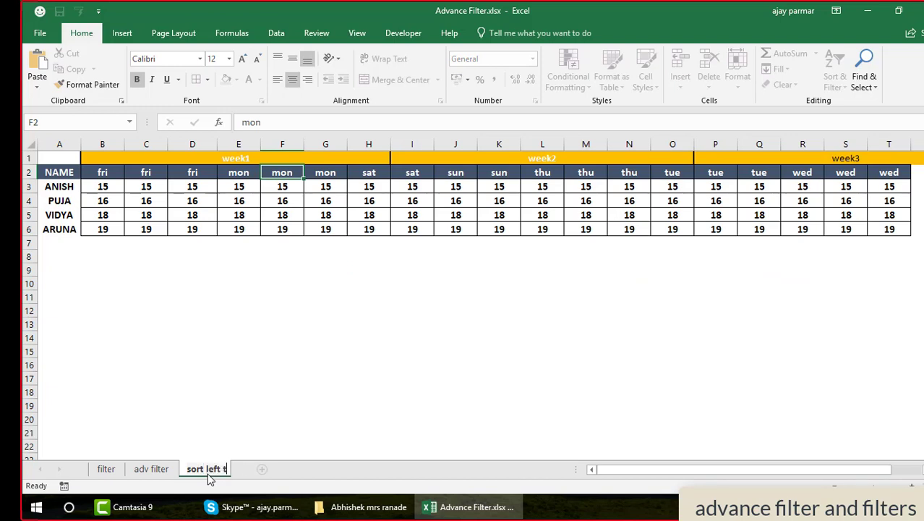
text(o right)
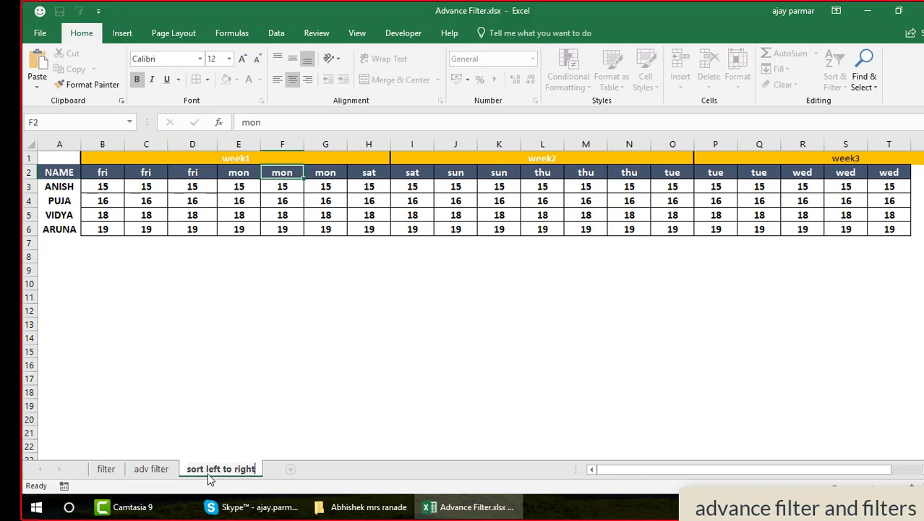
key(Return)
Move the sort left to right sheet before adv filter and return to the adv filter sheet.
click(150, 470)
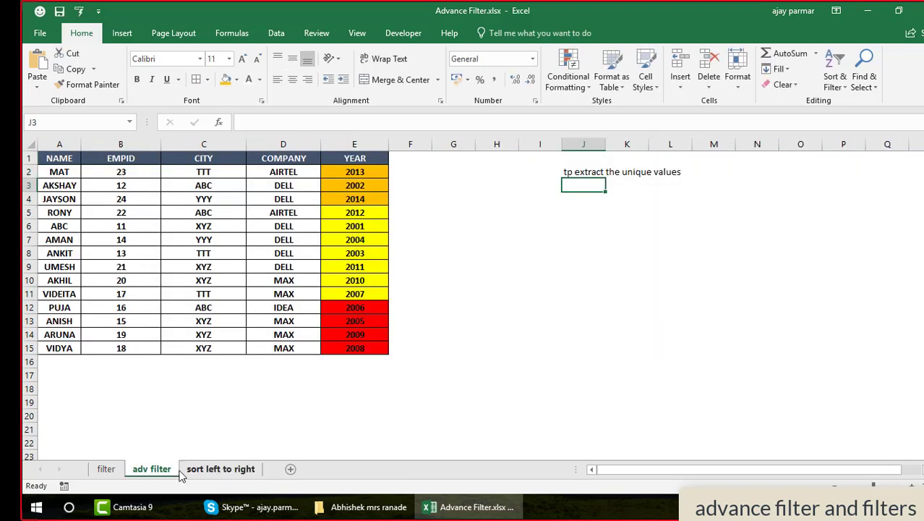
drag(208, 472, 152, 471)
click(249, 470)
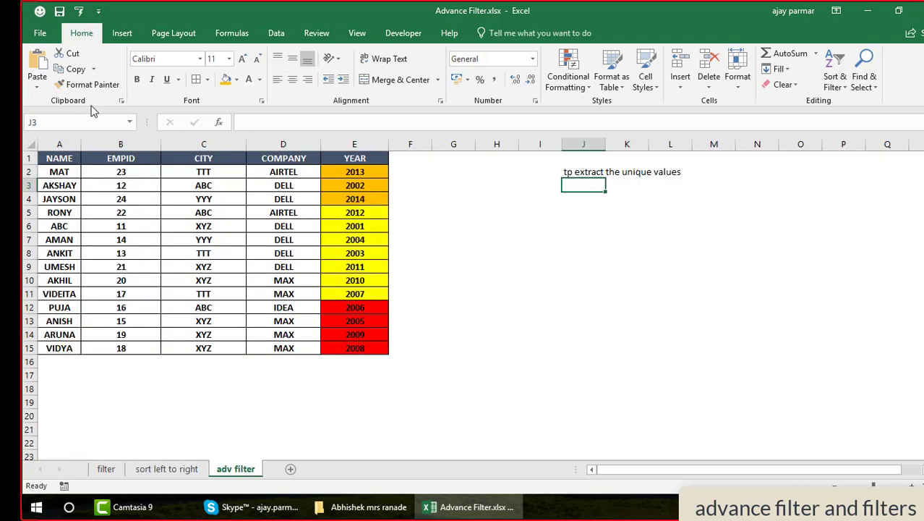
Copy the record in A2:E2 and paste it over row 9 to create a duplicate.
click(63, 171)
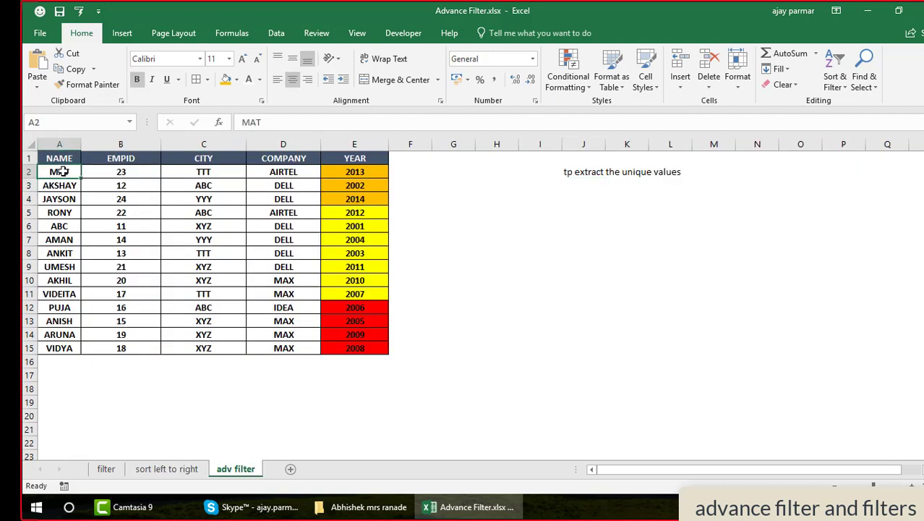
key(ctrl+shift+Right)
key(ctrl+c)
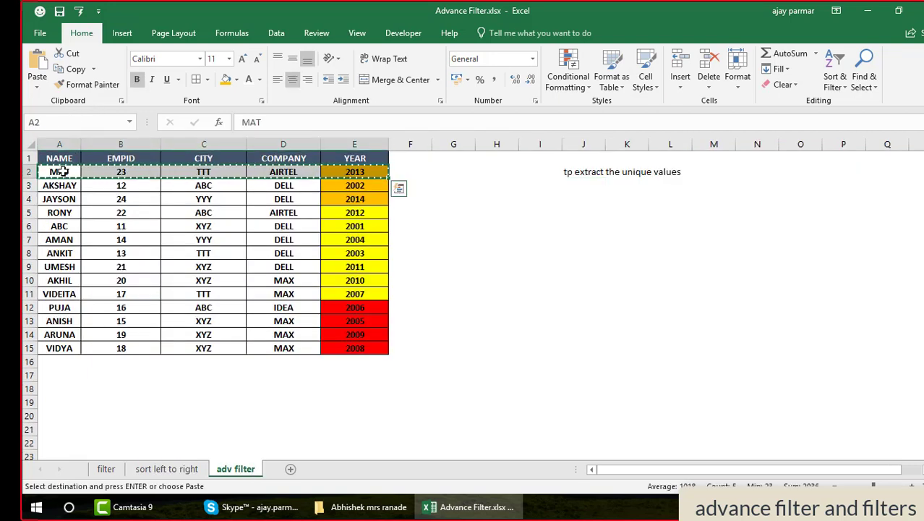
key(Down)
key(Down)
key(Down)
key(Down)
key(Down)
key(Down)
key(Down)
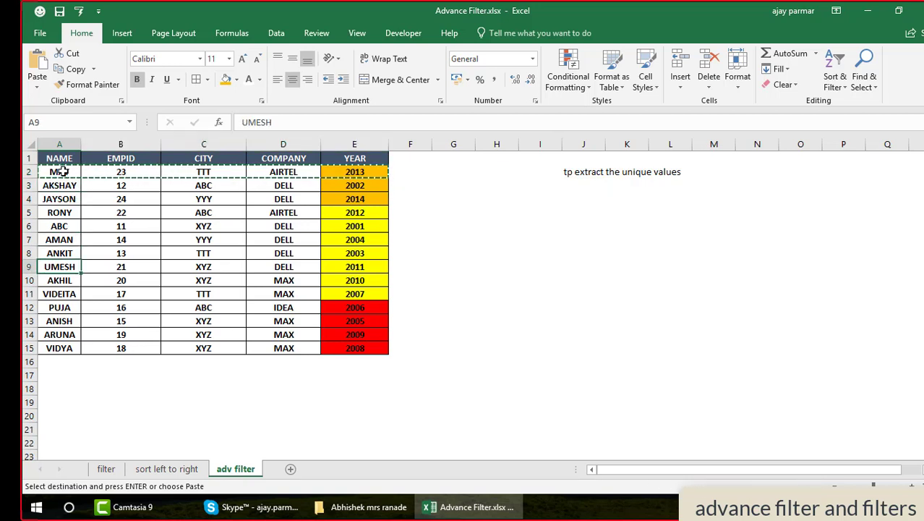
key(ctrl+v)
Paste the copied row 2 record over row 13 as a second duplicate.
key(Down)
key(Down)
key(Down)
key(Down)
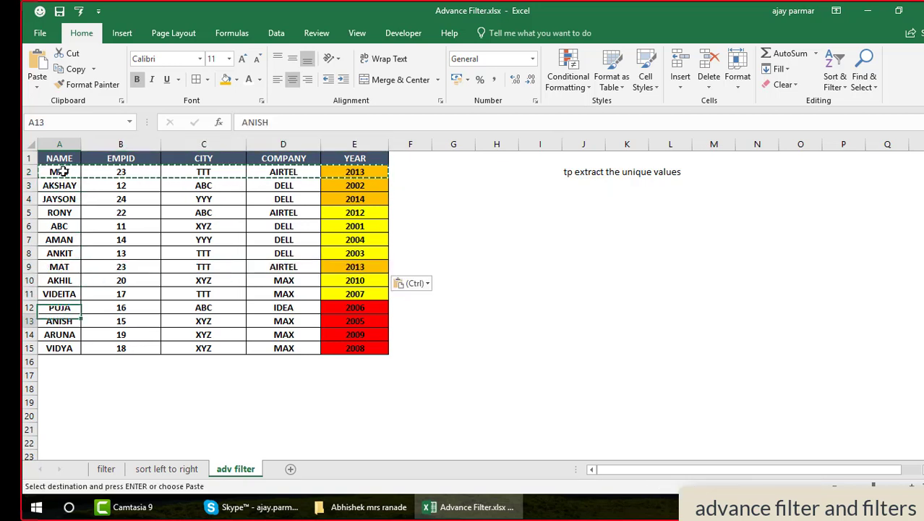
key(ctrl+v)
Copy the two records in A5:E6.
key(Up)
key(Up)
key(Up)
key(Up)
key(Up)
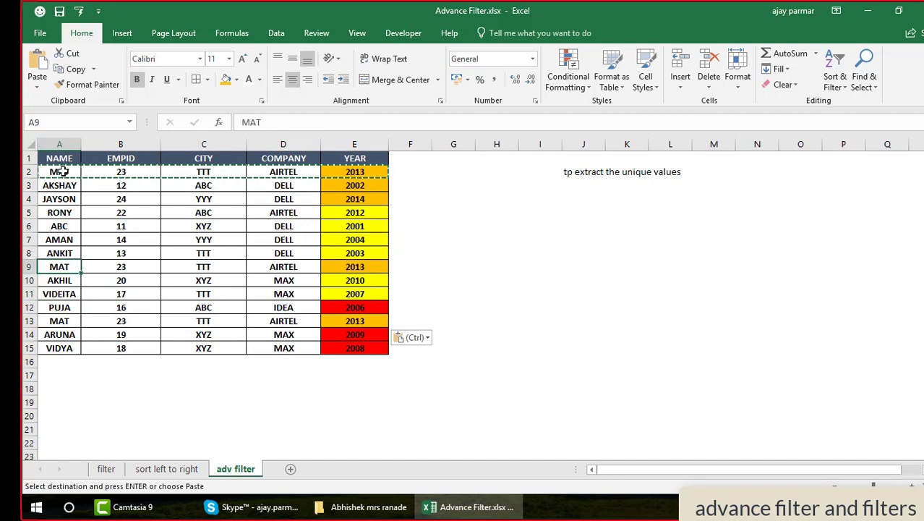
key(Up)
key(Up)
key(Up)
key(shift+Right)
key(shift+Right)
key(shift+Right)
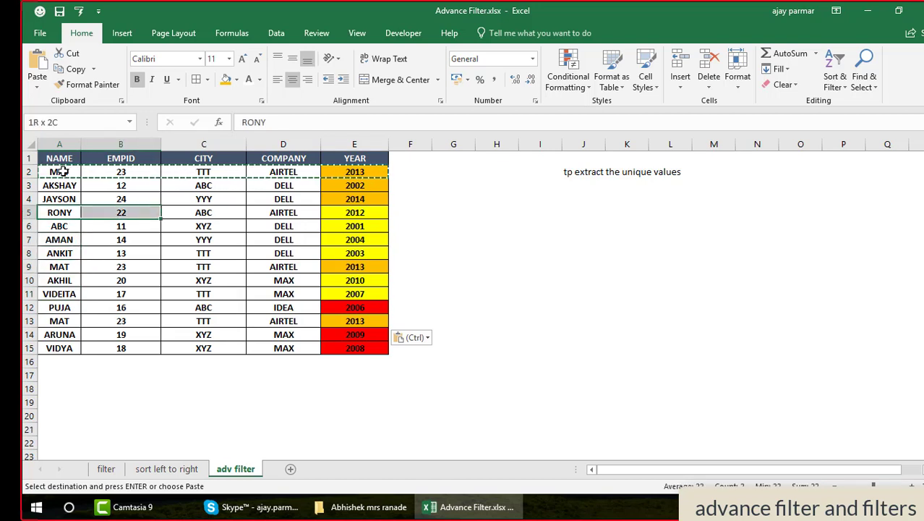
key(shift+Right)
key(shift+Down)
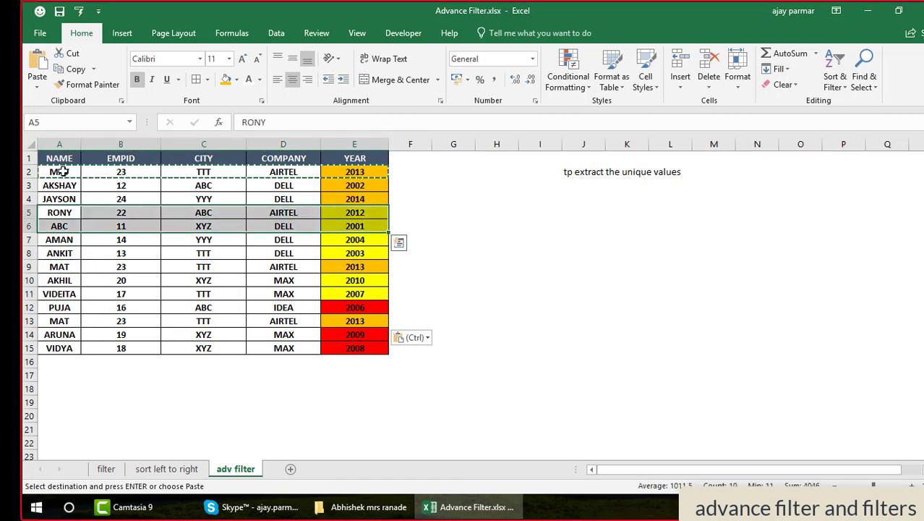
key(ctrl+c)
Paste the two copied records directly below the table, starting at A16, as further duplicates.
key(Down)
key(Down)
key(Down)
key(Down)
key(Down)
key(Down)
key(Down)
key(Down)
key(Down)
key(Down)
key(Down)
key(Down)
key(Down)
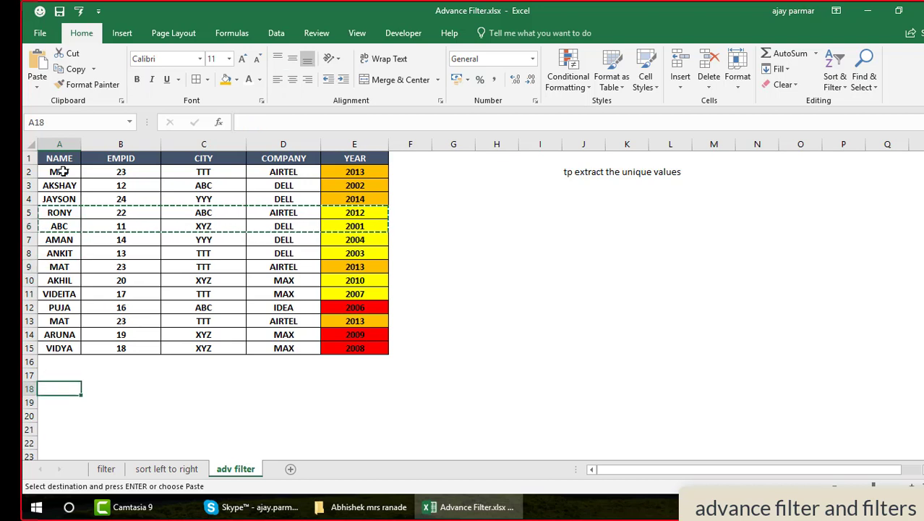
key(Up)
key(Up)
key(ctrl+v)
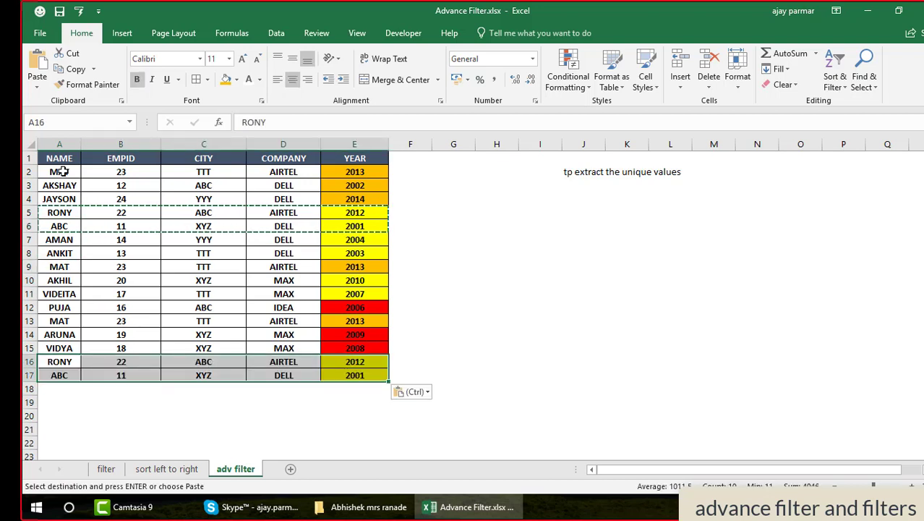
key(Escape)
key(Up)
key(Up)
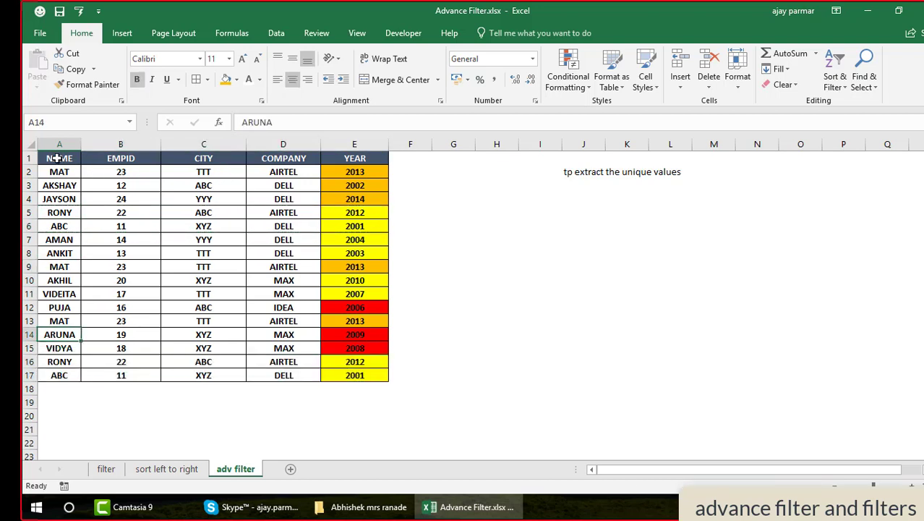
Autofit the EMPID column to its contents.
click(57, 157)
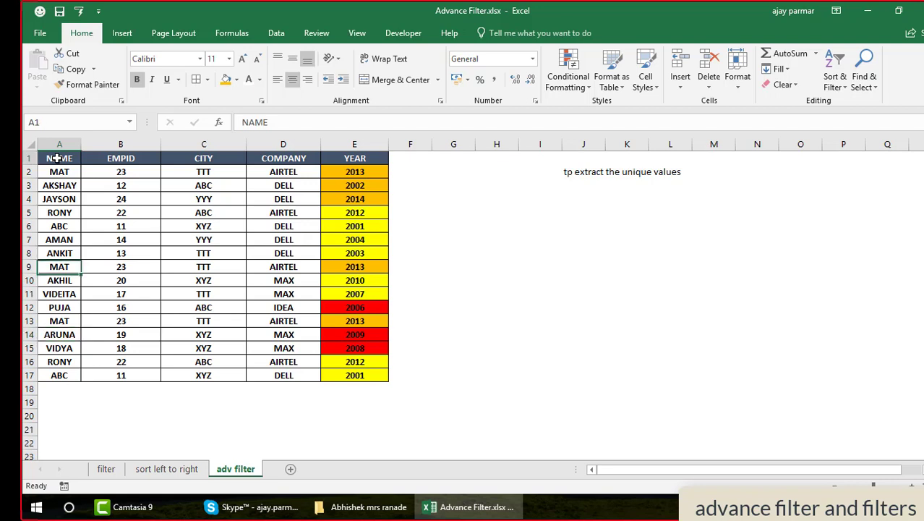
double_click(161, 140)
click(76, 143)
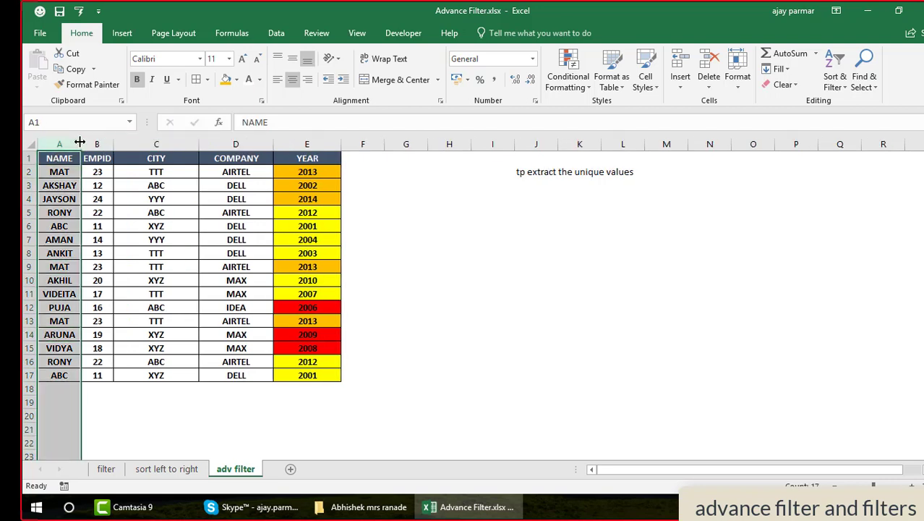
right_click(80, 142)
key(Escape)
click(59, 157)
key(Right)
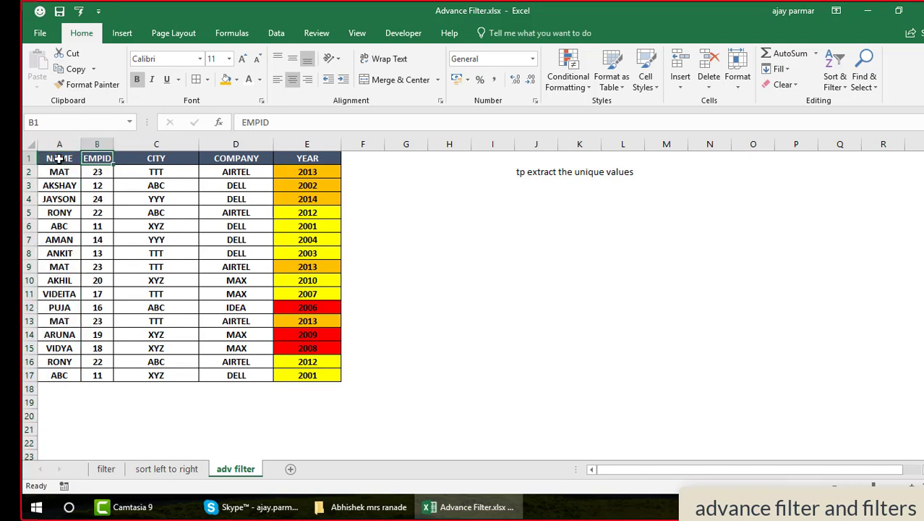
key(Right)
key(Right)
key(Right)
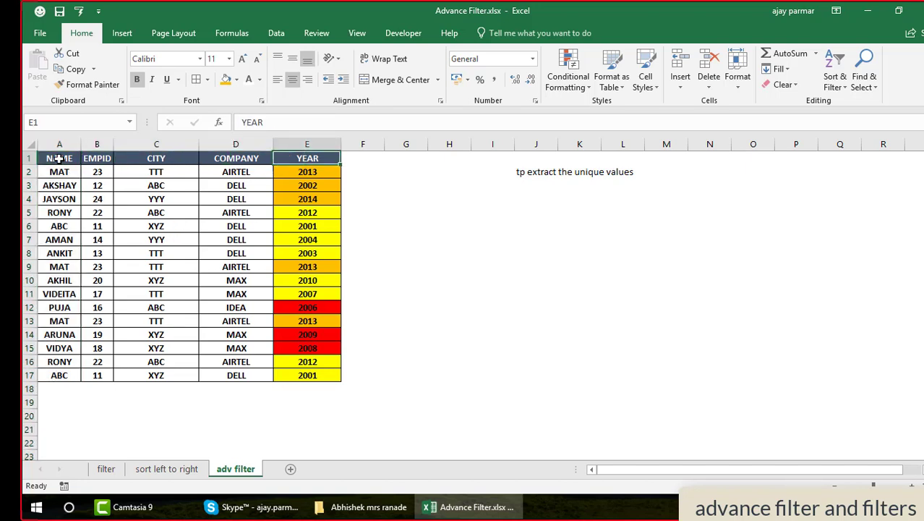
click(74, 148)
right_click(79, 145)
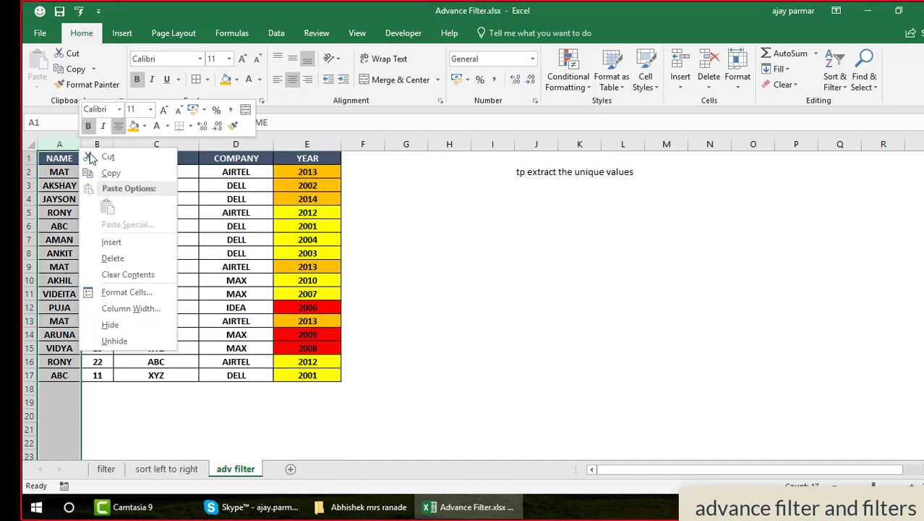
key(Escape)
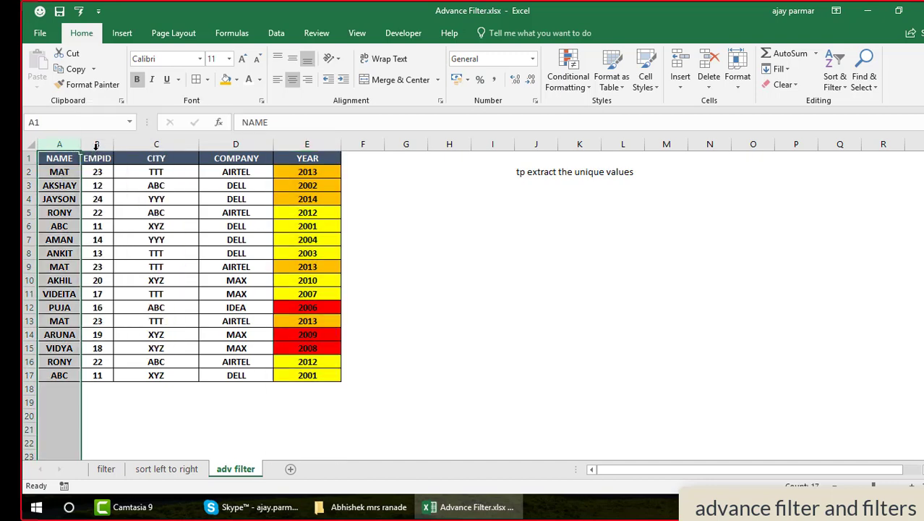
click(99, 221)
click(78, 144)
right_click(80, 145)
key(Escape)
right_click(80, 146)
key(Escape)
Widen the NAME and EMPID columns slightly so their contents have some spare room.
drag(82, 142, 101, 142)
click(127, 144)
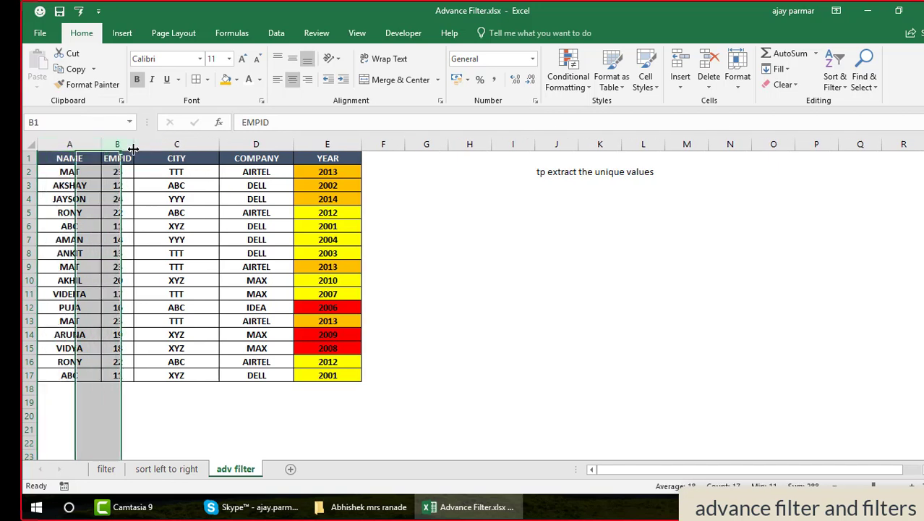
right_click(132, 147)
key(Escape)
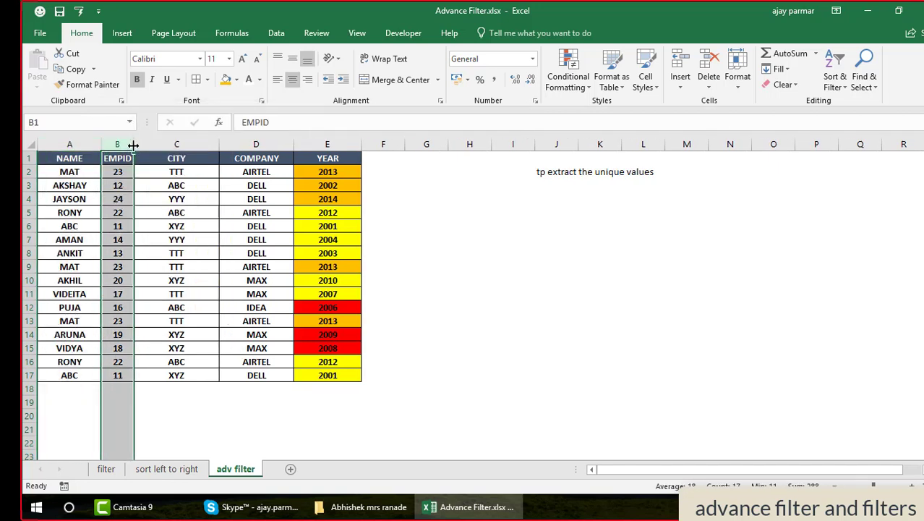
drag(134, 144, 148, 144)
click(191, 173)
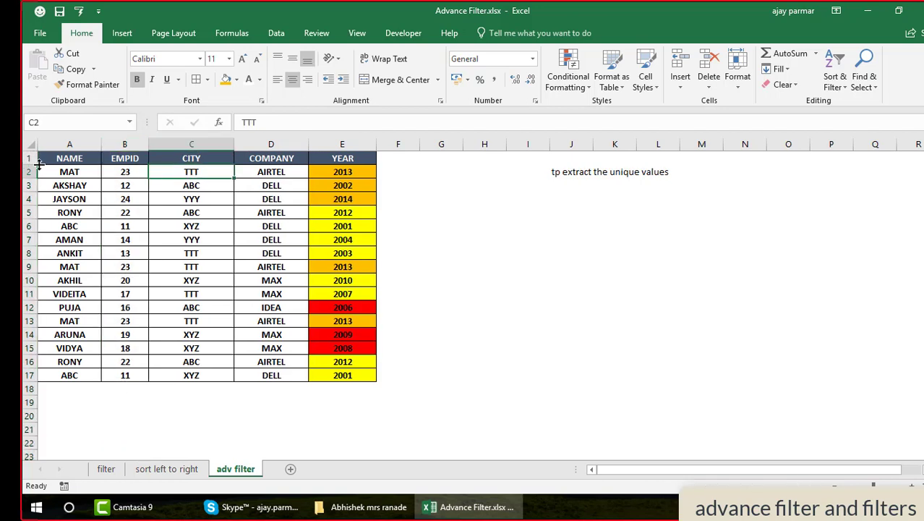
click(72, 169)
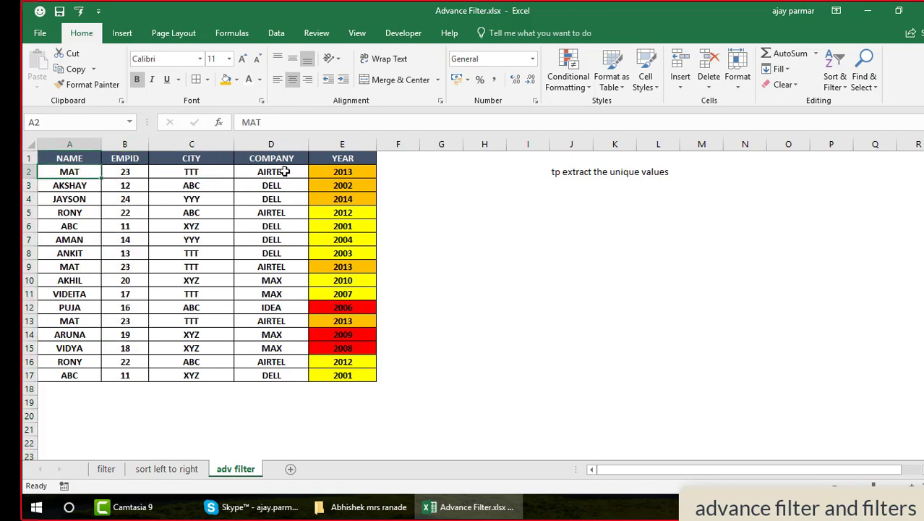
shift+click(367, 171)
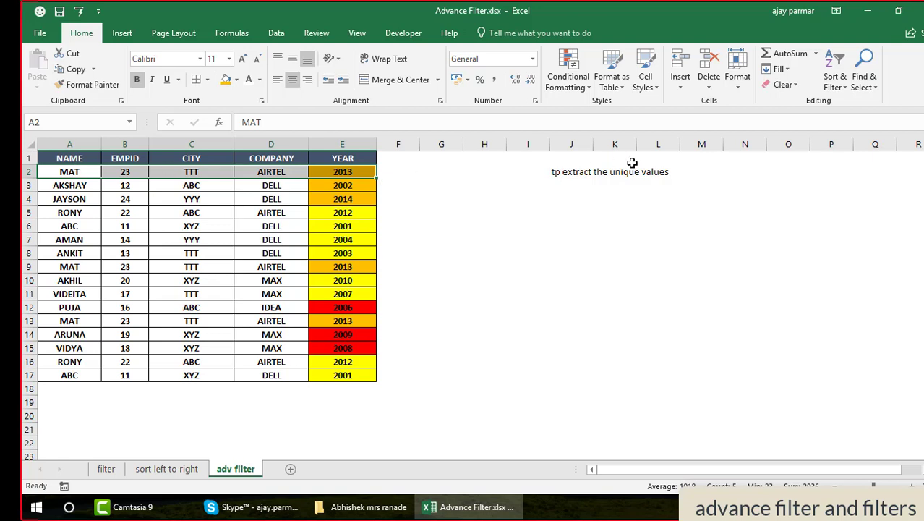
Correct the typo in the J2 note so it reads "to extract the unique values".
click(565, 172)
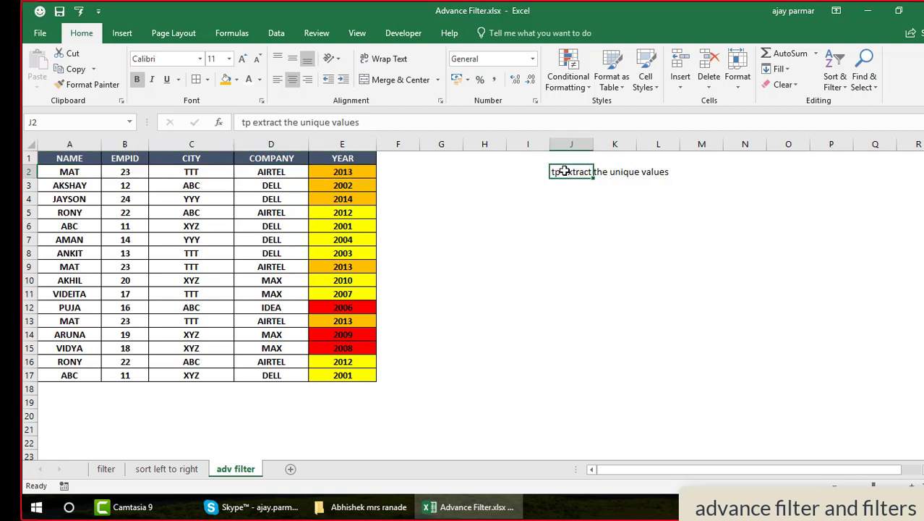
click(251, 122)
key(BackSpace)
text(o)
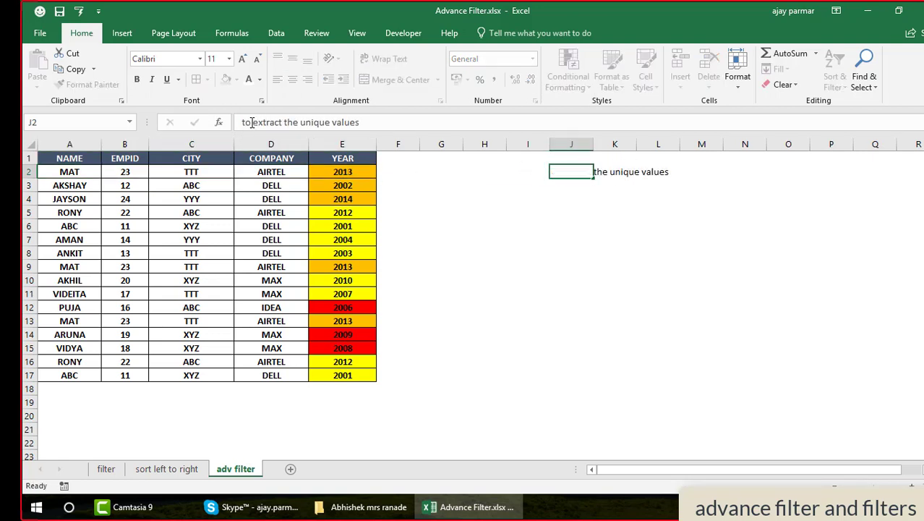
key(Return)
click(578, 250)
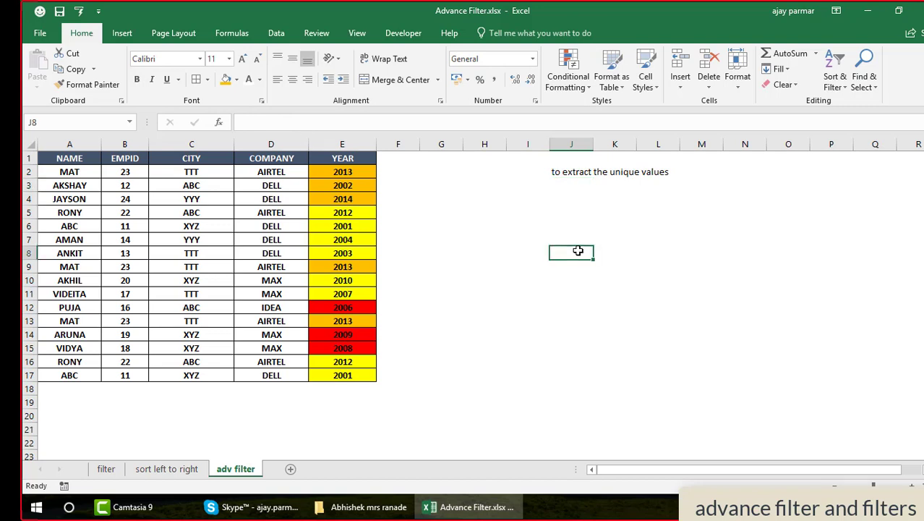
click(398, 171)
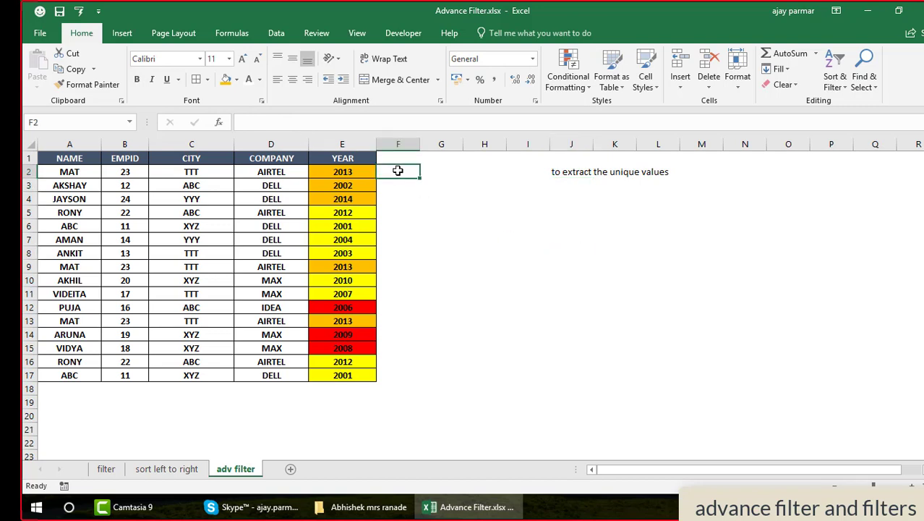
key(Right)
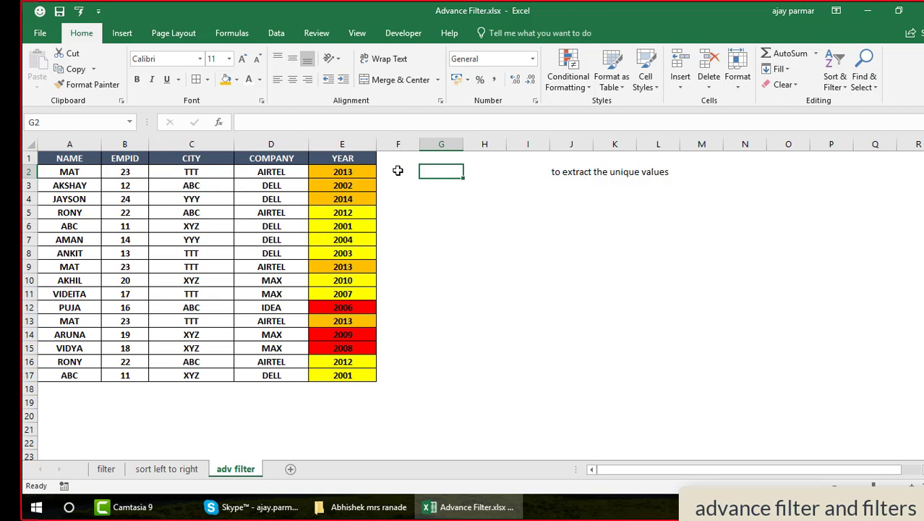
text(=cou)
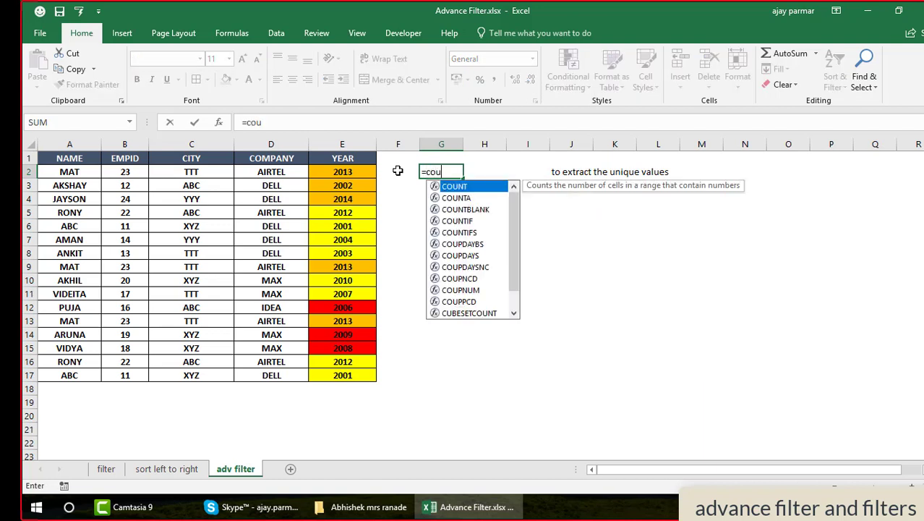
text(nti)
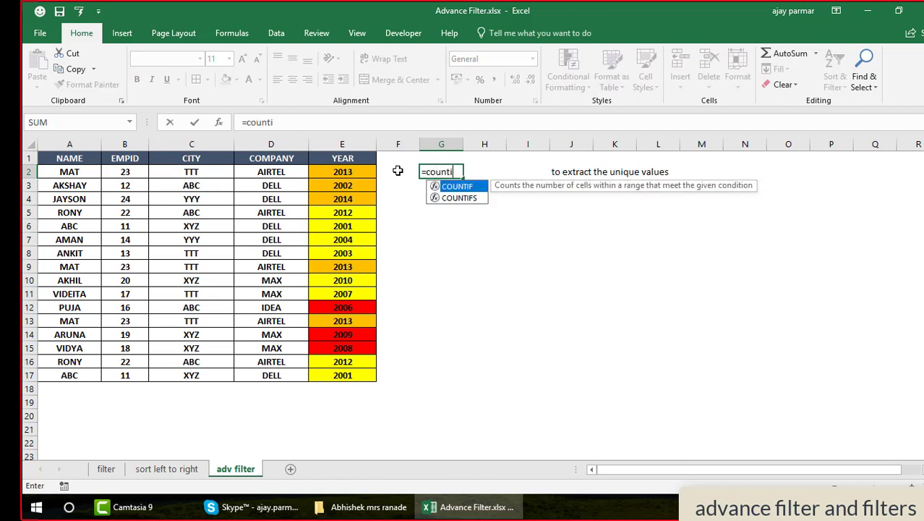
text(f()
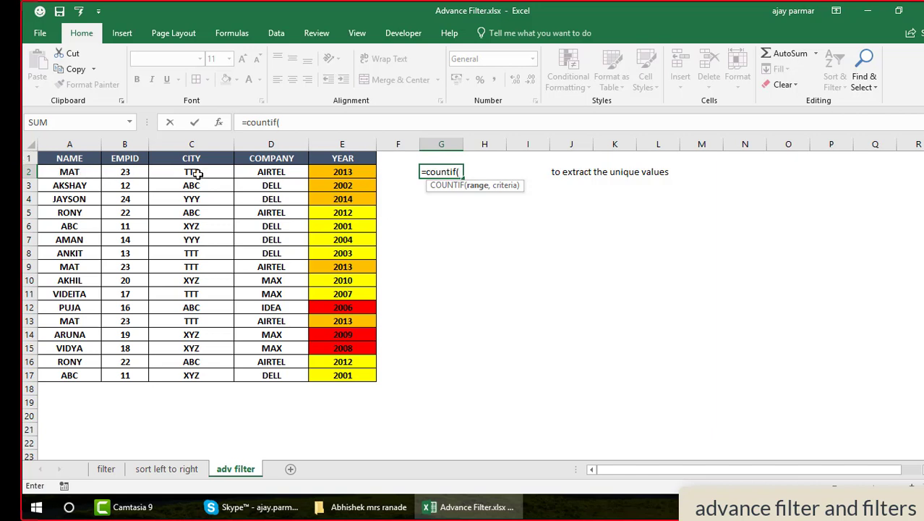
click(83, 147)
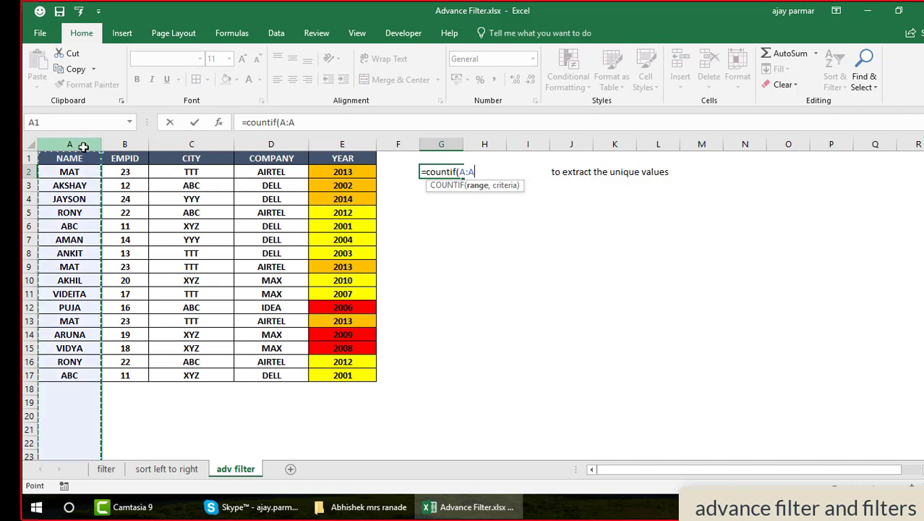
text(,"matt)
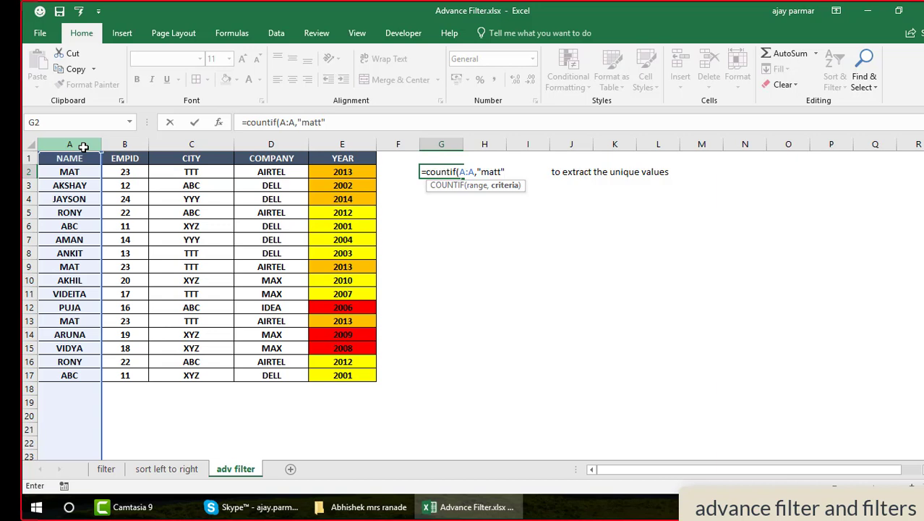
text(t)
key(BackSpace)
key(BackSpace)
key(BackSpace)
key(BackSpace)
key(BackSpace)
key(BackSpace)
key(BackSpace)
key(BackSpace)
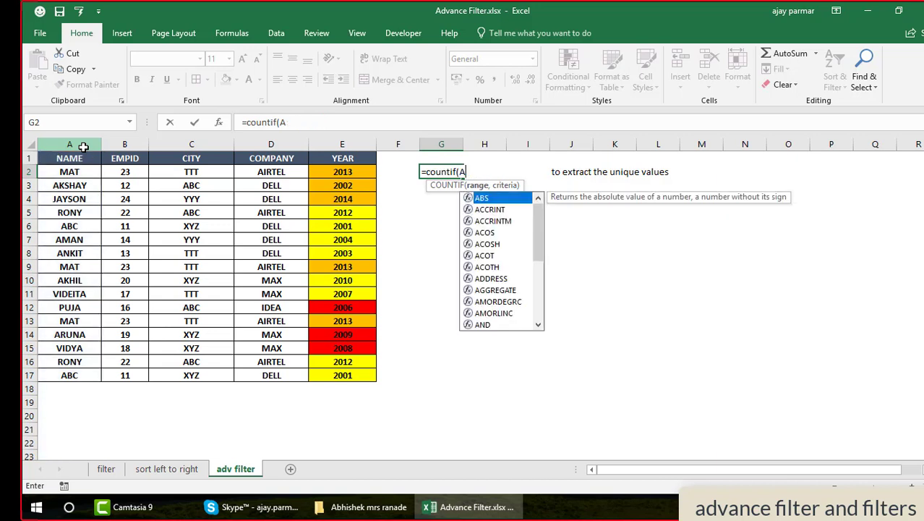
click(118, 145)
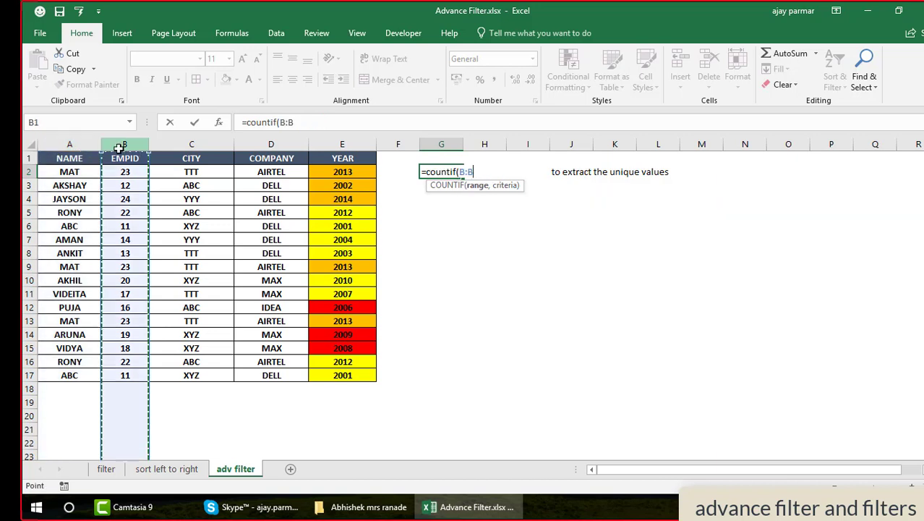
text(,)
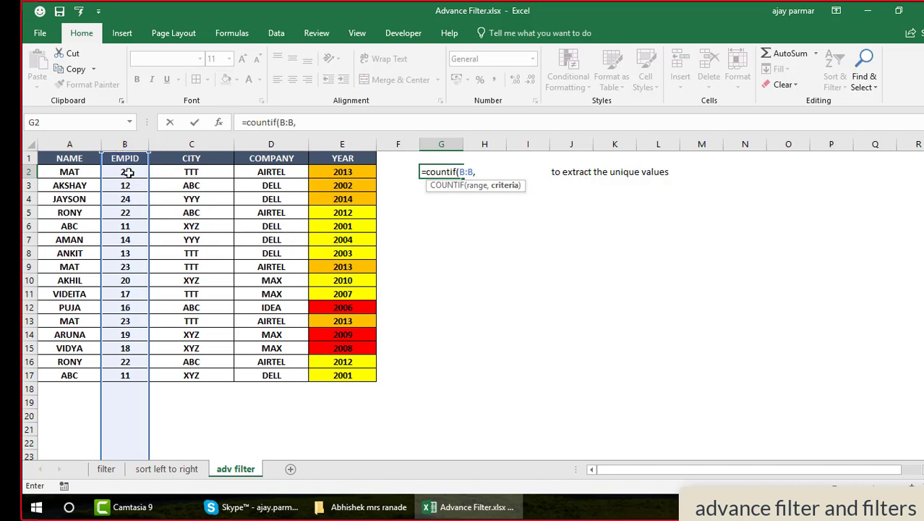
click(129, 175)
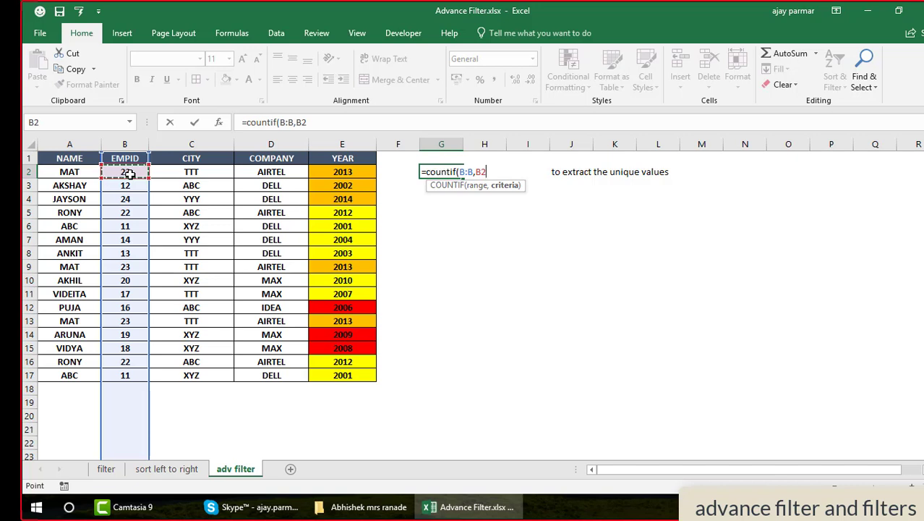
key(Escape)
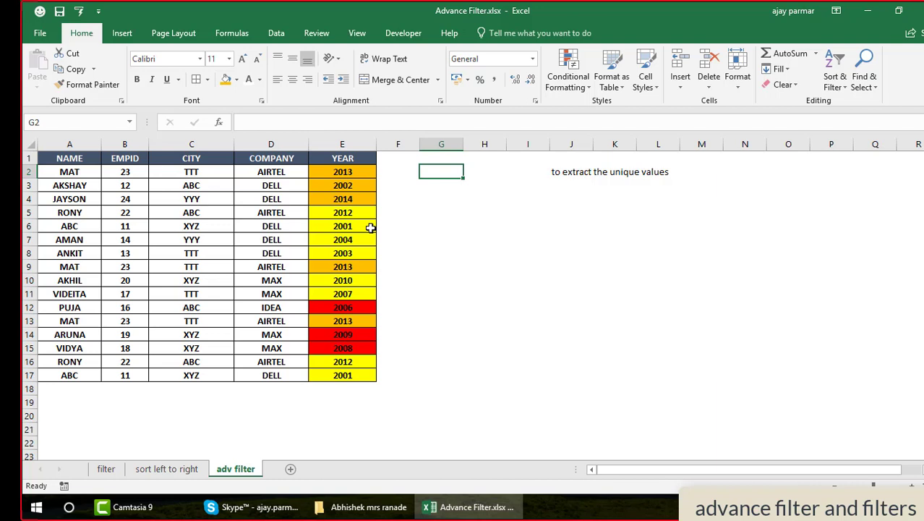
Enter the formula =A2&B2&C2&D2&E2 in G2 to join all the fields of the first employee record.
text(=)
key(Left)
key(Left)
key(Left)
key(Left)
key(Left)
key(Left)
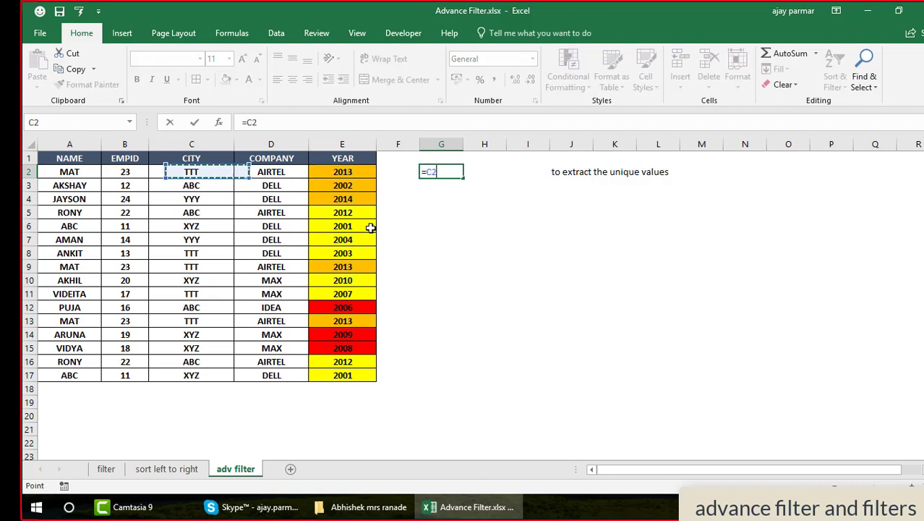
text(&)
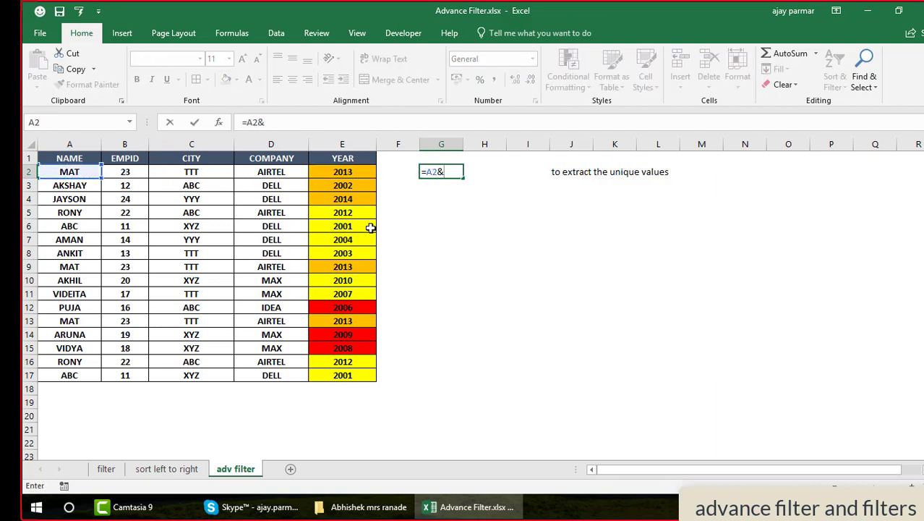
key(Left)
key(Left)
key(Left)
key(Left)
key(Left)
key(Left)
key(Right)
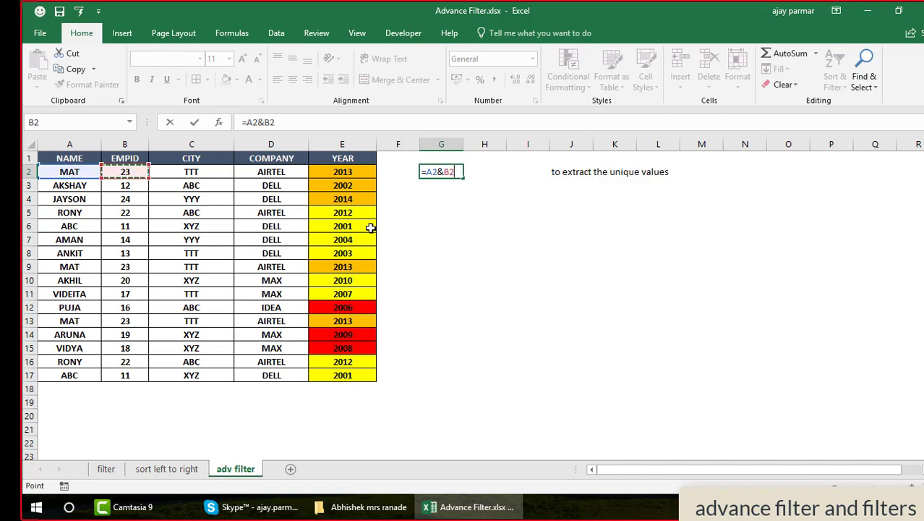
text(&)
key(Left)
key(Left)
key(Left)
key(Left)
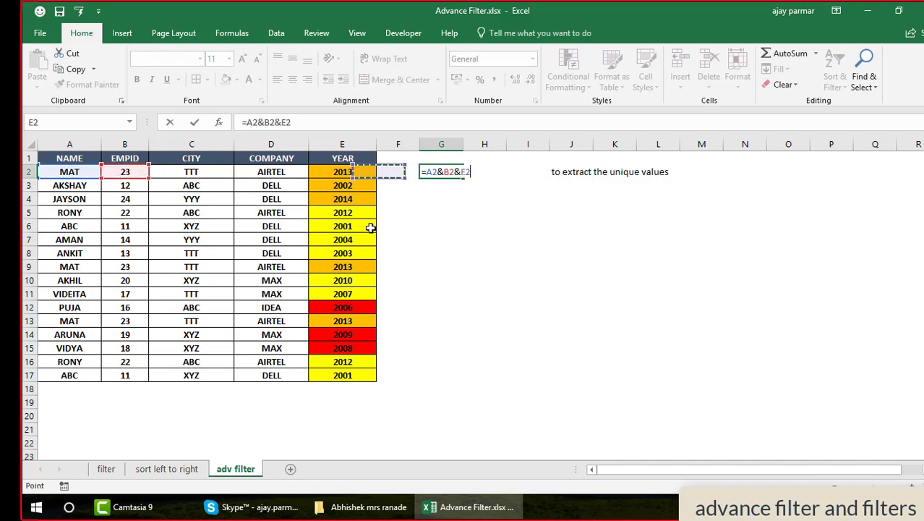
text(&)
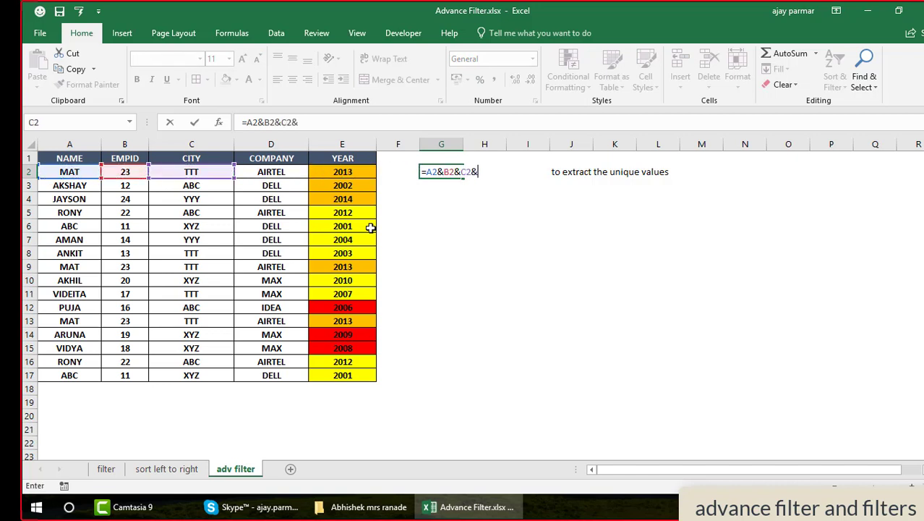
key(Left)
key(Left)
key(Left)
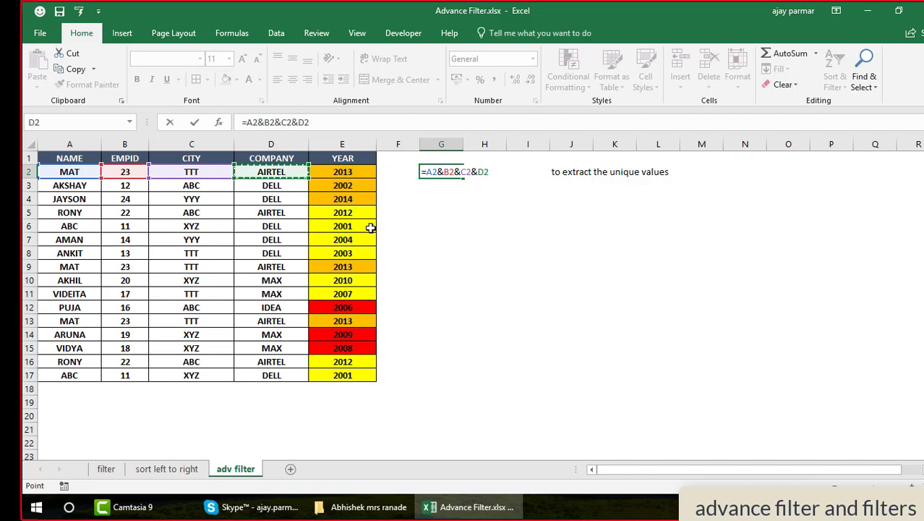
text(&)
key(Left)
key(Left)
key(Return)
key(Up)
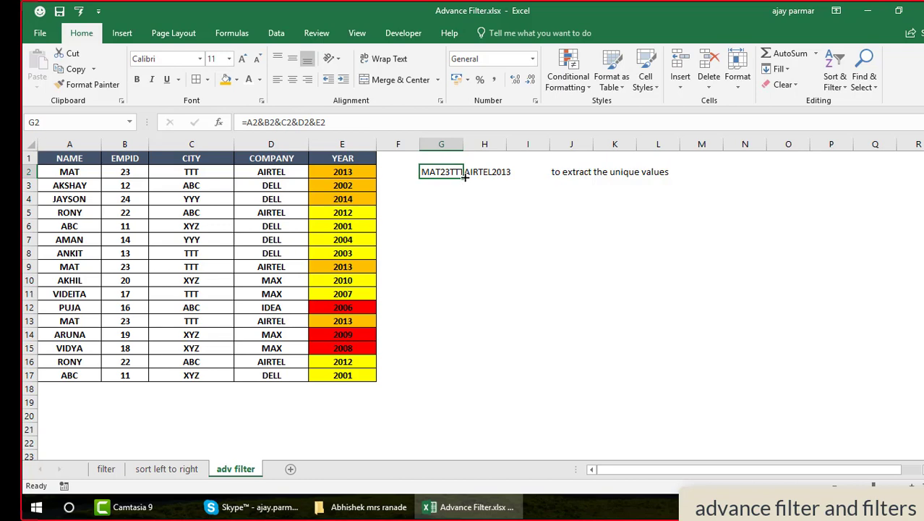
Fill the G2 concatenation formula down to G17 and autofit column G to its contents.
drag(464, 179, 476, 387)
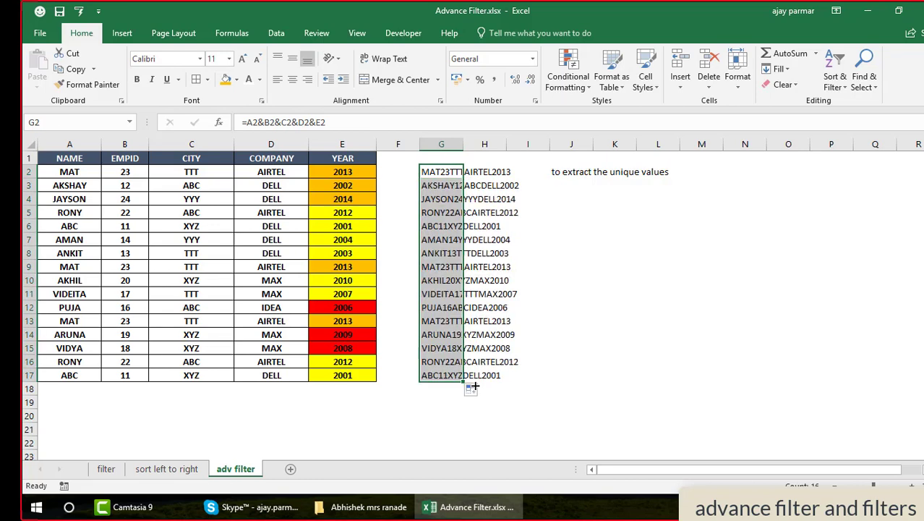
double_click(464, 144)
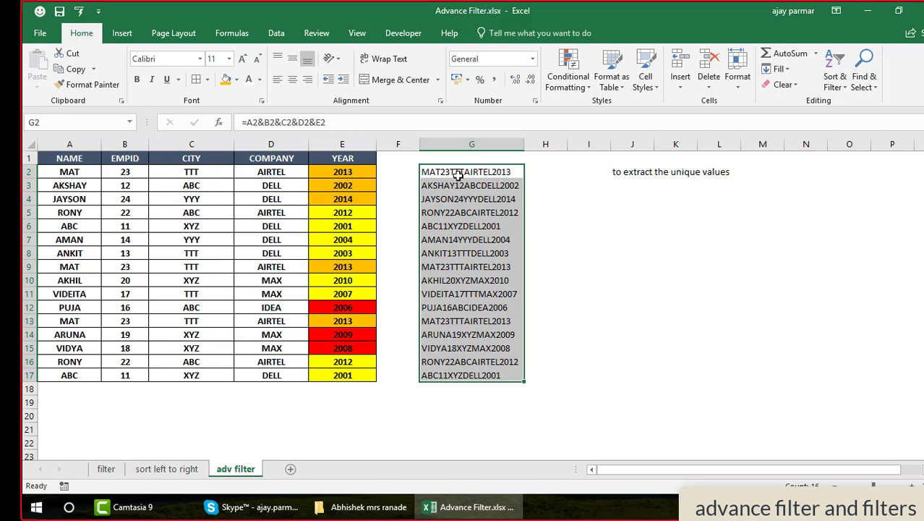
click(458, 175)
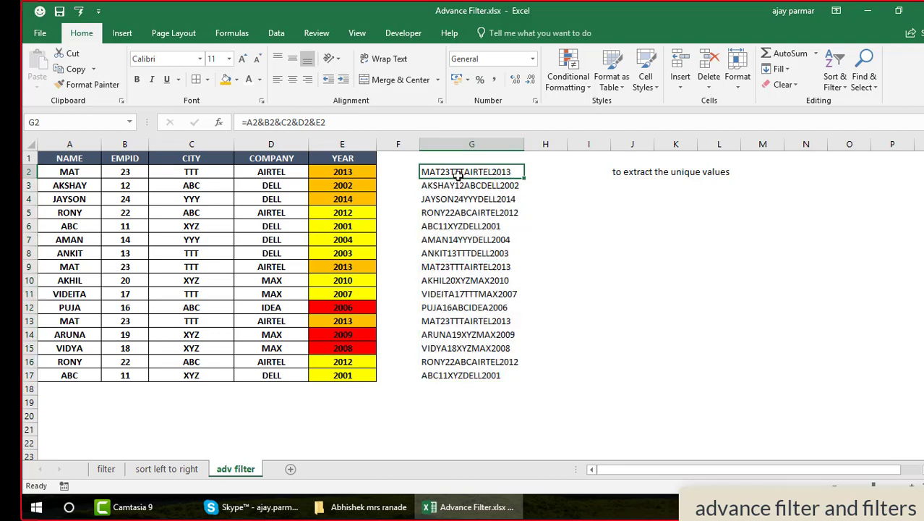
shift+click(472, 378)
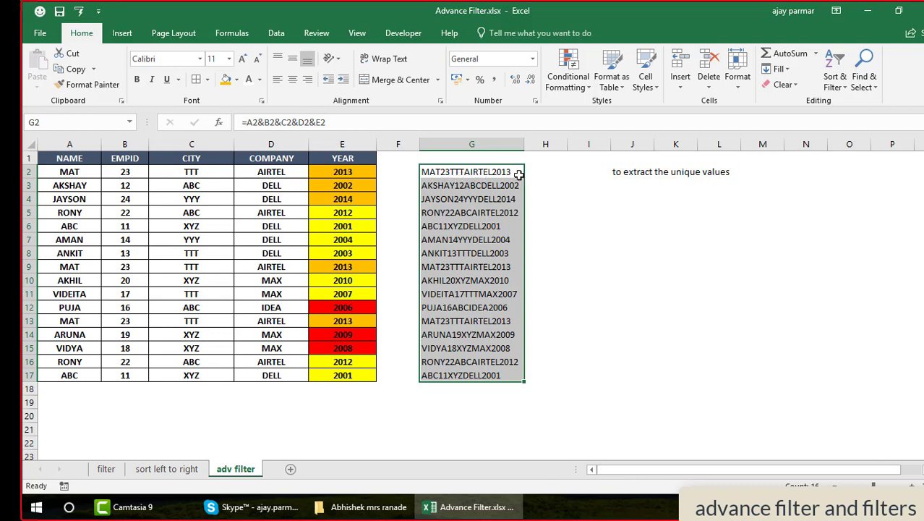
Enter =COUNTIF($G$2:$G$17,G2) in H2 and fill it down to H17 to count each joined record's occurrences.
click(560, 171)
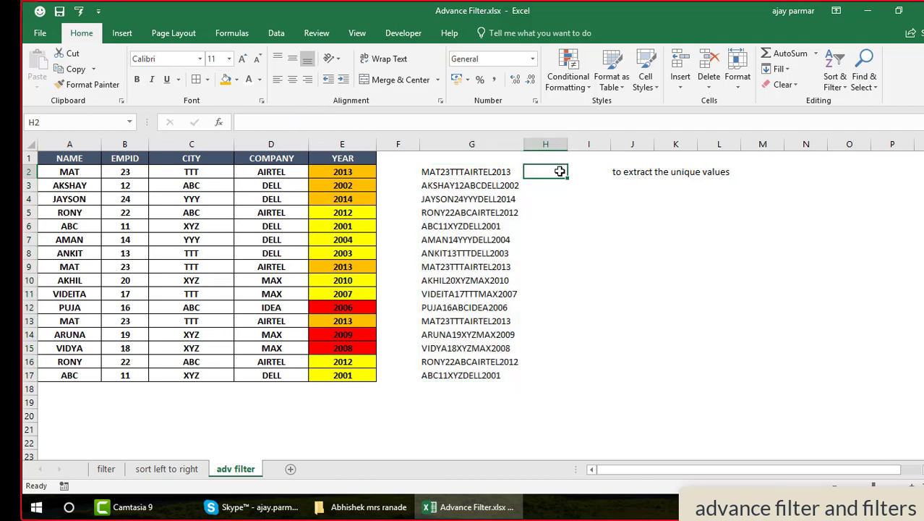
text(=coun)
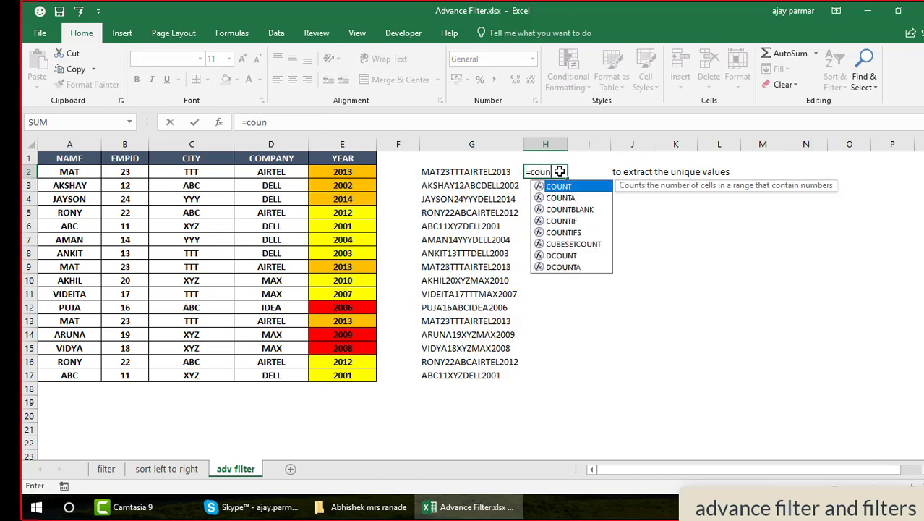
text(tif()
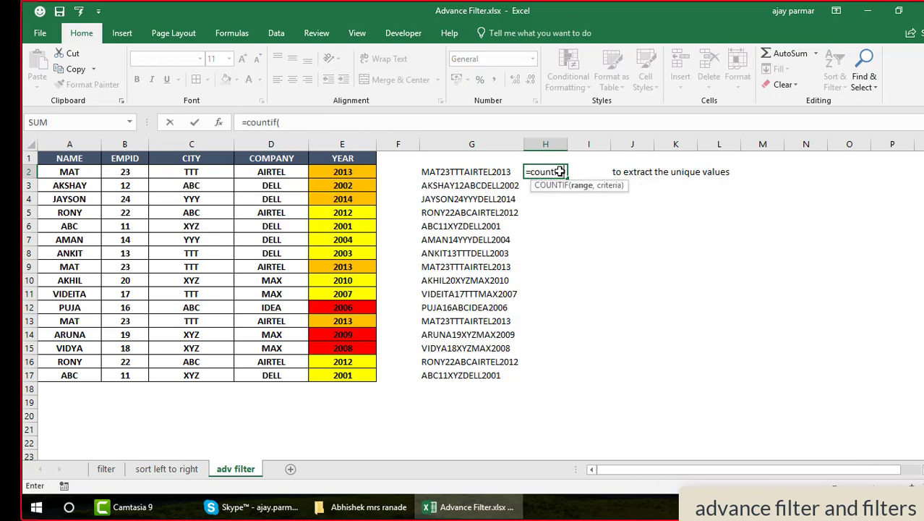
click(472, 171)
shift+click(468, 375)
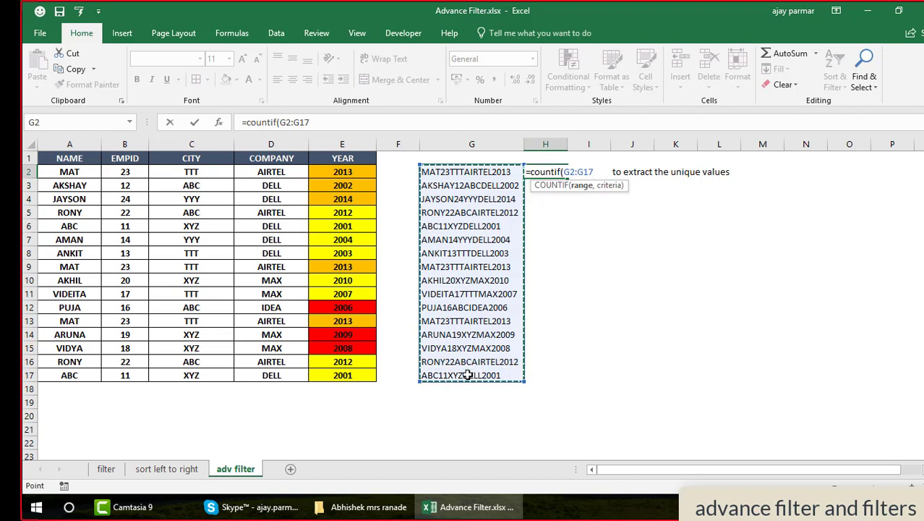
key(F4)
text(,)
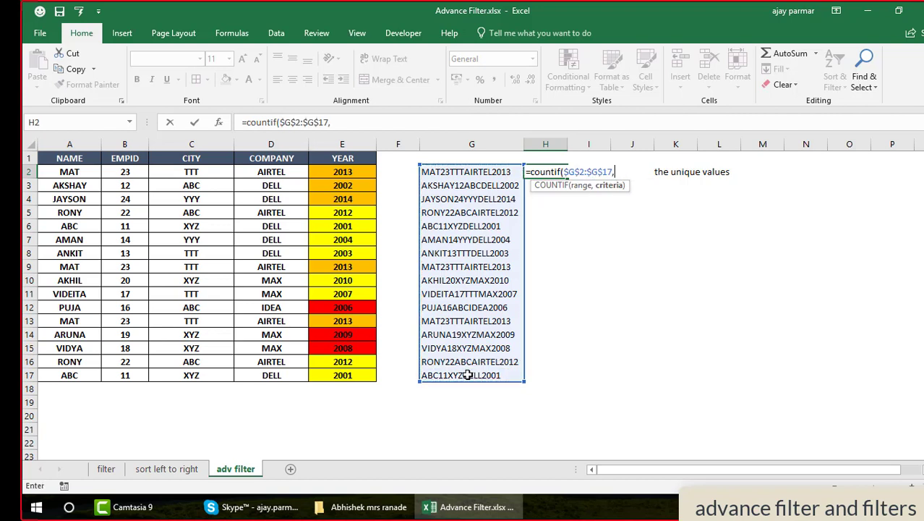
click(467, 171)
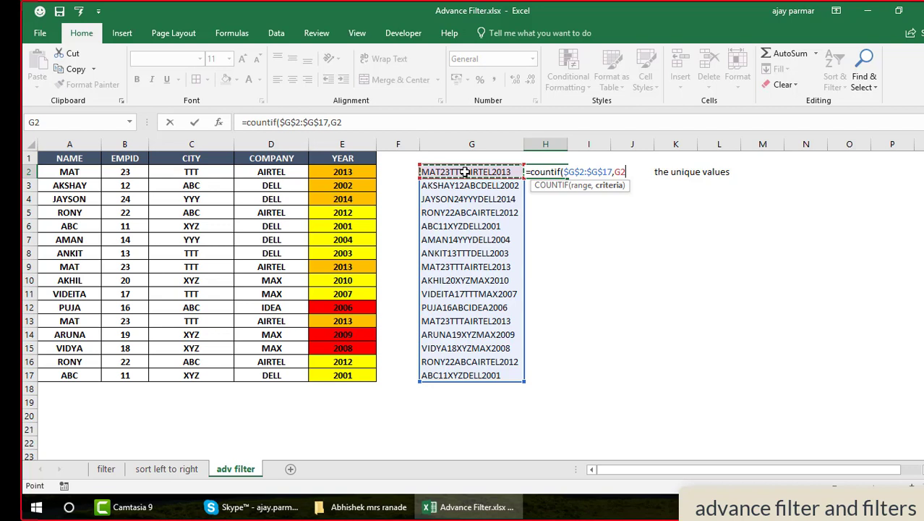
text())
key(ctrl+Return)
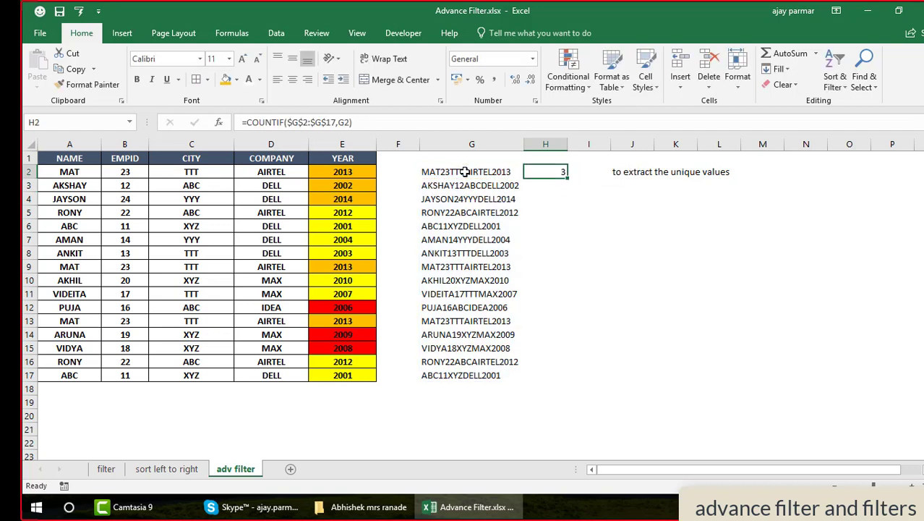
double_click(568, 175)
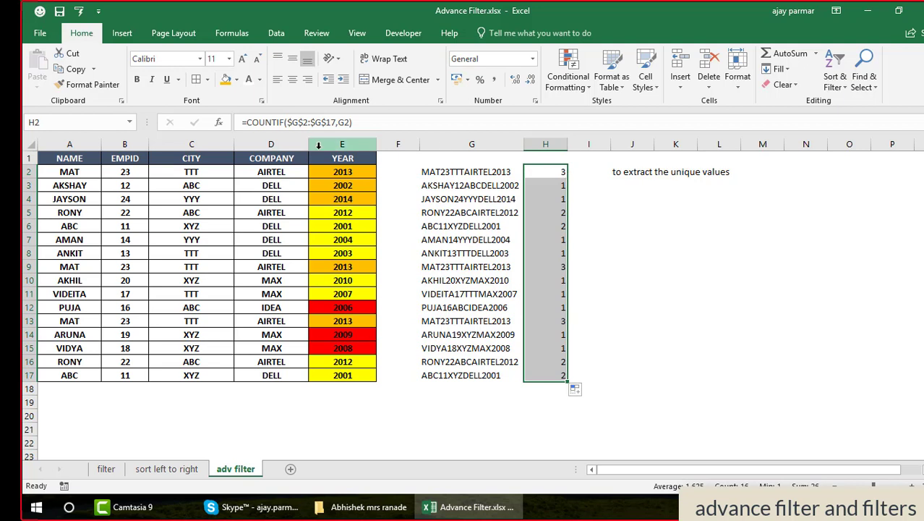
Add the header "duplicate" in H1 and the header "calc" in G1 above the helper columns.
click(558, 156)
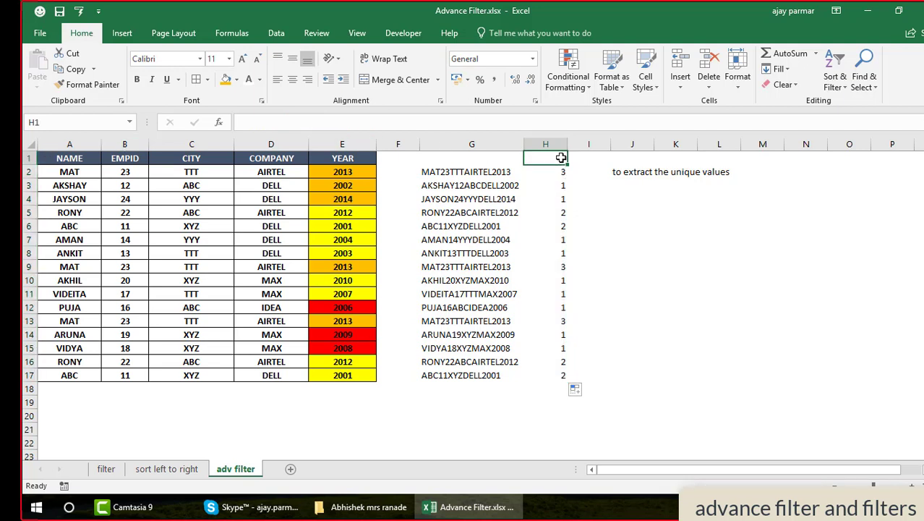
text(count)
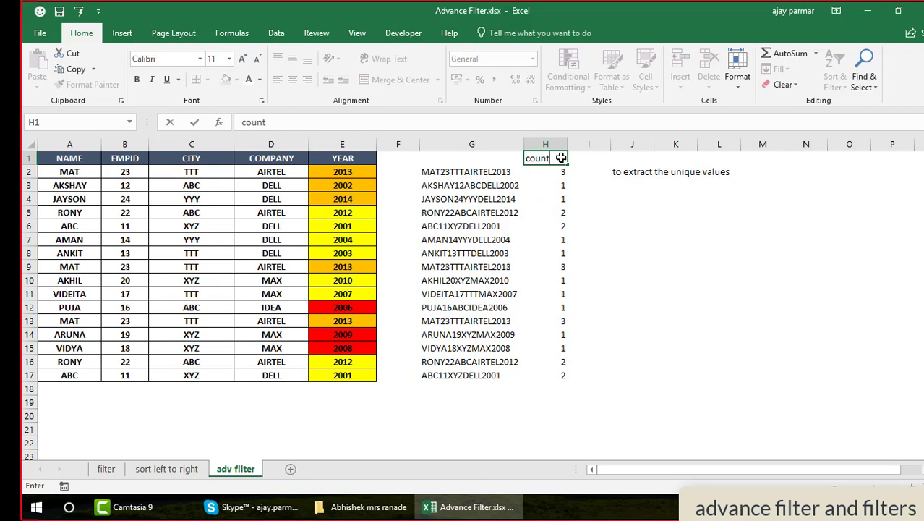
key(BackSpace)
key(BackSpace)
key(BackSpace)
text(dup)
key(Left)
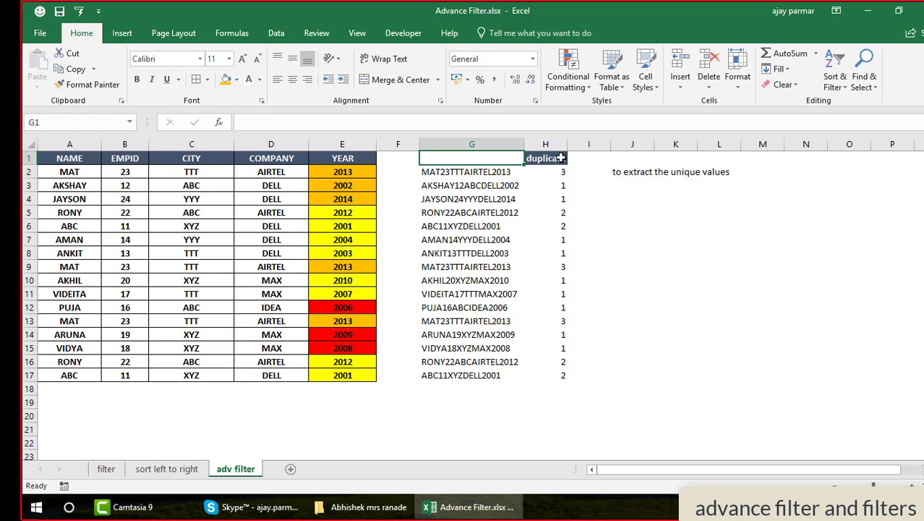
text(ca)
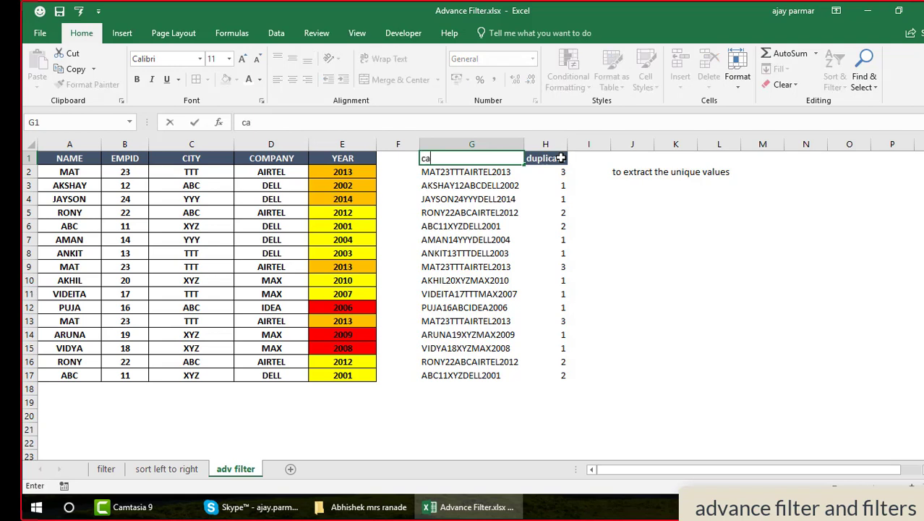
text(lc)
key(Return)
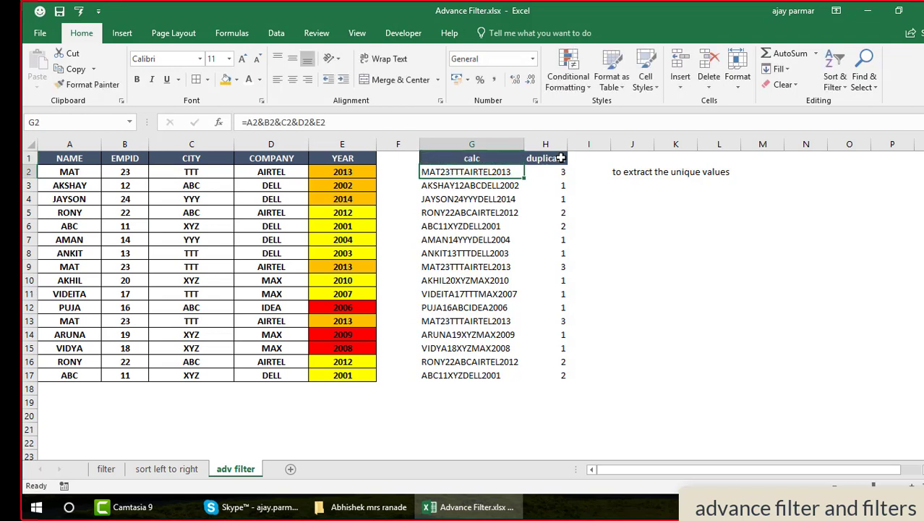
Apply AutoFilter to the whole range A1:H17, including the blank column F and the helper columns.
key(Up)
key(Left)
key(ctrl+space)
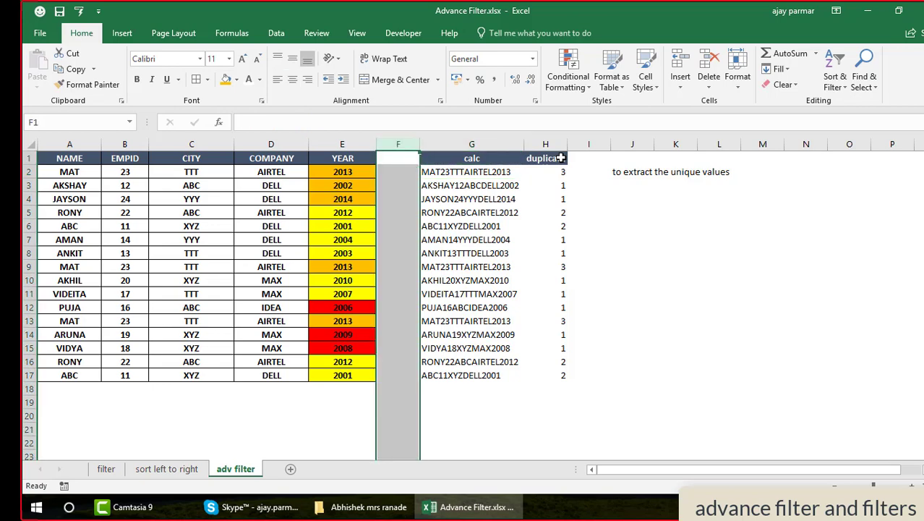
click(81, 156)
shift+click(567, 374)
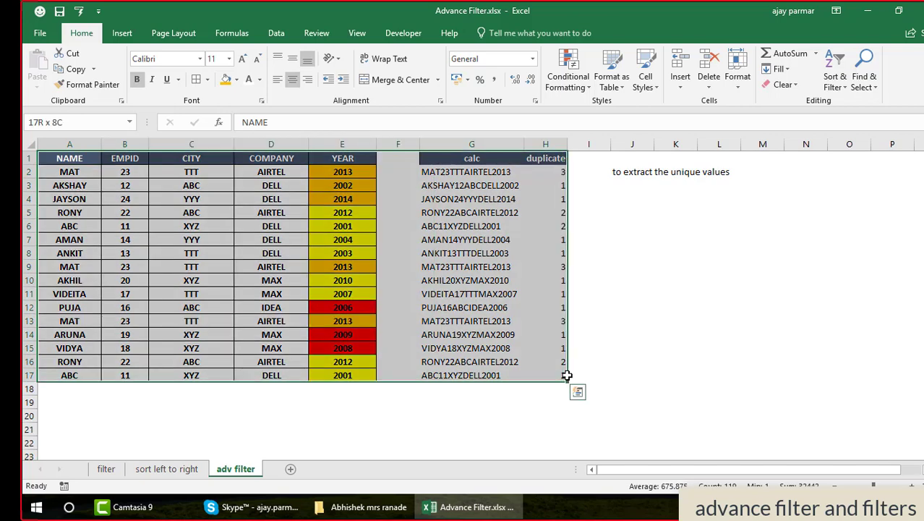
key(alt+d)
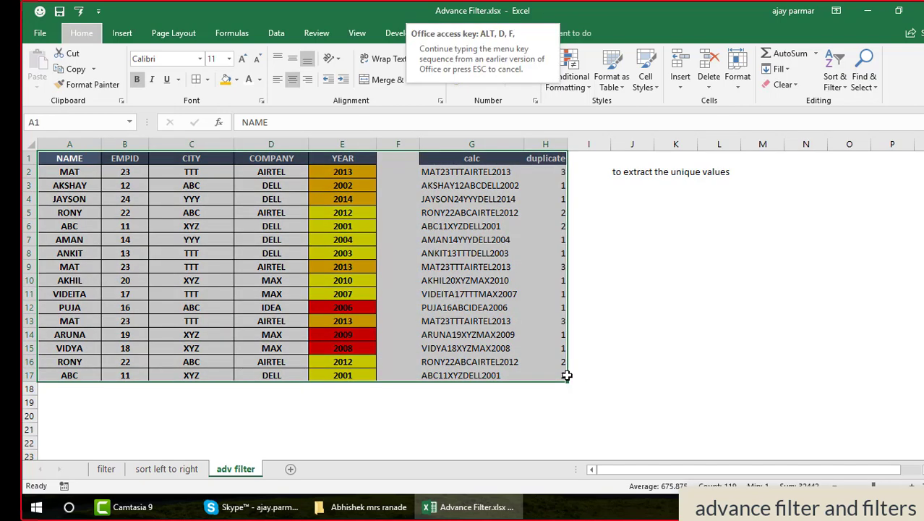
key(f)
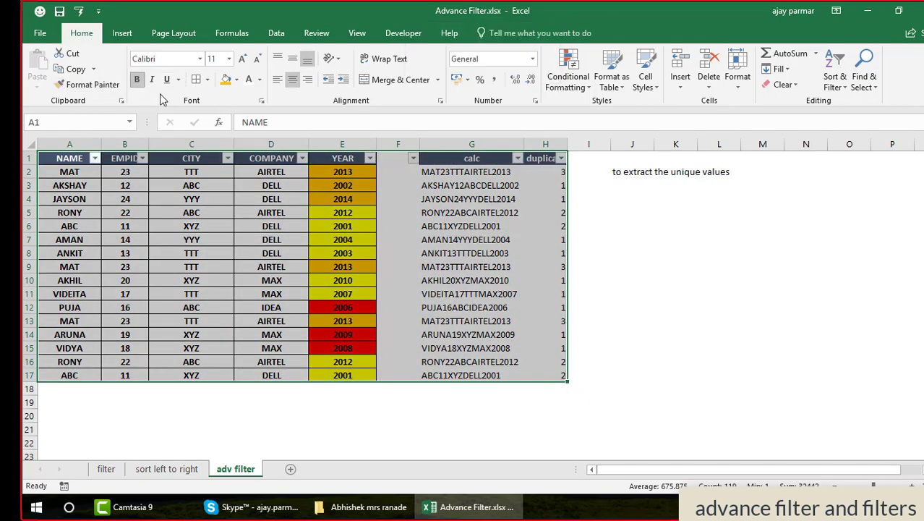
Turn off the AutoFilter on the range A1:H17.
click(278, 34)
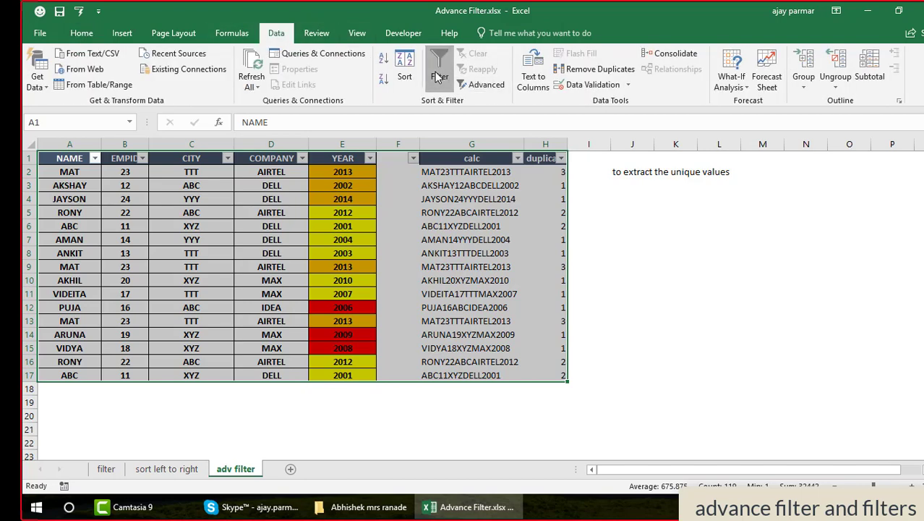
click(439, 68)
click(130, 242)
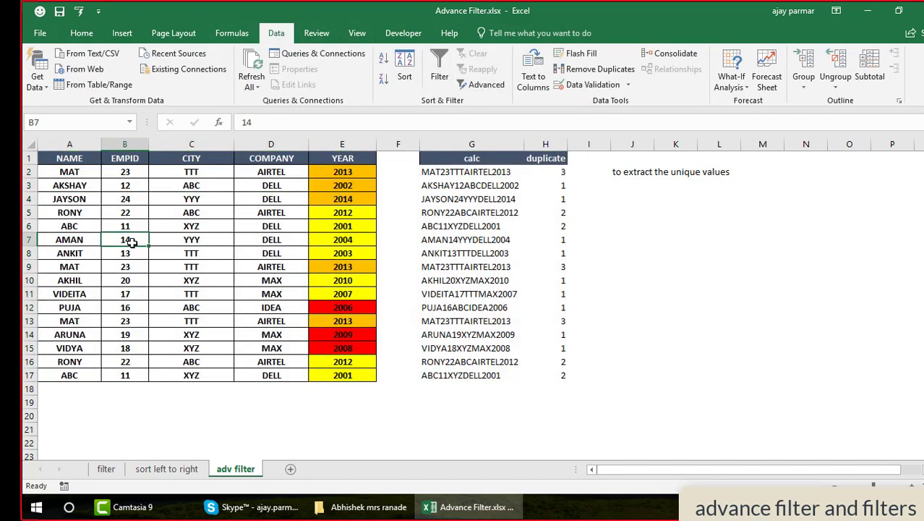
Apply AutoFilter to the employee table with only its NAME header cell A1 selected.
click(70, 155)
key(alt+d)
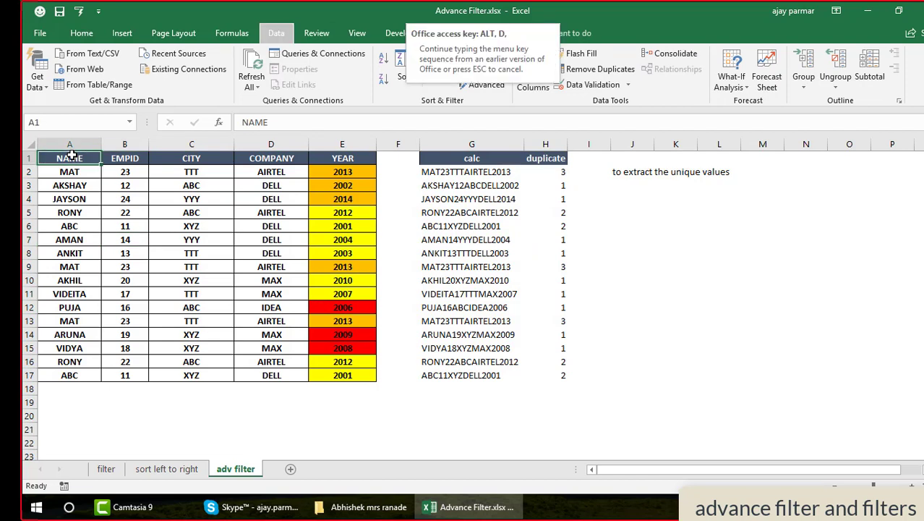
key(f)
key(f)
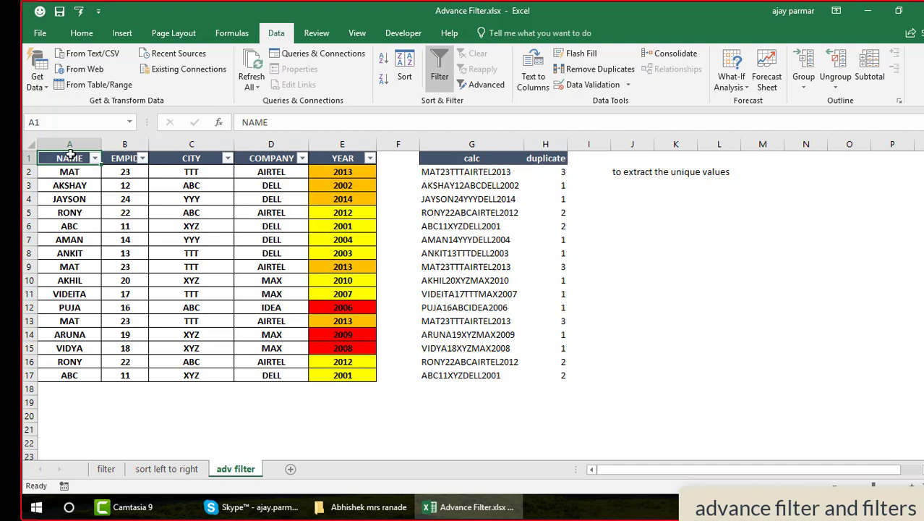
drag(70, 154, 563, 164)
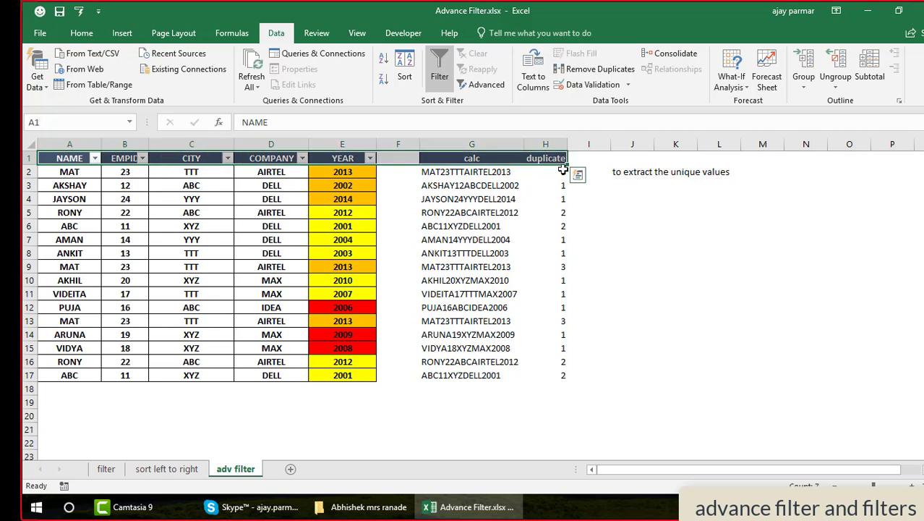
click(486, 156)
shift+click(575, 387)
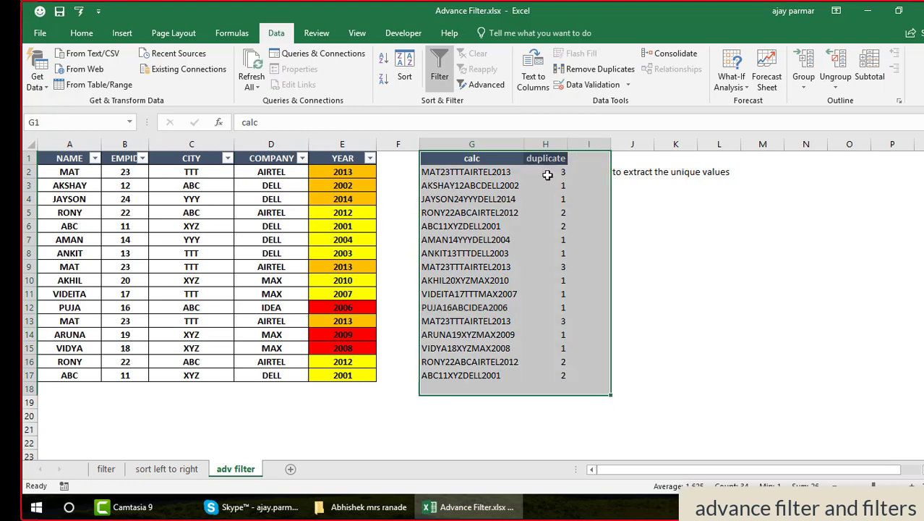
click(547, 170)
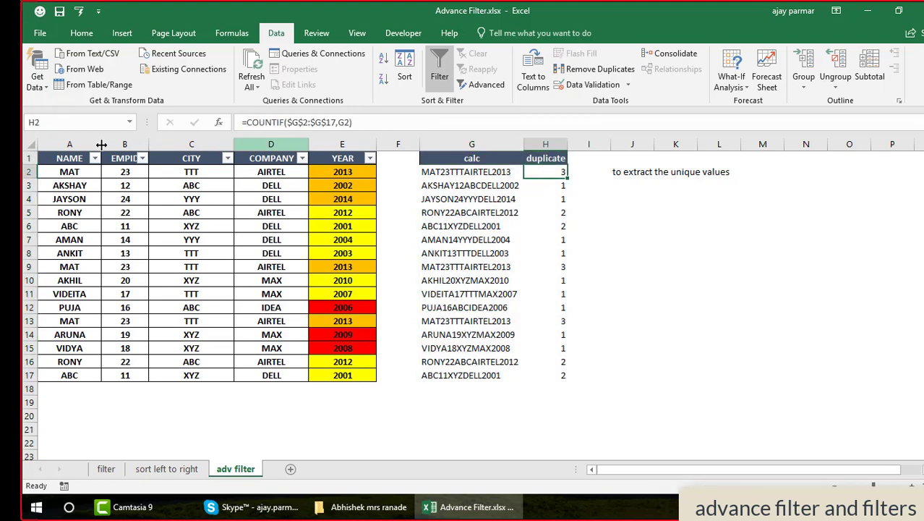
Turn off the AutoFilter on the employee table.
click(68, 184)
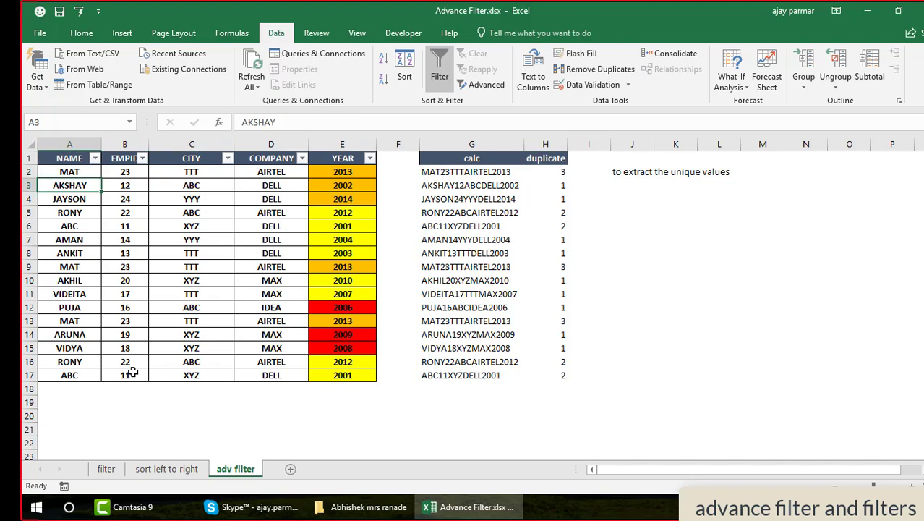
shift+click(275, 375)
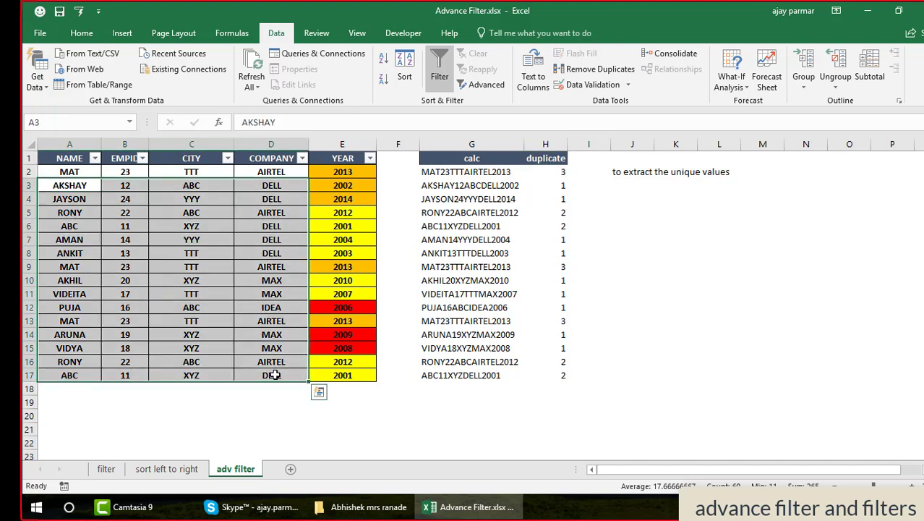
key(alt+a)
key(t)
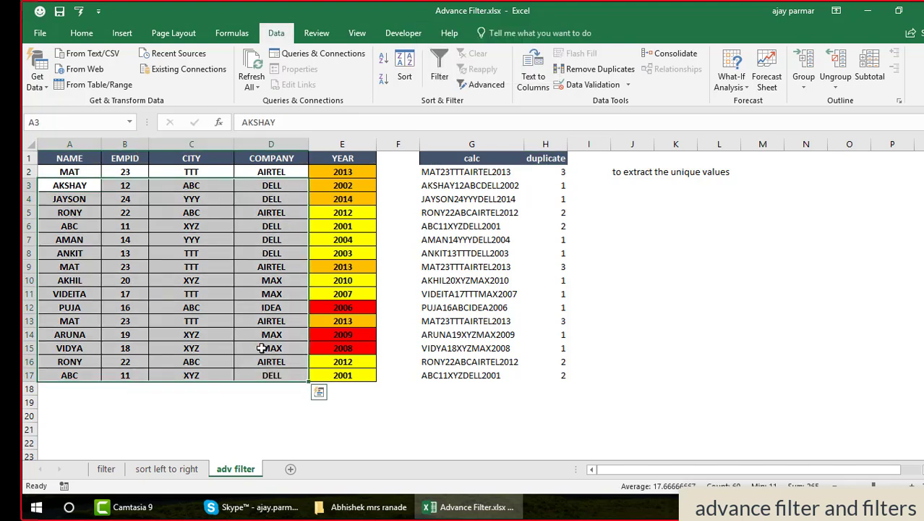
Apply AutoFilter to the full range A1:H17, spanning the employee table, blank column F and the calc and duplicate columns.
click(71, 155)
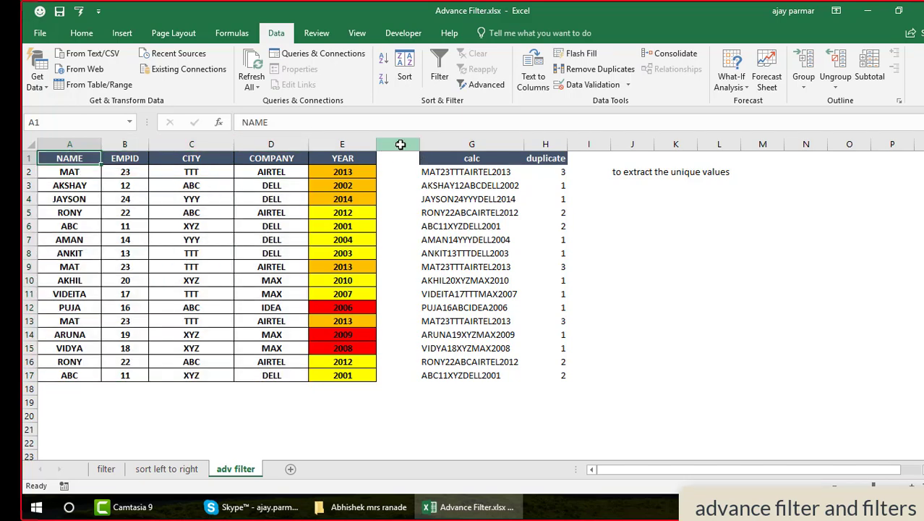
click(398, 144)
click(356, 158)
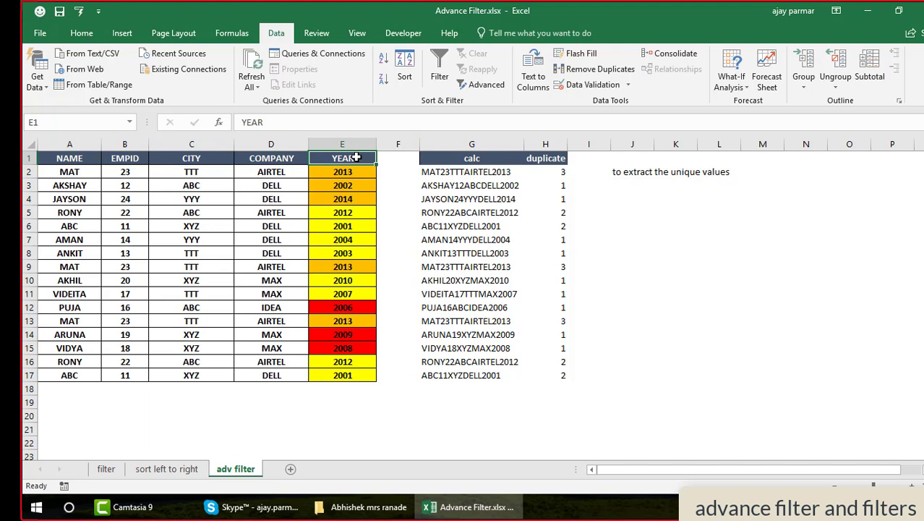
click(74, 157)
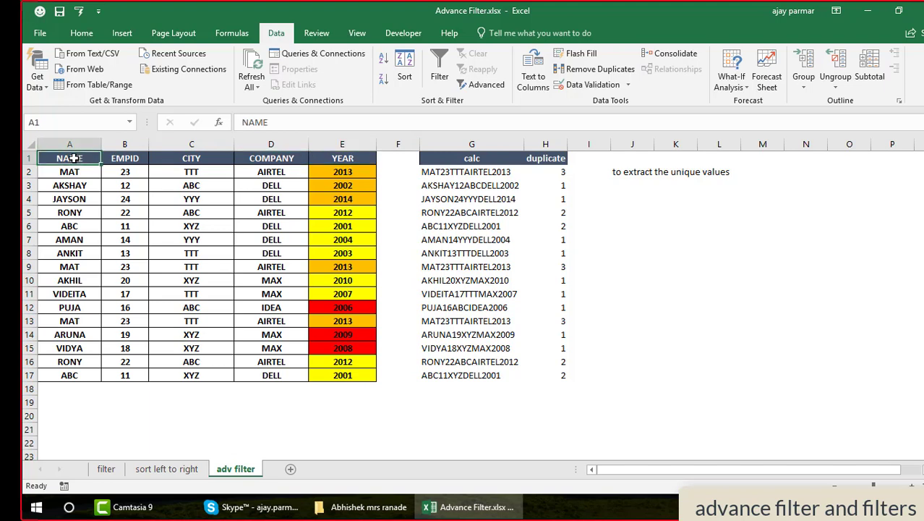
shift+click(563, 372)
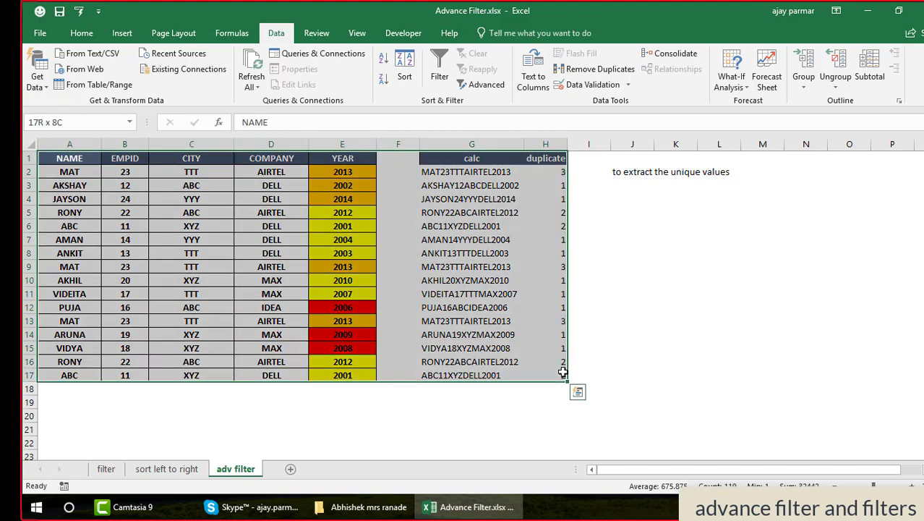
key(alt+d)
key(f)
key(f)
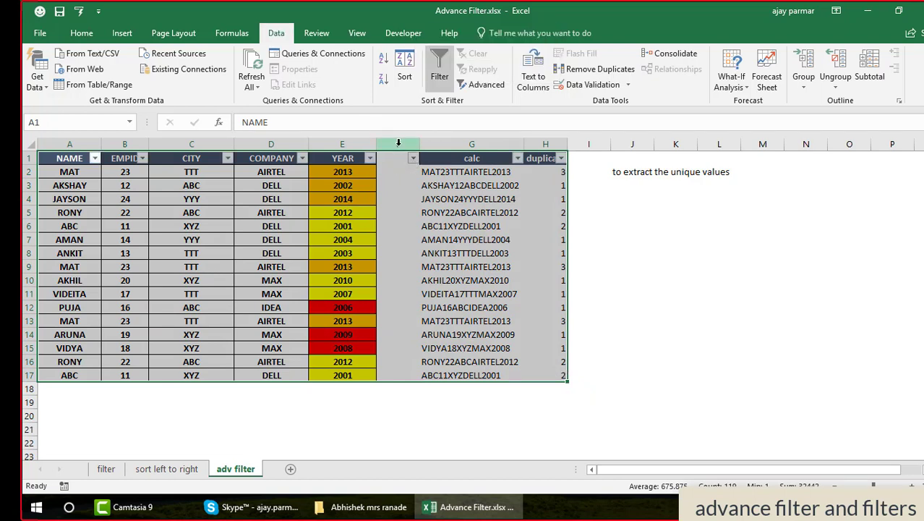
Filter the duplicate column to hide the records with value 1, keeping 2 and 3.
click(563, 158)
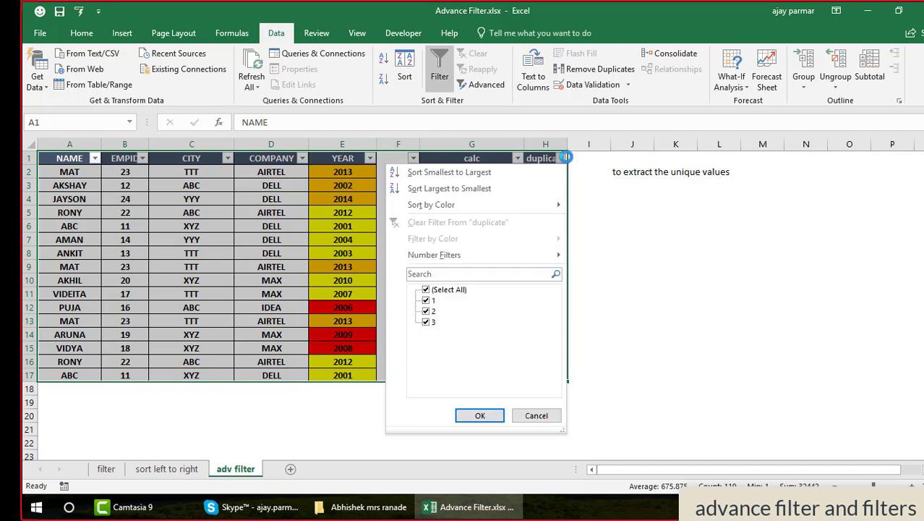
click(428, 301)
click(480, 416)
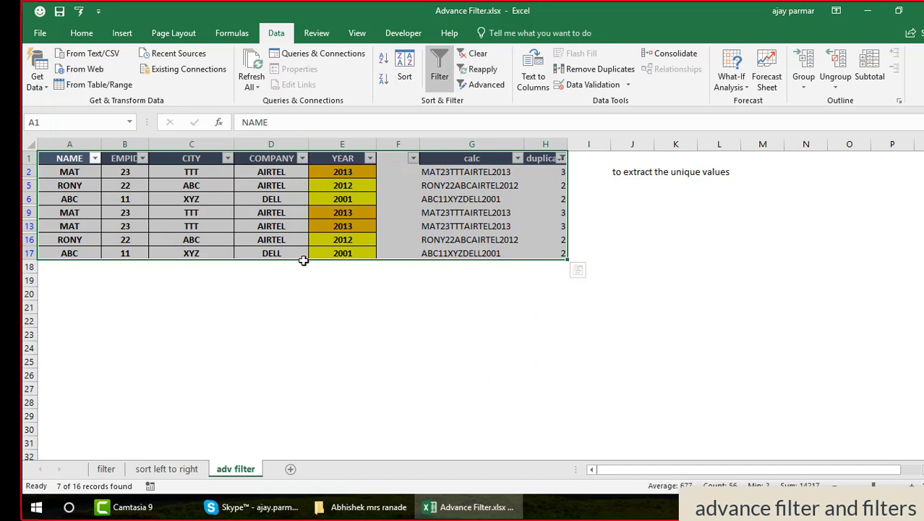
click(559, 173)
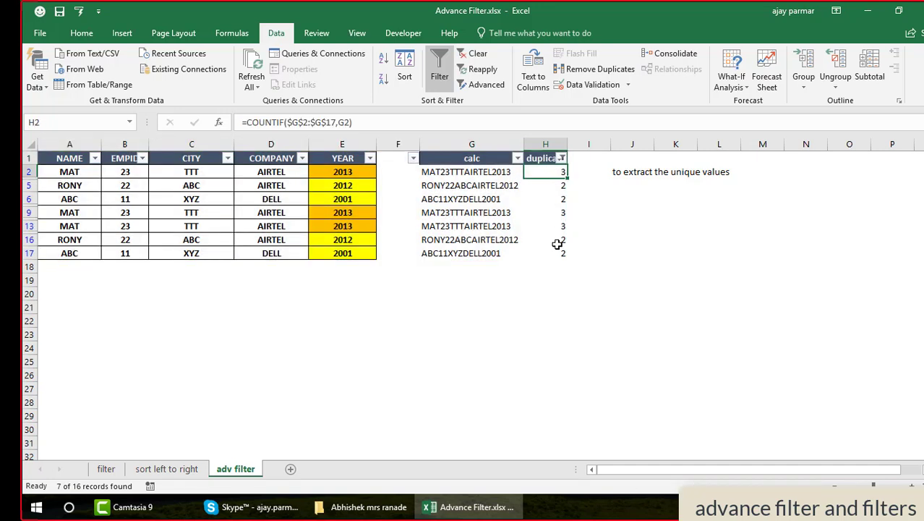
Narrow the duplicate column's filter to value 2 only by excluding 3.
click(562, 159)
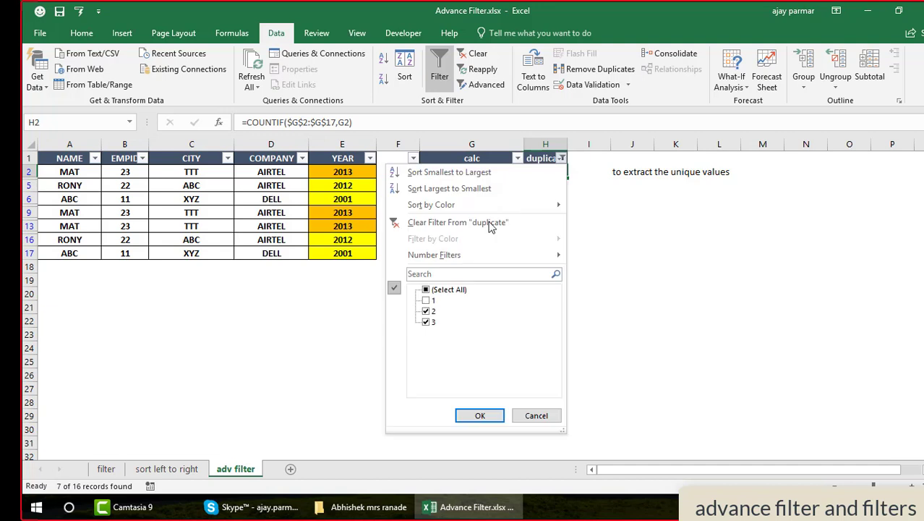
click(427, 322)
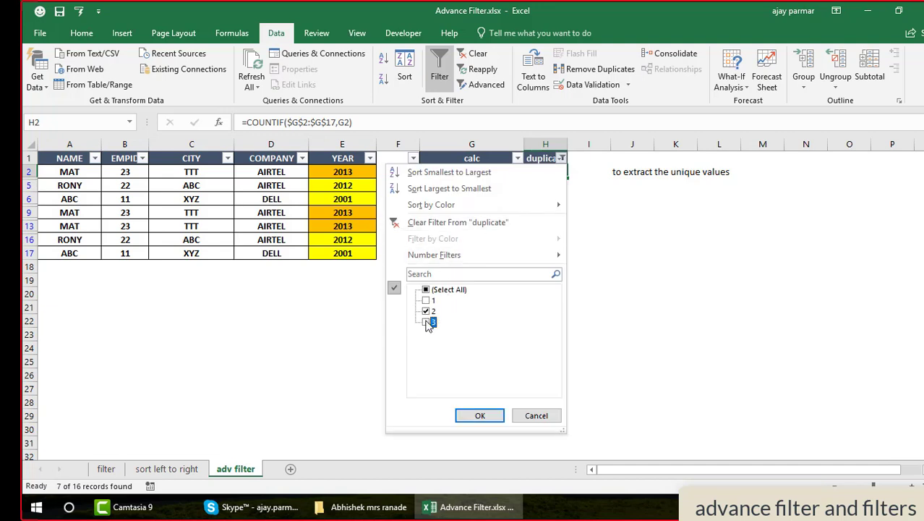
click(480, 416)
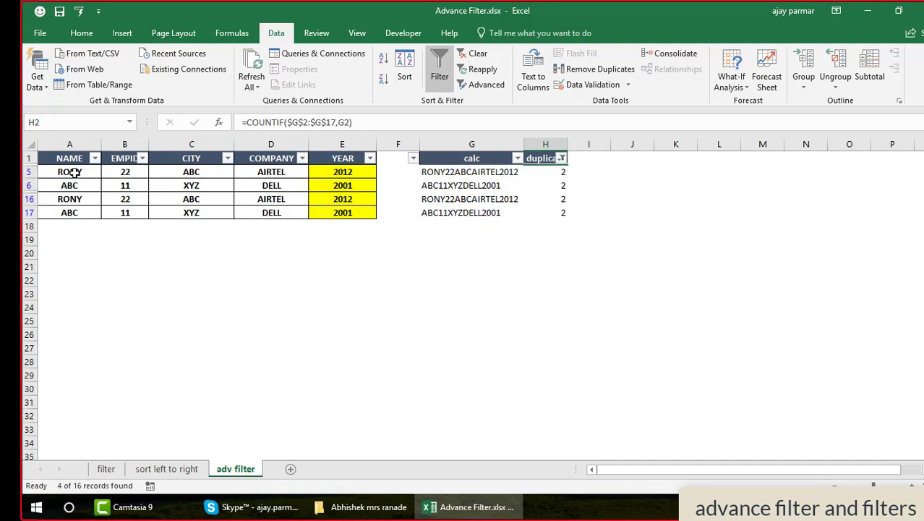
Compare the filtered records across columns A to E, matching row 6 with row 17 and row 5 with row 16.
click(75, 173)
click(70, 185)
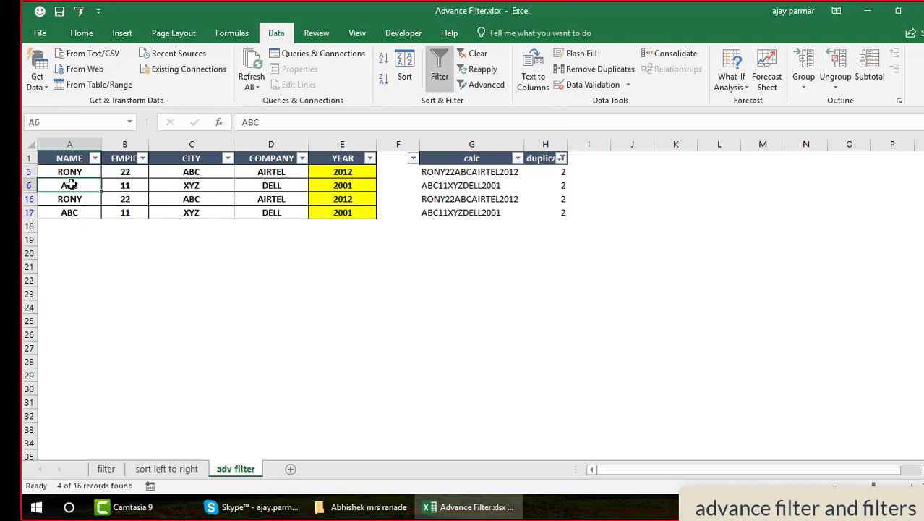
shift+click(318, 185)
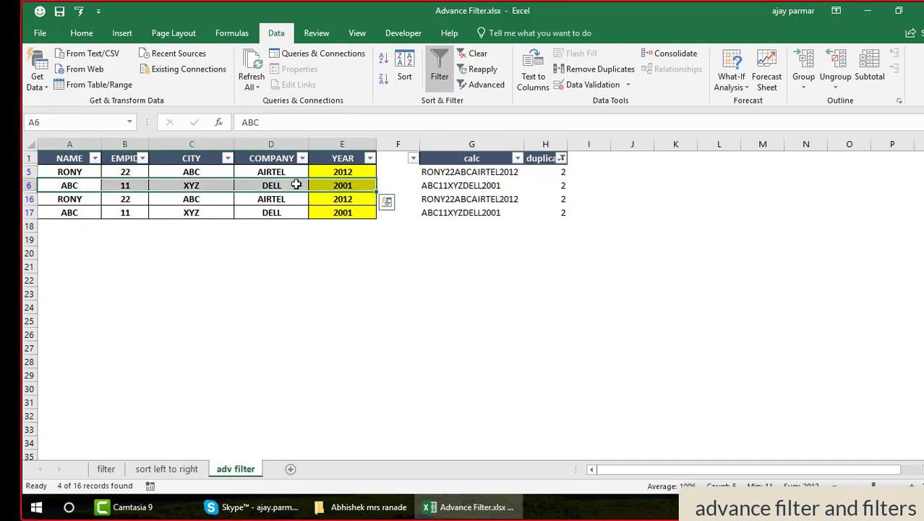
click(68, 212)
shift+click(345, 212)
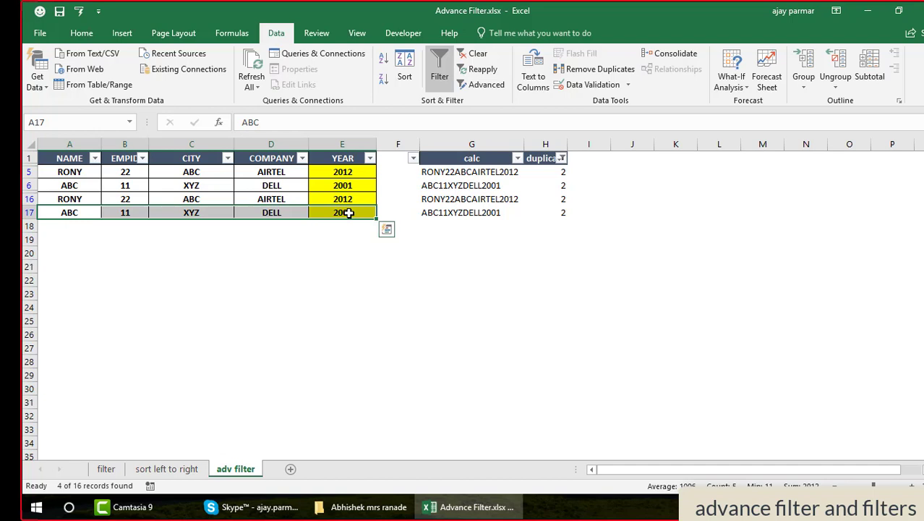
click(79, 174)
shift+click(352, 173)
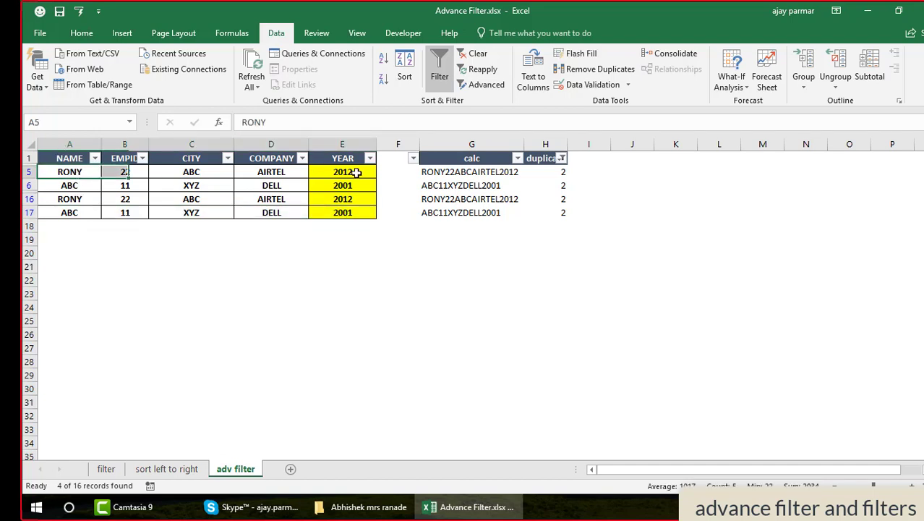
click(62, 198)
shift+click(349, 199)
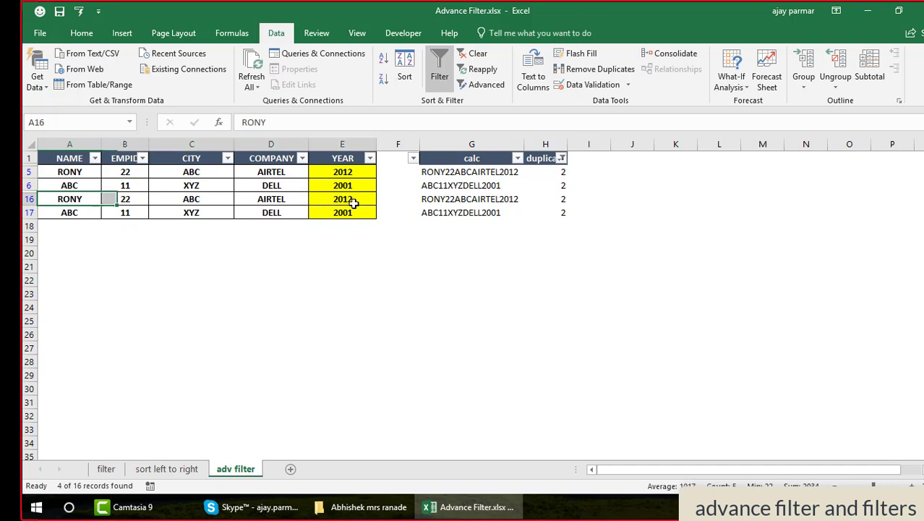
Filter the duplicate column to value 3 only and select the repeated records in rows 9 and 13.
click(562, 159)
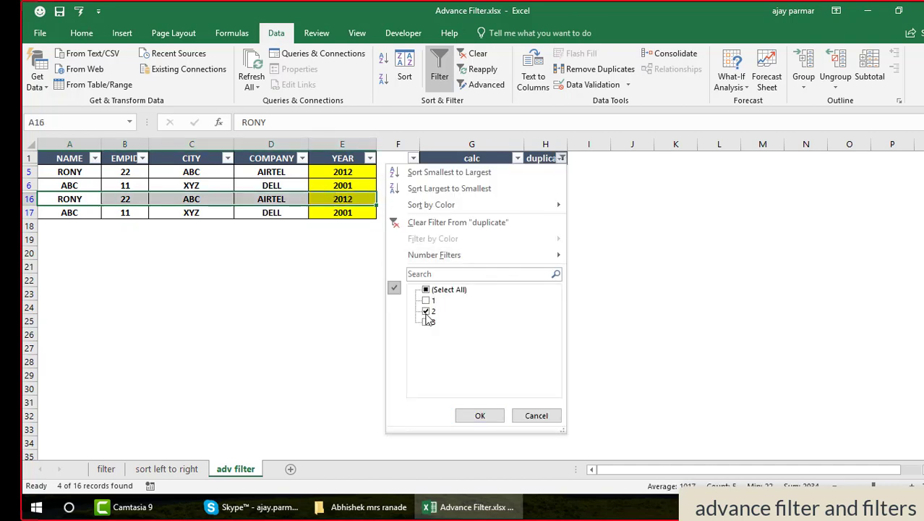
click(426, 311)
click(426, 322)
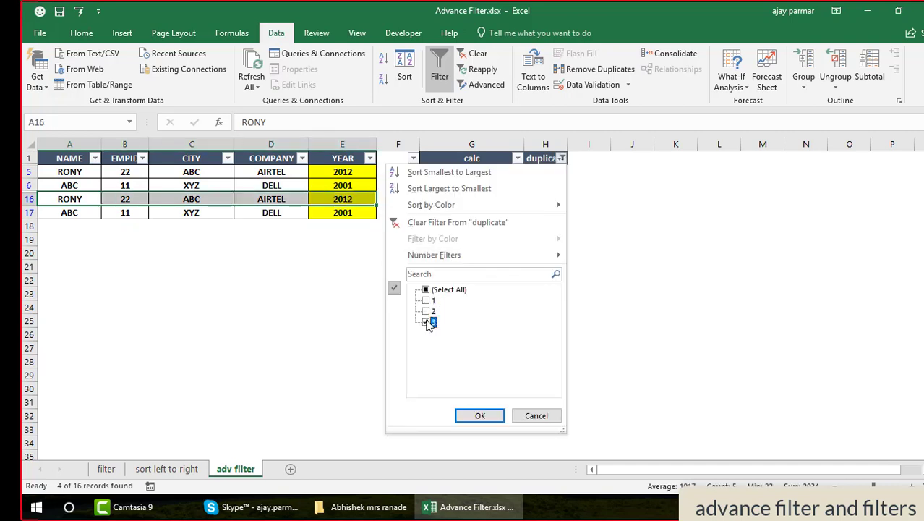
click(480, 415)
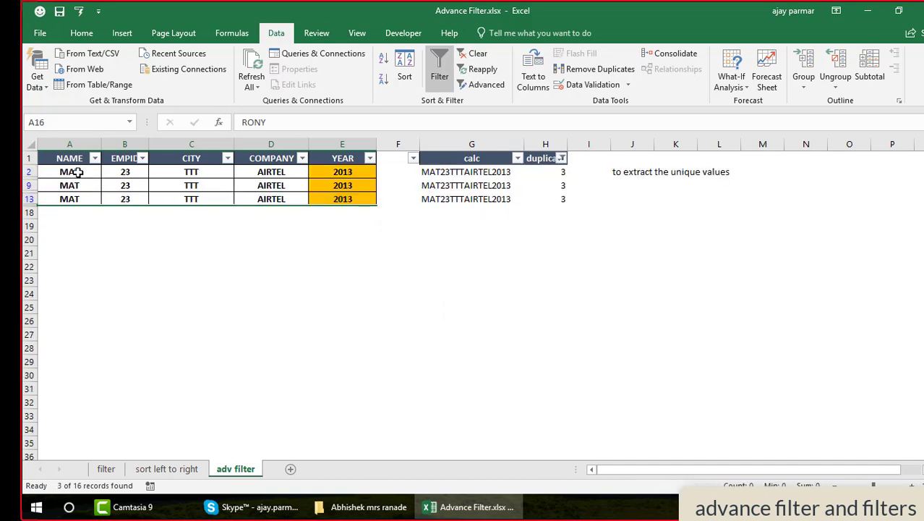
click(76, 172)
shift+click(345, 197)
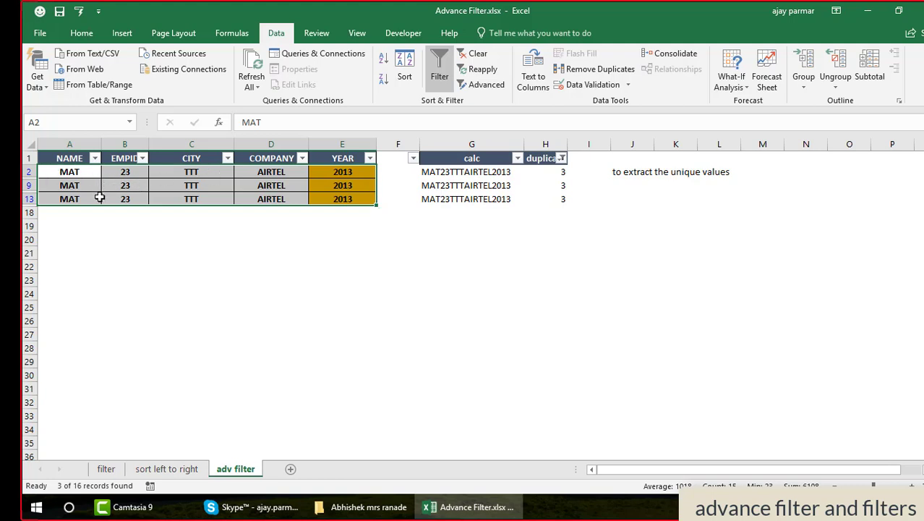
drag(28, 185, 30, 201)
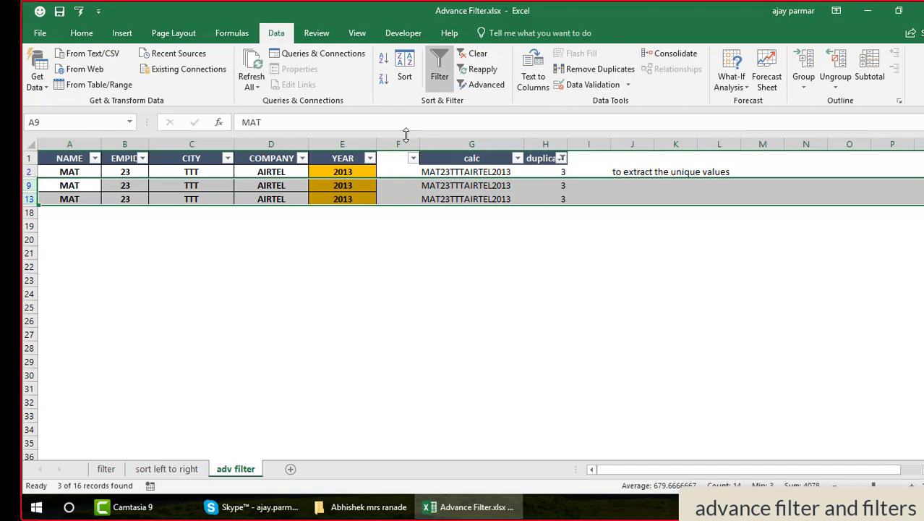
Switch the duplicate column's filter to value 2 only and select the repeated record in row 16.
click(561, 158)
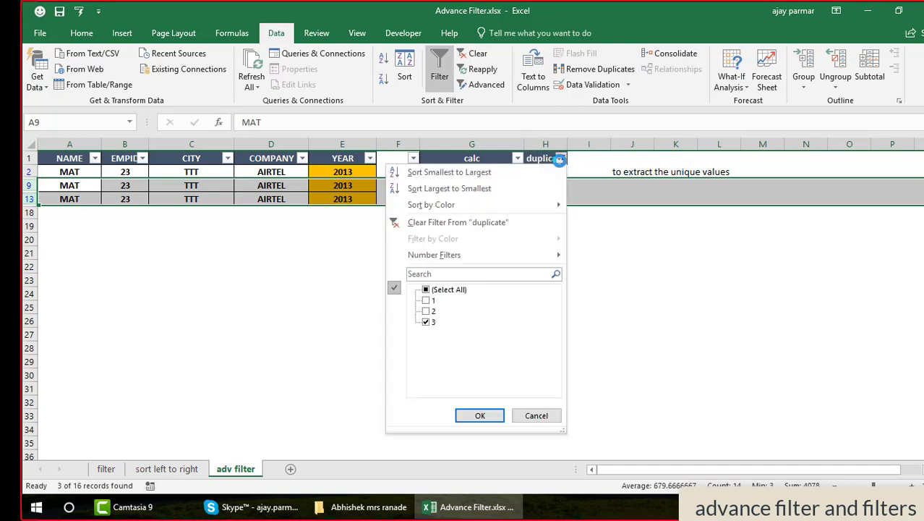
click(428, 325)
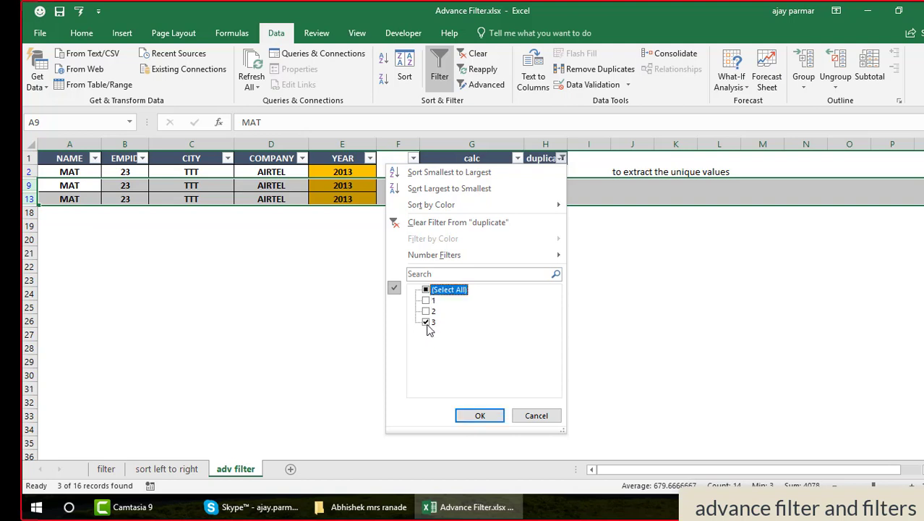
click(428, 315)
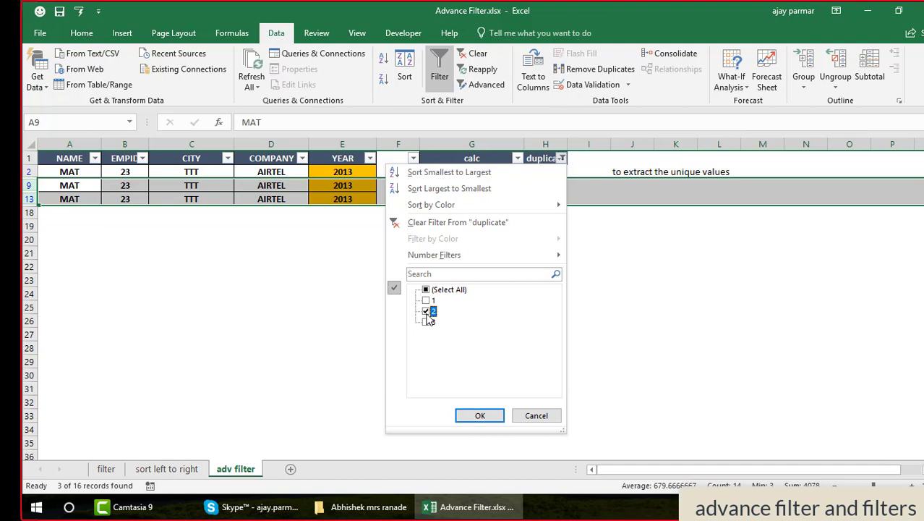
click(480, 415)
click(151, 255)
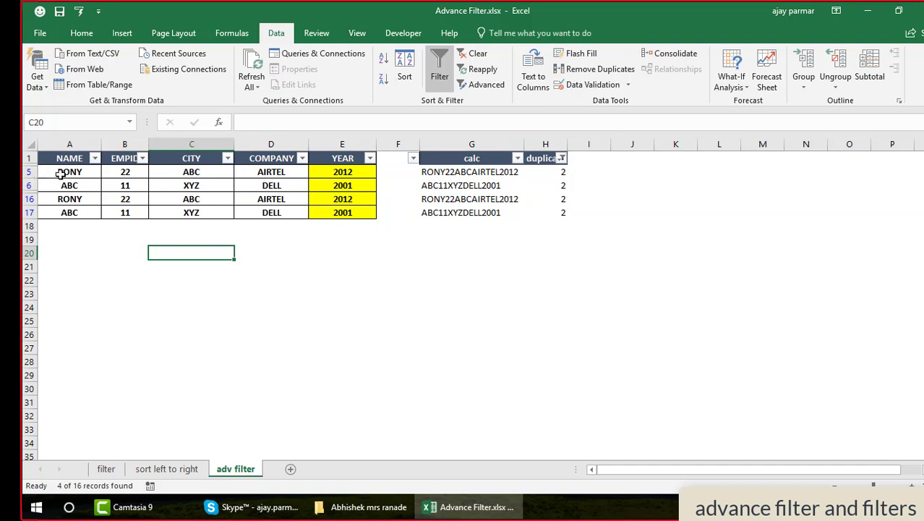
click(28, 199)
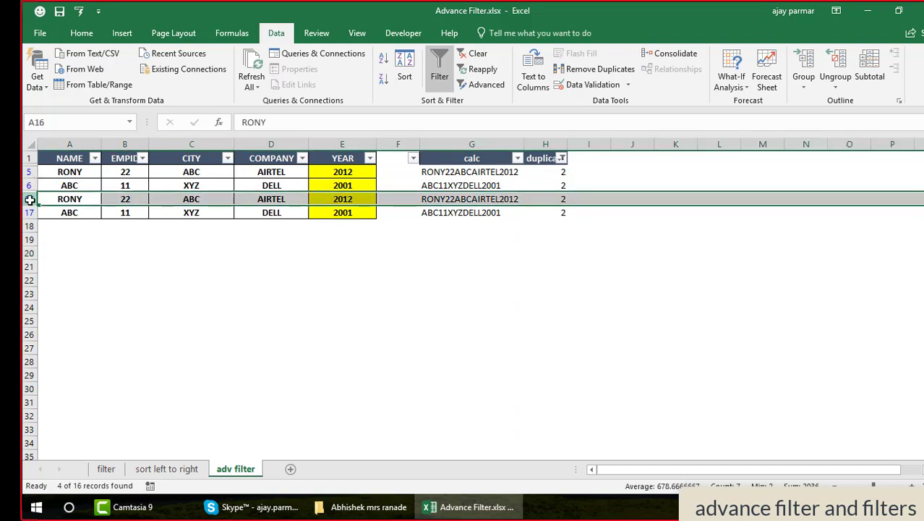
click(29, 171)
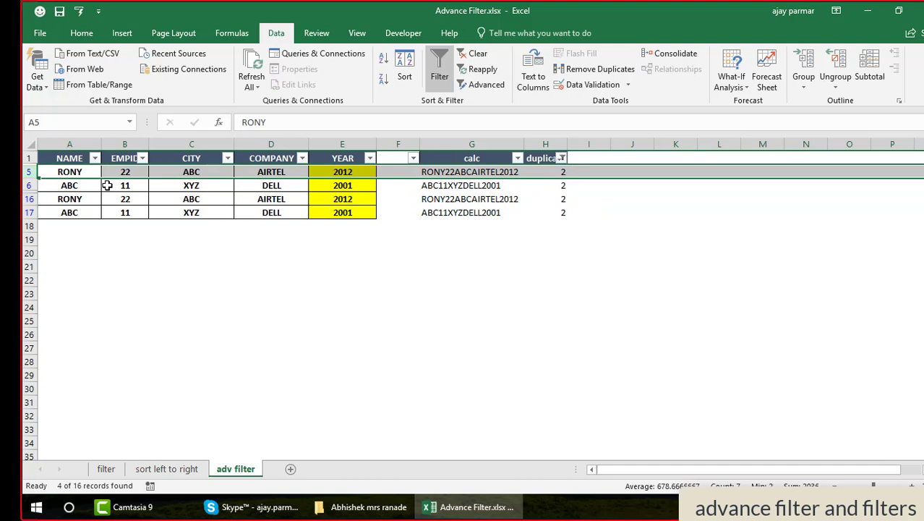
click(27, 199)
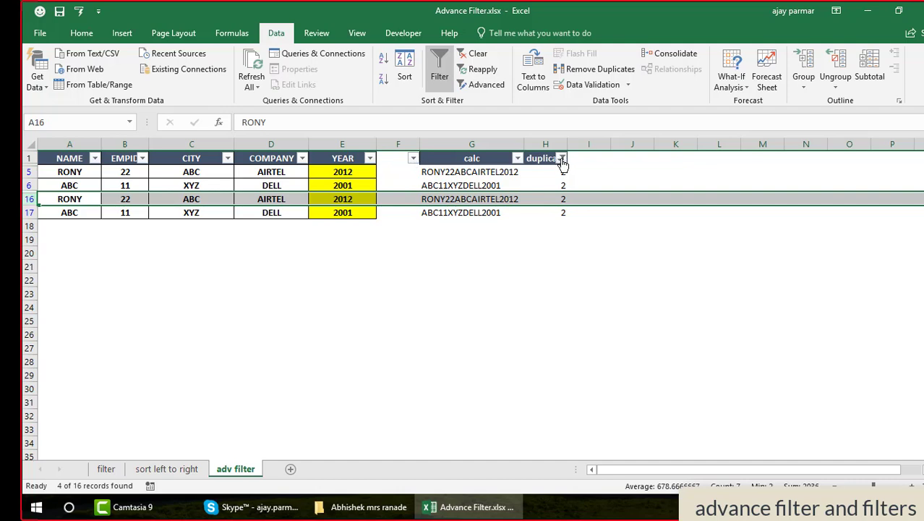
Clear the duplicate column's filter and turn off the AutoFilter on the range A1:H17.
click(474, 53)
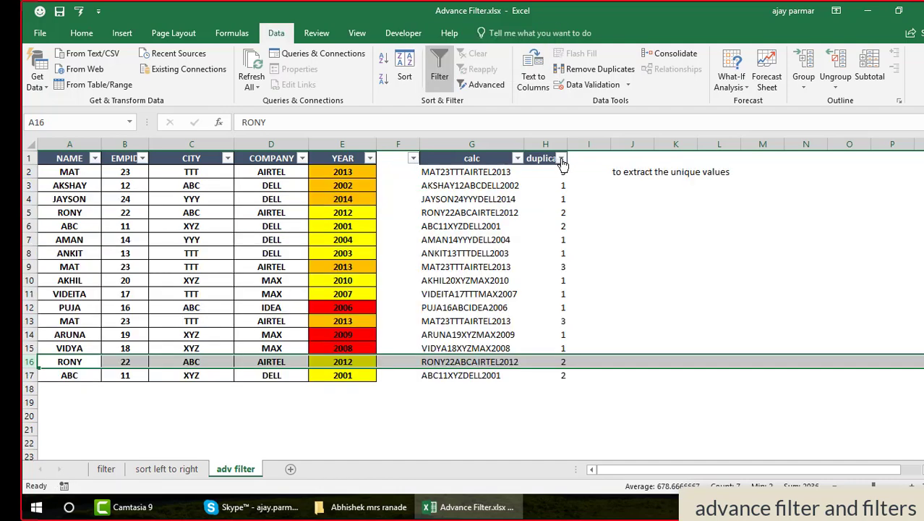
click(496, 173)
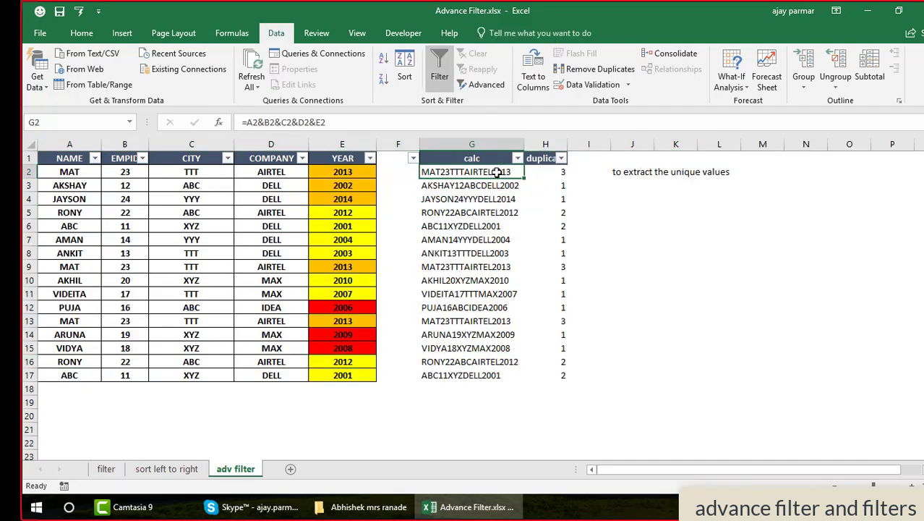
key(alt+d)
key(f)
key(f)
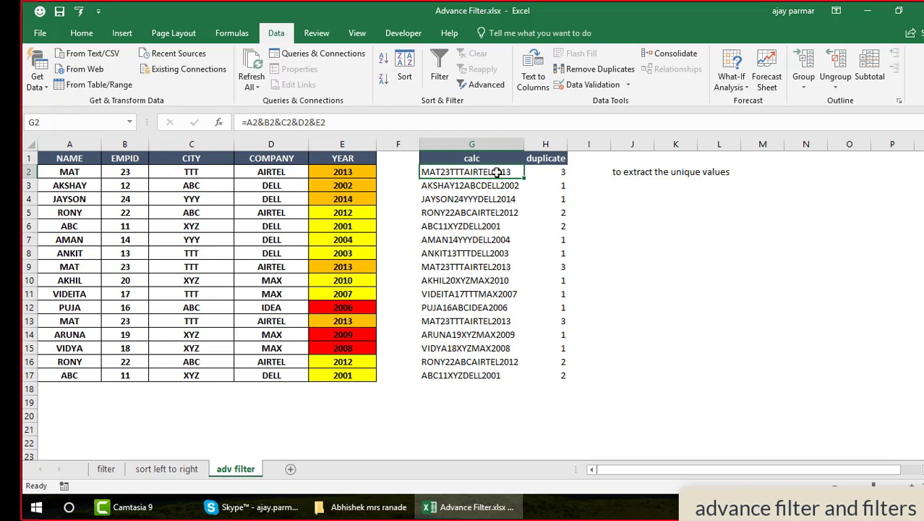
Select the helper columns G1:H17, followed by the first record in A2:E2, to review how the duplicates were identified.
click(492, 159)
shift+click(565, 371)
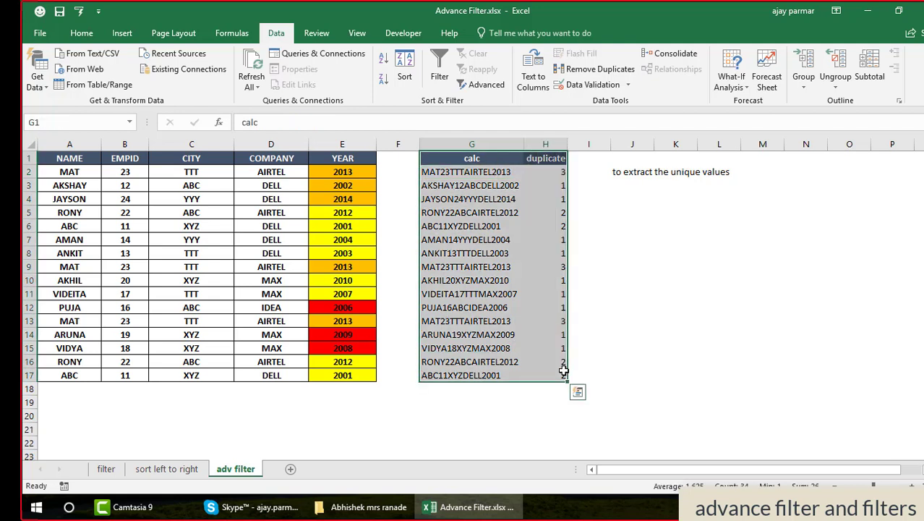
click(83, 174)
shift+click(354, 172)
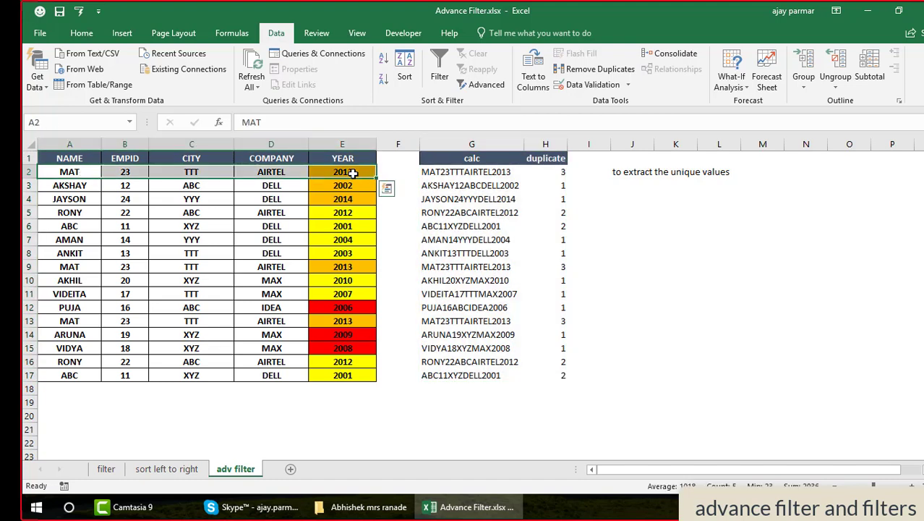
click(67, 163)
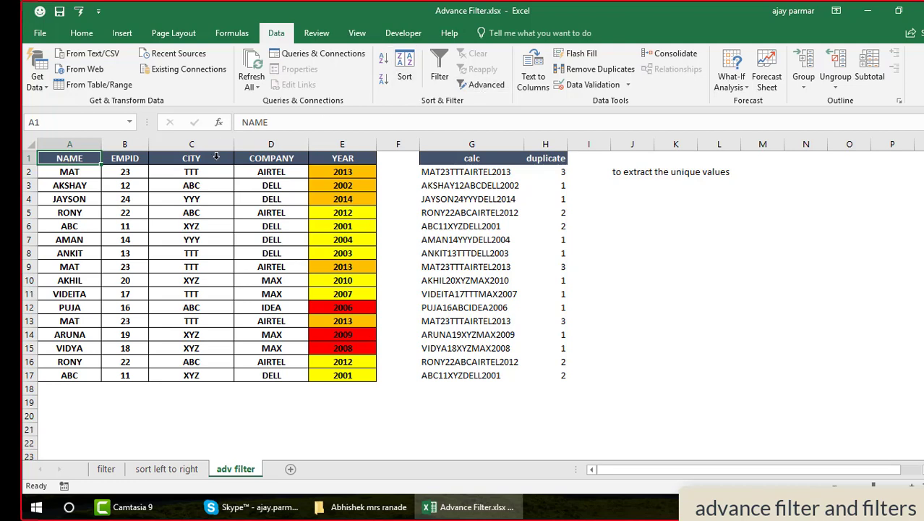
click(490, 92)
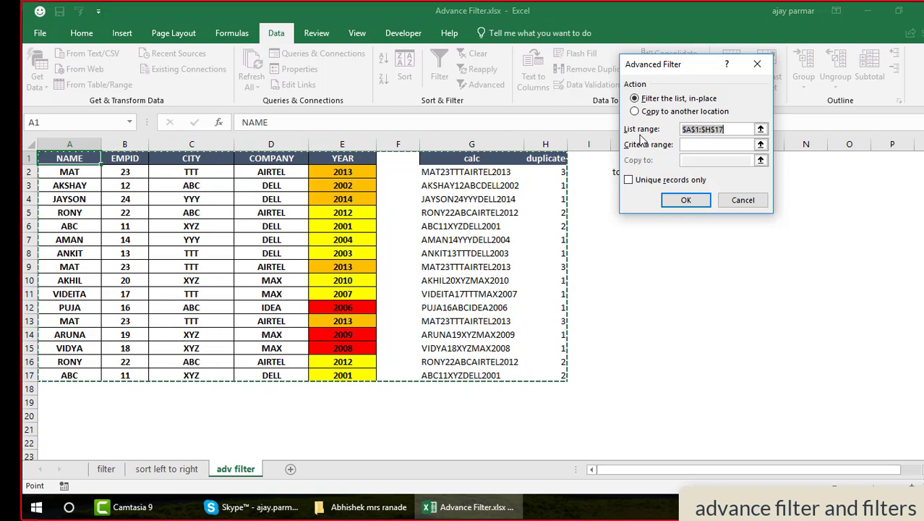
key(BackSpace)
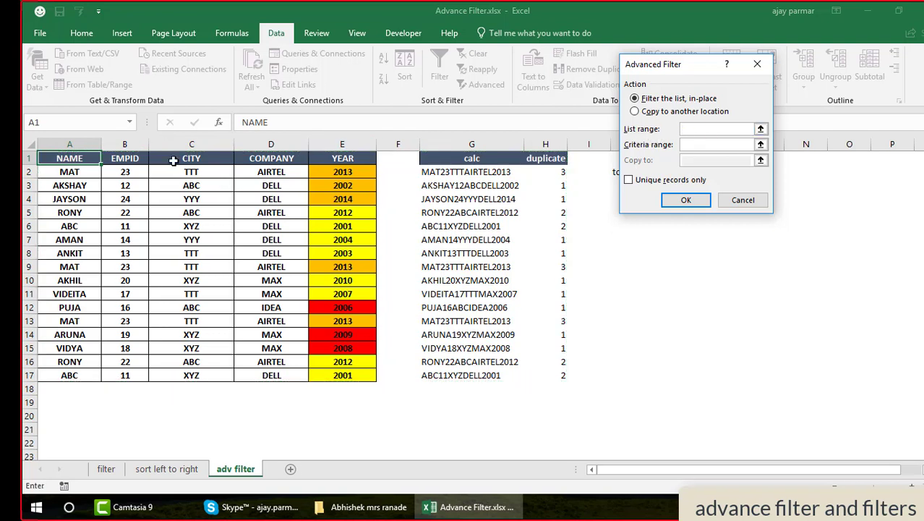
click(78, 157)
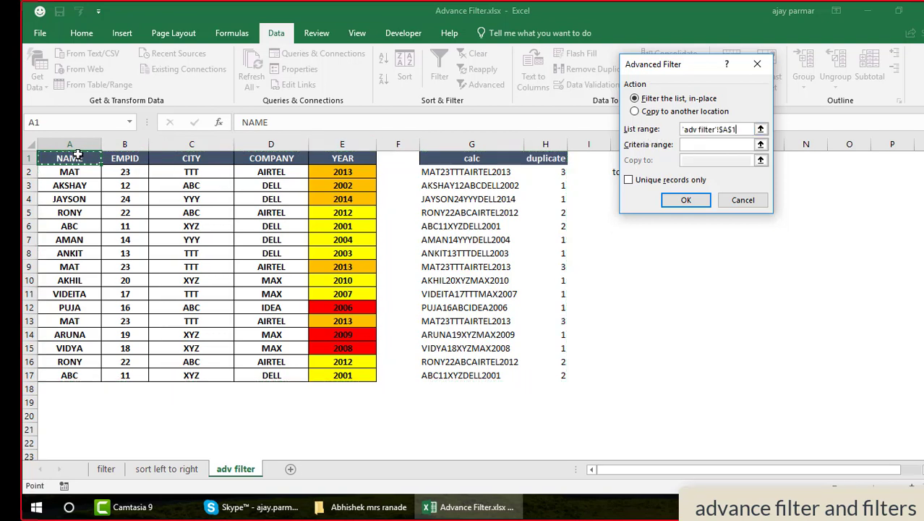
shift+click(356, 376)
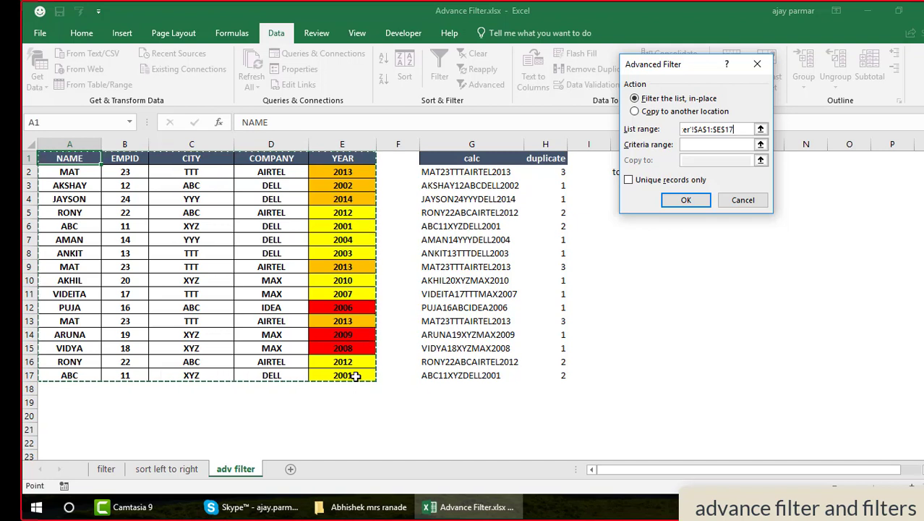
click(715, 145)
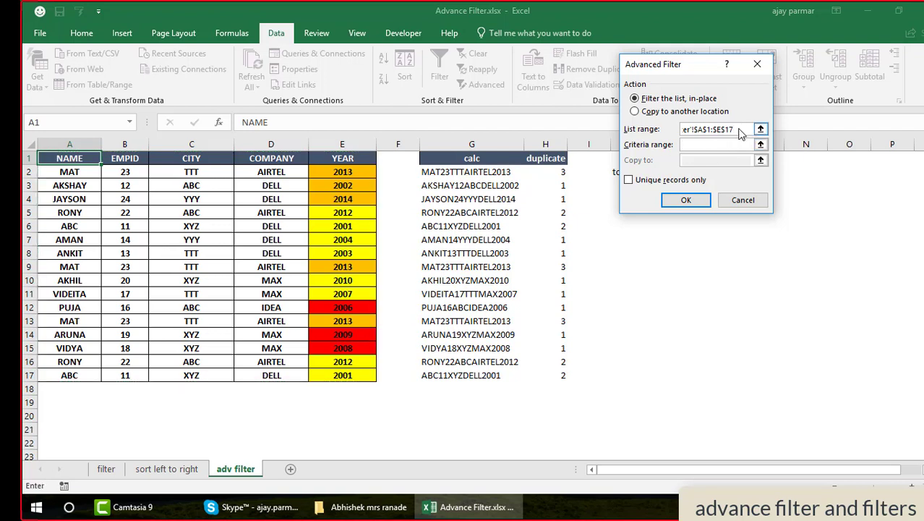
key(Left)
click(742, 199)
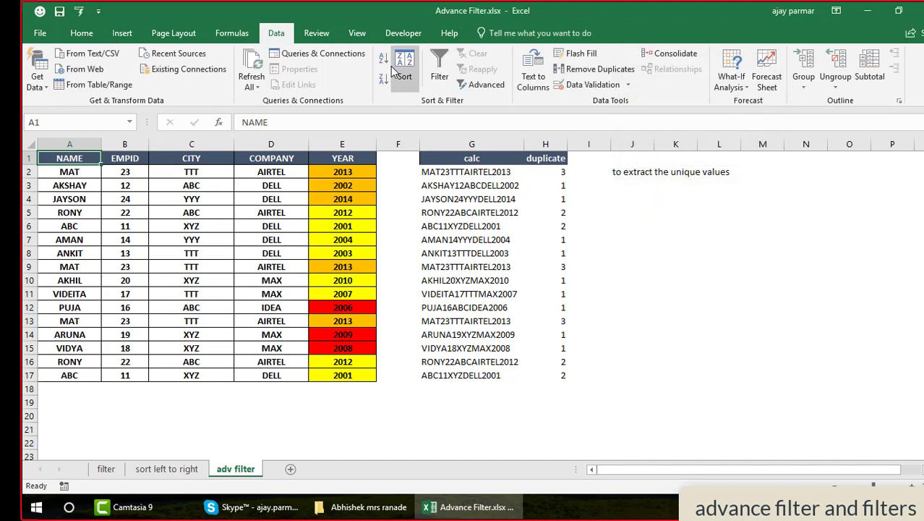
Start an Advanced Filter and set its list range to A1:E17, clearing and reselecting the range.
click(477, 84)
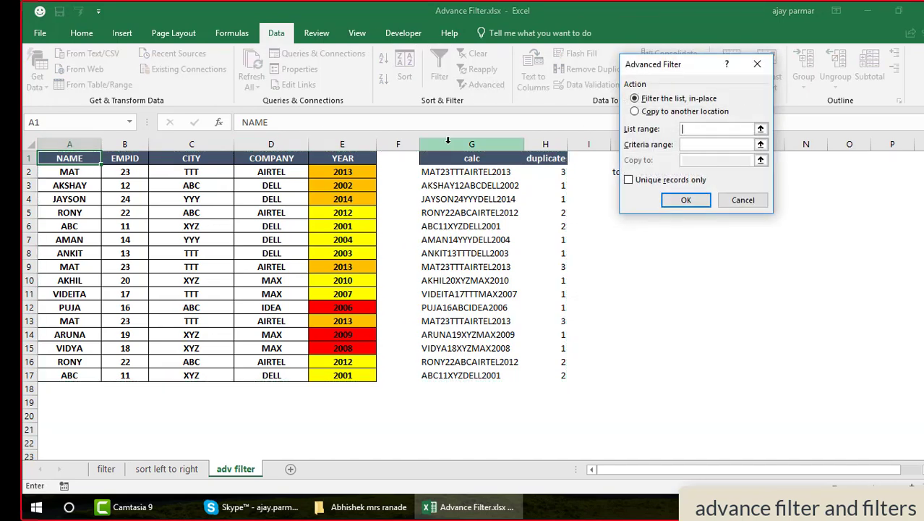
click(84, 157)
drag(83, 157, 354, 378)
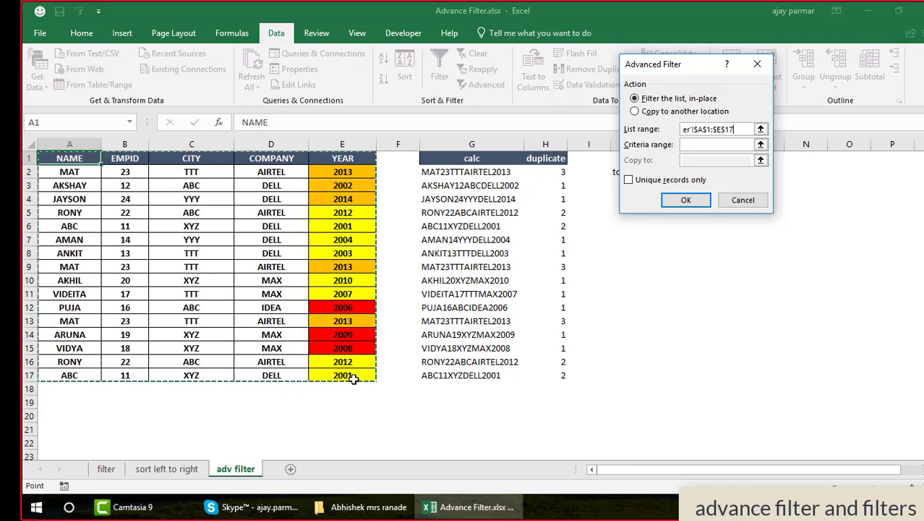
key(BackSpace)
key(BackSpace)
key(BackSpace)
key(BackSpace)
key(BackSpace)
key(BackSpace)
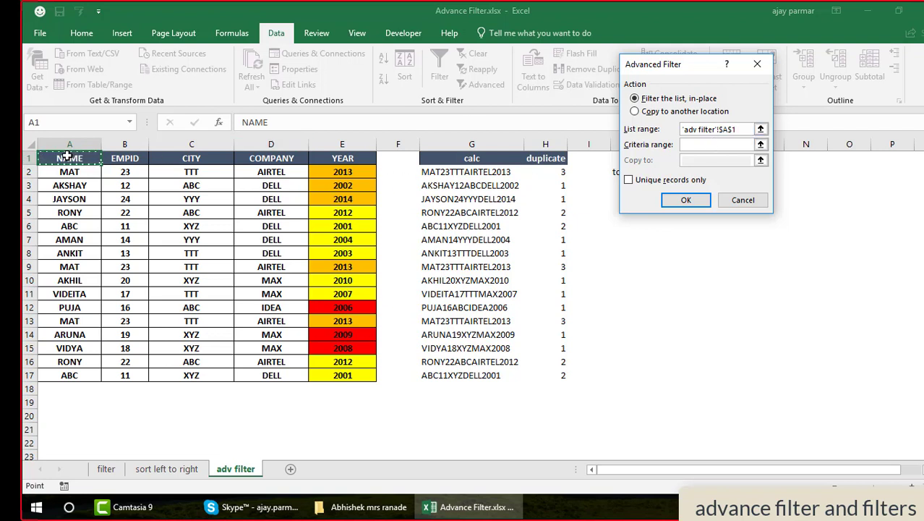
key(BackSpace)
key(BackSpace)
key(BackSpace)
key(BackSpace)
key(BackSpace)
key(BackSpace)
key(BackSpace)
key(BackSpace)
key(BackSpace)
key(BackSpace)
key(BackSpace)
key(BackSpace)
key(BackSpace)
key(BackSpace)
key(BackSpace)
key(BackSpace)
key(BackSpace)
drag(67, 156, 358, 381)
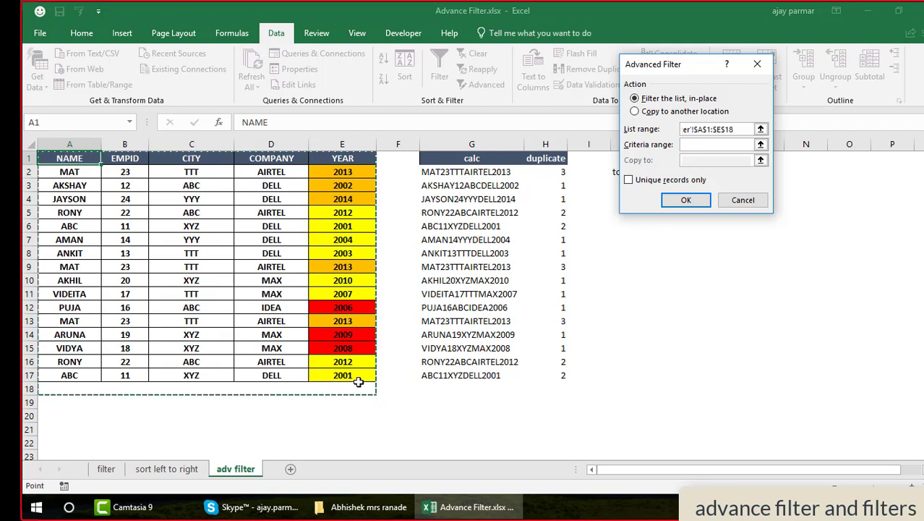
key(shift+Up)
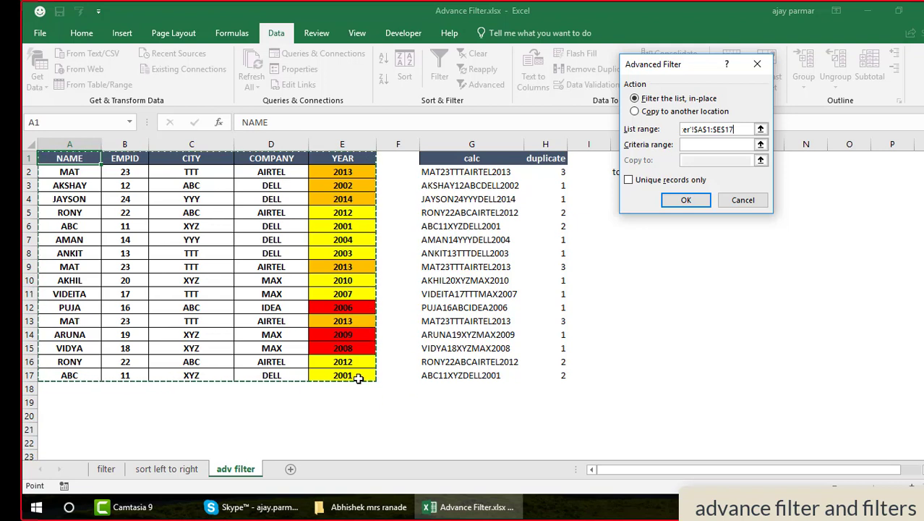
Check the start of the list range reference and apply the filter in place with the criteria range left empty.
key(F2)
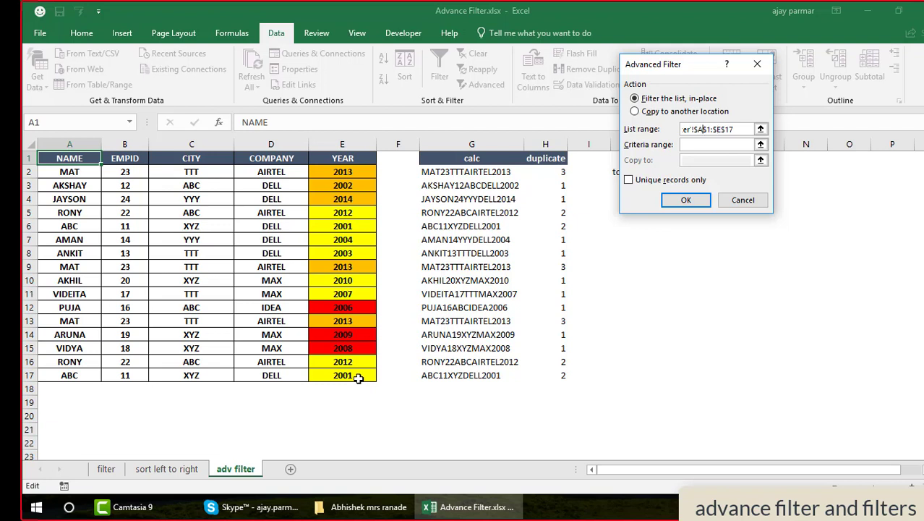
key(Left)
key(Left)
key(Left)
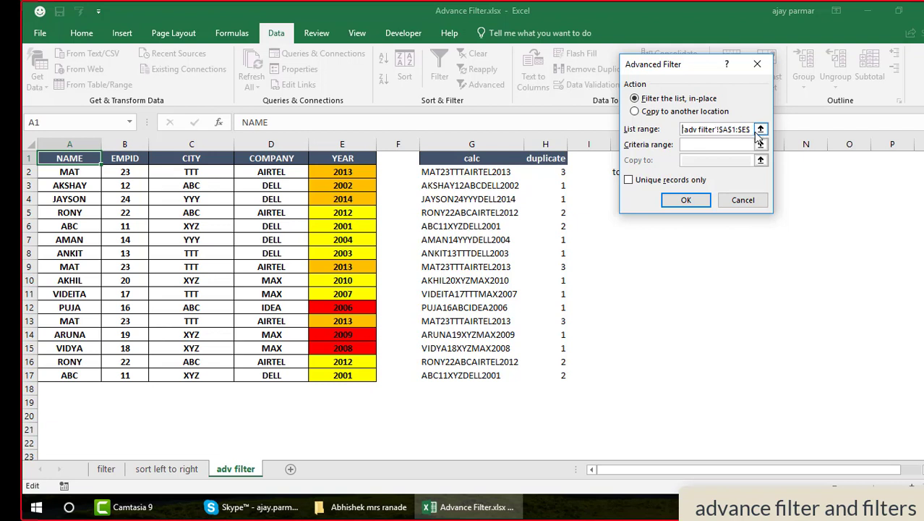
click(687, 144)
click(685, 202)
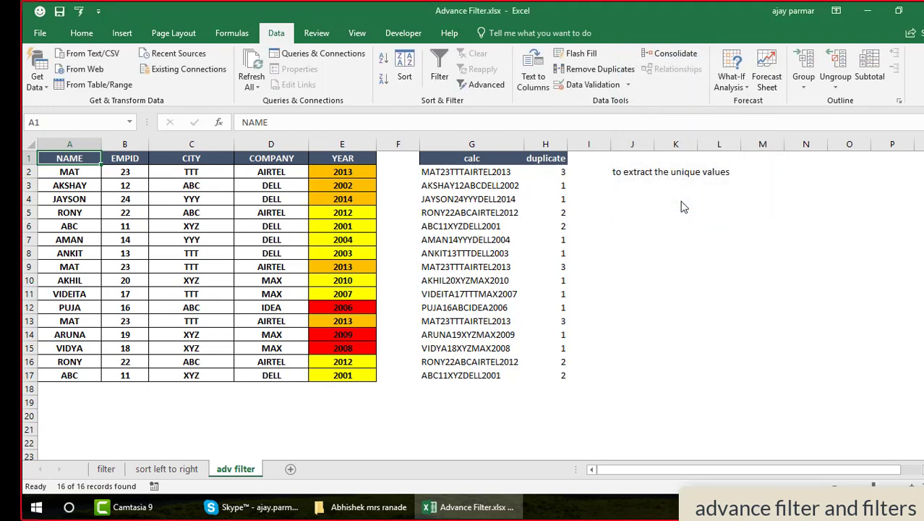
Apply an Advanced Filter in place on A1:E17 showing unique records only, and select the record in A2:E2.
click(487, 86)
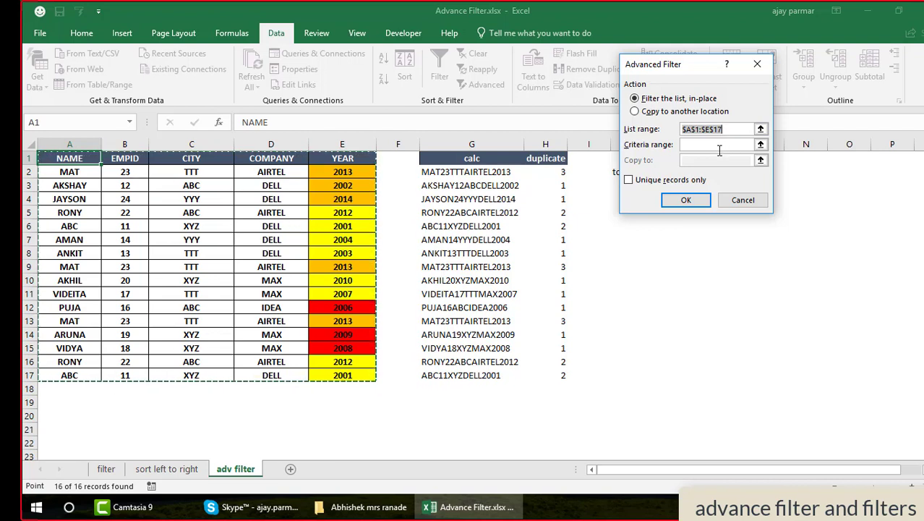
click(628, 181)
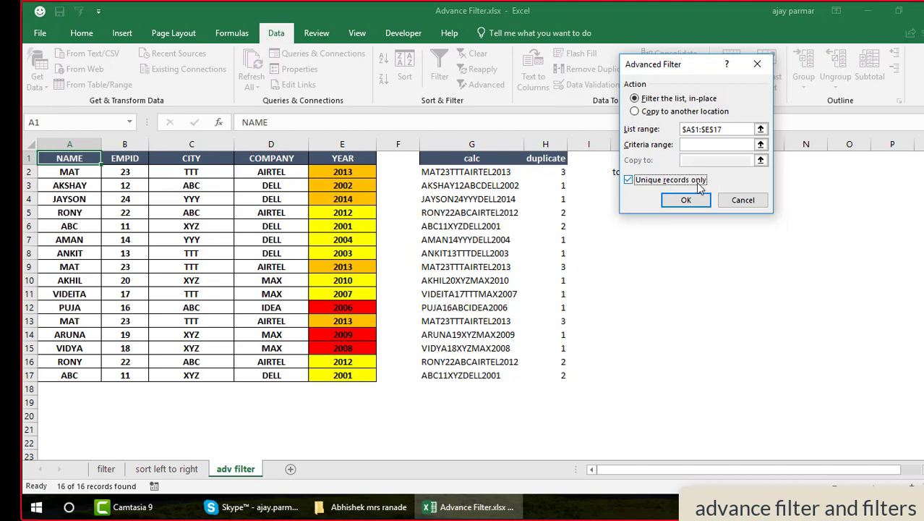
click(687, 203)
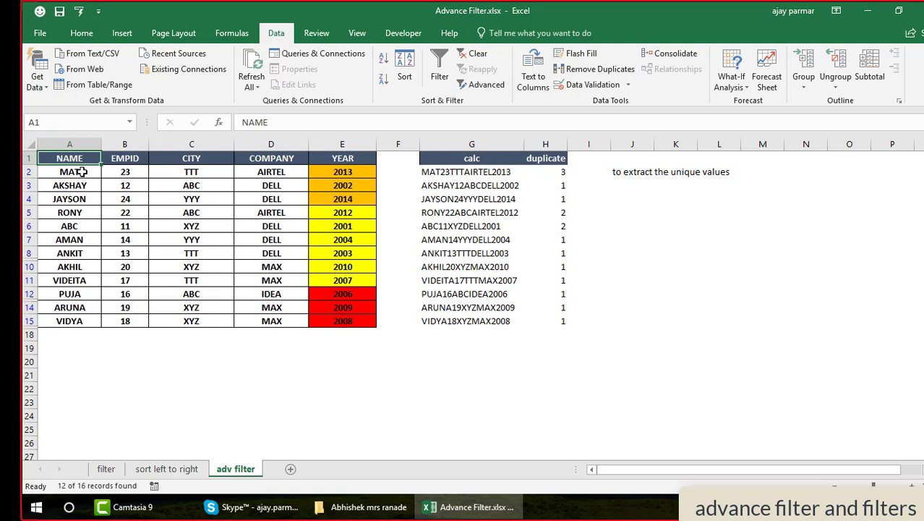
drag(81, 171, 352, 173)
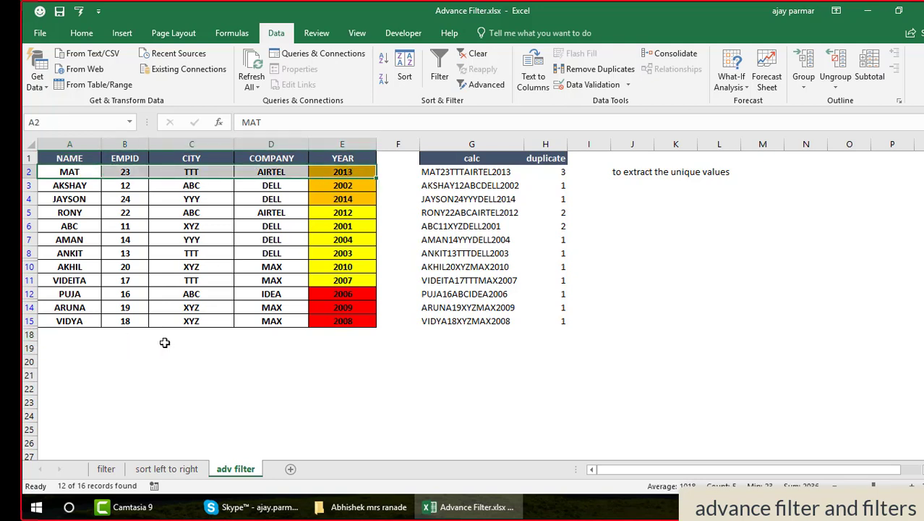
Copy the filtered unique records from A1:E15, including the headers, into a new sheet starting at A1.
click(73, 156)
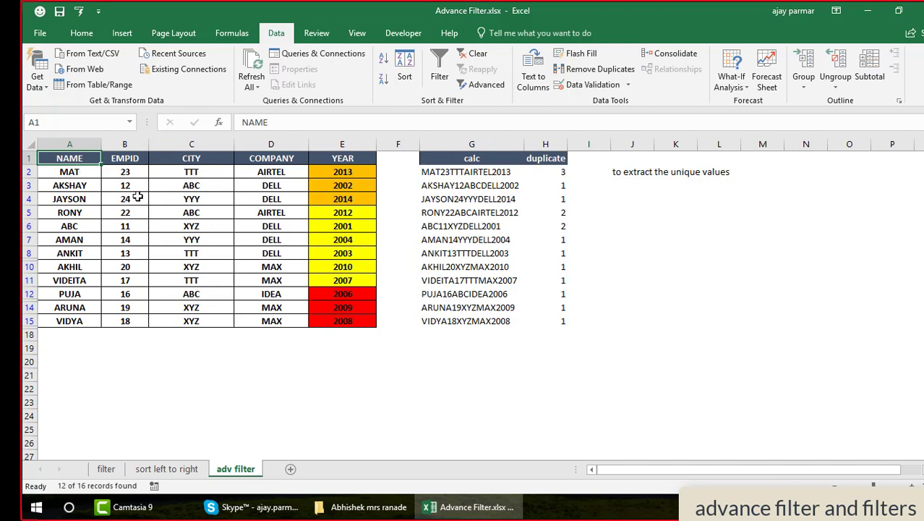
shift+click(346, 319)
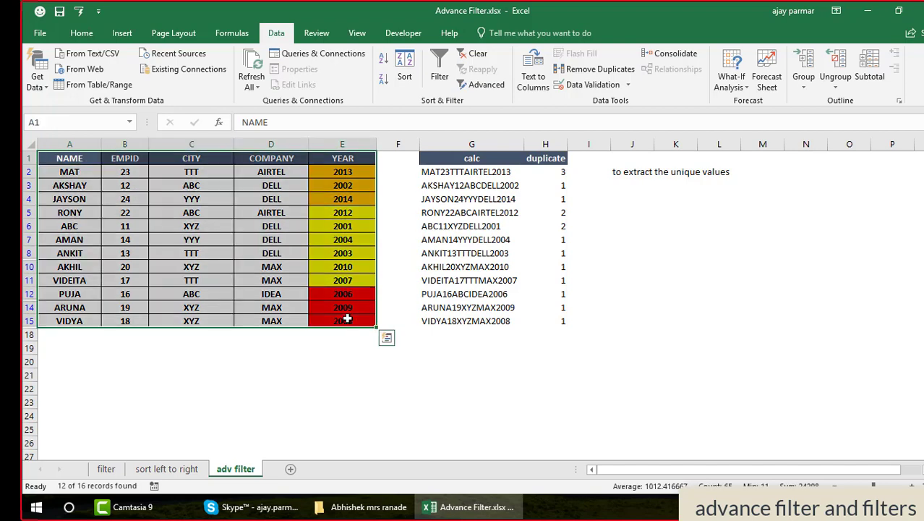
key(ctrl+c)
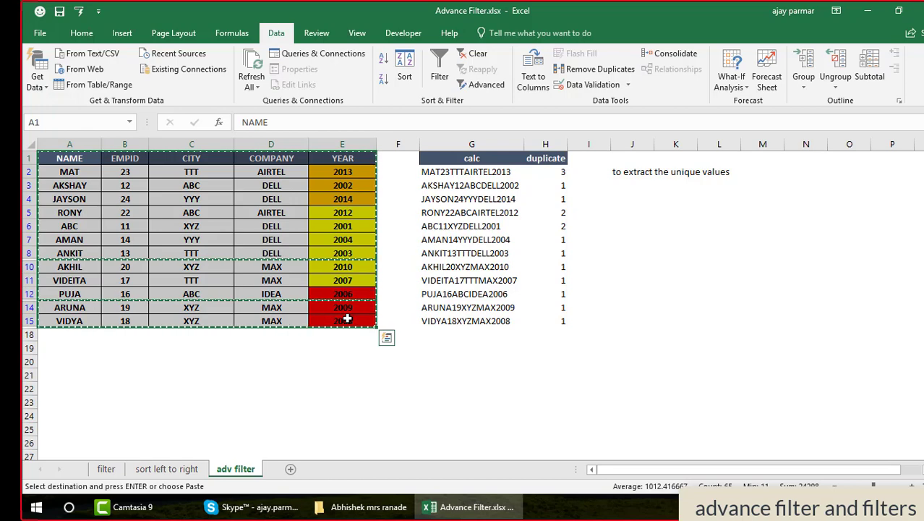
click(291, 469)
key(ctrl+v)
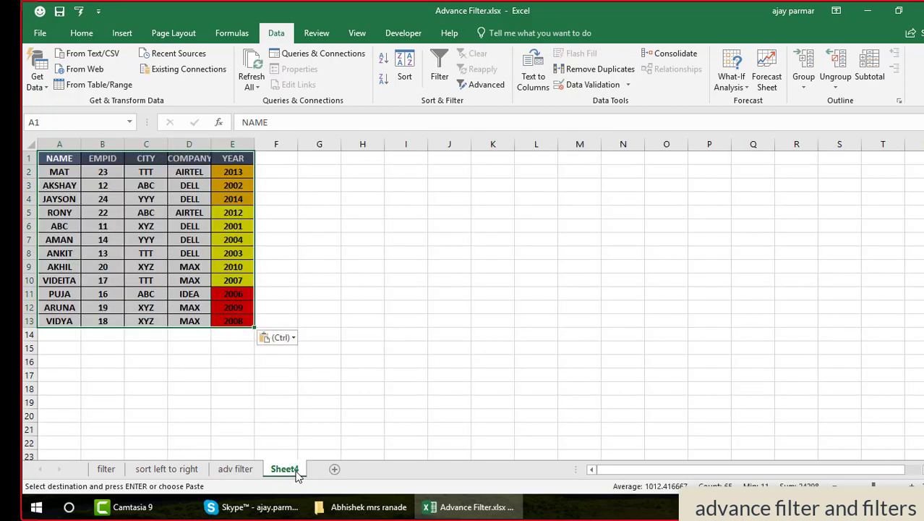
Return to the adv filter sheet, cancel the copy selection and clear the filter to show all records.
click(245, 471)
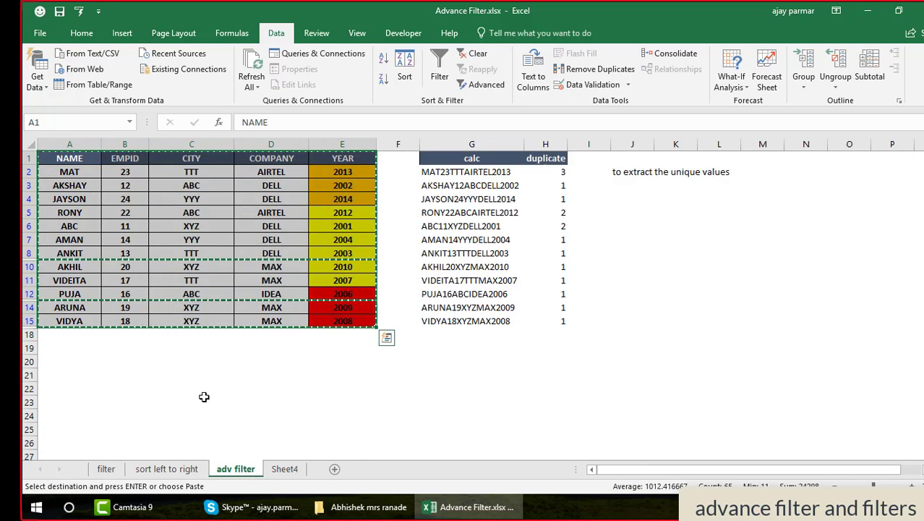
click(93, 157)
key(Escape)
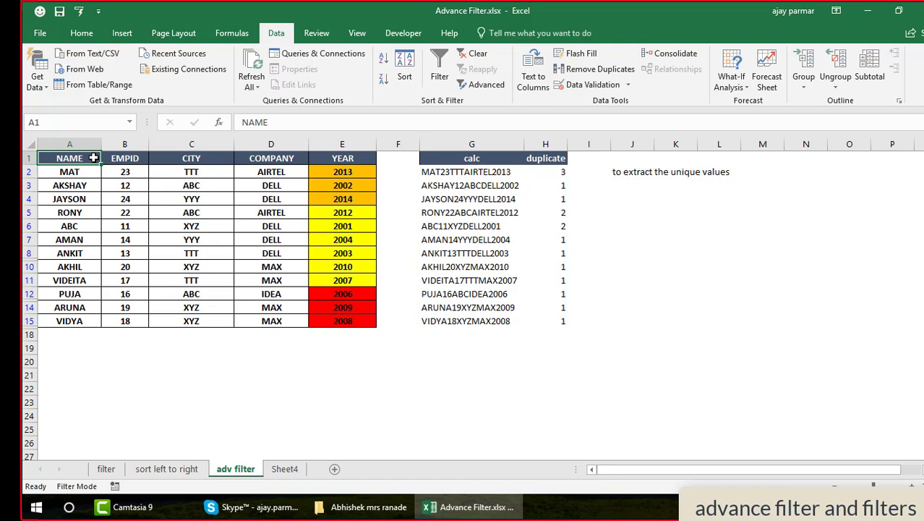
key(alt+d)
key(f)
key(s)
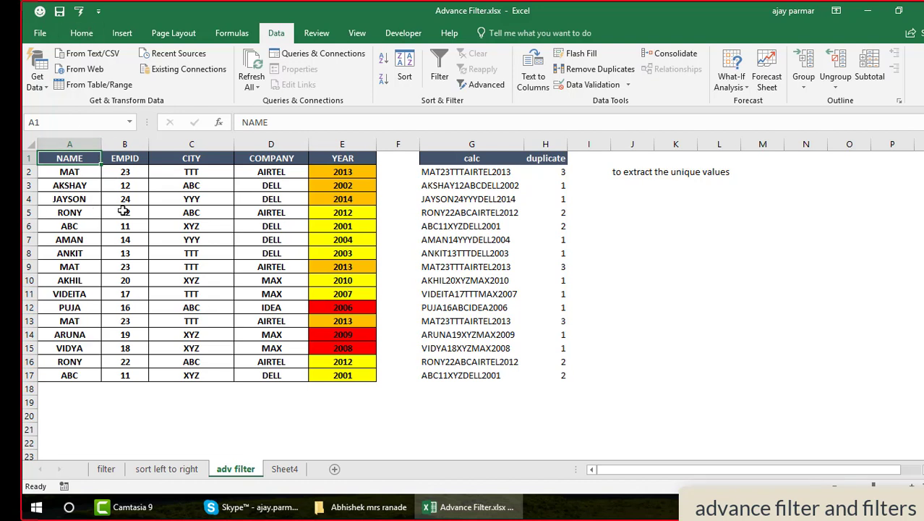
Use Advanced Filter to copy only the unique records of A1:E17 to another location starting at cell K8.
click(80, 370)
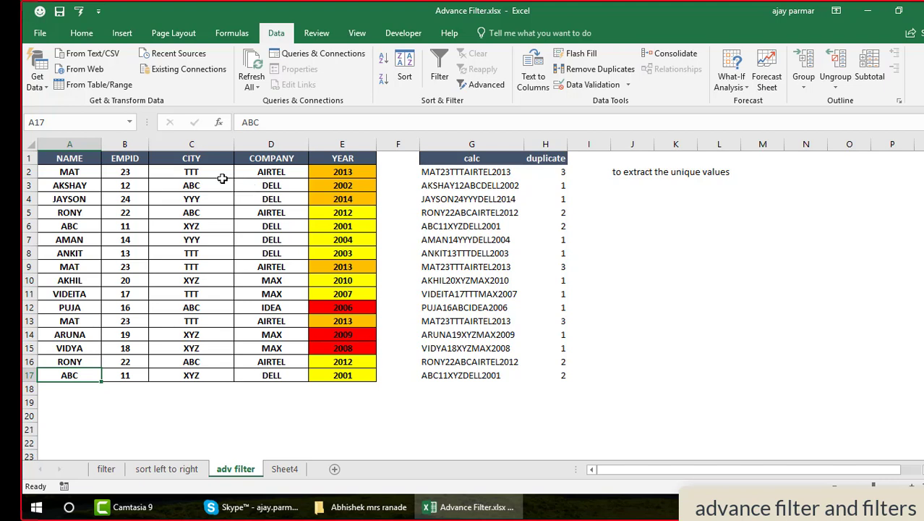
click(483, 85)
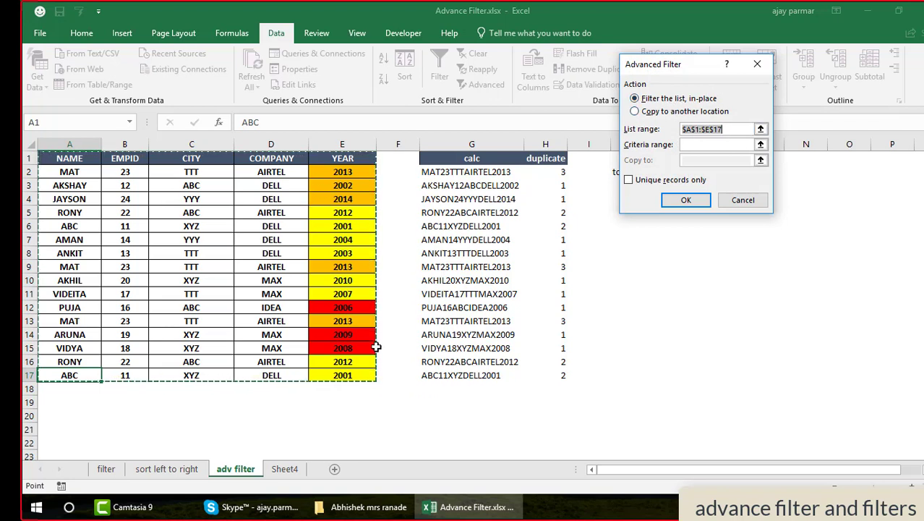
click(629, 180)
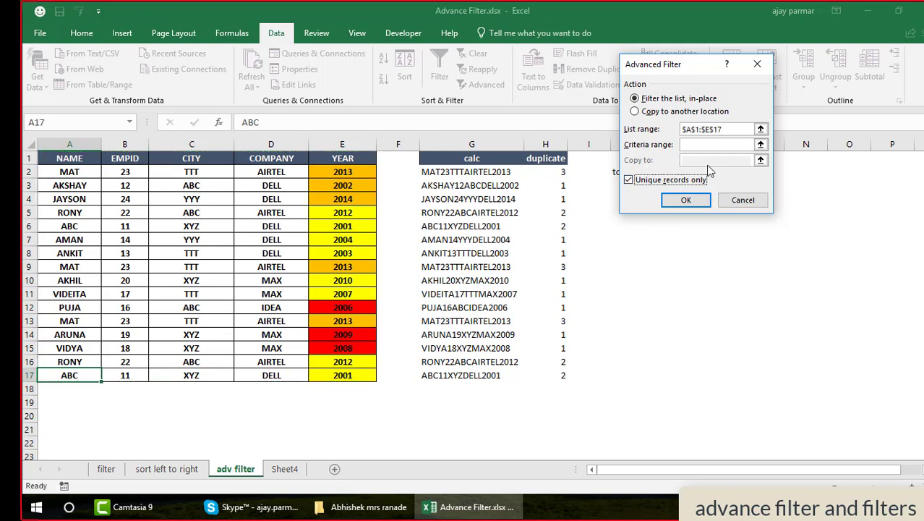
click(635, 112)
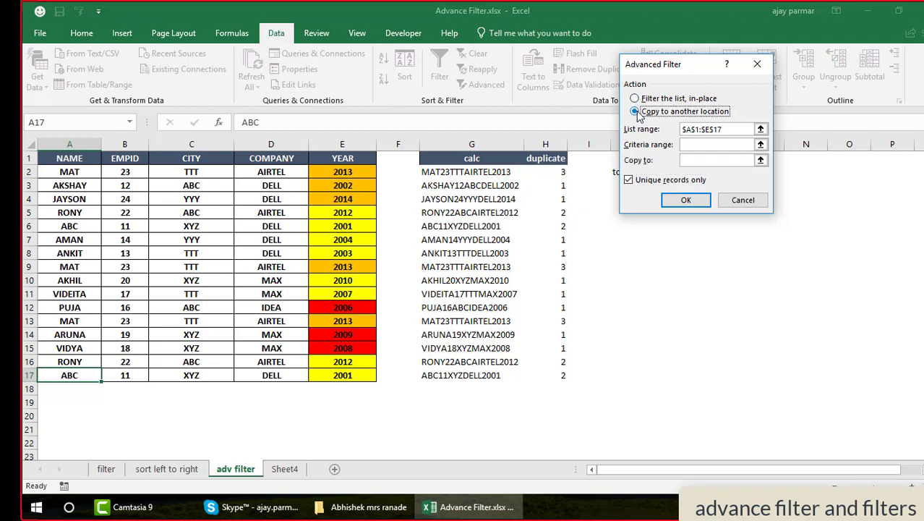
click(700, 159)
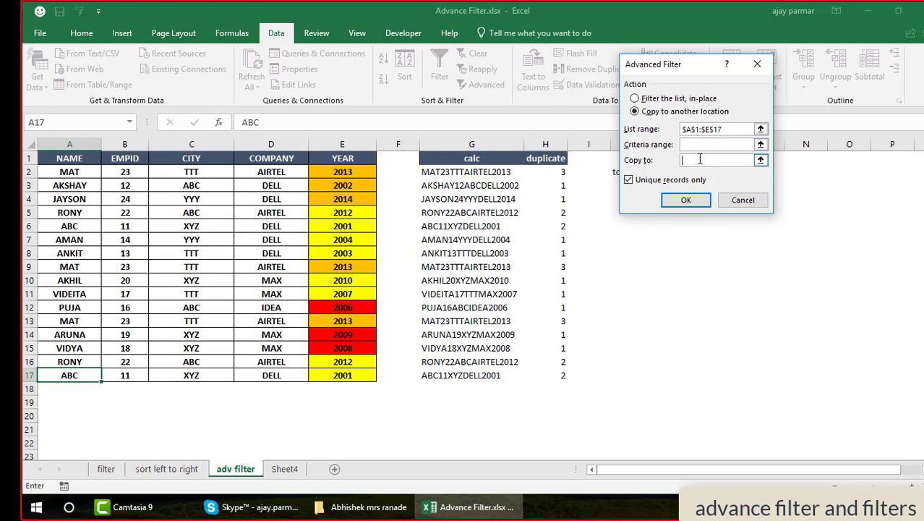
click(667, 257)
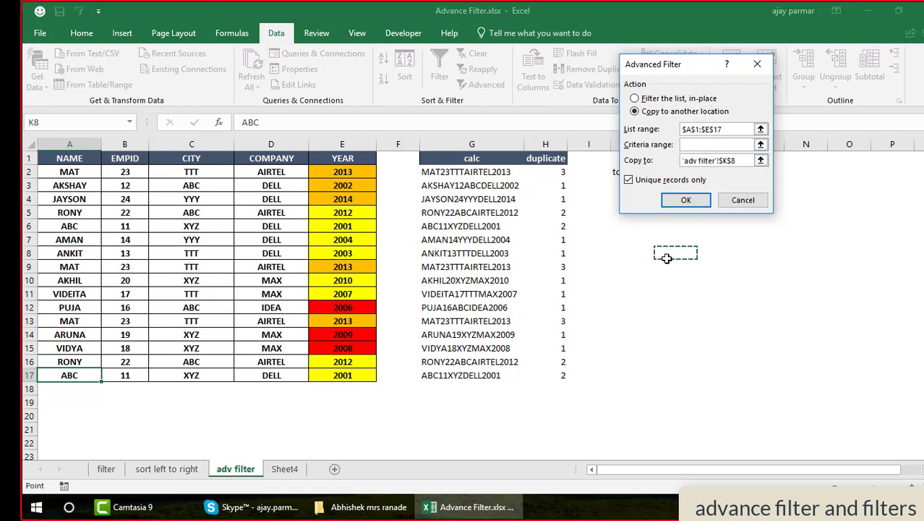
click(686, 201)
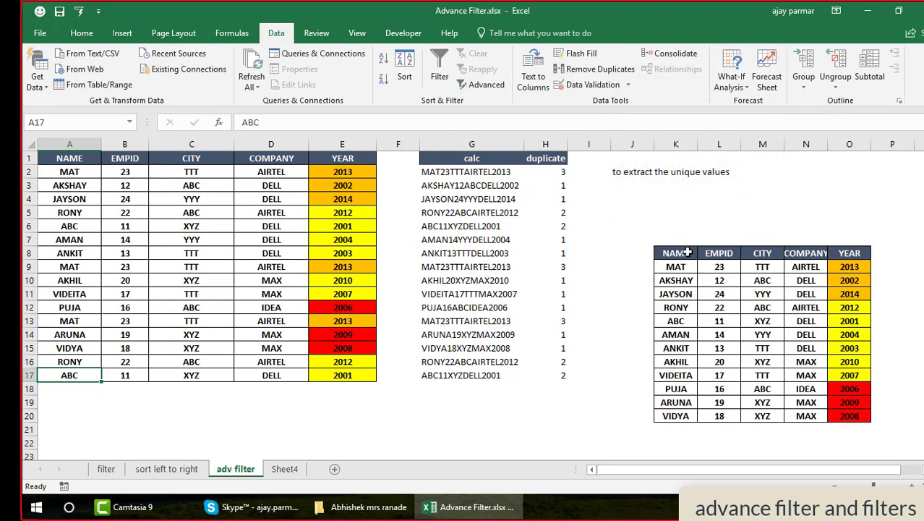
Open Advanced Filter for A1:E17 from the adv filter sheet, choose copying to another location and clear the previous destination range.
click(691, 253)
shift+click(849, 417)
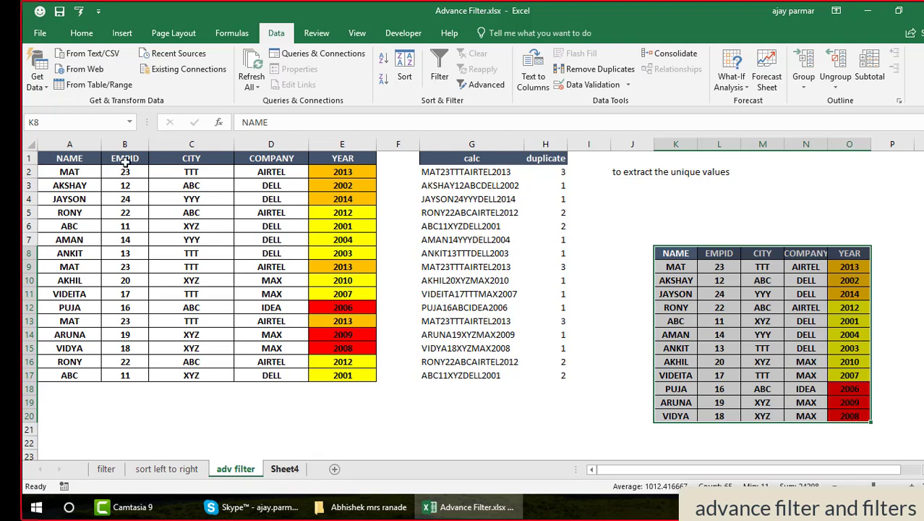
click(72, 159)
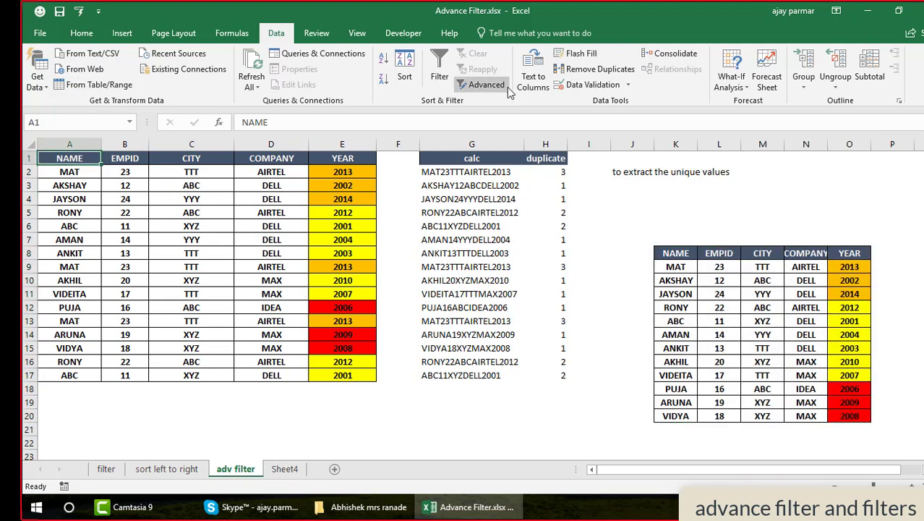
click(483, 84)
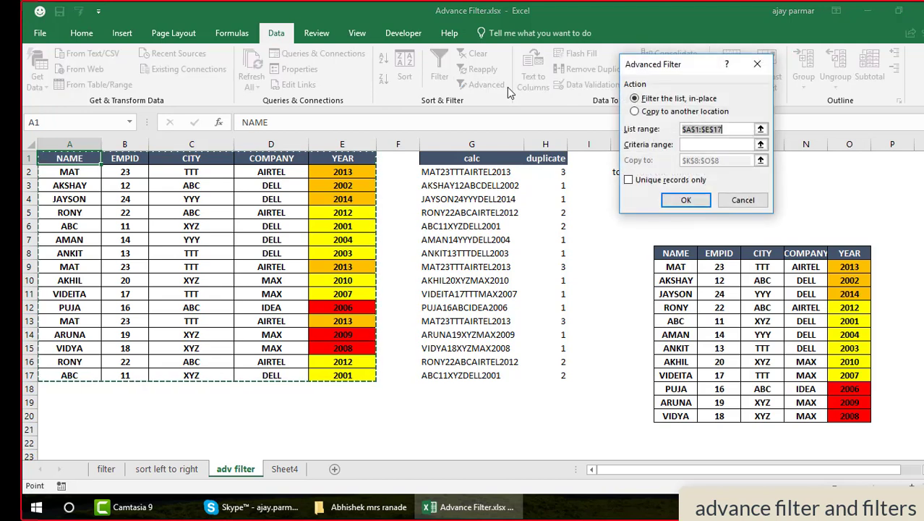
click(635, 111)
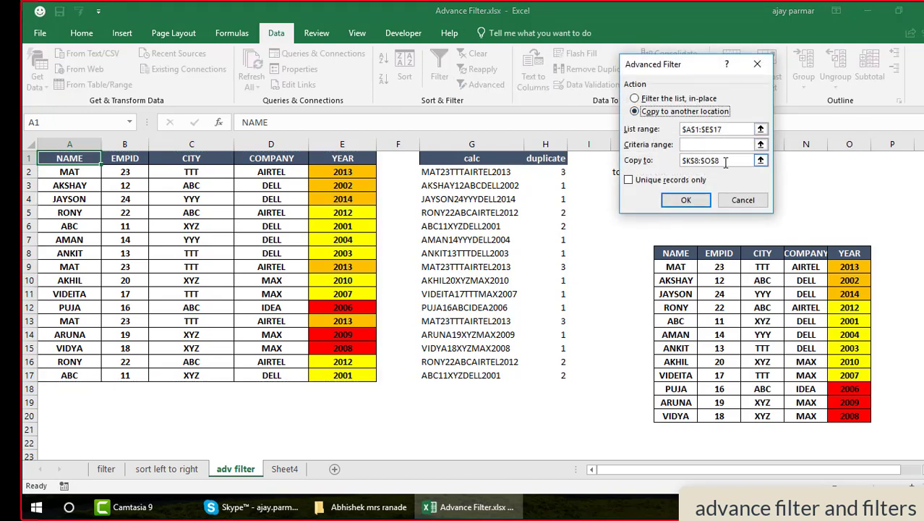
click(726, 162)
key(BackSpace)
key(BackSpace)
key(BackSpace)
key(BackSpace)
key(BackSpace)
key(BackSpace)
key(BackSpace)
key(BackSpace)
key(BackSpace)
Try to copy only the unique records of A1:E17 to cell J4 on Sheet4.
click(629, 180)
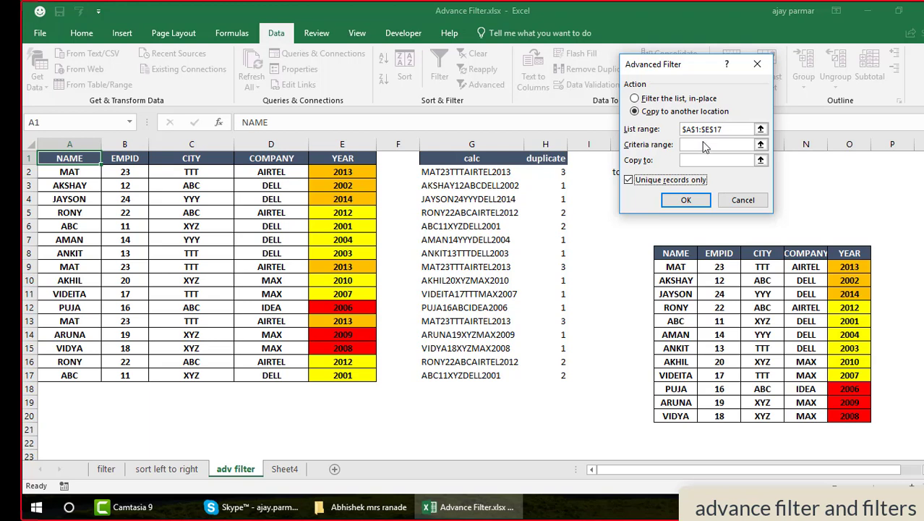
click(696, 160)
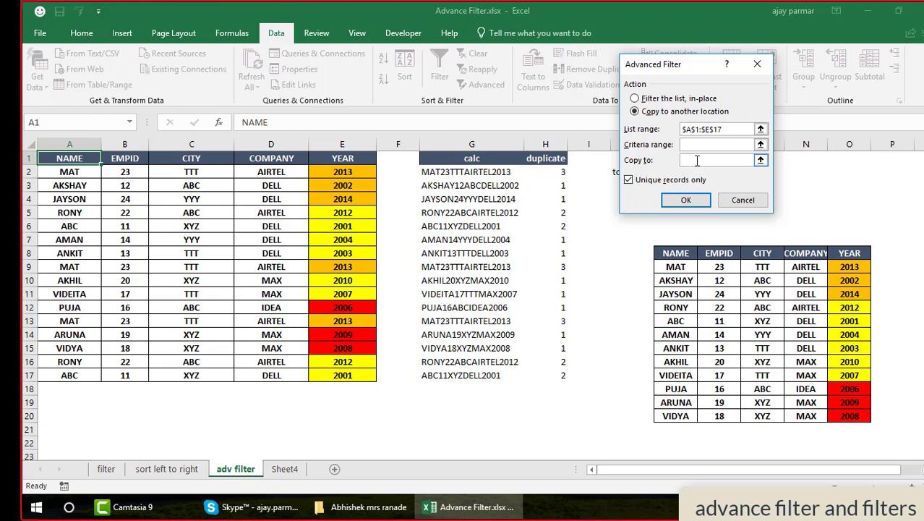
click(284, 469)
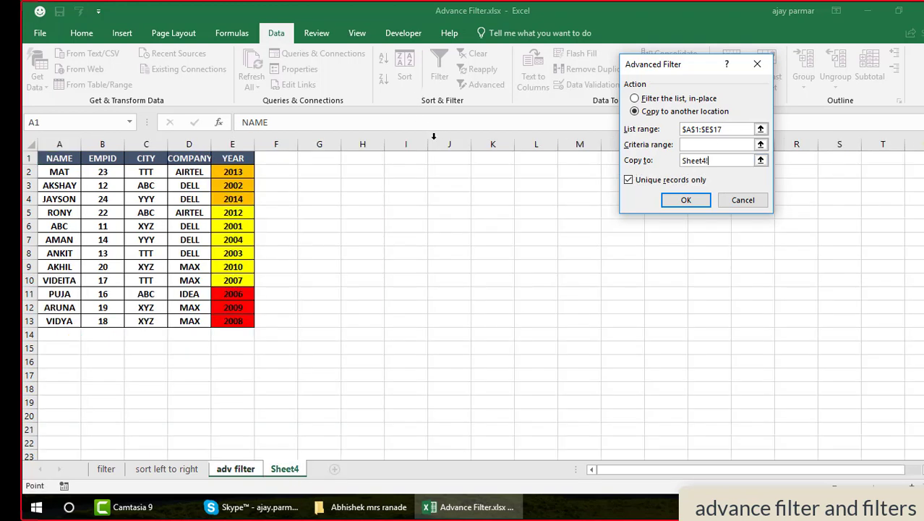
click(447, 198)
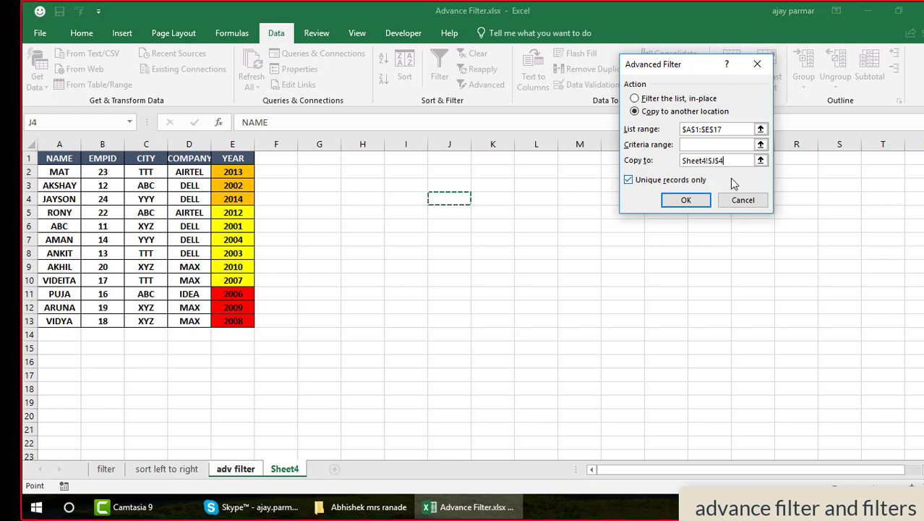
click(687, 199)
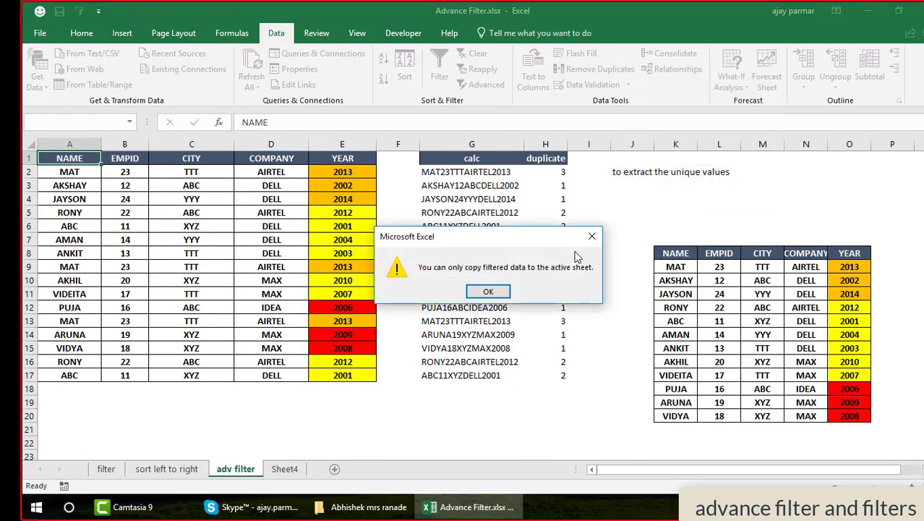
click(486, 292)
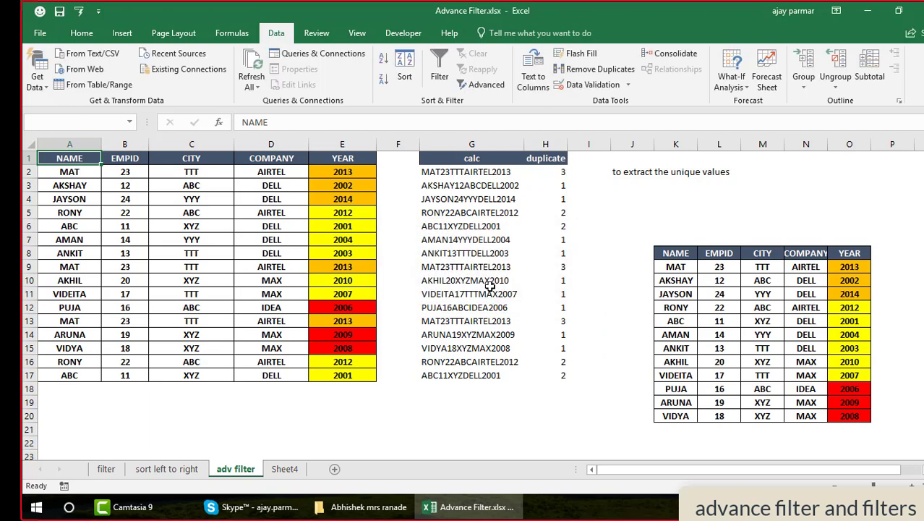
Select the extracted records in K8:O20 on adv filter, and make Sheet4 active with cell J5 selected.
click(673, 255)
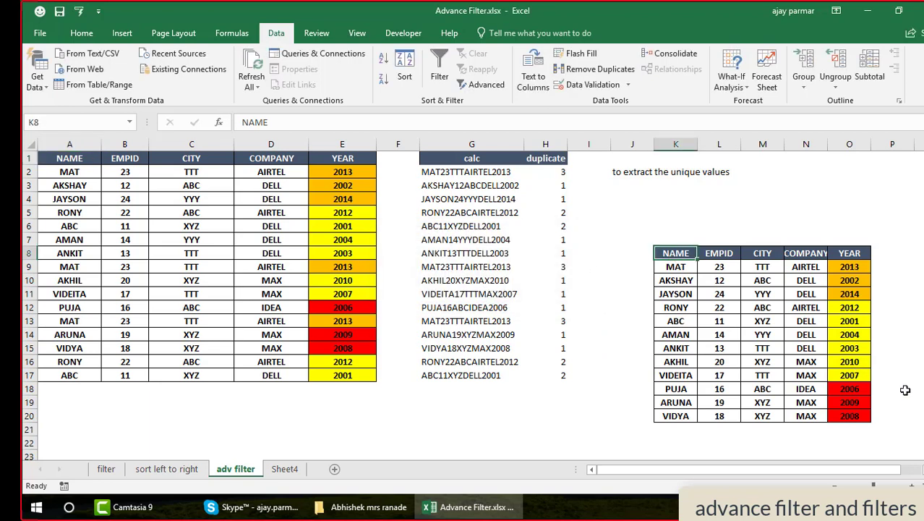
shift+click(861, 418)
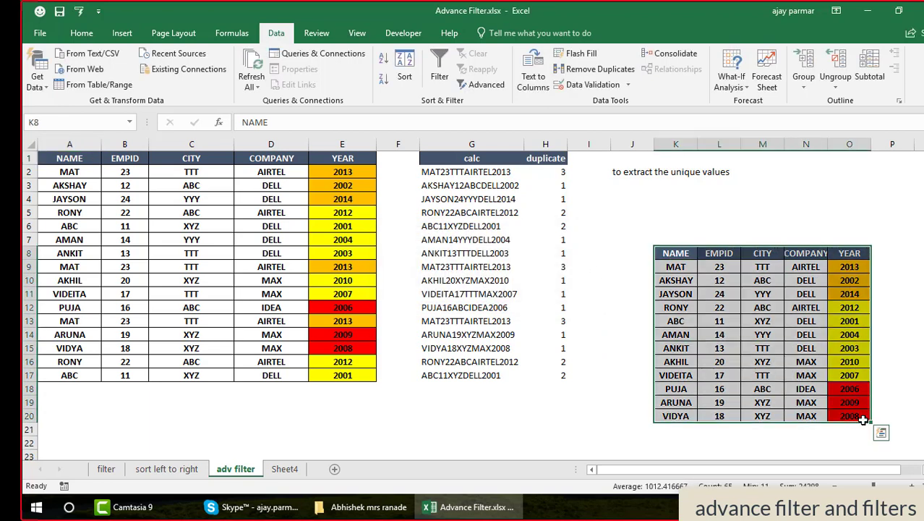
click(284, 469)
click(464, 241)
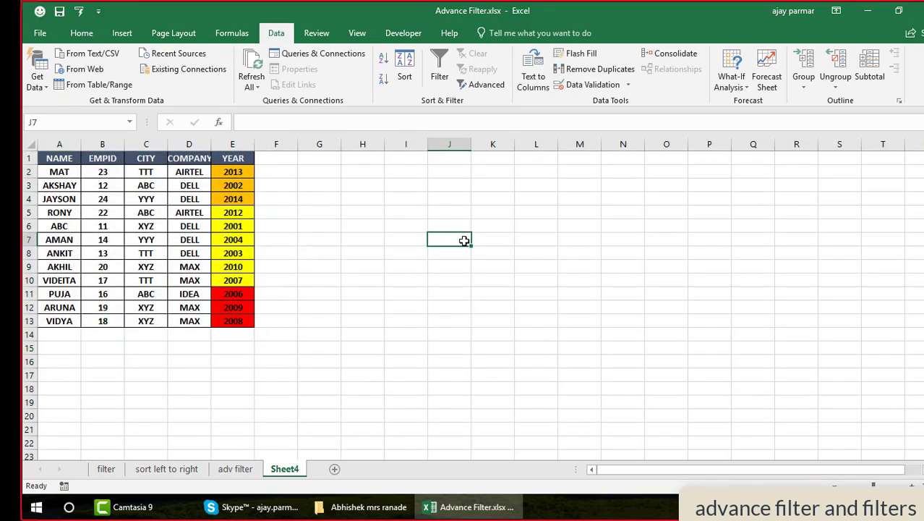
click(453, 214)
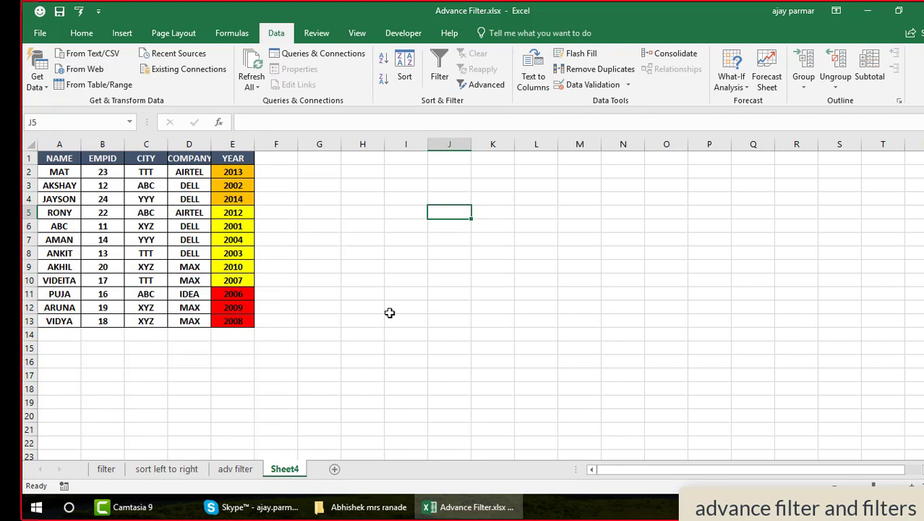
click(237, 469)
click(232, 189)
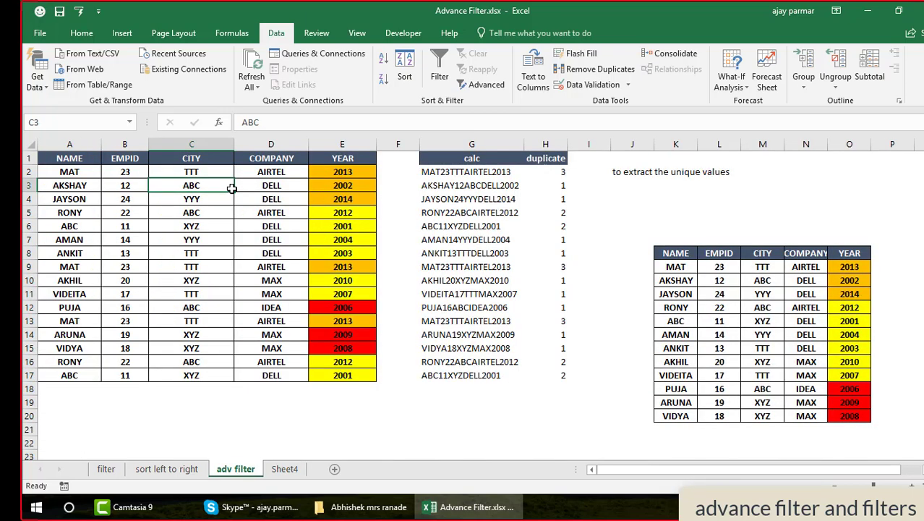
click(285, 468)
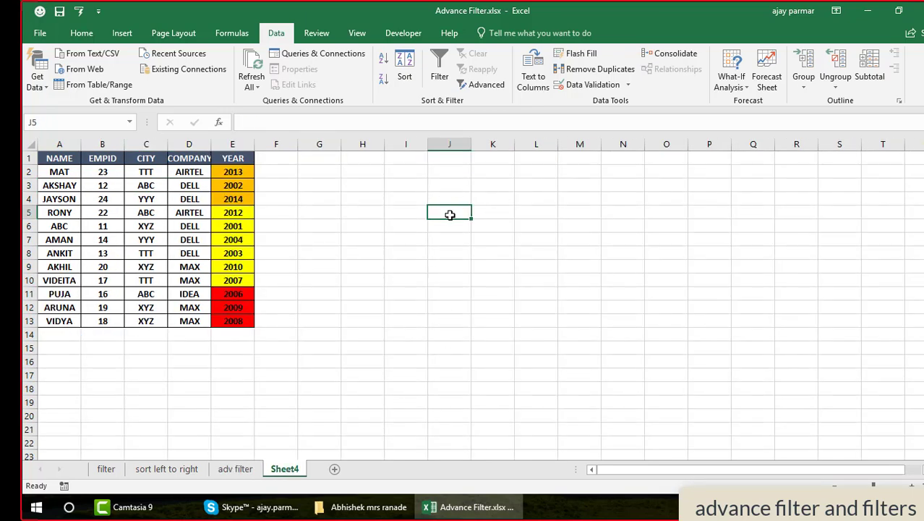
Try an in-place Advanced Filter from Sheet4 on A1:E17 of the adv filter sheet, with unique records only.
click(486, 87)
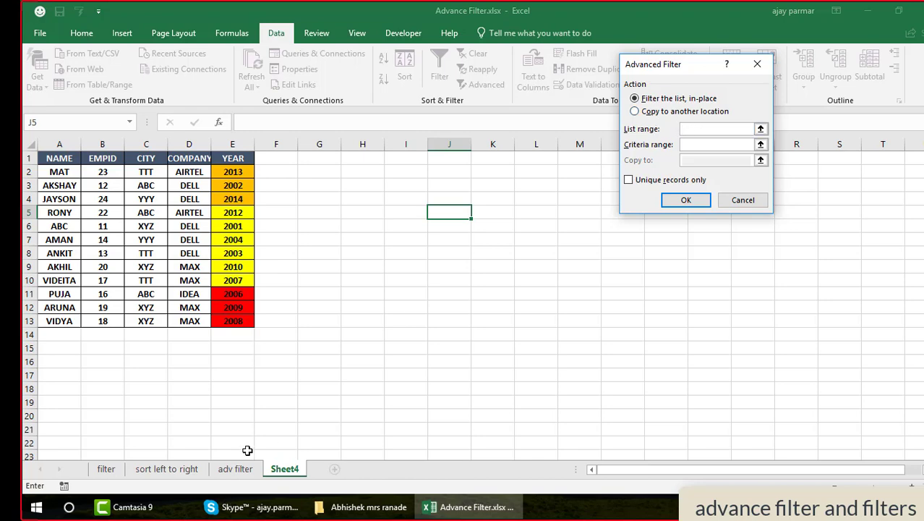
click(235, 471)
click(103, 162)
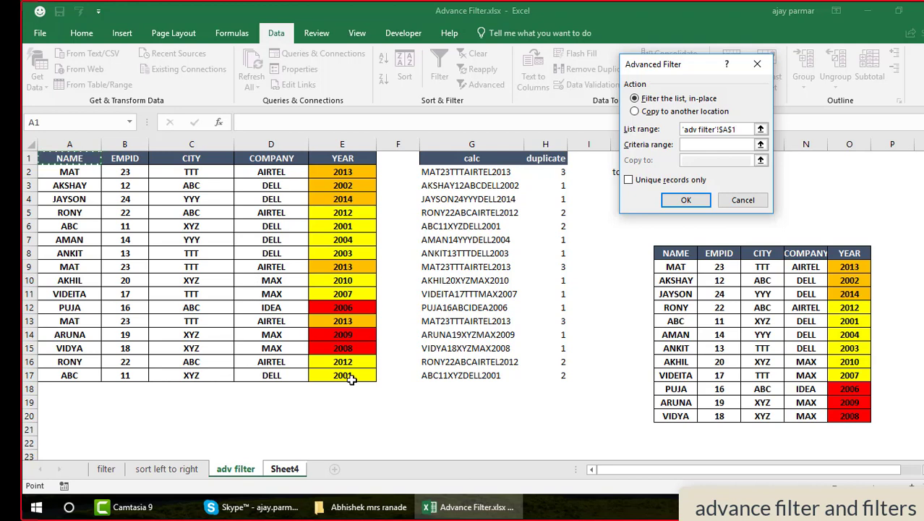
shift+click(347, 375)
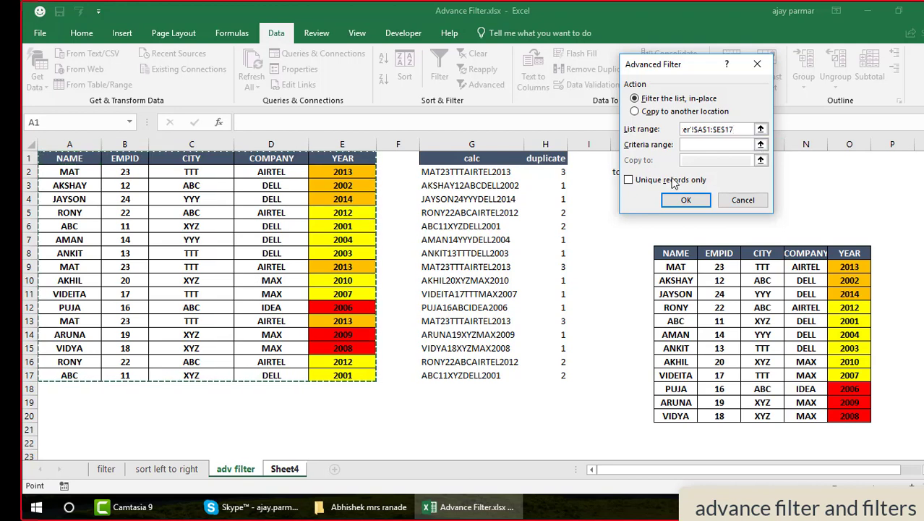
click(628, 180)
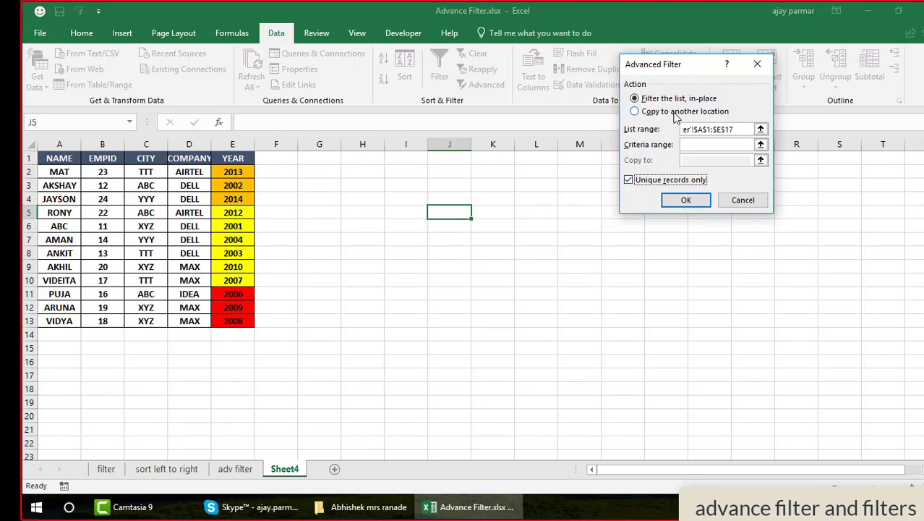
click(680, 201)
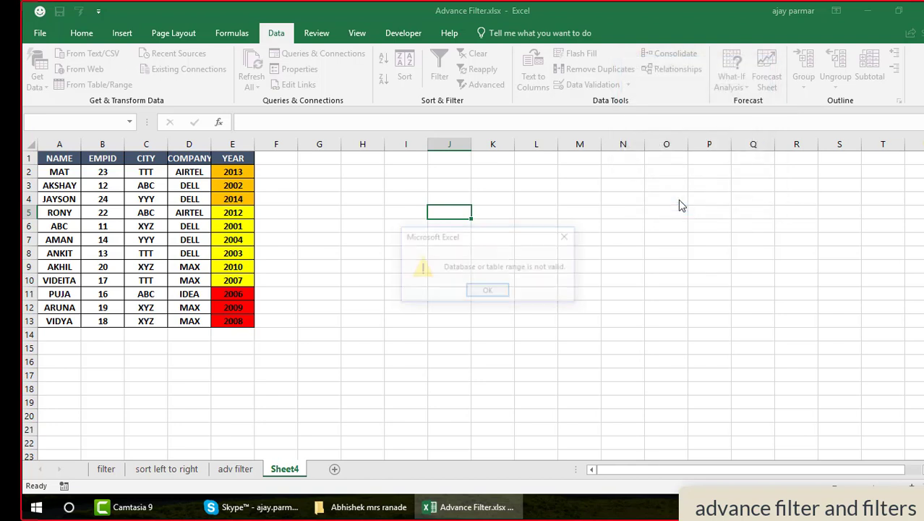
click(500, 293)
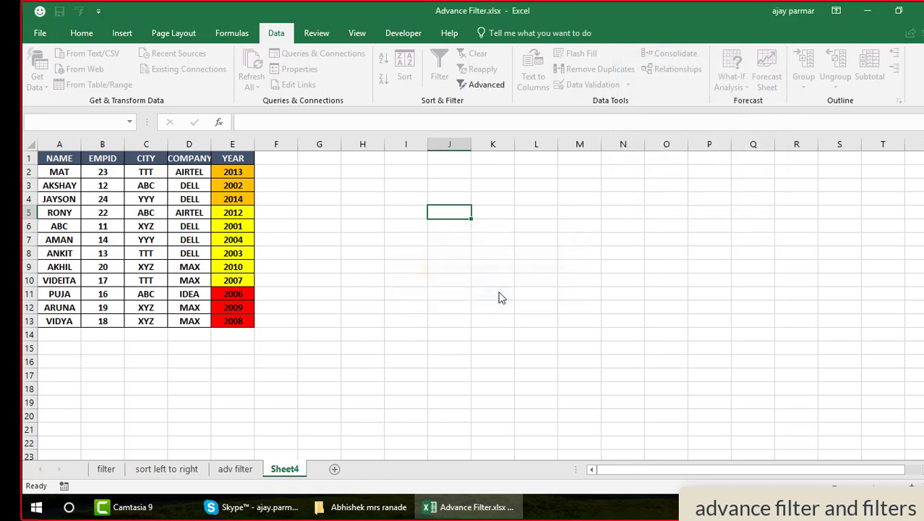
Use Advanced Filter from Sheet4 to copy A1:E17 of the adv filter sheet to cell J5, without limiting it to unique records.
click(474, 85)
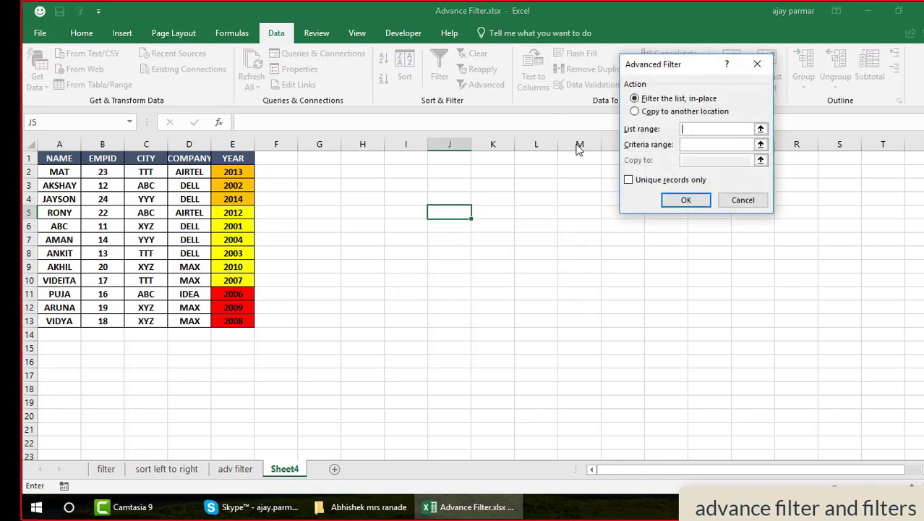
click(635, 112)
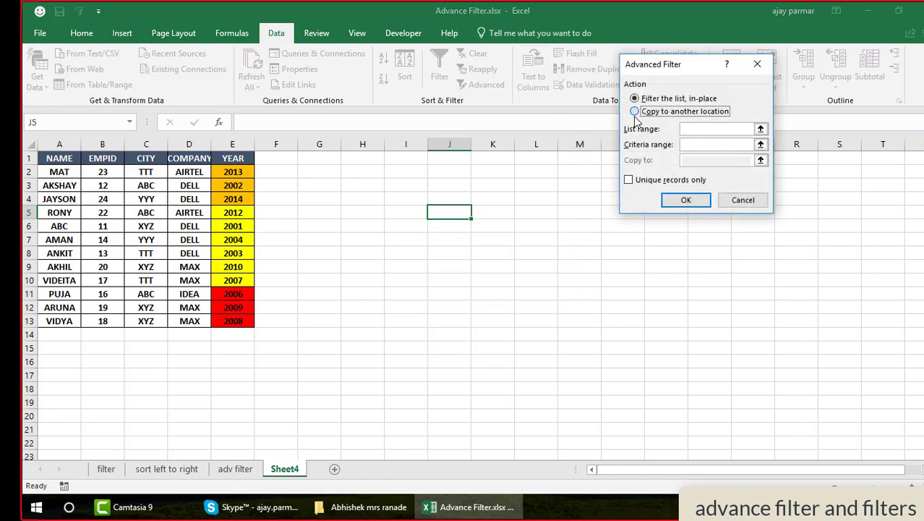
click(690, 130)
click(690, 160)
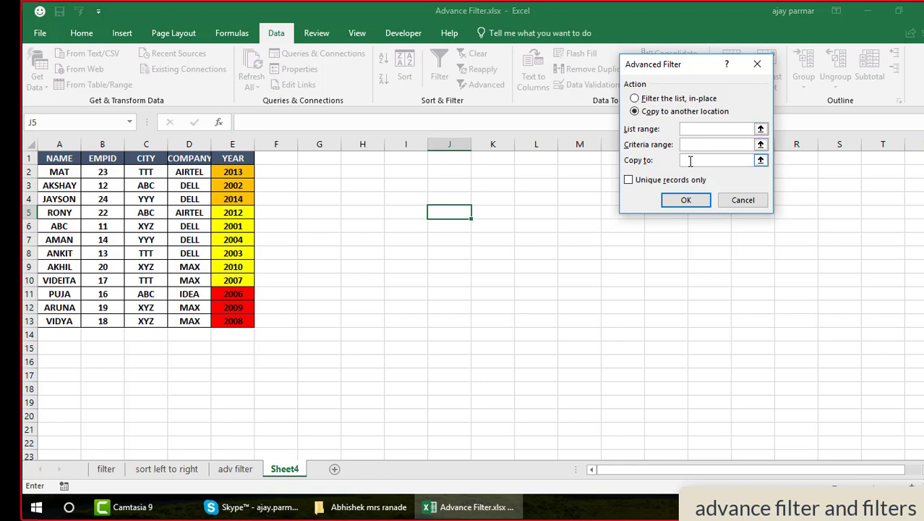
click(442, 212)
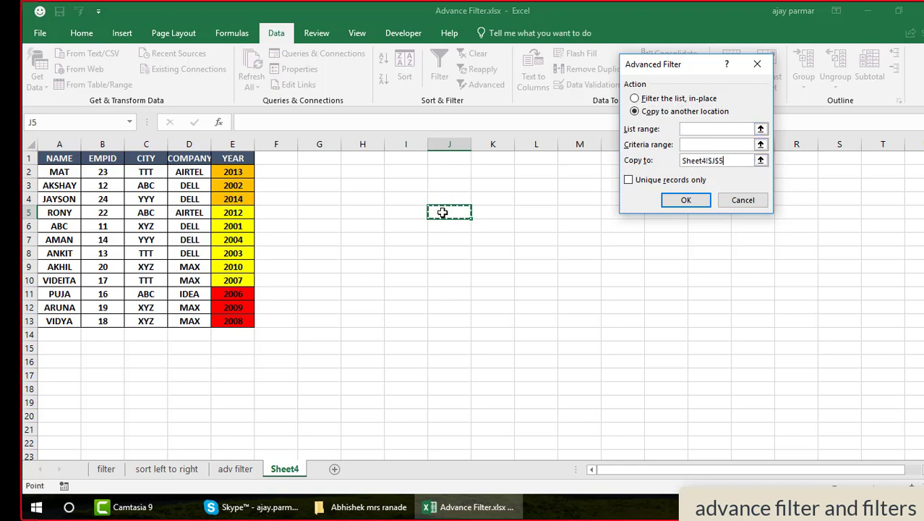
click(698, 137)
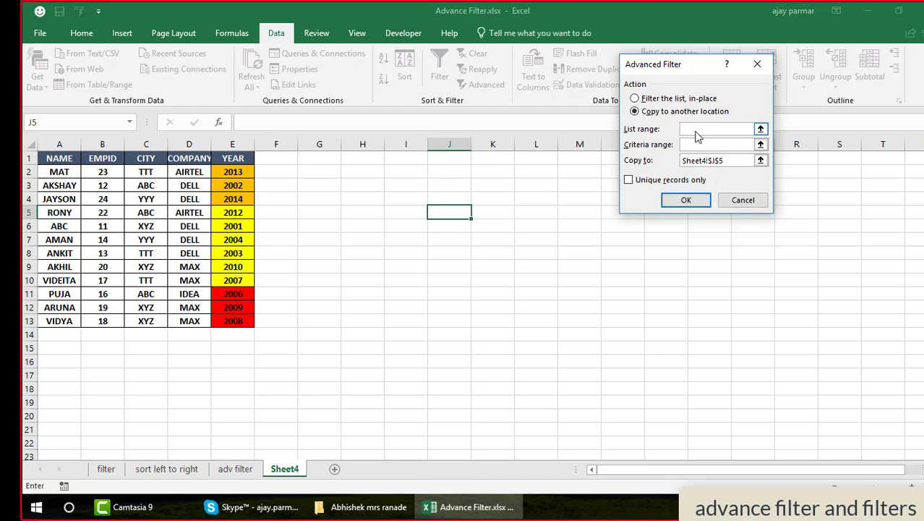
click(237, 470)
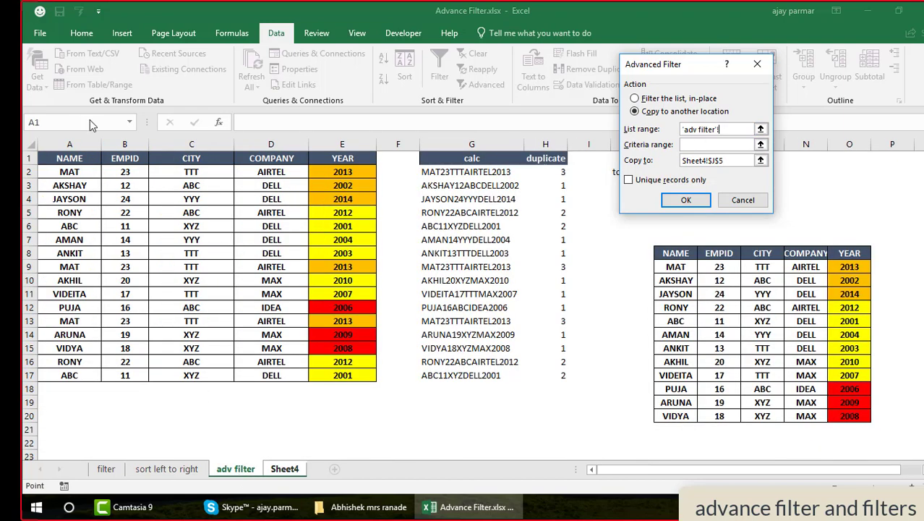
click(72, 158)
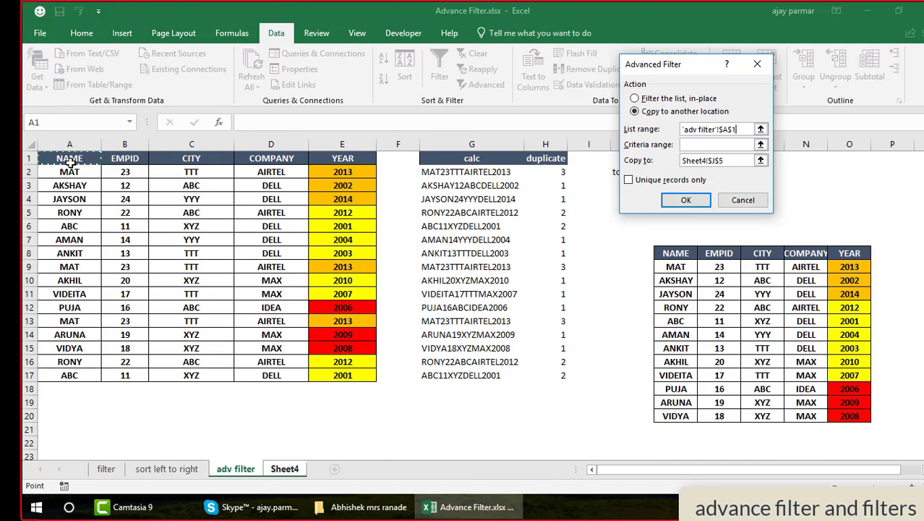
shift+click(335, 369)
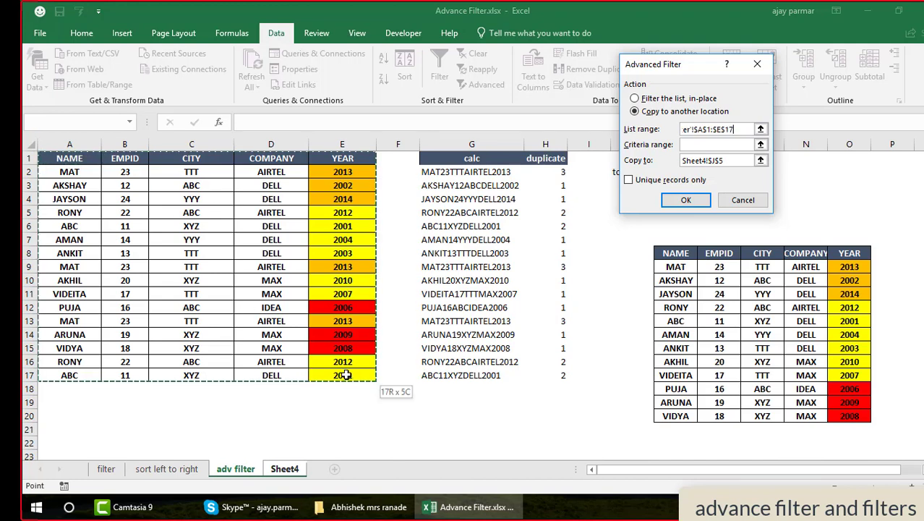
click(693, 199)
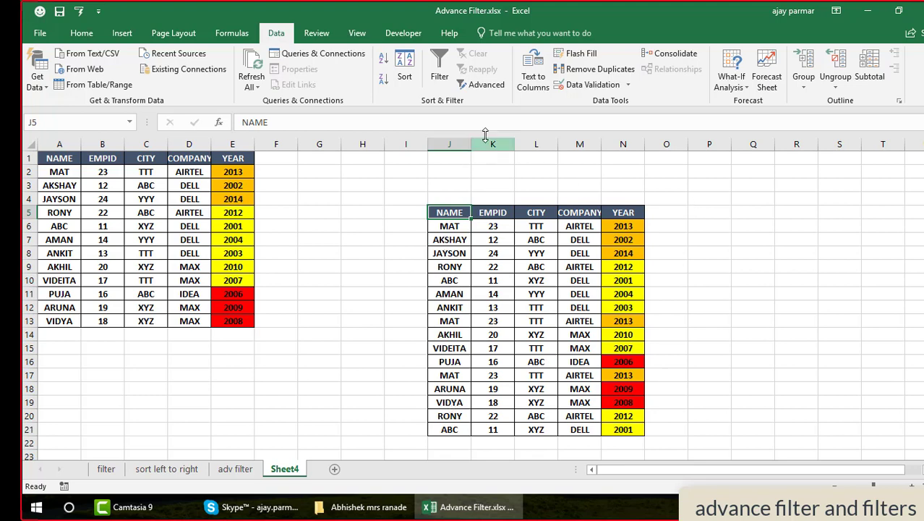
Delete the copied records in columns J to N of Sheet4, and return to cell C1 on the adv filter sheet.
click(463, 144)
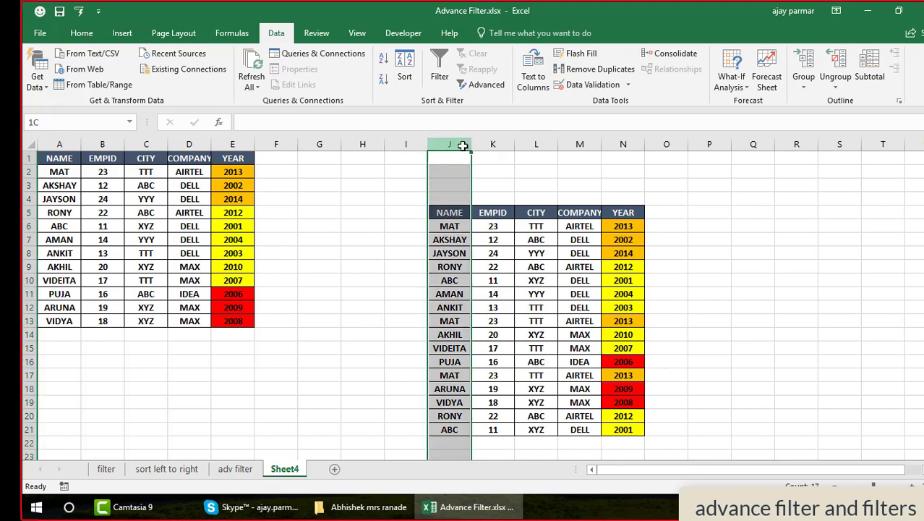
shift+click(632, 142)
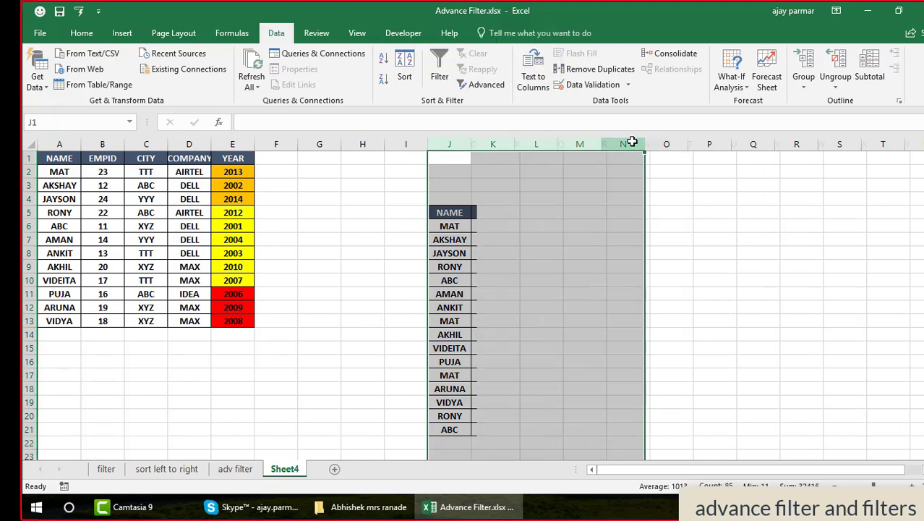
key(Delete)
click(454, 210)
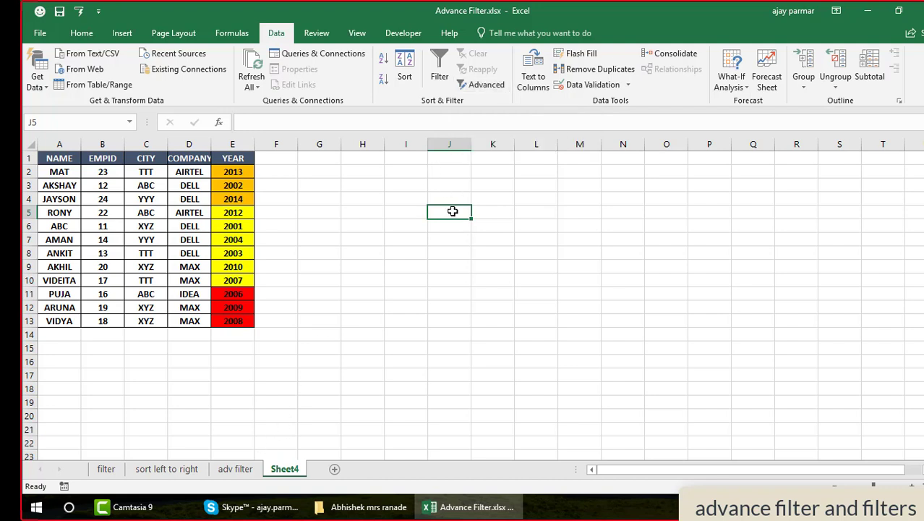
click(236, 470)
click(175, 159)
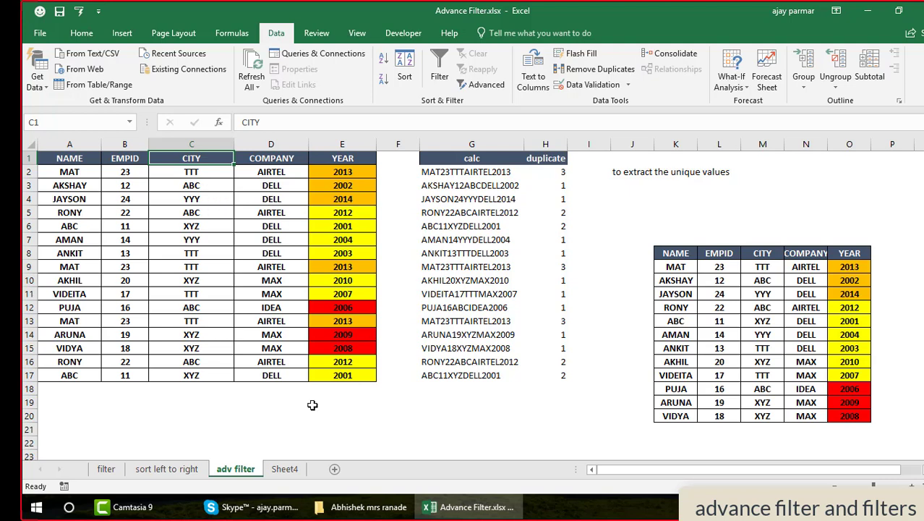
Start an Advanced Filter from cell I4 on Sheet4, set to copy unique records only to cell I4.
click(288, 471)
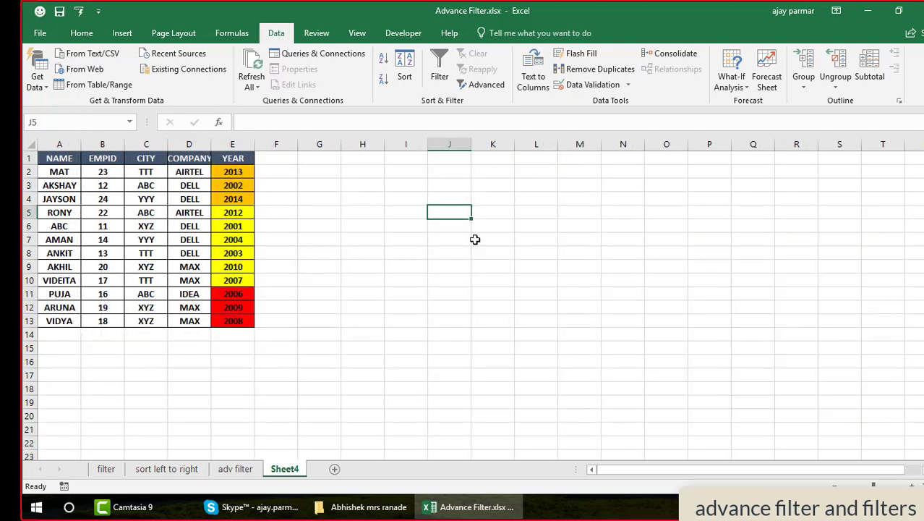
click(458, 196)
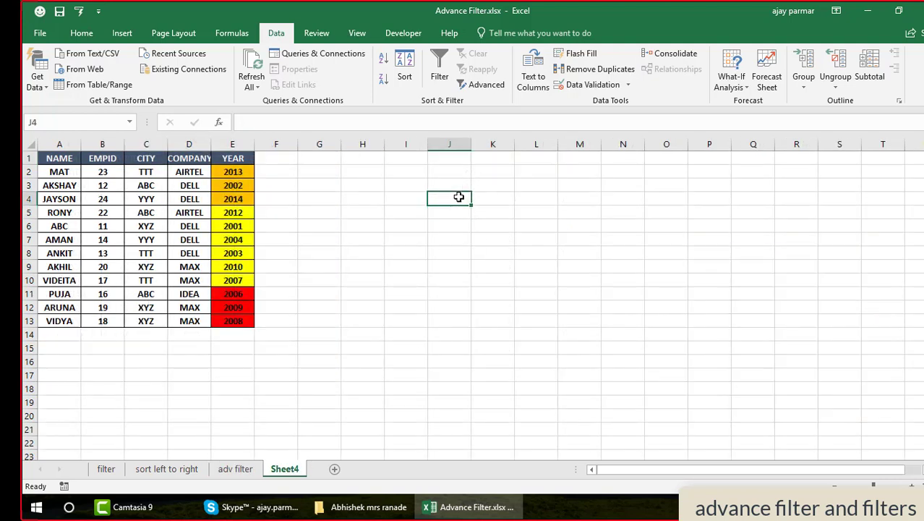
click(393, 199)
click(494, 84)
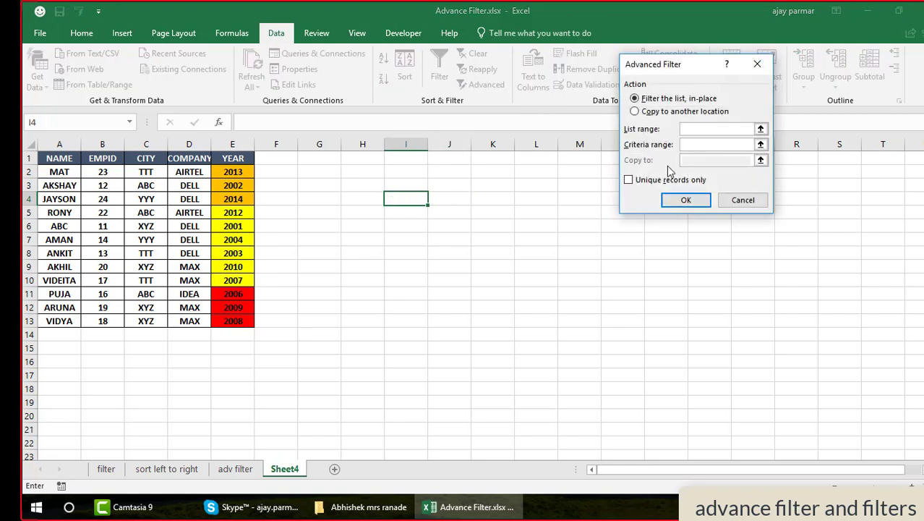
click(628, 180)
click(658, 114)
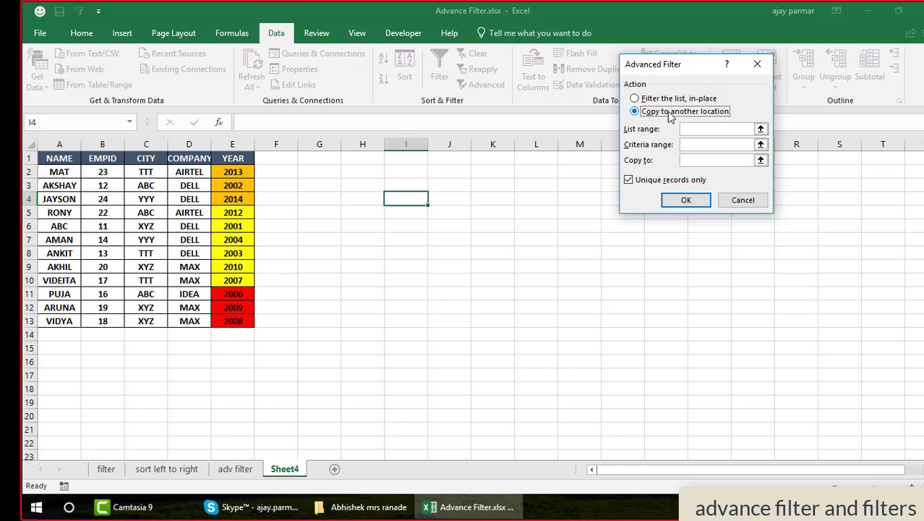
click(708, 160)
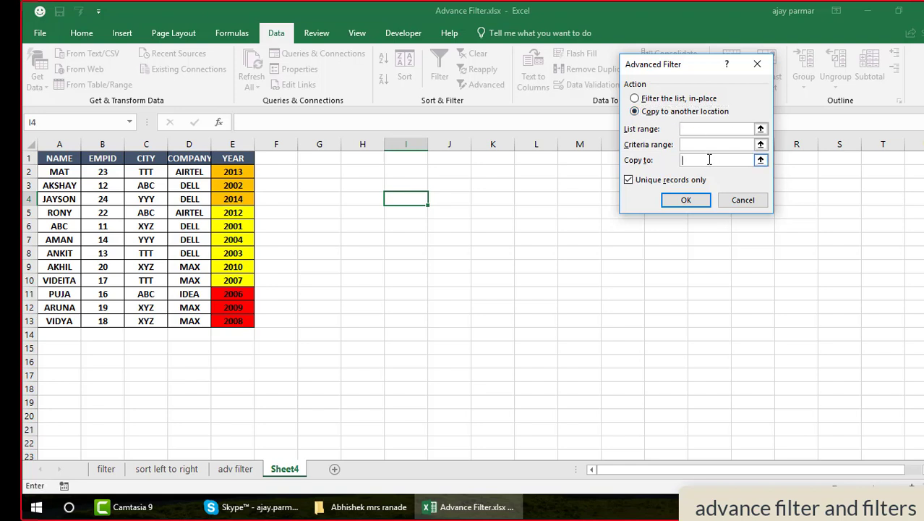
click(413, 199)
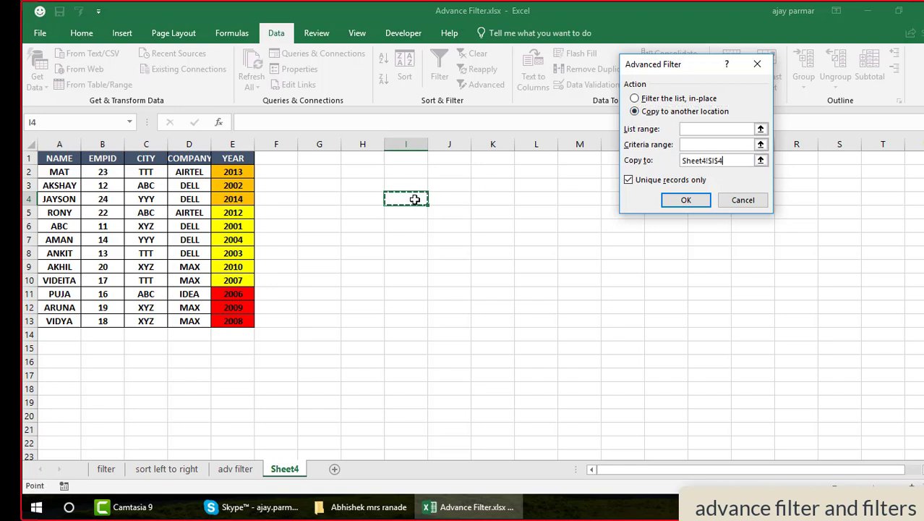
Use A1:E17 of the adv filter sheet as the list range and run the Advanced Filter.
click(706, 135)
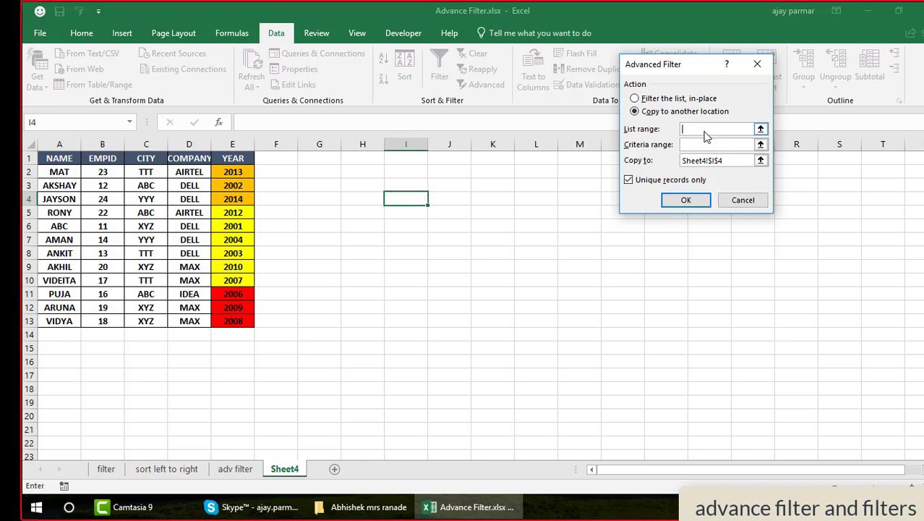
click(236, 470)
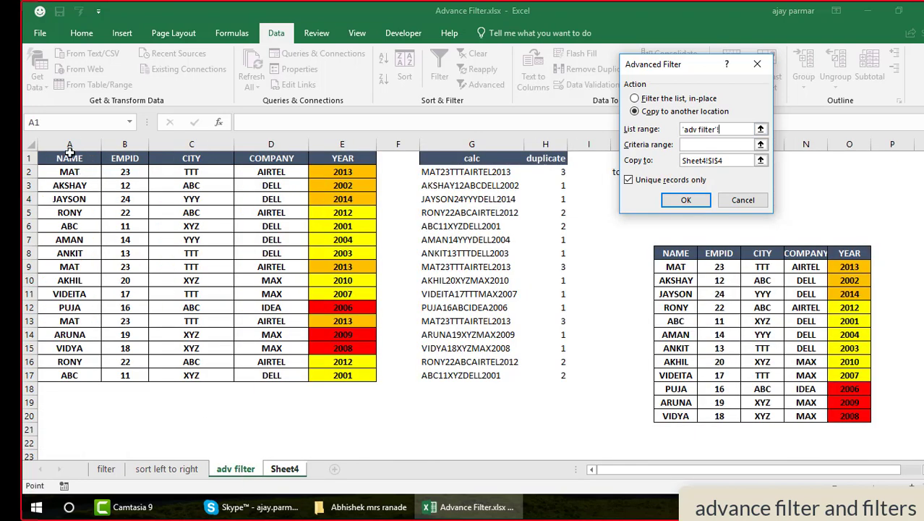
click(71, 153)
shift+click(348, 373)
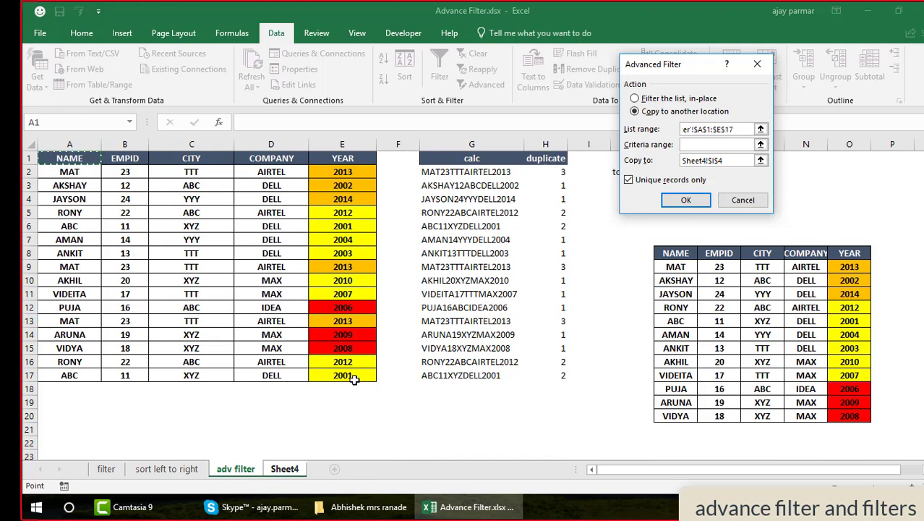
click(687, 201)
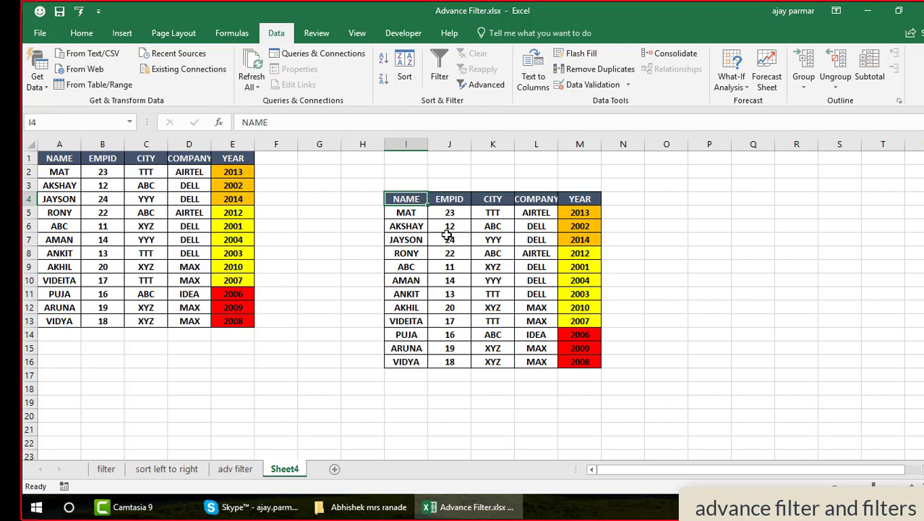
Name the range A1:E17 on the adv filter sheet telecomd.
click(236, 469)
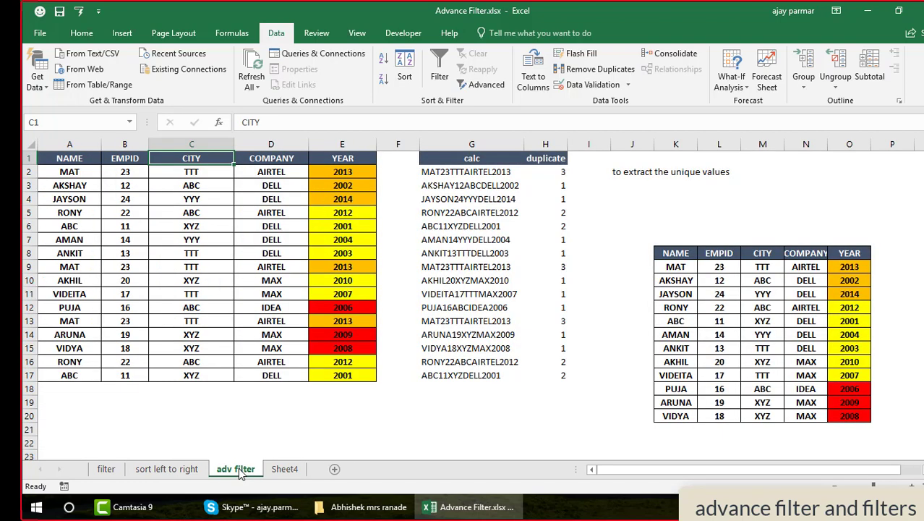
click(62, 157)
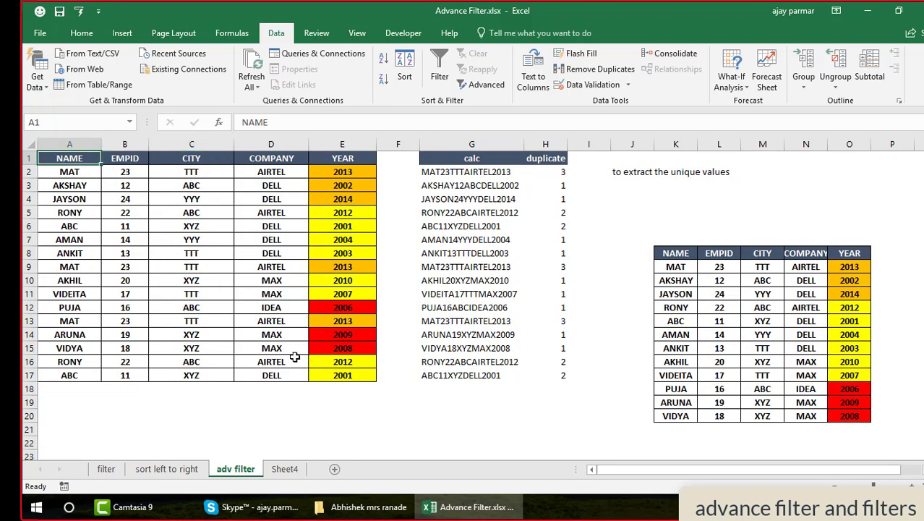
shift+click(350, 381)
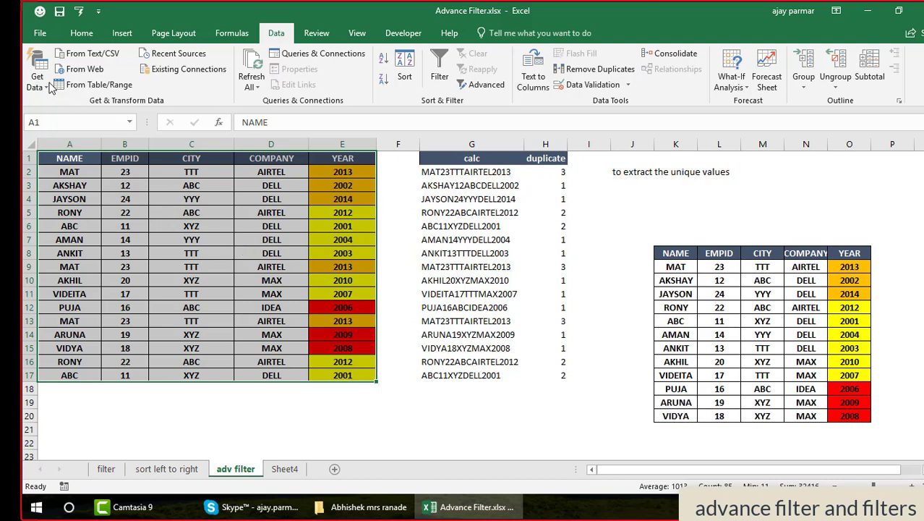
click(79, 125)
text(telecomdata)
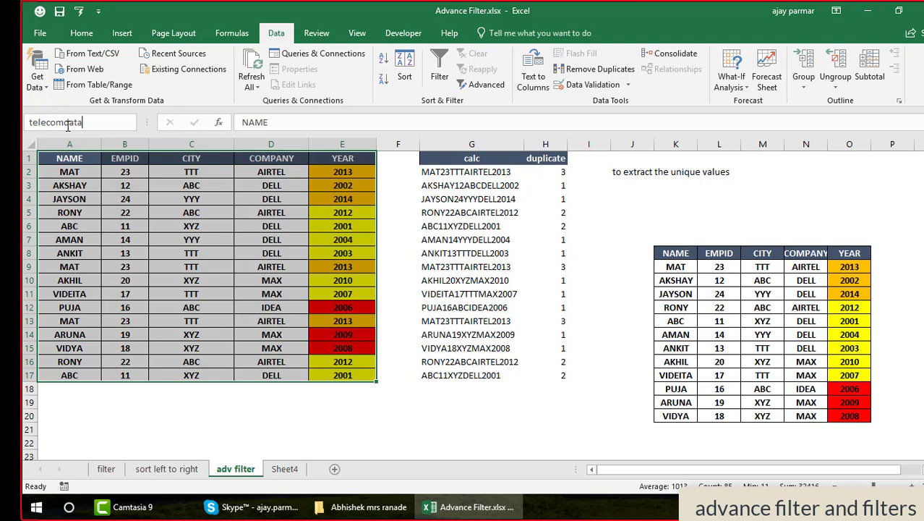
click(68, 124)
text(_)
key(BackSpace)
key(End)
key(BackSpace)
key(BackSpace)
key(BackSpace)
key(Return)
Select cell B5, and jump to the telecomd named range to check which cells it covers.
click(125, 210)
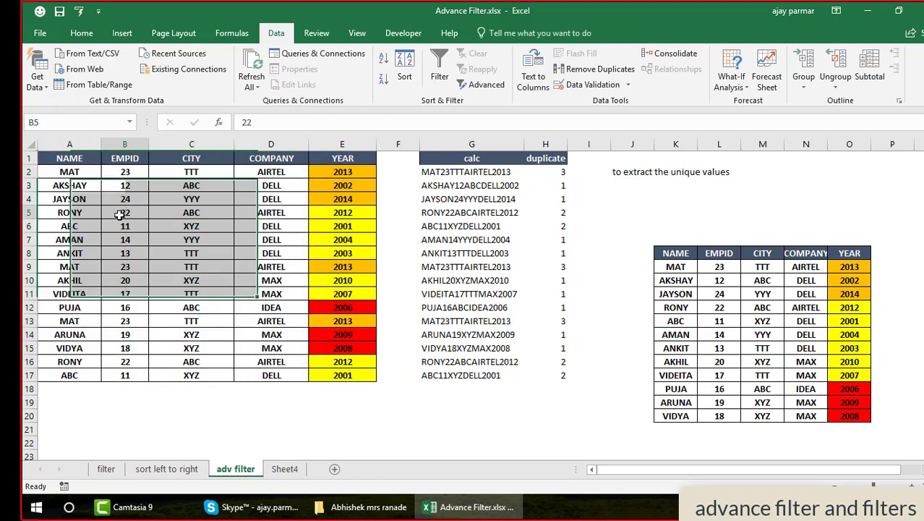
click(130, 122)
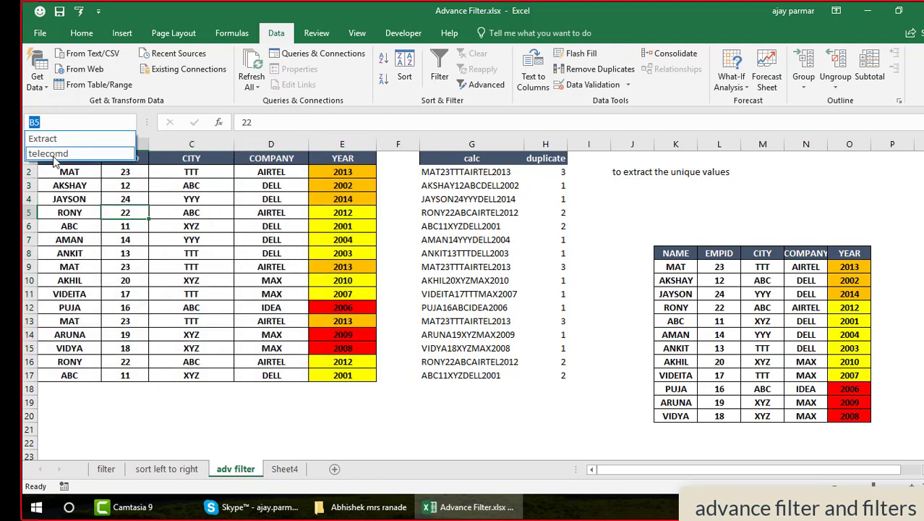
click(54, 155)
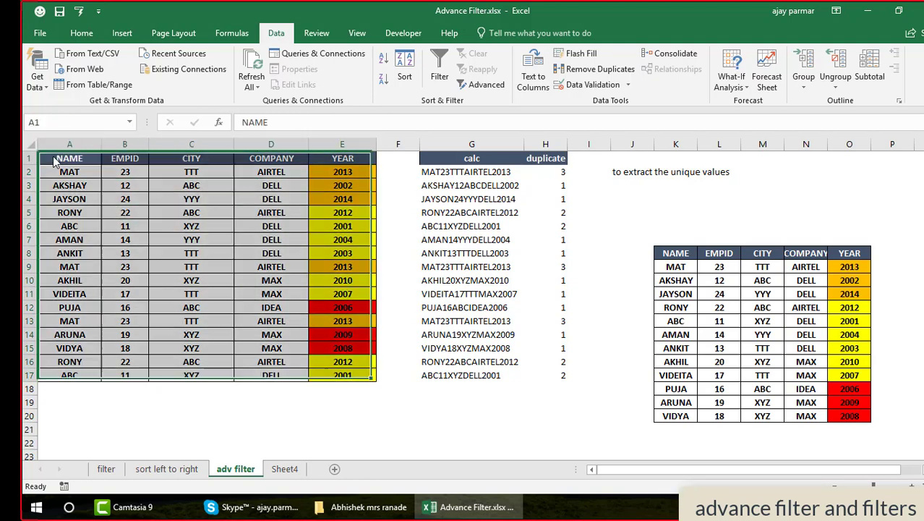
Make Sheet4 active and select the empty cell A17 below the first table.
click(298, 471)
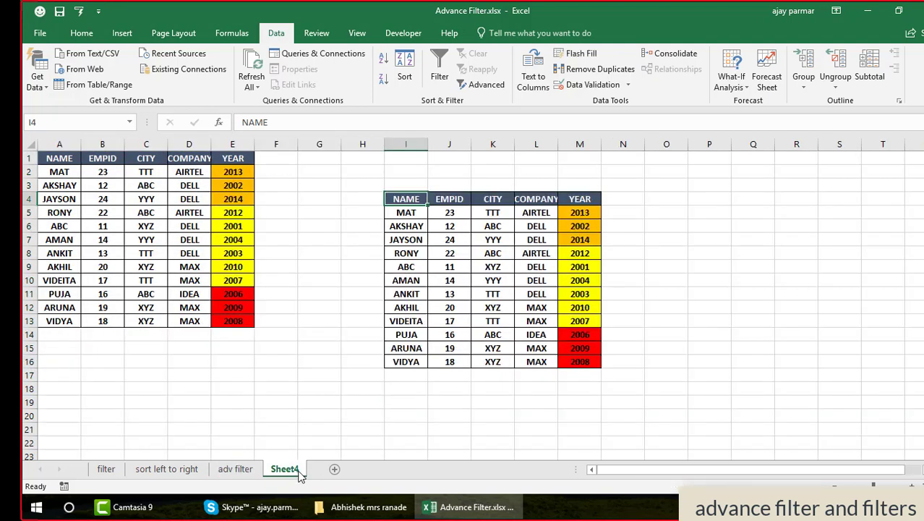
click(685, 225)
click(724, 225)
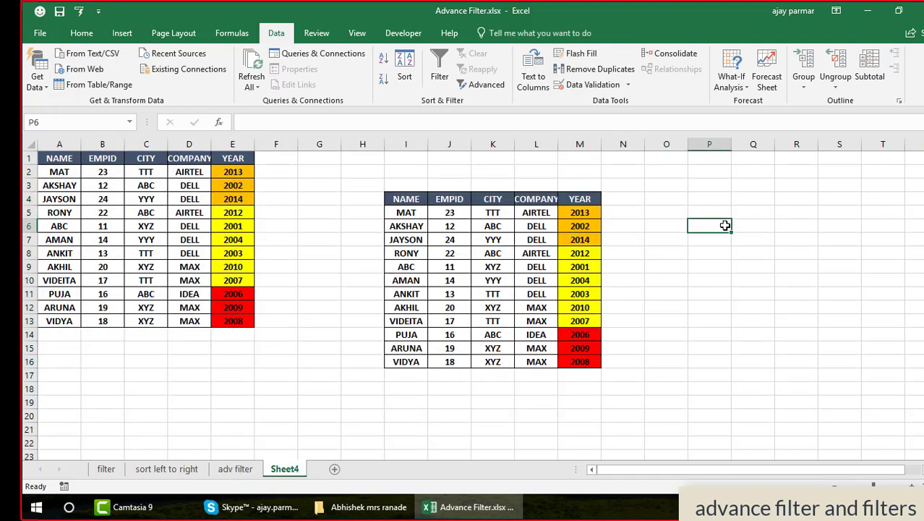
click(835, 483)
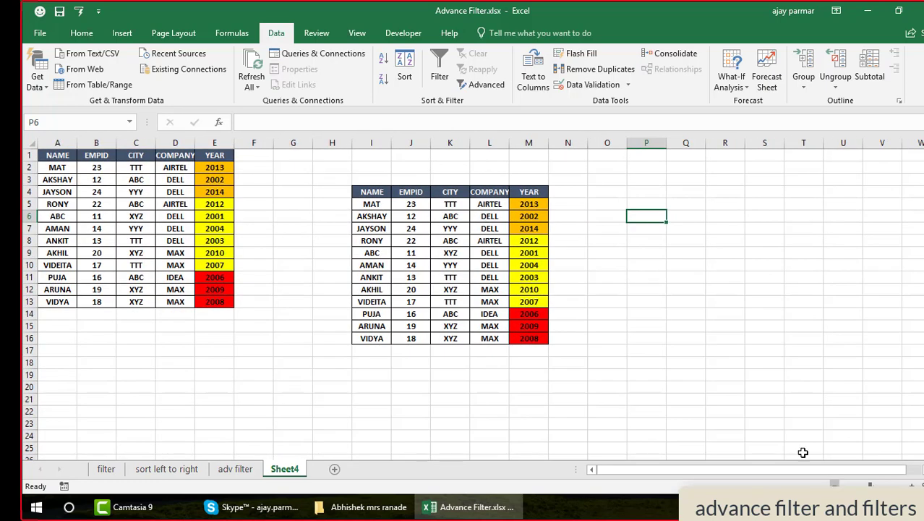
click(73, 352)
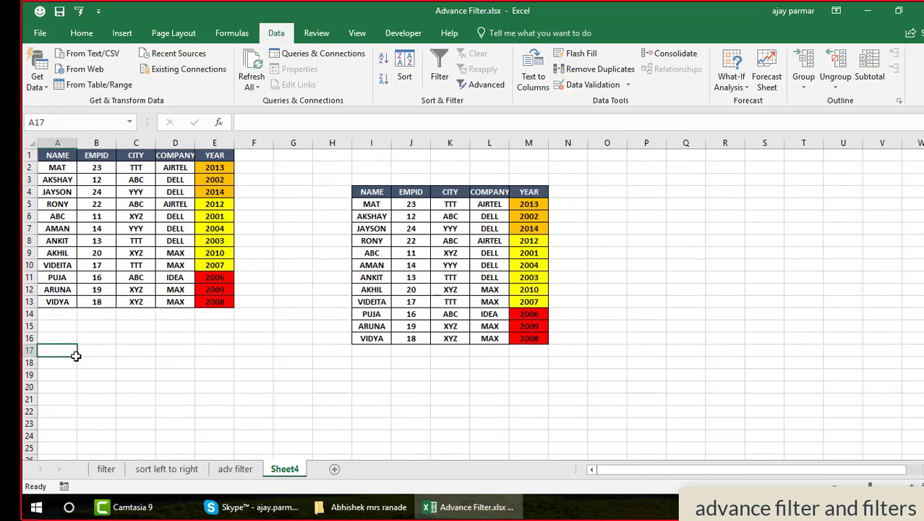
click(483, 84)
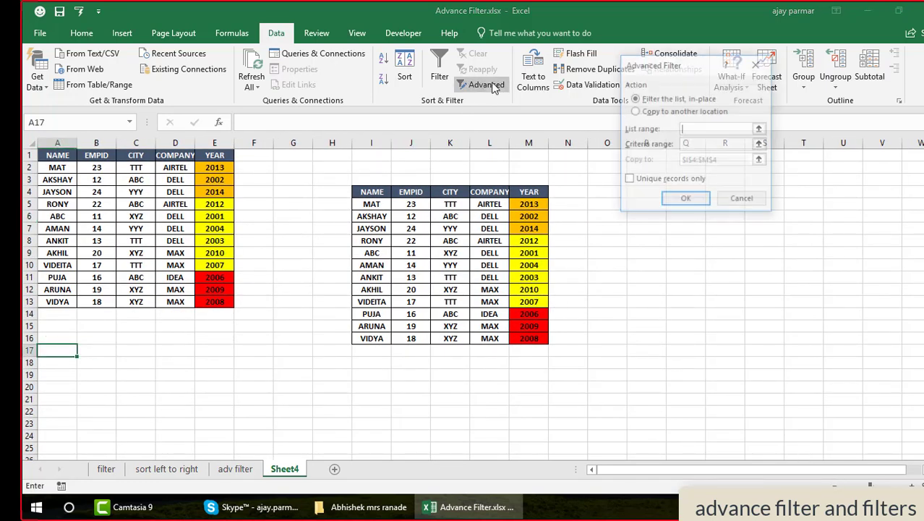
click(738, 202)
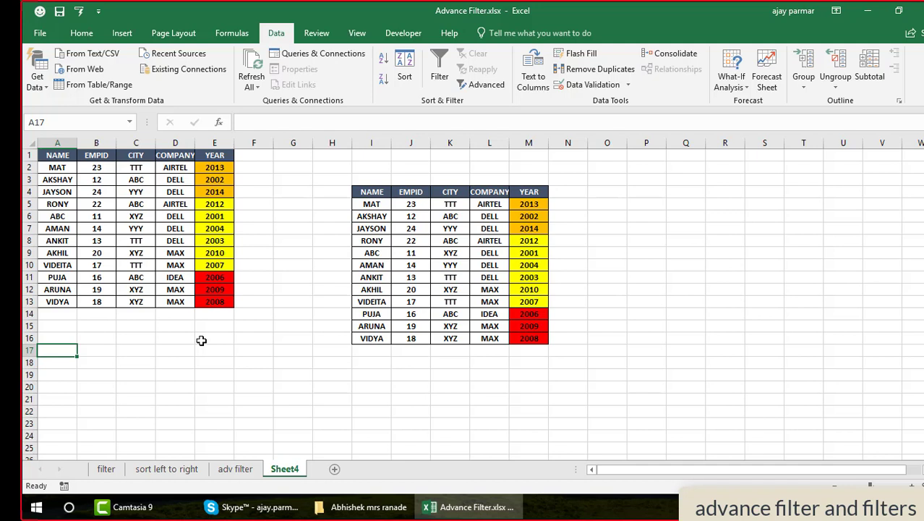
key(alt)
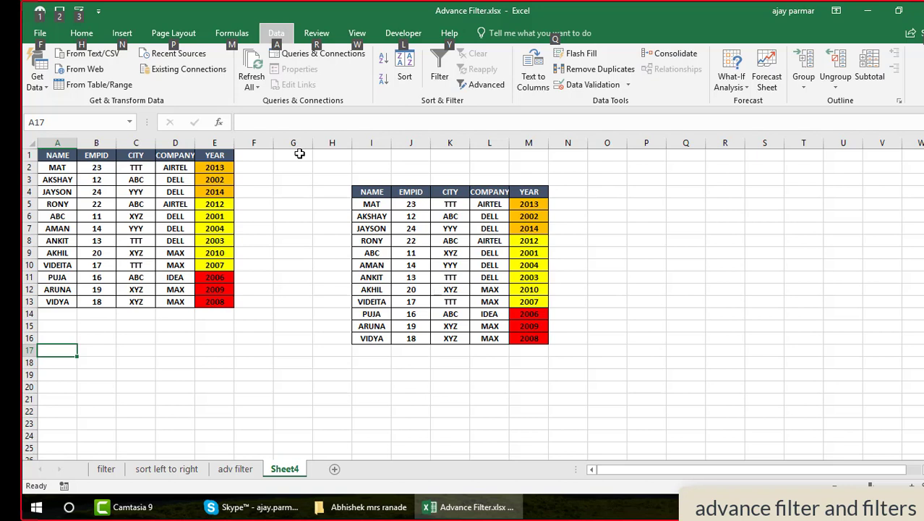
key(a)
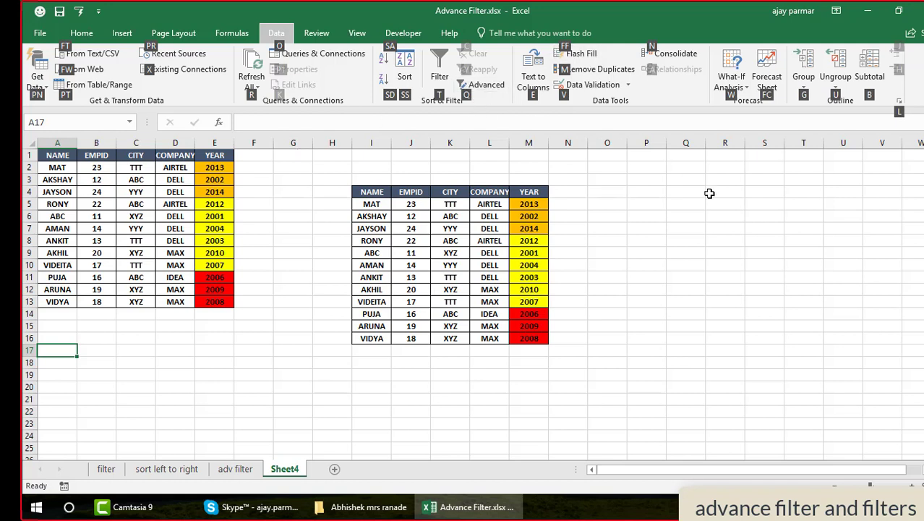
key(q)
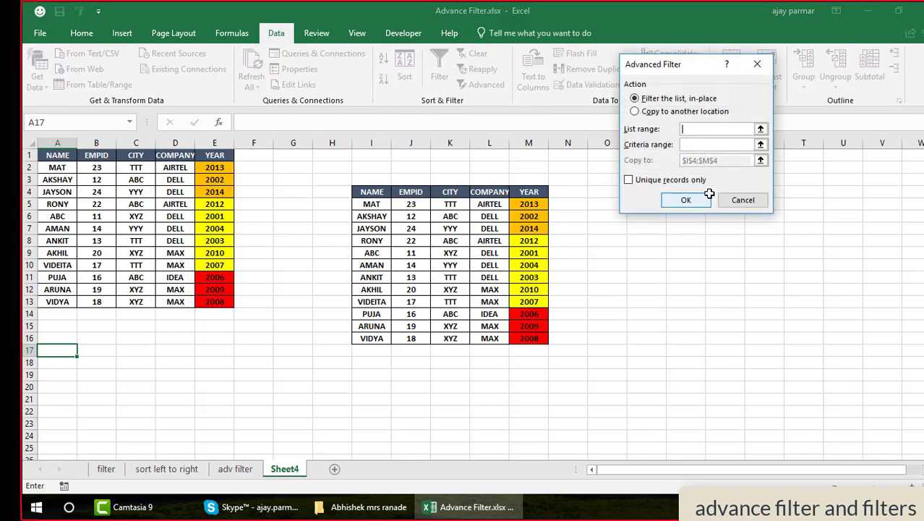
click(756, 204)
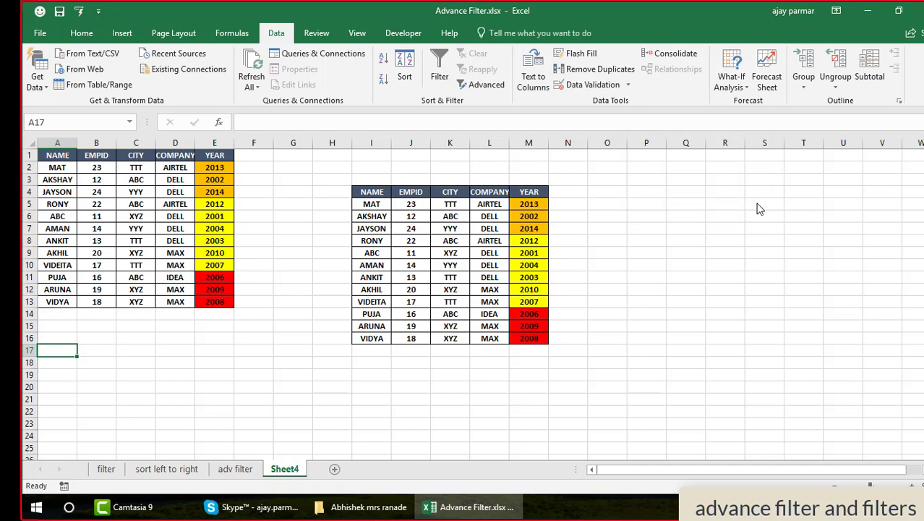
key(alt)
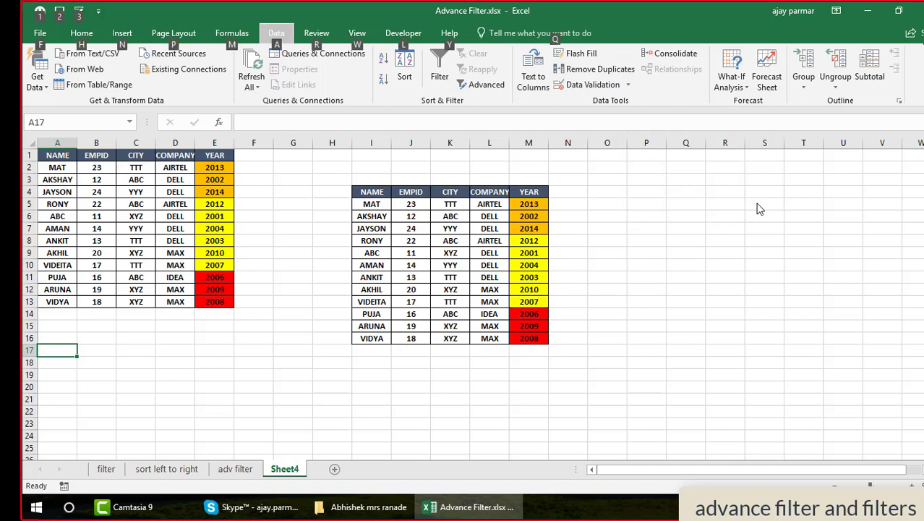
click(59, 350)
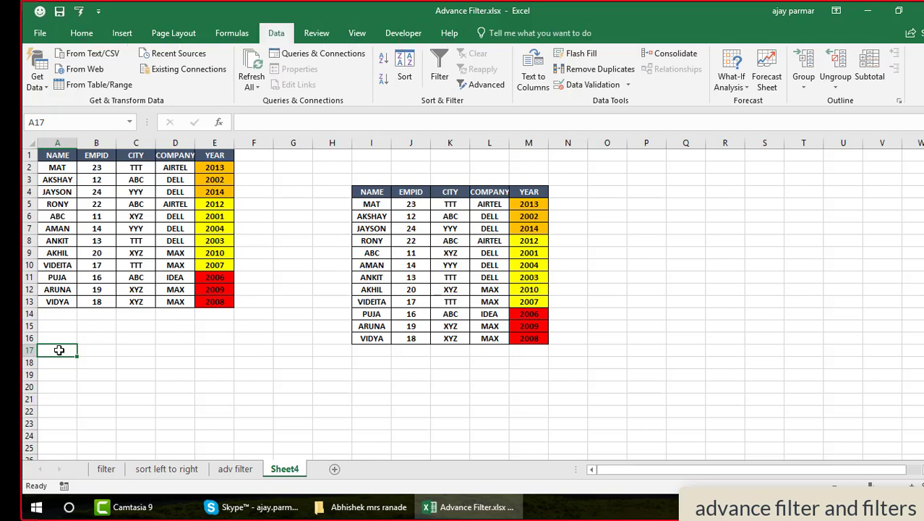
key(alt+a)
key(q)
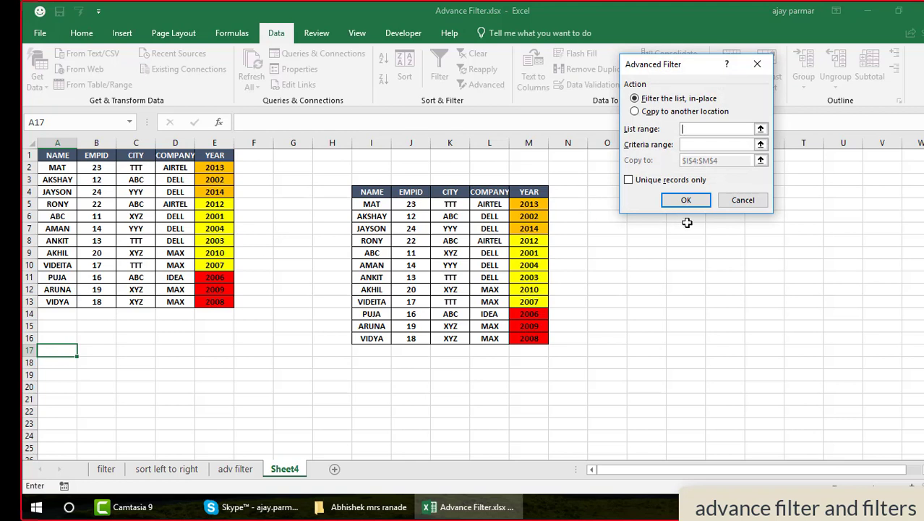
click(745, 201)
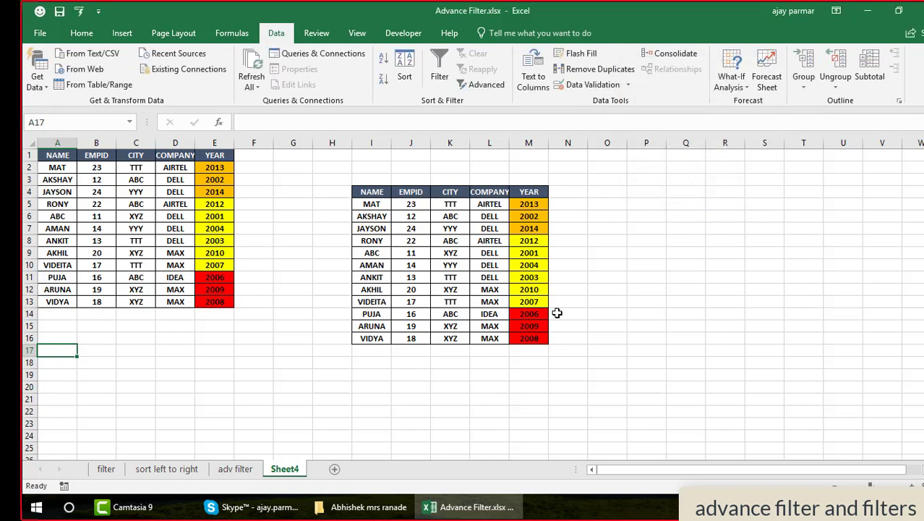
Note the Advanced Filter shortcut on Sheet4 by entering alt+a+q in P1 and adv filter in Q1.
click(628, 157)
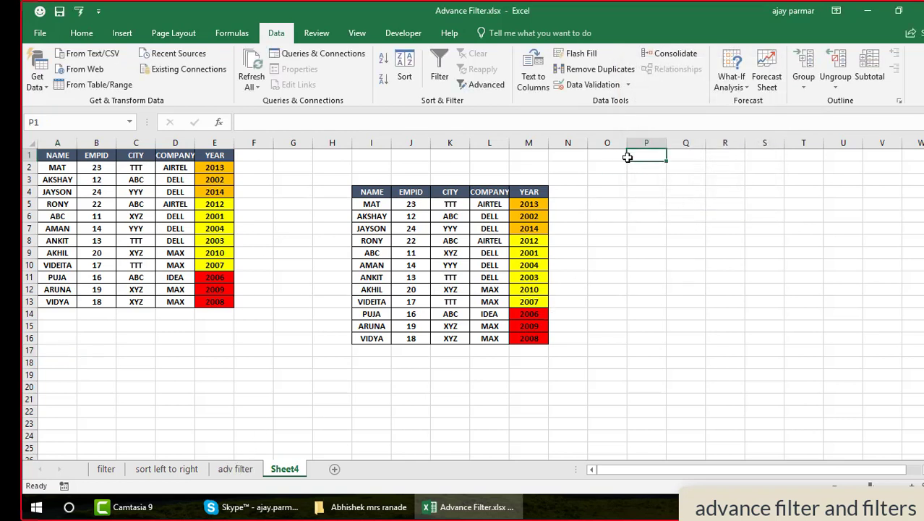
text(alt+a+q)
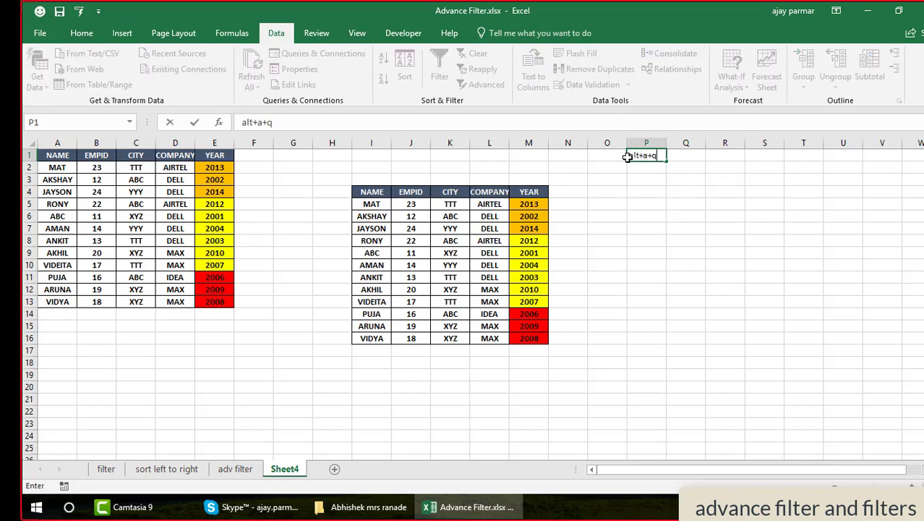
key(Tab)
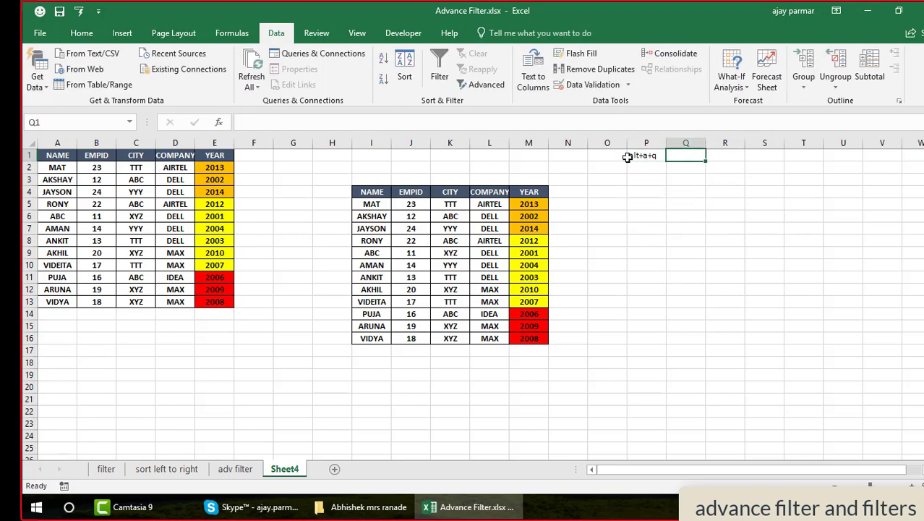
text(adv filter)
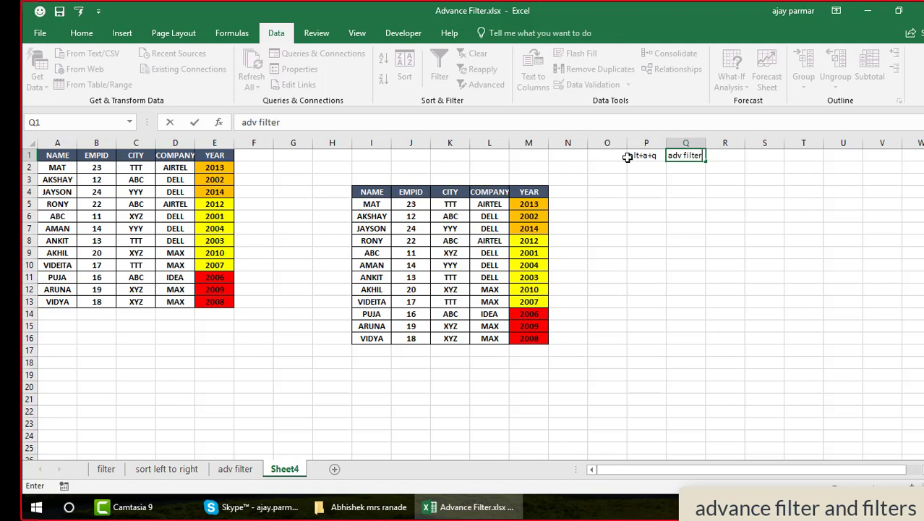
key(Return)
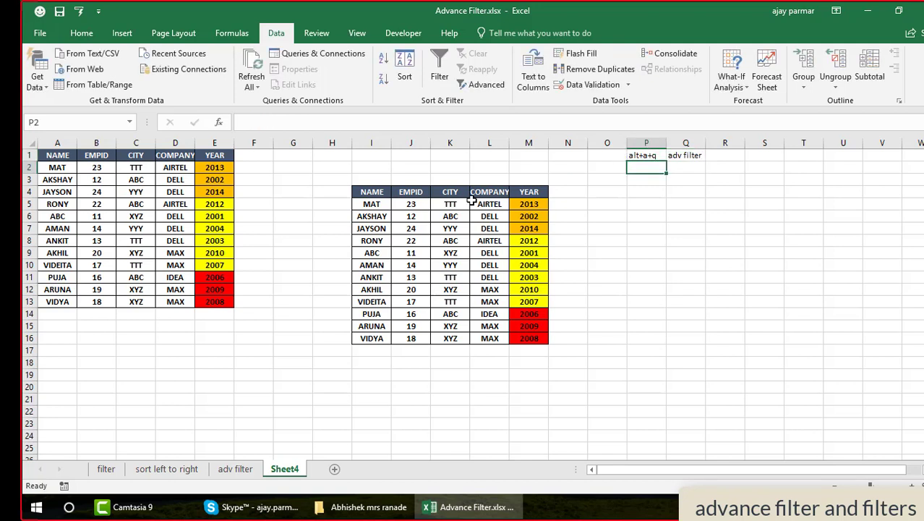
Widen column D so the COMPANY heading fits, and select the empty cell A18 below the first table.
drag(194, 143, 221, 161)
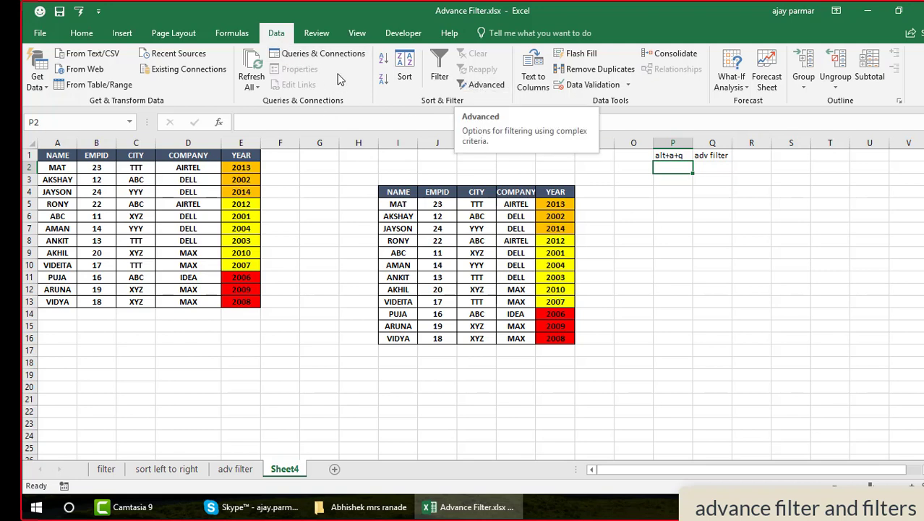
click(76, 358)
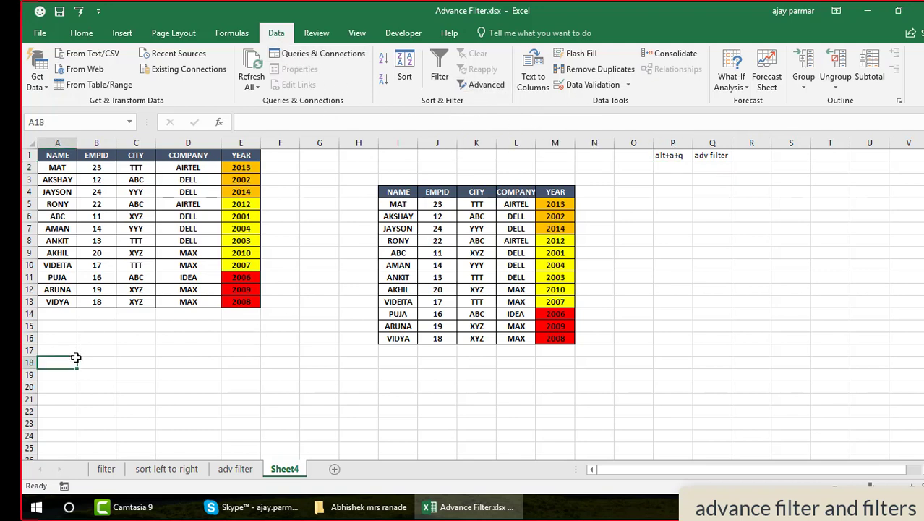
key(alt+a)
key(q)
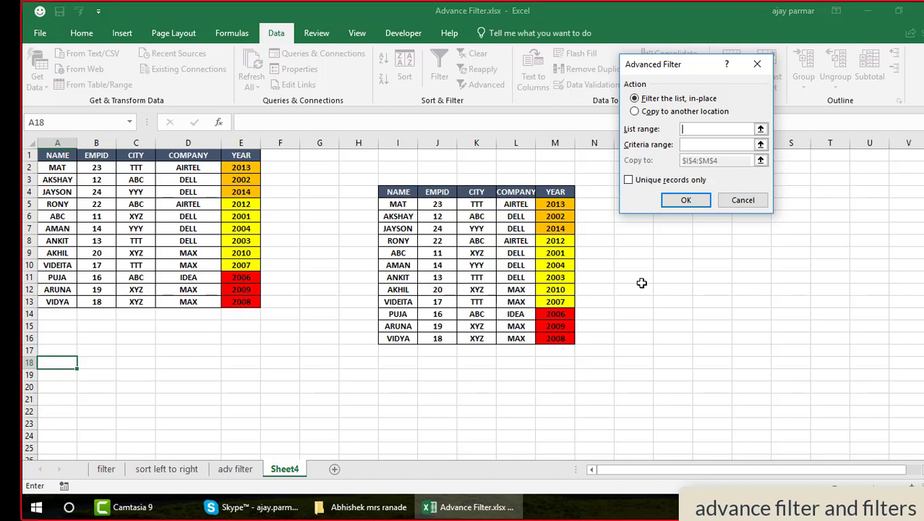
key(Down)
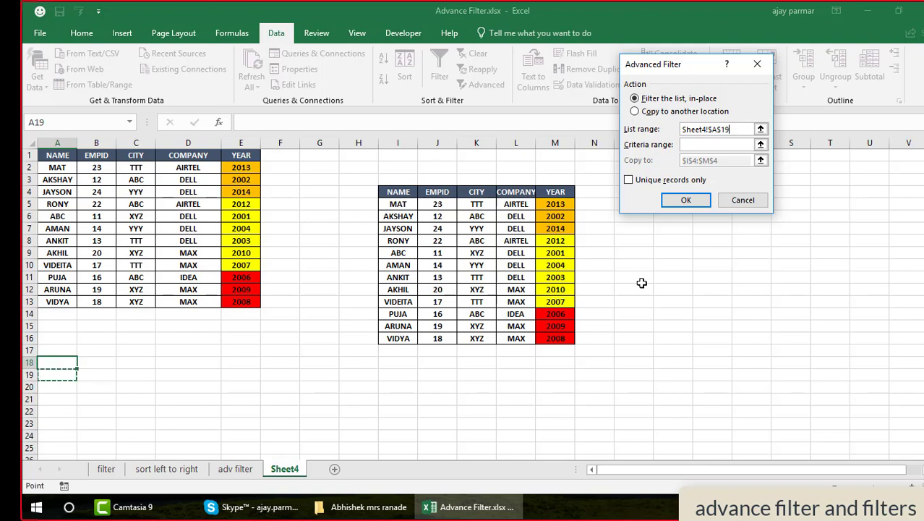
key(Tab)
key(Tab)
key(Tab)
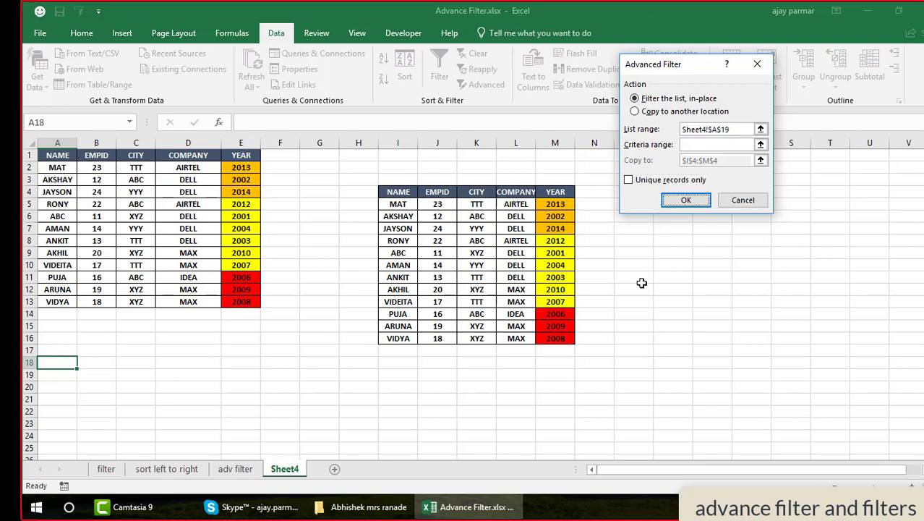
key(Tab)
key(Tab)
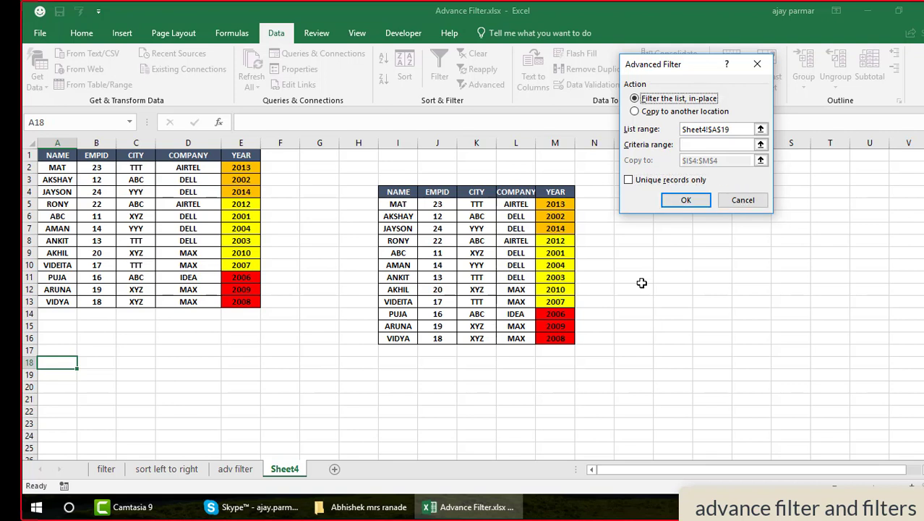
key(Tab)
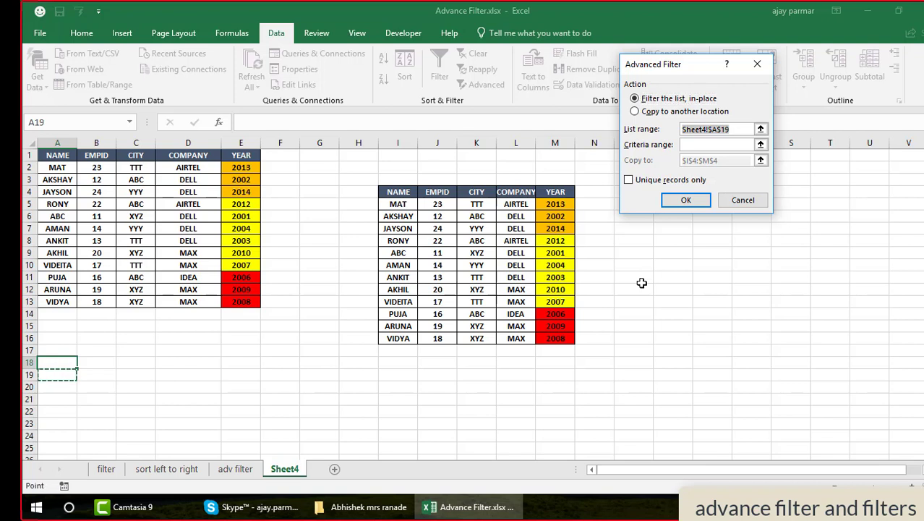
key(Tab)
key(Tab)
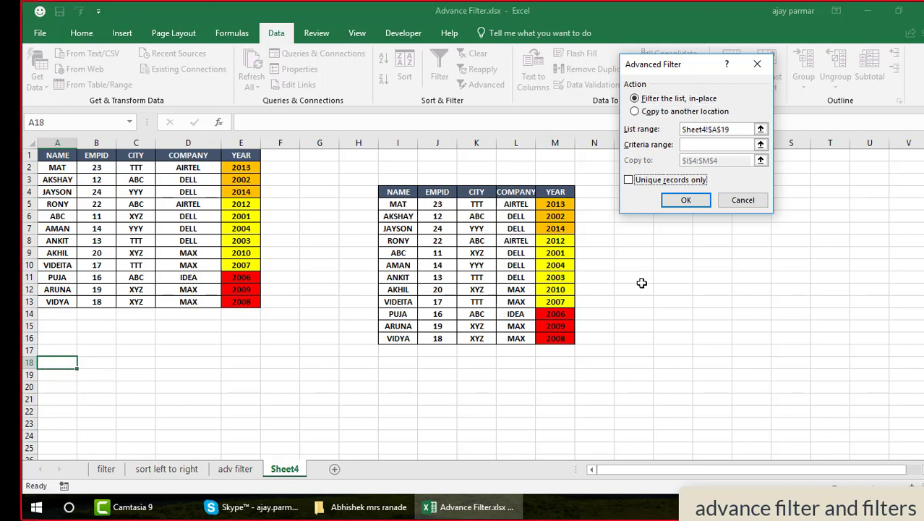
key(Tab)
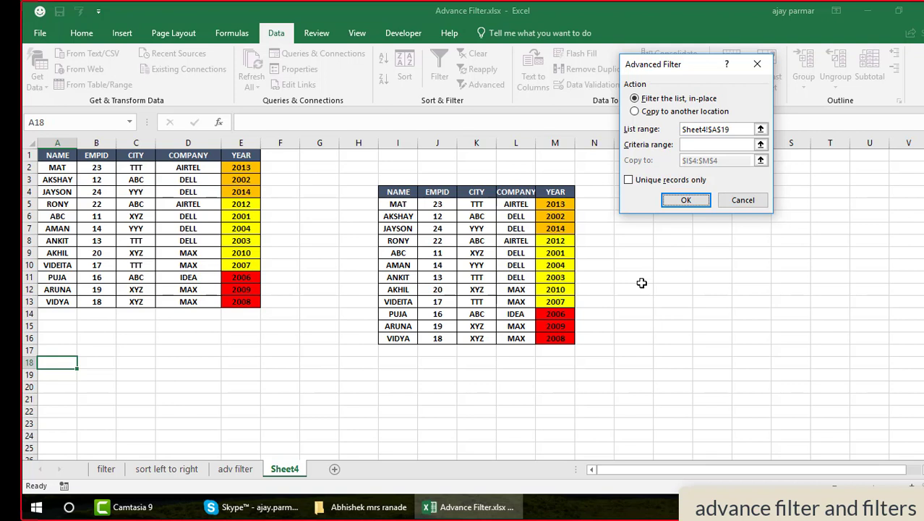
key(Tab)
key(Tab)
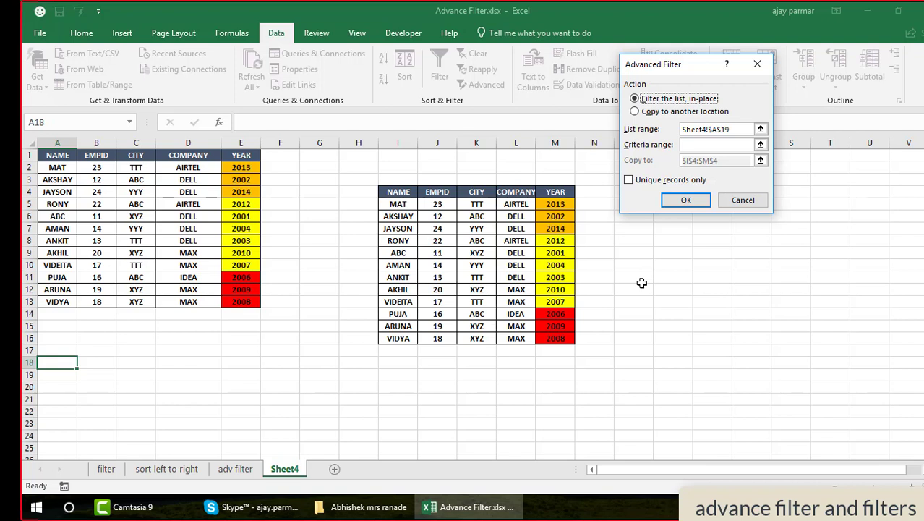
key(Tab)
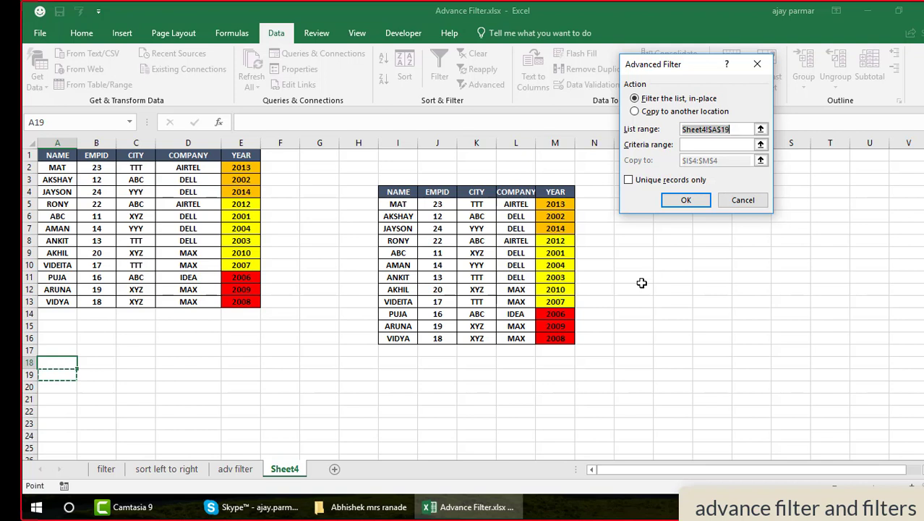
key(shift+Tab)
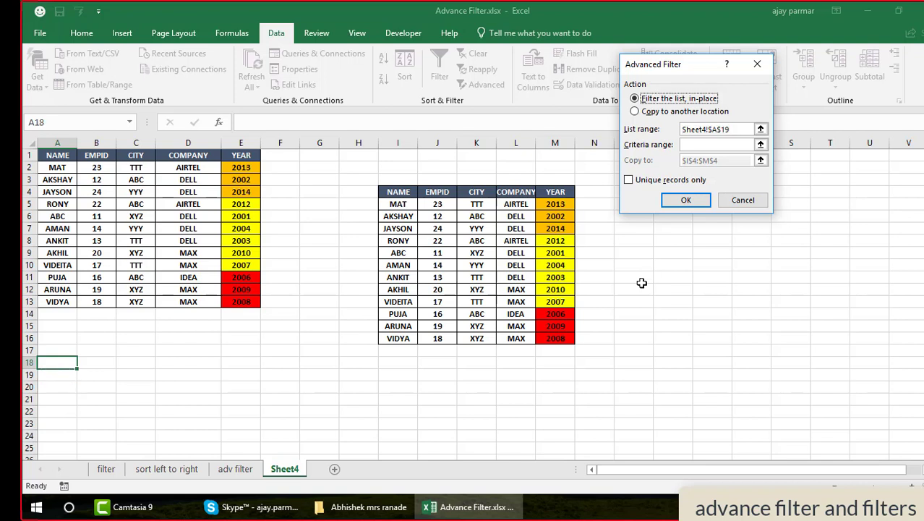
key(Down)
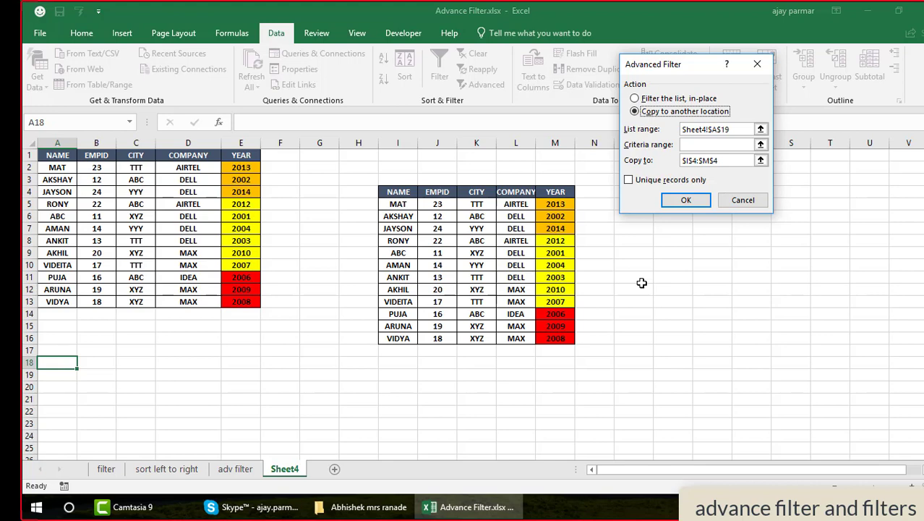
click(743, 200)
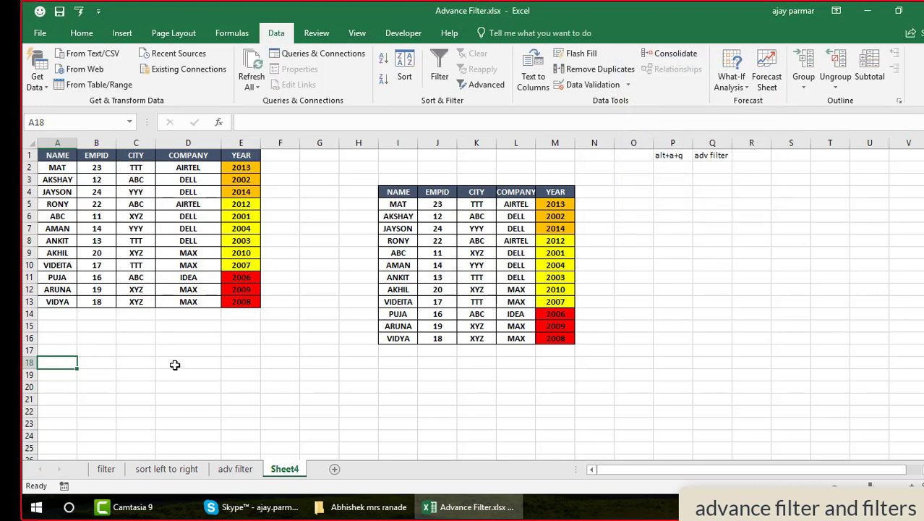
Run the Advanced Filter on the telecomd range, copying unique records only to I4:M4.
key(alt+a)
key(q)
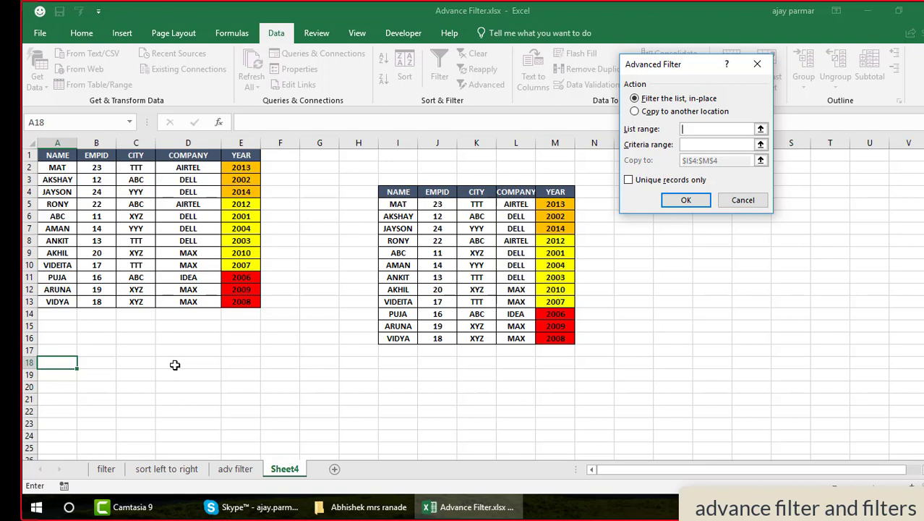
key(shift+Tab)
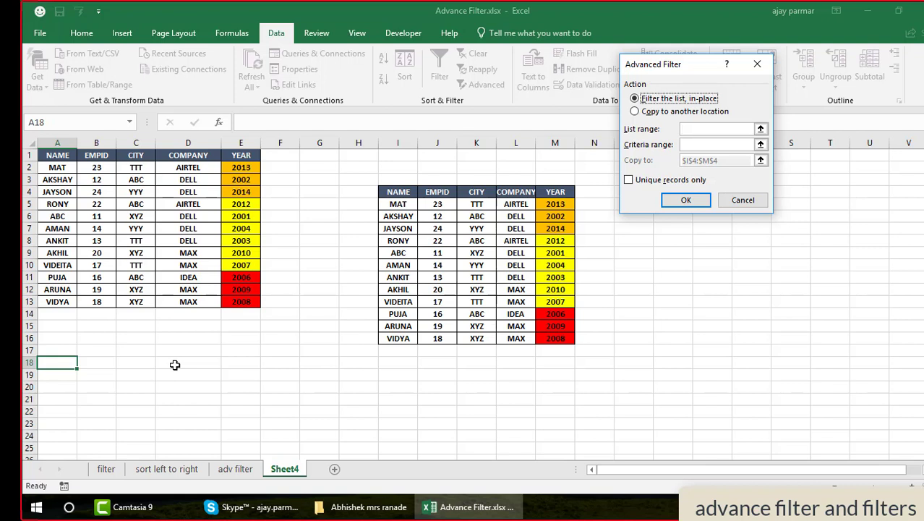
key(Down)
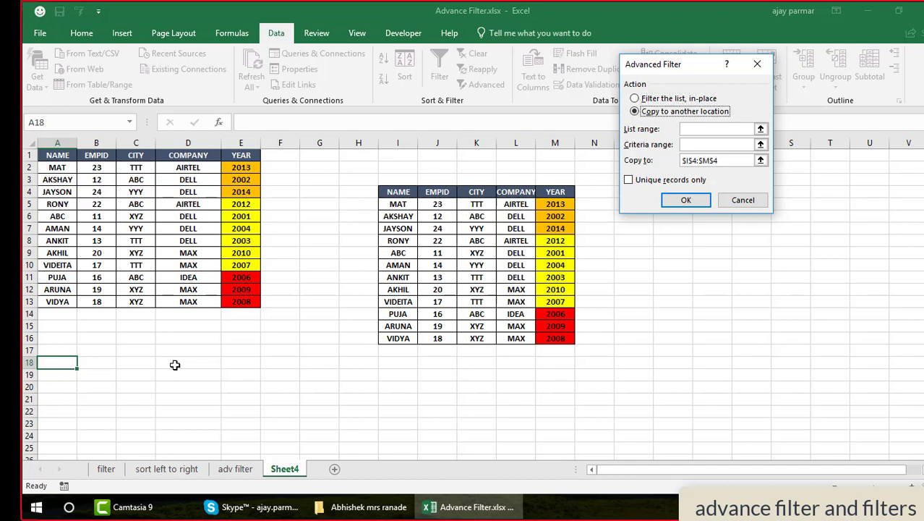
key(Tab)
text(telecomd)
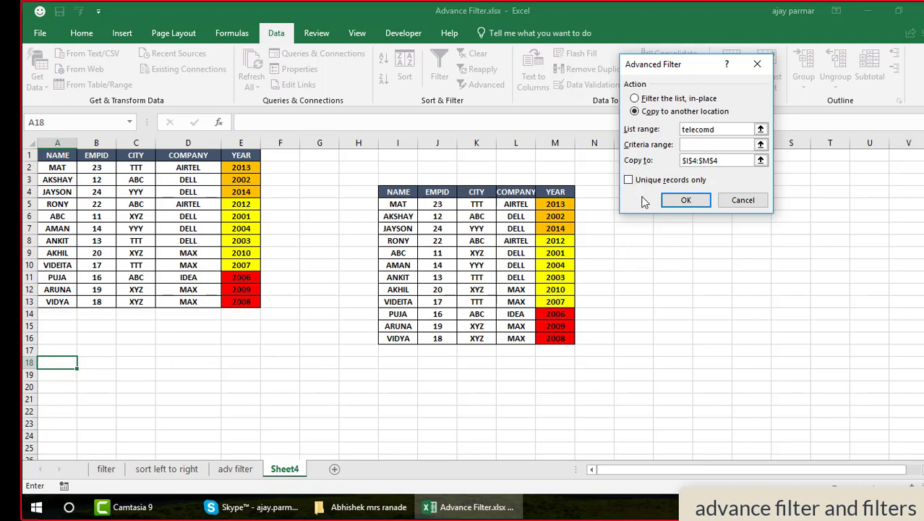
key(Tab)
key(Tab)
key(Tab)
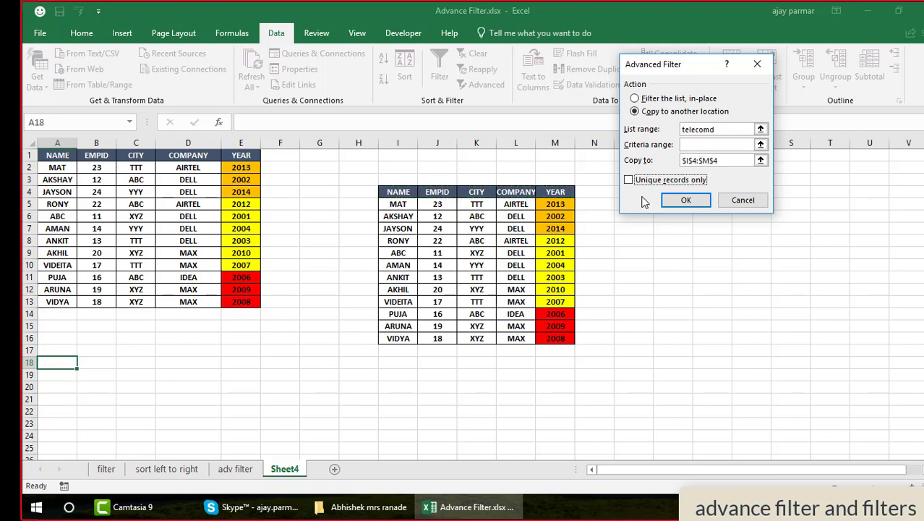
key(space)
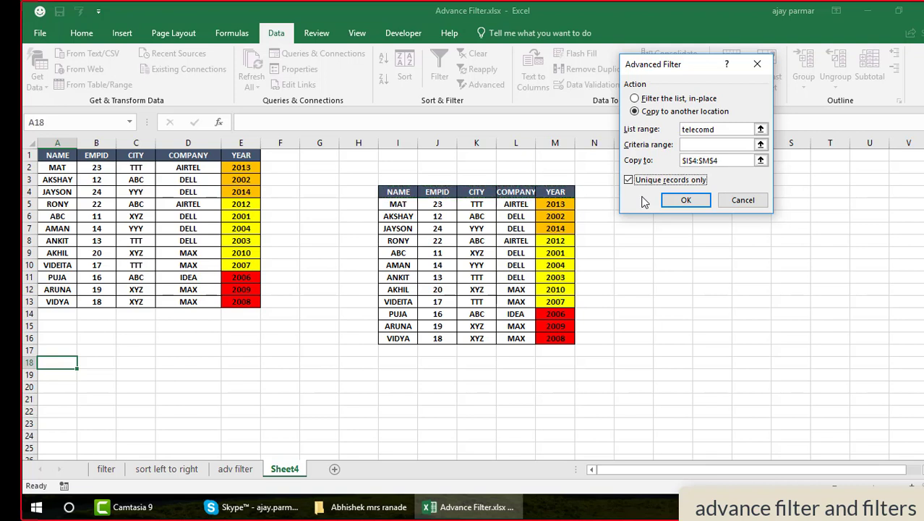
click(692, 201)
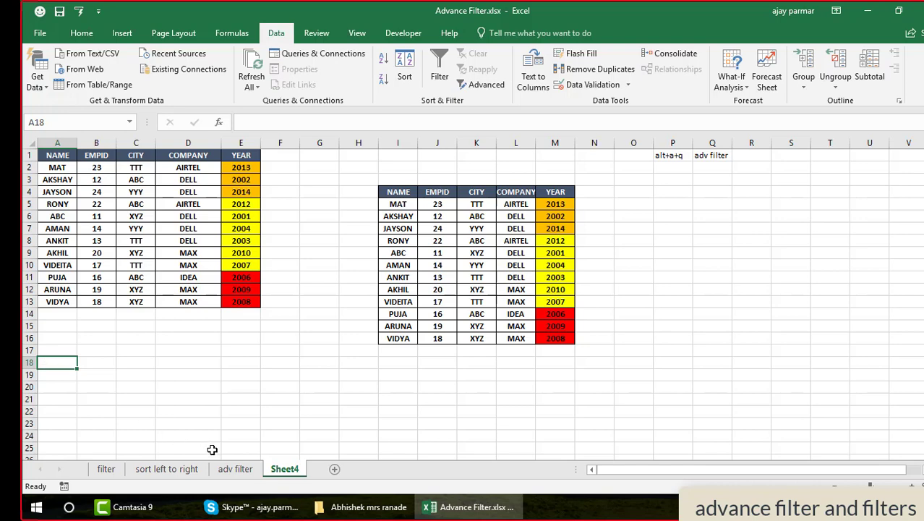
Check the telecomd range on the adv filter sheet, and set up Sheet4's Advanced Filter to copy to another location with telecomd as list range.
click(235, 469)
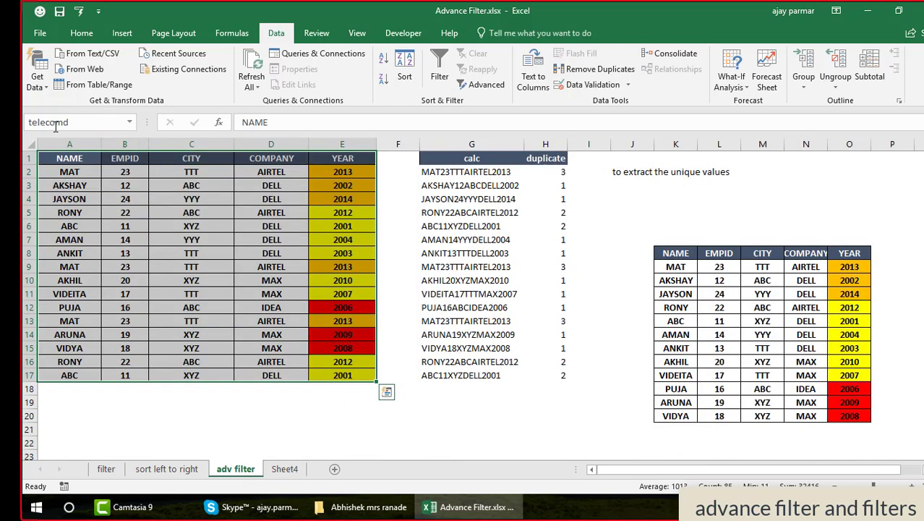
click(287, 469)
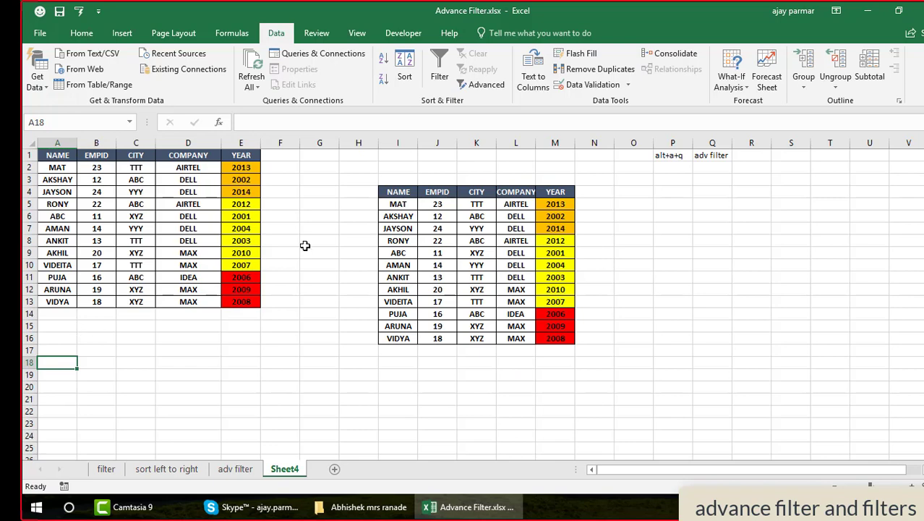
key(alt+a)
key(q)
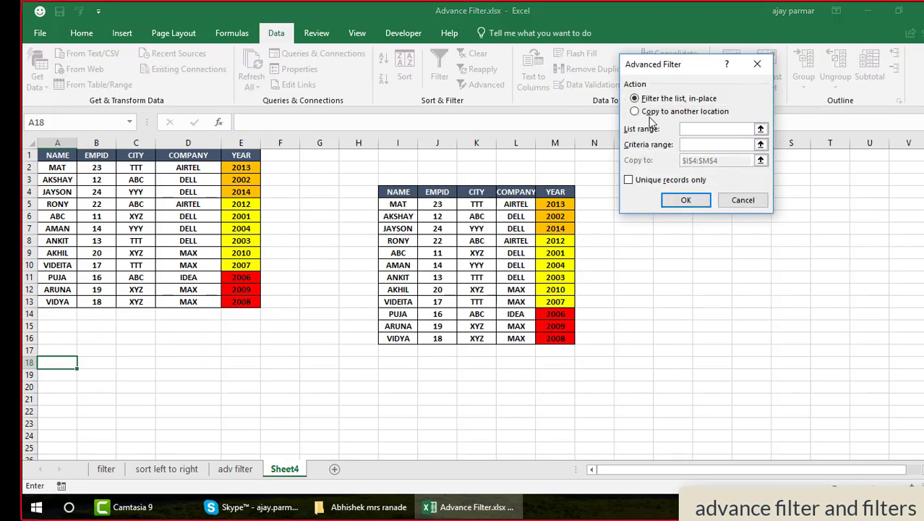
click(635, 111)
click(684, 129)
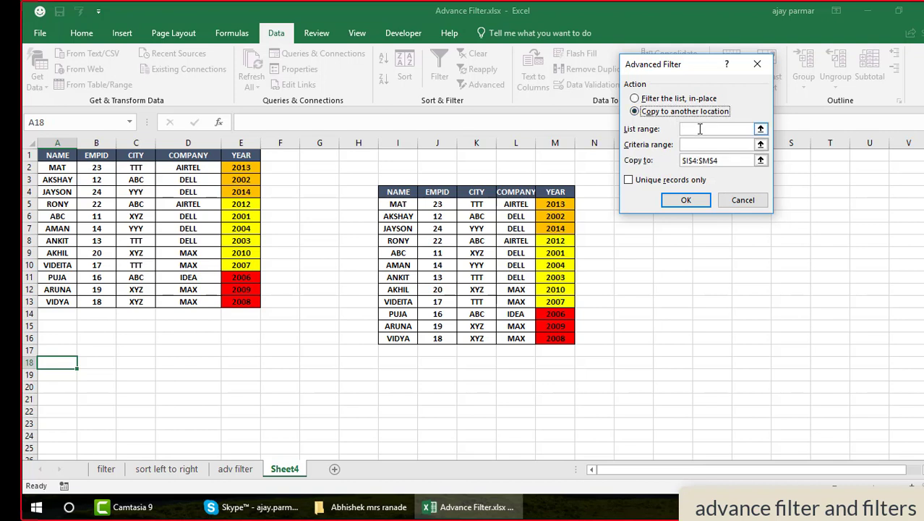
text(tele)
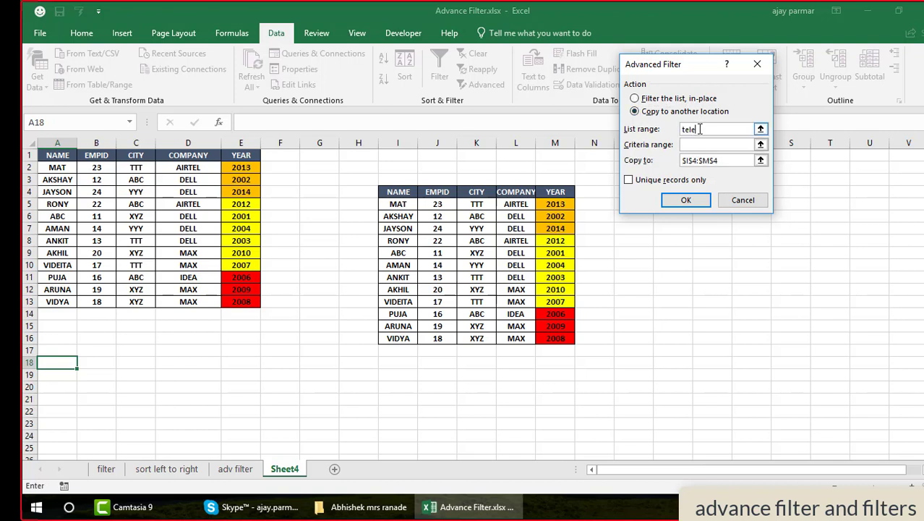
text(comd)
Set the copy destination to Sheet4 cell A18, restrict the extraction to unique records only, and run the Advanced Filter.
click(727, 162)
key(BackSpace)
key(BackSpace)
key(BackSpace)
key(BackSpace)
key(BackSpace)
key(BackSpace)
key(BackSpace)
key(BackSpace)
key(BackSpace)
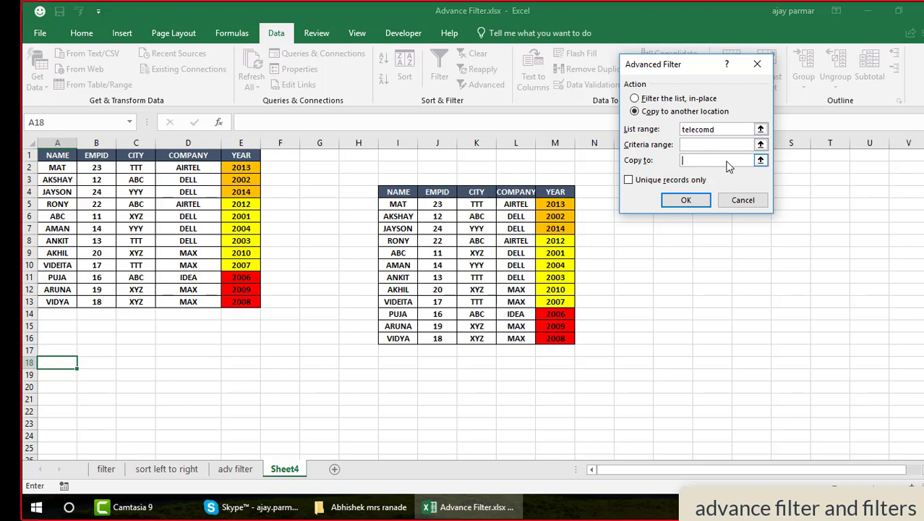
click(45, 363)
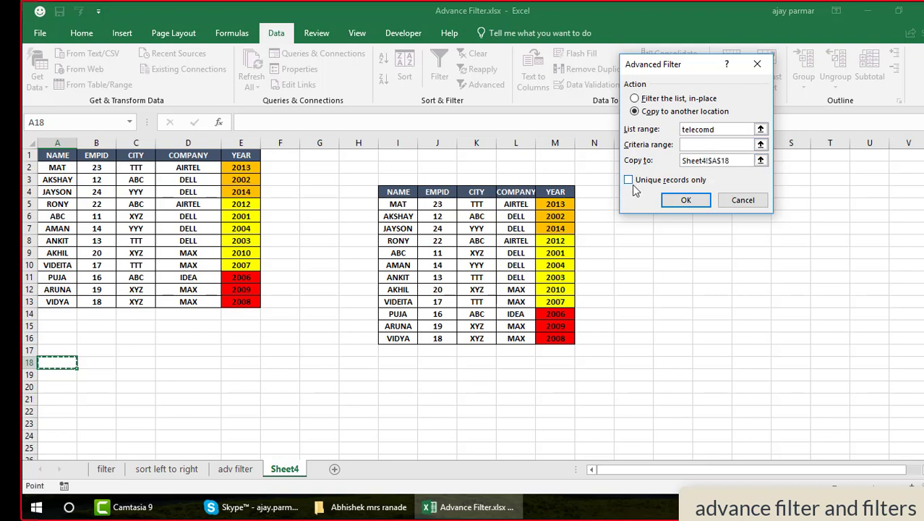
click(629, 181)
click(696, 201)
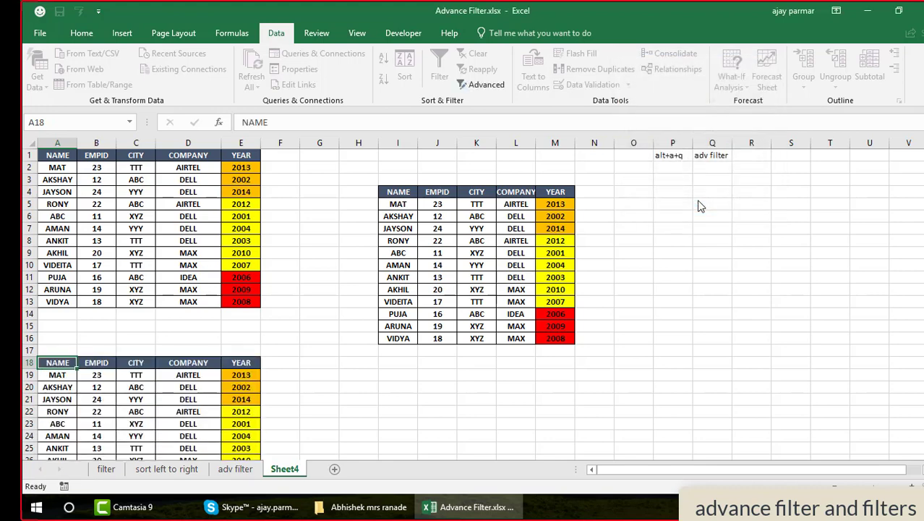
click(835, 485)
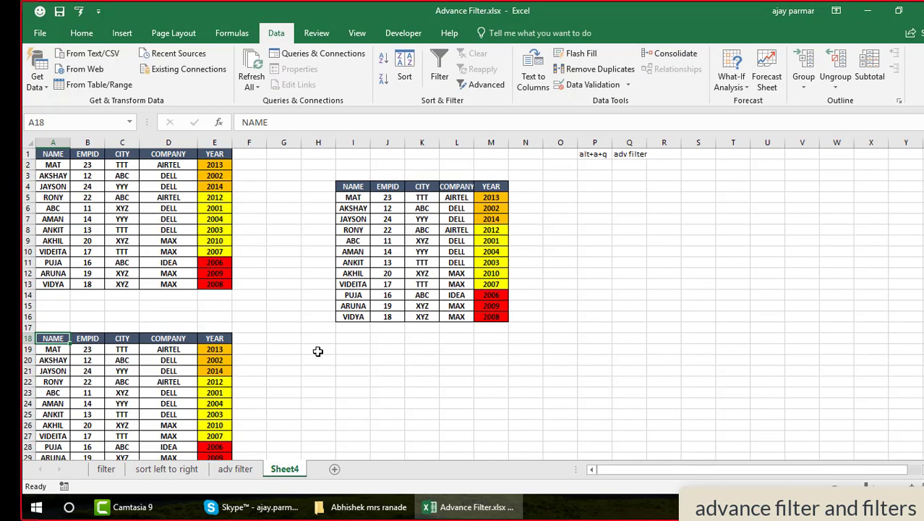
Switch to the adv filter sheet and review the calc and duplicate helper columns in G1:H17, including the formula in G2.
click(71, 382)
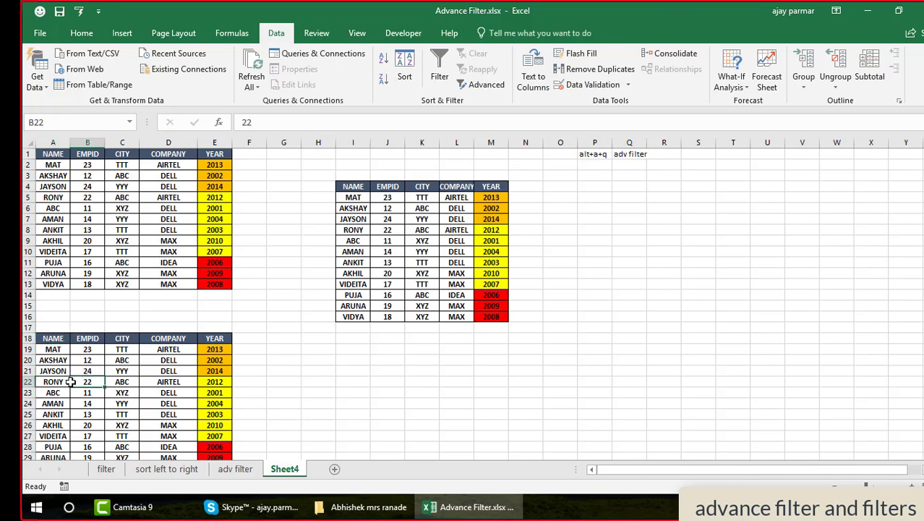
click(234, 471)
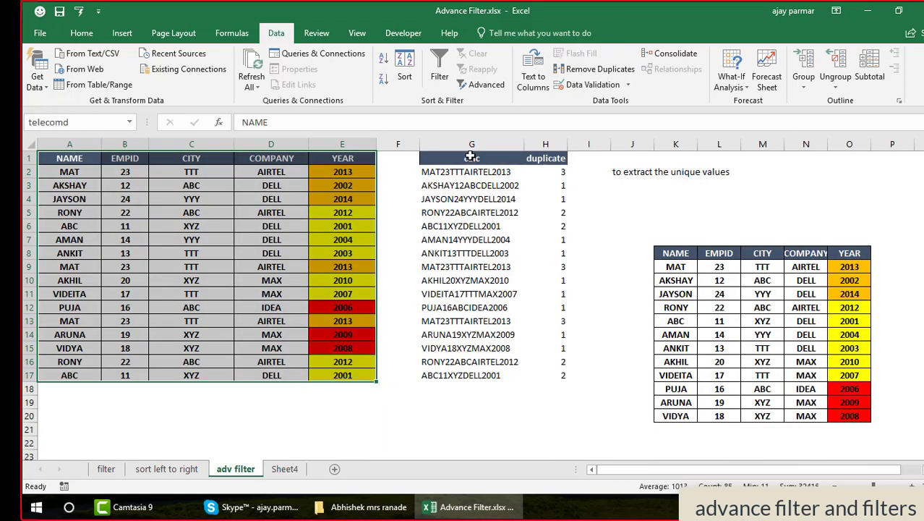
click(470, 158)
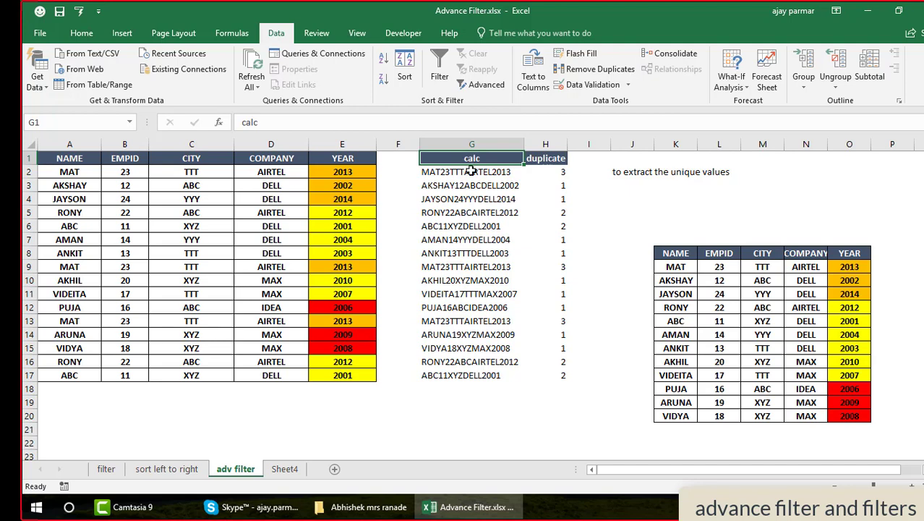
click(470, 173)
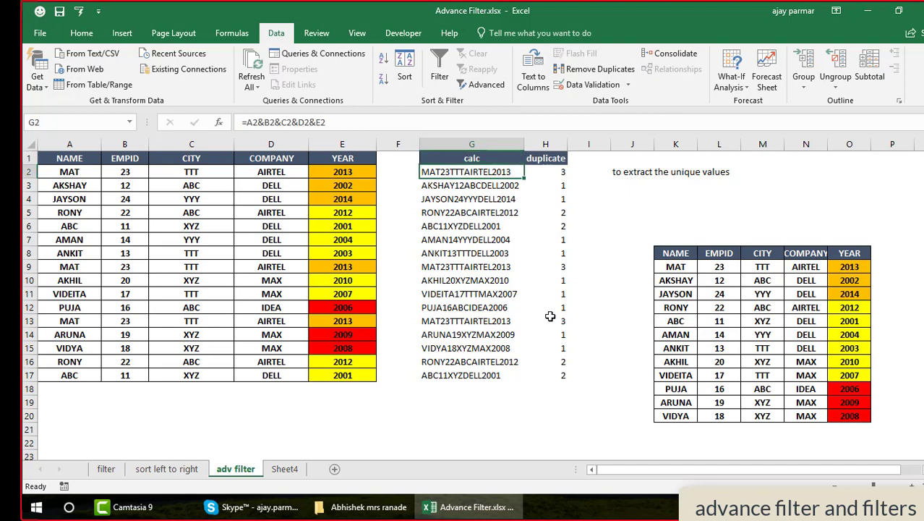
shift+click(570, 376)
click(461, 168)
Look at the Advanced Filter settings for the employee table, dismiss them without filtering, and select the NAME heading in A1.
key(alt+a+q)
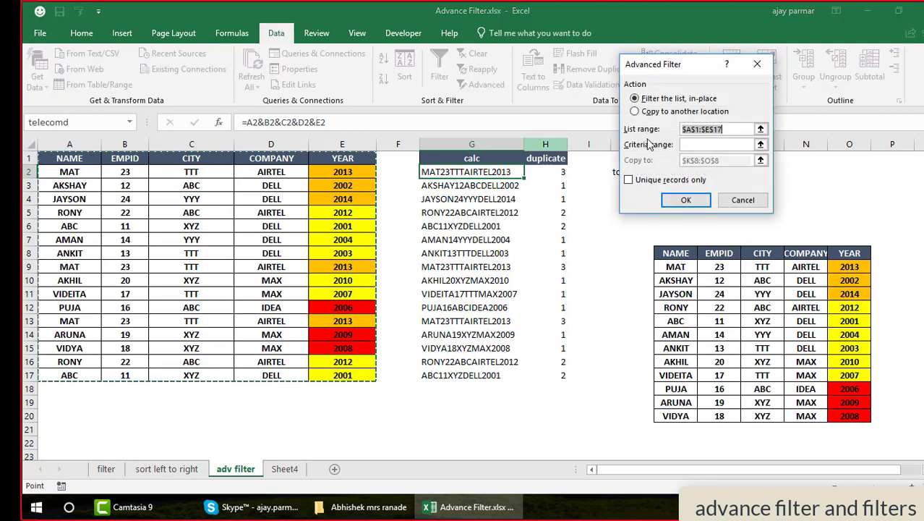
click(748, 202)
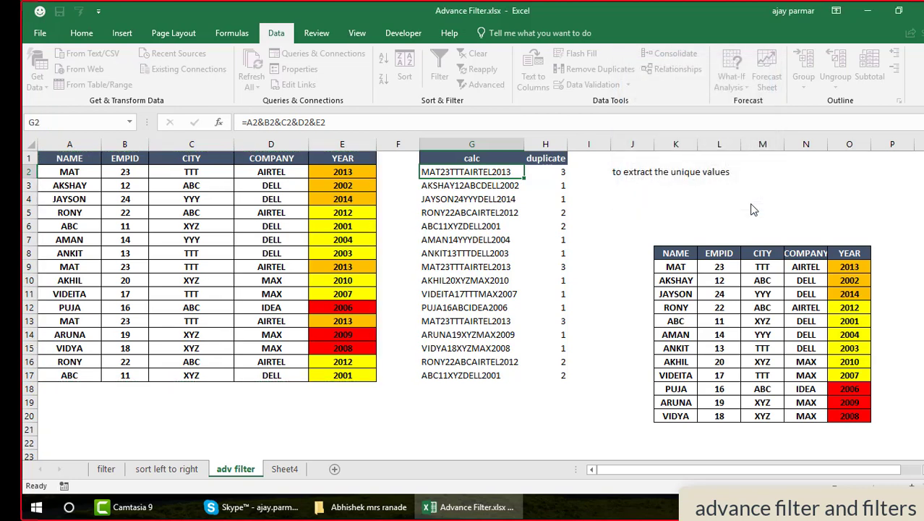
click(78, 161)
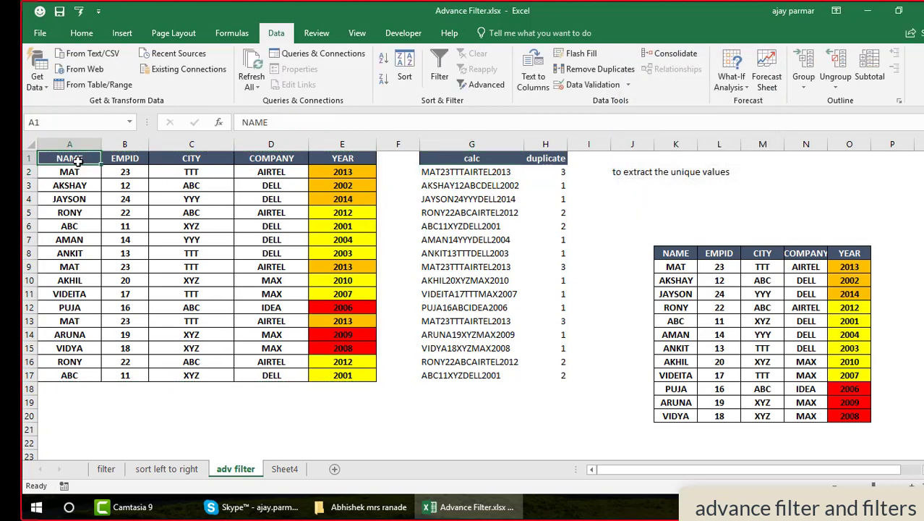